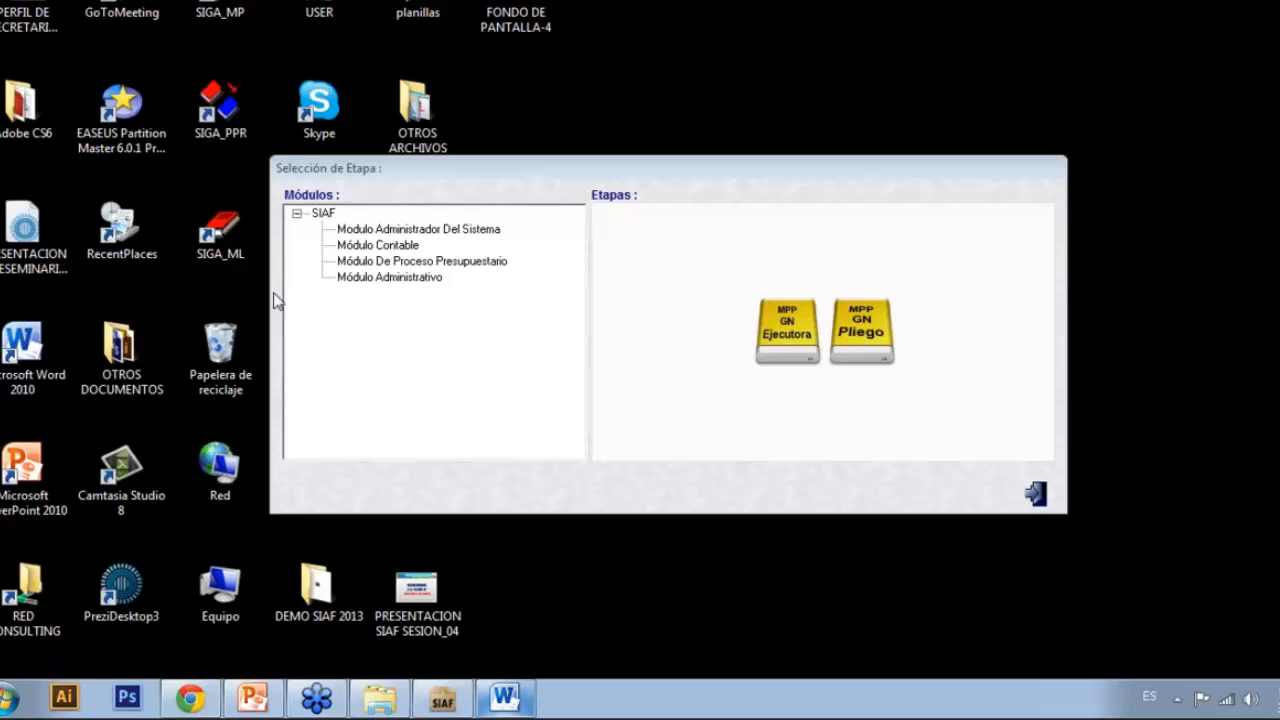
# Step: Select Módulo De Proceso Presupuestario in the SIAF module tree
pyautogui.click(450, 263)
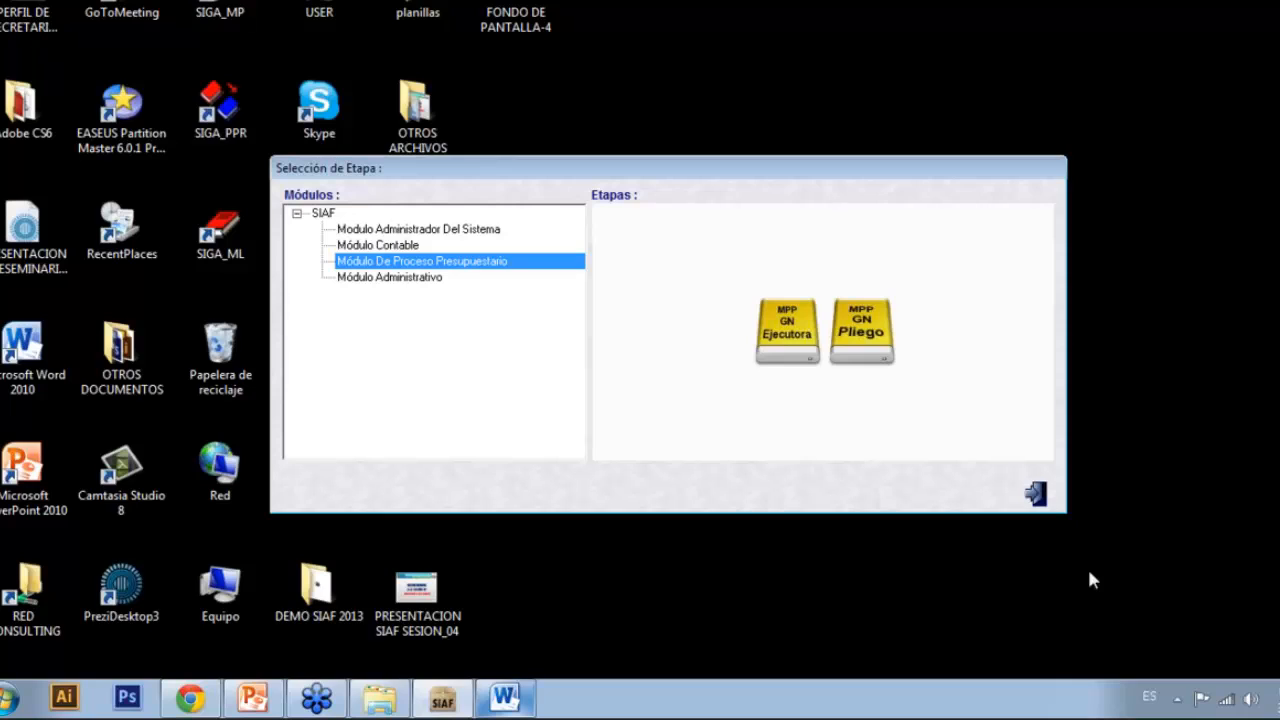
pyautogui.press('super')
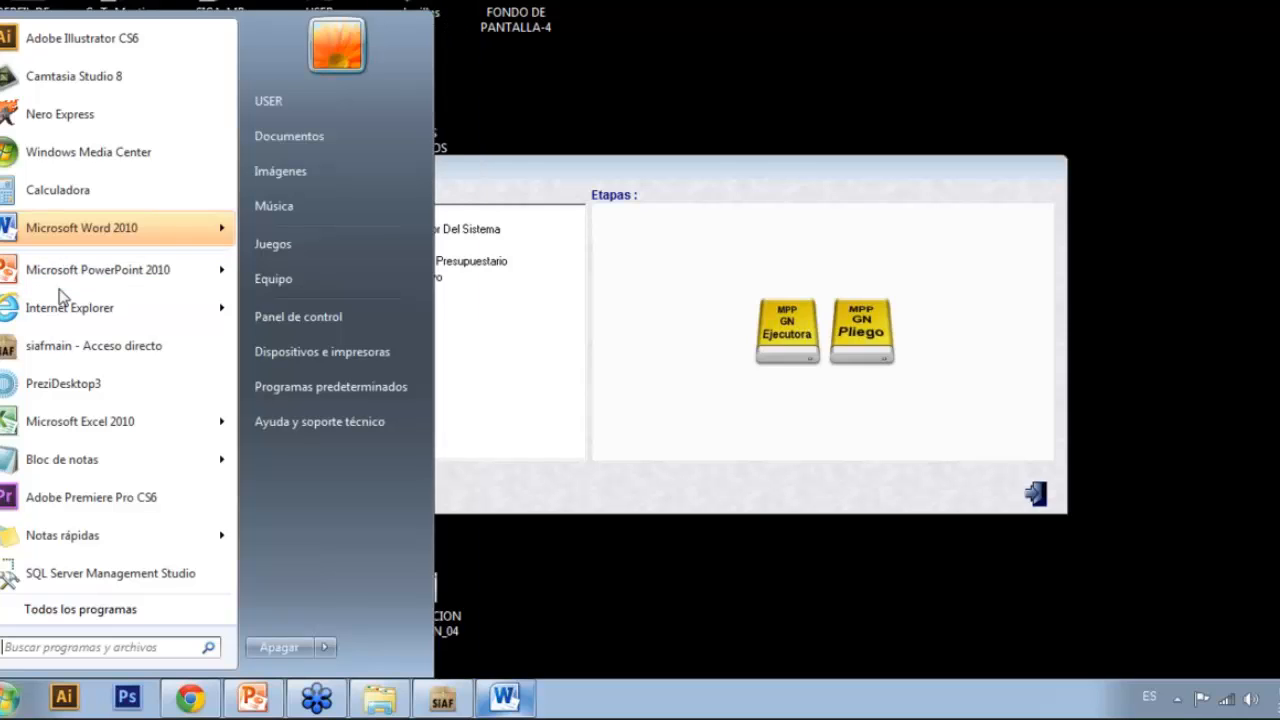
pyautogui.click(62, 230)
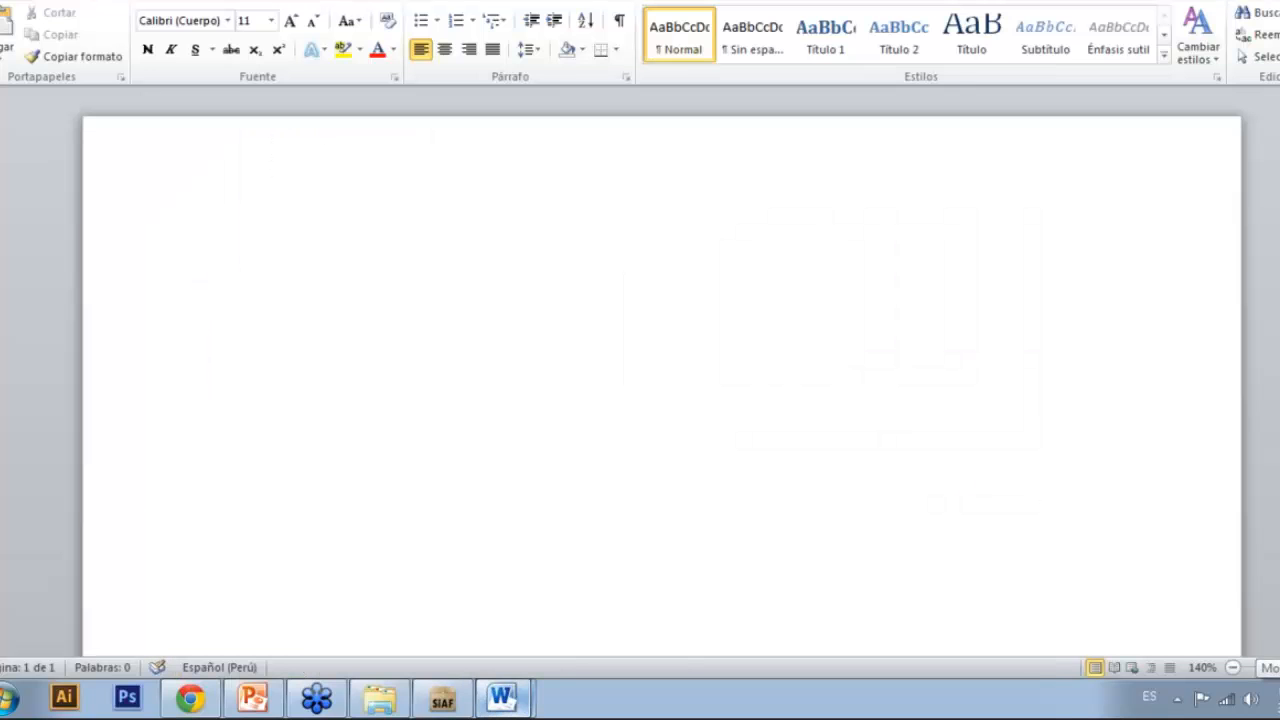
pyautogui.write('pca')
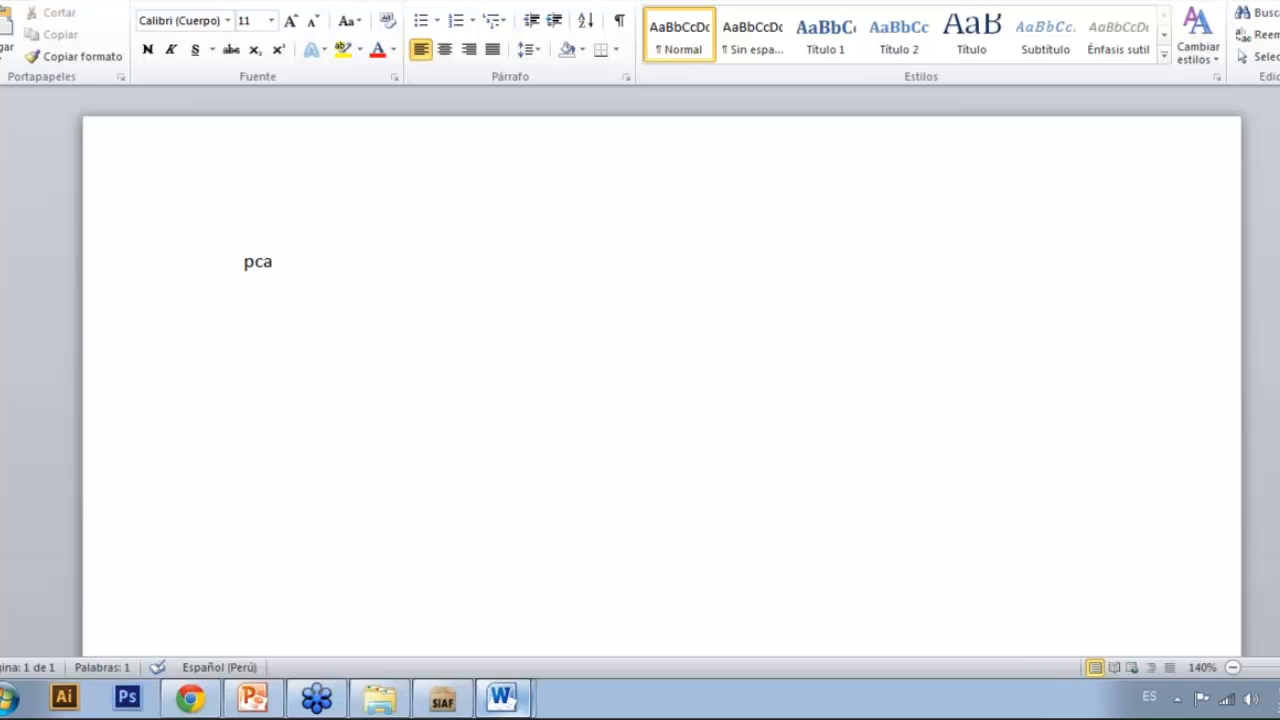
pyautogui.press('BackSpace')
pyautogui.press('BackSpace')
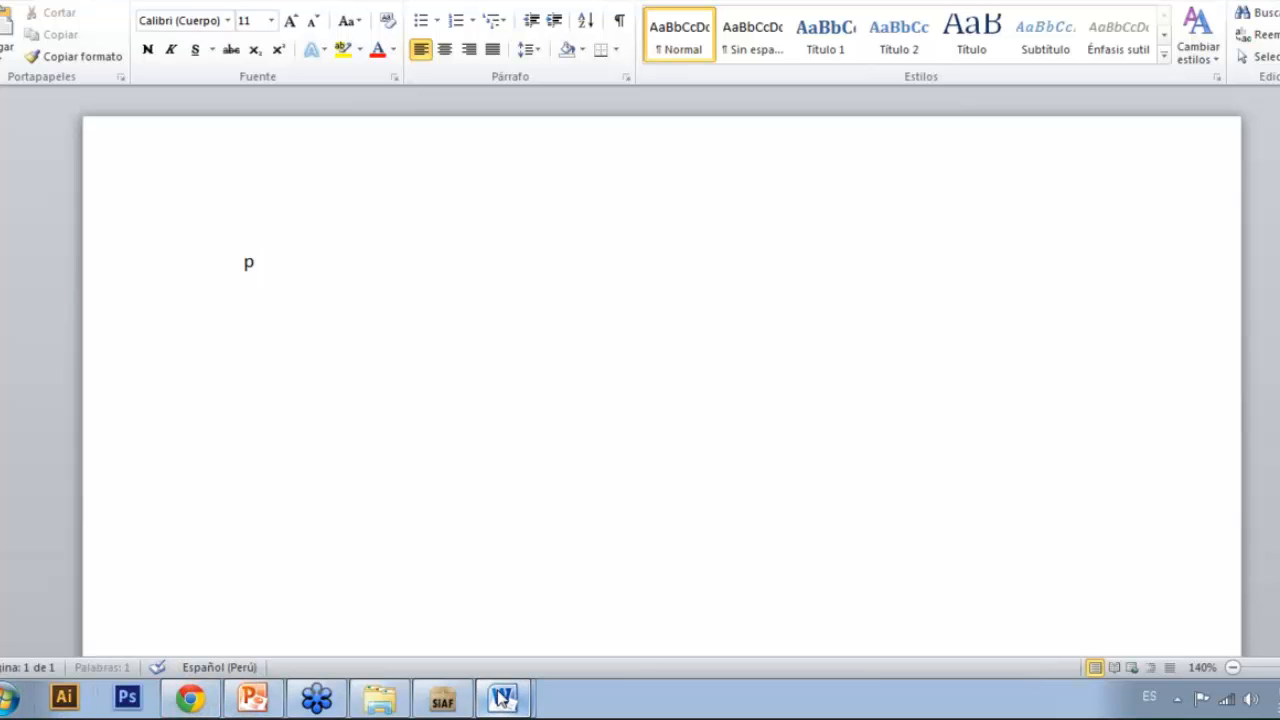
# Step: Switch to the Word document titled CONSULTAS DE LA SESION 4 and write "PCA" below the question table image
pyautogui.moveTo(502, 698)
pyautogui.click(486, 624)
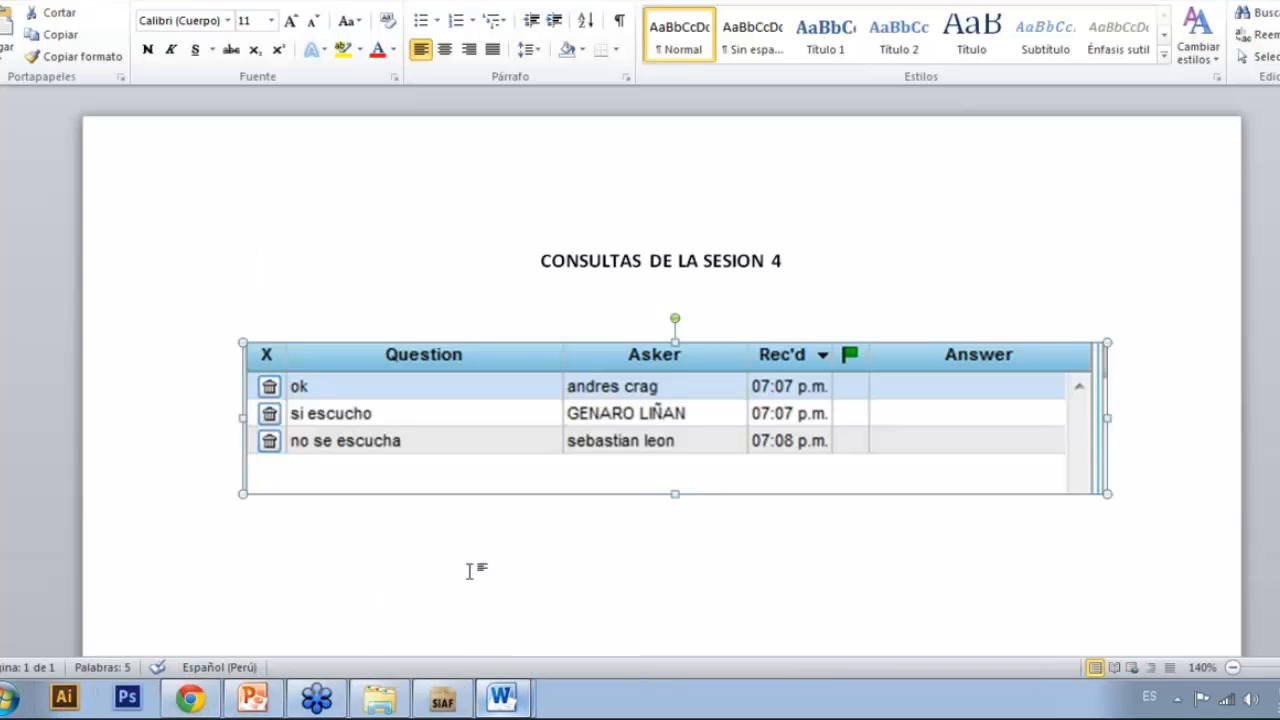
pyautogui.click(1166, 507)
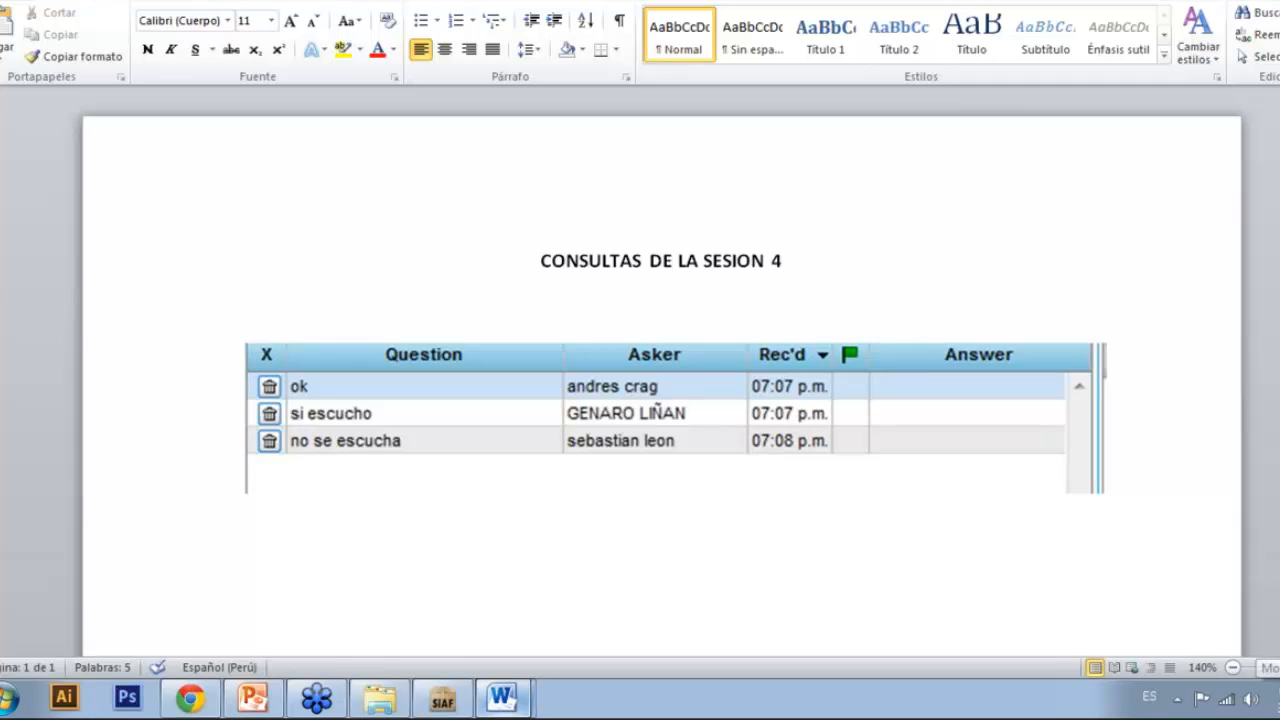
pyautogui.write('PCA')
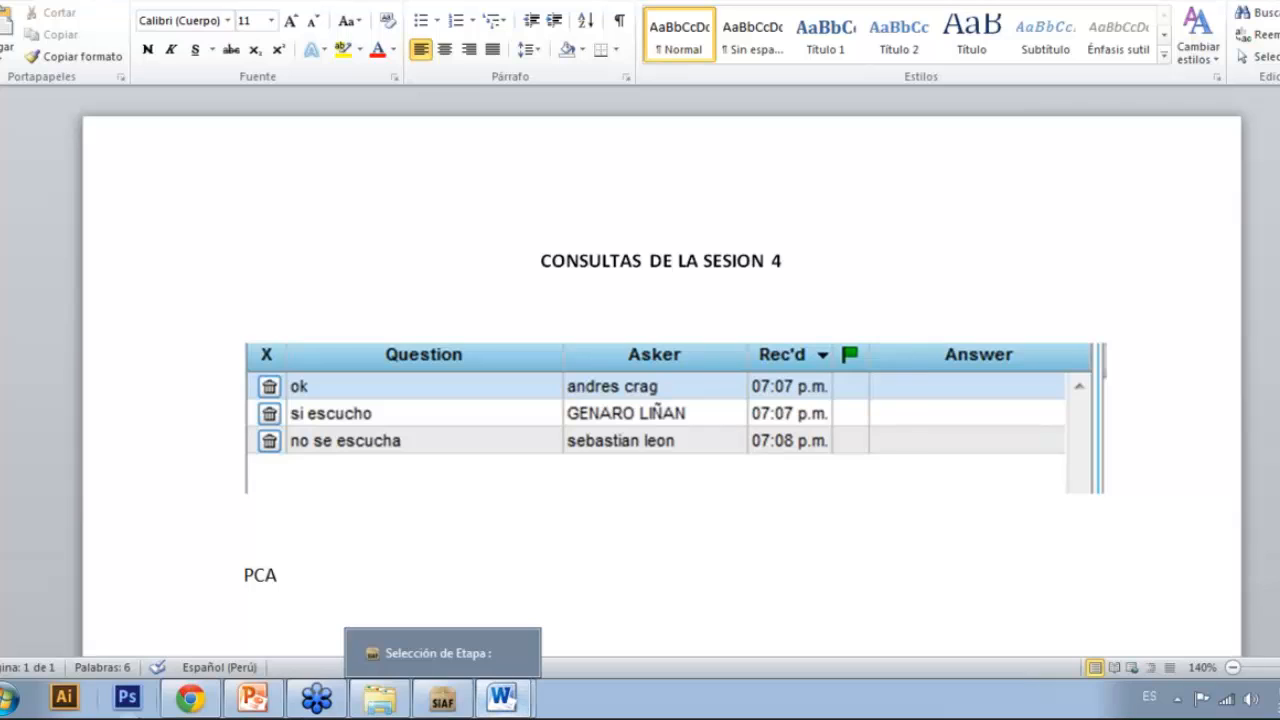
# Step: Set the font size of the PCA line below the table image to 20
pyautogui.click(163, 592)
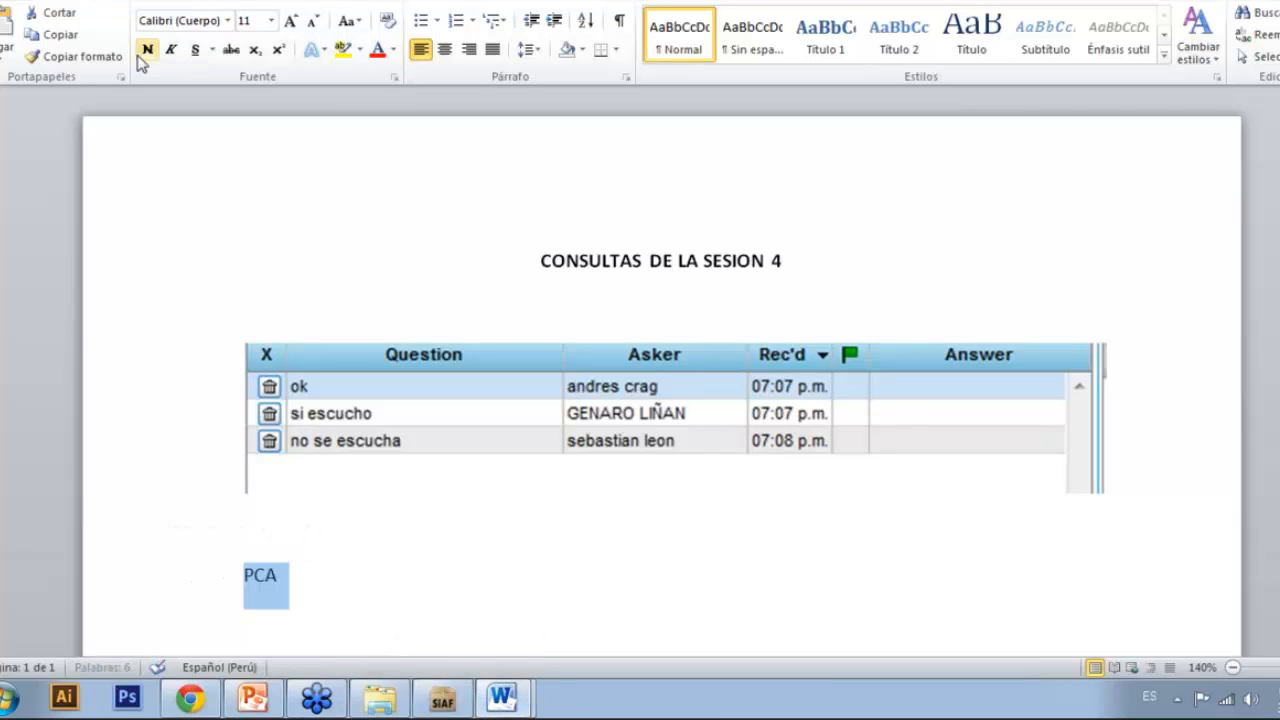
pyautogui.click(269, 21)
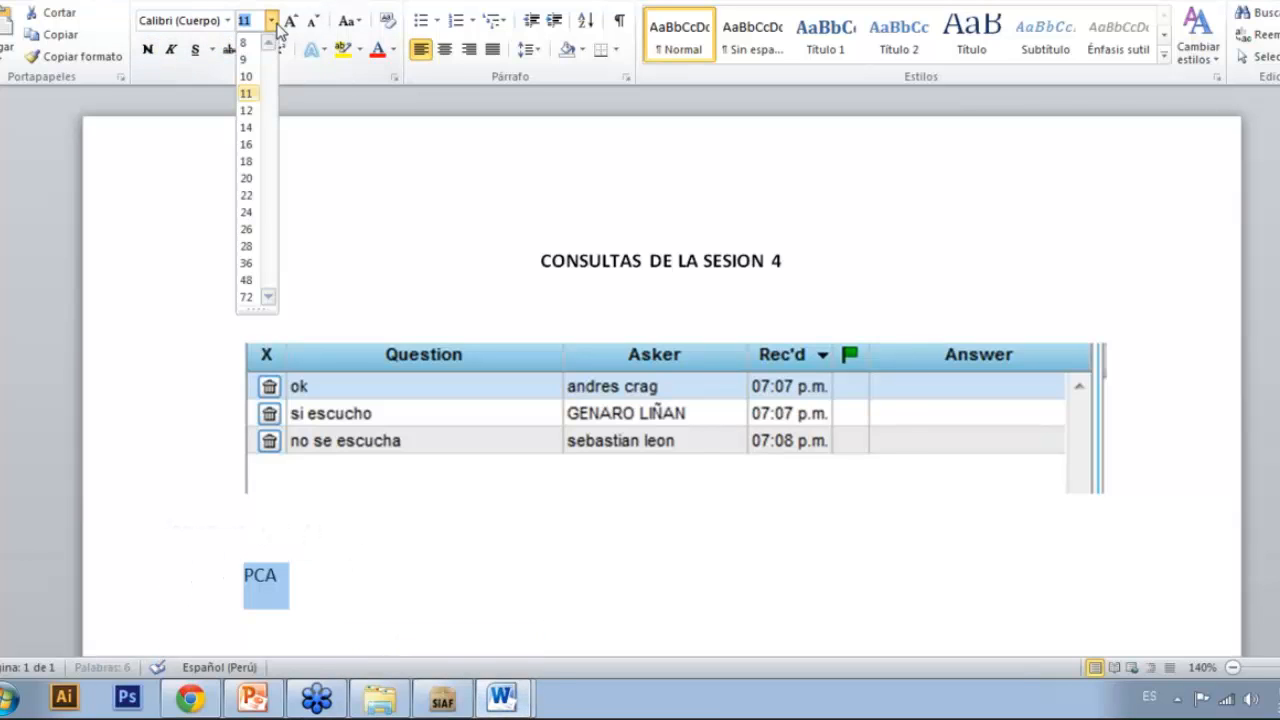
pyautogui.click(245, 178)
pyautogui.moveTo(316, 698)
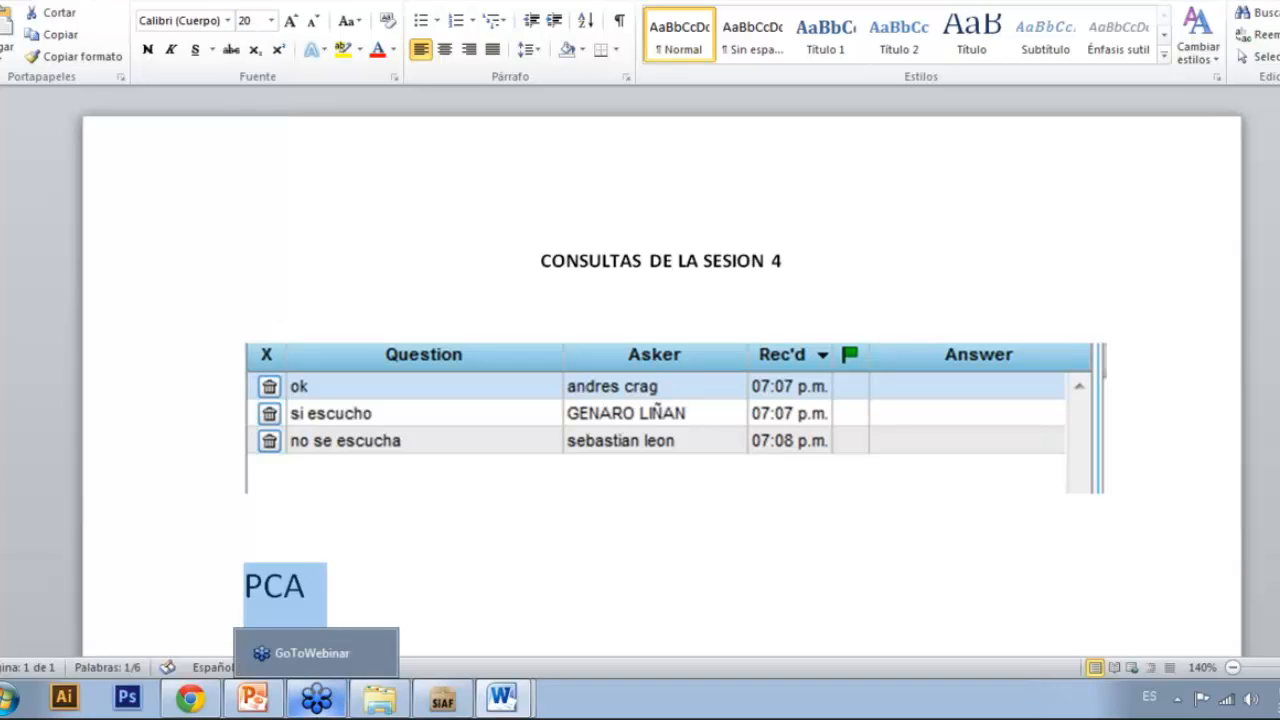
pyautogui.click(316, 698)
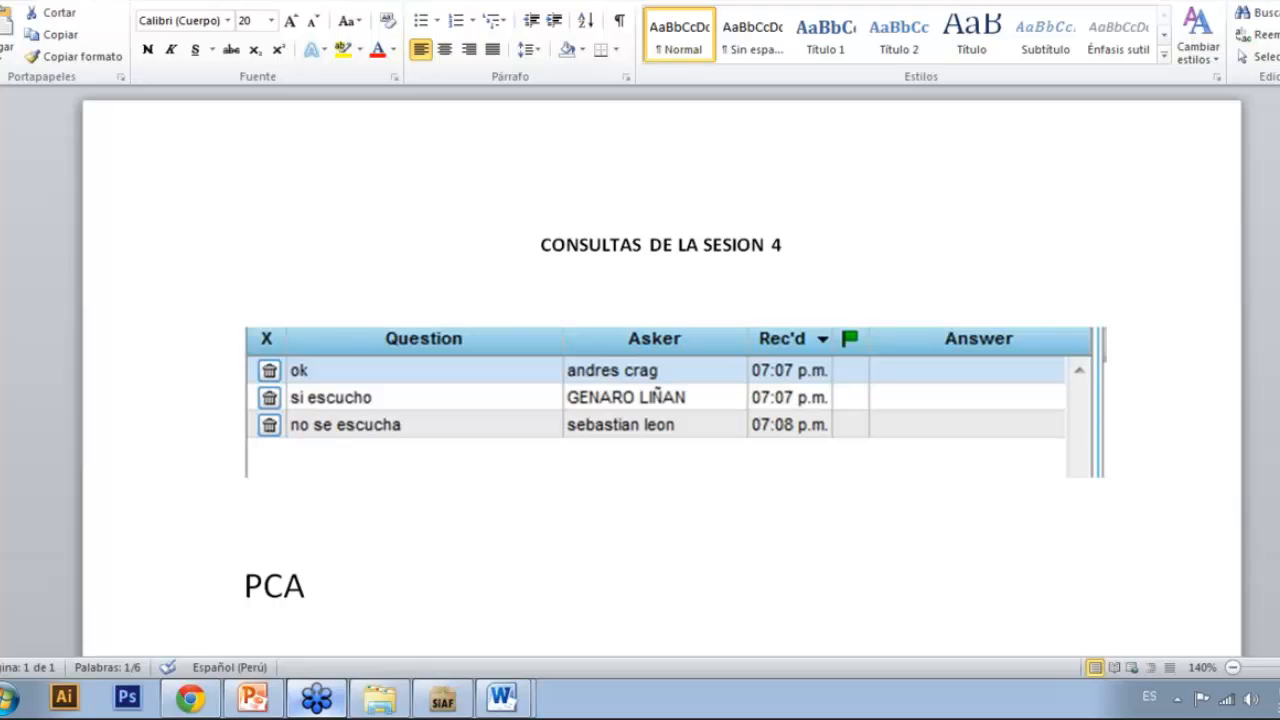
# Step: Extend the PCA line to read "PCA PROGRAMACION DE COMPROMISOS ANUAL" and start a new line below it
pyautogui.scroll(-1, 661, 400)
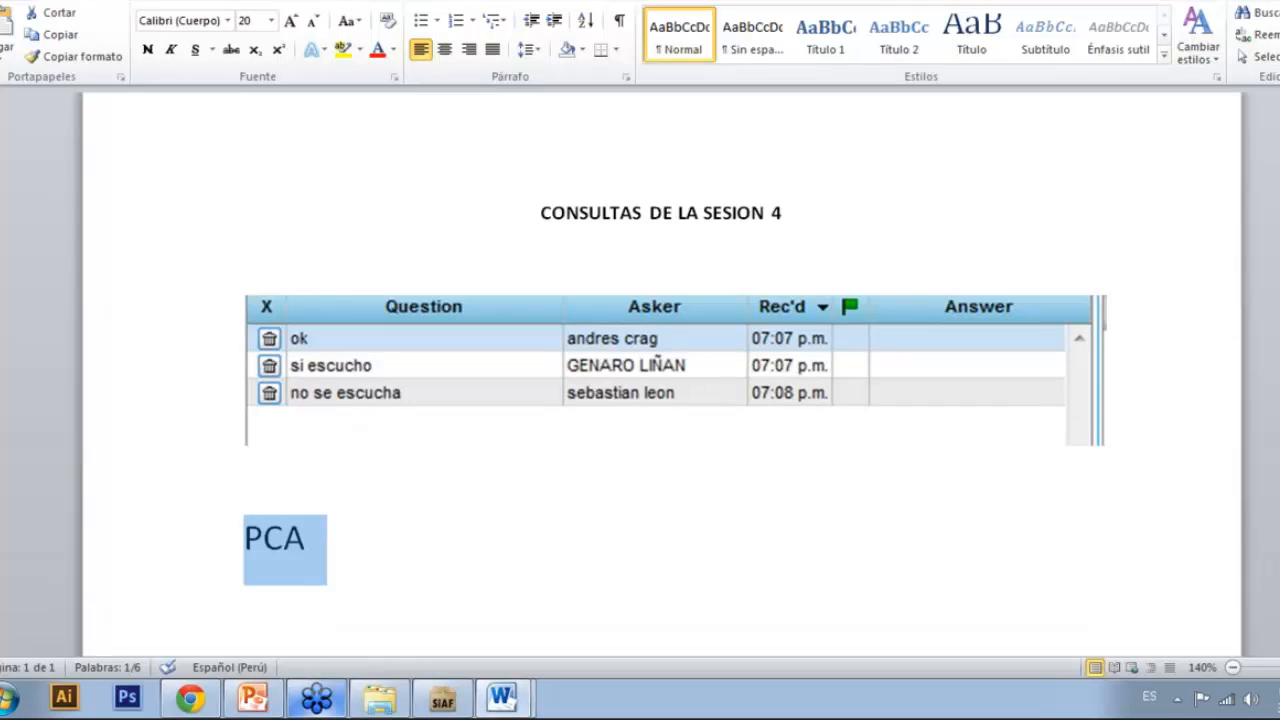
pyautogui.scroll(-1, 661, 400)
pyautogui.press('Right')
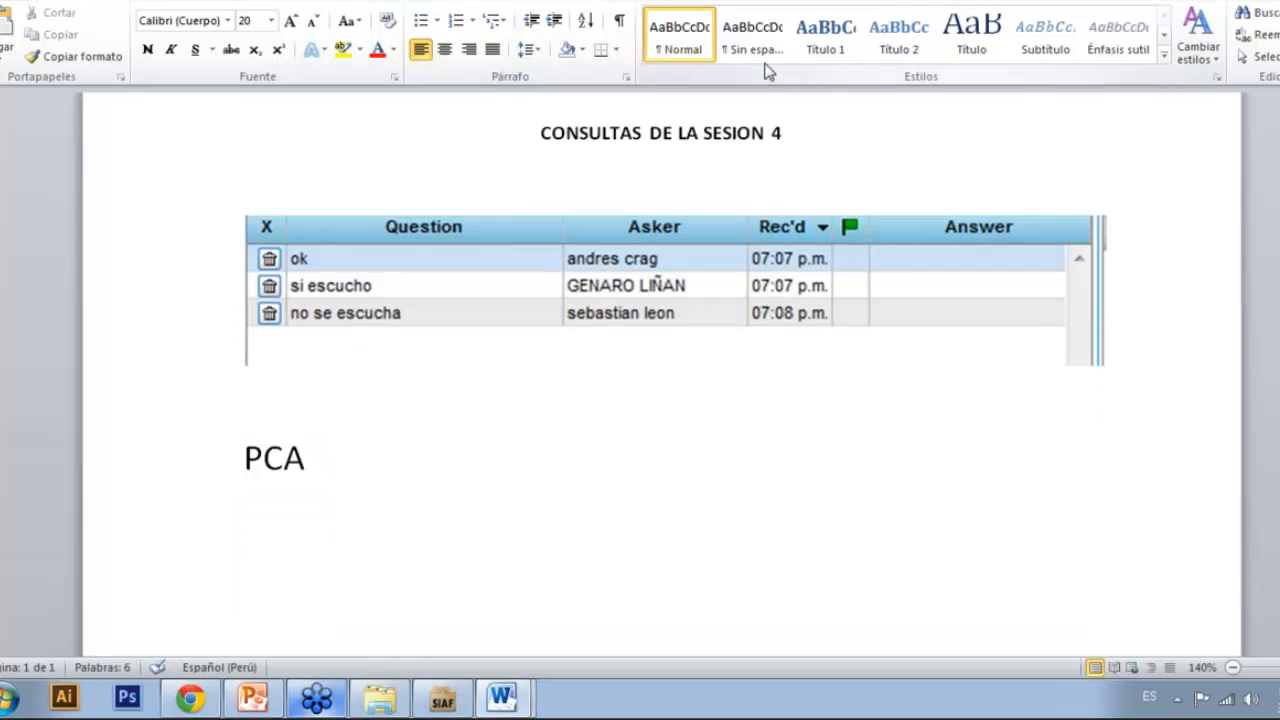
pyautogui.write('PE')
pyautogui.press('BackSpace')
pyautogui.write('RO')
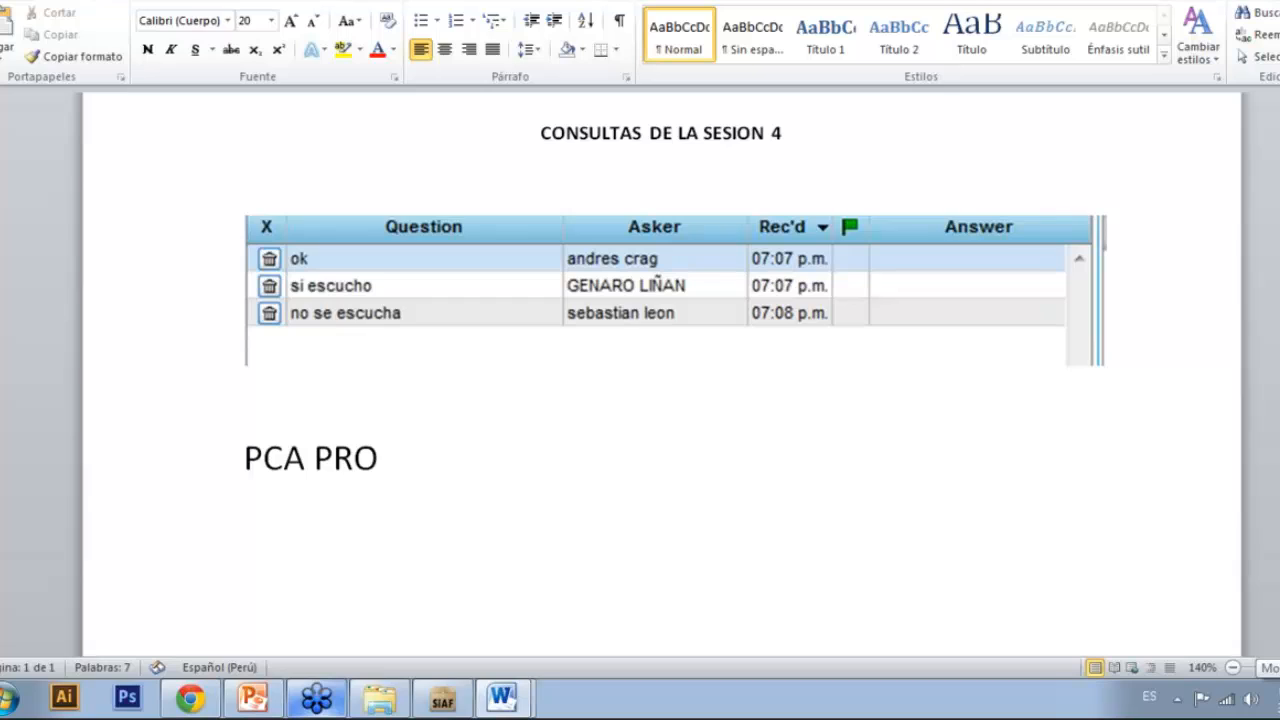
pyautogui.write('GRAMACION DE COM')
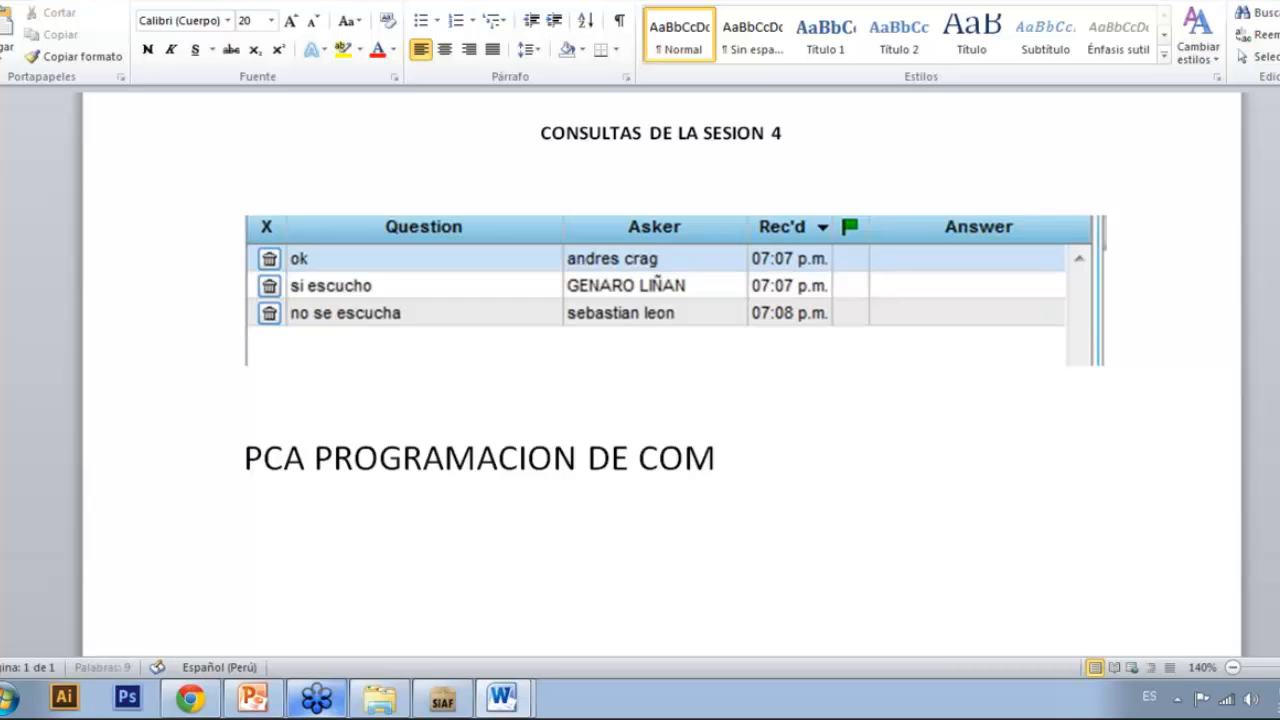
pyautogui.write('PROMISOS')
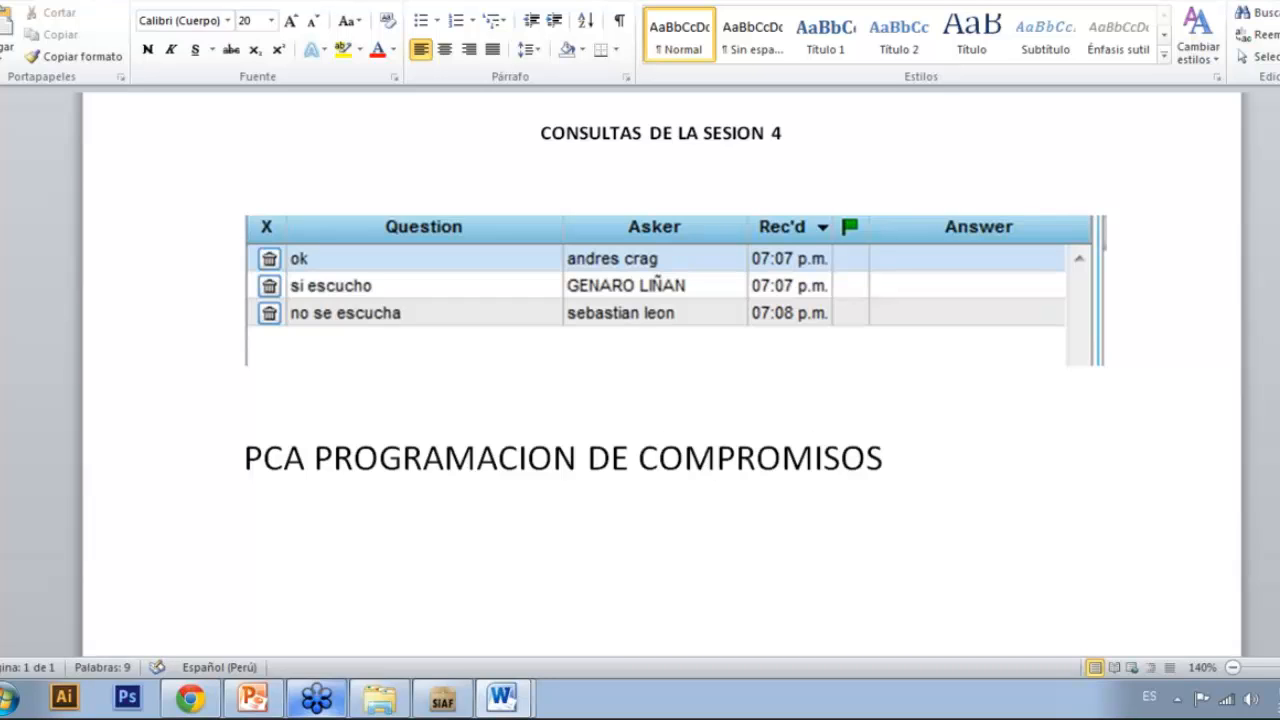
pyautogui.write(' ANUA')
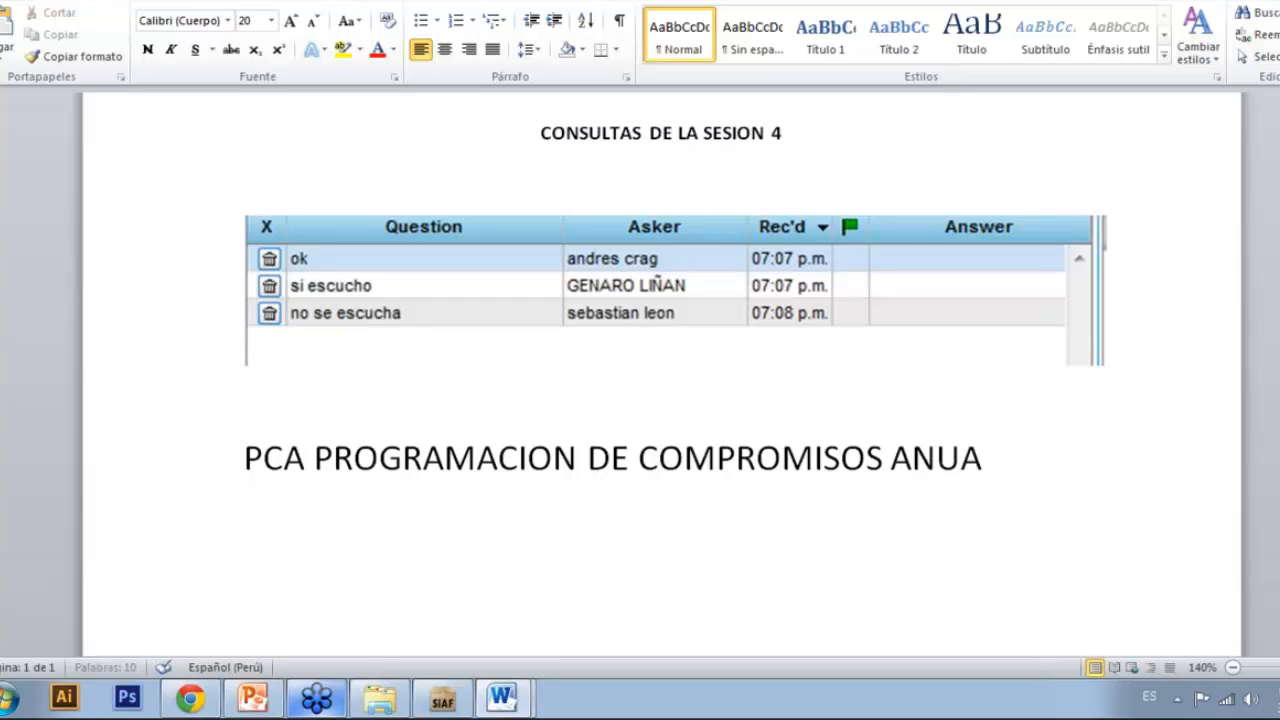
pyautogui.write('L')
pyautogui.press('Return')
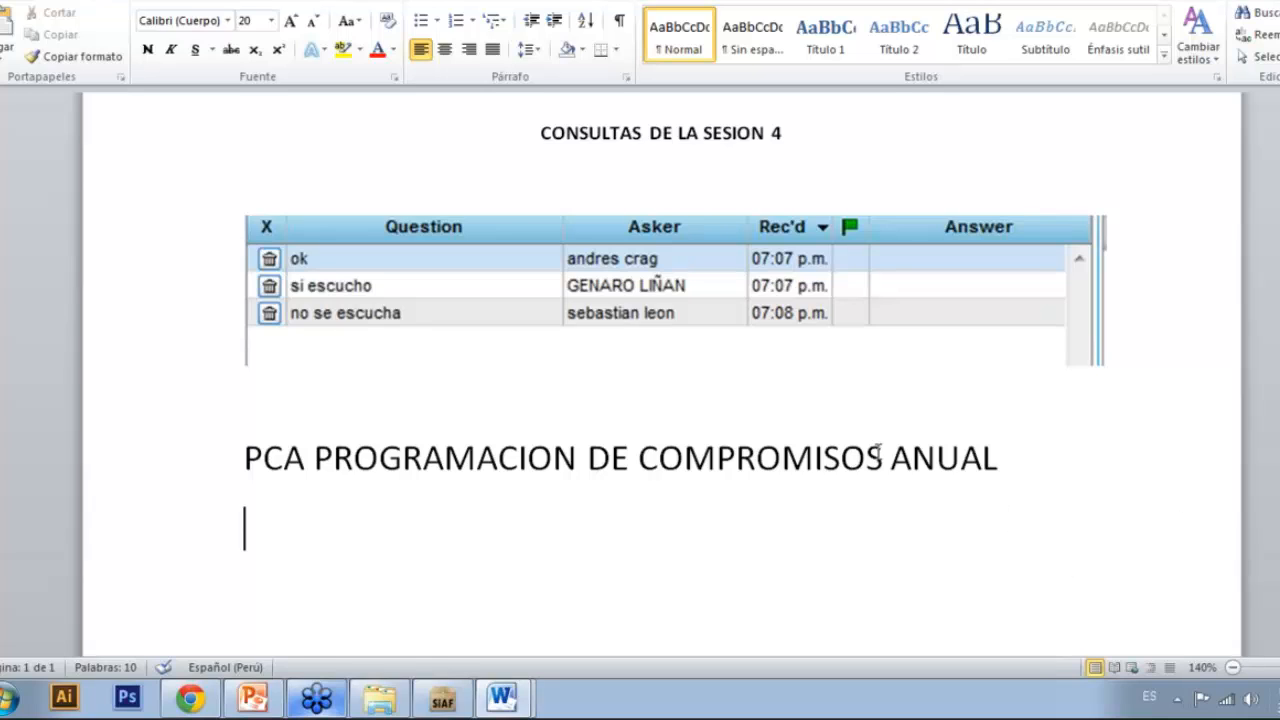
pyautogui.moveTo(880, 456); pyautogui.dragTo(631, 500)
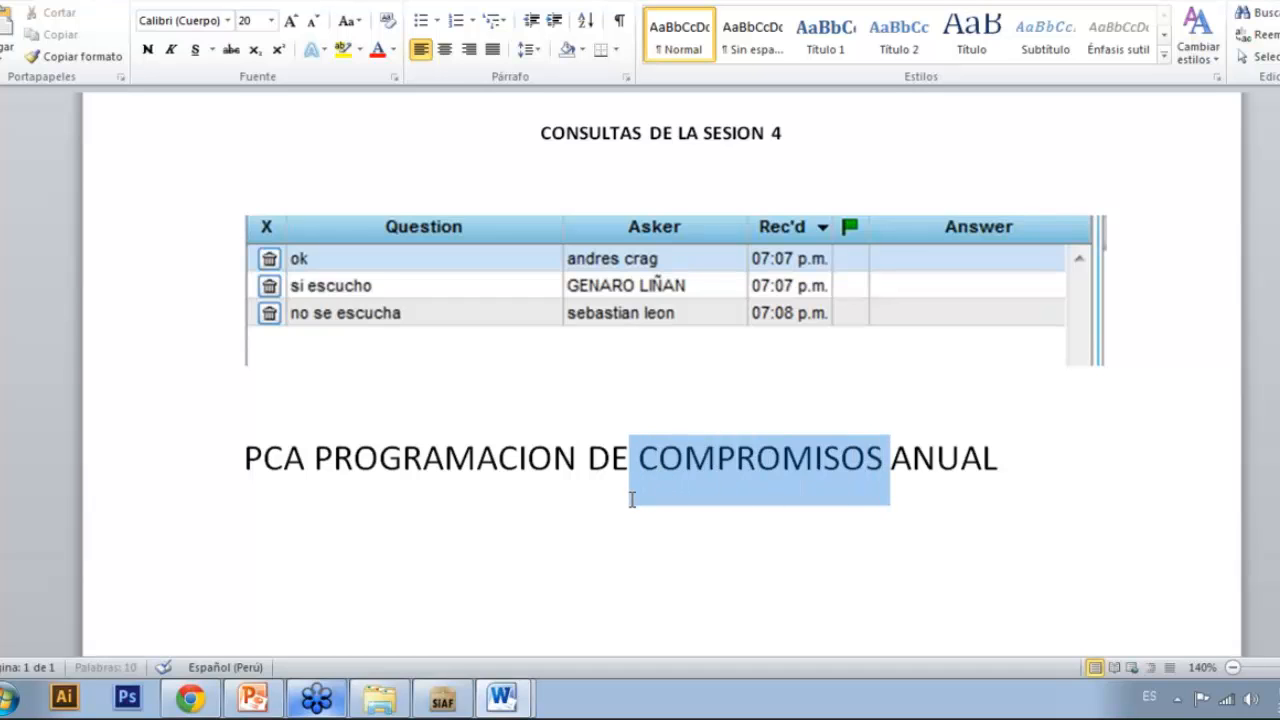
pyautogui.click(746, 503)
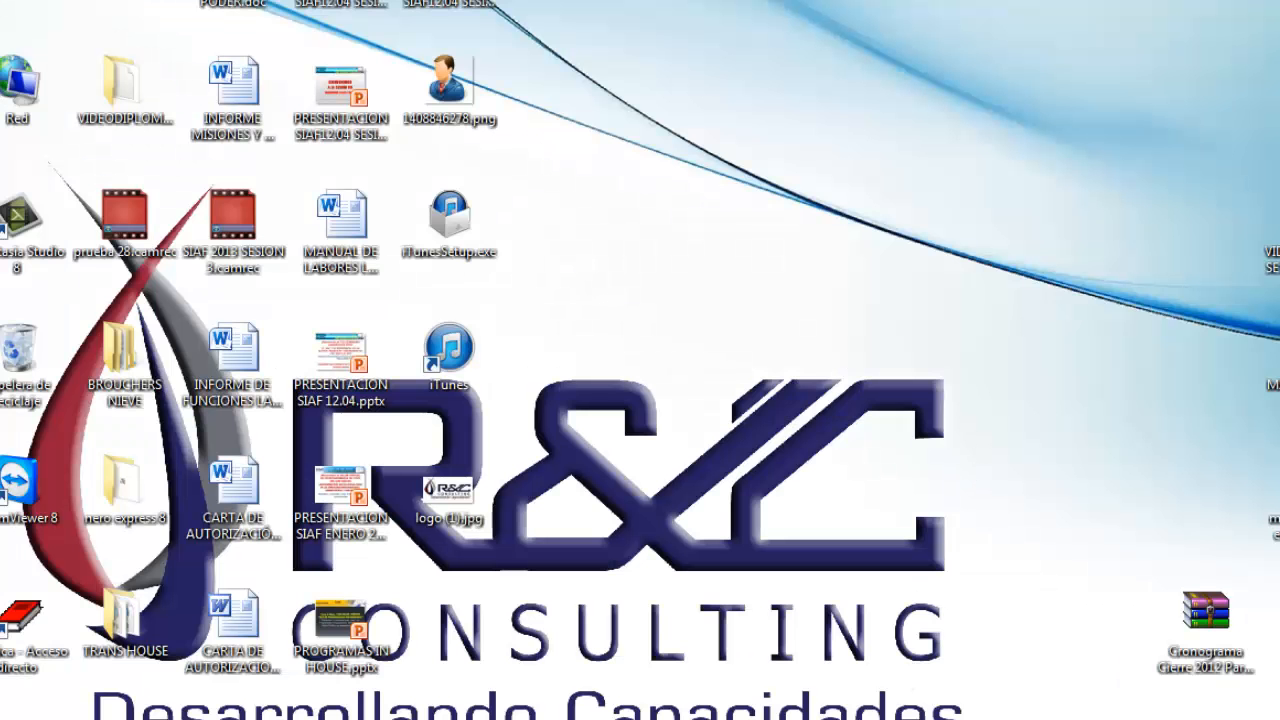
pyautogui.click(1256, 718)
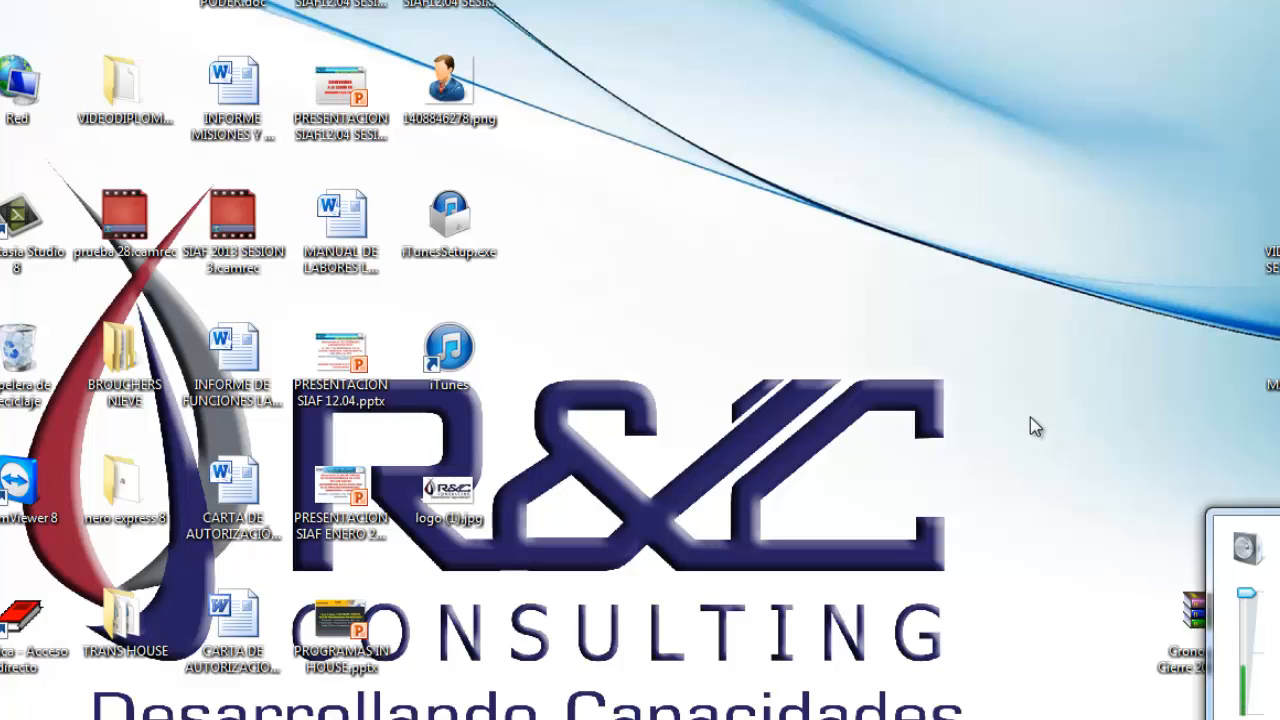
pyautogui.click(1029, 391)
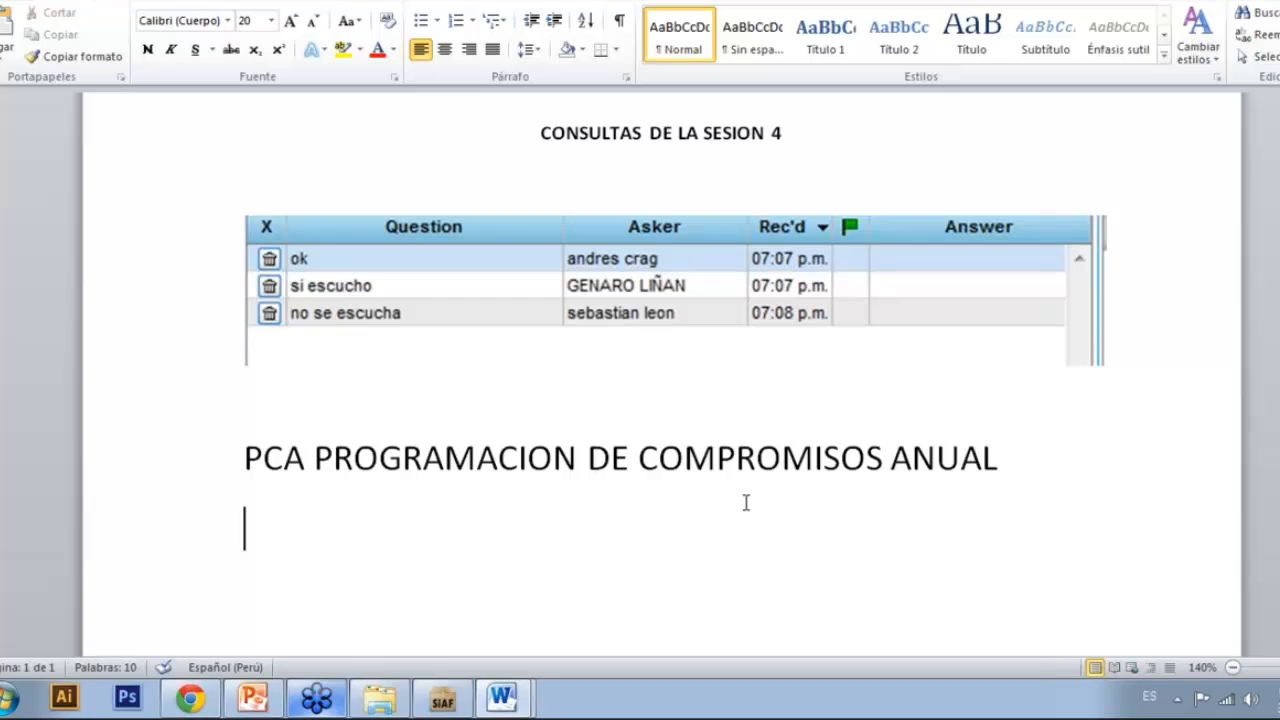
# Step: Write "IMPORTE ANUAL EN BASE AL PIM" on the empty line under the PCA heading
pyautogui.write('i¿')
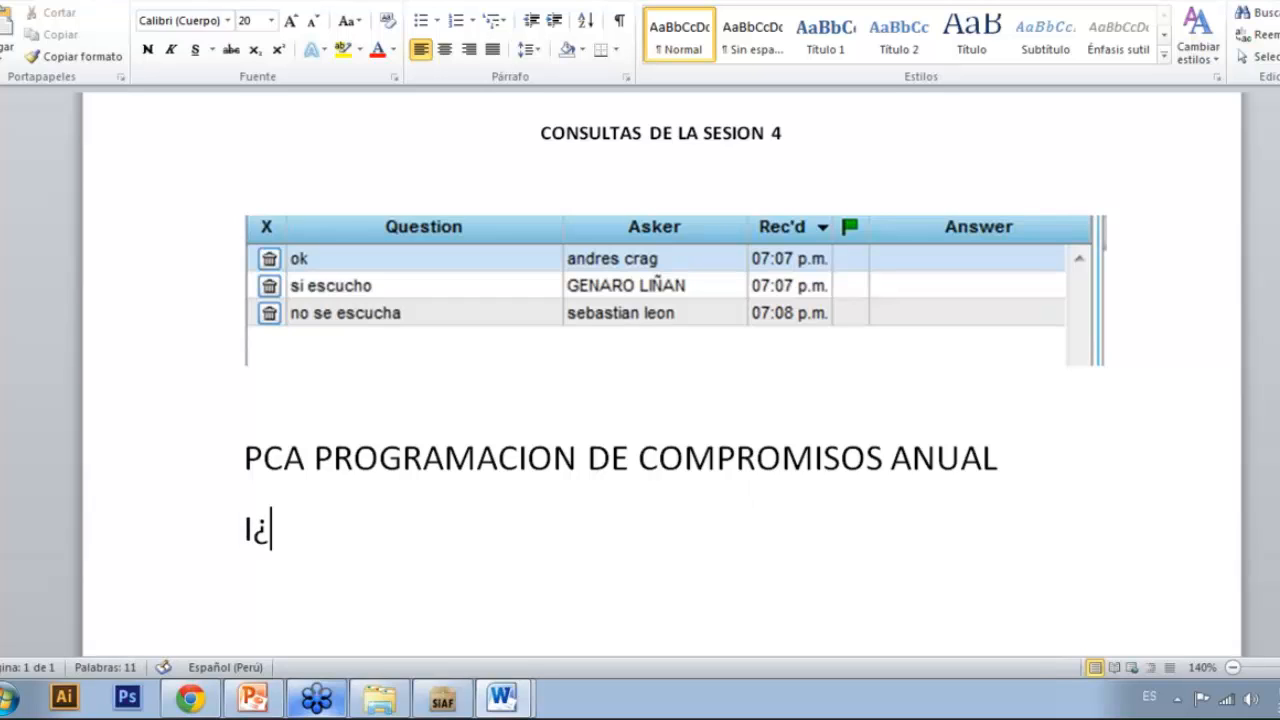
pyautogui.press('BackSpace')
pyautogui.write('MPO')
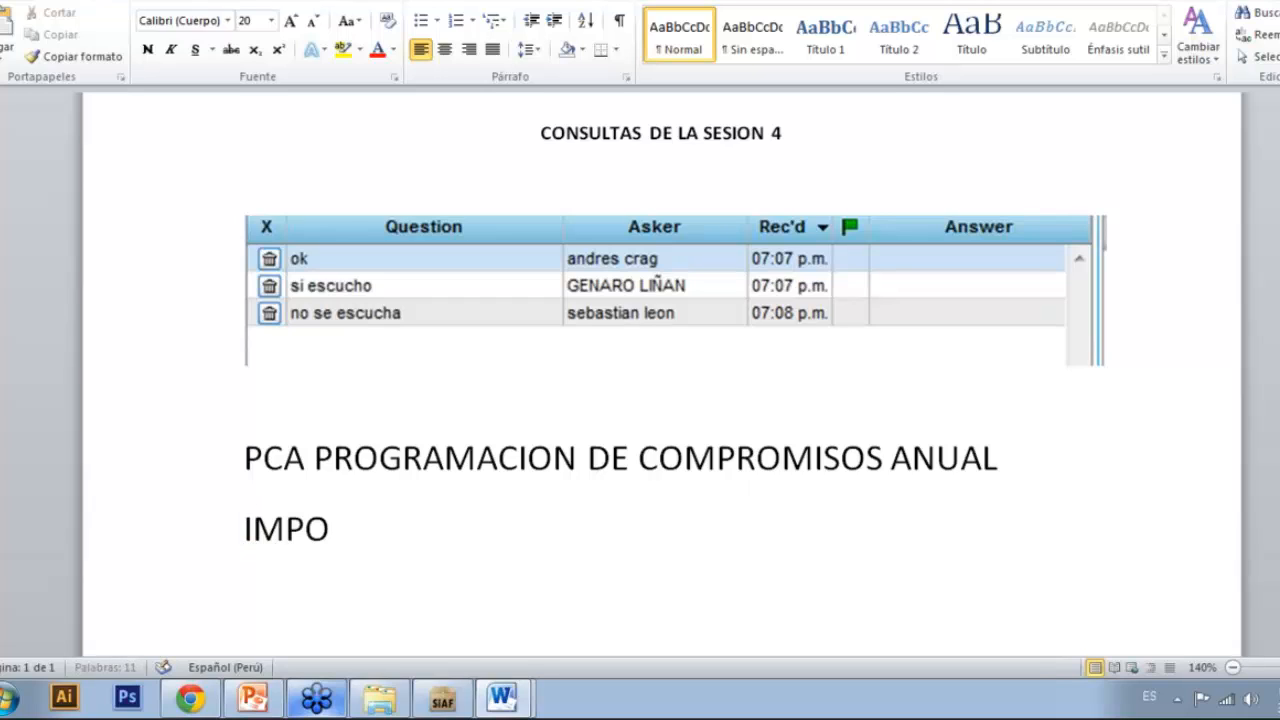
pyautogui.write('RTE')
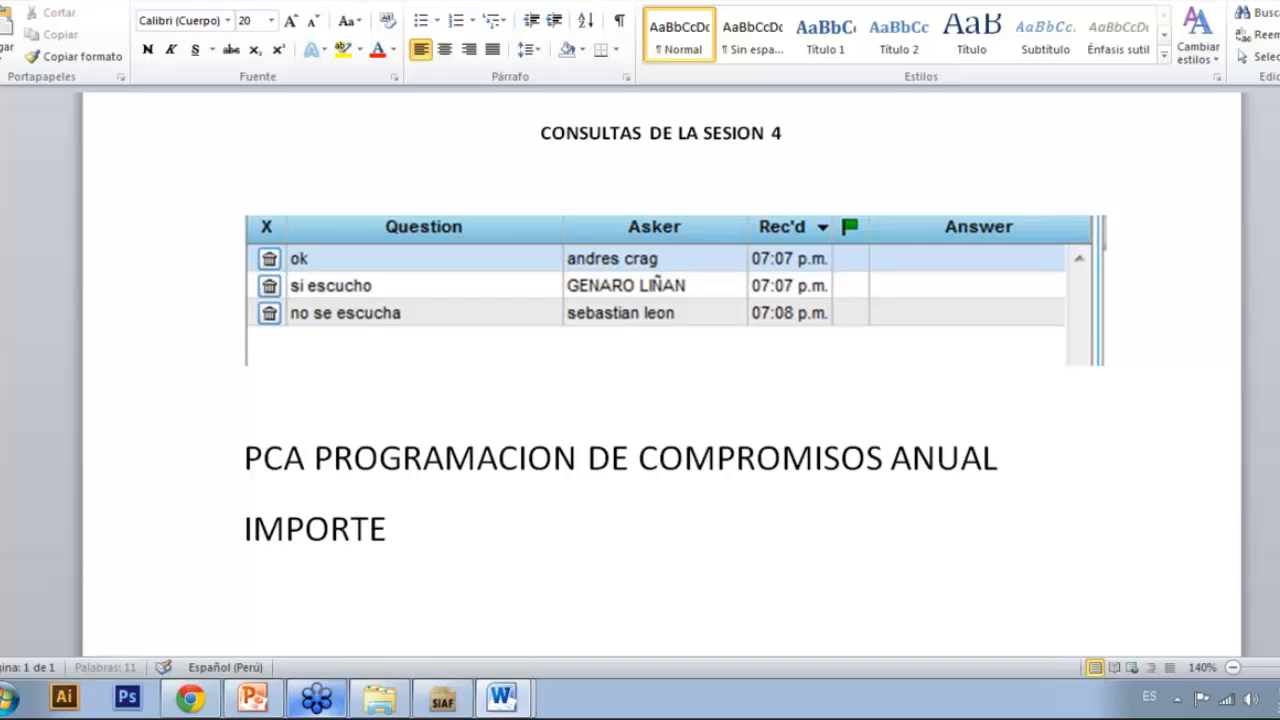
pyautogui.write(' ANY')
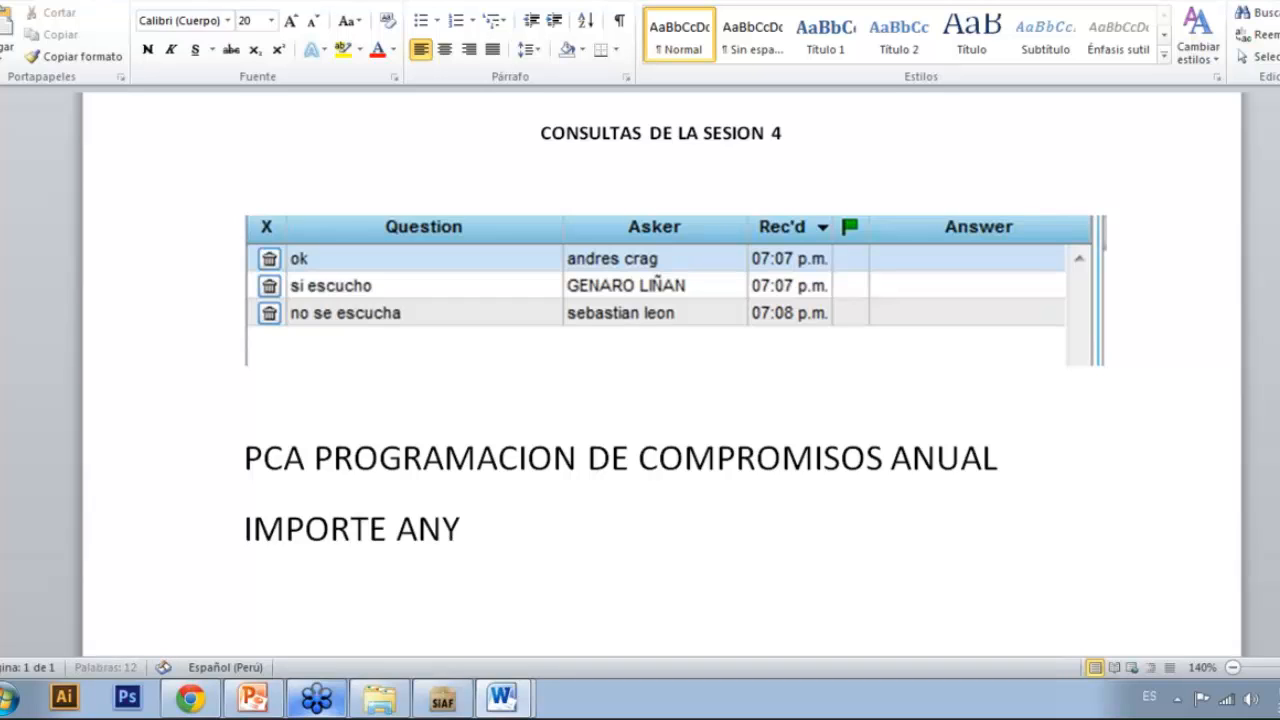
pyautogui.press('BackSpace')
pyautogui.write('UA')
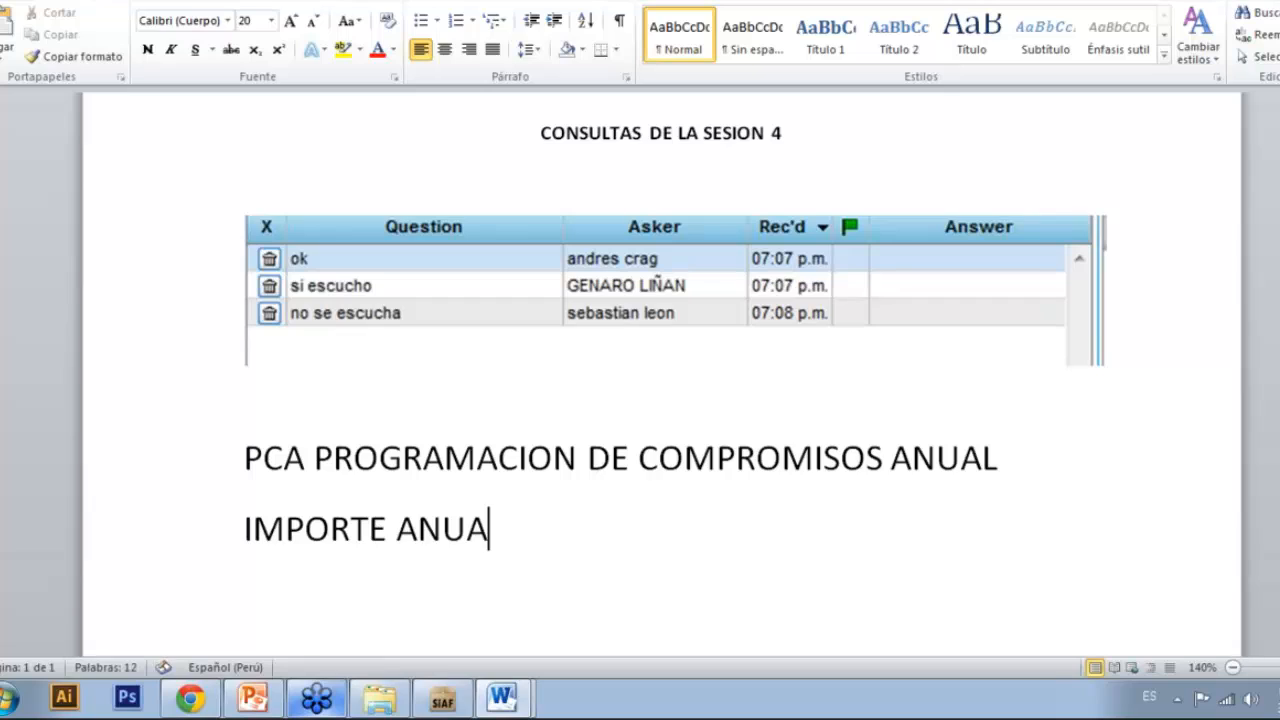
pyautogui.write('L')
pyautogui.press('BackSpace')
pyautogui.press('Return')
pyautogui.press('BackSpace')
pyautogui.write('E')
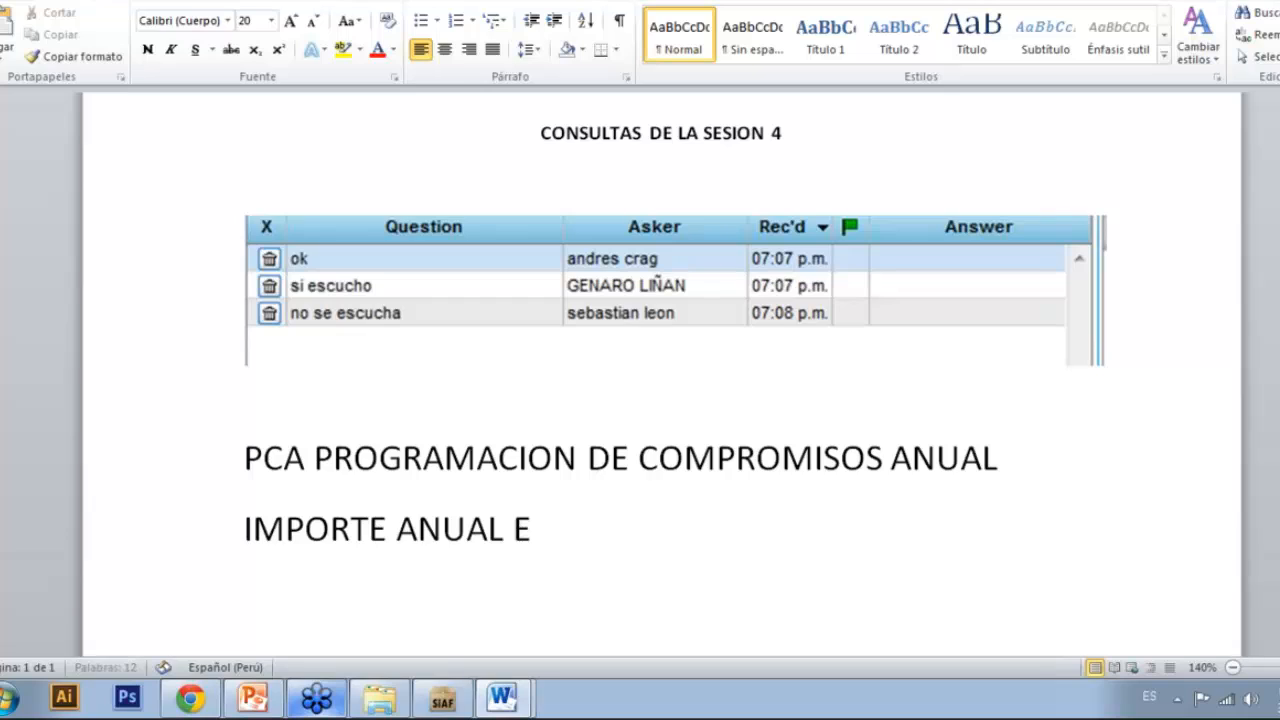
pyautogui.write('N BASE')
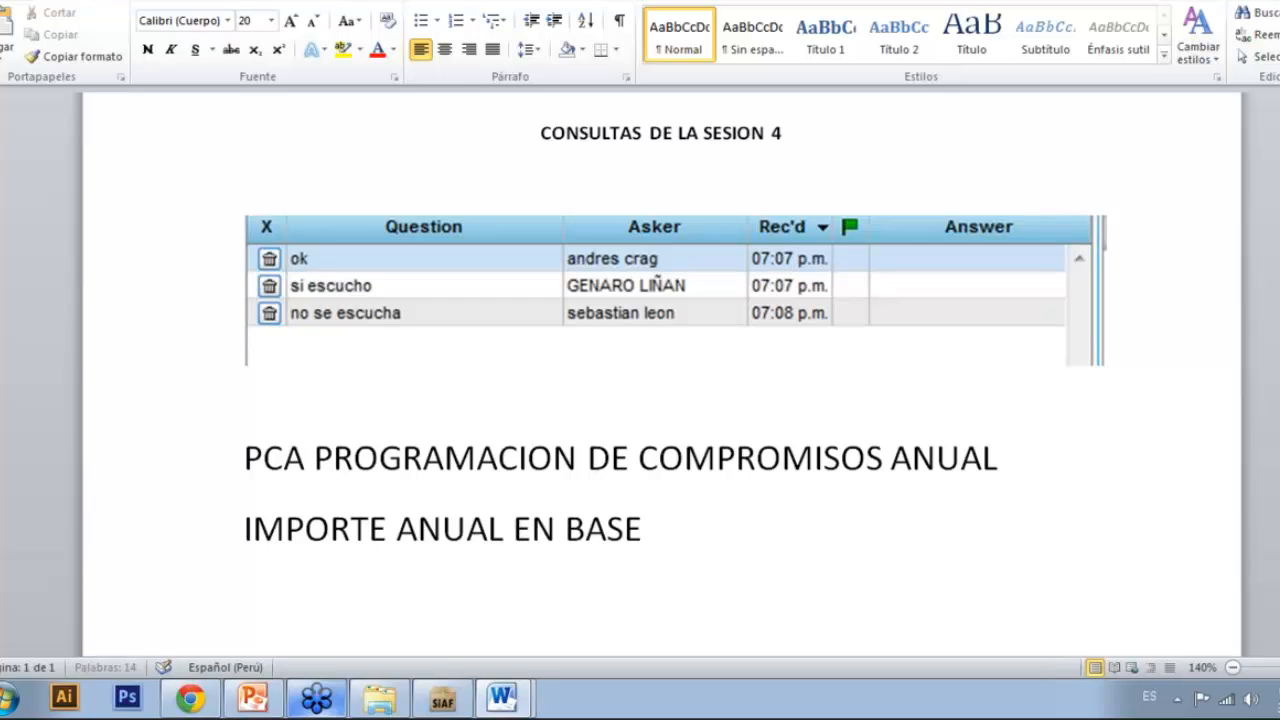
pyautogui.write(' AL PIM')
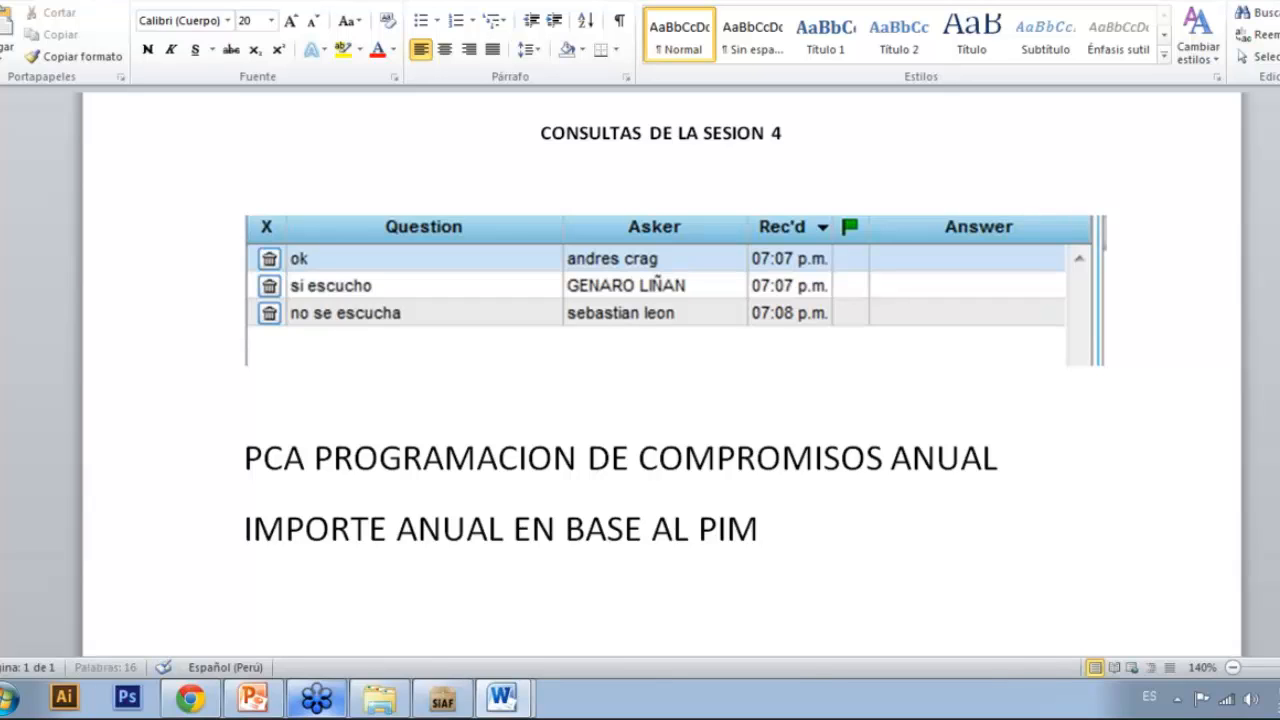
# Step: Add a new line below the PIM line reading "CON CARGO AL CUAL SE VAN APROGRAMAR GASTOS"
pyautogui.press('Return')
pyautogui.write('CON')
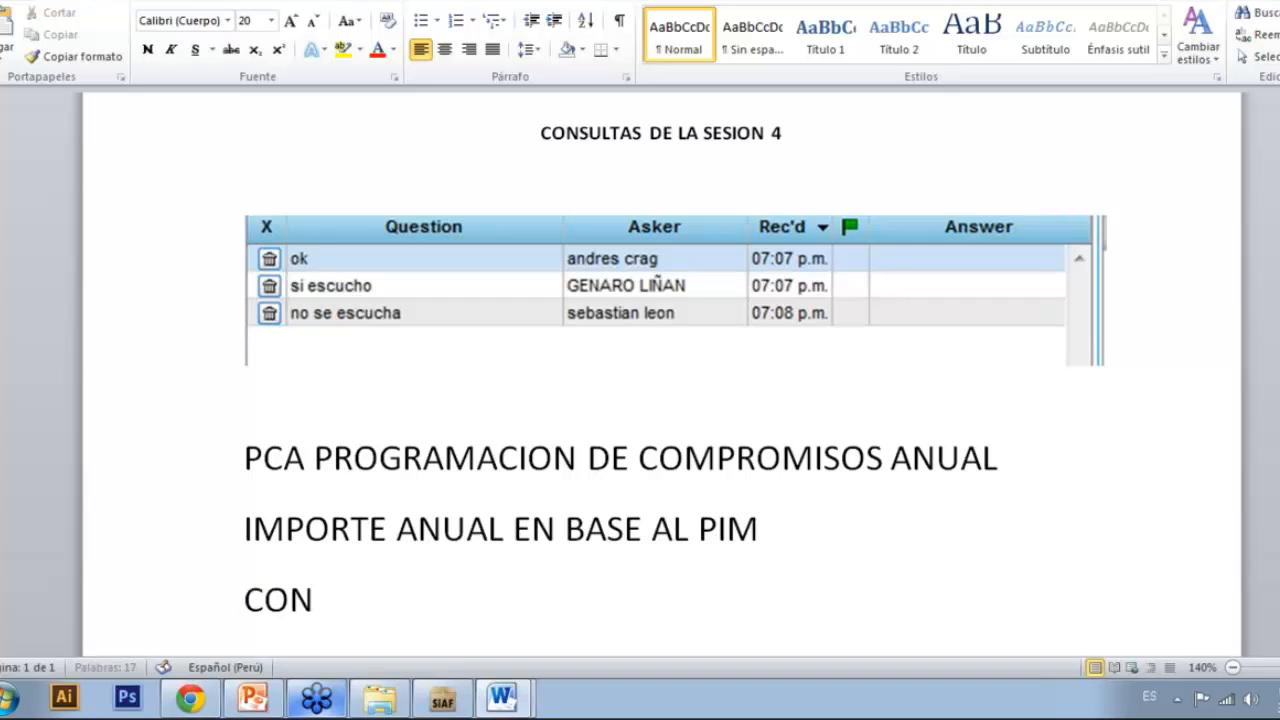
pyautogui.write(' CARGO')
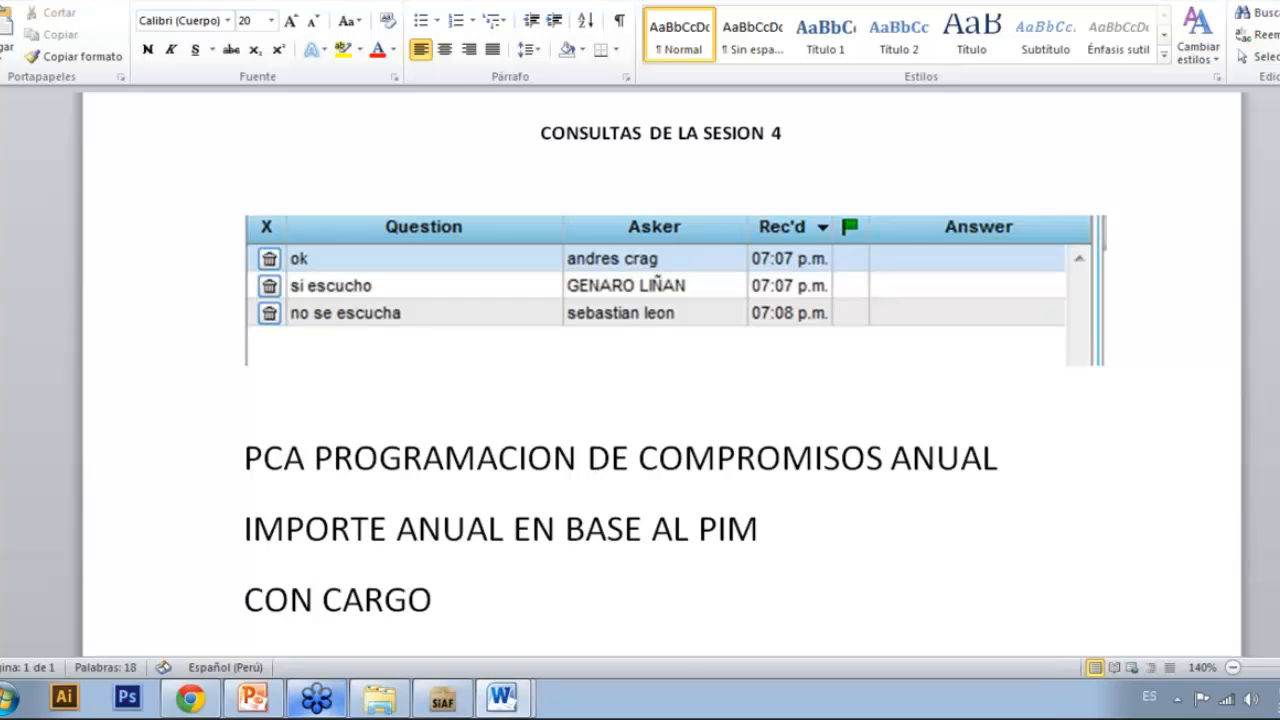
pyautogui.write(' AL CUAL')
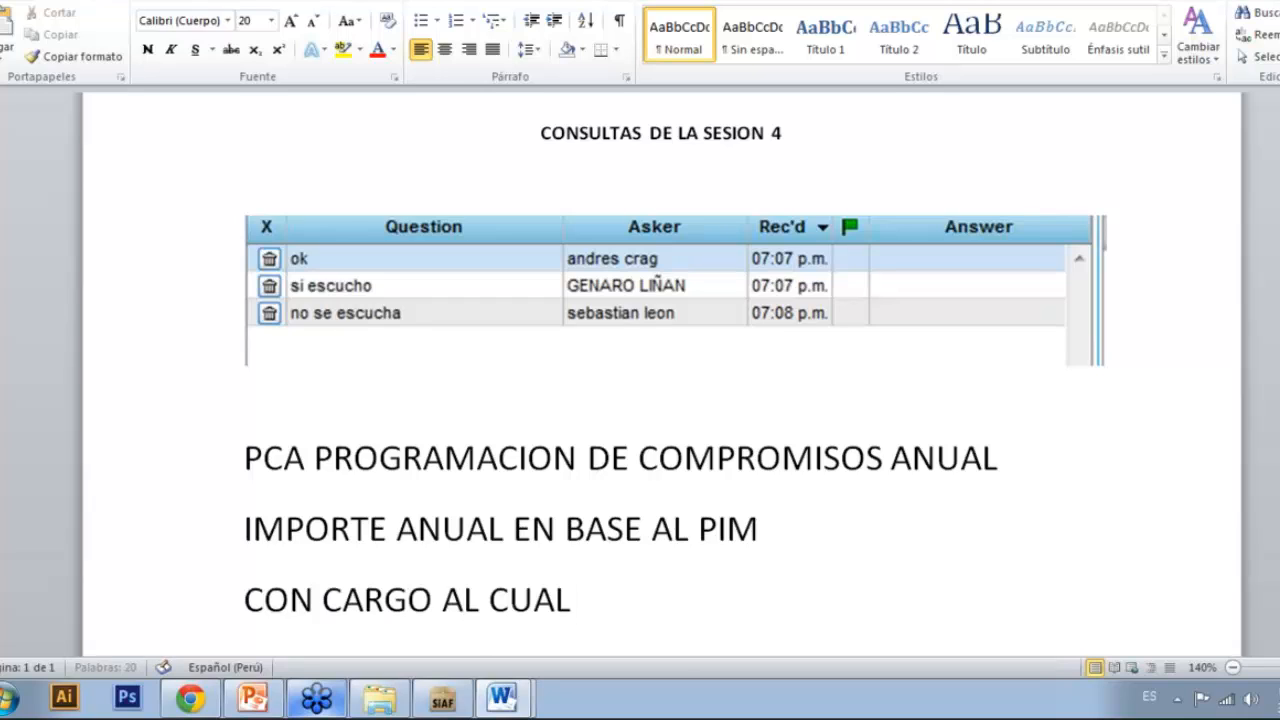
pyautogui.write(' SE VAN A')
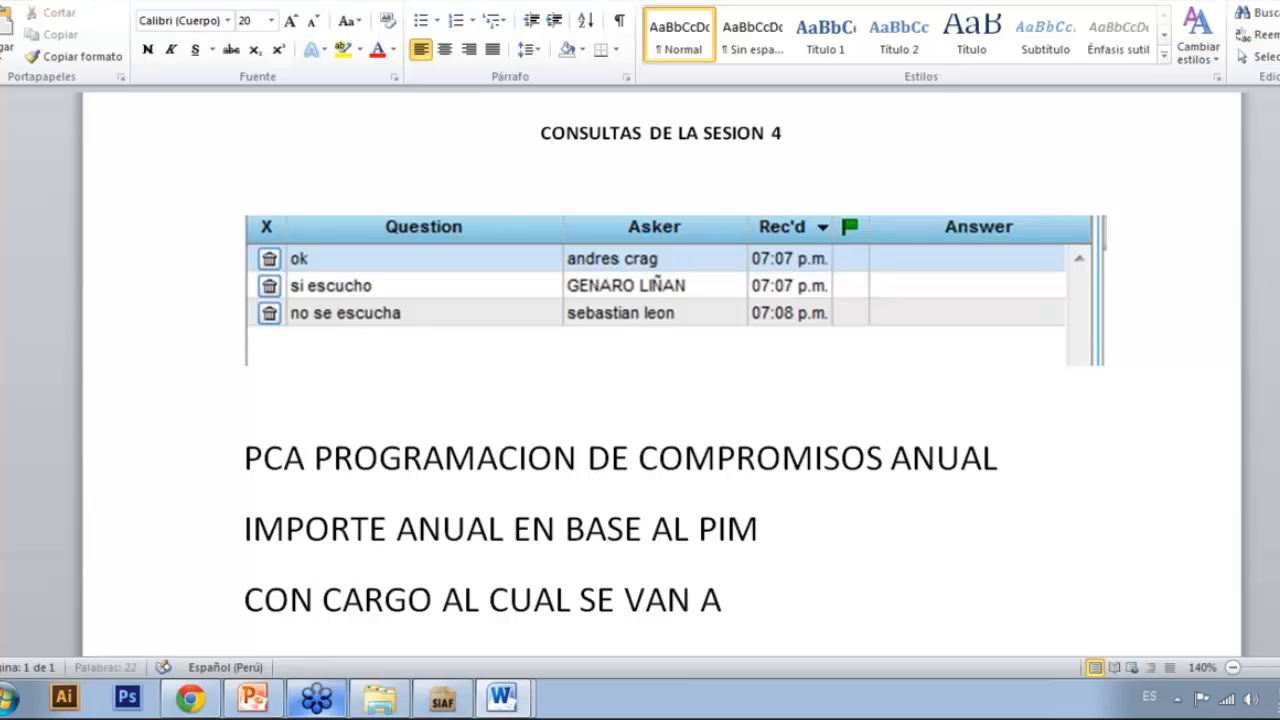
pyautogui.write('PROGRA')
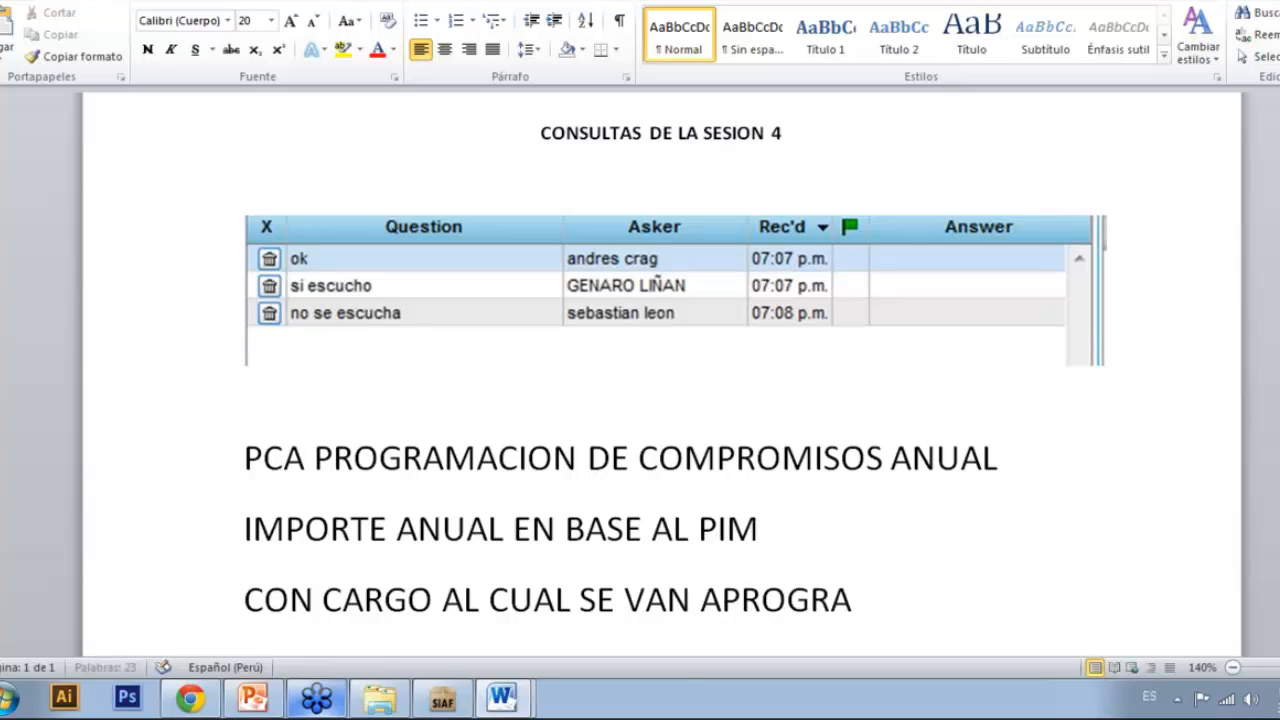
pyautogui.write('MAR GA')
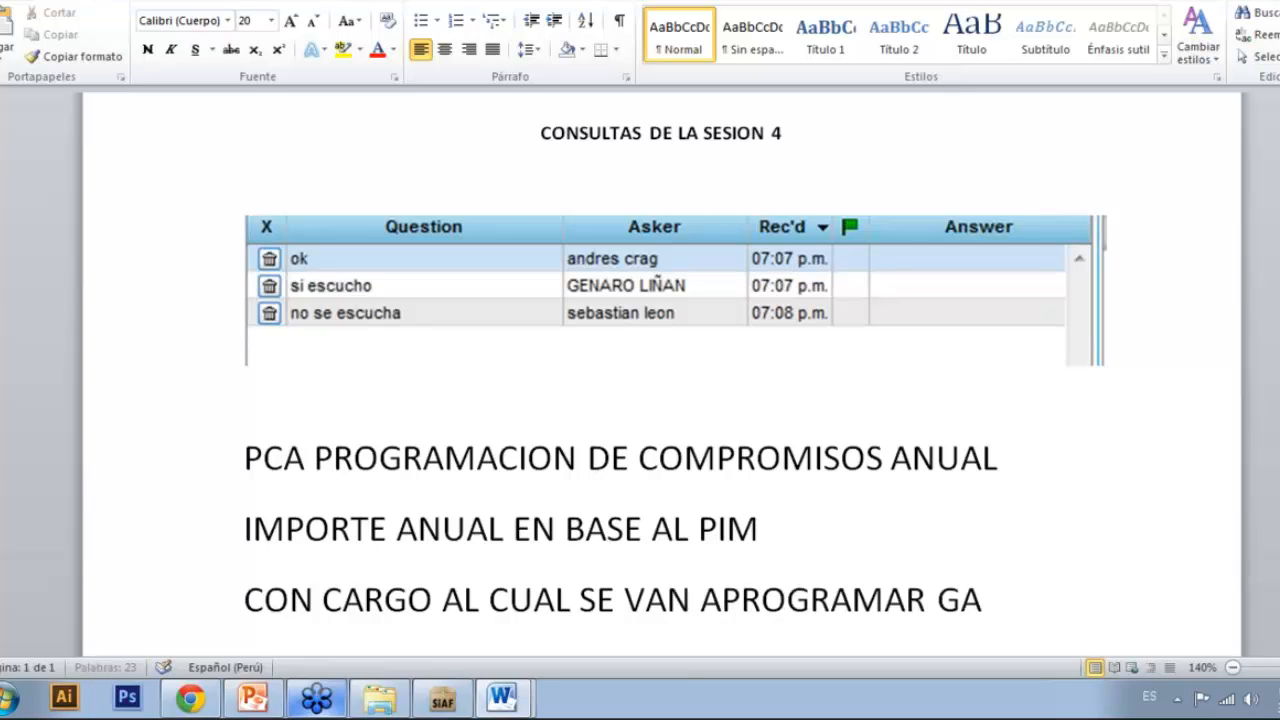
pyautogui.write('STOS')
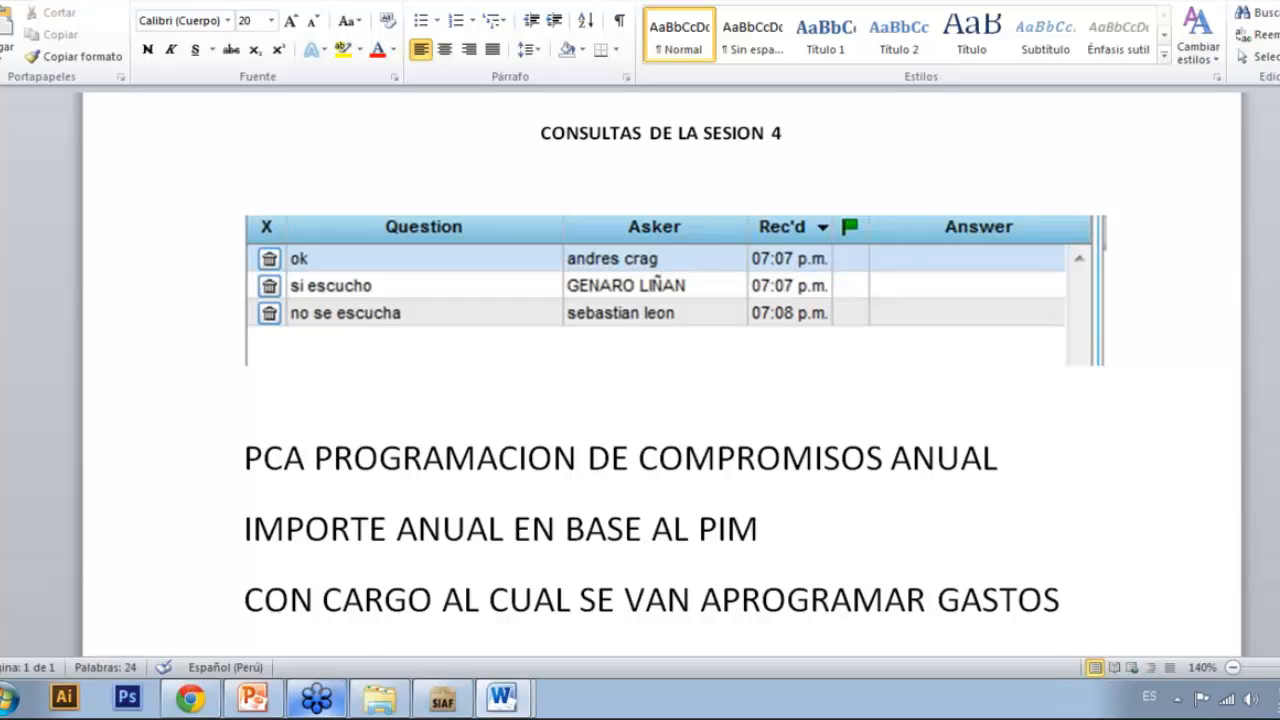
# Step: Add another line at the end of the notes reading "CON CARGO AL CUAL SE VAN A EJECUTAR GASTOS"
pyautogui.press('Return')
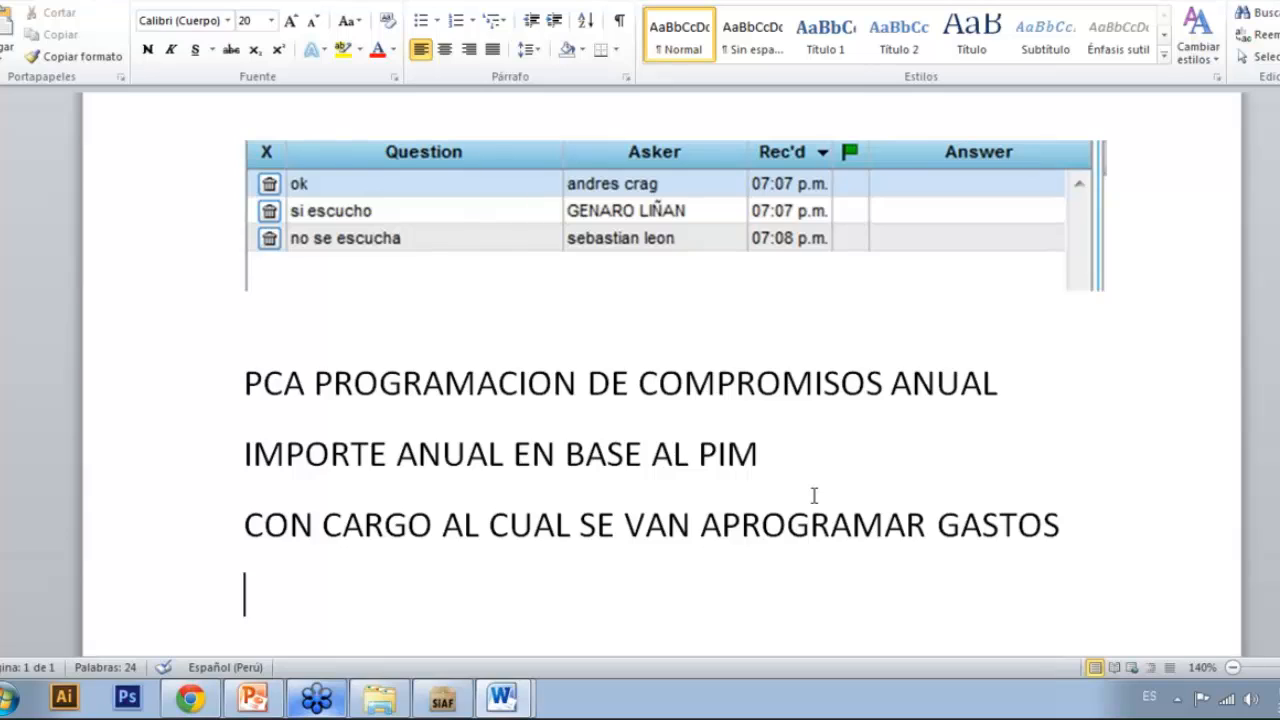
pyautogui.write('CON ')
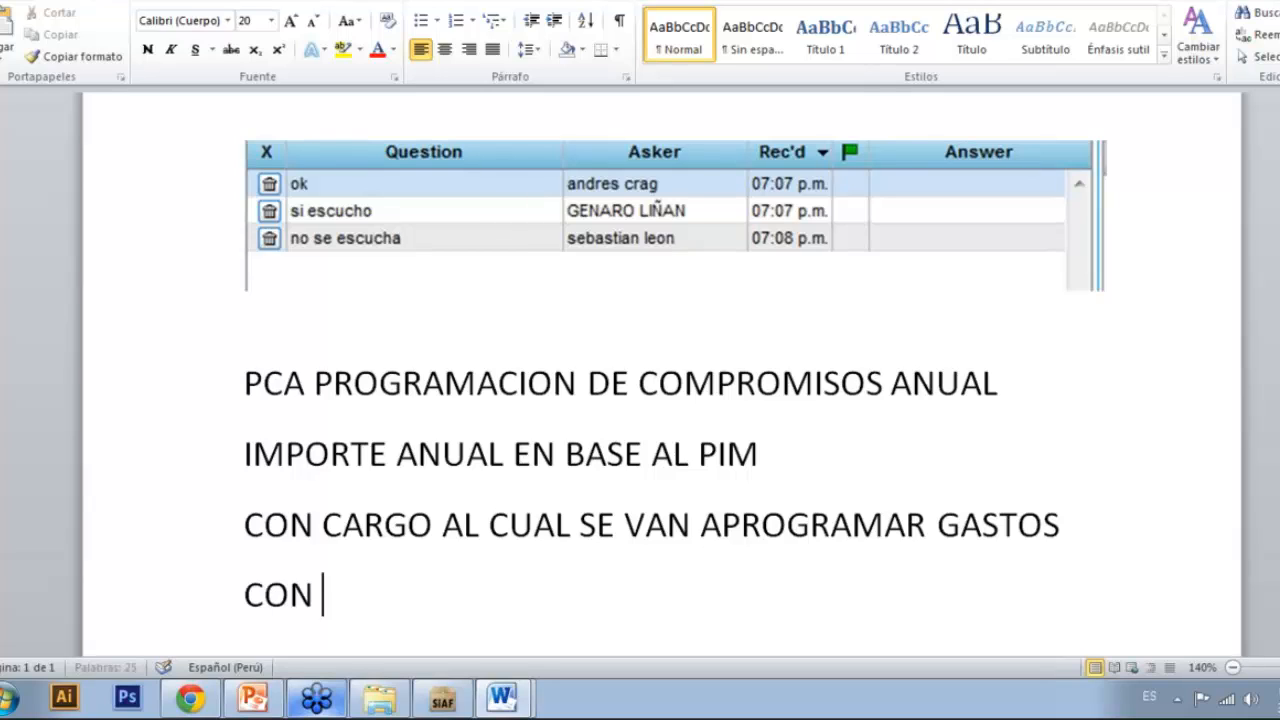
pyautogui.write('CARGO AL')
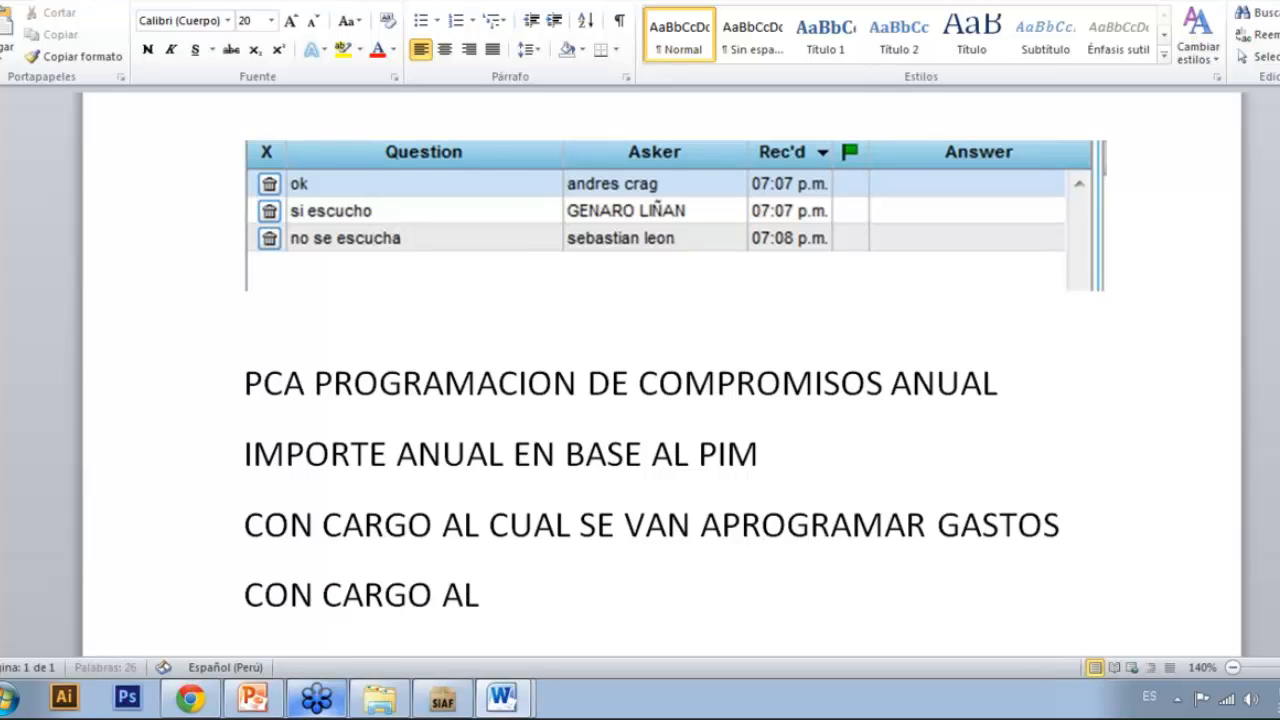
pyautogui.write(' CUAL S')
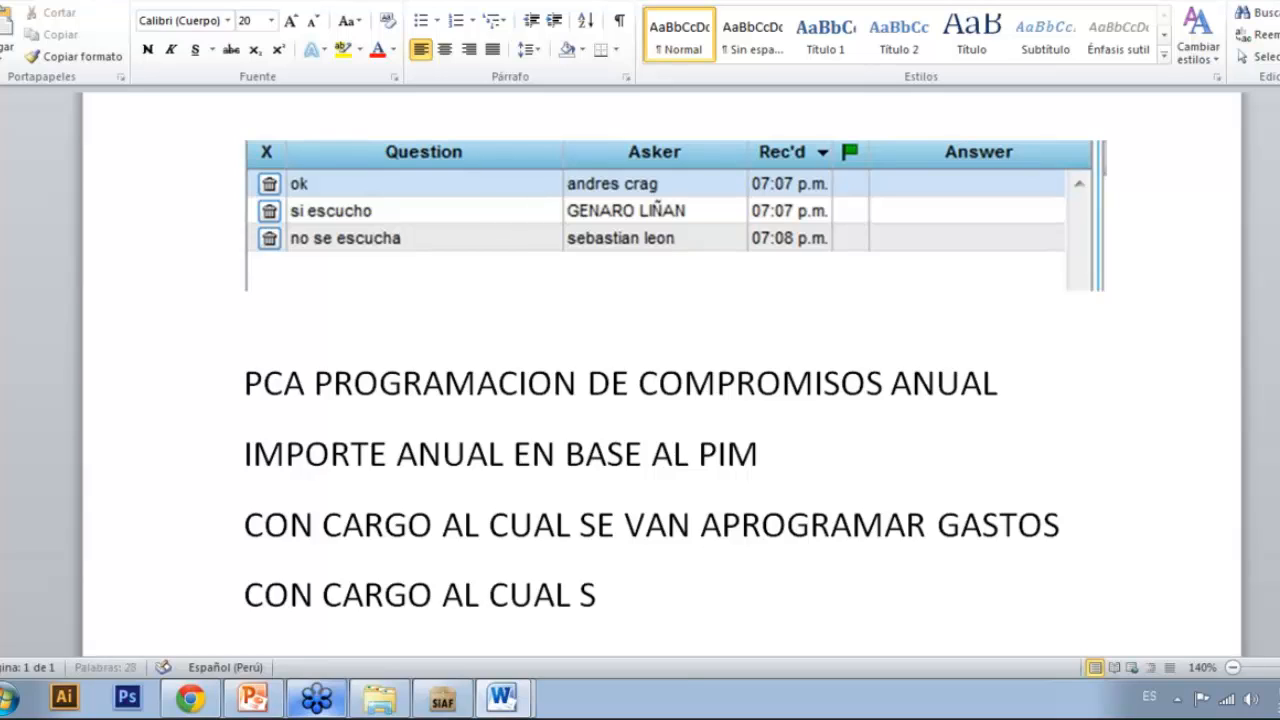
pyautogui.write('E VAN A')
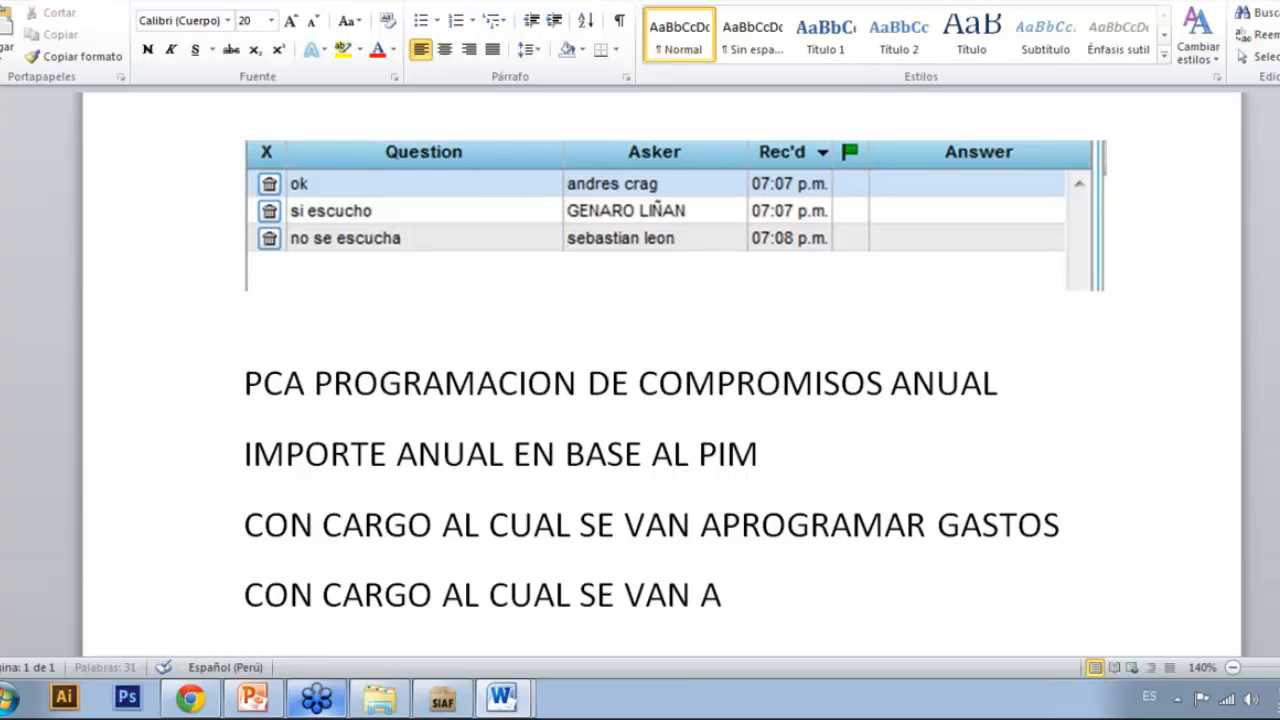
pyautogui.write(' EJECUTAR')
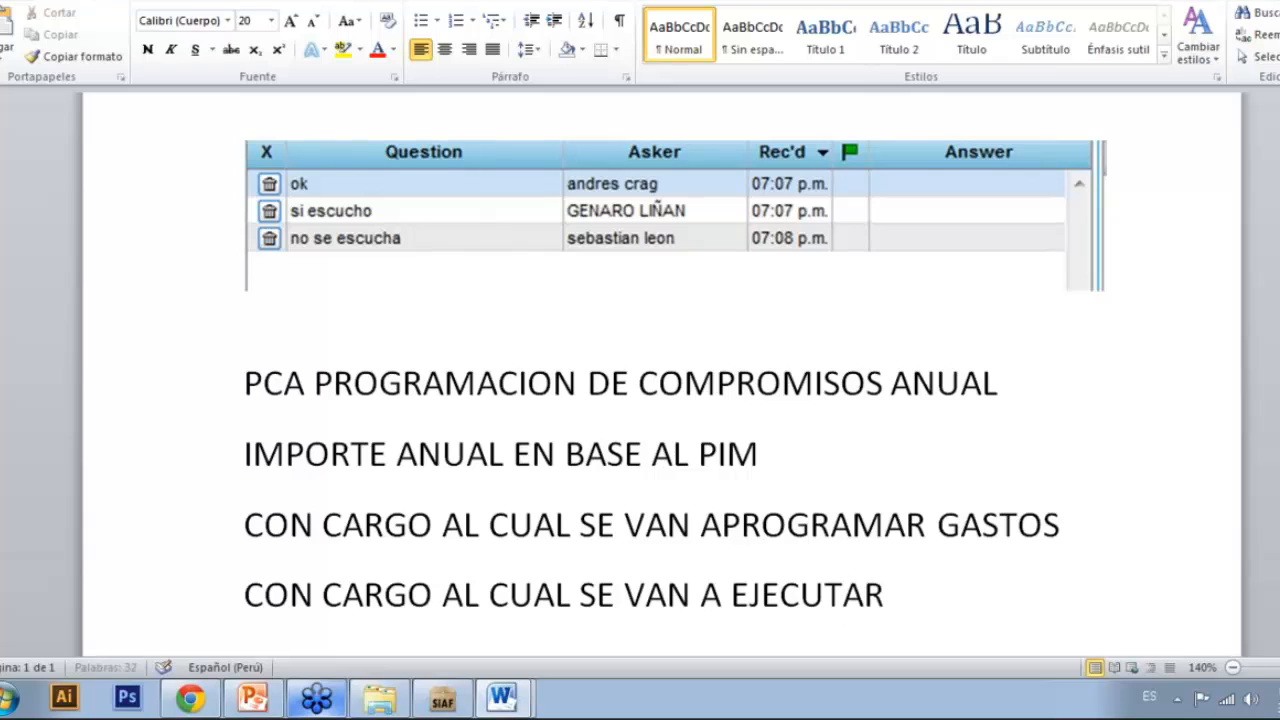
pyautogui.write(' GASTOS')
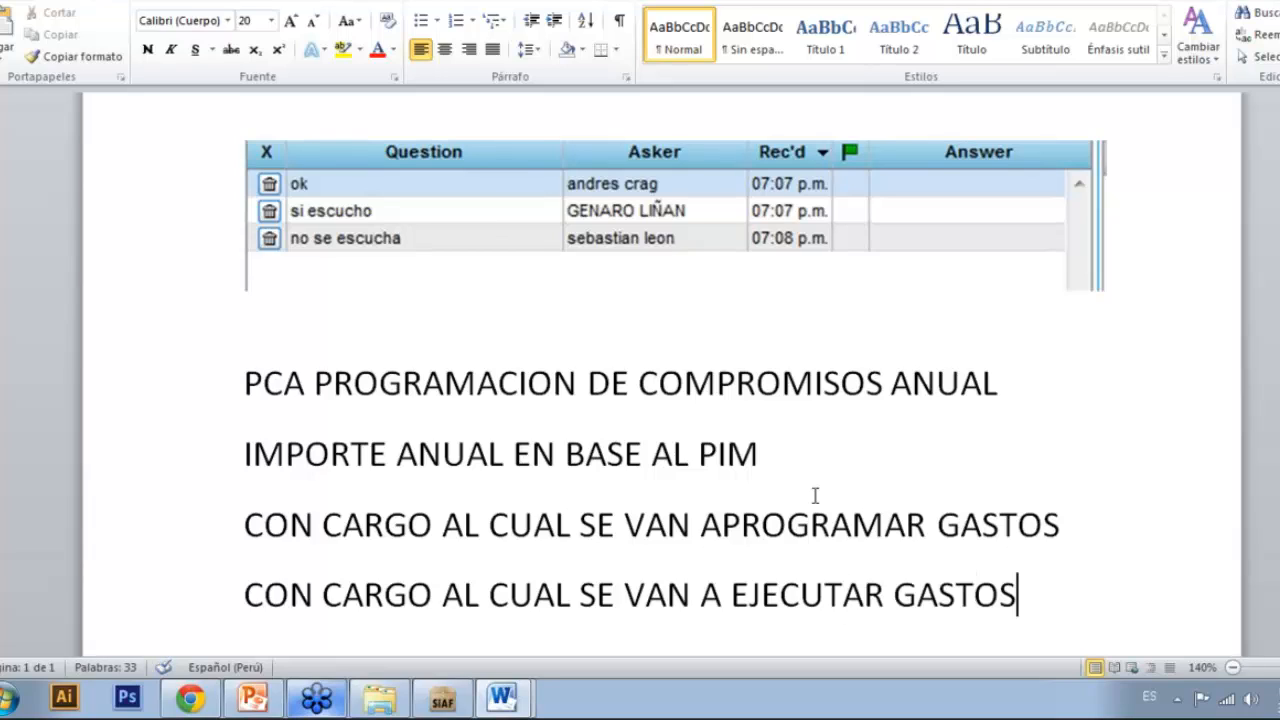
# Step: Write "EL MEF ASIGNA EL PCA A LOS PLIEGOS" on a new line below the EJECUTAR GASTOS line
pyautogui.press('Return')
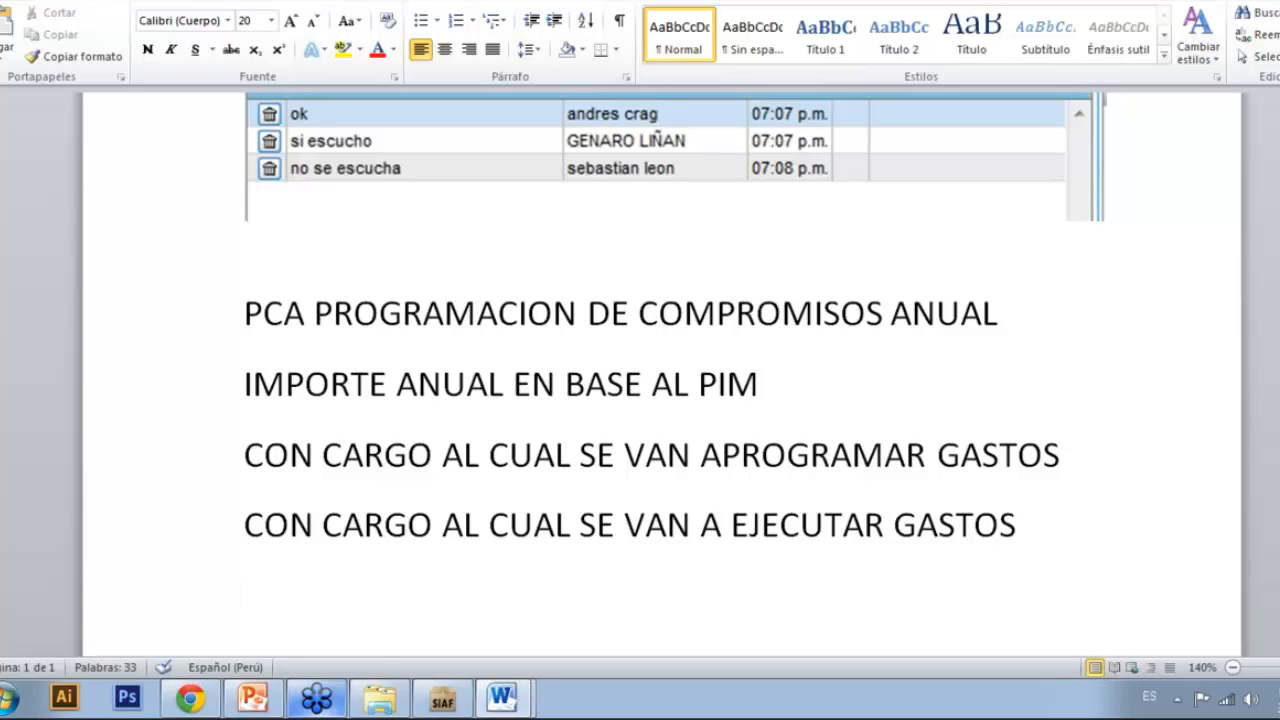
pyautogui.write('EL')
pyautogui.write('MEF ')
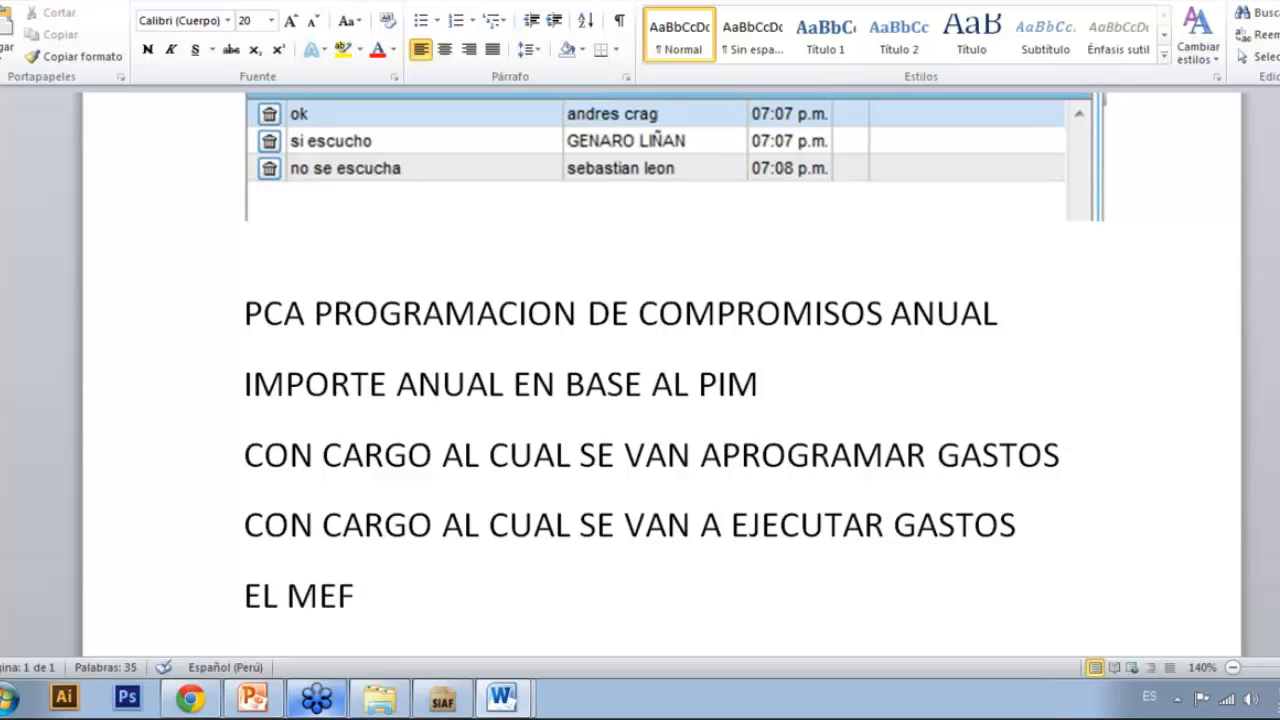
pyautogui.write('ASIGNA EL P')
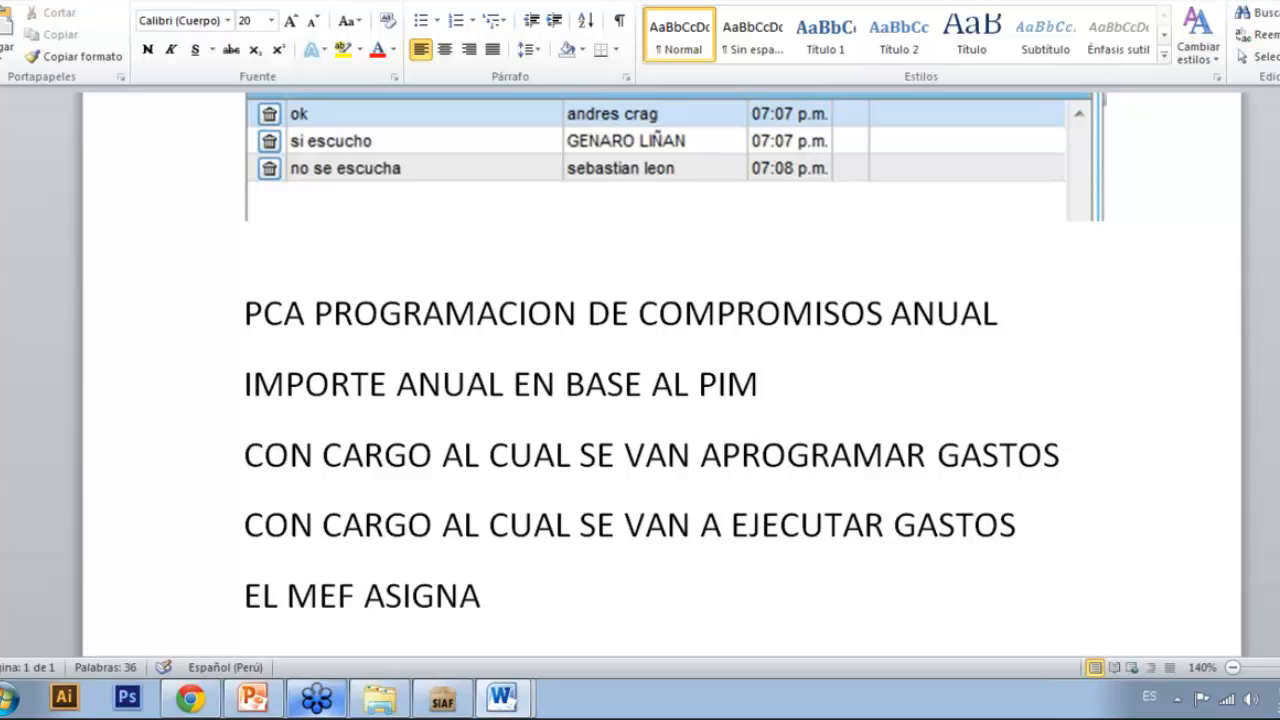
pyautogui.write('CA')
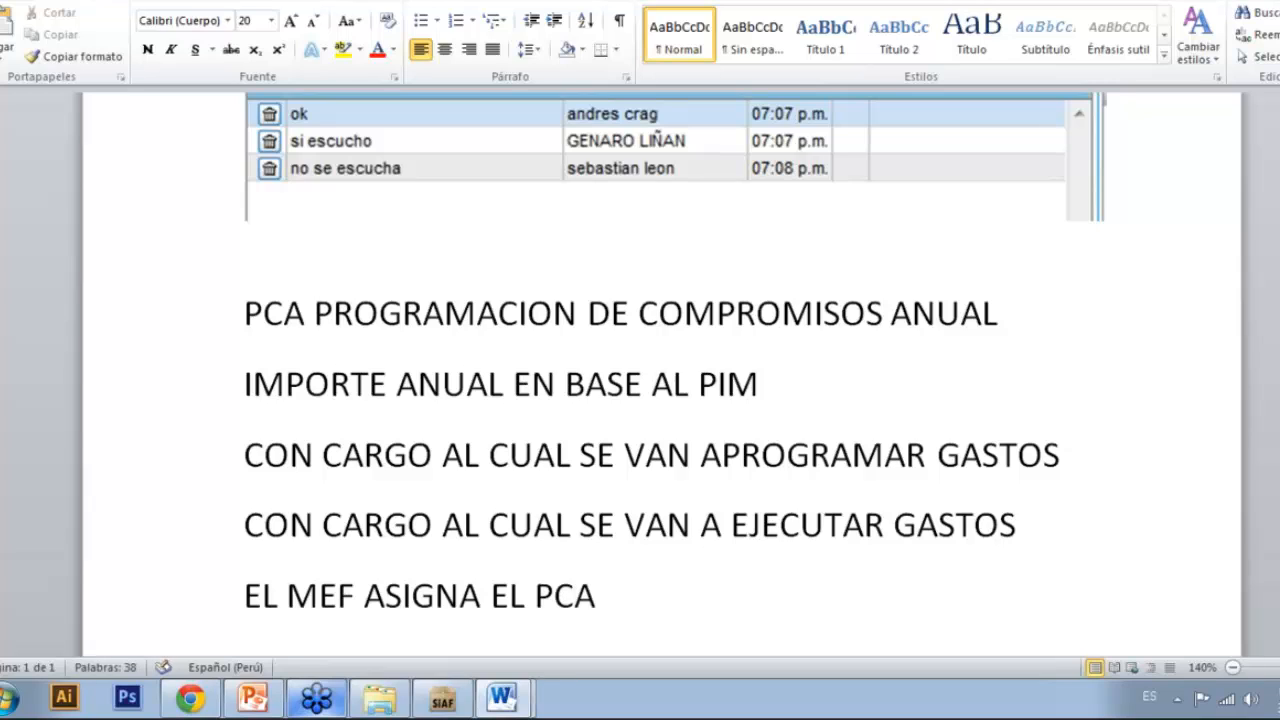
pyautogui.write(' A LOS')
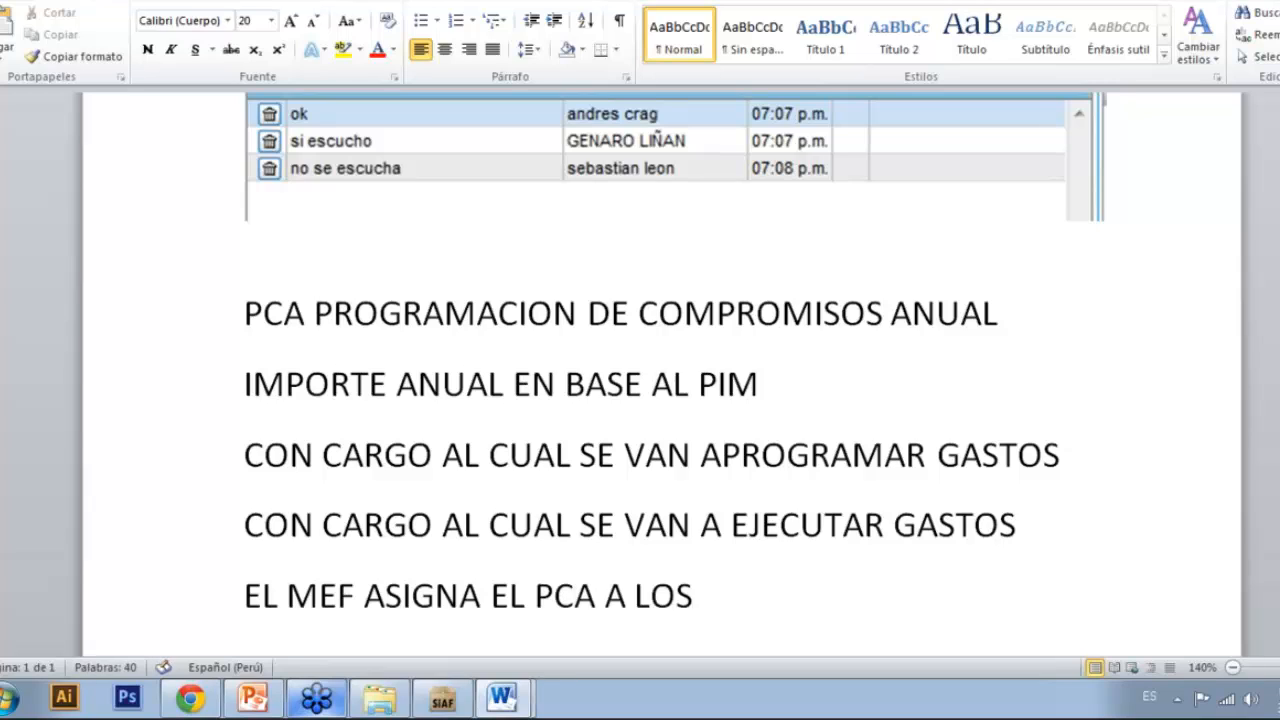
pyautogui.write(' PLIEGOS')
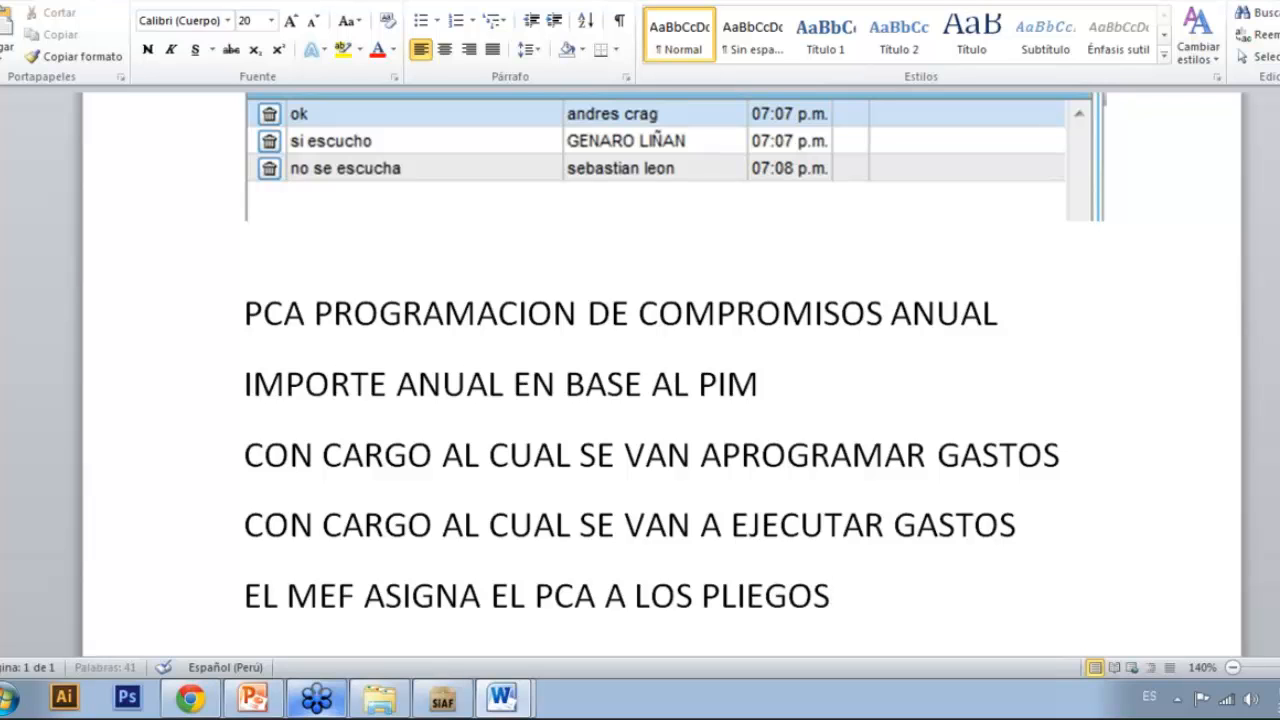
# Step: Add the list introduction "EL PCA SE DETERMINA A NIVEL DE:" on a new line below the MEF line
pyautogui.press('Return')
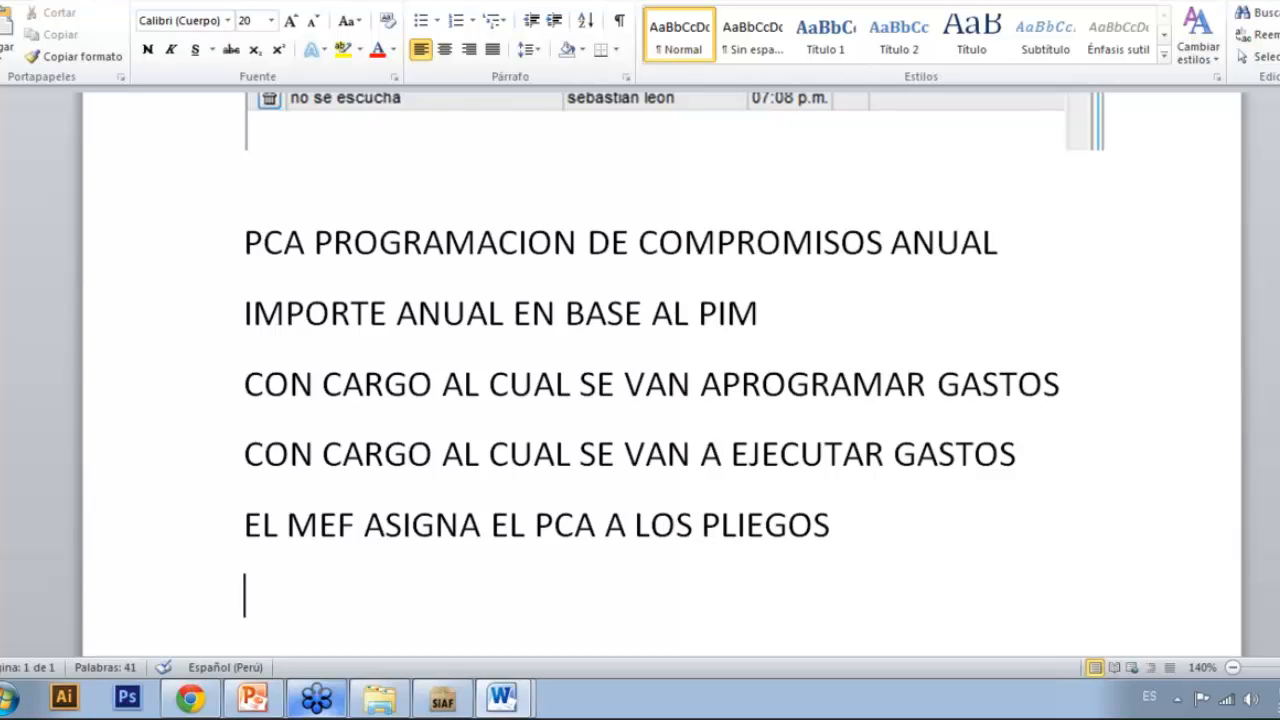
pyautogui.write('EL PCA S')
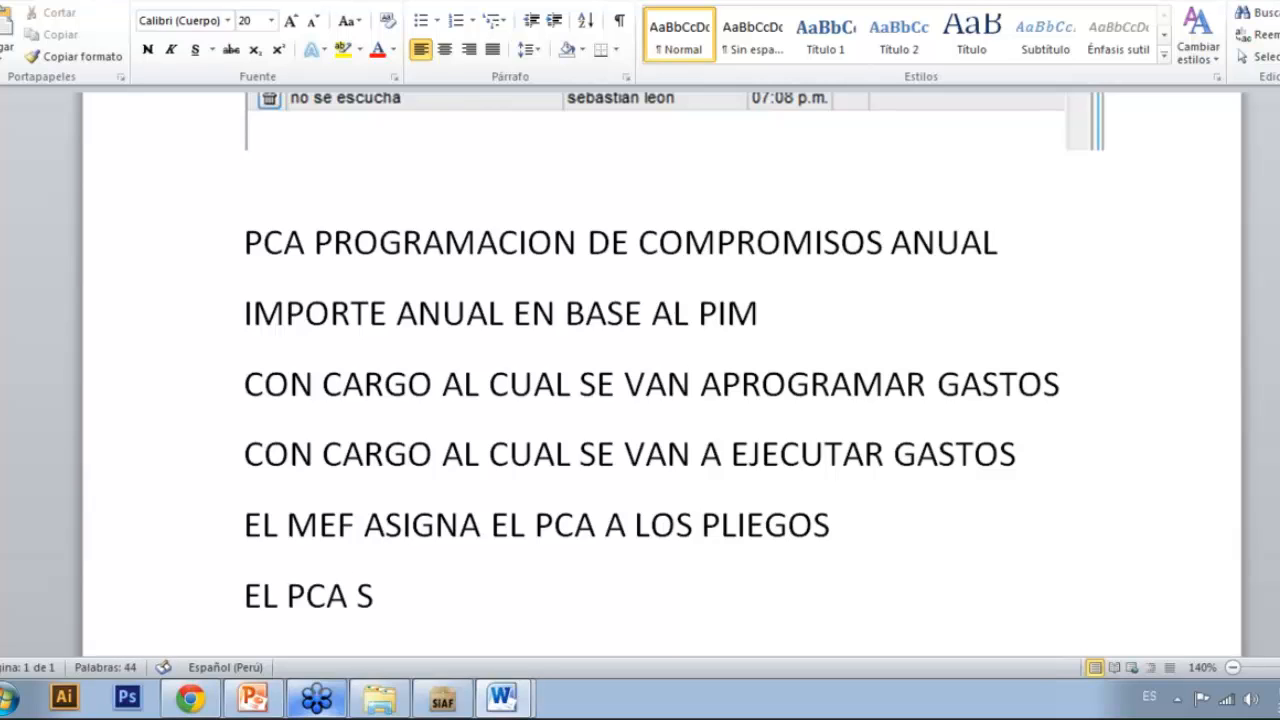
pyautogui.write('E DETR')
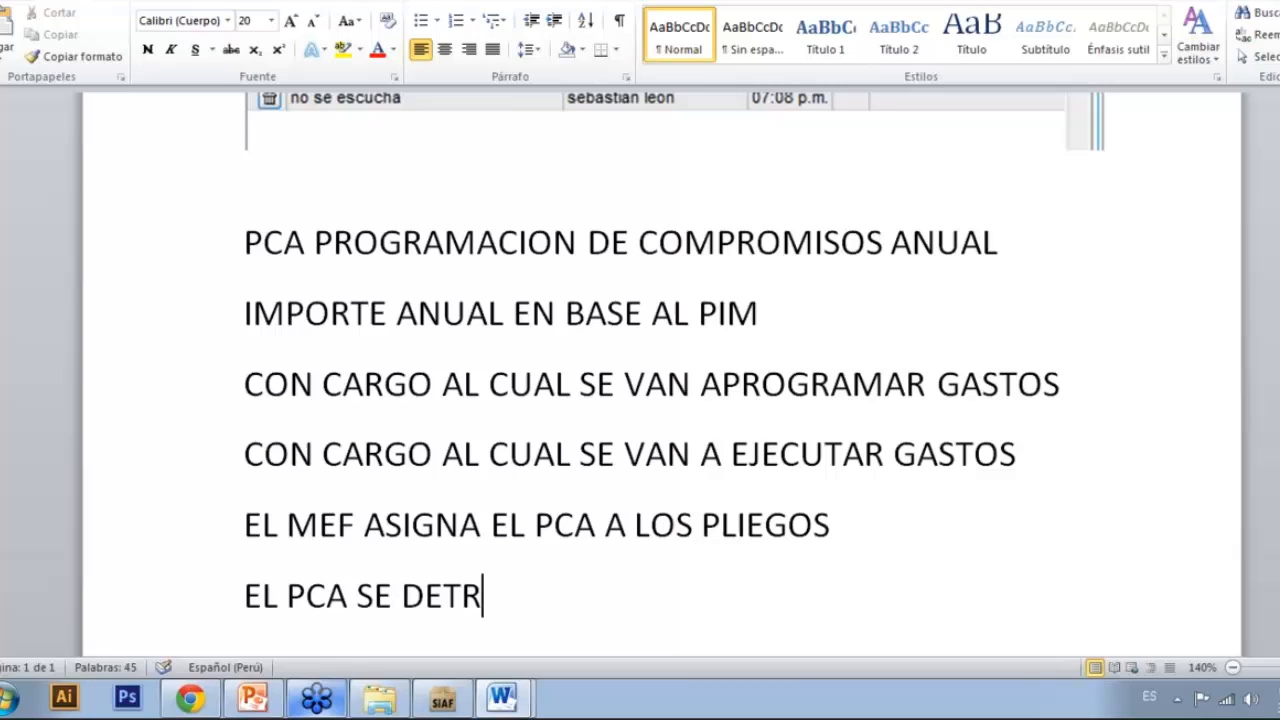
pyautogui.press('BackSpace')
pyautogui.write('ERM')
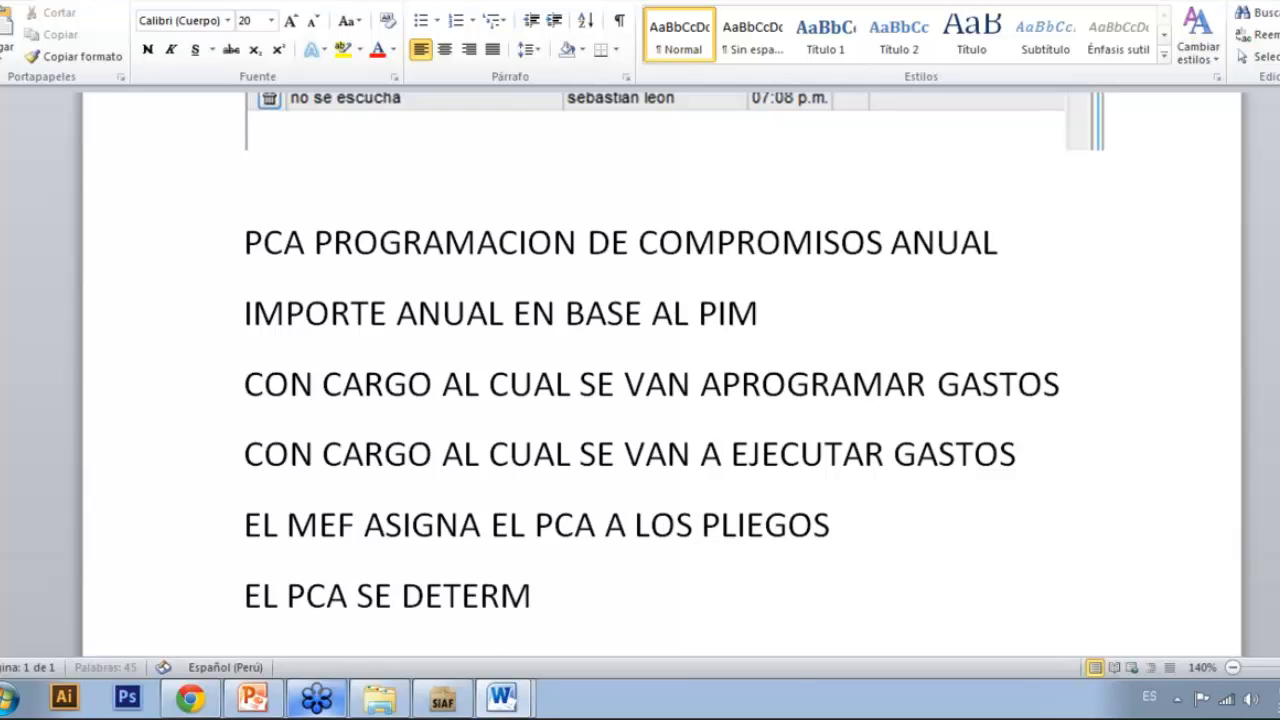
pyautogui.write('INA')
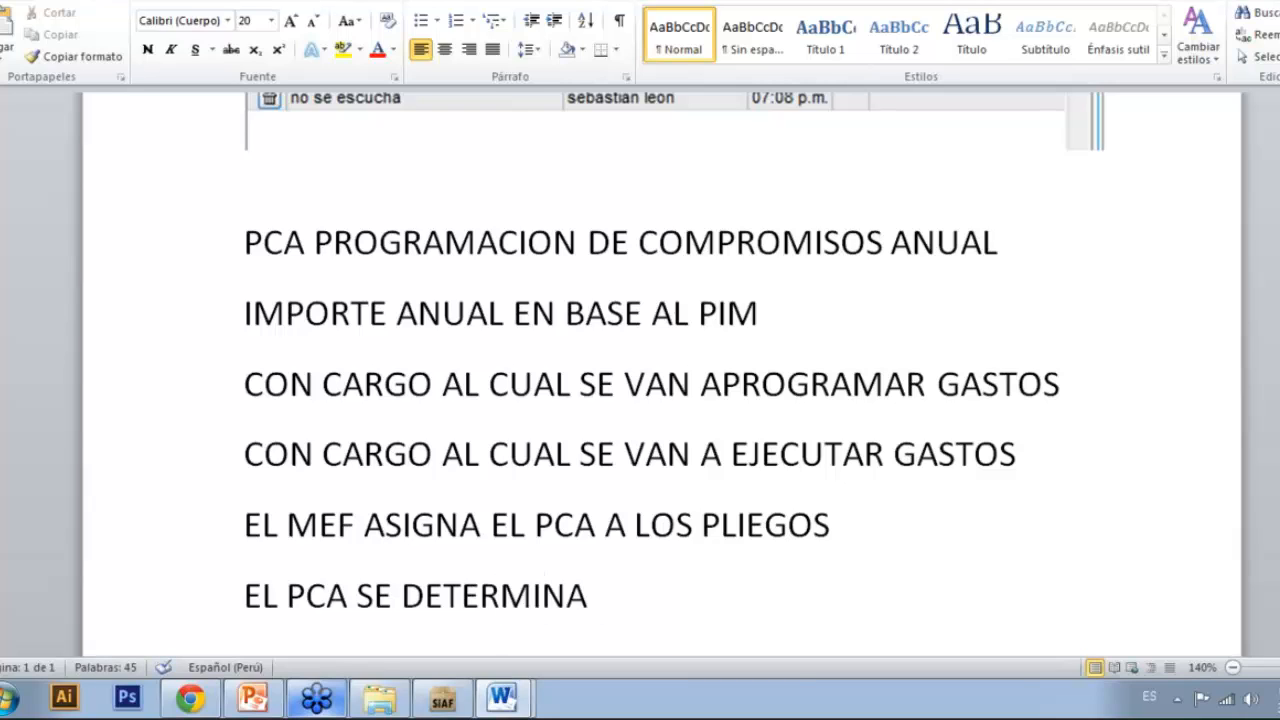
pyautogui.write(' A NIVEL')
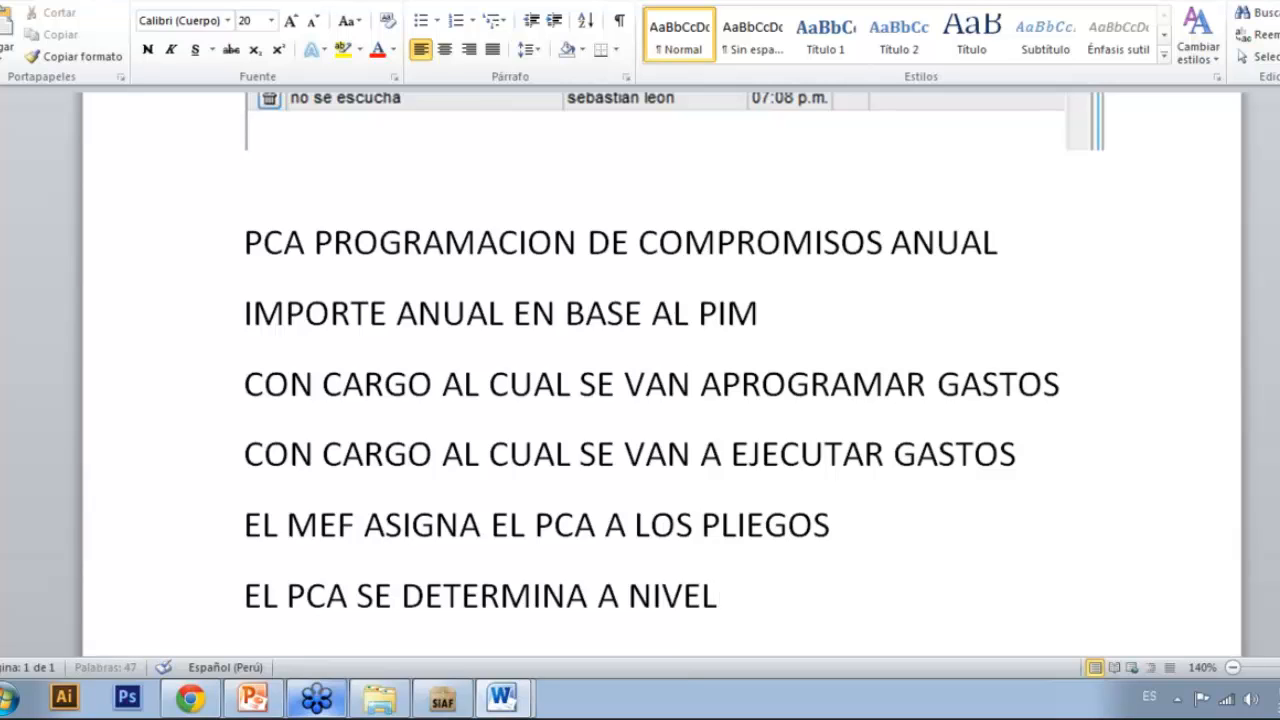
pyautogui.write(' DE')
pyautogui.press('BackSpace')
pyautogui.write(':')
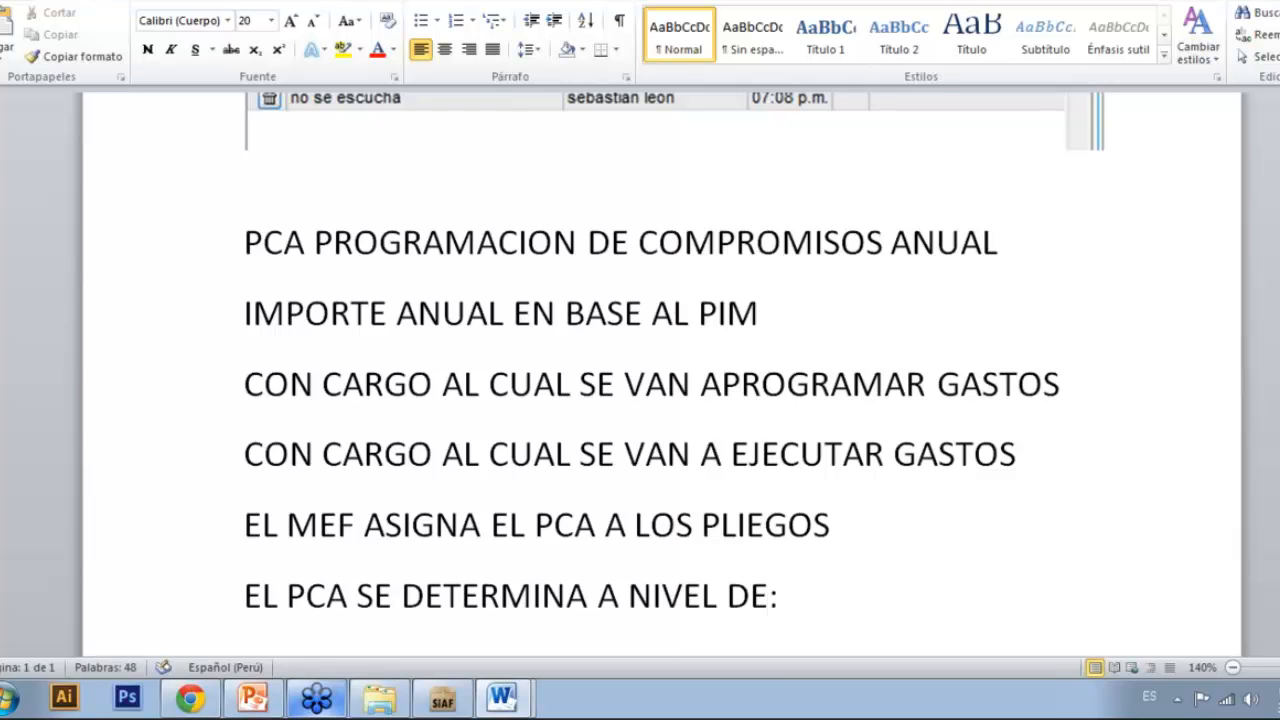
# Step: Add the first two levels, "PLIEGO" and "FUENTE DE FINANCIAMIENTO Y RUBRO", on separate lines below "EL PCA SE DETERMINA A NIVEL DE:"
pyautogui.press('Return')
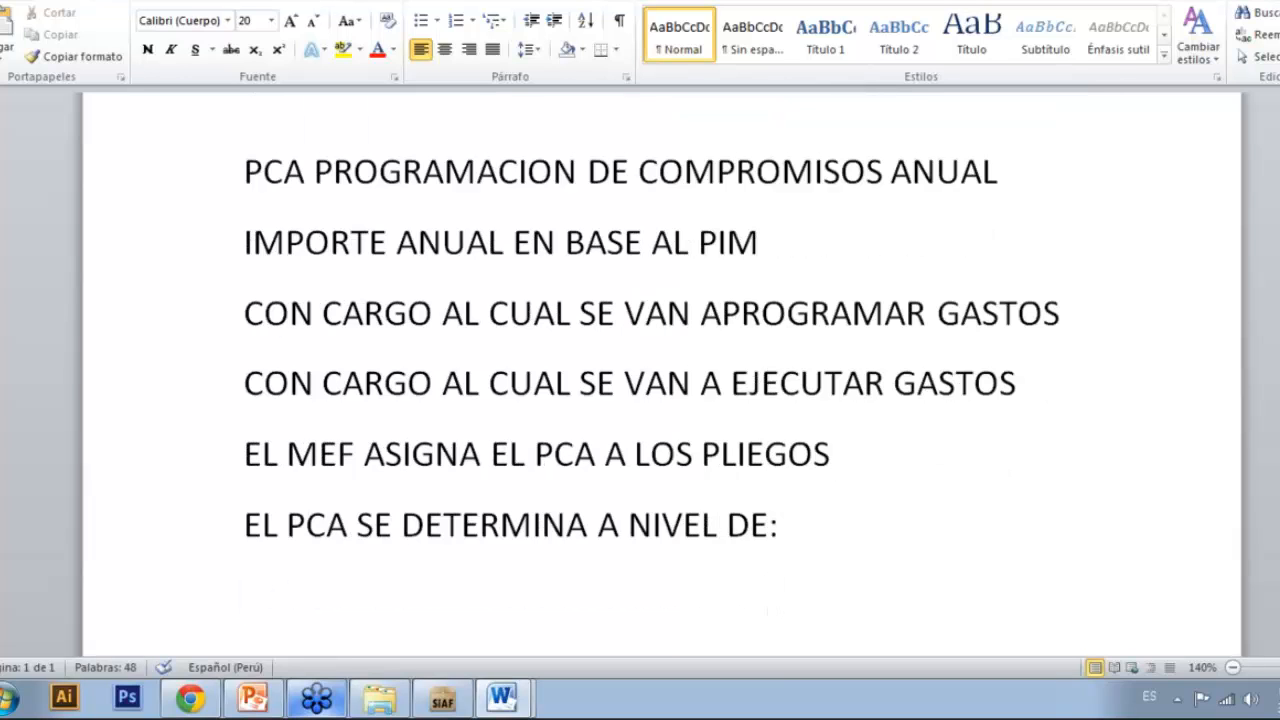
pyautogui.write('PLIEGO')
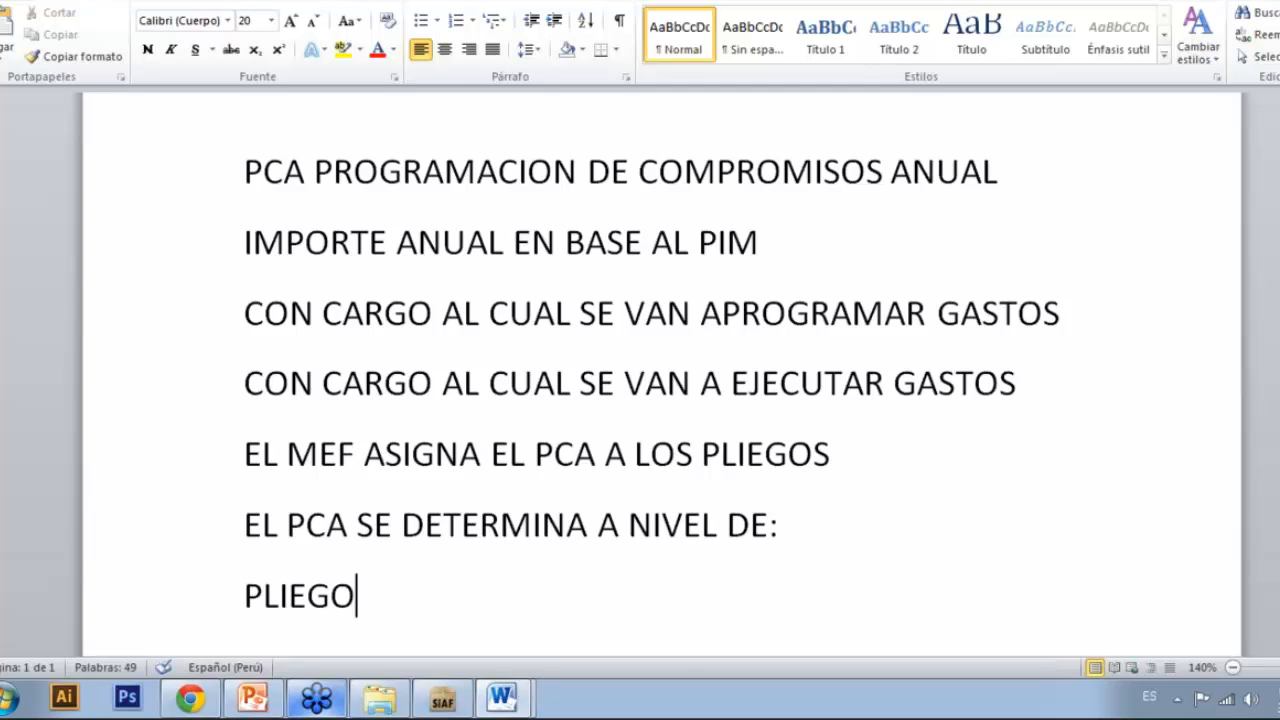
pyautogui.press('Return')
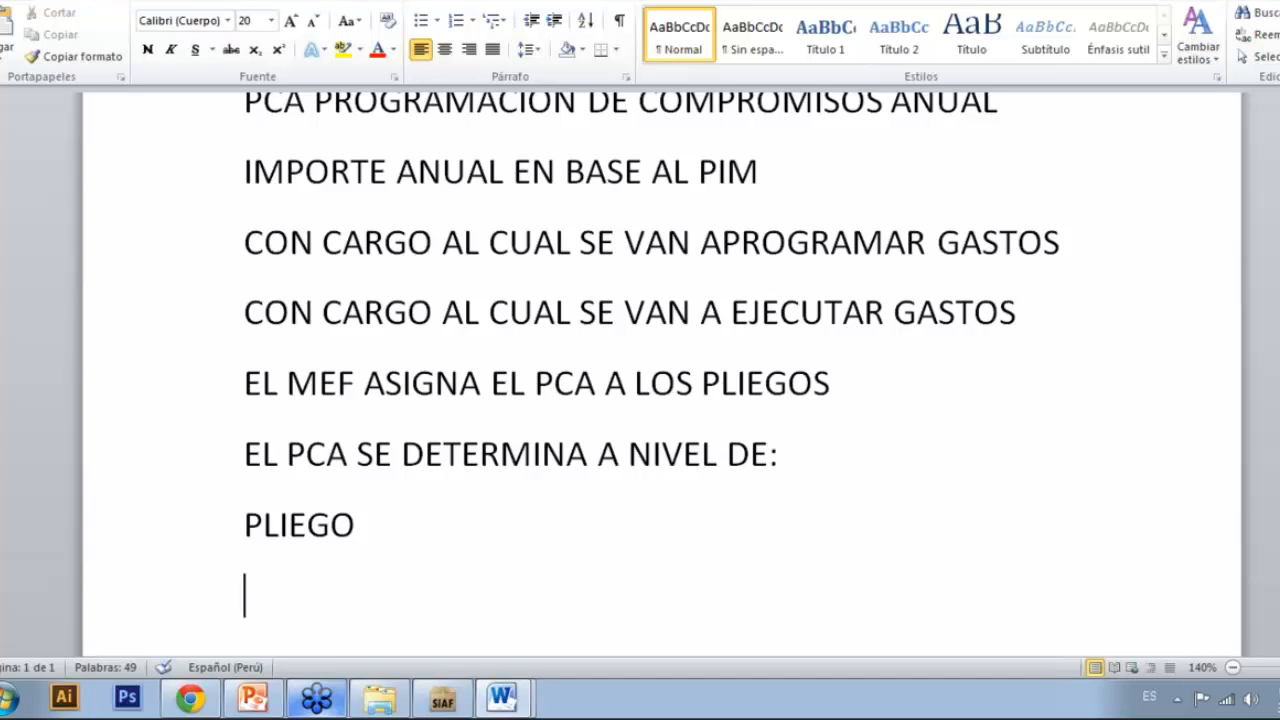
pyautogui.write('FU')
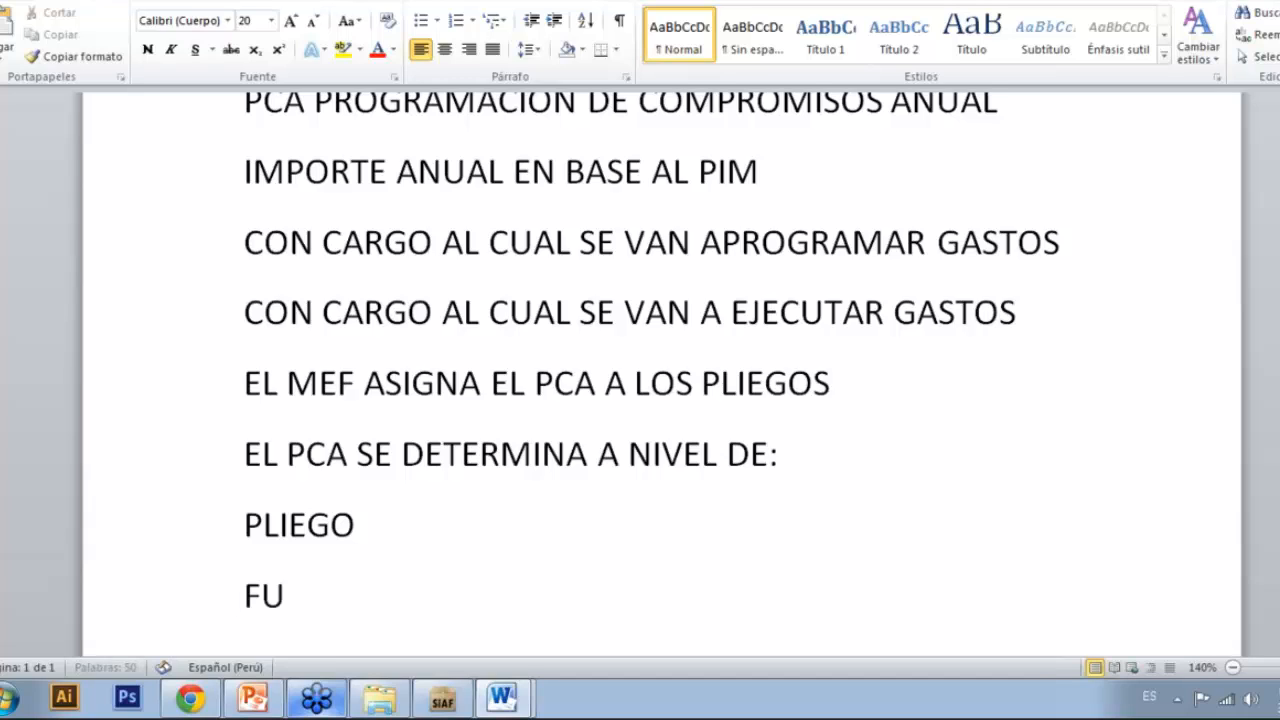
pyautogui.write('ENTE')
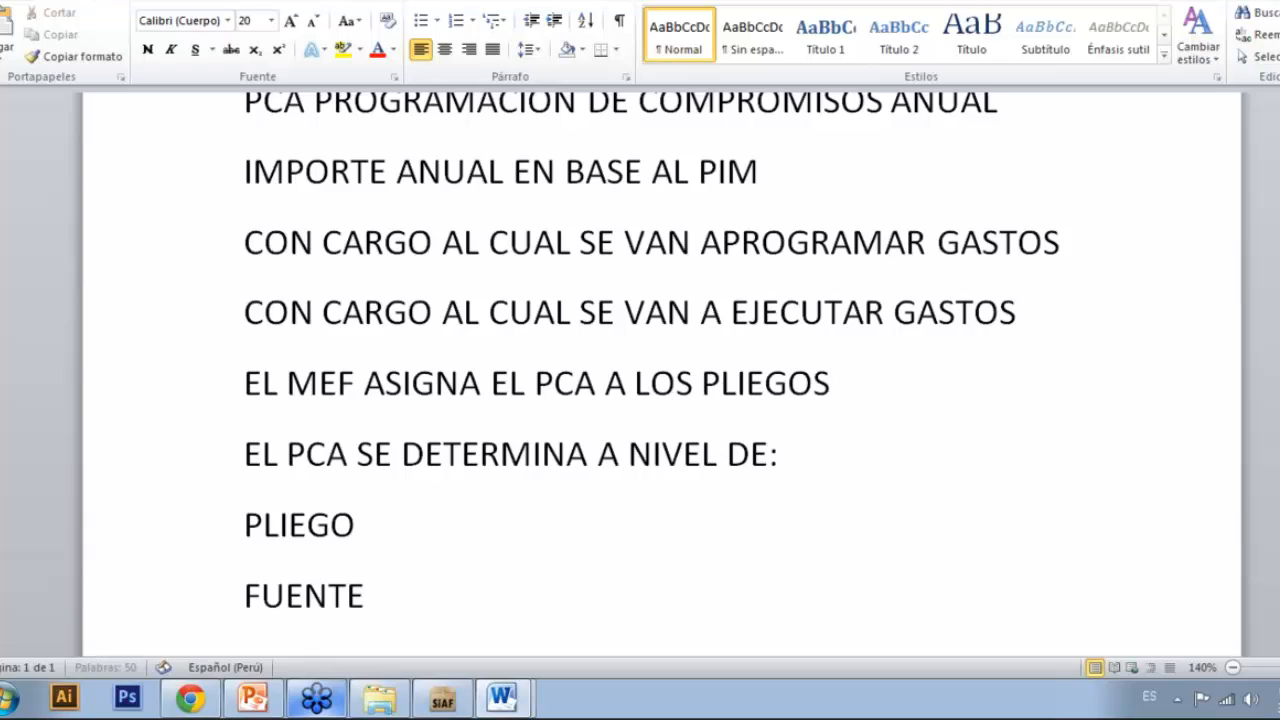
pyautogui.write(' DE FINANCI')
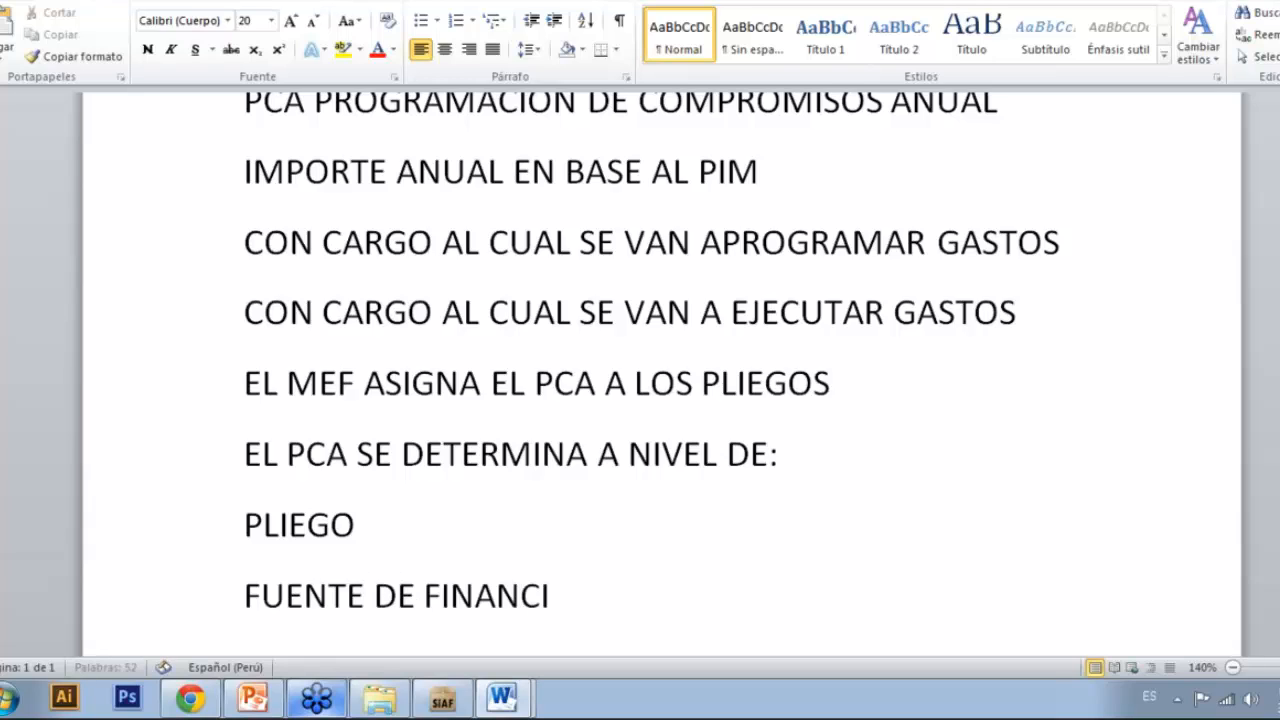
pyautogui.write('AMIENTO ')
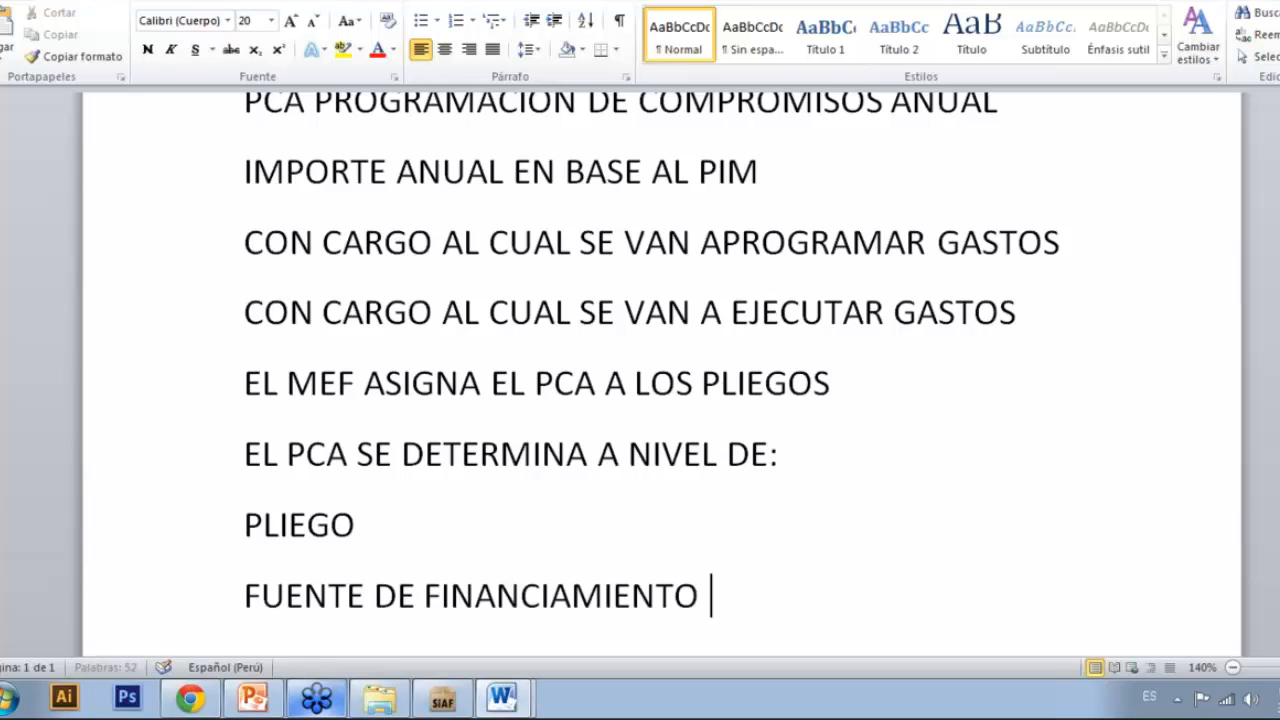
pyautogui.write('Y RUBR')
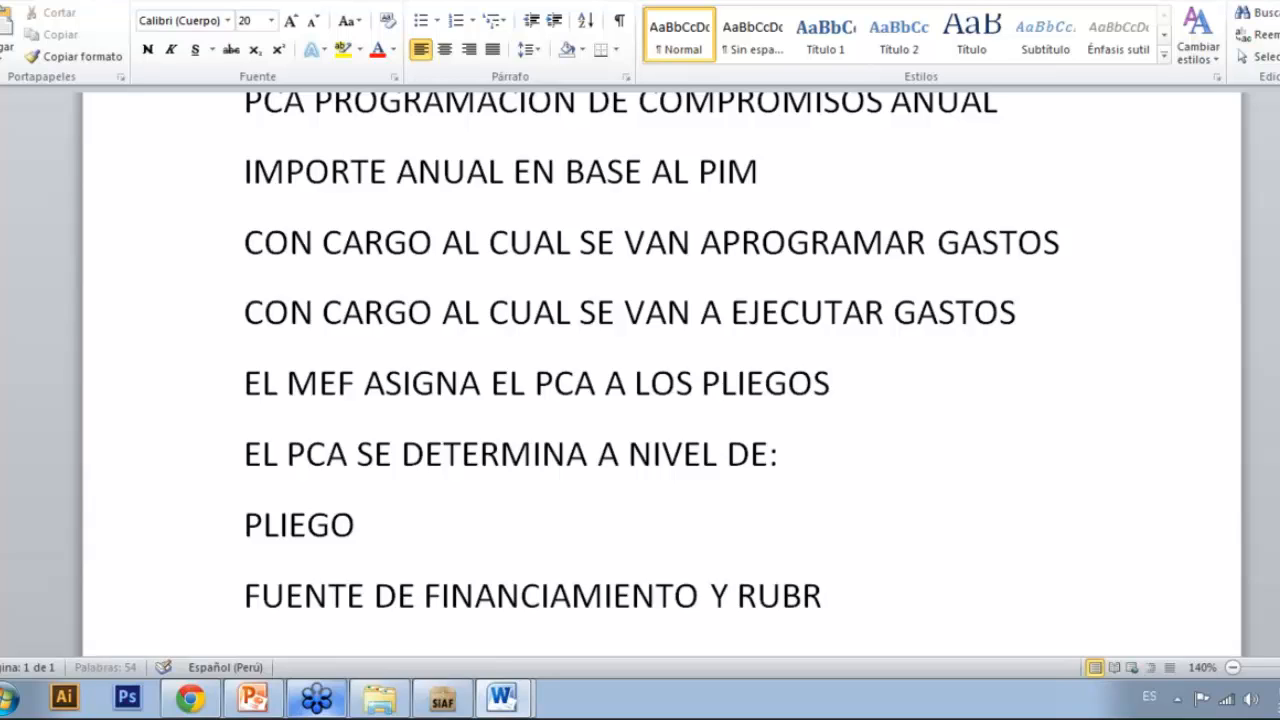
pyautogui.write('O')
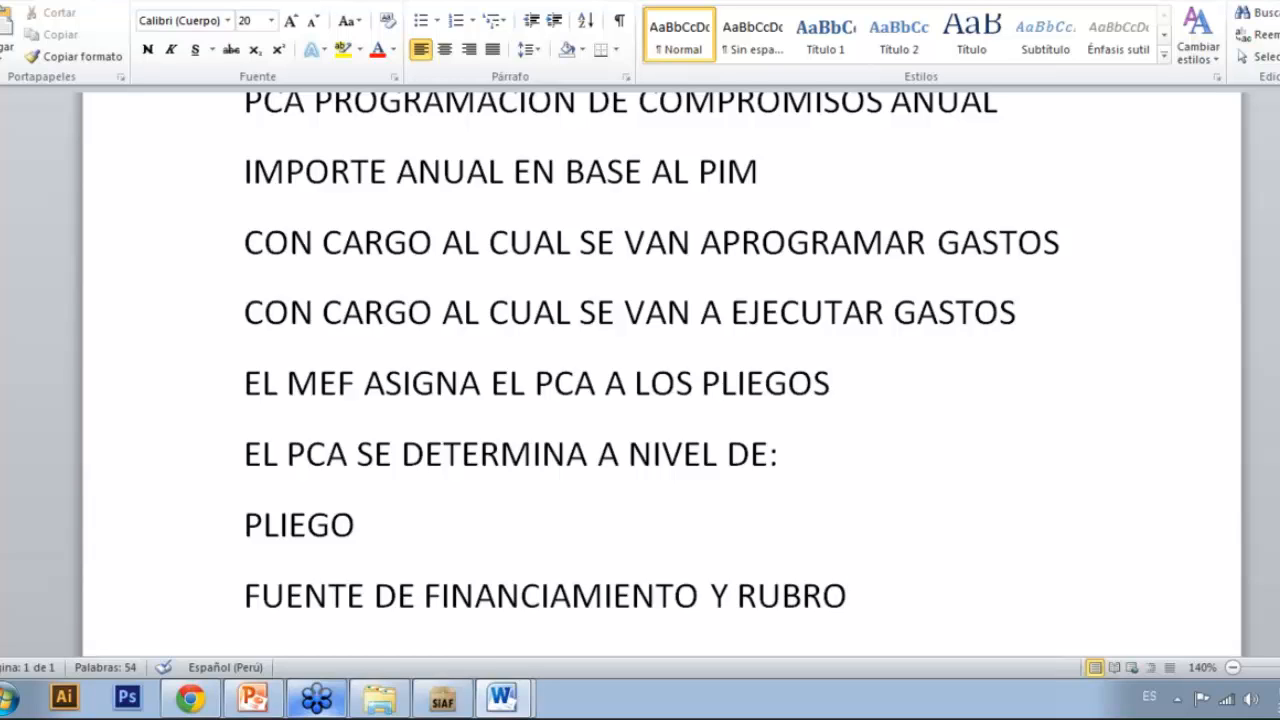
# Step: Add the third level, "GENERICA DE GASTO", on a new line below the FUENTE DE FINANCIAMIENTO line
pyautogui.press('Return')
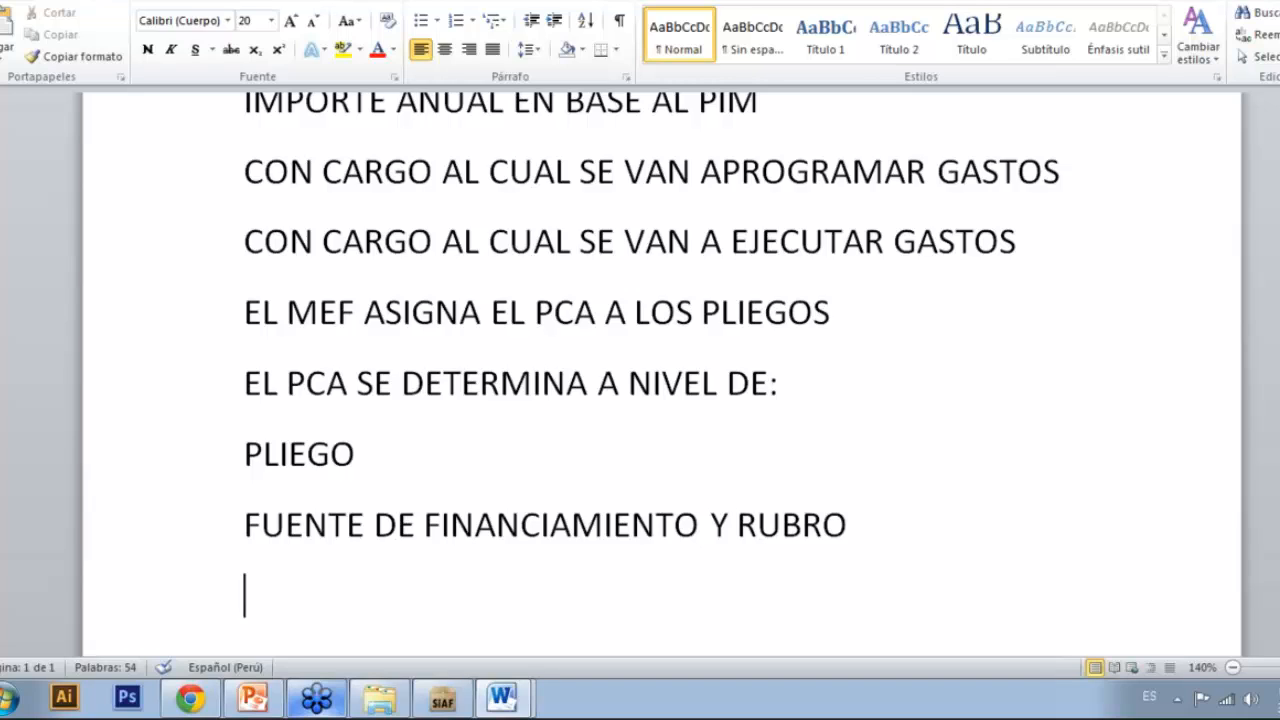
pyautogui.write('GE')
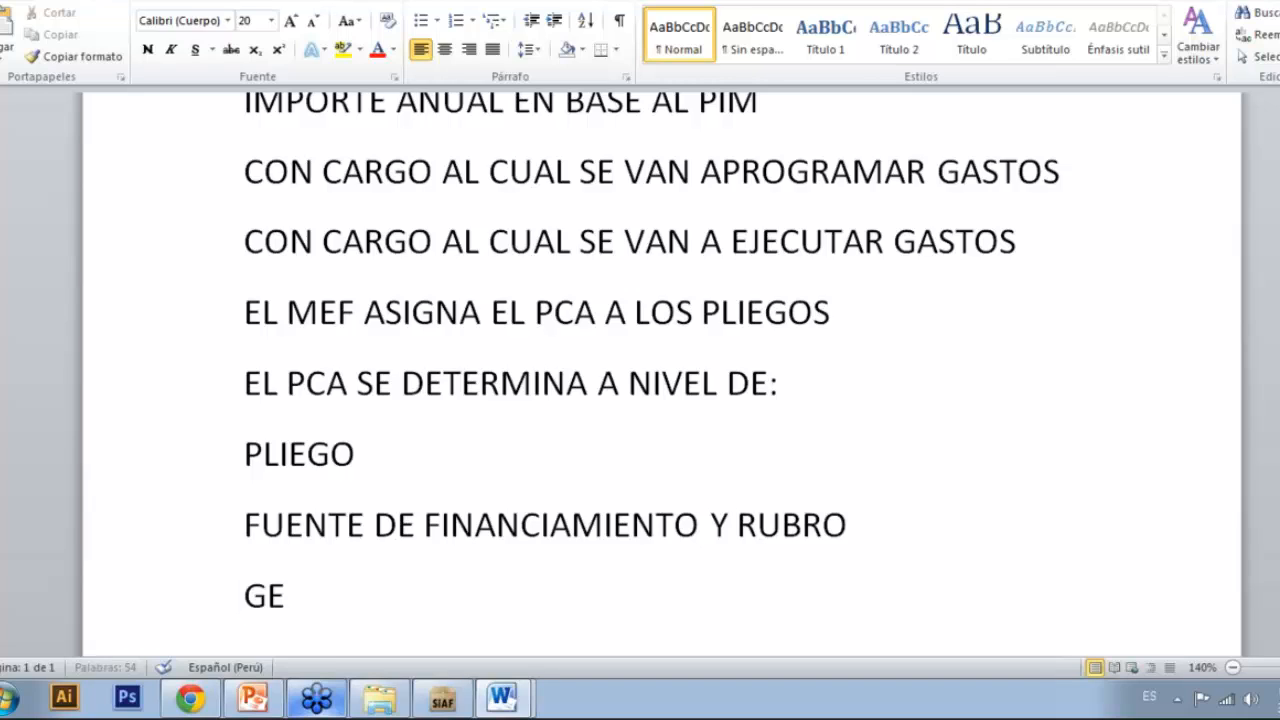
pyautogui.write('NERIC')
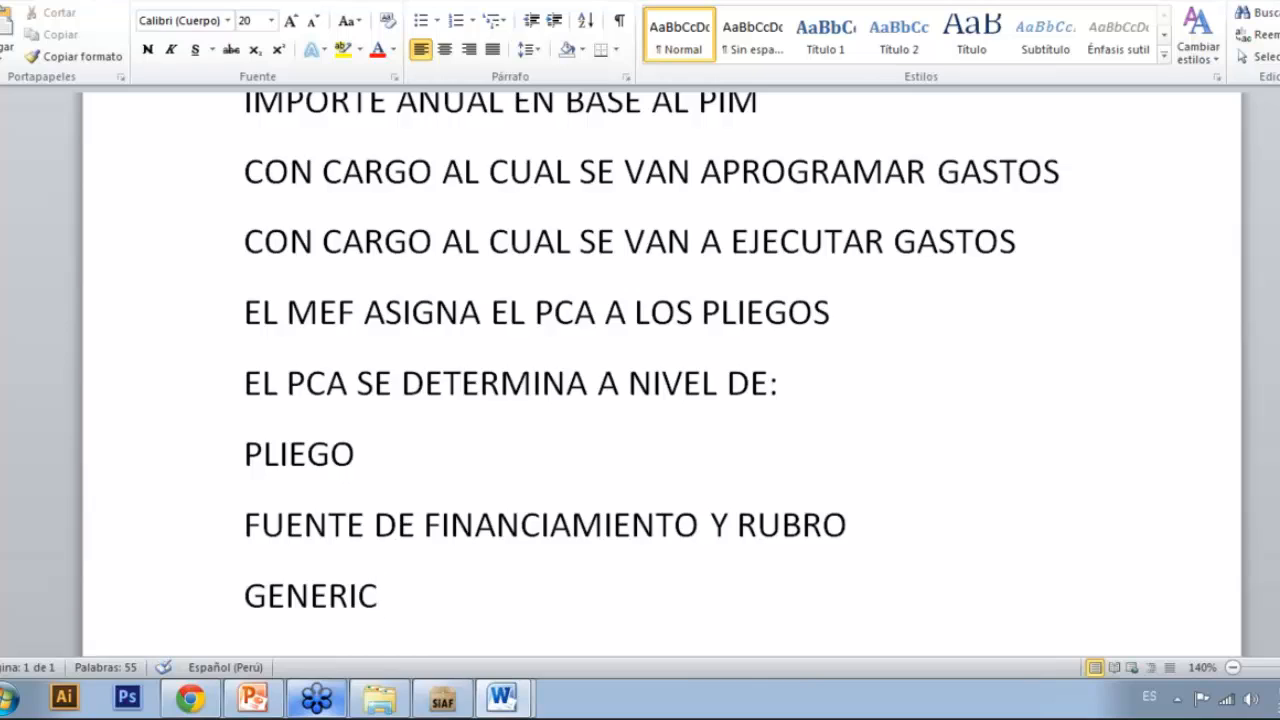
pyautogui.write('A DE ')
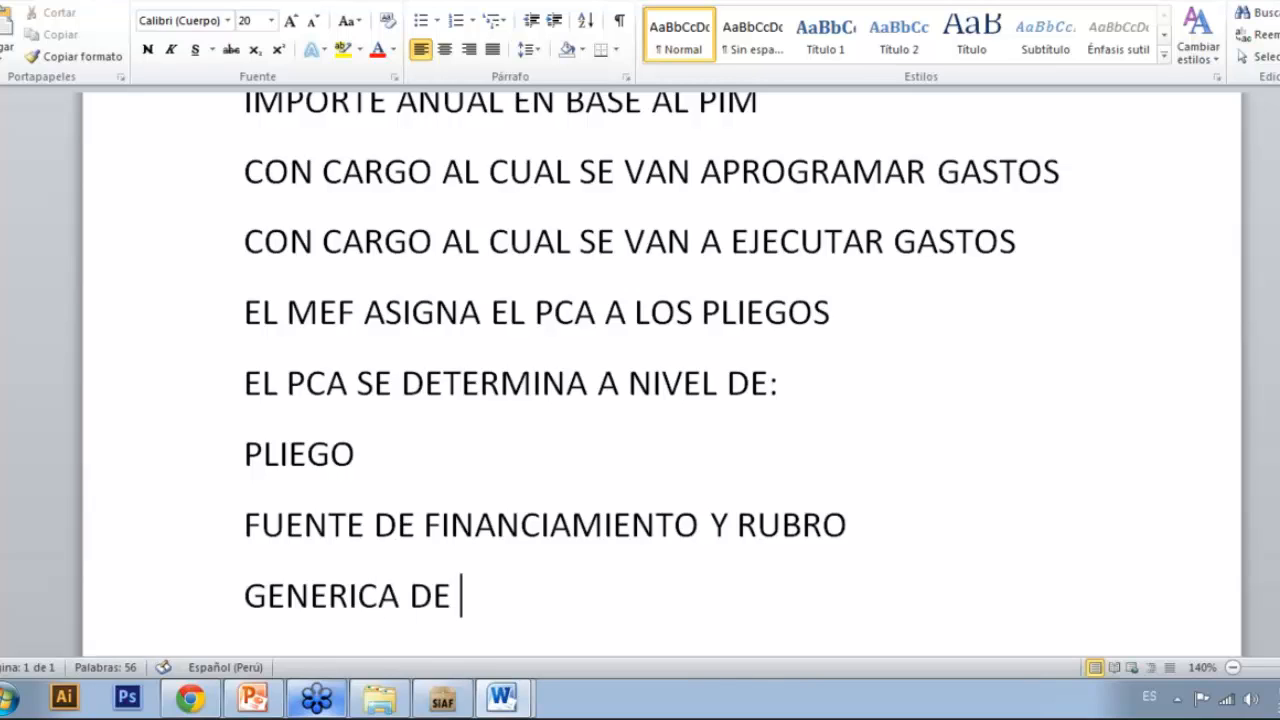
pyautogui.write('GASTO')
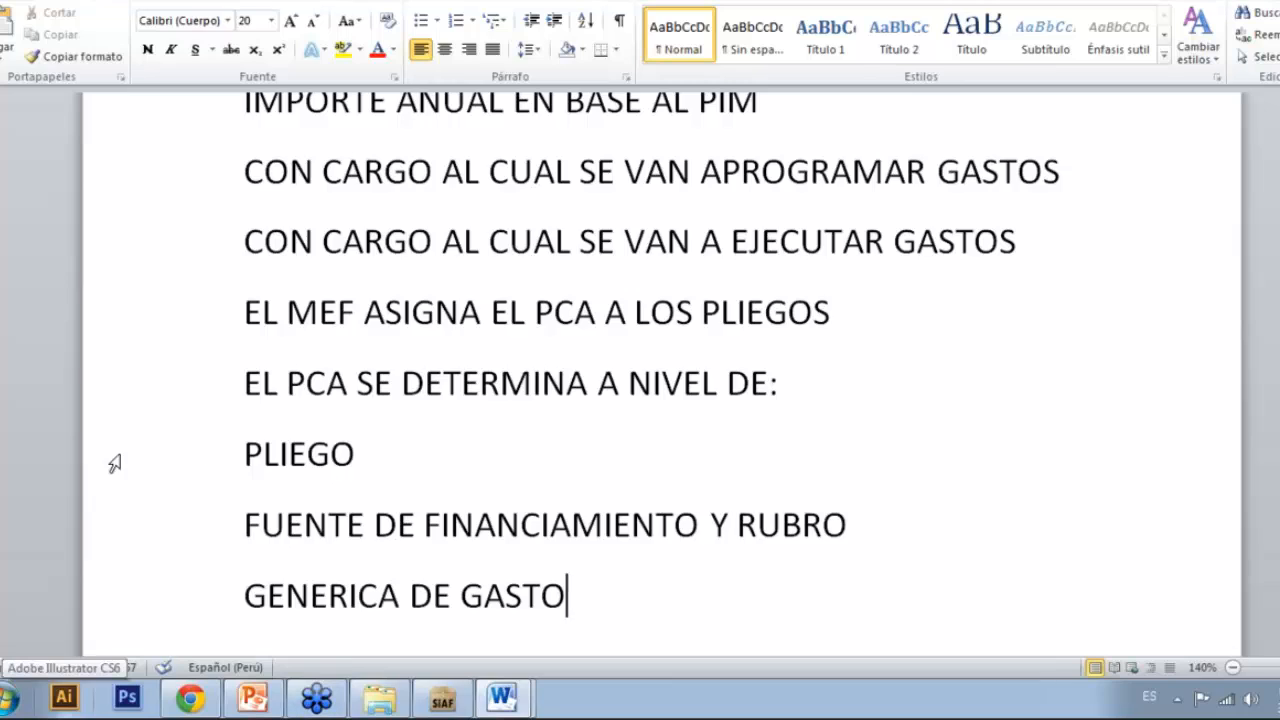
# Step: Format the PLIEGO, FUENTE DE FINANCIAMIENTO Y RUBRO and GENERICA DE GASTO lines as a numbered list
pyautogui.moveTo(114, 463); pyautogui.dragTo(114, 606)
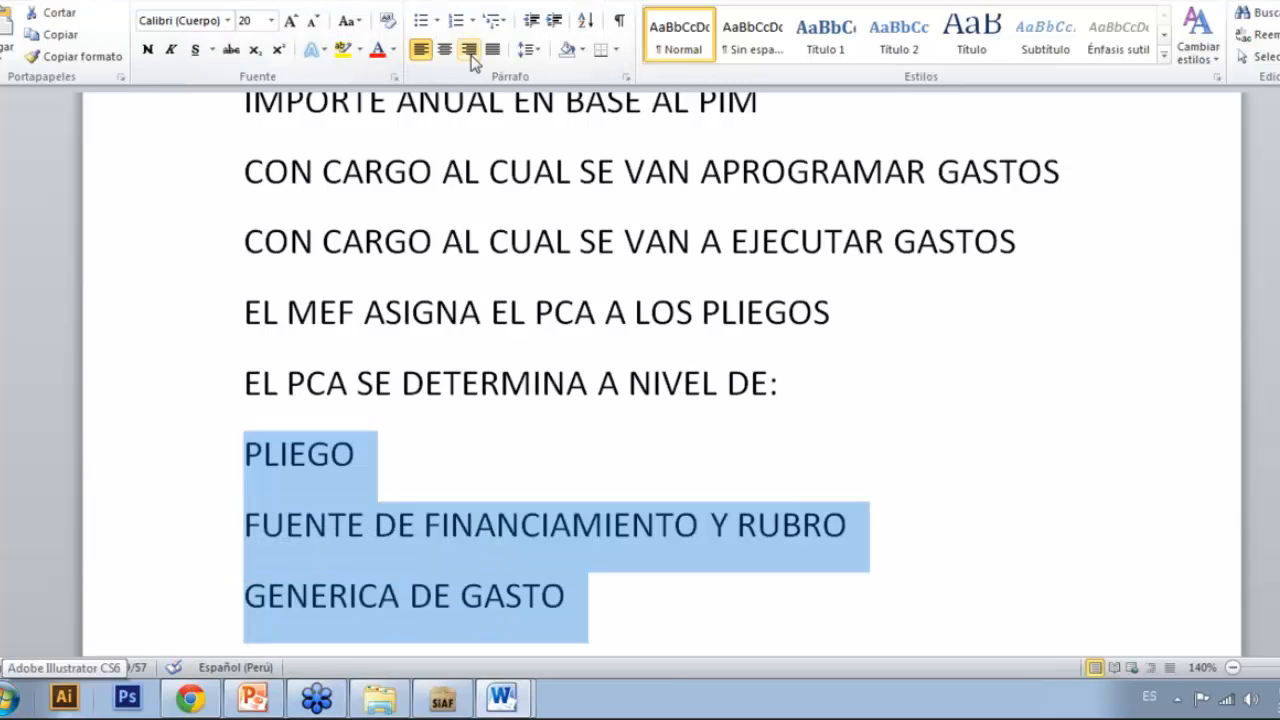
pyautogui.click(455, 20)
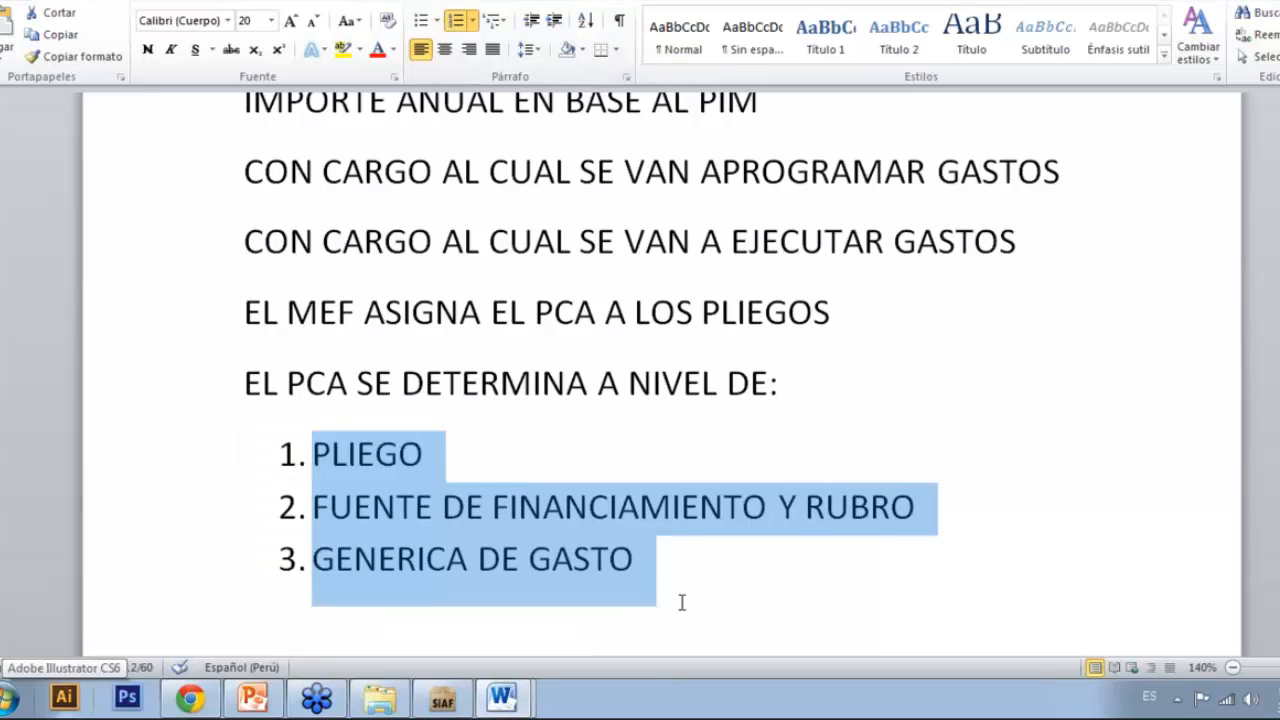
pyautogui.click(737, 591)
# Step: End the numbered list after GENERICA DE GASTO and leave blank unnumbered lines below it at the normal left margin
pyautogui.press('Return')
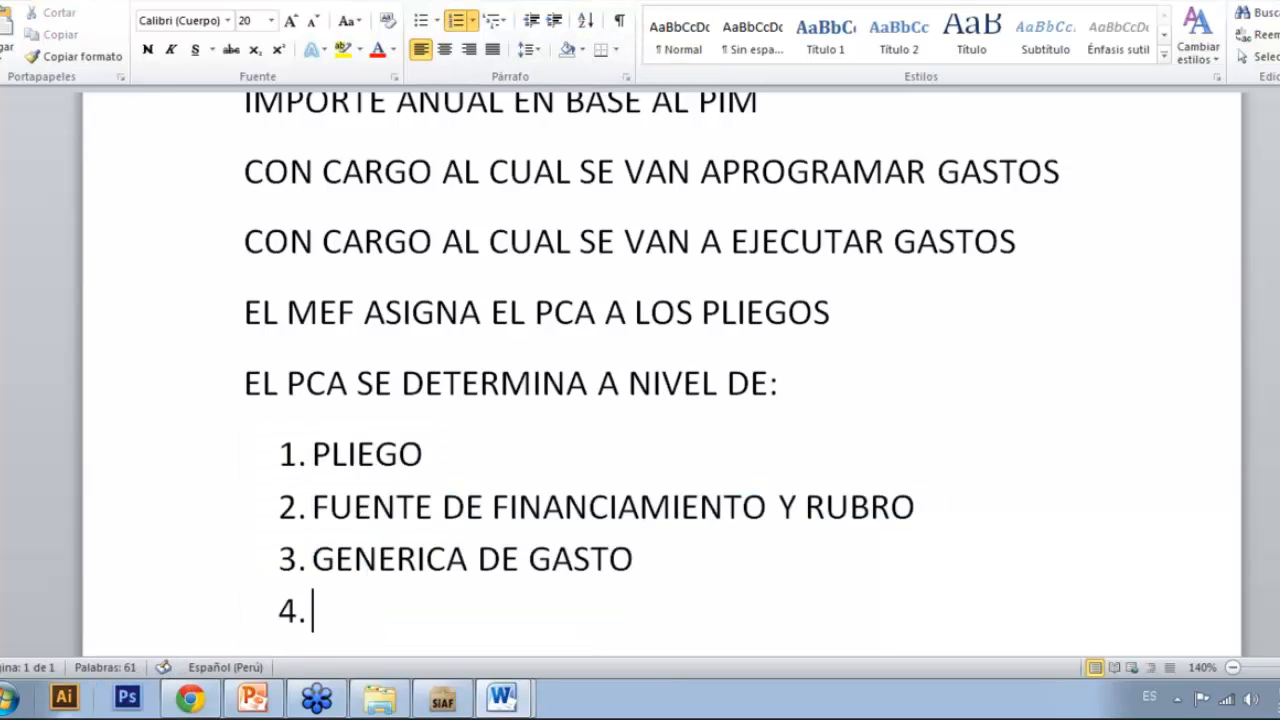
pyautogui.press('BackSpace')
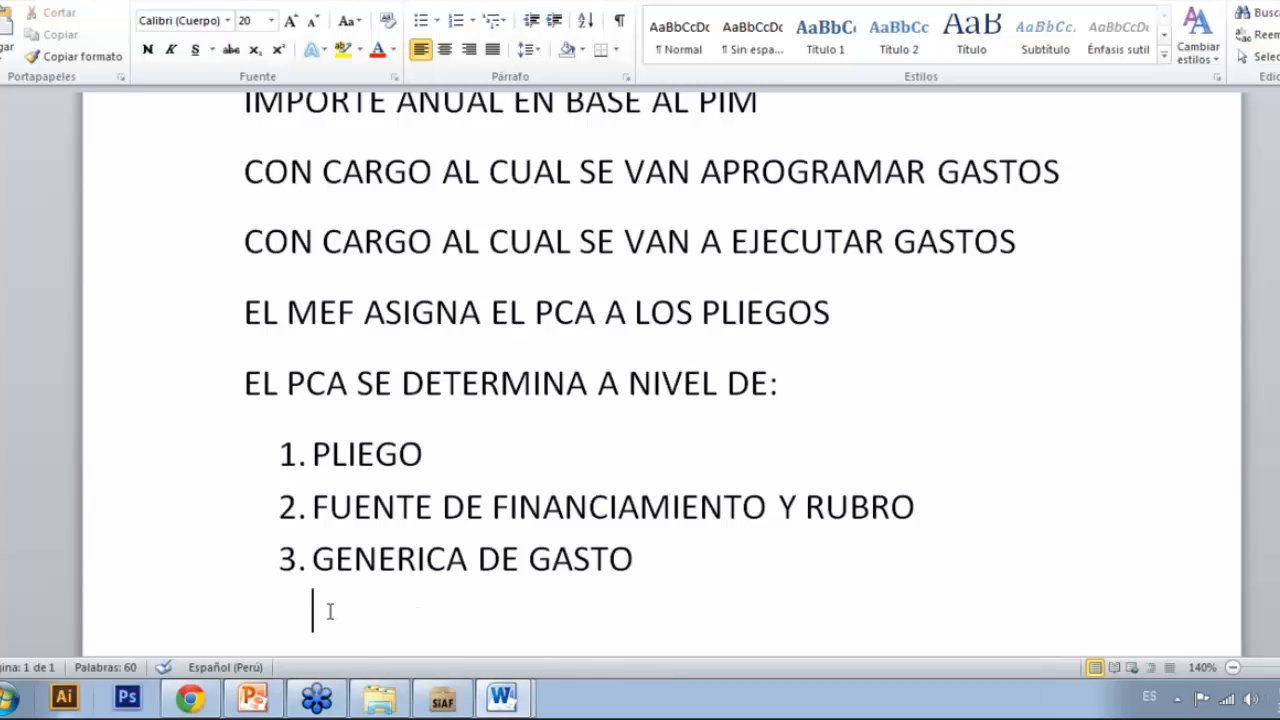
pyautogui.doubleClick(270, 605)
pyautogui.press('BackSpace')
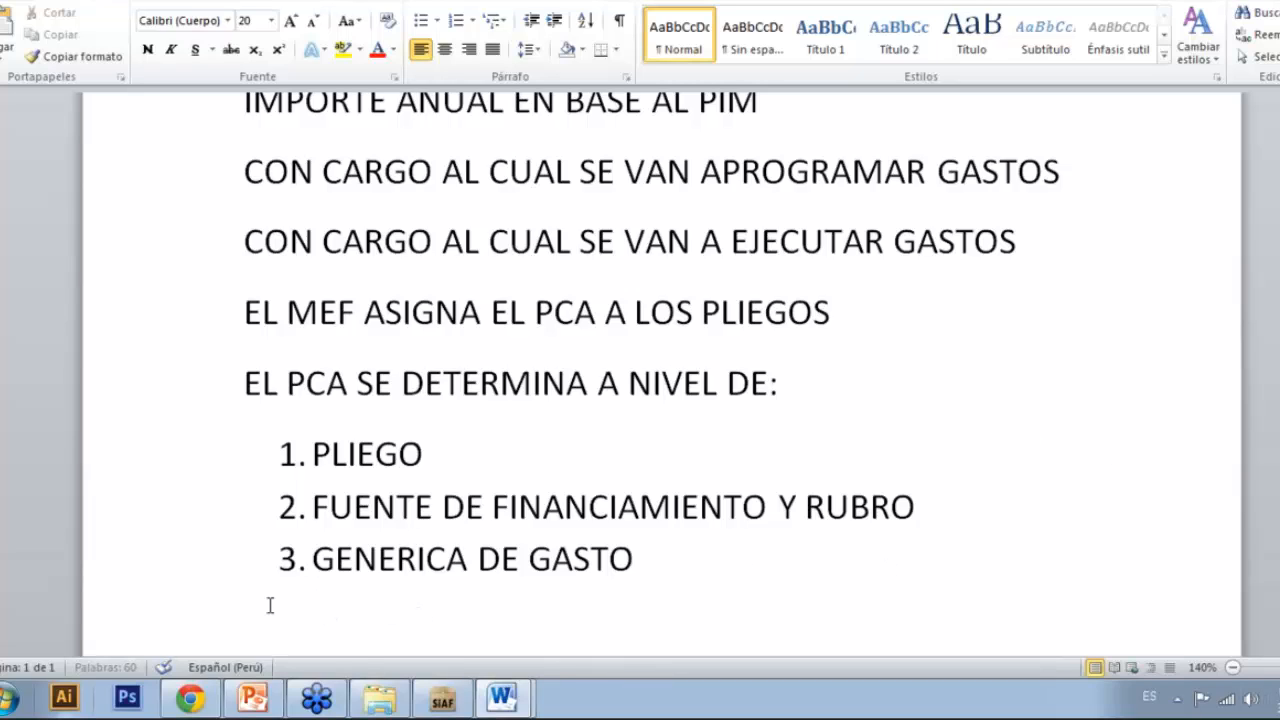
pyautogui.press('Return')
pyautogui.press('Return')
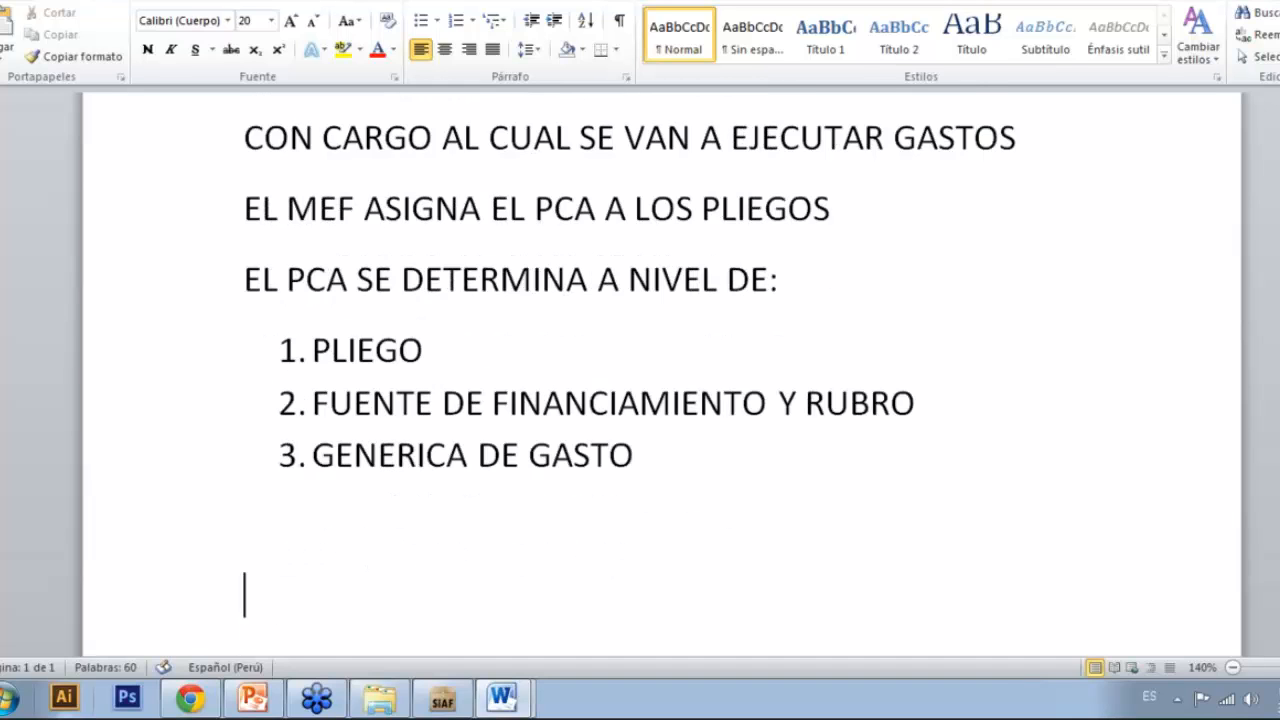
pyautogui.press('Up')
pyautogui.press('Up')
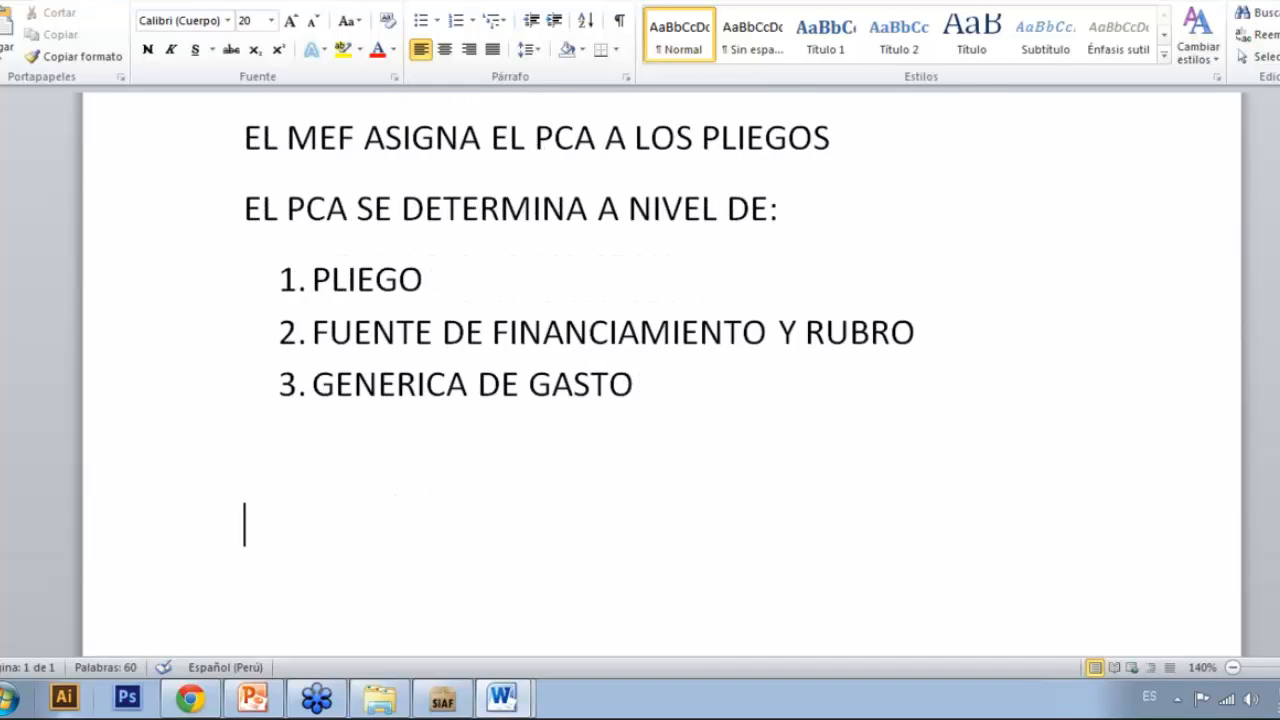
pyautogui.press('Up')
pyautogui.write('cA')
pyautogui.press('BackSpace')
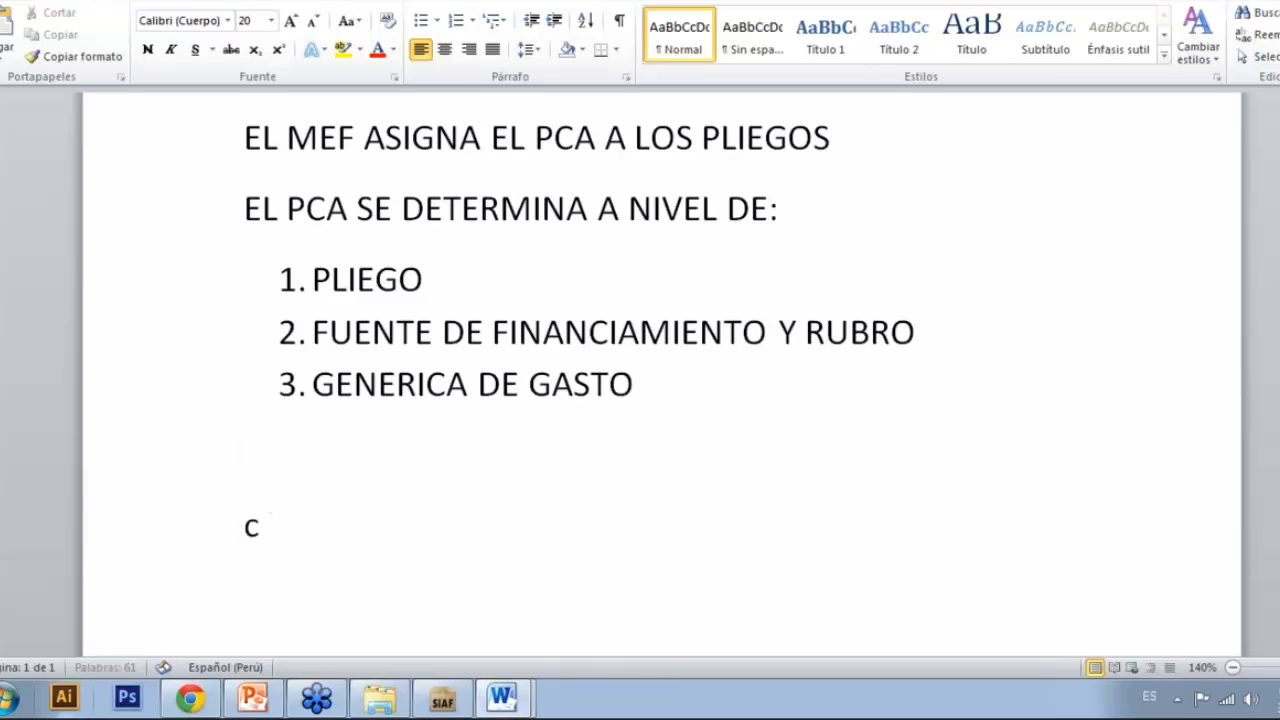
pyautogui.write('CA')
pyautogui.press('BackSpace')
pyautogui.press('BackSpace')
pyautogui.press('BackSpace')
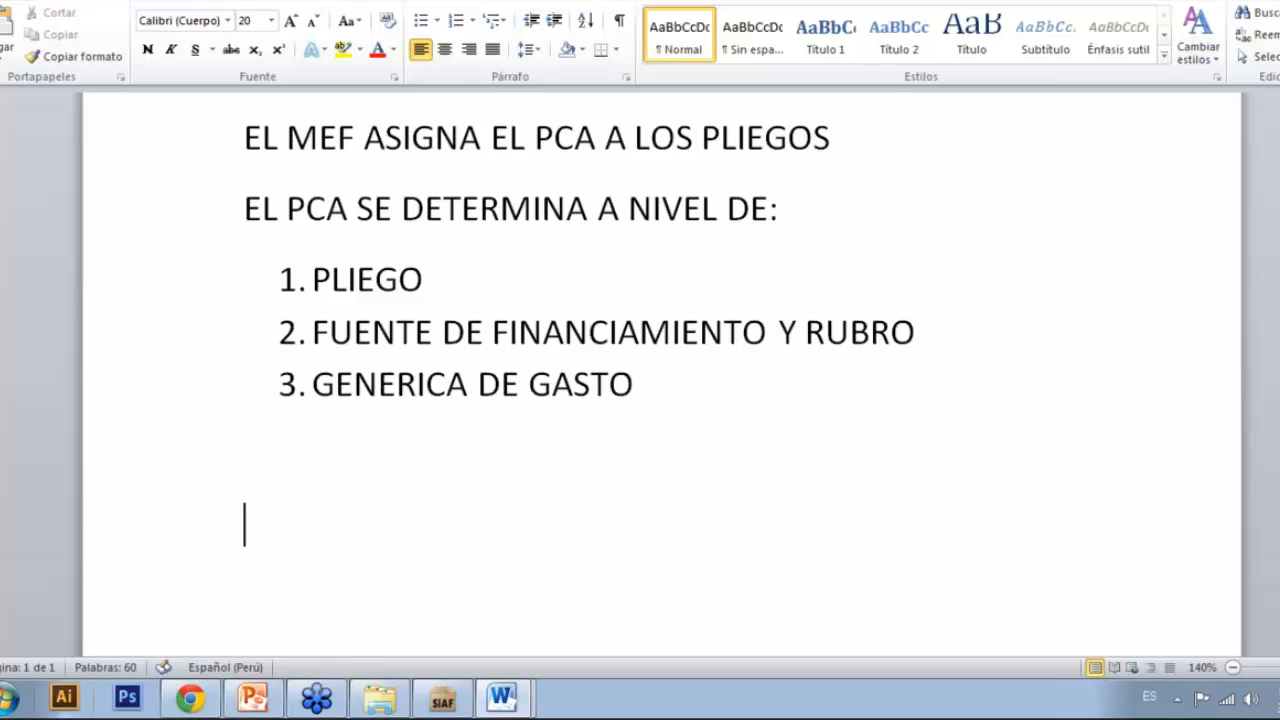
# Step: Write "EL PLIEGO PUEDE MODIFICAR EL PCA" below the numbered list, separated from it by blank space
pyautogui.write('EL PLI')
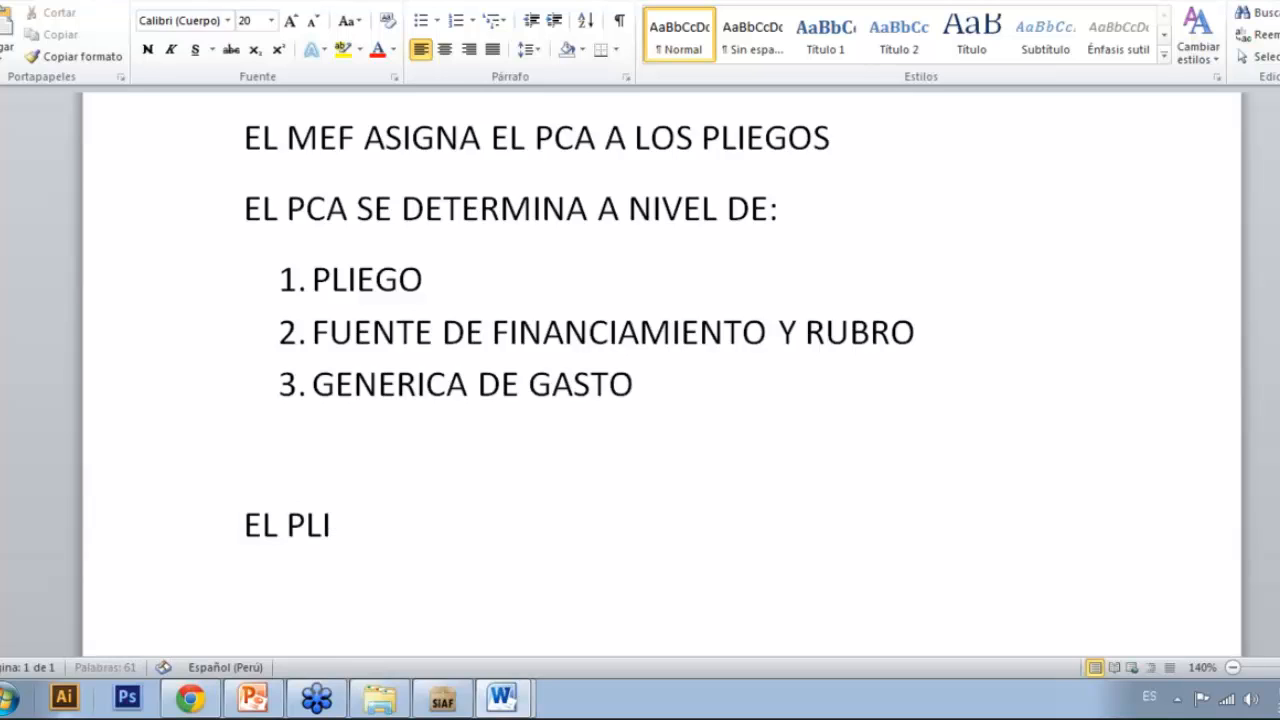
pyautogui.write('EGO PU')
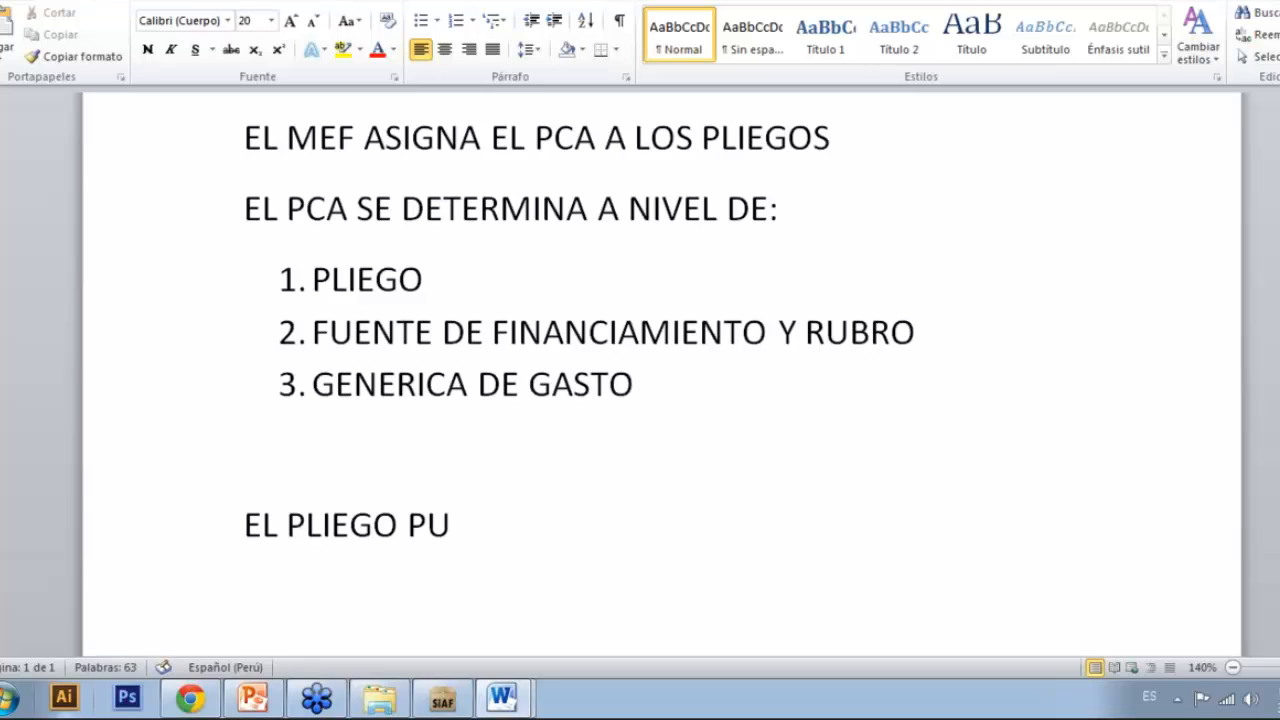
pyautogui.write('EDE M')
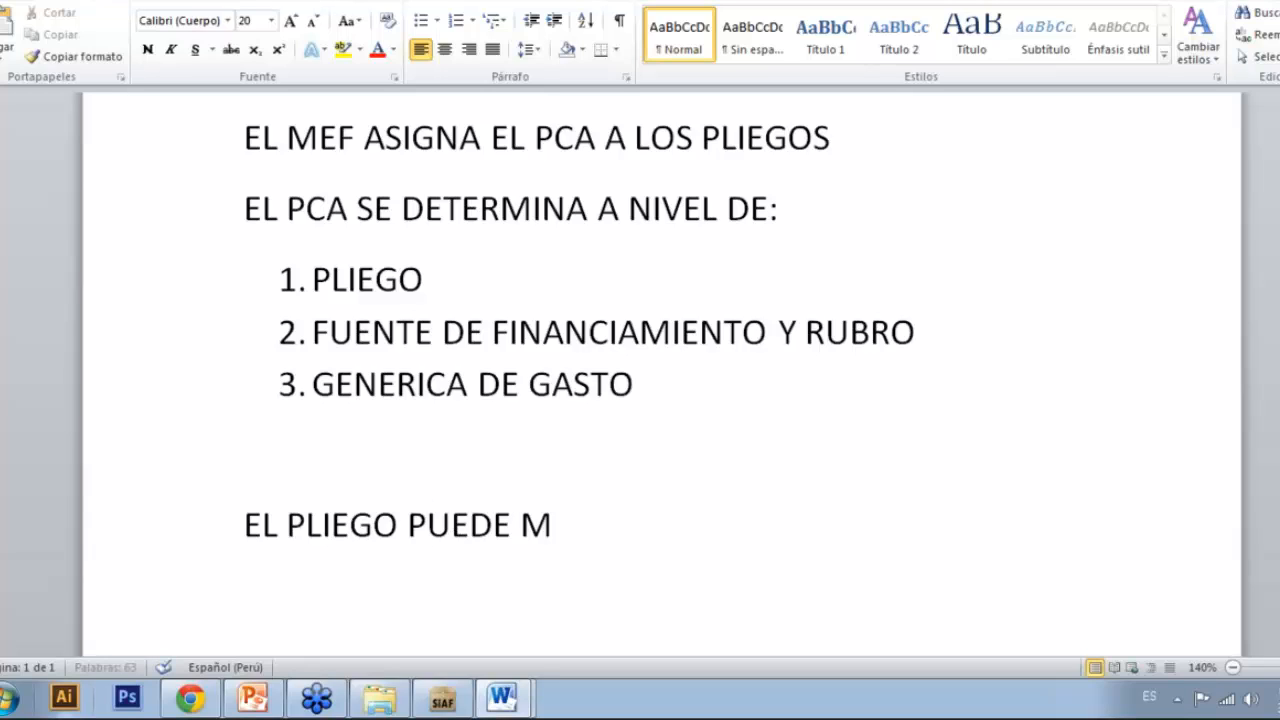
pyautogui.write('ODIFIC')
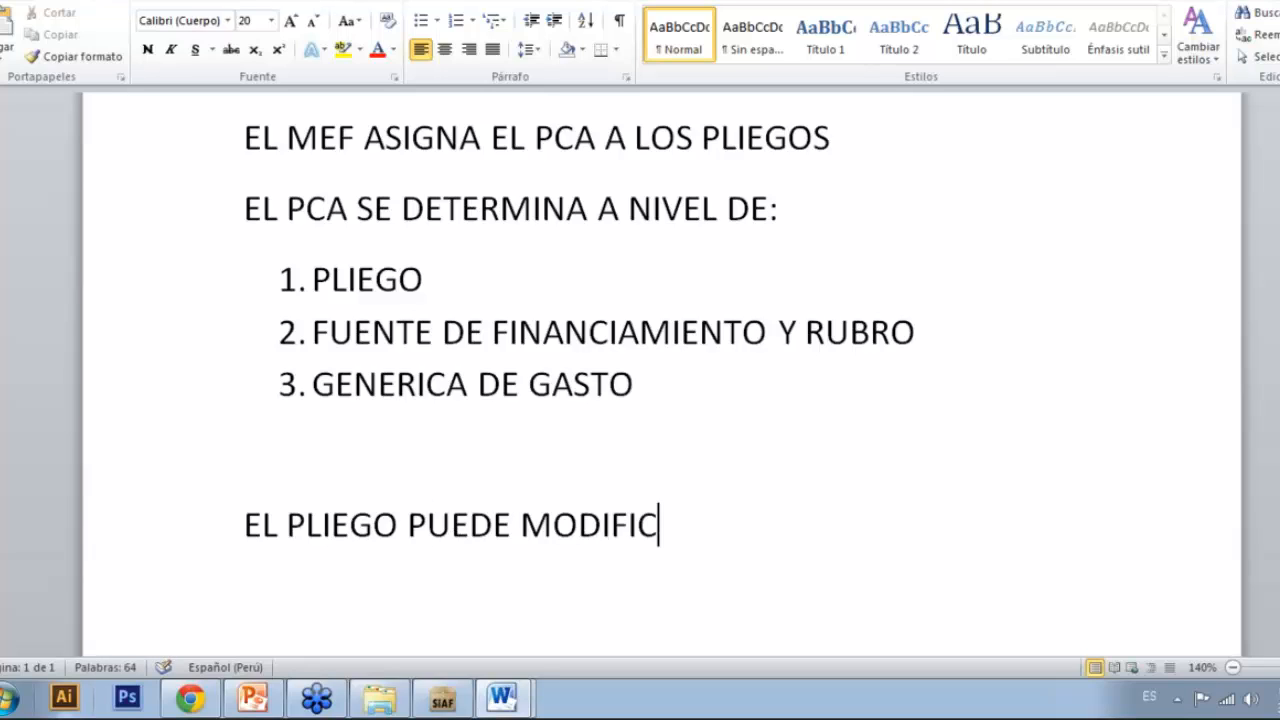
pyautogui.write('AR EL ')
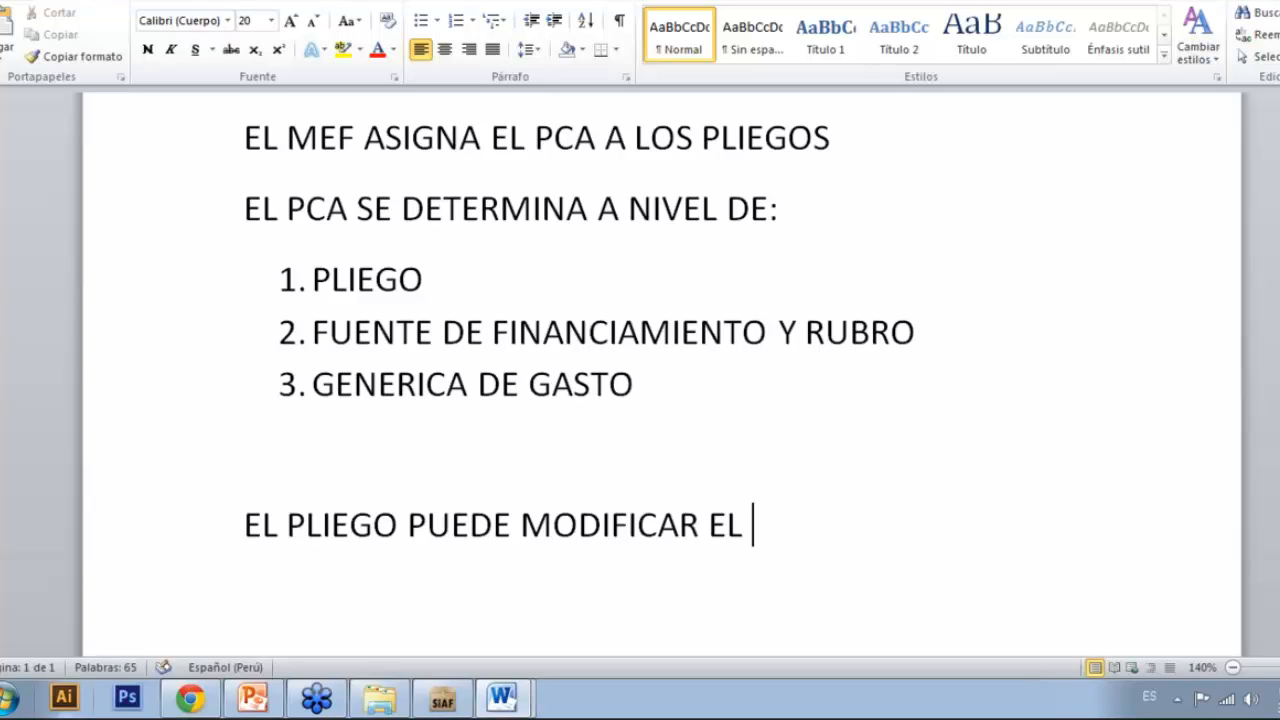
pyautogui.write('PCA')
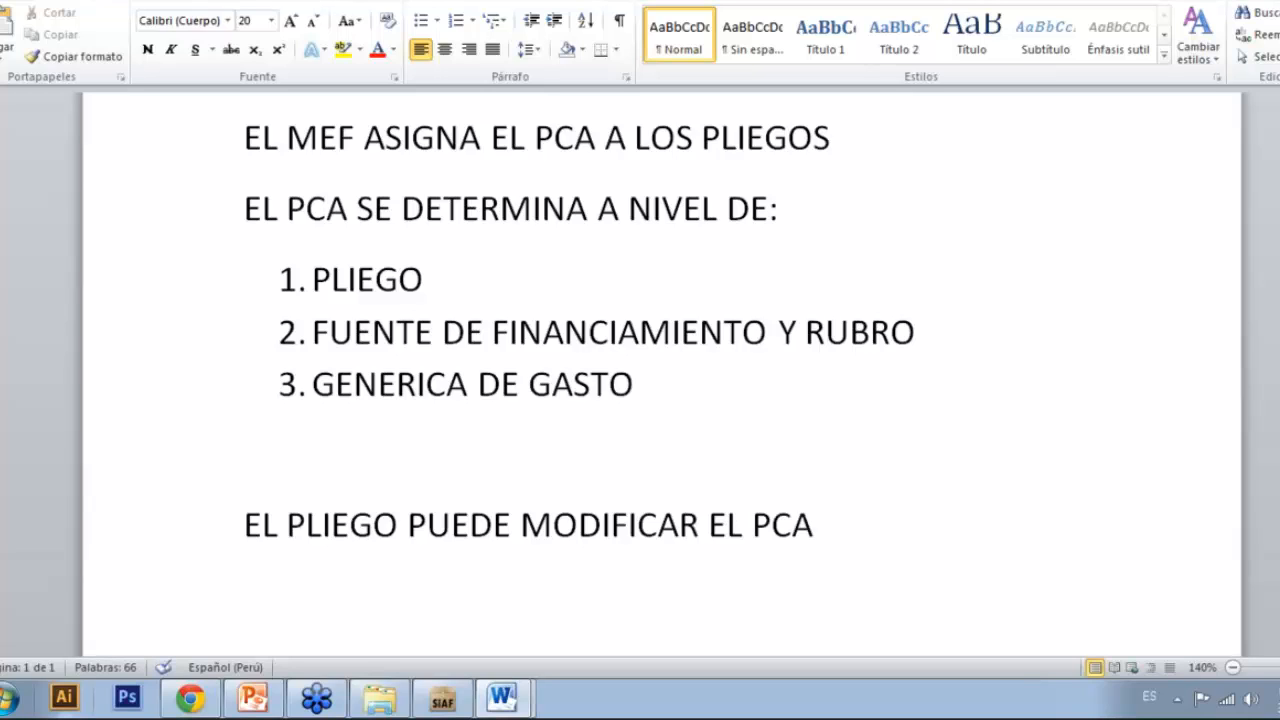
# Step: Write "(INCREMENTAR, DISMINUIR EL PCA Y REORDENAL EL PCA)" on a new line below EL PLIEGO PUEDE MODIFICAR EL PCA
pyautogui.press('Return')
pyautogui.press('Up')
pyautogui.press('Down')
pyautogui.write(')')
pyautogui.press('BackSpace')
pyautogui.write('(INCRE')
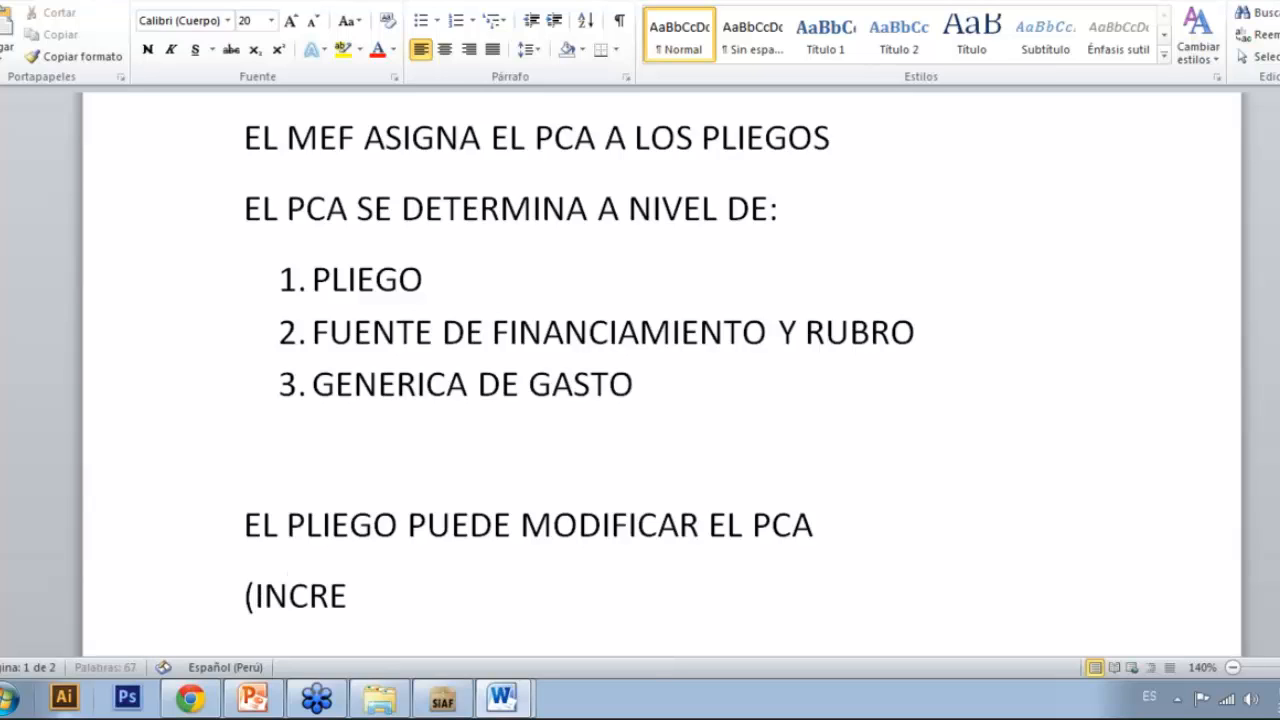
pyautogui.write('MENTAR')
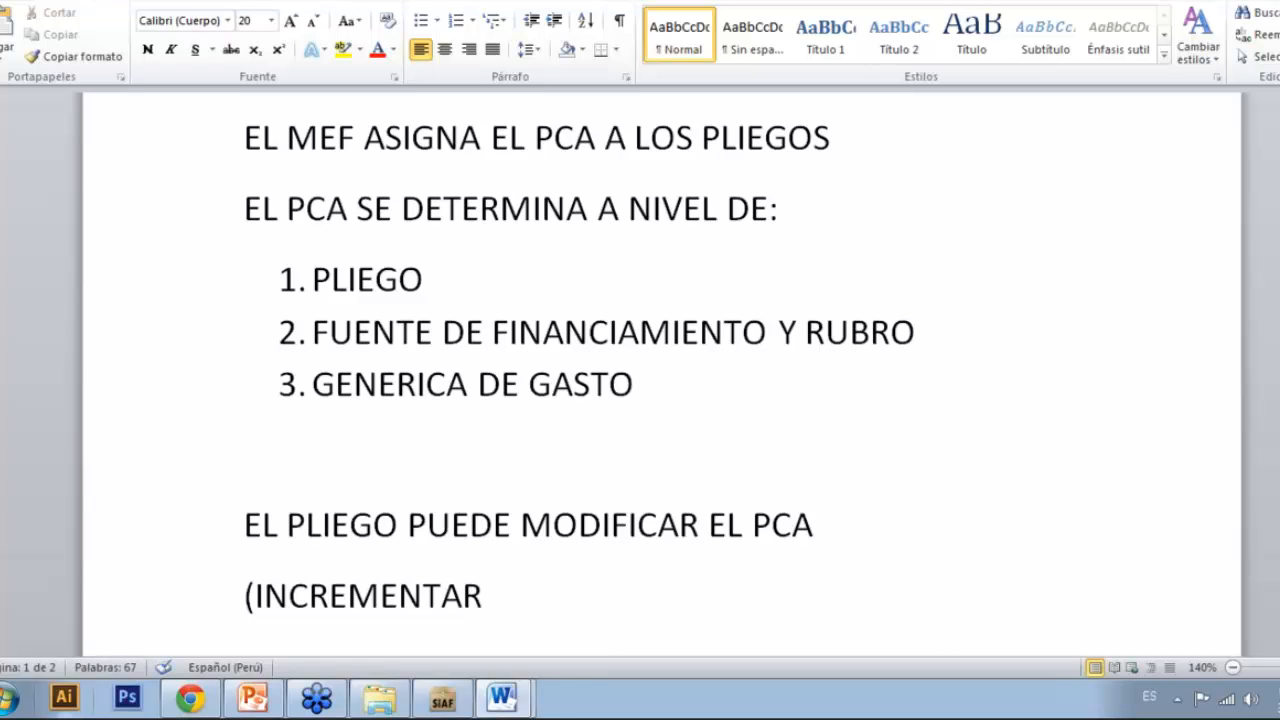
pyautogui.write(' , DISMINUIR')
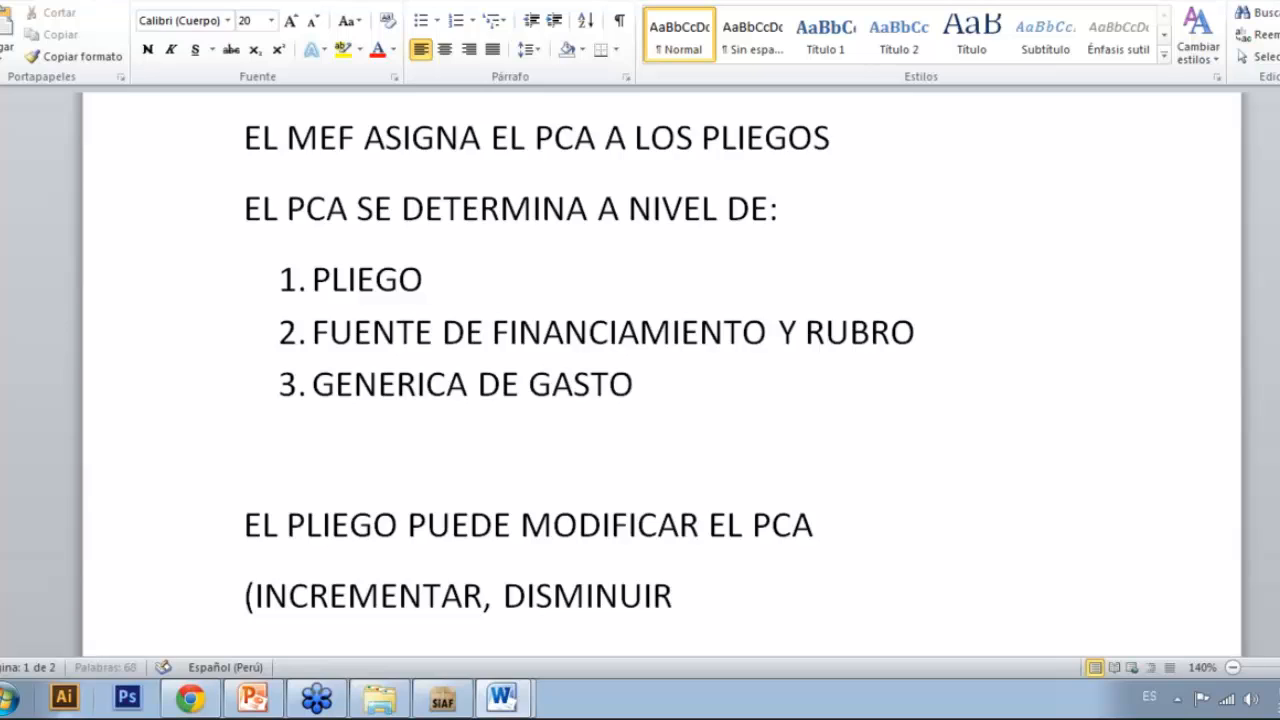
pyautogui.write(' EL PC')
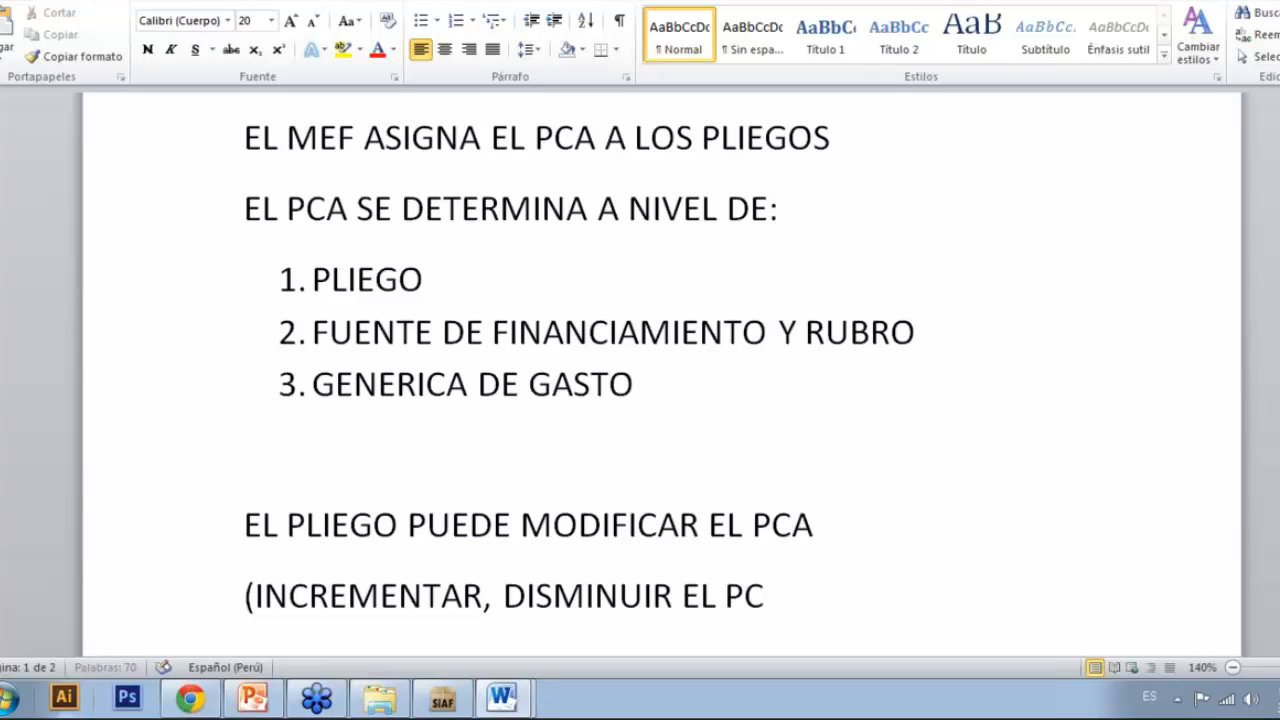
pyautogui.write('A Y')
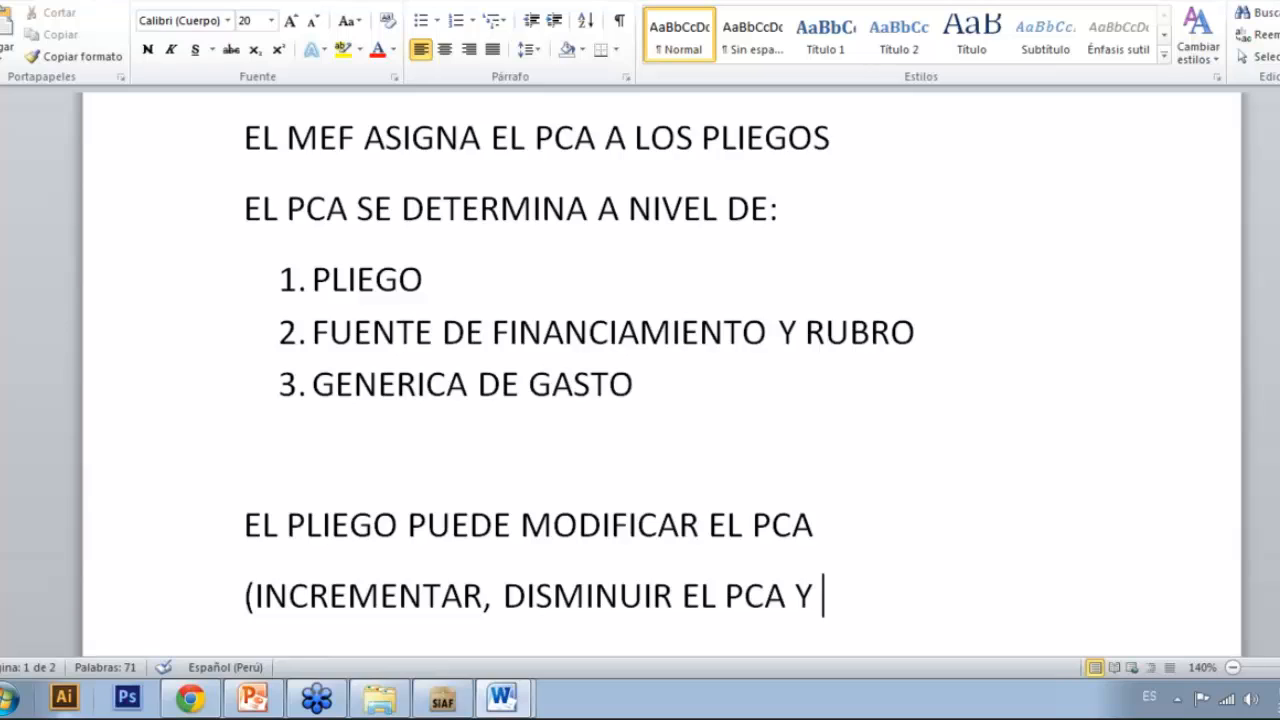
pyautogui.write('R')
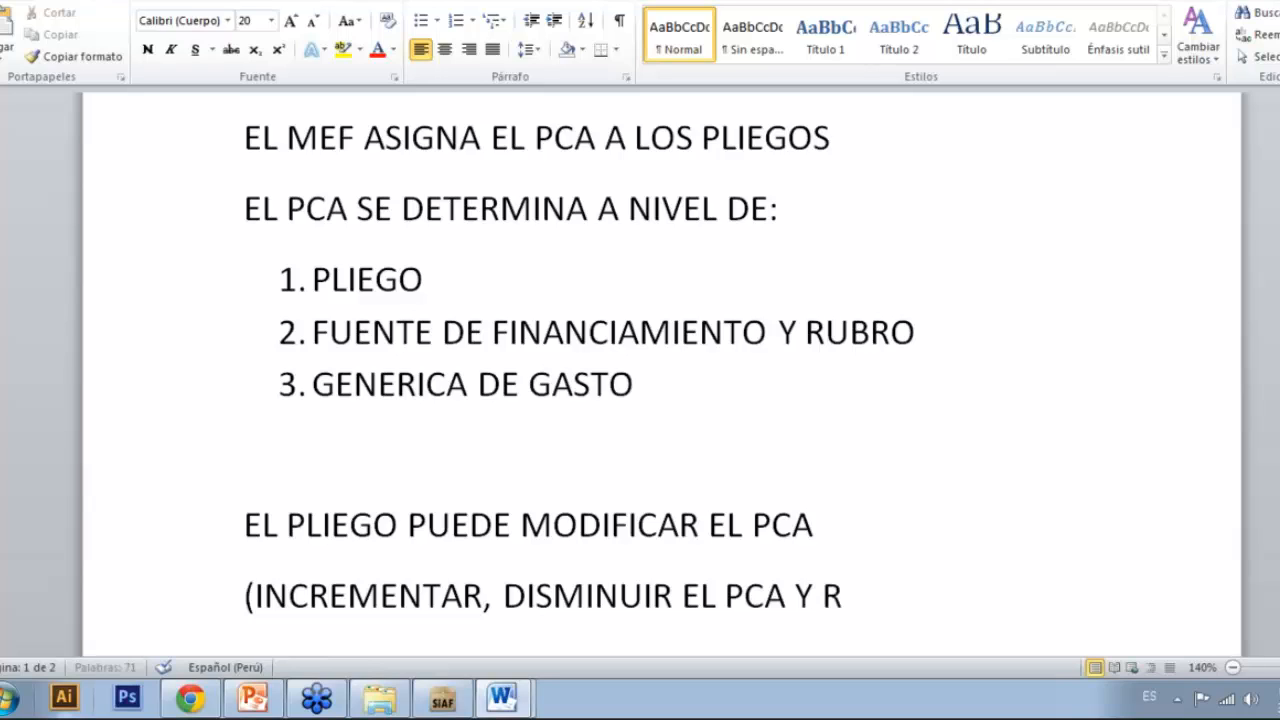
pyautogui.write('EORDENA')
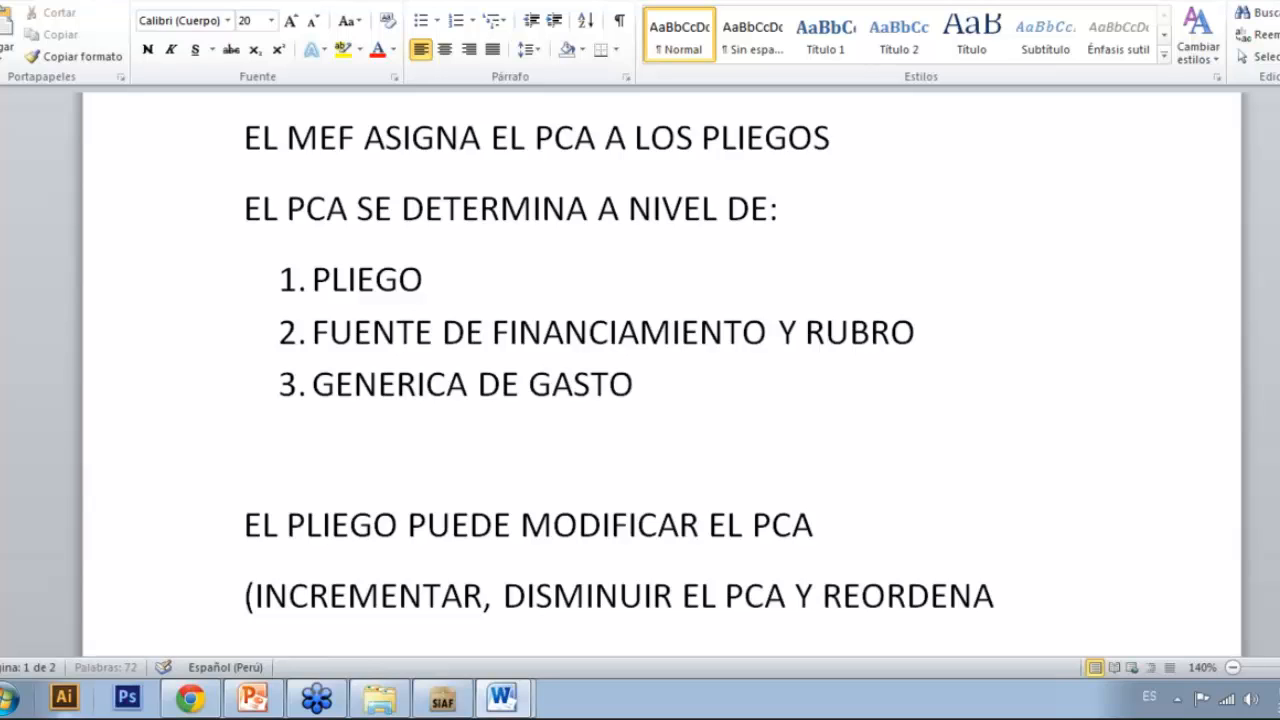
pyautogui.write('L EL P')
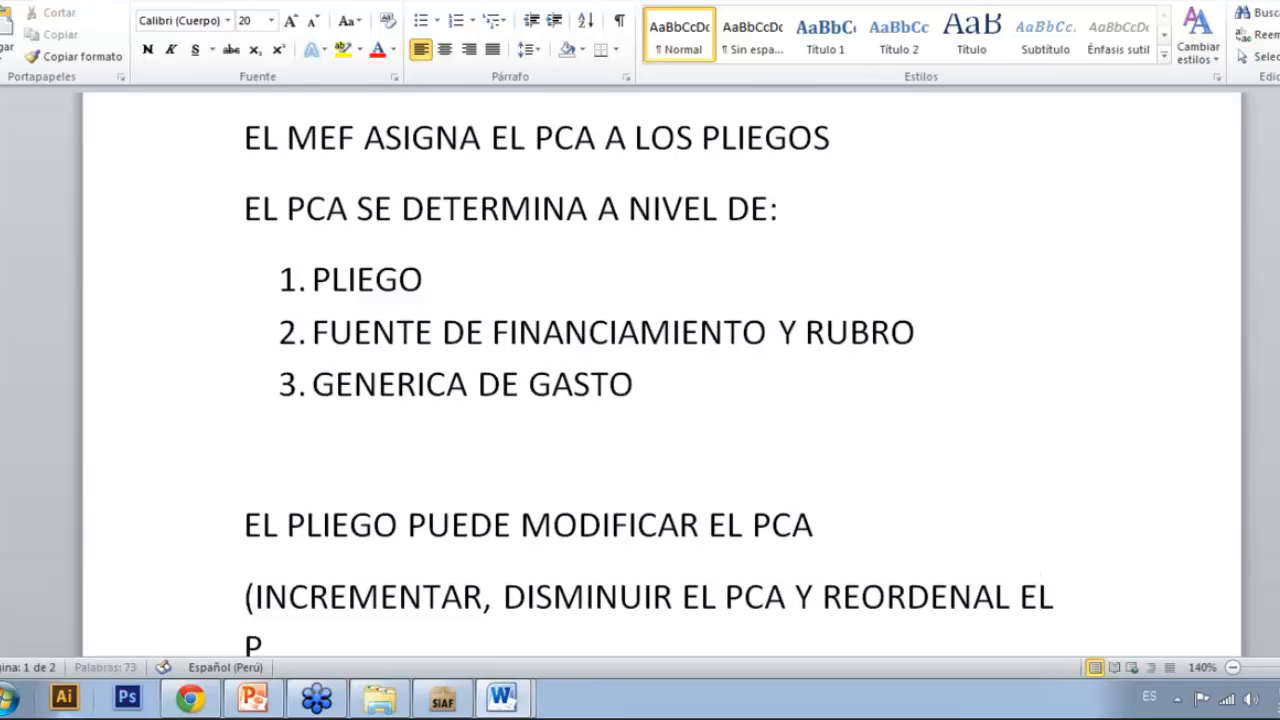
pyautogui.write('CA(')
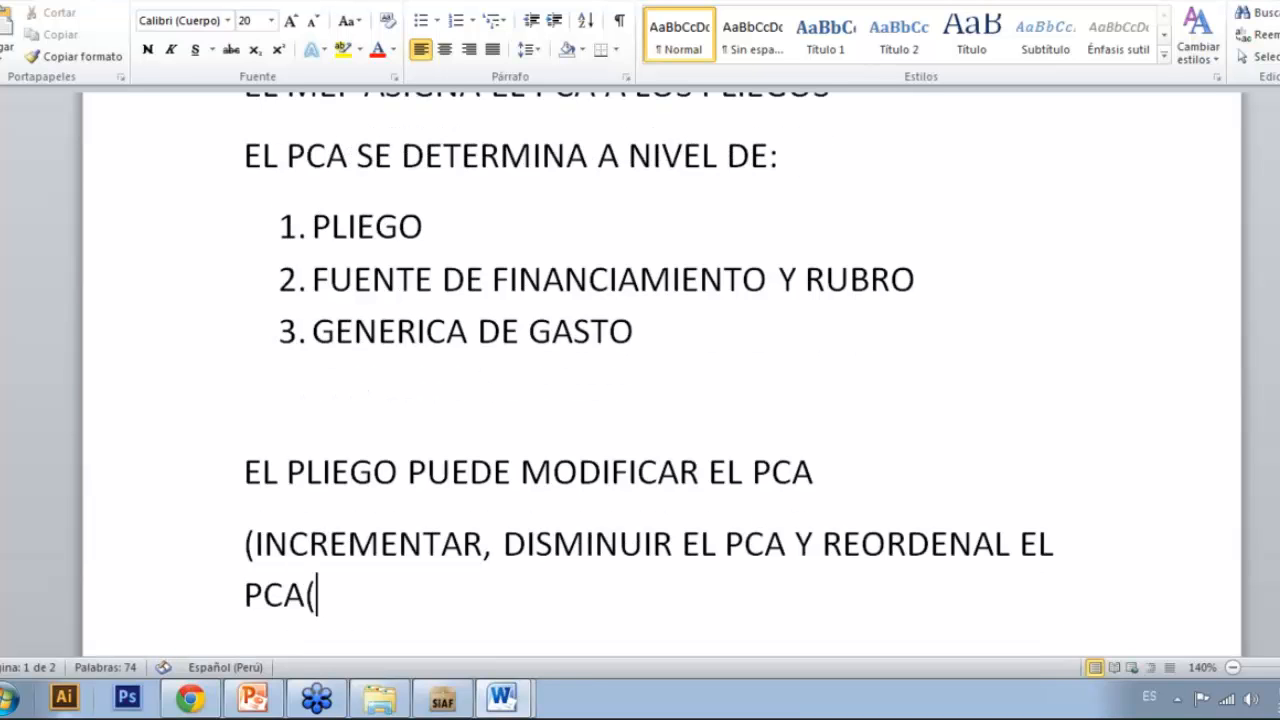
pyautogui.press('BackSpace')
pyautogui.write(')')
pyautogui.press('Return')
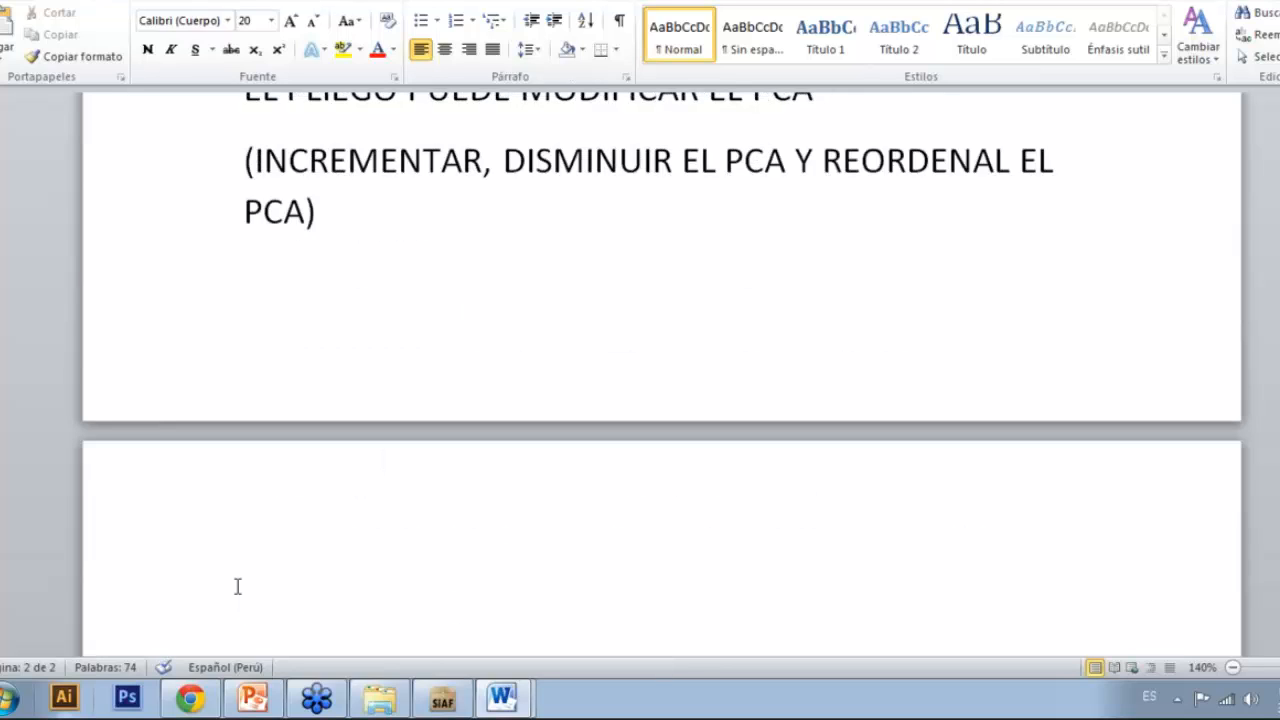
# Step: Write "DISTRIBUIR EL PCAA LAS UES" at the start of the second page and begin a new line below it
pyautogui.write('DIS')
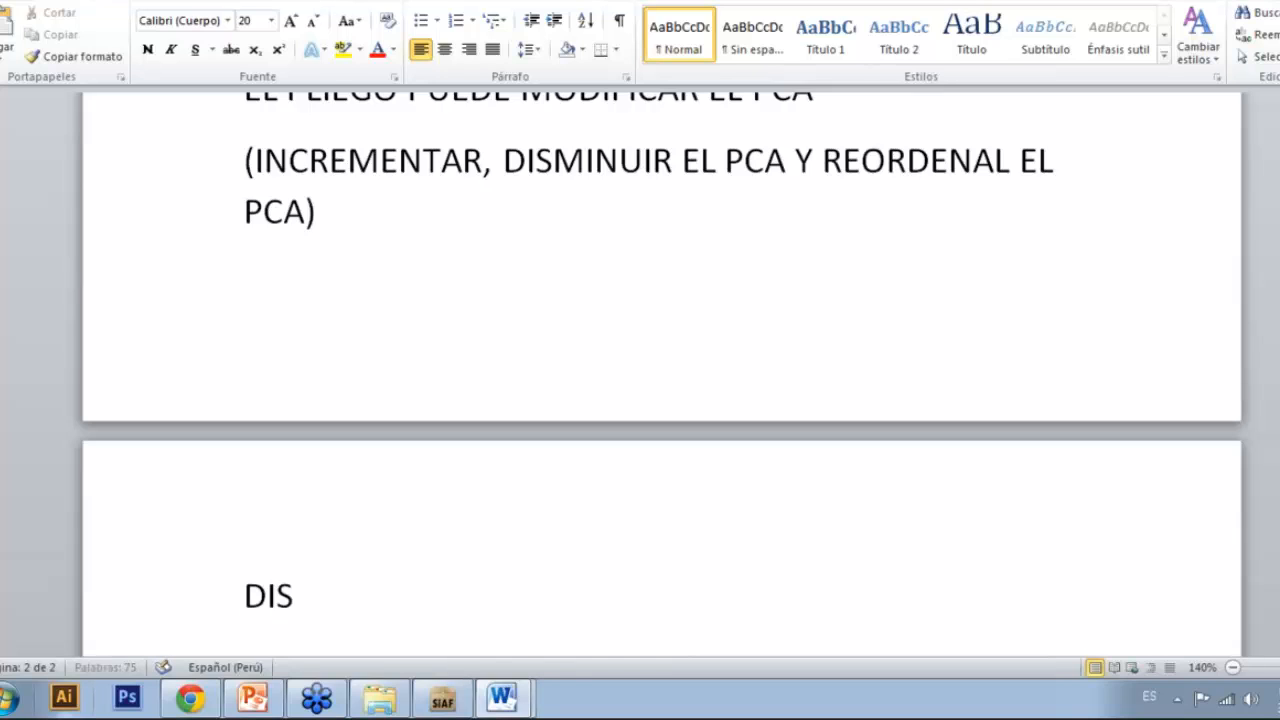
pyautogui.write('TRIB')
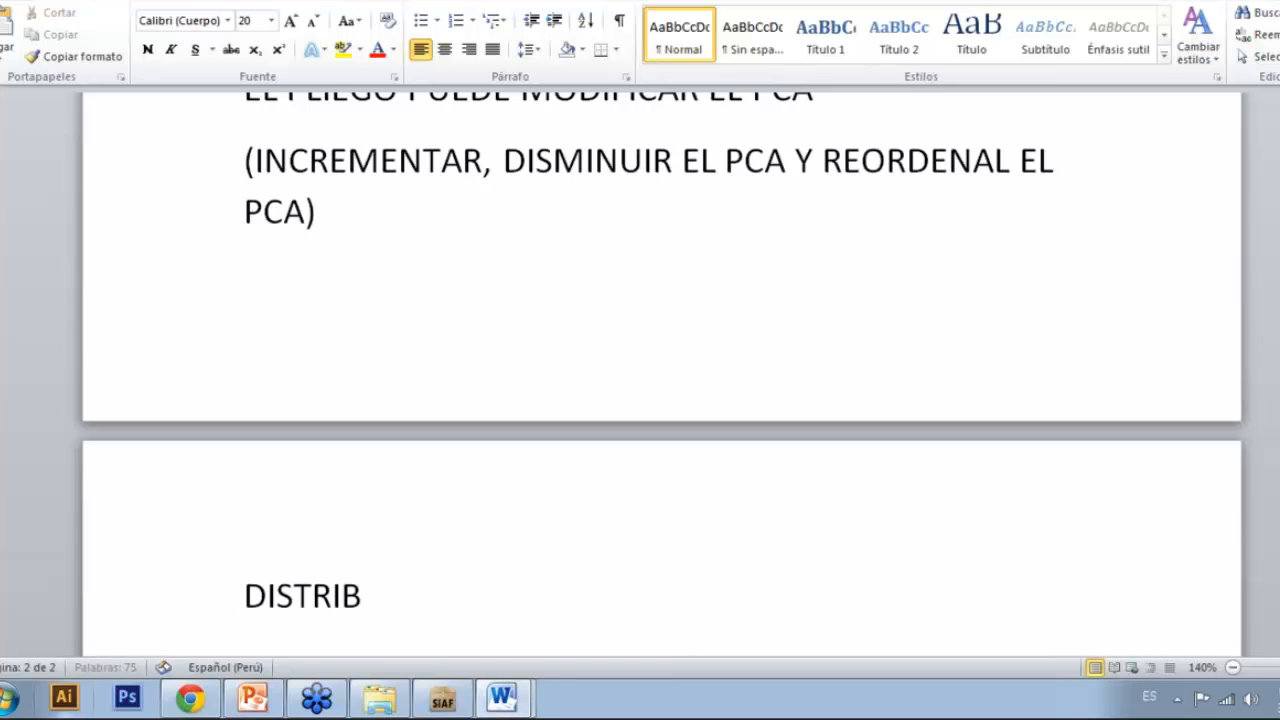
pyautogui.write('UIR EL PCA')
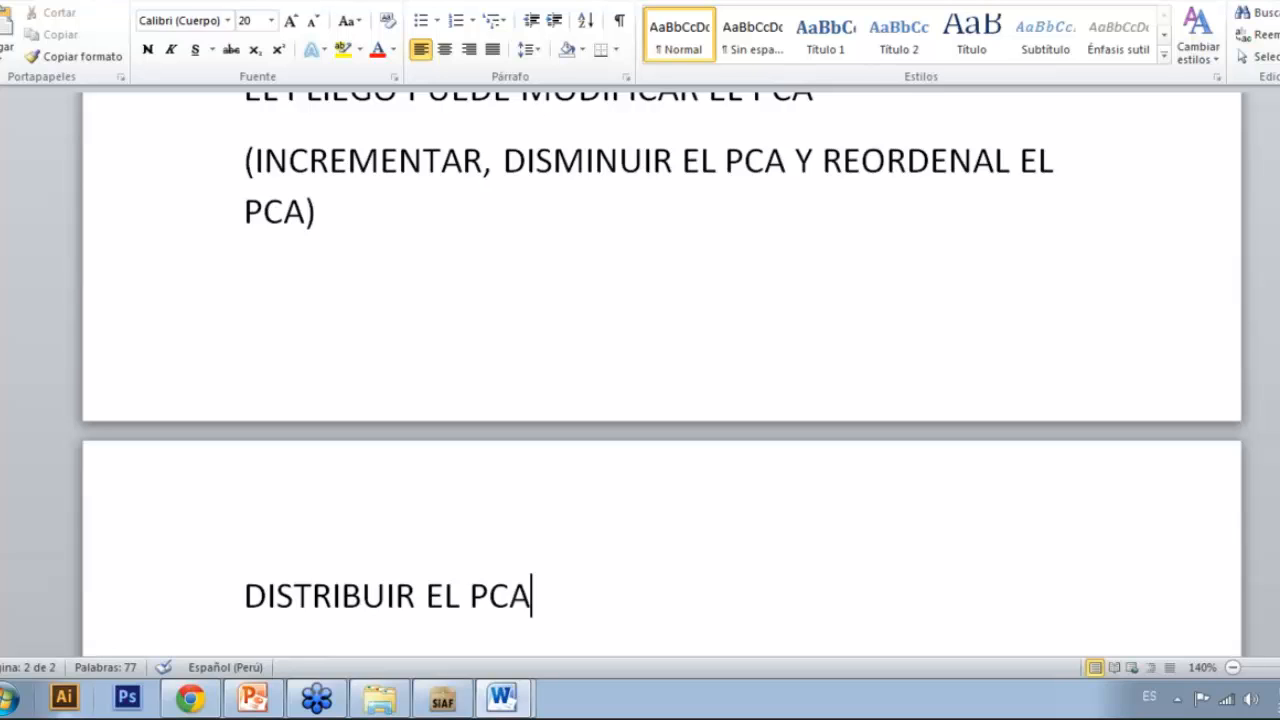
pyautogui.write('A L')
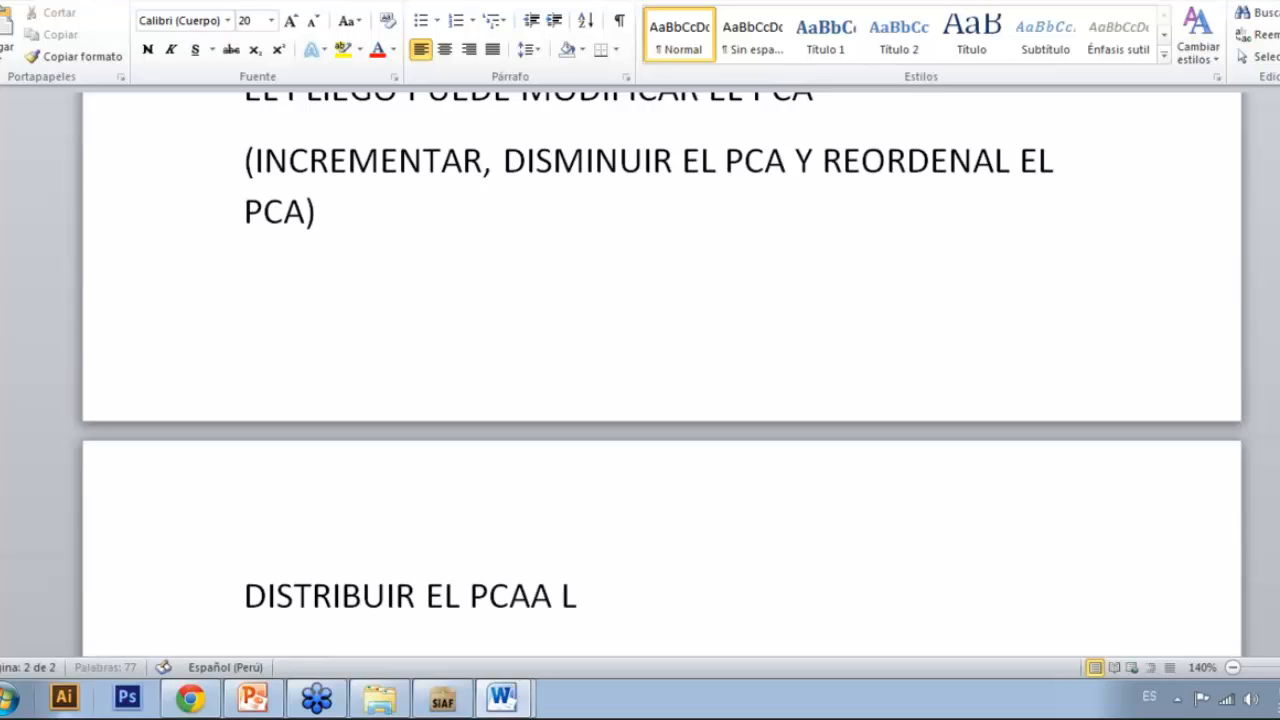
pyautogui.write('AS UES')
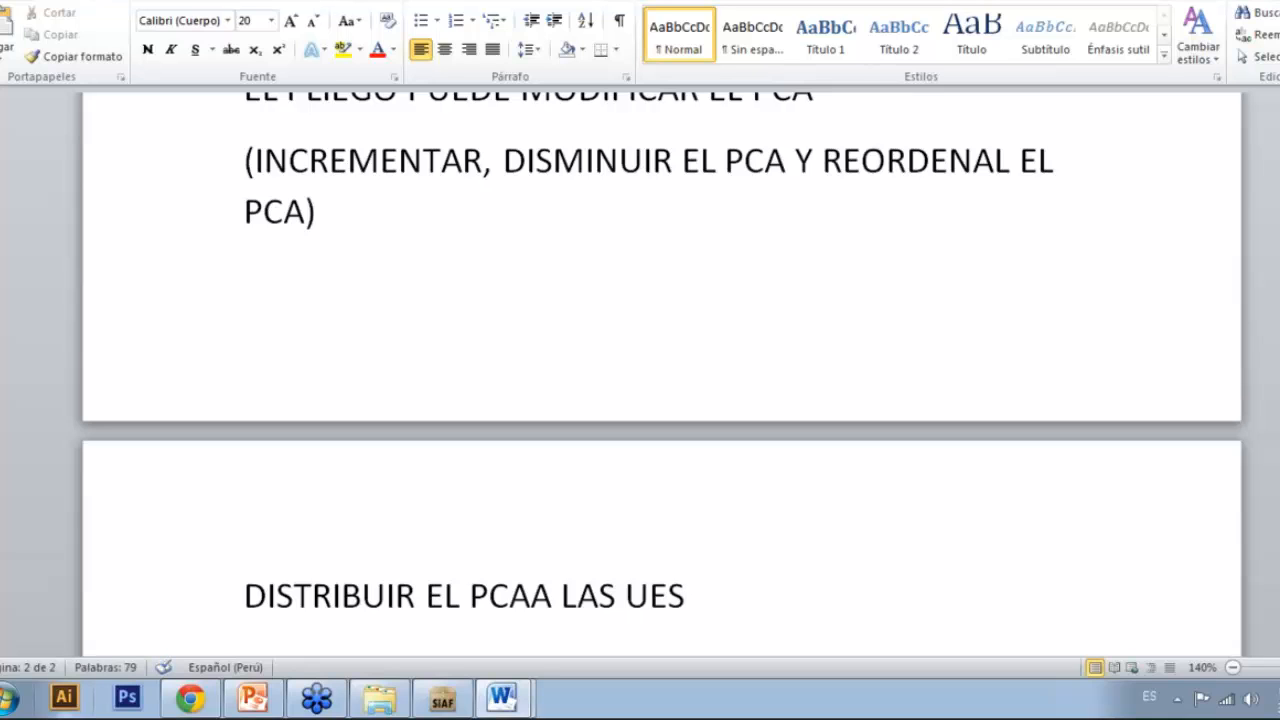
pyautogui.press('Return')
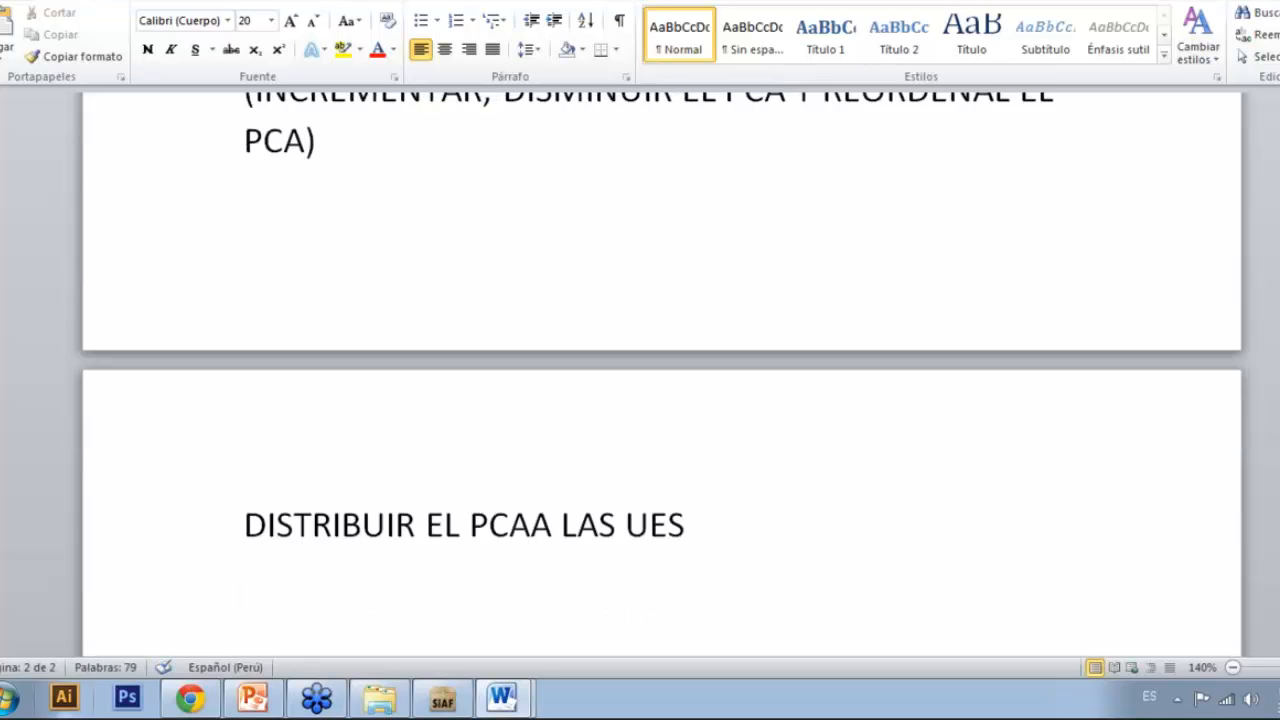
# Step: Insert the missing space between "PCA" and "A" in the DISTRIBUIR line on the second page
pyautogui.click(245, 525)
pyautogui.press('Right')
pyautogui.press('Right')
pyautogui.press('Right')
pyautogui.press('Right')
pyautogui.press('Right')
pyautogui.press('Right')
pyautogui.press('Right')
pyautogui.press('Right')
pyautogui.press('Right')
pyautogui.press('Right')
pyautogui.press('Right')
pyautogui.press('Right')
pyautogui.press('Right')
pyautogui.press('Right')
pyautogui.press('Right')
pyautogui.press('Right')
pyautogui.press('Right')
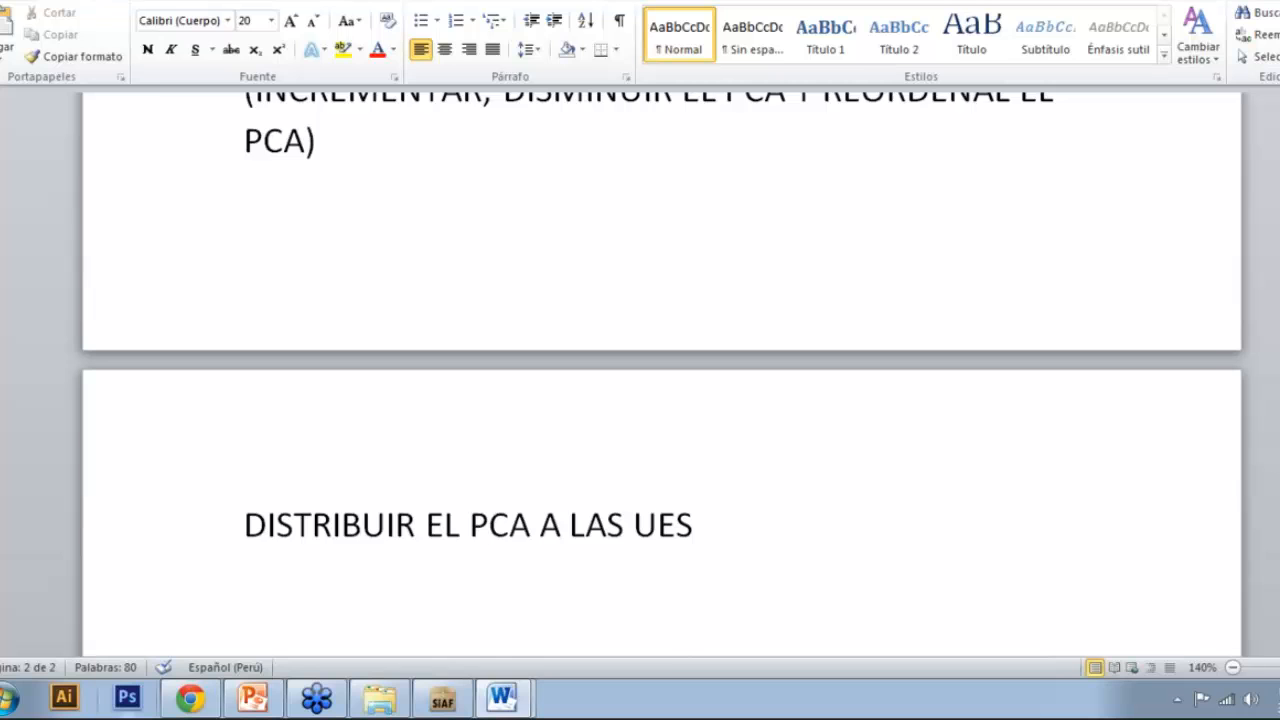
# Step: Capture the SIAF stage selection screen with the Questions window and paste the image into the Word notes below the DISTRIBUIR EL PCA A LAS UES line
pyautogui.hotkey('alt', 'Tab')
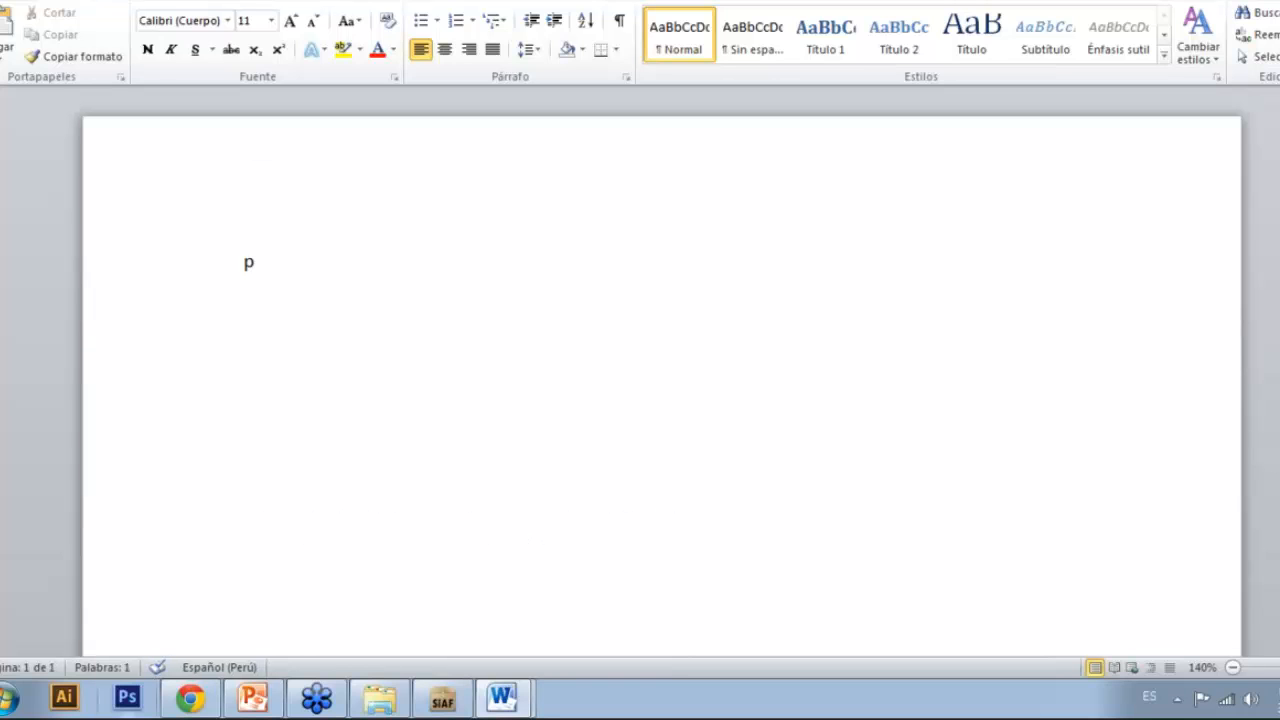
pyautogui.hotkey('alt', 'Tab')
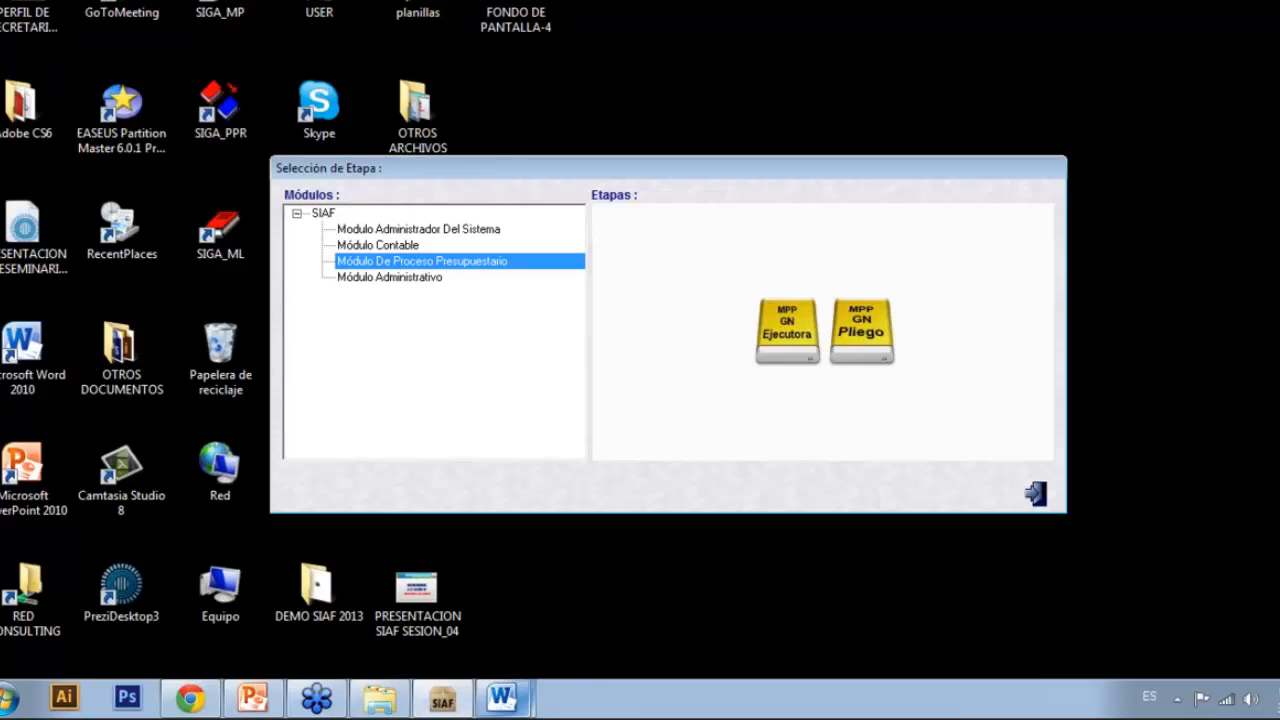
pyautogui.click(1270, 200)
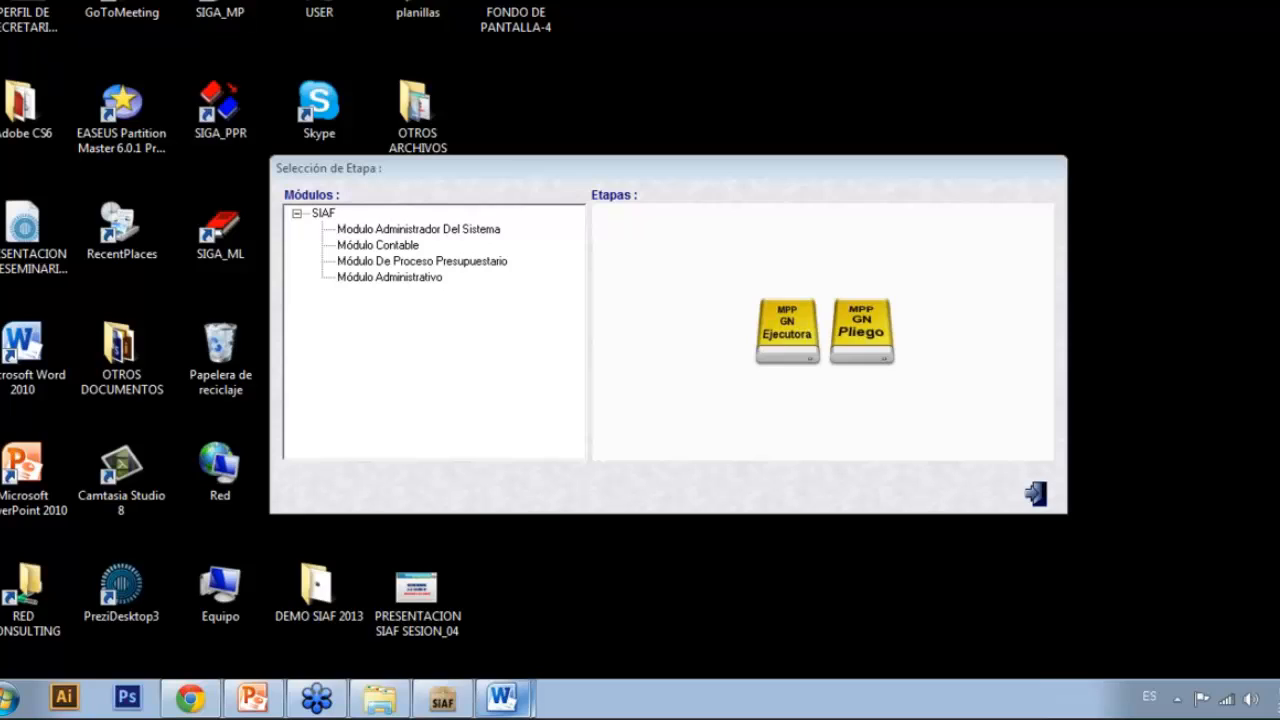
pyautogui.click(502, 697)
pyautogui.click(494, 620)
pyautogui.click(467, 605)
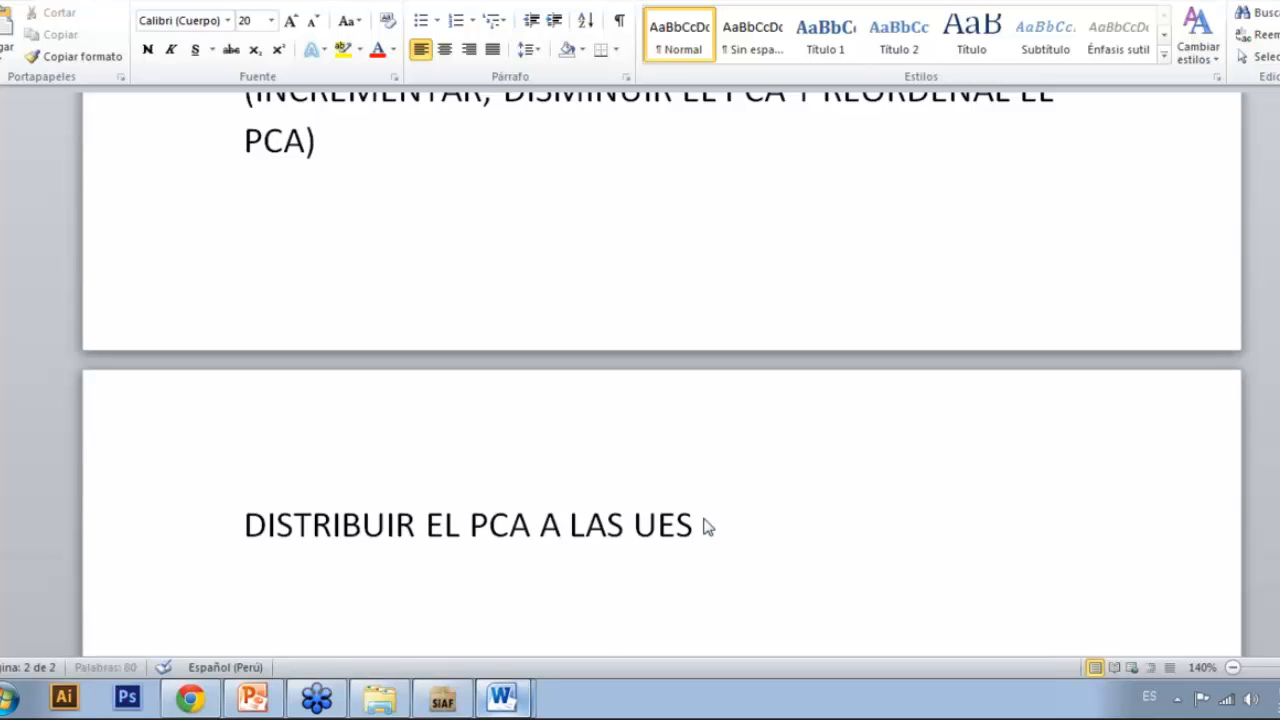
pyautogui.hotkey('ctrl', 'v')
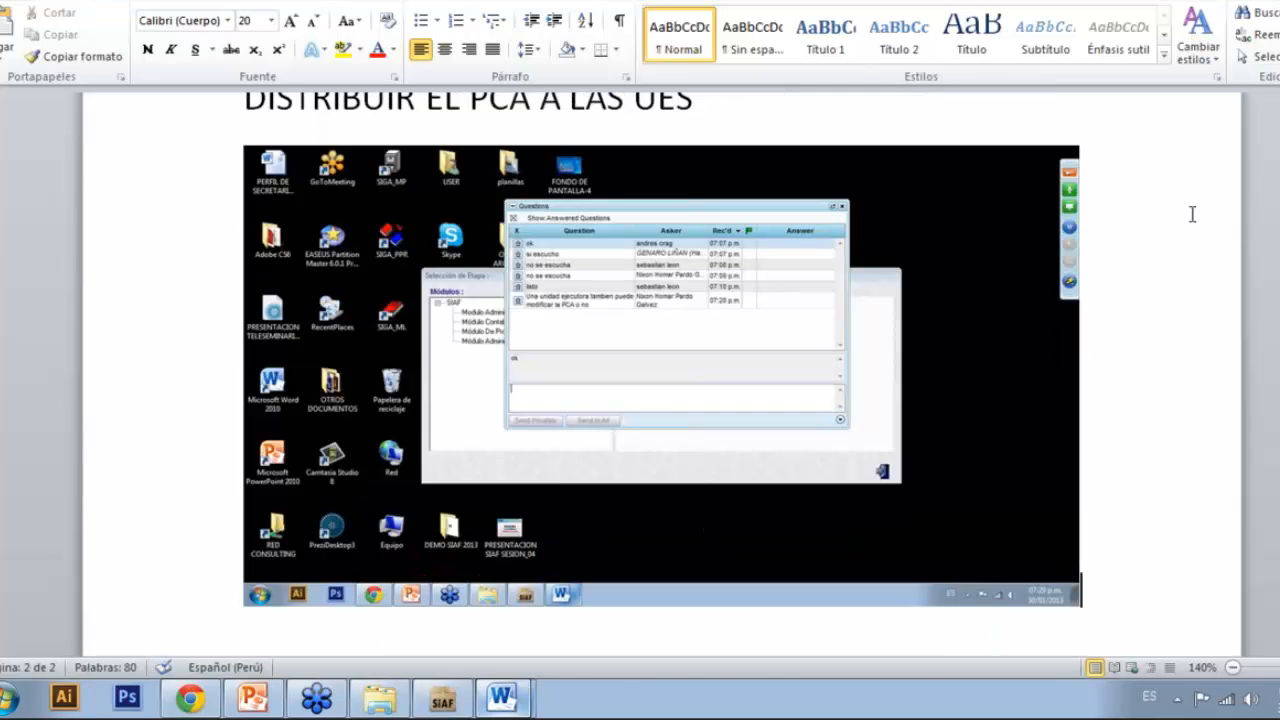
pyautogui.click(1034, 243)
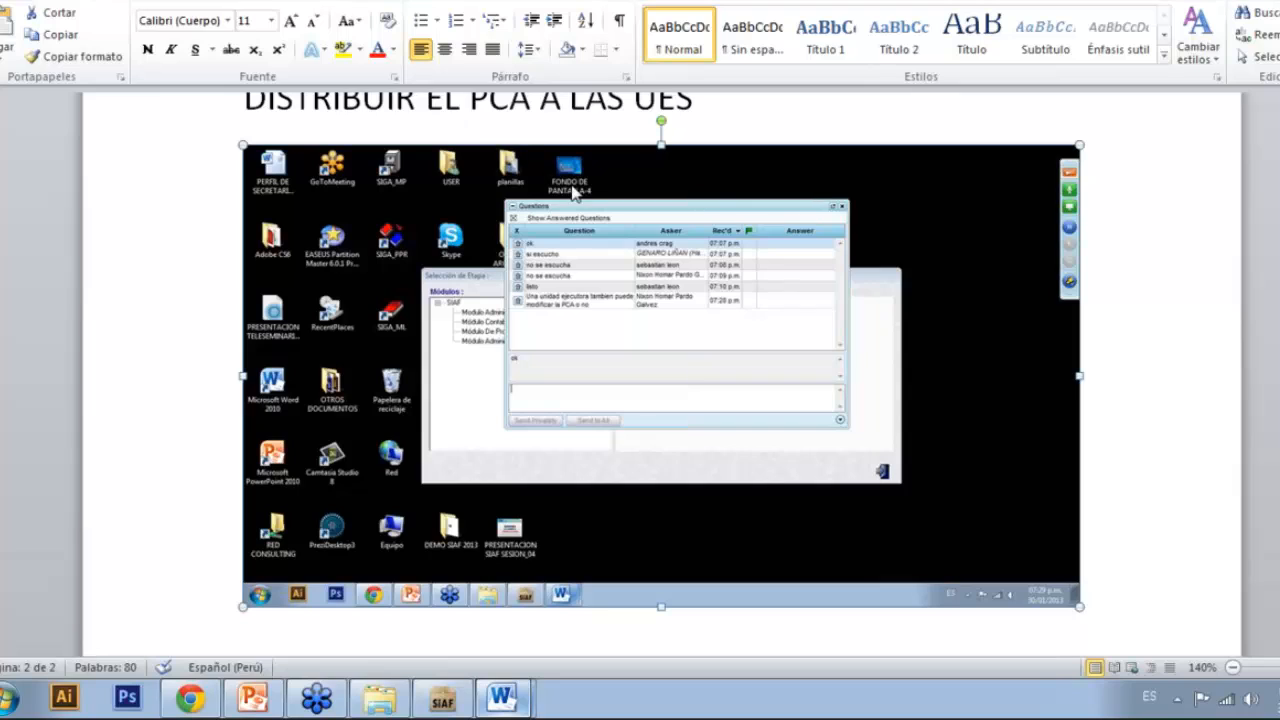
pyautogui.click(709, 107)
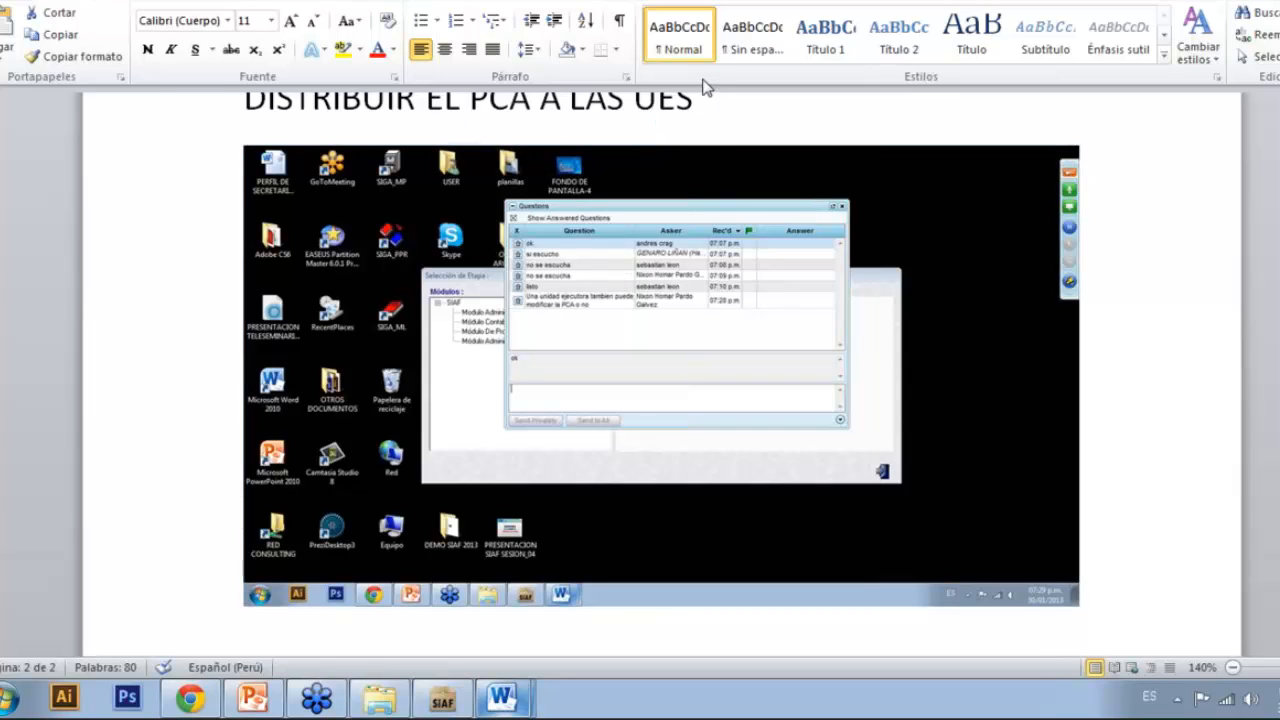
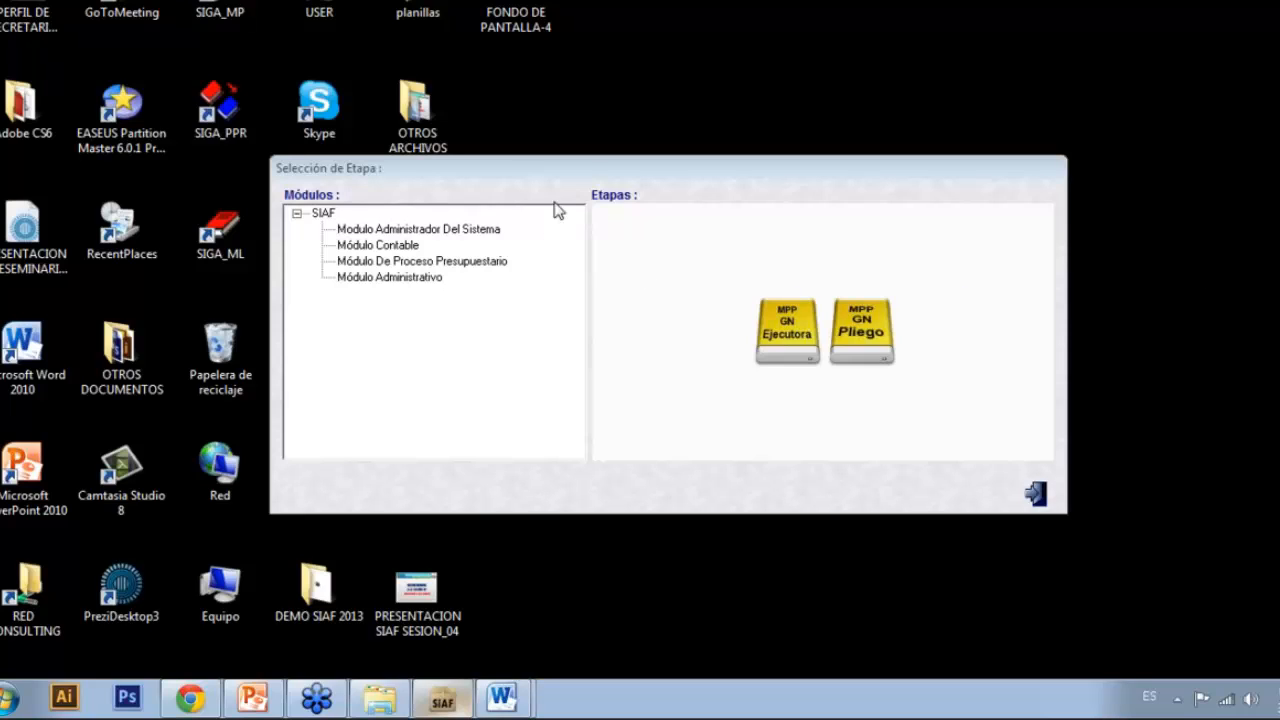
# Step: Enter the MPP GN Pliego module in SIAF, open the PCA y sus Modificaciones query and move its window toward the middle of the workspace
pyautogui.click(872, 350)
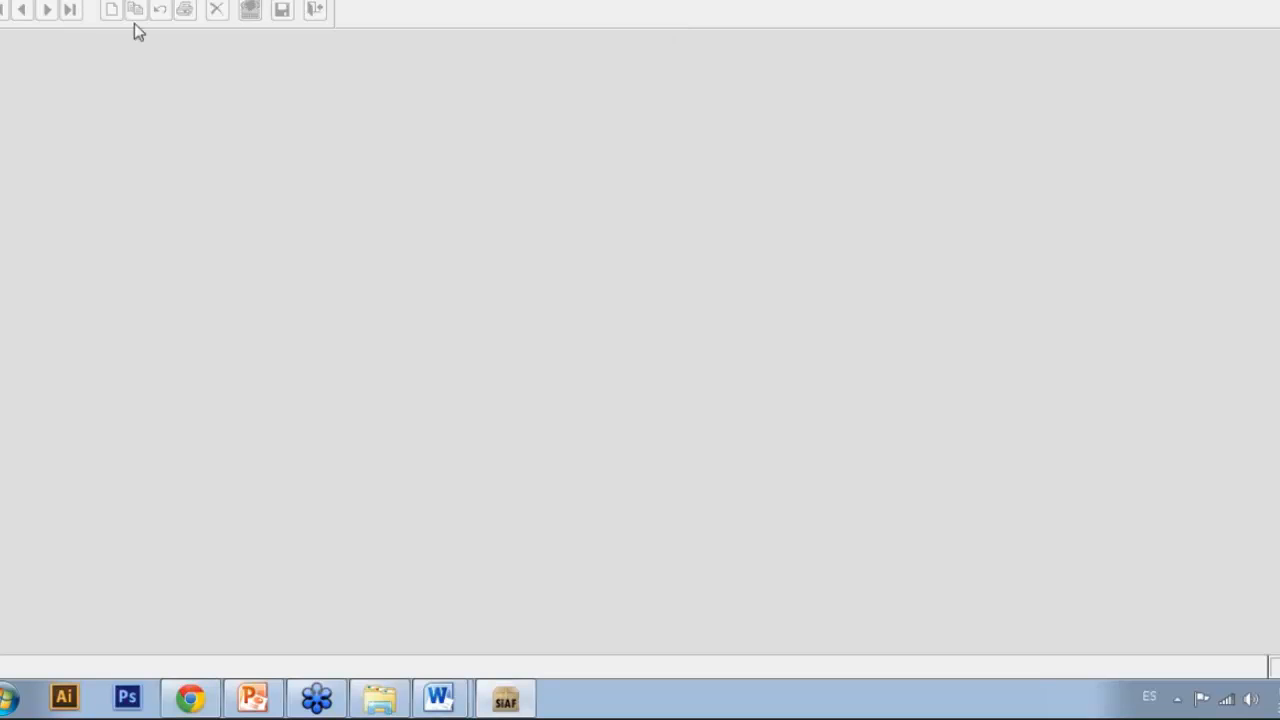
pyautogui.click(180, 0)
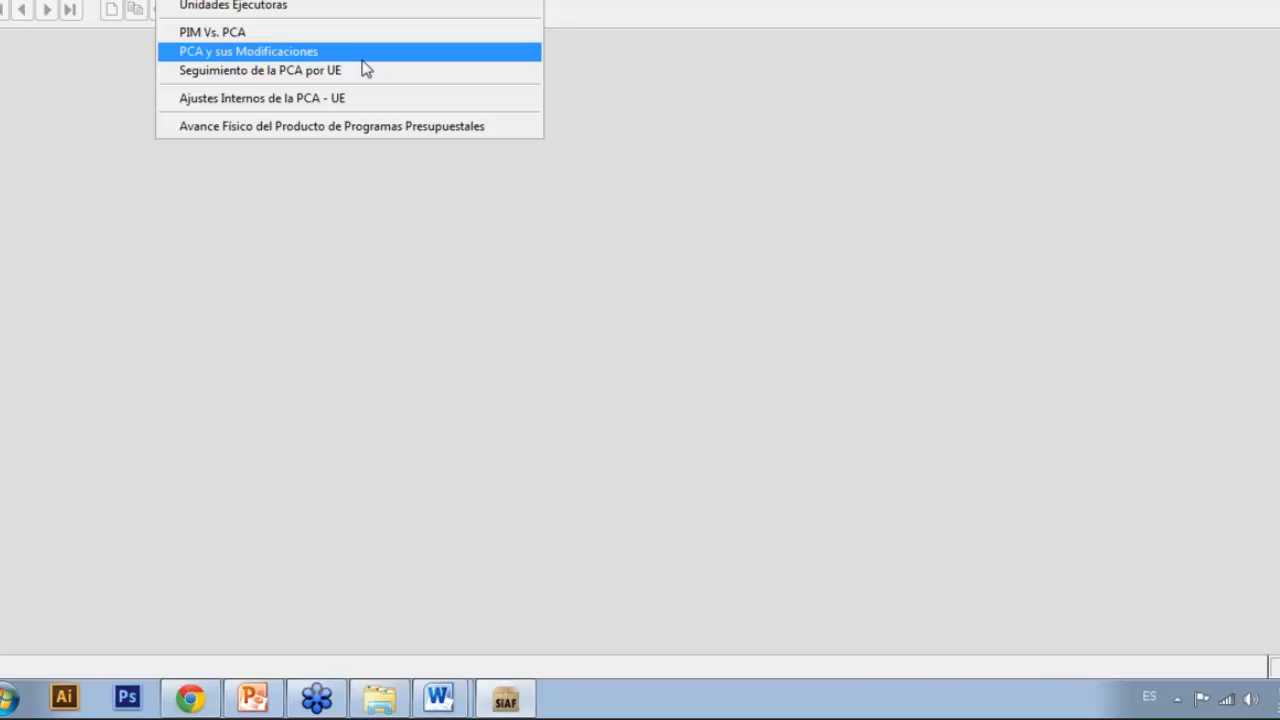
pyautogui.click(312, 55)
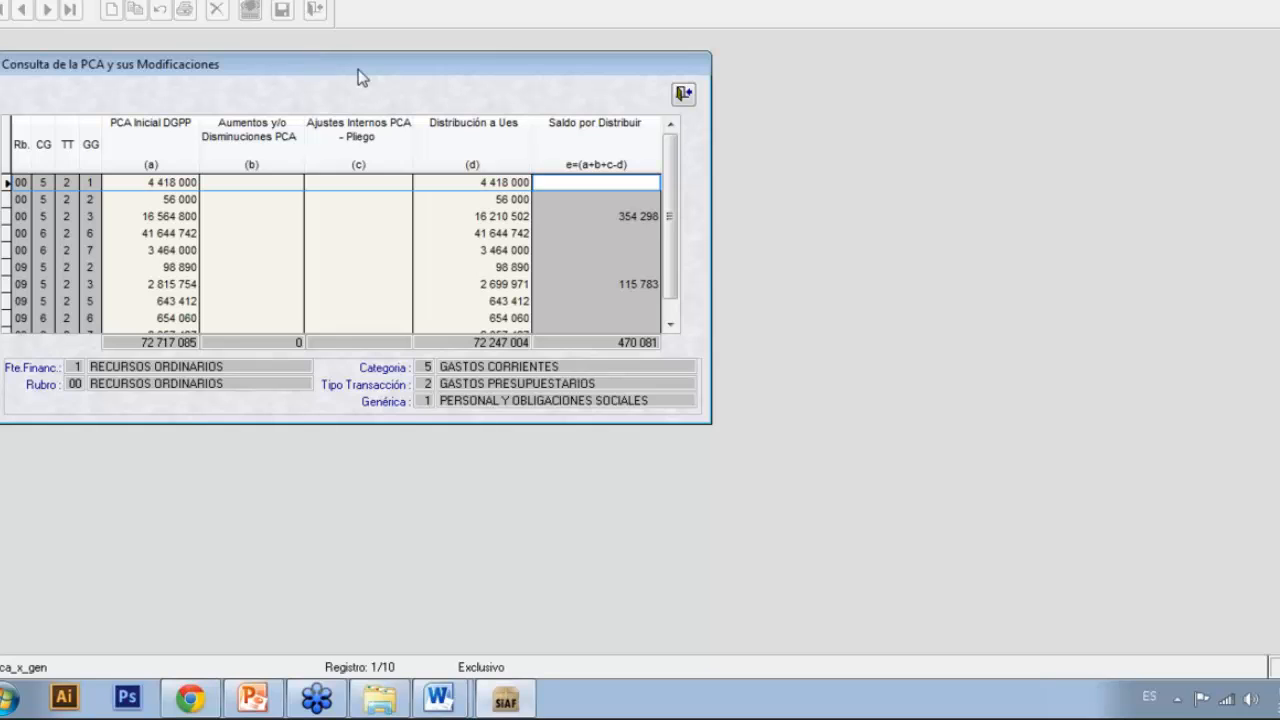
pyautogui.moveTo(361, 77); pyautogui.dragTo(566, 139)
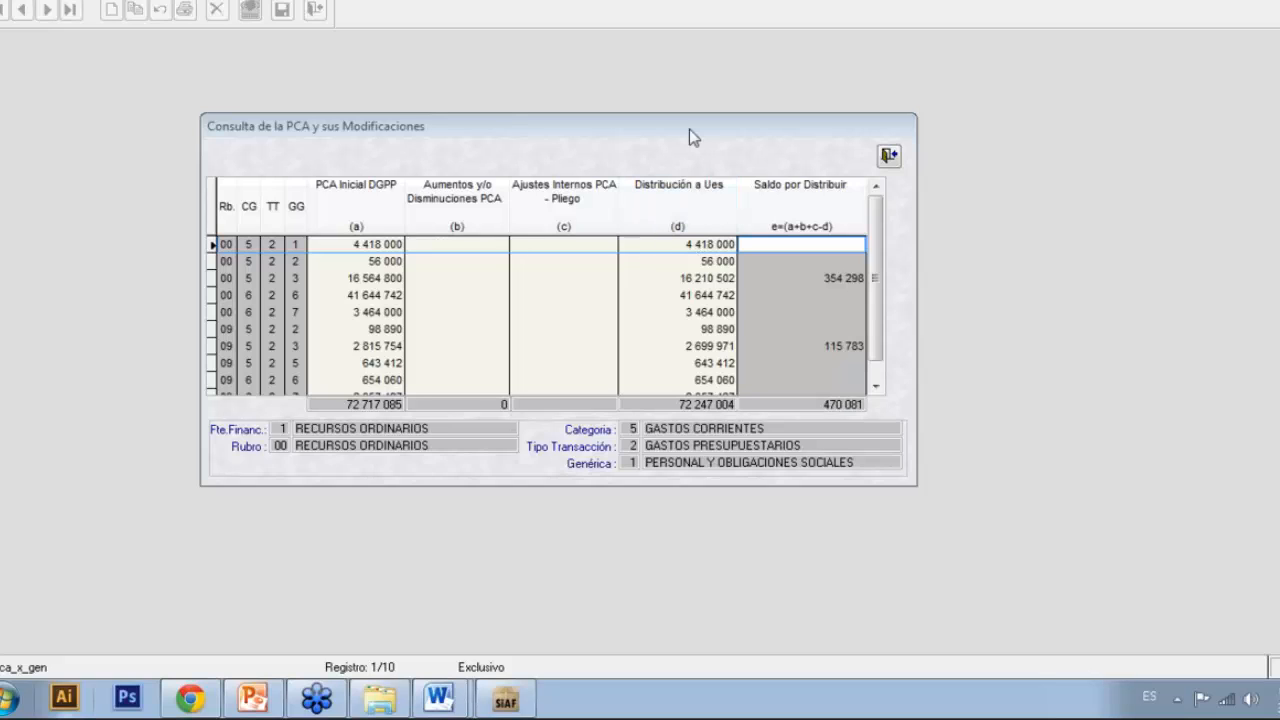
pyautogui.moveTo(689, 129); pyautogui.dragTo(735, 125)
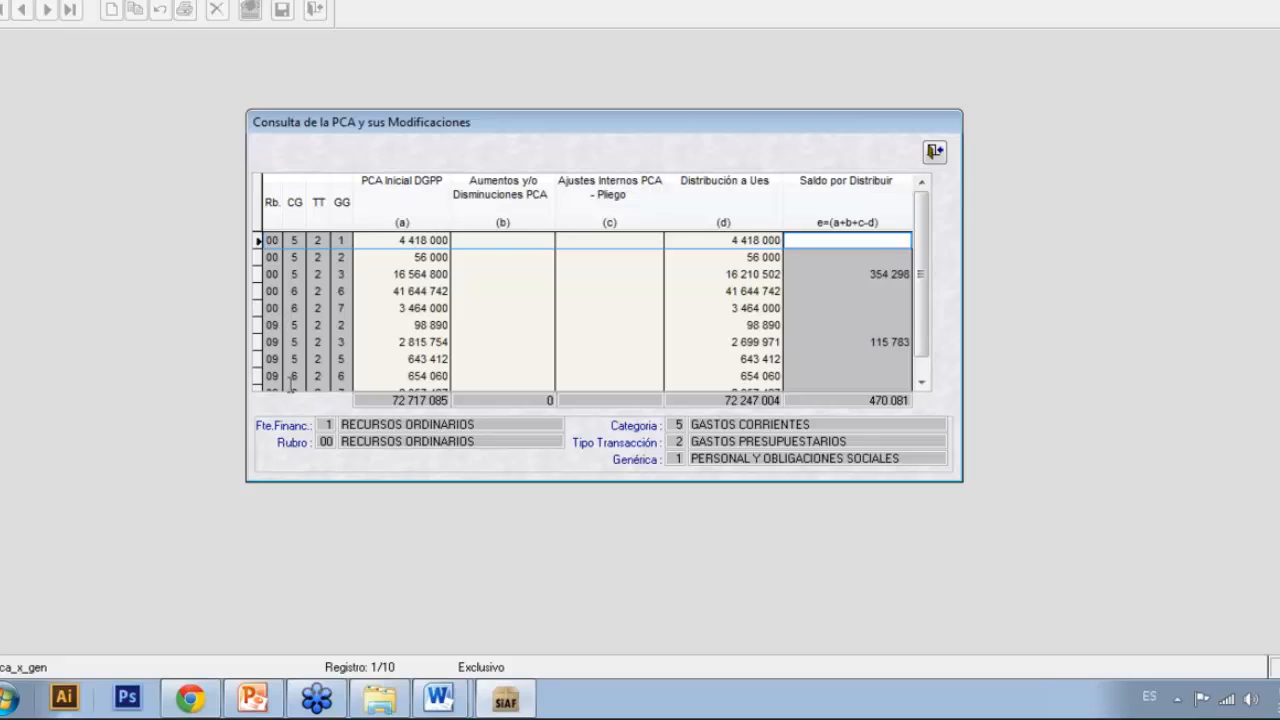
# Step: Review the PCA query's rows by rubro and genérica, including Bienes y Servicios under rubro 00 and the first row's initial PCA, and close the query
pyautogui.click(283, 273)
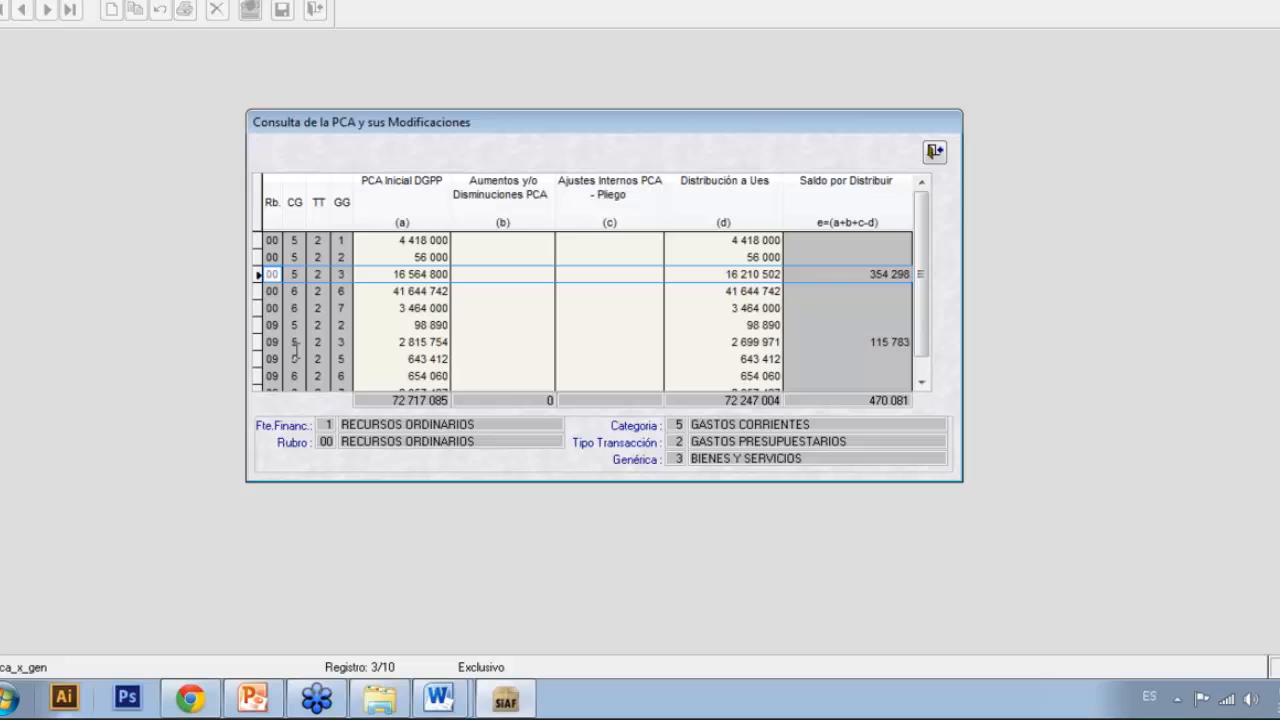
pyautogui.click(921, 383)
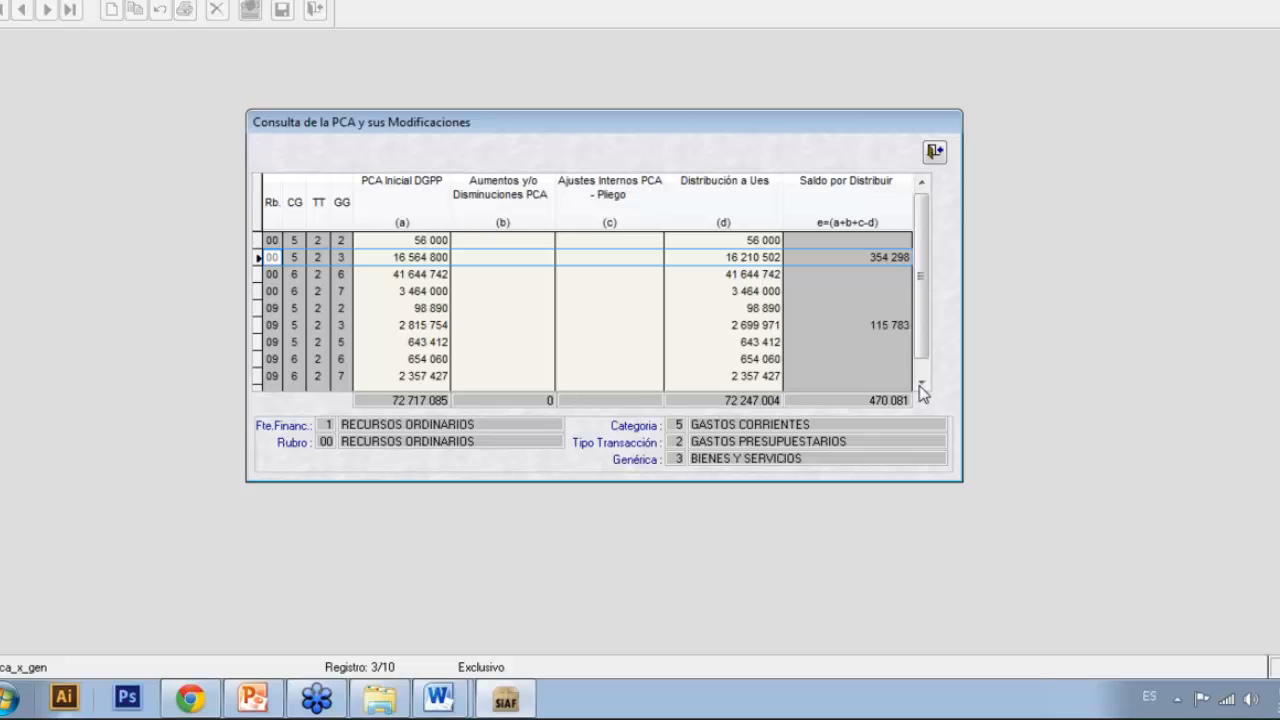
pyautogui.scroll(1, 919, 385)
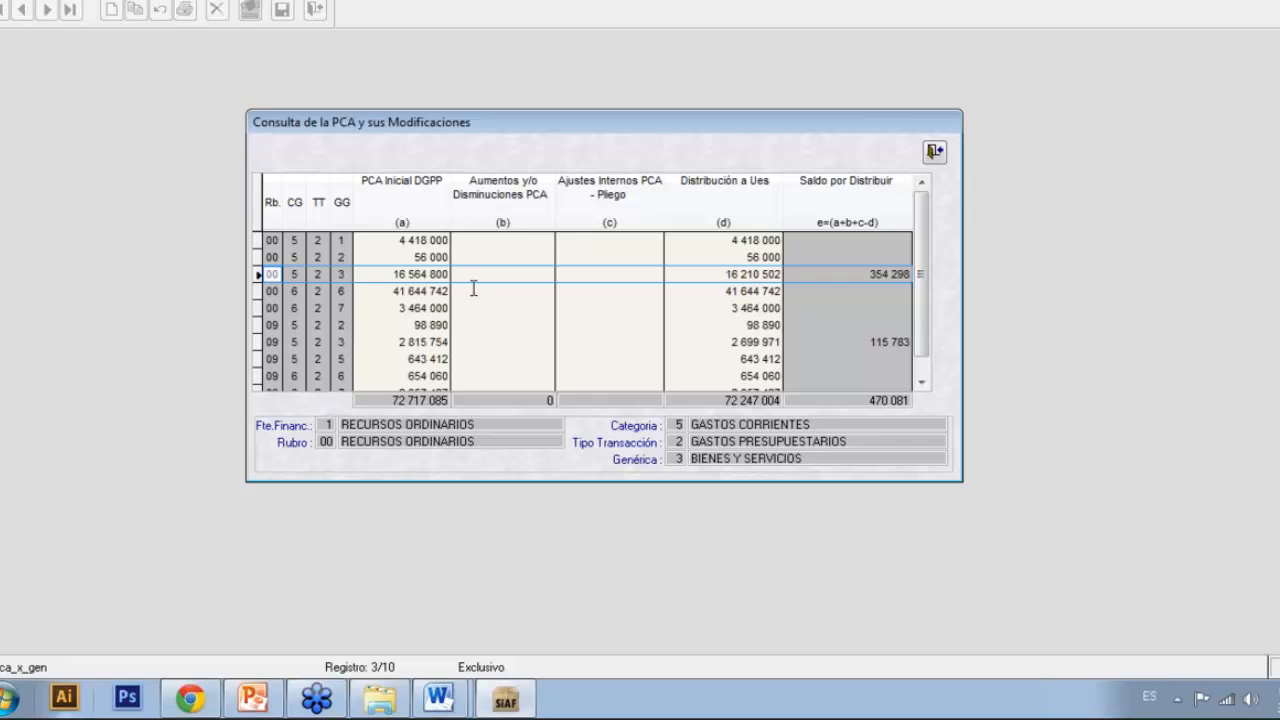
pyautogui.click(430, 243)
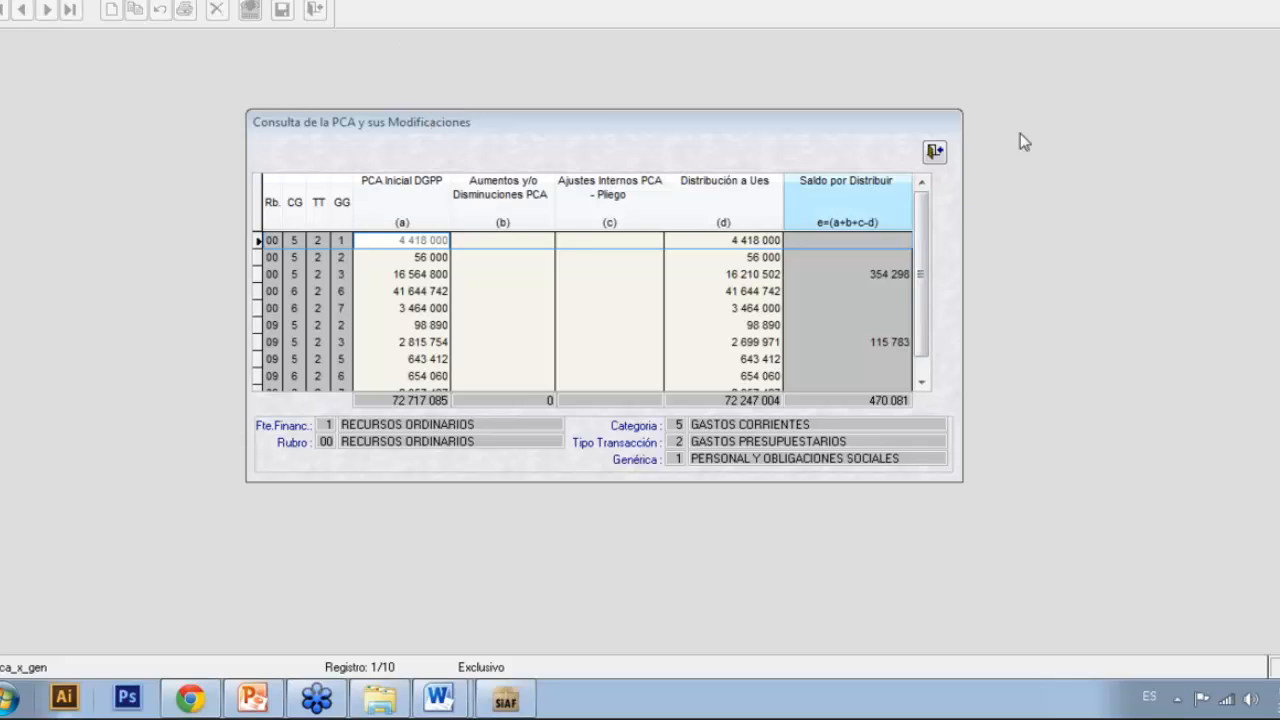
pyautogui.click(933, 152)
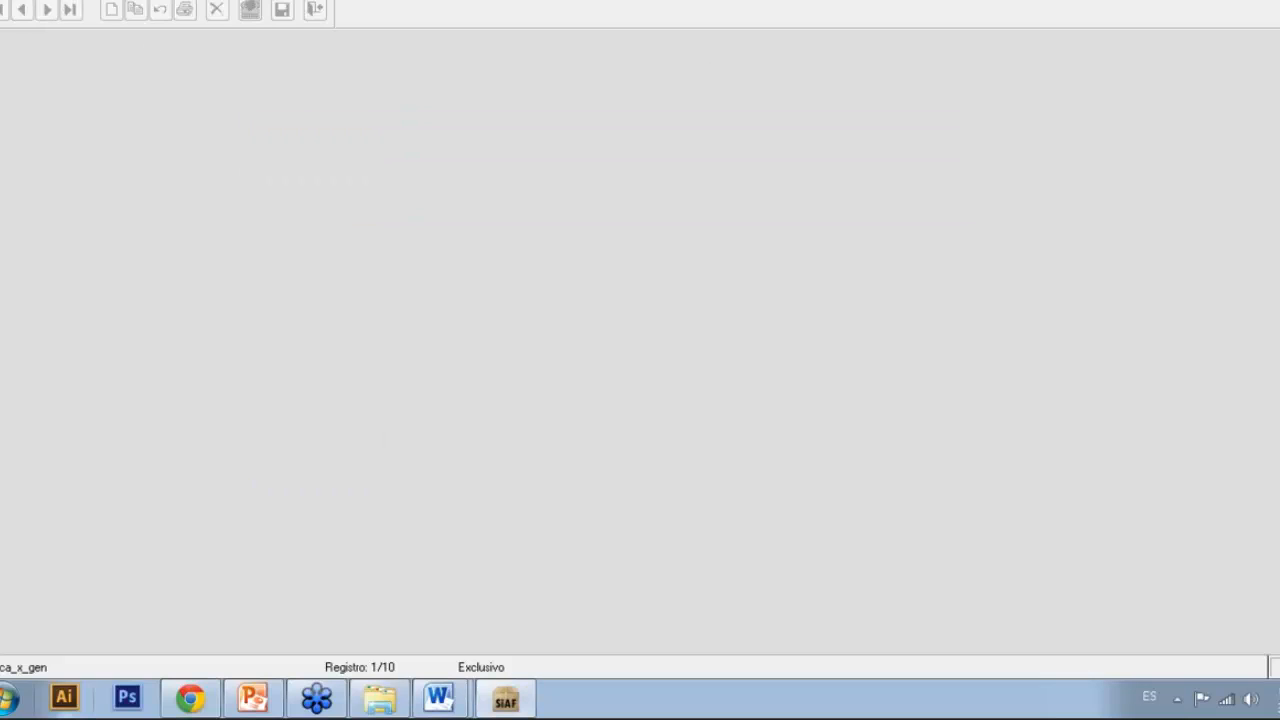
# Step: Open the PCA Solicitud de Incrementos y/o Disminuciones window and move it toward the middle of the workspace
pyautogui.click(60, 0)
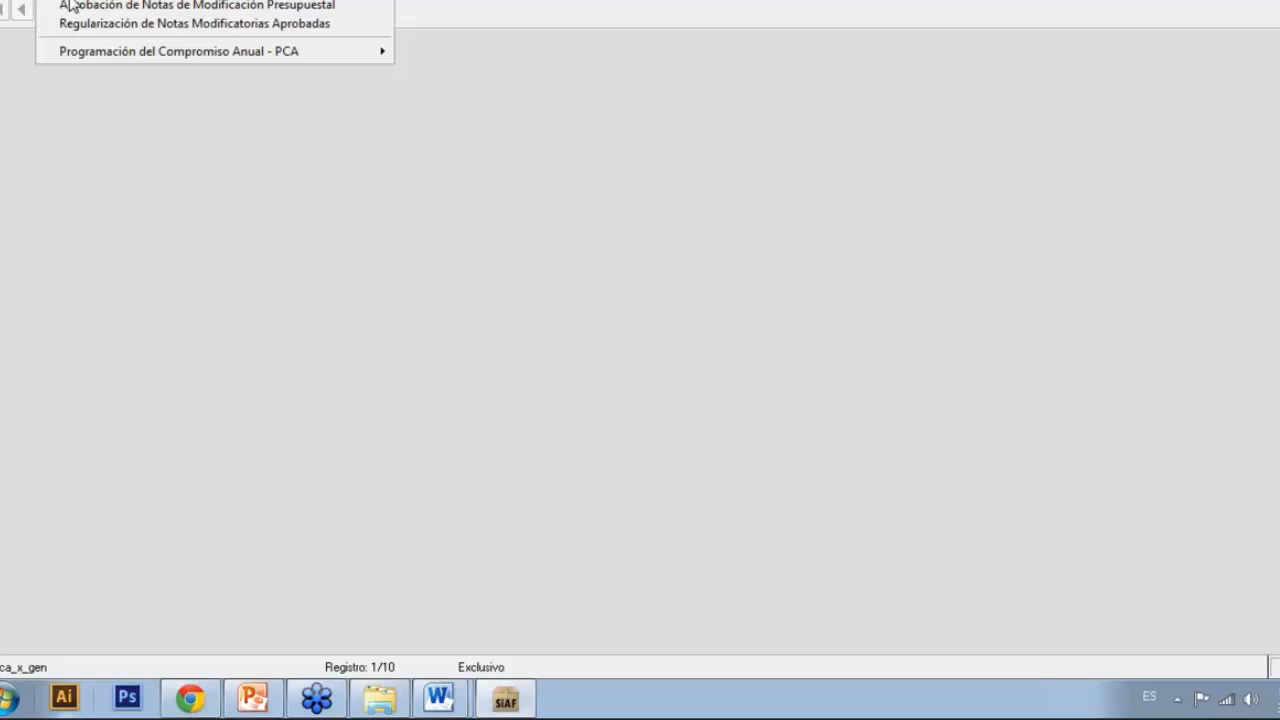
pyautogui.moveTo(63, 51)
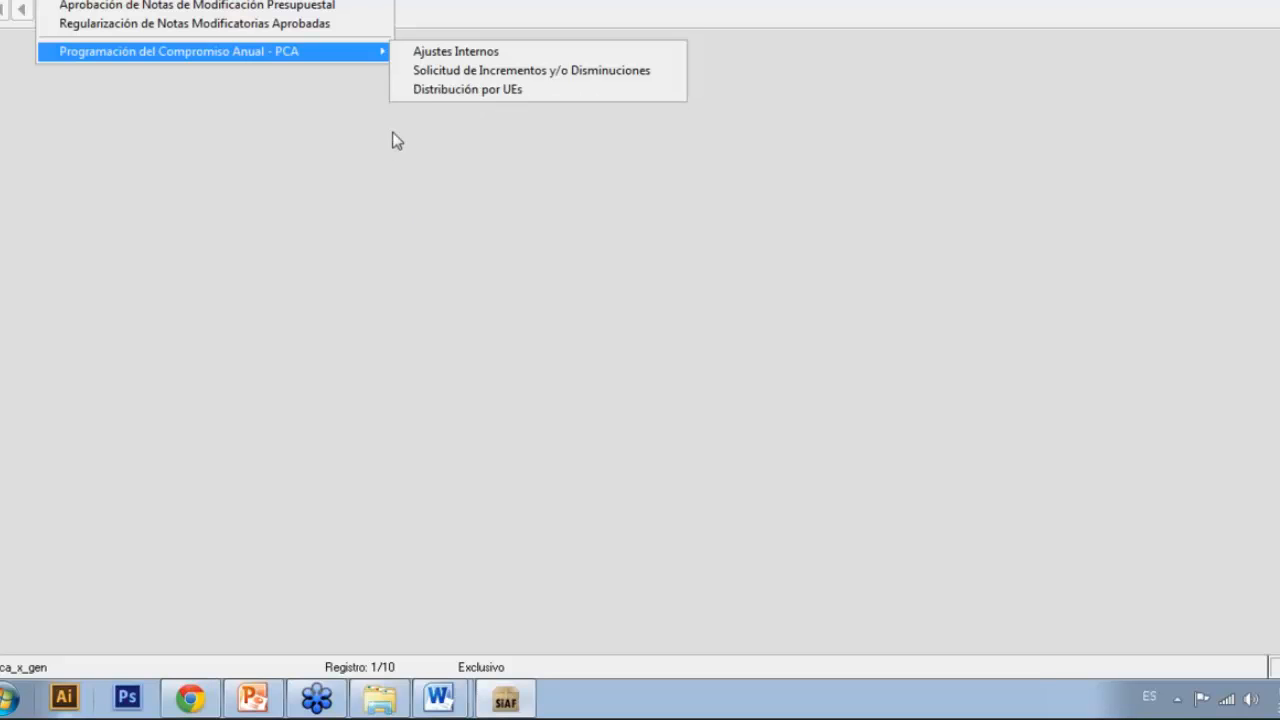
pyautogui.click(538, 80)
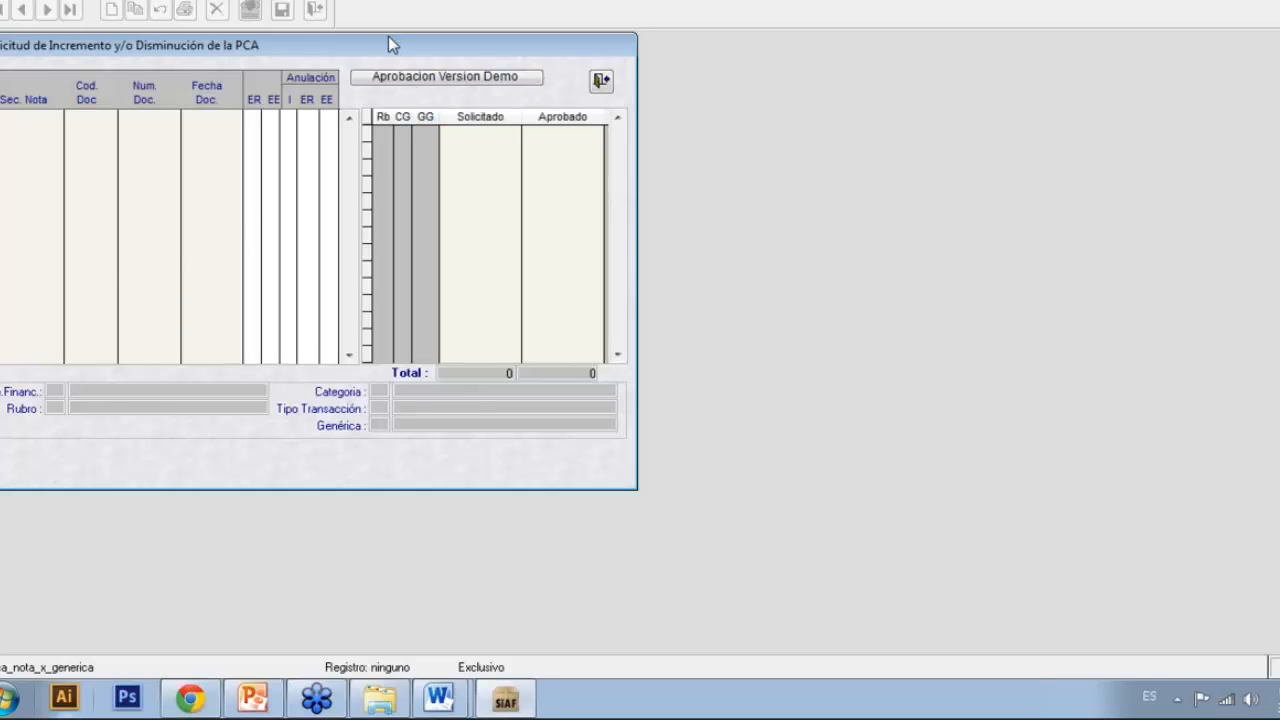
pyautogui.moveTo(388, 36); pyautogui.dragTo(568, 88)
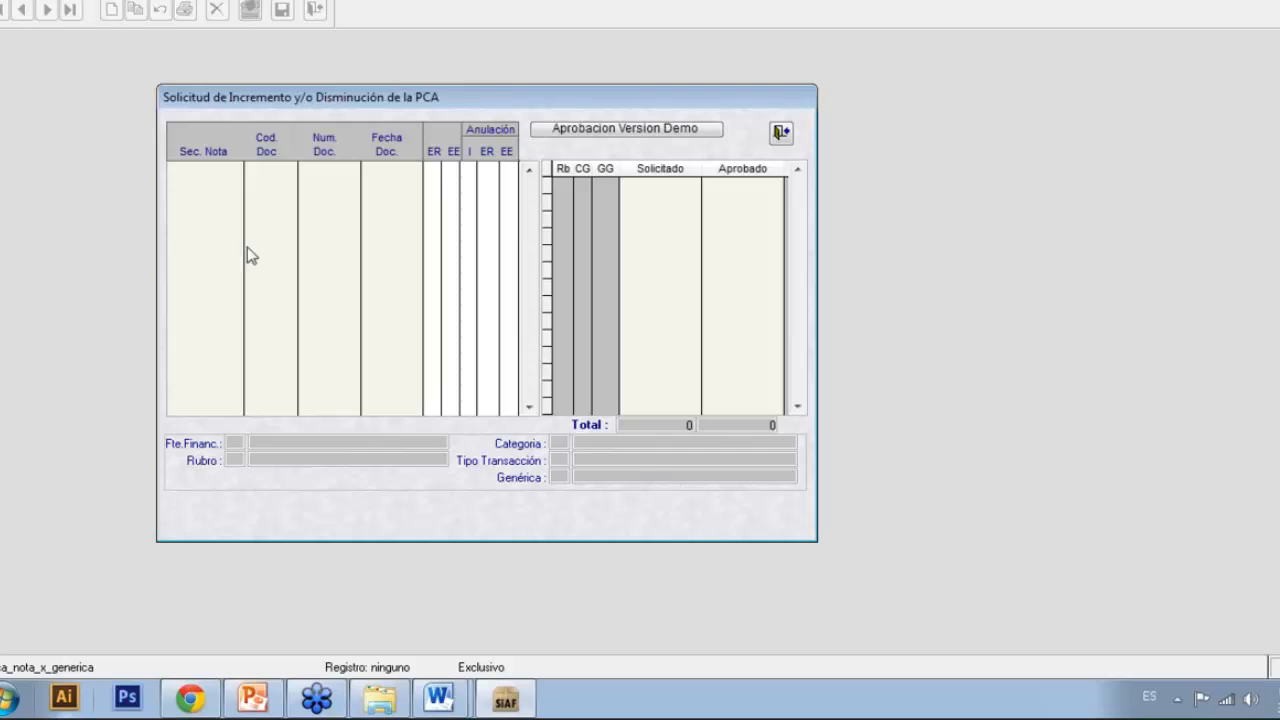
# Step: Insert a new PCA increase or decrease request and bring up the help list of document types for its document code
pyautogui.rightClick(206, 254)
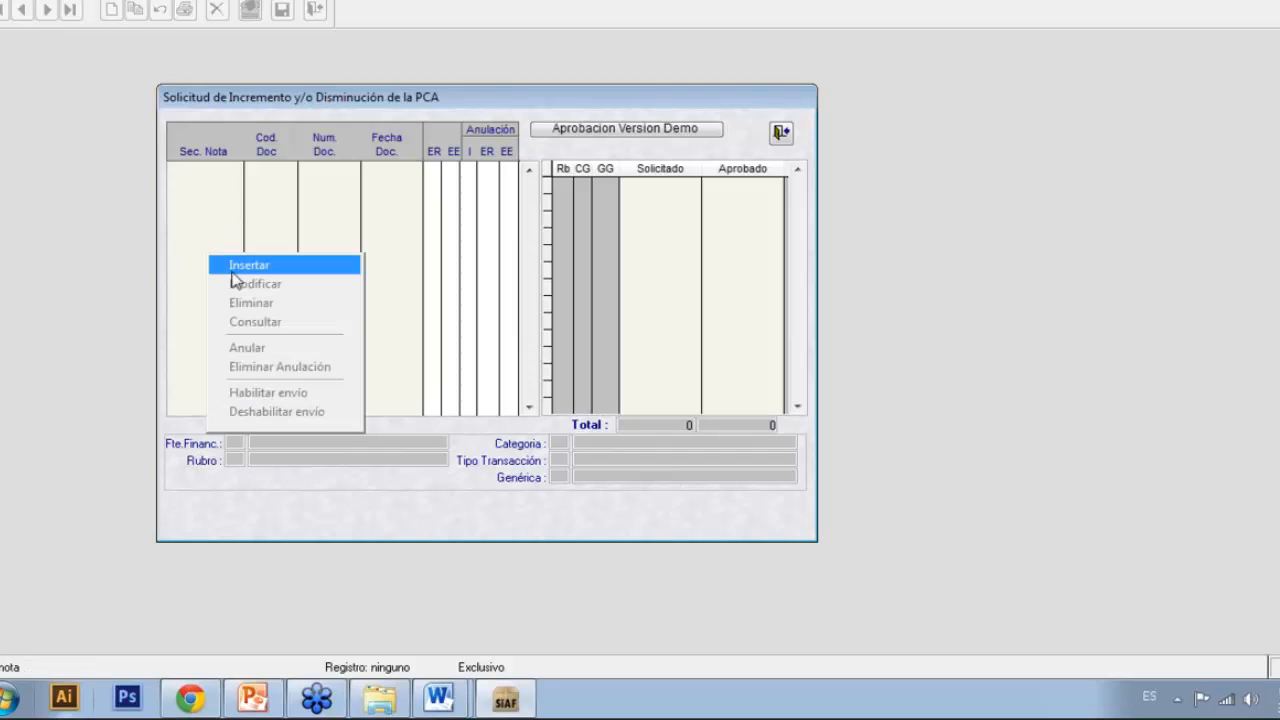
pyautogui.click(276, 266)
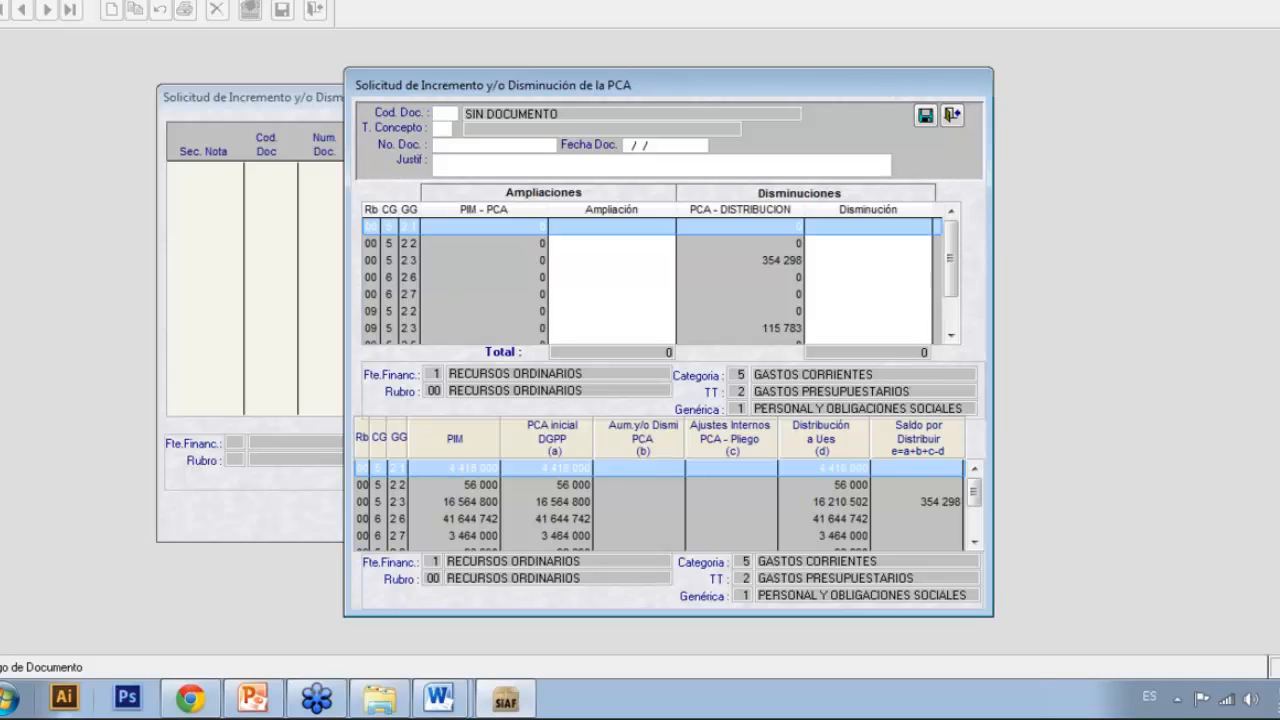
pyautogui.press('F1')
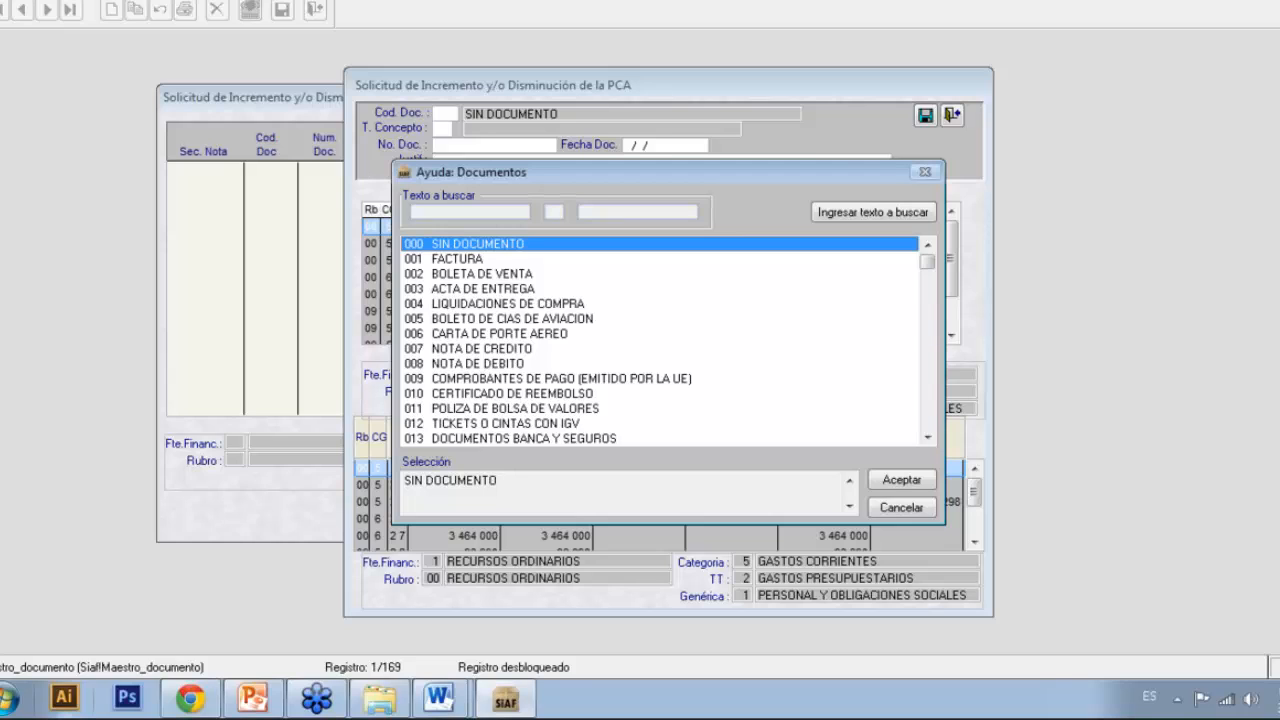
# Step: Review the available document types from SIN DOCUMENTO to ORDEN DE SERVICIO, including OFICIO DE INSTRUCCIONES, and return to the first entry
pyautogui.press('Down')
pyautogui.press('Down')
pyautogui.press('Down')
pyautogui.press('Down')
pyautogui.press('Down')
pyautogui.press('Down')
pyautogui.press('Down')
pyautogui.press('Down')
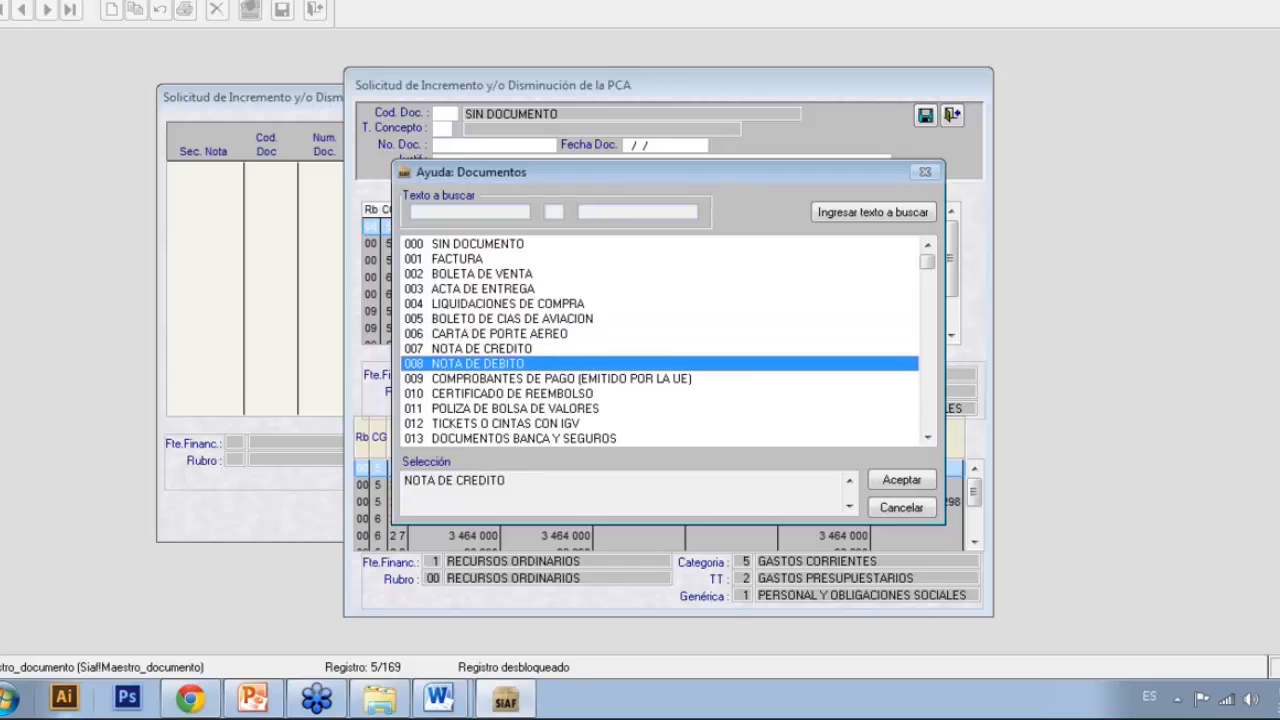
pyautogui.press('Down')
pyautogui.press('Down')
pyautogui.press('Down')
pyautogui.press('Down')
pyautogui.press('Down')
pyautogui.press('Down')
pyautogui.press('Down')
pyautogui.press('Down')
pyautogui.press('Down')
pyautogui.press('Down')
pyautogui.press('Down')
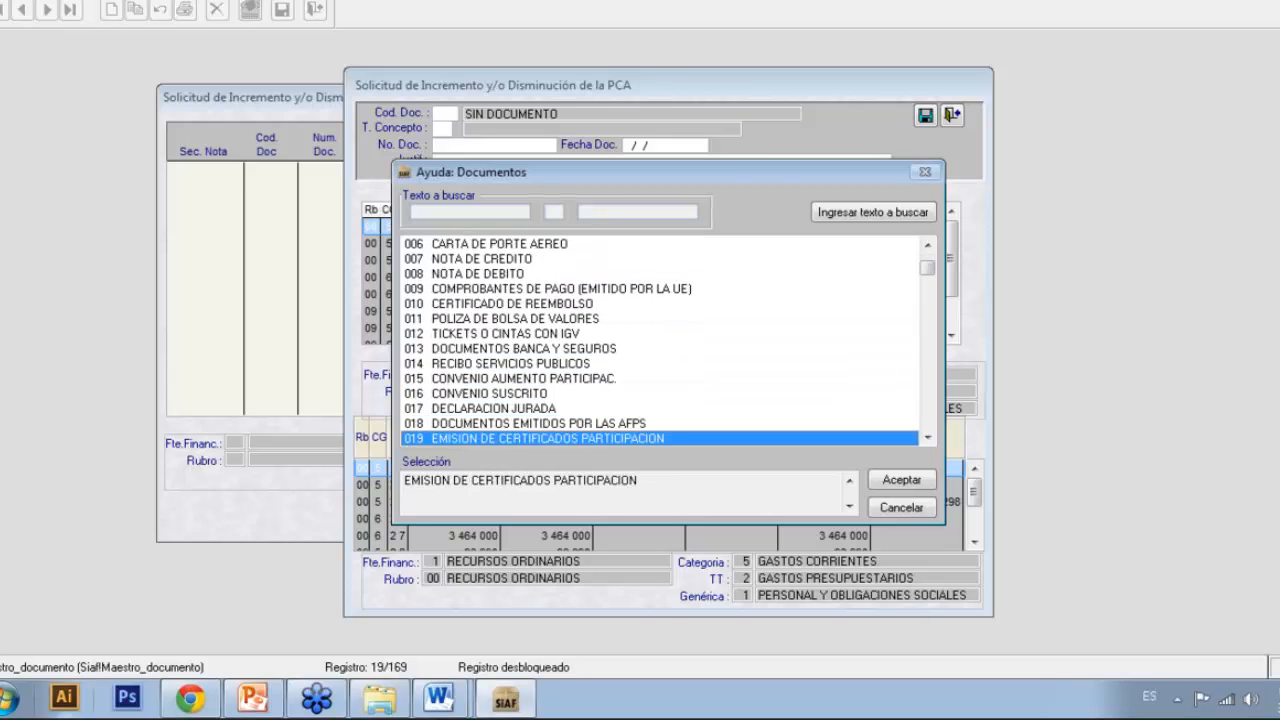
pyautogui.press('Down')
pyautogui.press('Down')
pyautogui.press('Down')
pyautogui.press('Down')
pyautogui.press('Down')
pyautogui.press('Down')
pyautogui.press('Down')
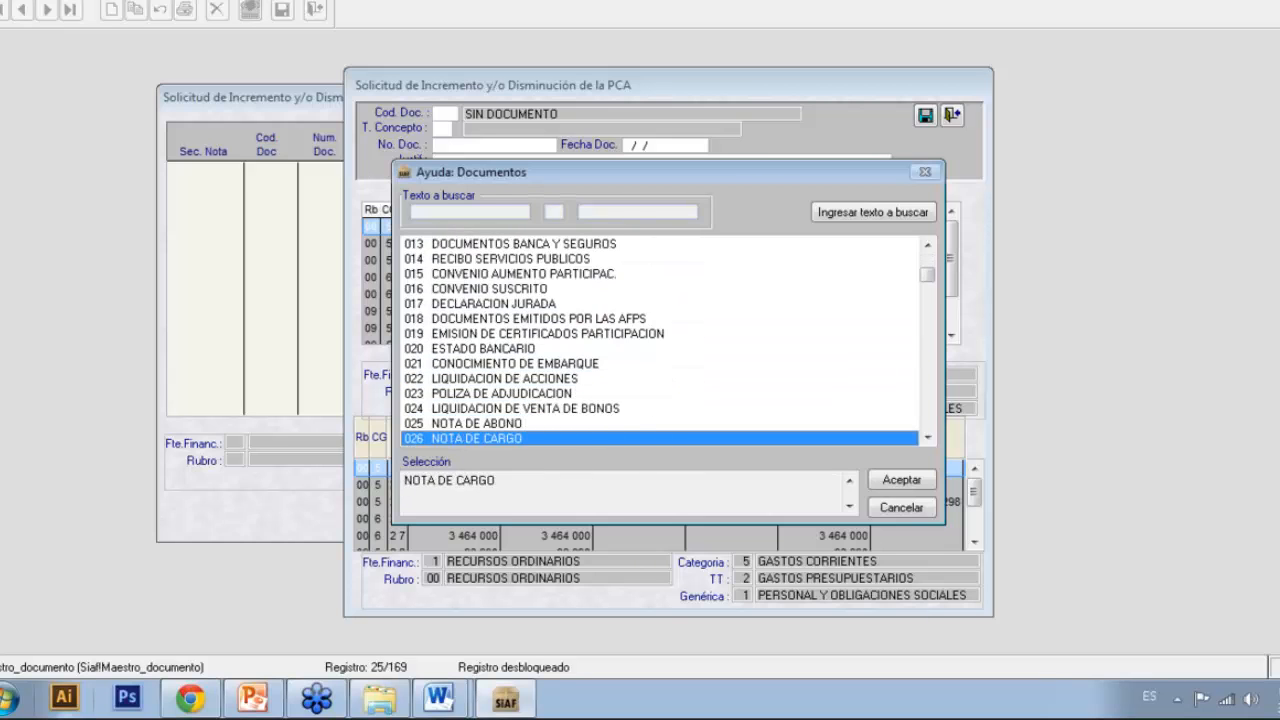
pyautogui.press('Down')
pyautogui.press('Down')
pyautogui.press('Down')
pyautogui.press('Down')
pyautogui.press('Down')
pyautogui.press('Down')
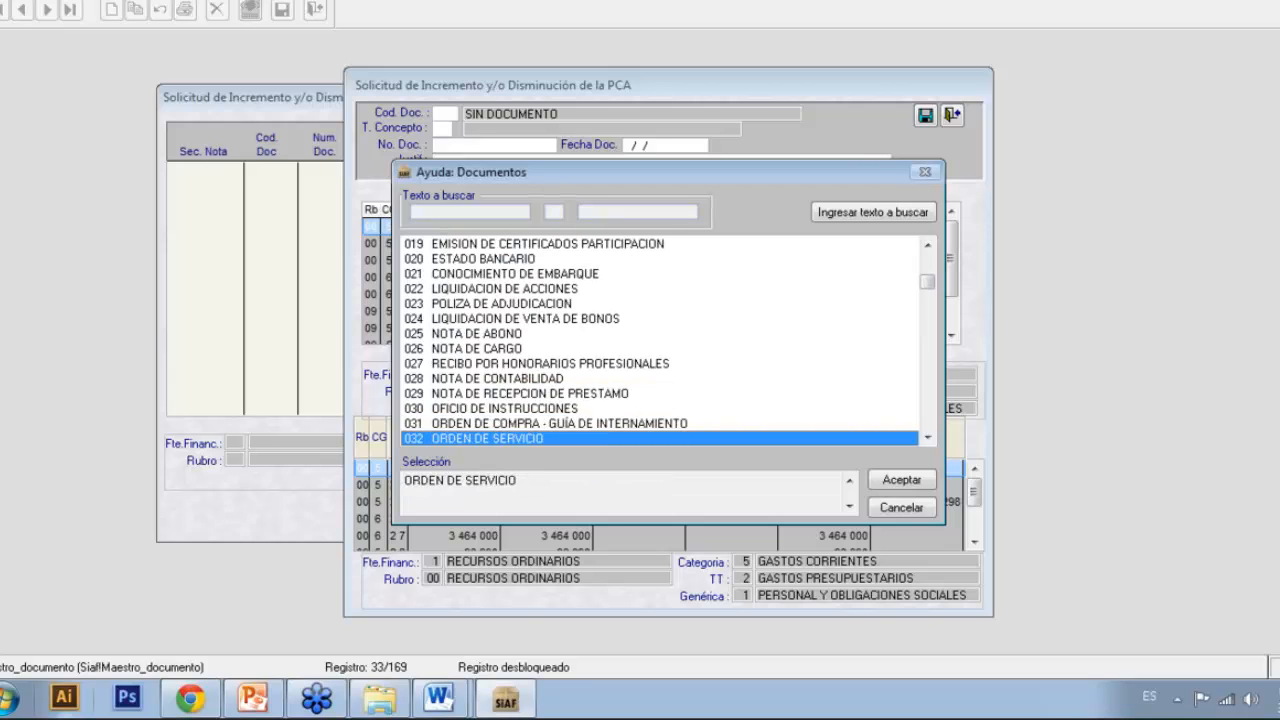
pyautogui.press('Up')
pyautogui.press('Up')
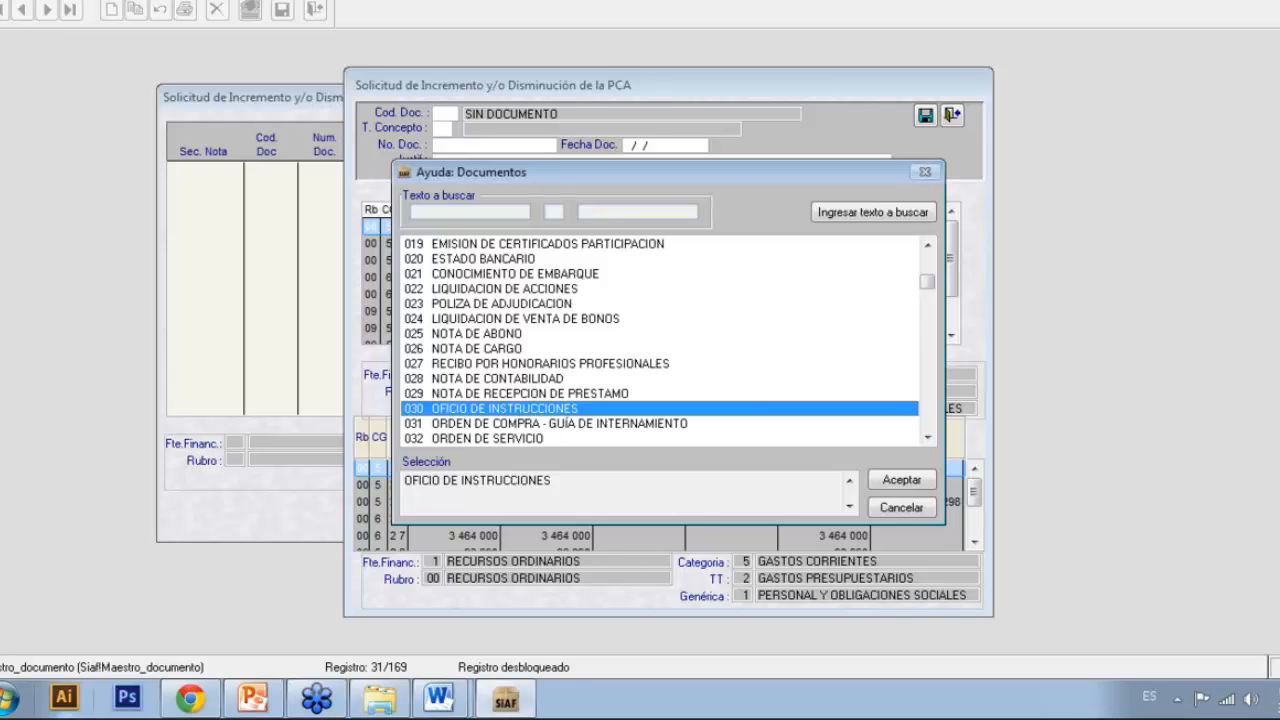
pyautogui.press('Up')
pyautogui.press('Up')
pyautogui.press('Up')
pyautogui.press('Up')
pyautogui.press('Up')
pyautogui.press('Up')
pyautogui.press('Up')
pyautogui.press('Up')
pyautogui.press('Up')
pyautogui.press('Up')
pyautogui.press('Up')
pyautogui.press('Up')
pyautogui.press('Up')
pyautogui.press('Up')
pyautogui.press('Up')
pyautogui.press('Up')
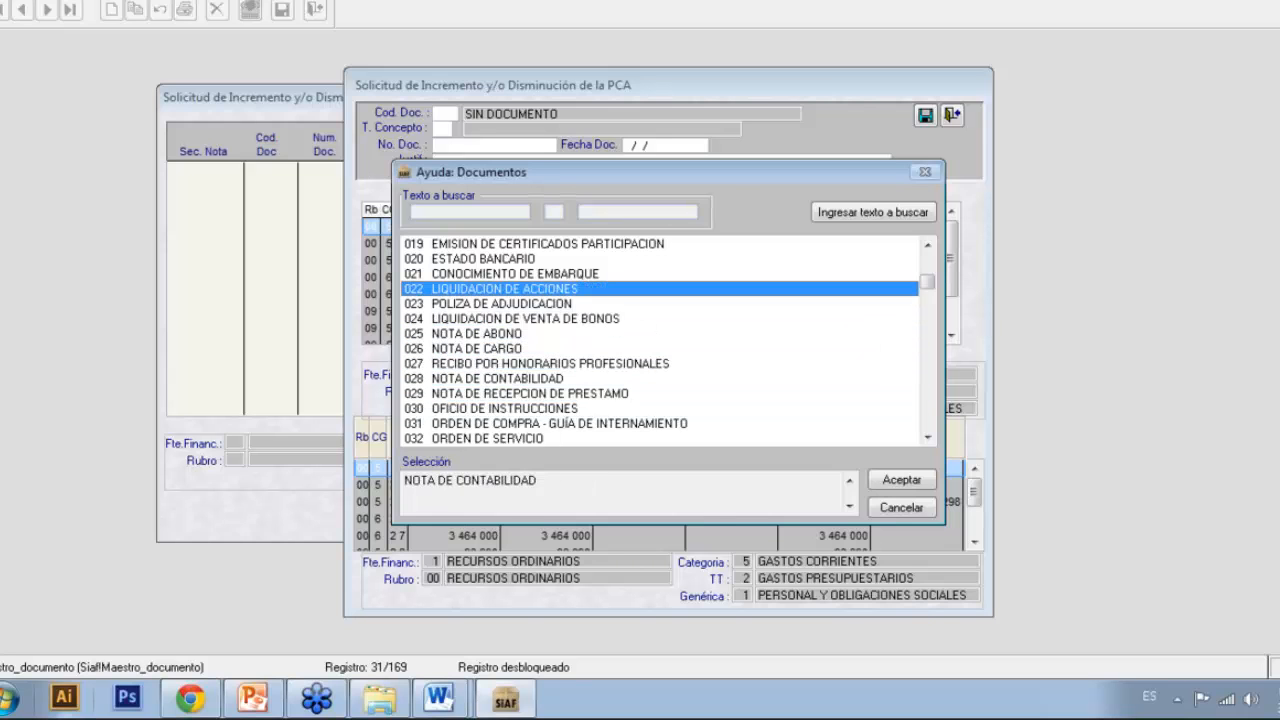
pyautogui.press('Up')
pyautogui.press('Up')
pyautogui.press('Up')
pyautogui.press('Up')
pyautogui.press('Up')
pyautogui.press('Up')
pyautogui.press('Up')
pyautogui.press('Up')
pyautogui.press('Up')
pyautogui.press('Up')
pyautogui.press('Up')
pyautogui.press('Up')
pyautogui.press('Up')
pyautogui.press('Up')
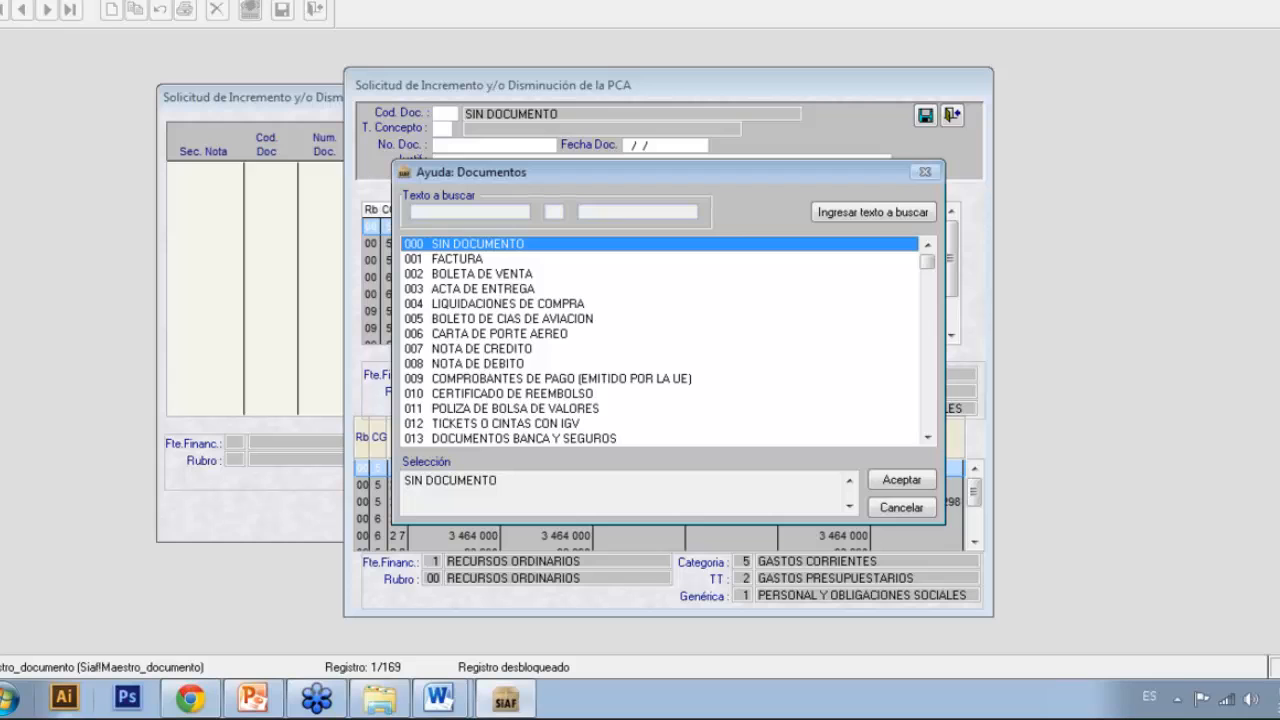
# Step: Set the request's document code to 030 OFICIO DE INSTRUCCIONES and bring up the help list of concept types
pyautogui.click(457, 259)
pyautogui.press('Down')
pyautogui.press('Down')
pyautogui.press('Down')
pyautogui.press('Down')
pyautogui.press('Down')
pyautogui.press('Down')
pyautogui.press('Down')
pyautogui.press('Down')
pyautogui.press('Down')
pyautogui.press('Down')
pyautogui.press('Down')
pyautogui.press('Down')
pyautogui.press('Down')
pyautogui.press('Down')
pyautogui.press('Down')
pyautogui.press('Down')
pyautogui.press('Down')
pyautogui.press('Down')
pyautogui.press('Down')
pyautogui.press('Down')
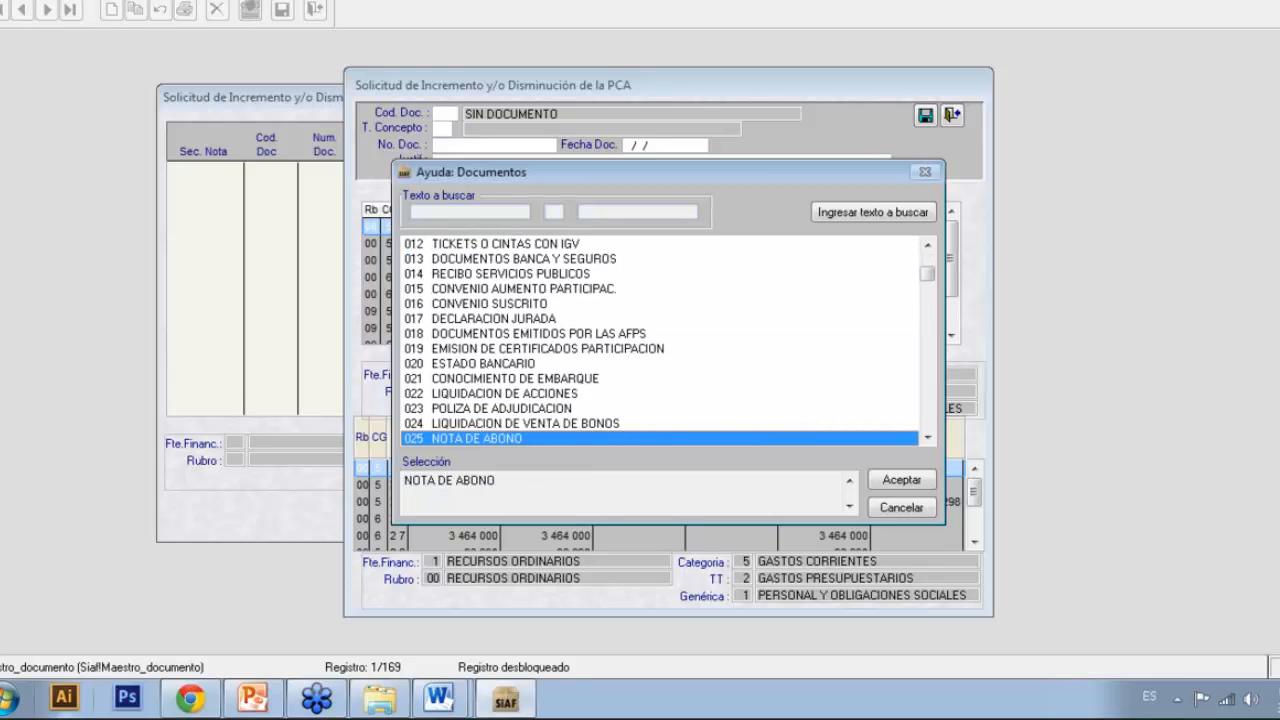
pyautogui.press('Down')
pyautogui.press('Down')
pyautogui.press('Down')
pyautogui.press('Down')
pyautogui.press('Down')
pyautogui.press('Down')
pyautogui.press('Down')
pyautogui.press('Down')
pyautogui.press('Down')
pyautogui.press('Down')
pyautogui.press('Down')
pyautogui.press('Down')
pyautogui.press('Down')
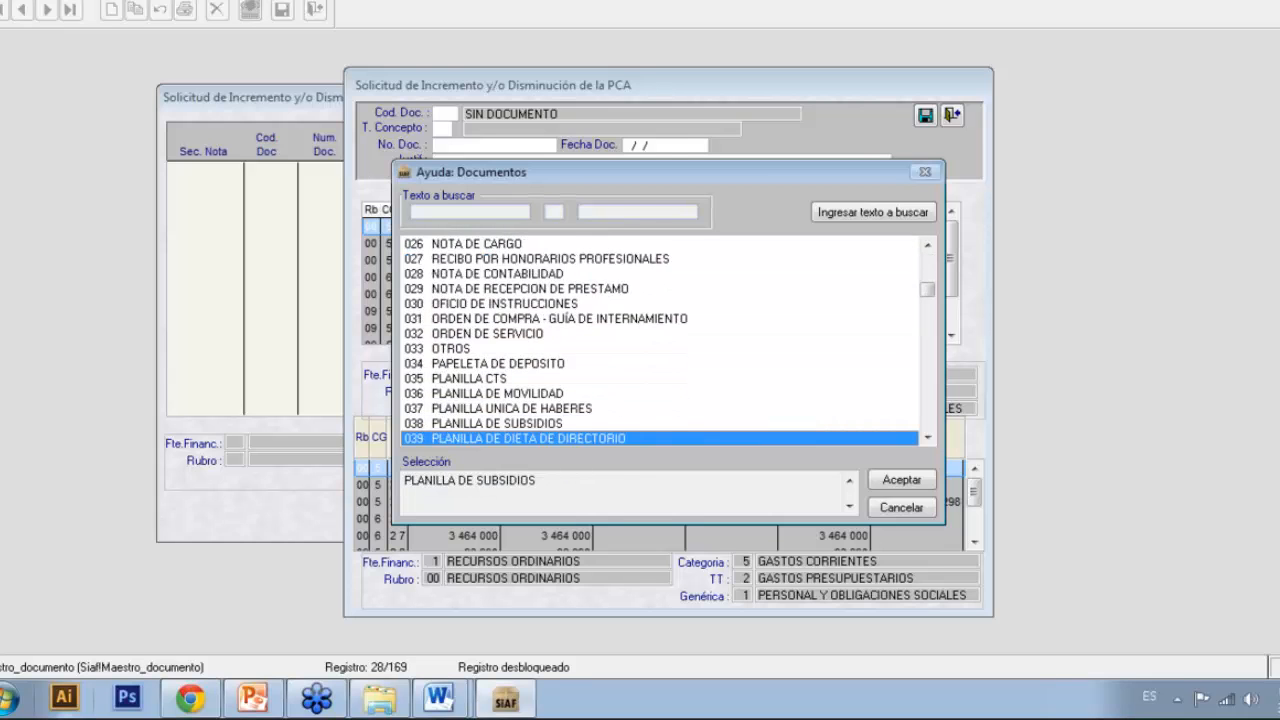
pyautogui.press('Down')
pyautogui.press('Down')
pyautogui.press('Down')
pyautogui.press('Down')
pyautogui.press('Down')
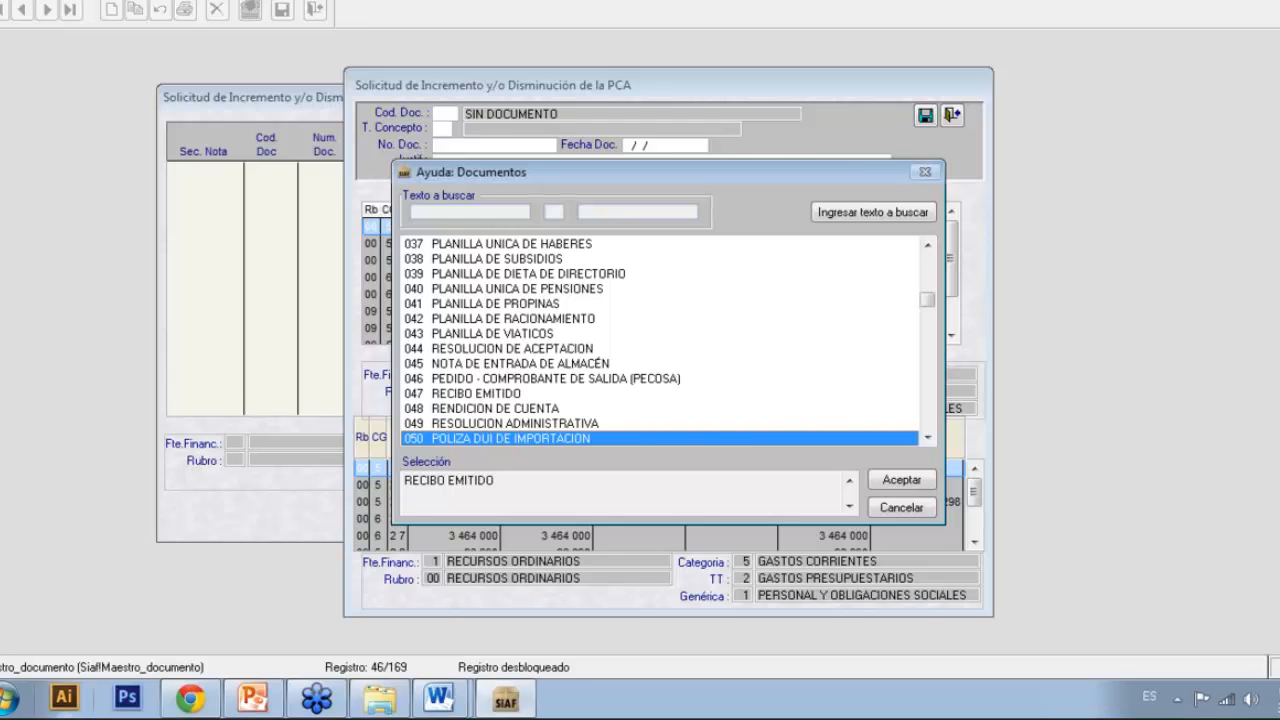
pyautogui.press('Down')
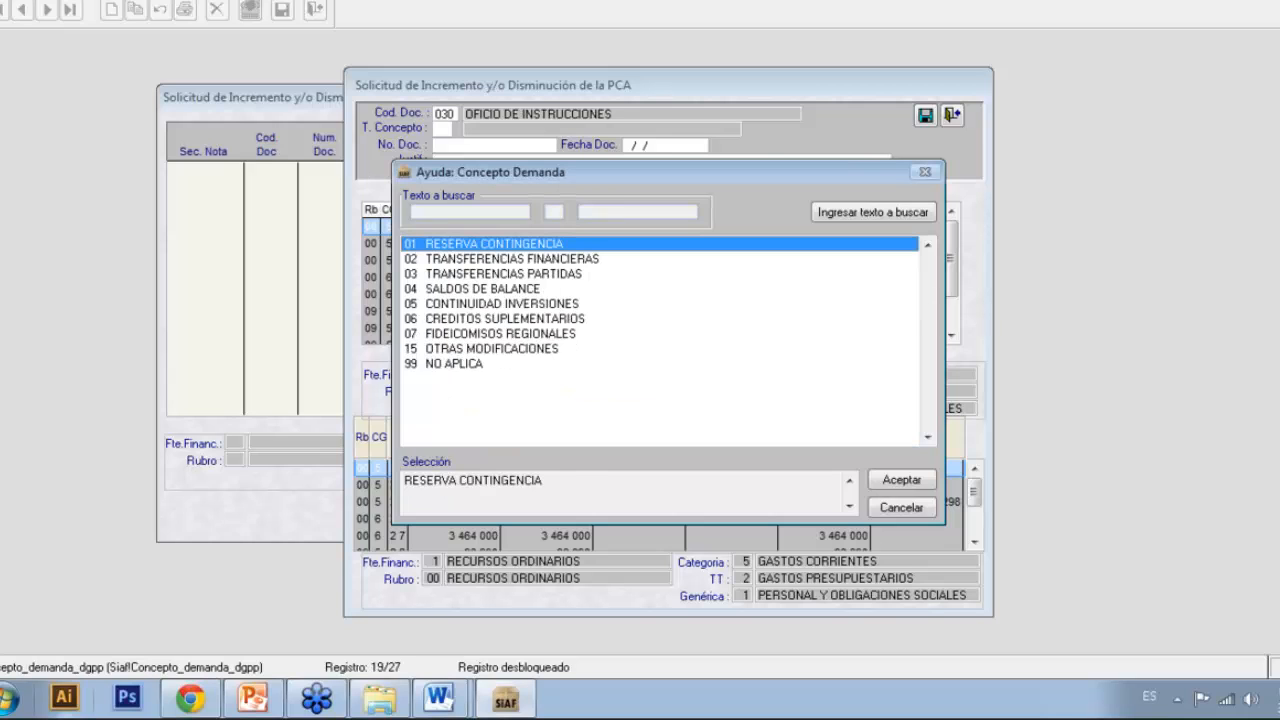
# Step: Review the concept types from RESERVA CONTINGENCIA to NO APLICA, including TRANSFERENCIAS PARTIDAS, CREDITOS SUPLEMENTARIOS and FIDEICOMISOS REGIONALES
pyautogui.press('Down')
pyautogui.press('Down')
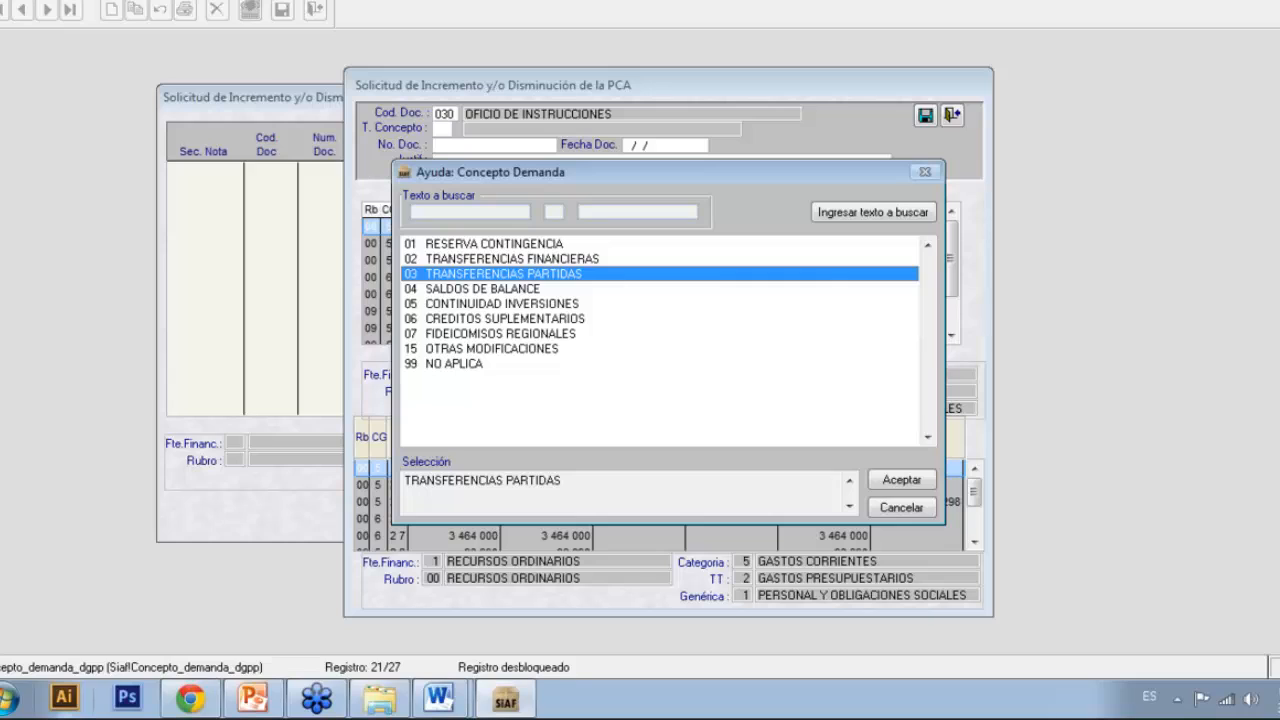
pyautogui.press('Up')
pyautogui.press('Up')
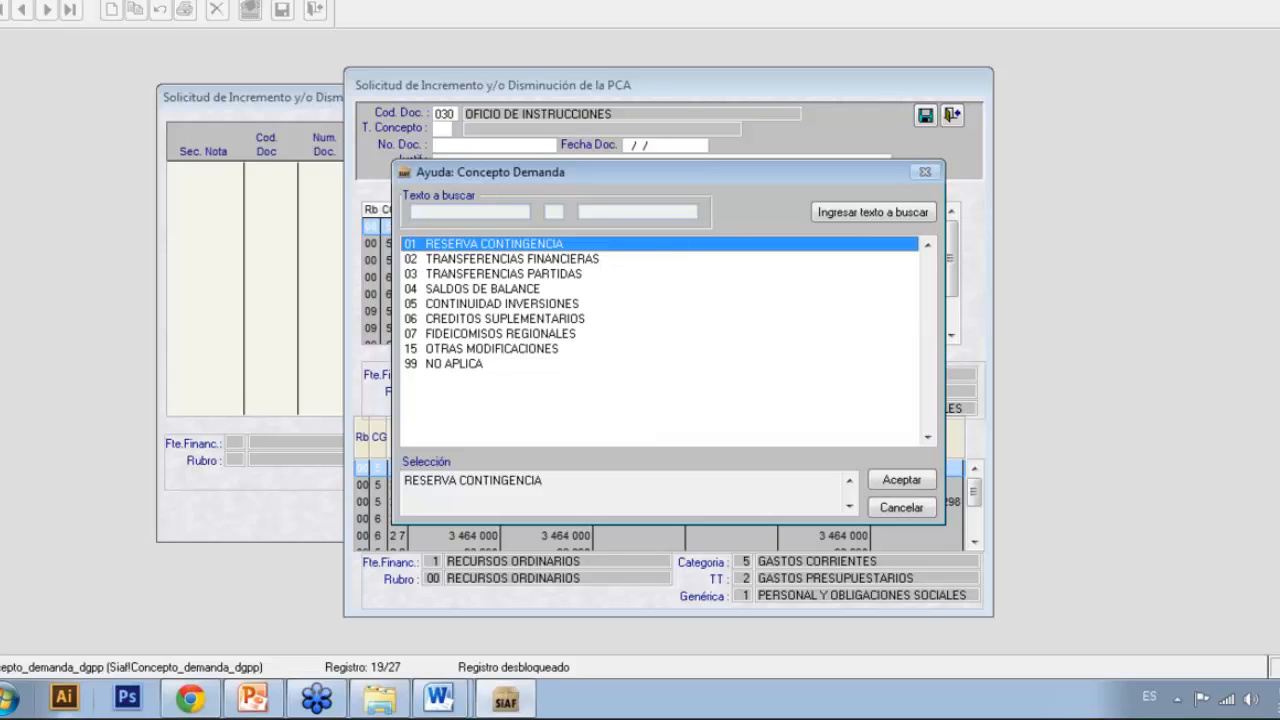
pyautogui.click(512, 259)
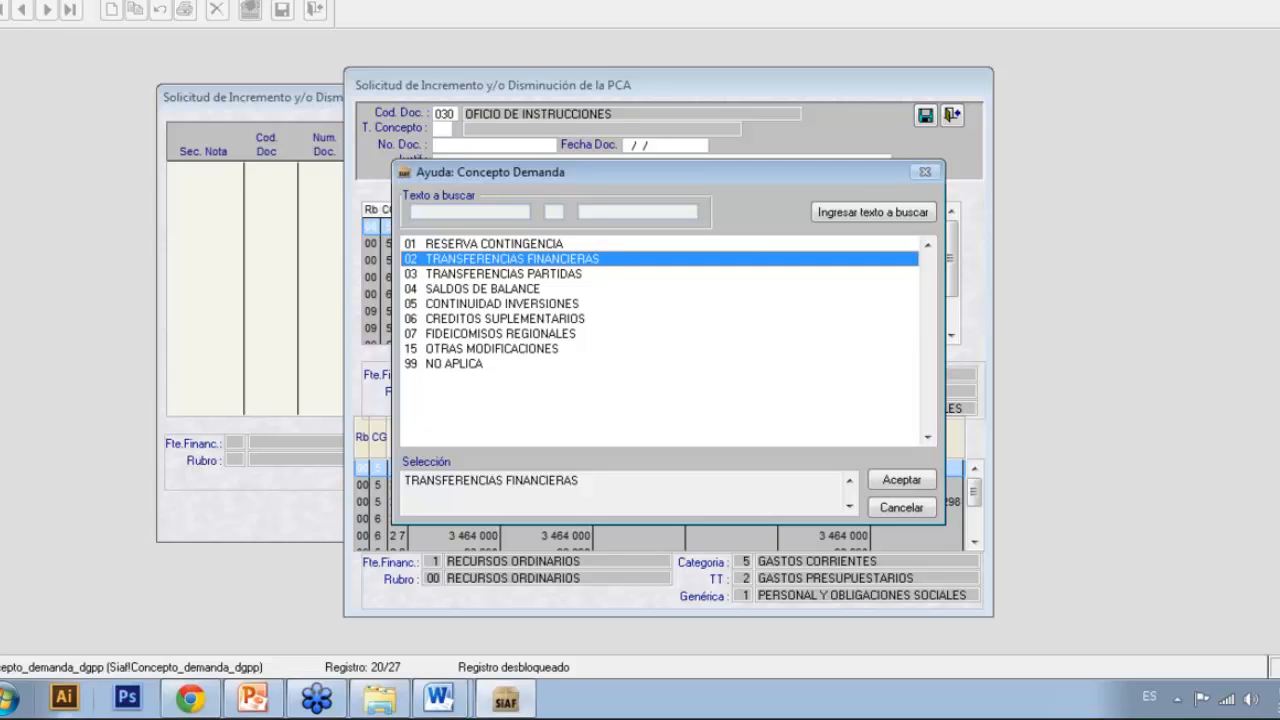
pyautogui.click(503, 274)
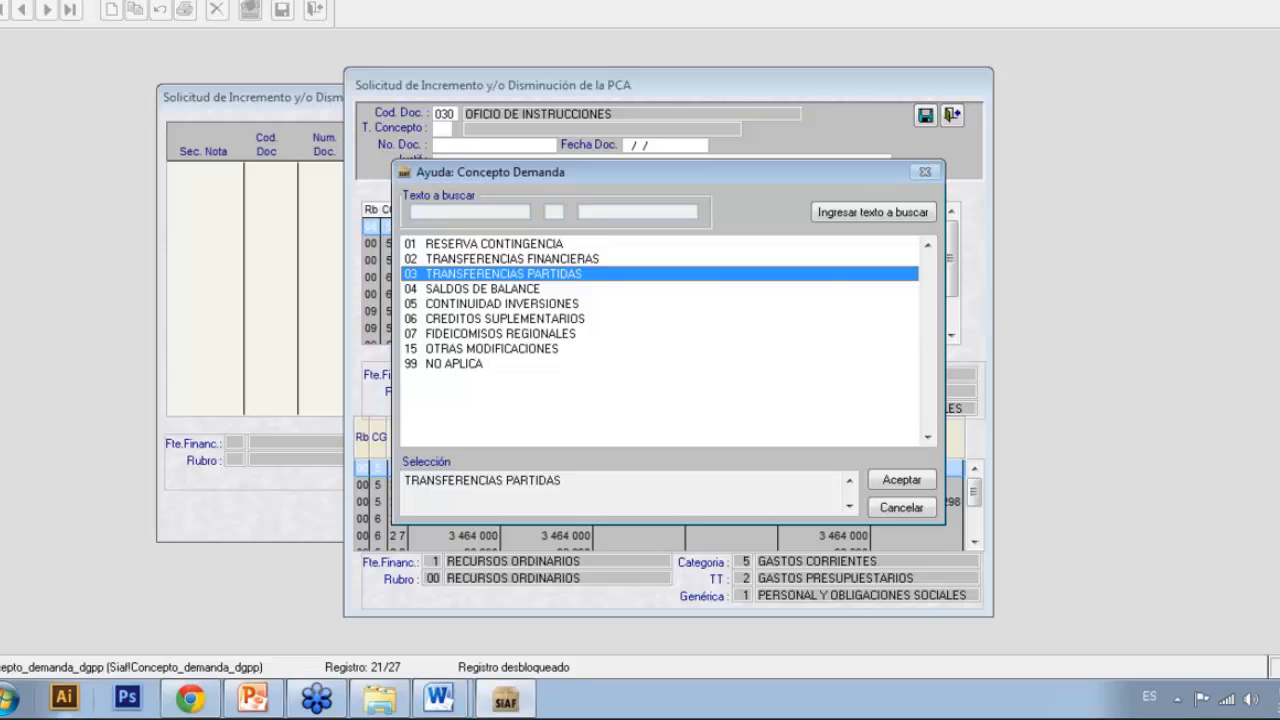
pyautogui.click(482, 289)
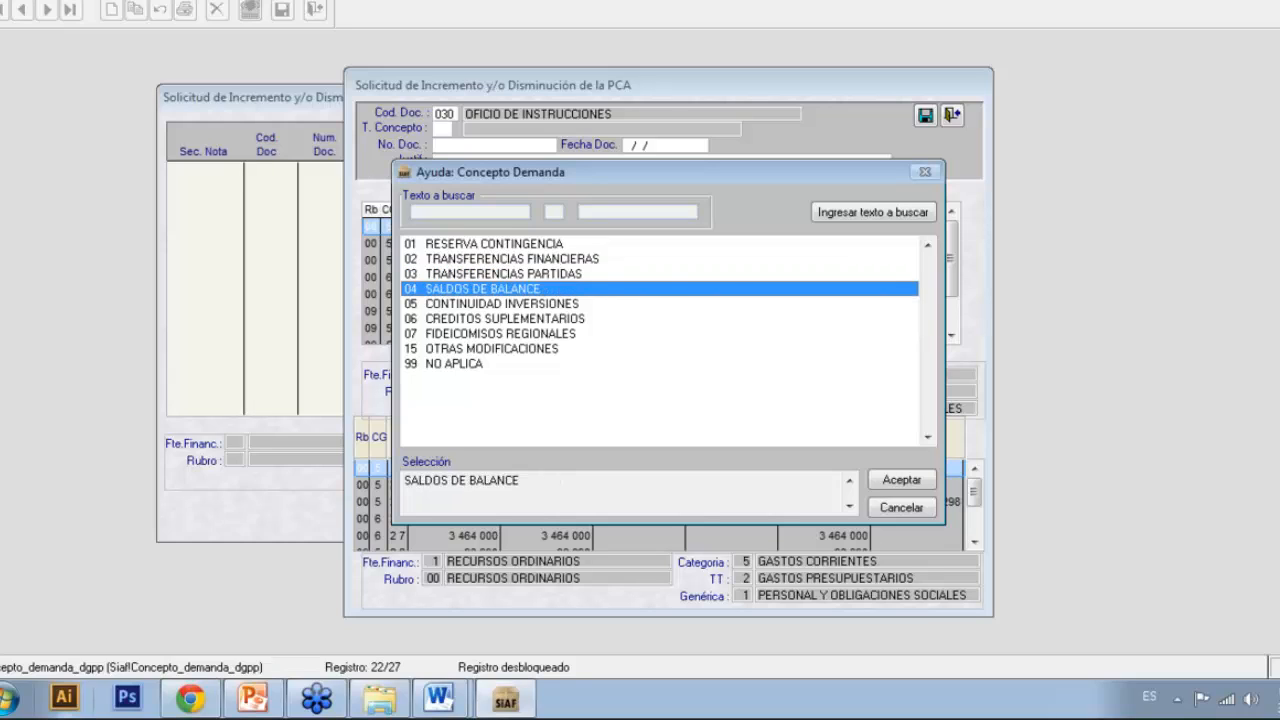
pyautogui.press('Down')
pyautogui.press('Down')
pyautogui.press('Down')
pyautogui.press('Down')
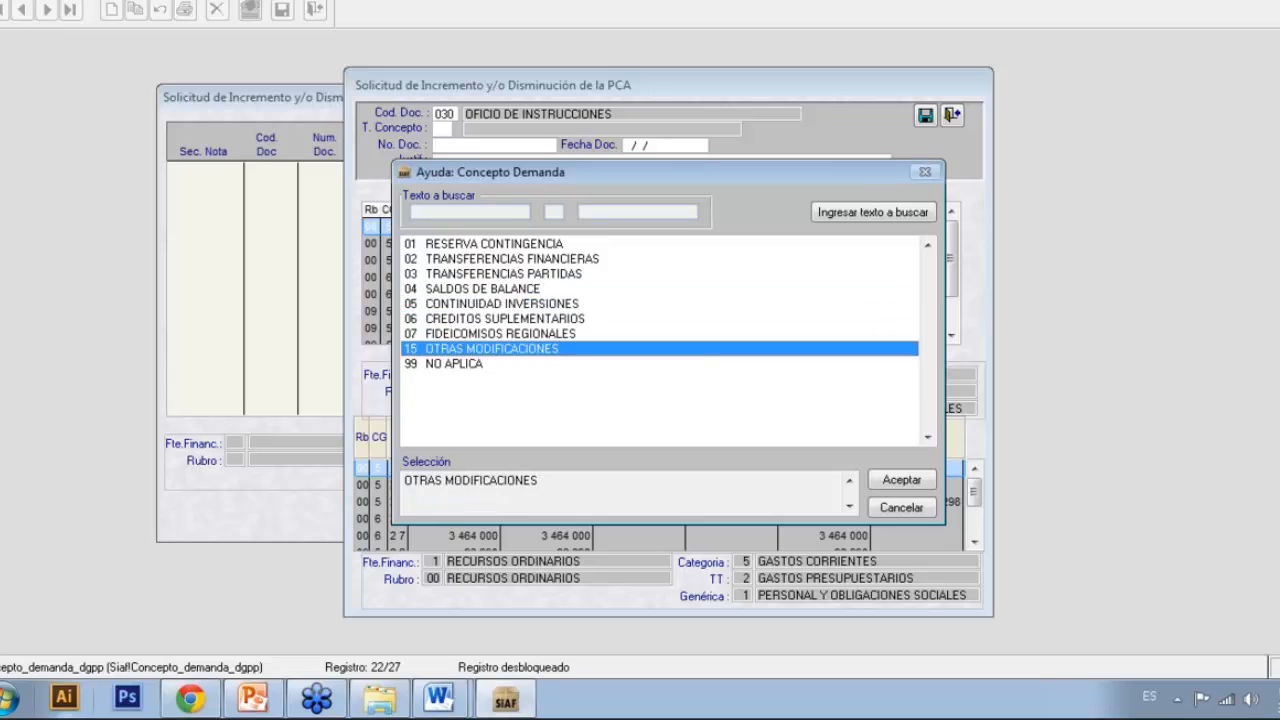
pyautogui.press('Down')
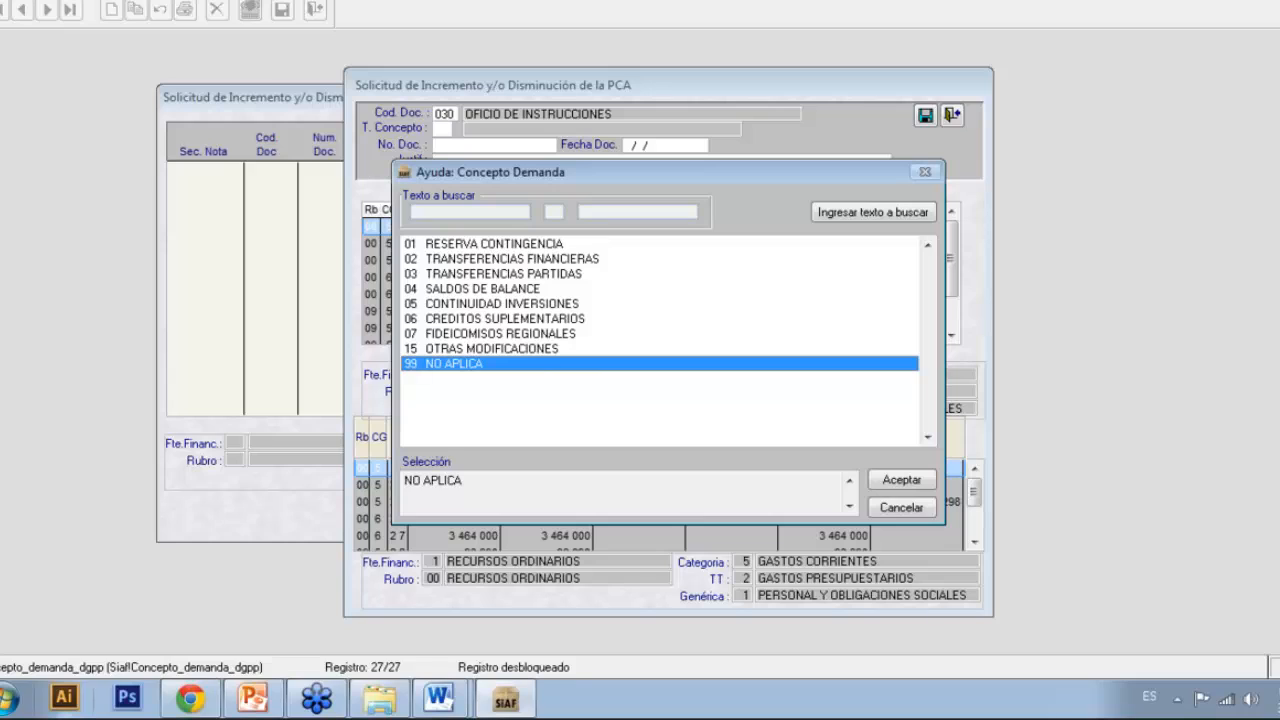
pyautogui.press('Up')
pyautogui.press('Up')
pyautogui.press('Up')
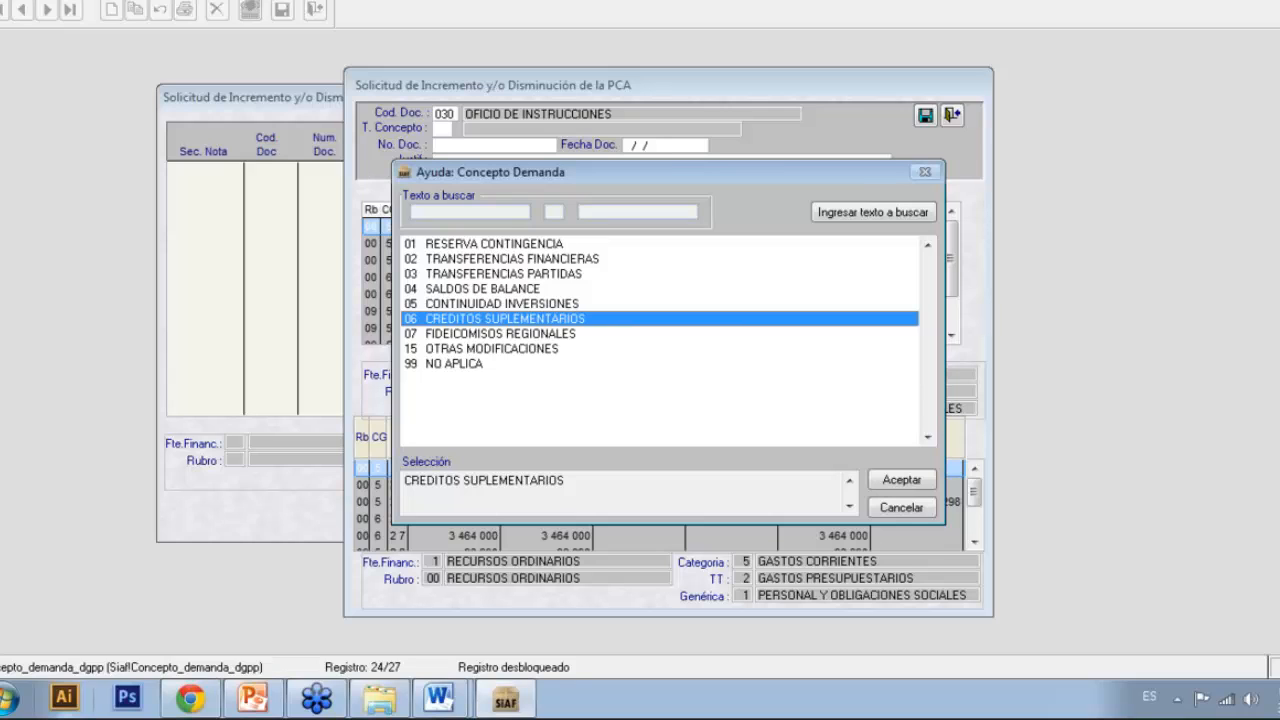
pyautogui.press('Down')
pyautogui.press('Down')
pyautogui.press('Up')
pyautogui.press('Up')
pyautogui.press('Down')
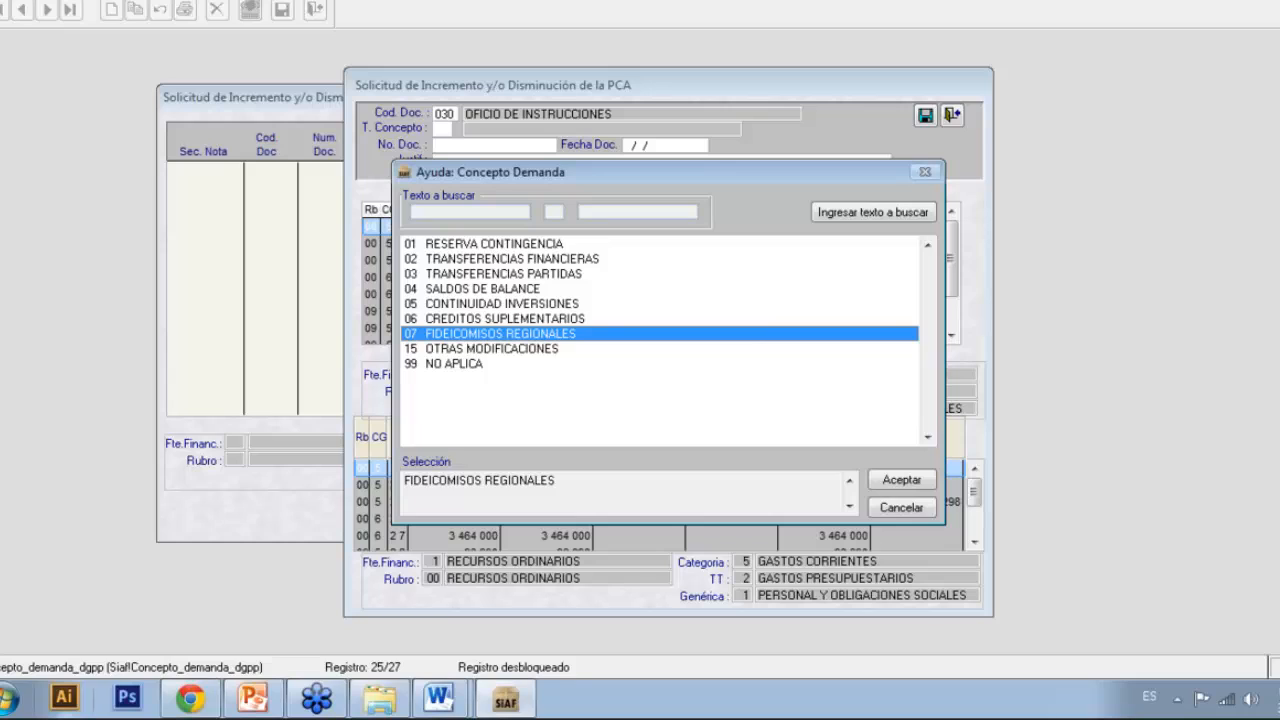
# Step: Set the request's concept type to 04 SALDOS DE BALANCE
pyautogui.press('Up')
pyautogui.press('Up')
pyautogui.press('Up')
pyautogui.press('Up')
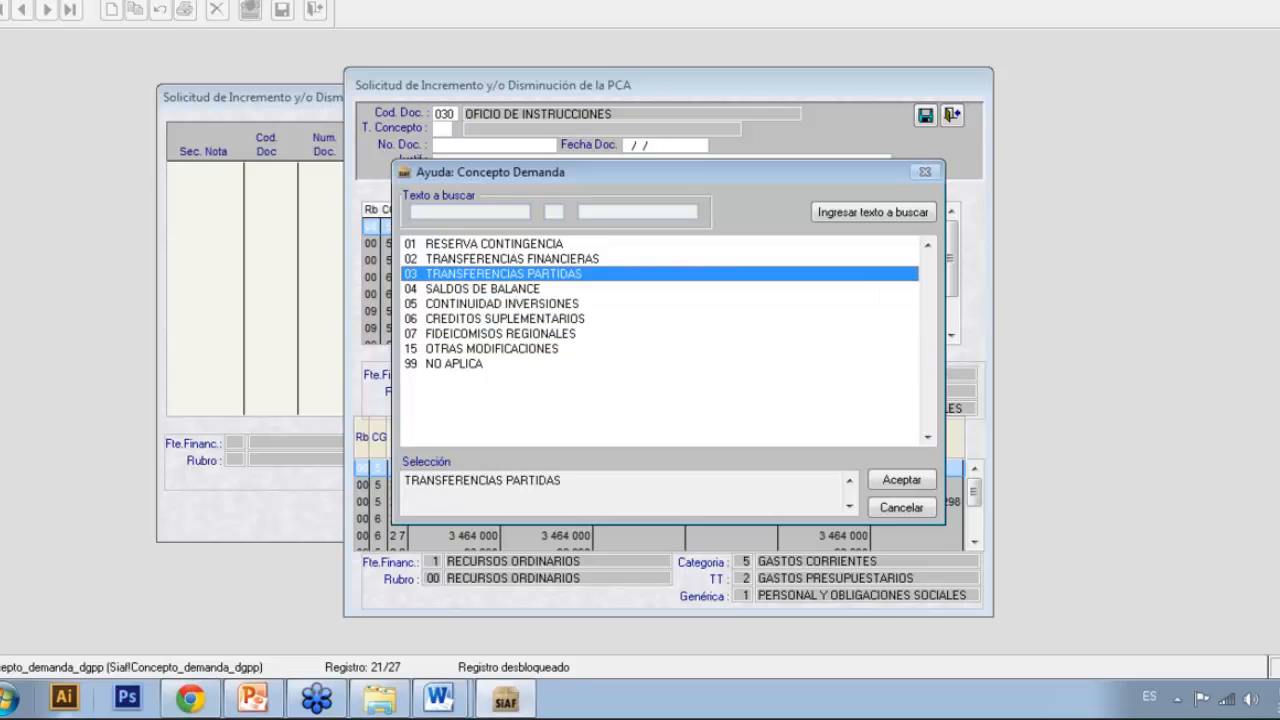
pyautogui.press('Down')
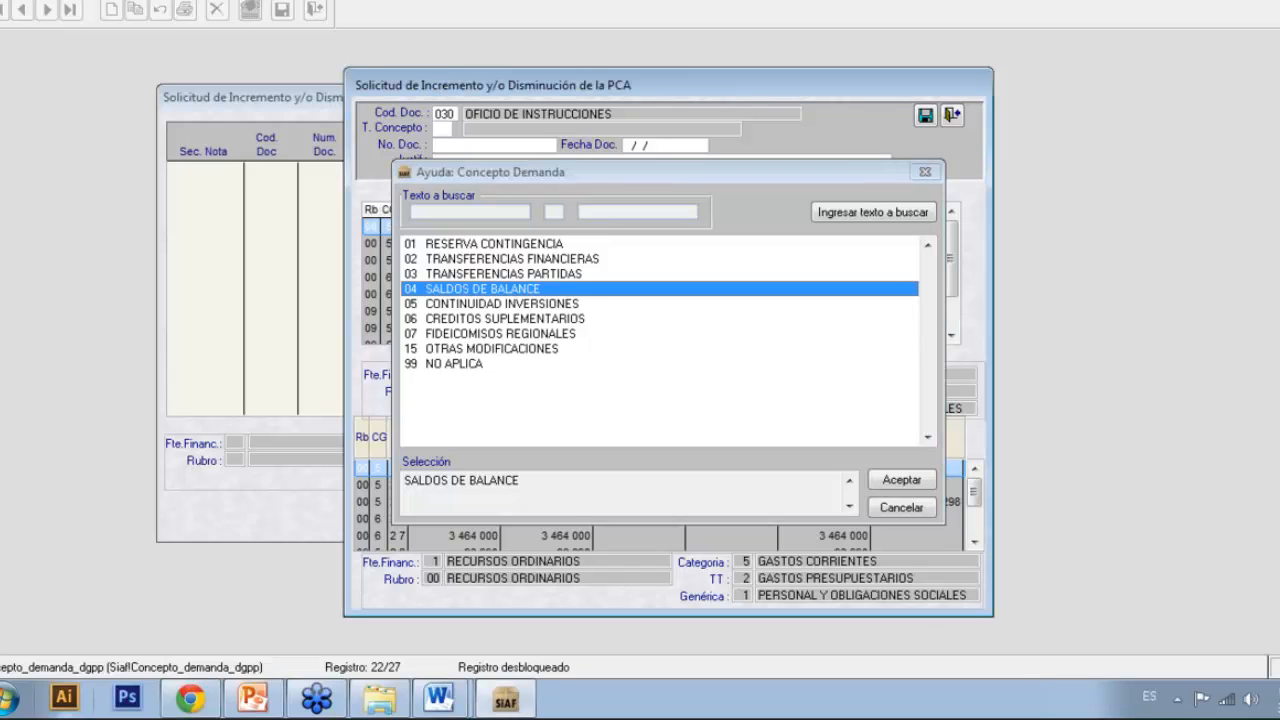
pyautogui.press('Return')
# Step: Fill in the request's document number 045 2013, document date 05/01/2013 and justification "EJECUTAR PROYECTOS........."
pyautogui.write('045')
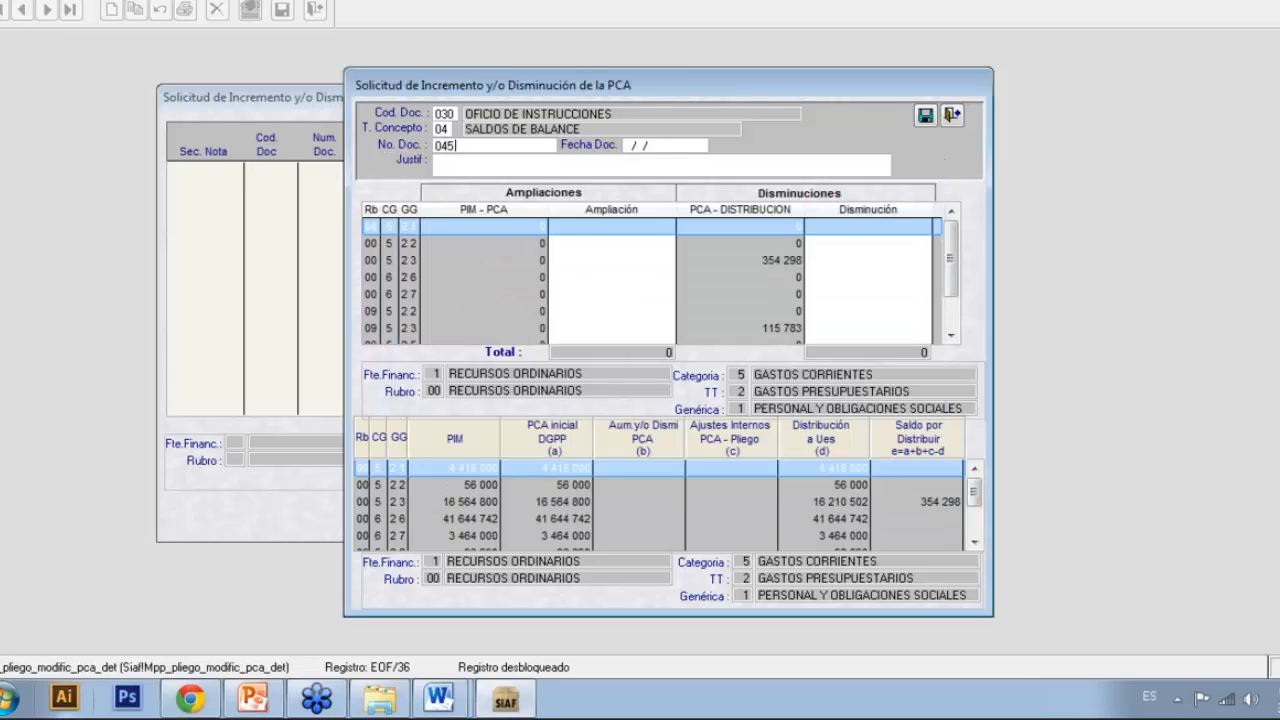
pyautogui.write(' 2013')
pyautogui.press('Tab')
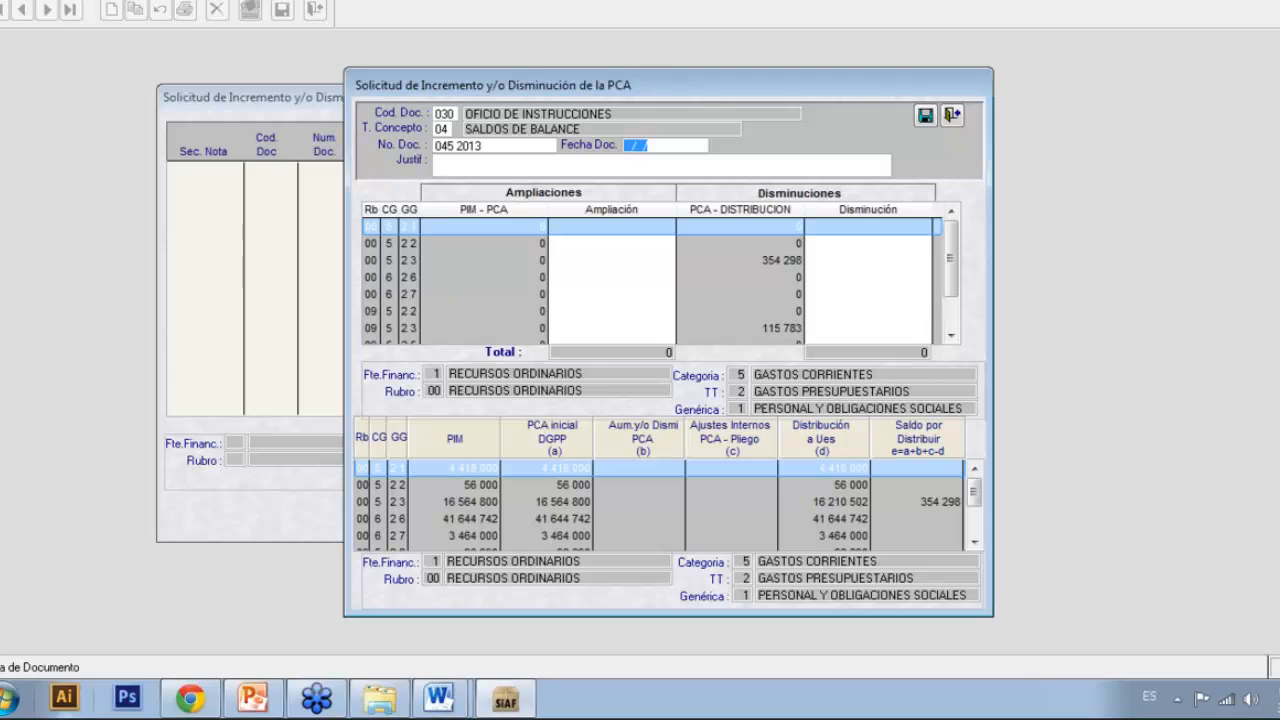
pyautogui.write('05/01/2013')
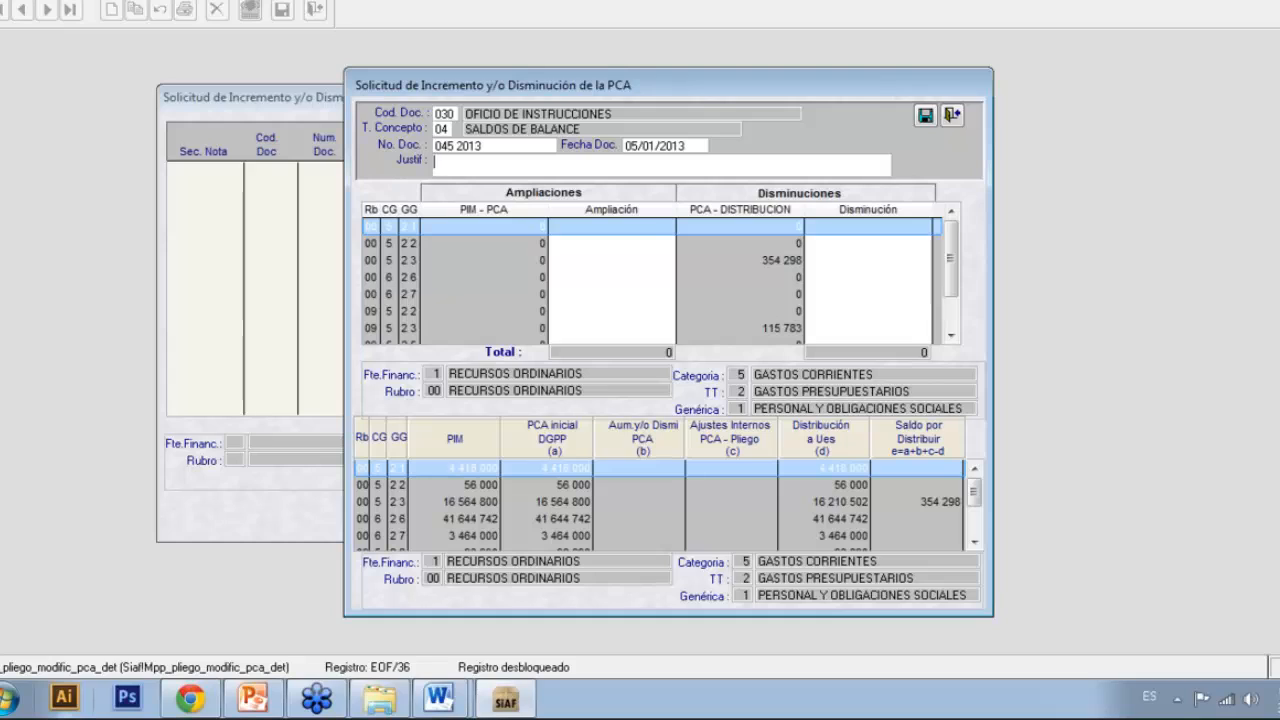
pyautogui.write('EJECUTAR')
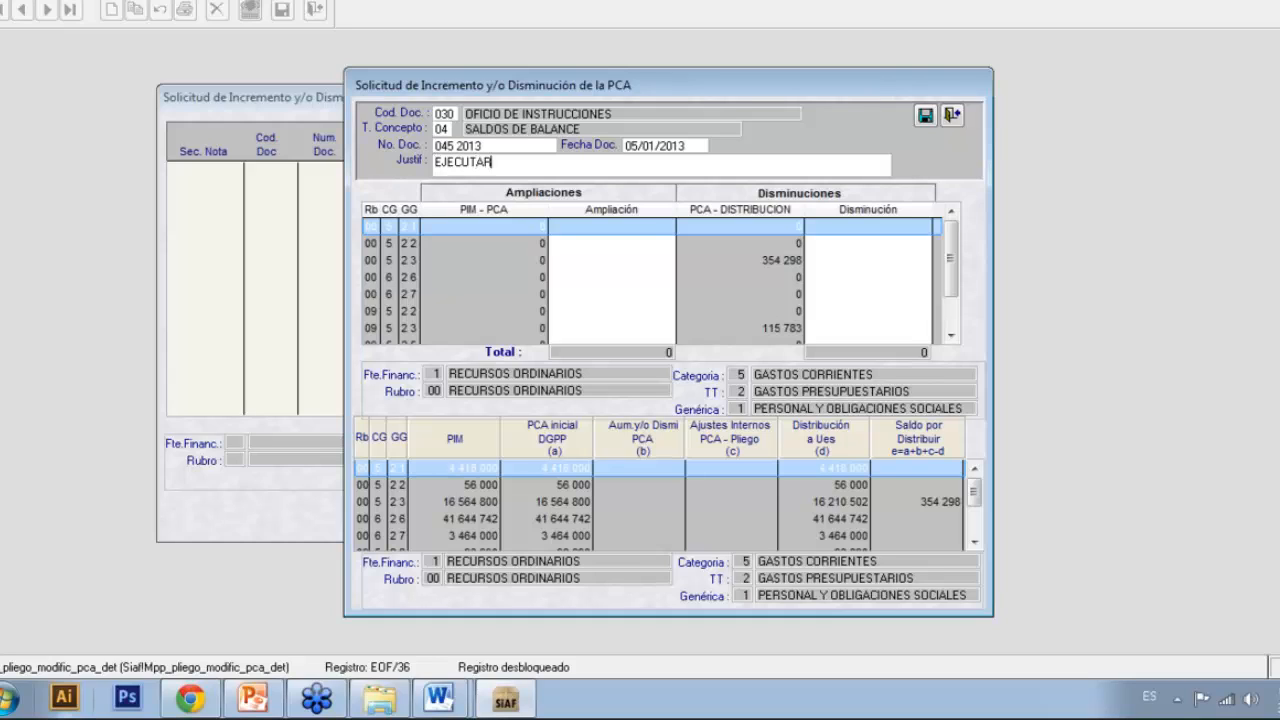
pyautogui.write(' PROYECTOS.........')
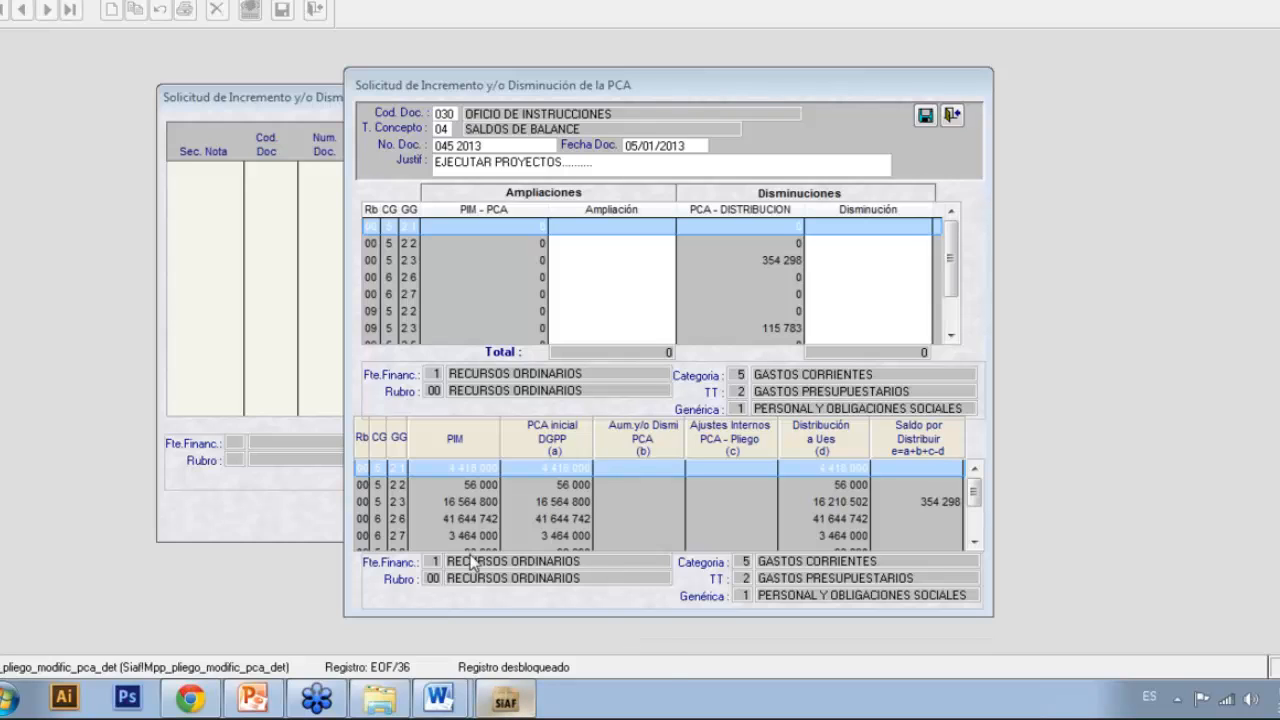
# Step: Examine the PIM-PCA and PCA-DISTRIBUCION balances across the request's rows, from rubro 00 RECURSOS ORDINARIOS to rubro 09 RECURSOS DIRECTAMENTE RECAUDADOS
pyautogui.click(629, 262)
pyautogui.press('Up')
pyautogui.press('Up')
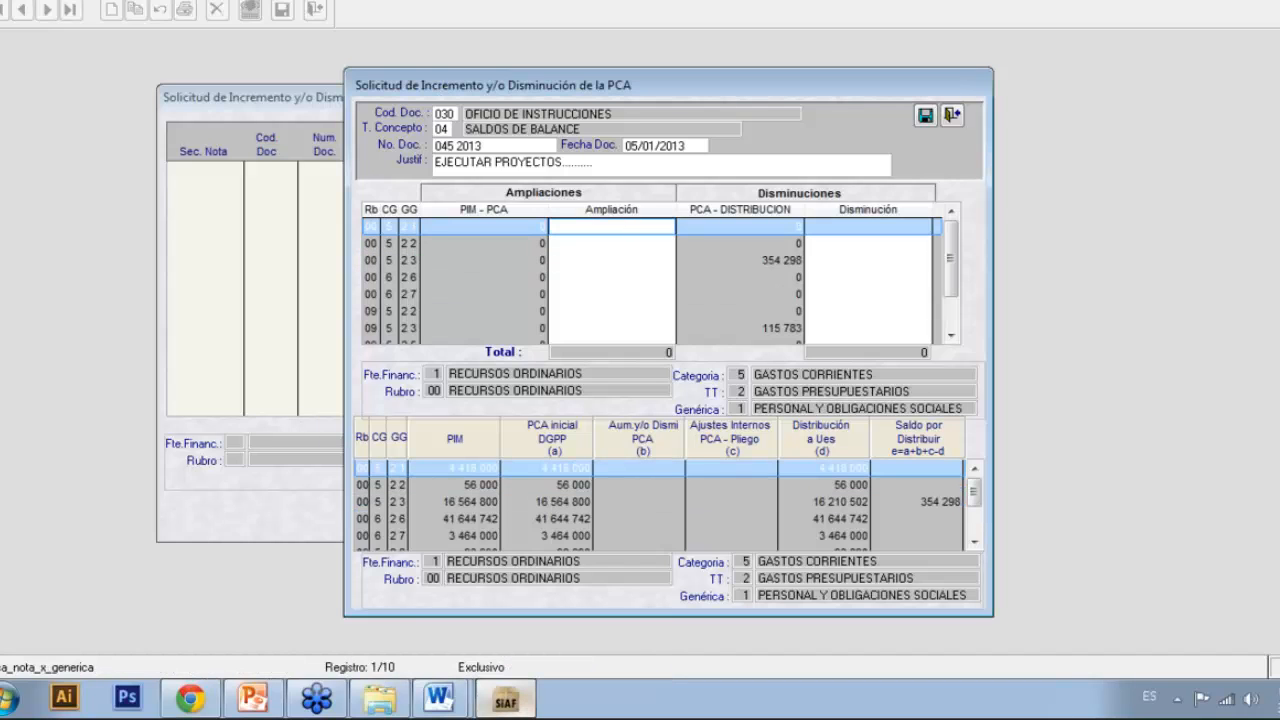
pyautogui.doubleClick(628, 226)
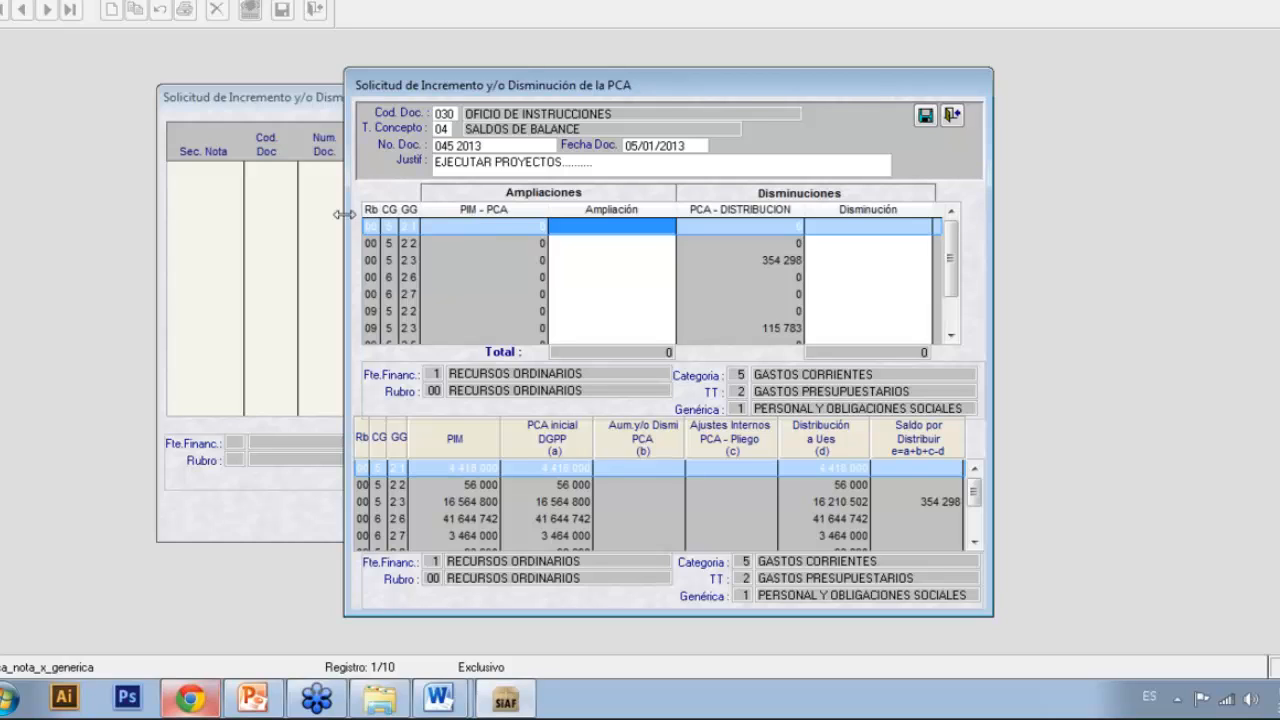
pyautogui.click(509, 241)
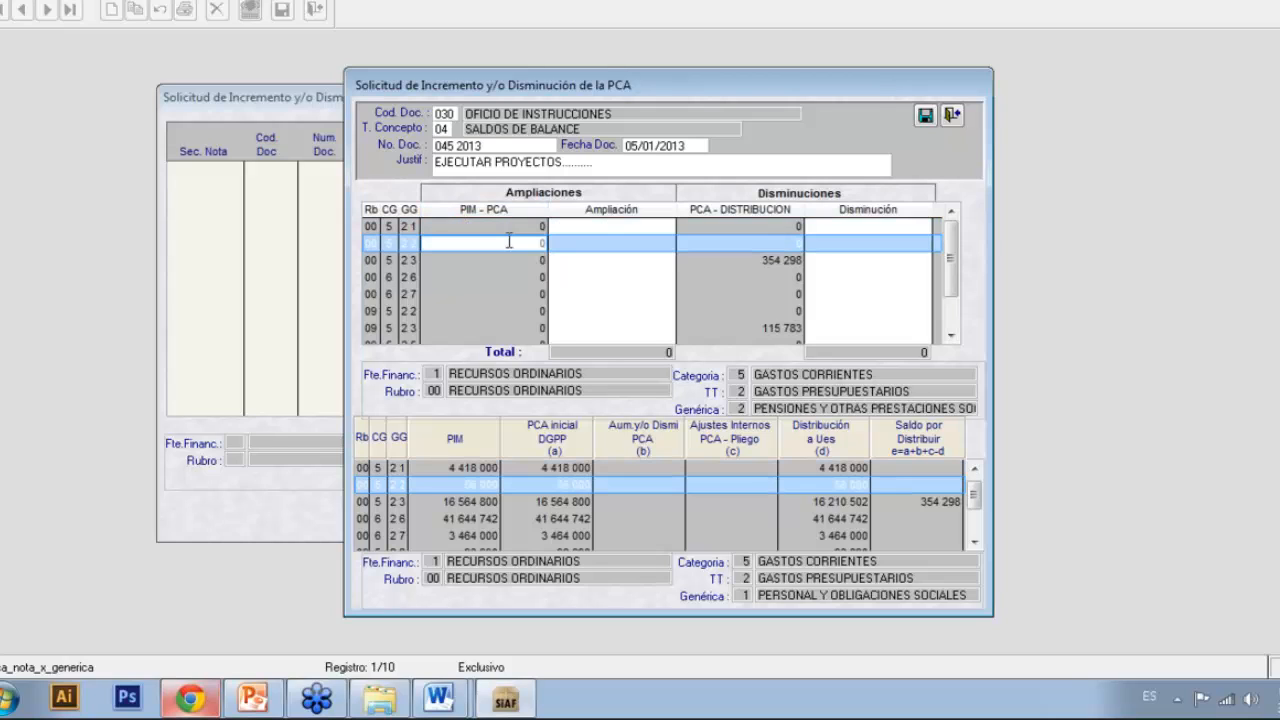
pyautogui.press('Up')
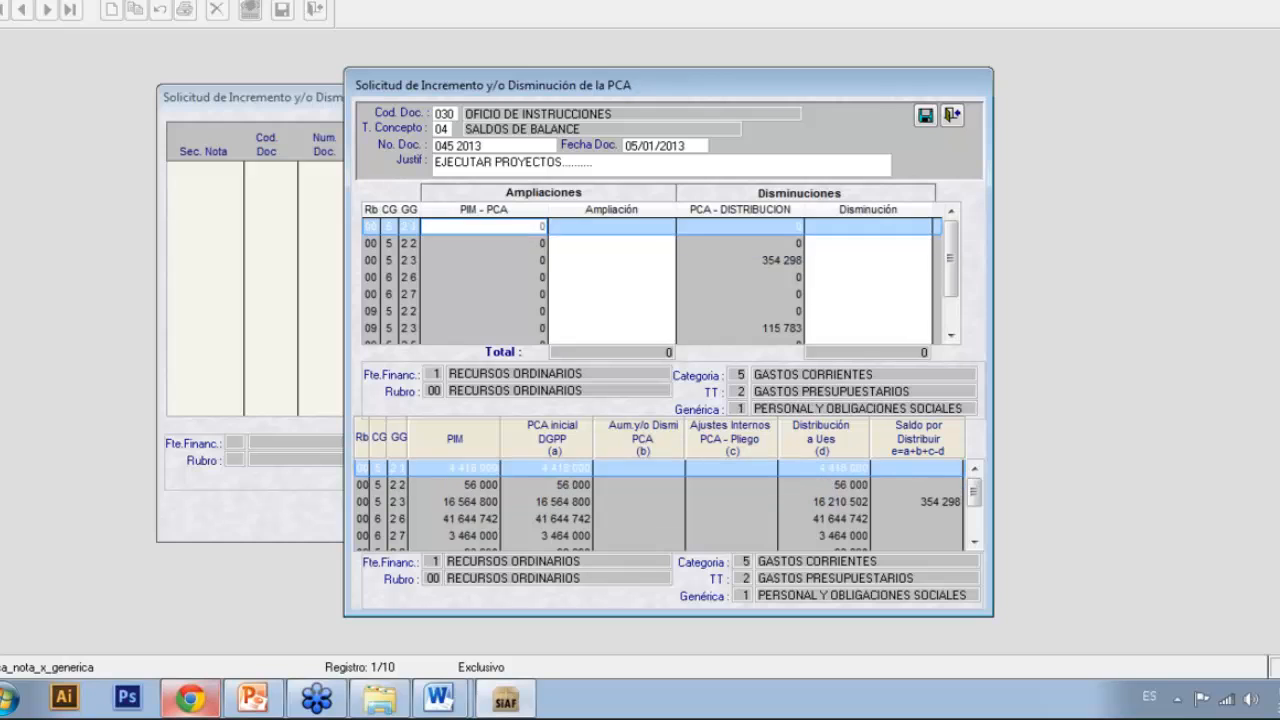
pyautogui.press('Down')
pyautogui.press('Down')
pyautogui.press('Down')
pyautogui.press('Down')
pyautogui.press('Down')
pyautogui.press('Down')
pyautogui.press('Down')
pyautogui.press('Down')
pyautogui.press('Down')
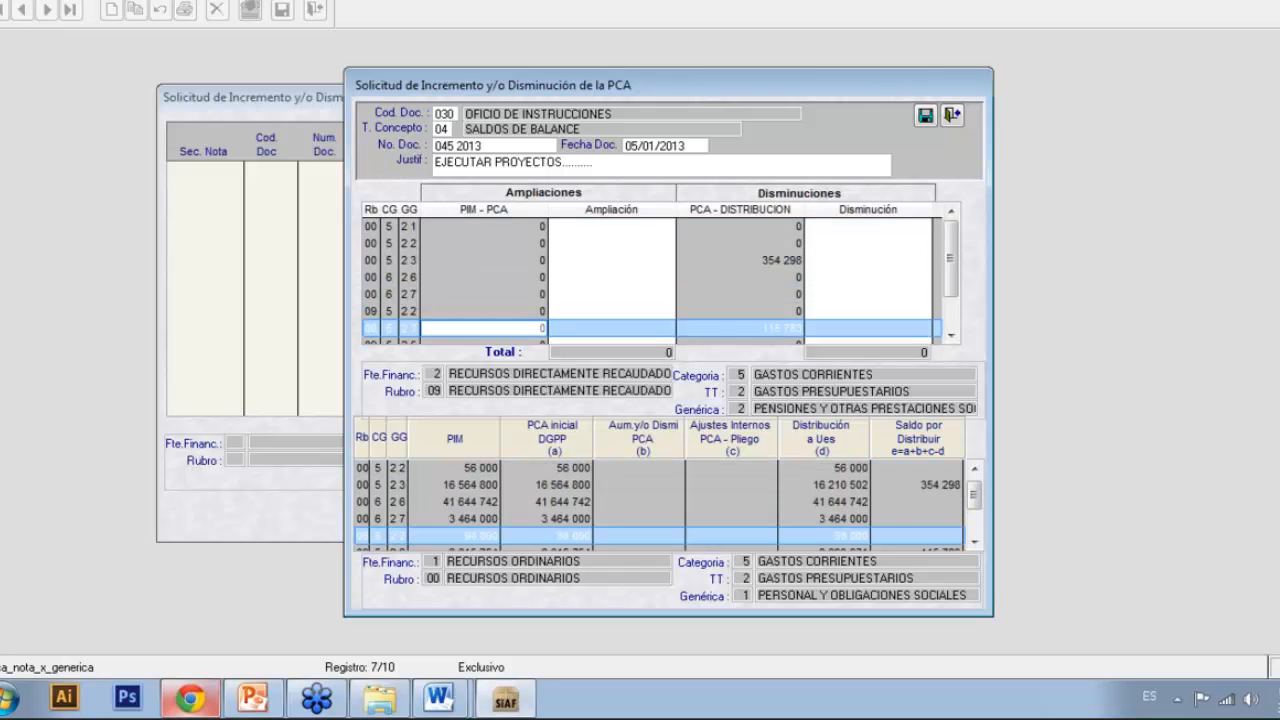
pyautogui.press('Up')
pyautogui.press('Up')
pyautogui.press('Up')
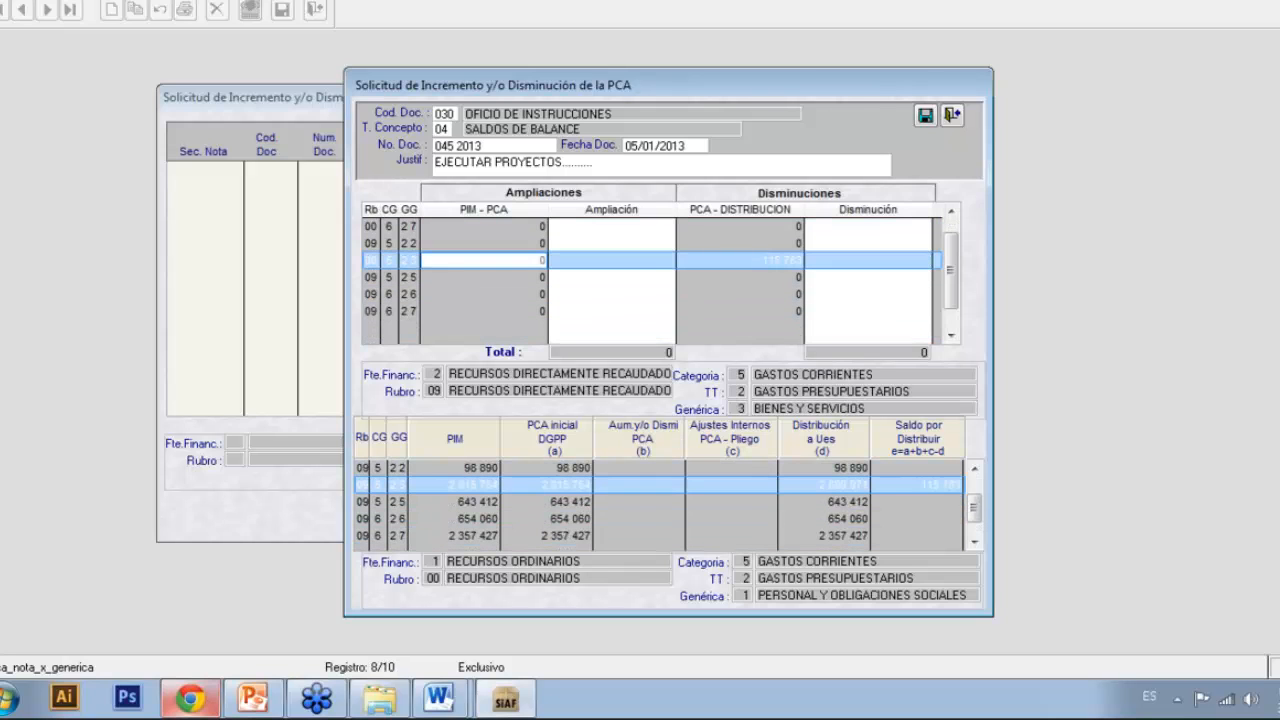
pyautogui.press('Up')
pyautogui.press('Up')
pyautogui.press('Up')
pyautogui.press('Up')
pyautogui.press('Up')
pyautogui.press('Up')
pyautogui.press('Up')
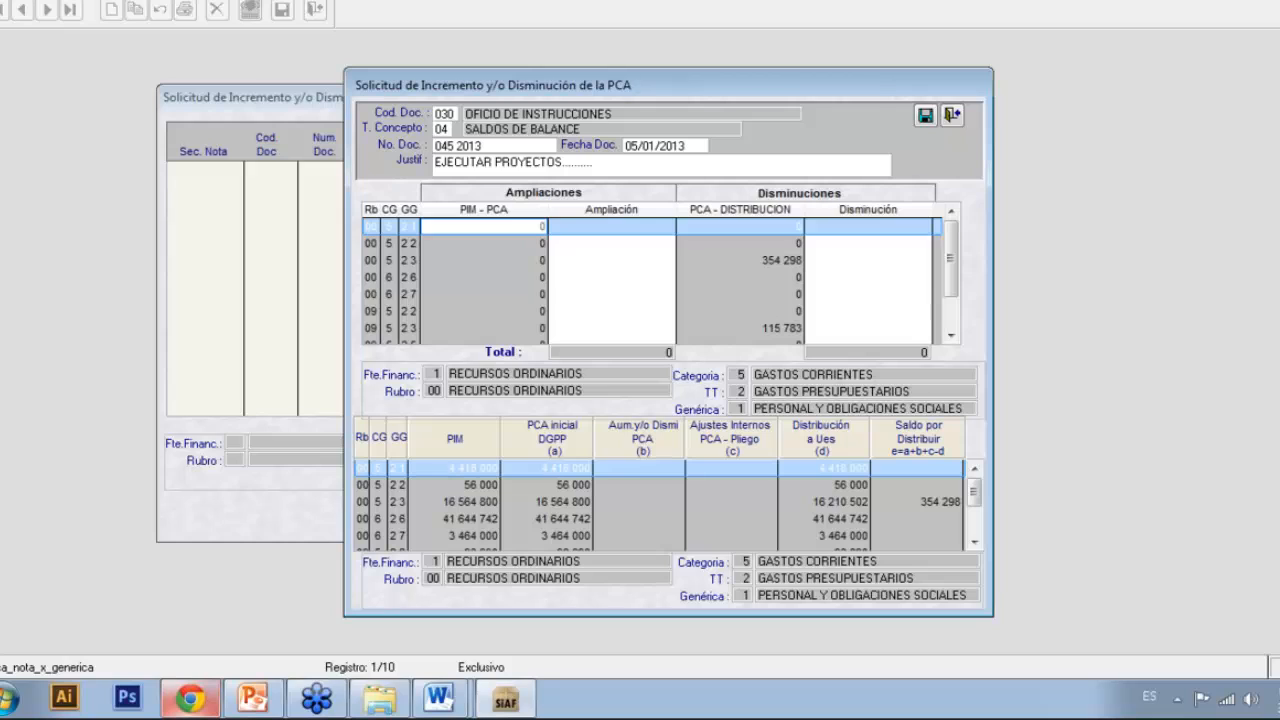
# Step: Try to enter an Ampliación amount for rubro 00, generic 2 1 PERSONAL Y OBLIGACIONES SOCIALES
pyautogui.click(612, 227)
pyautogui.press('Down')
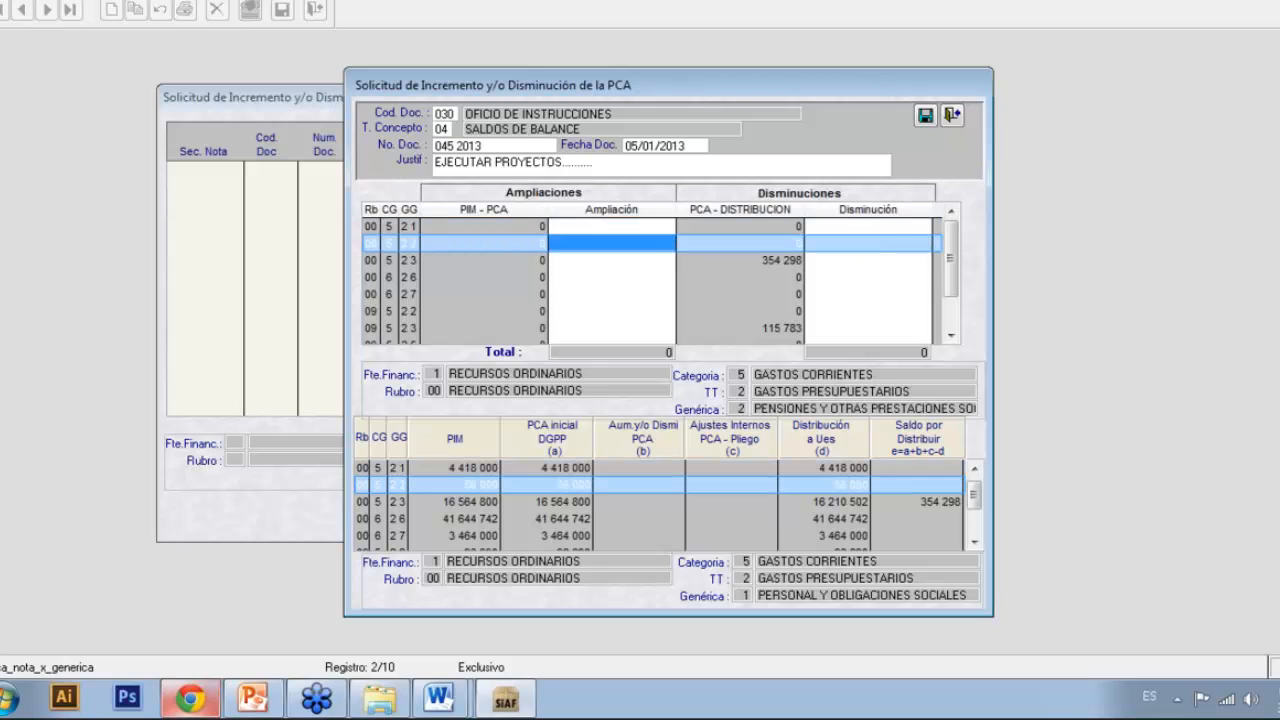
pyautogui.press('Up')
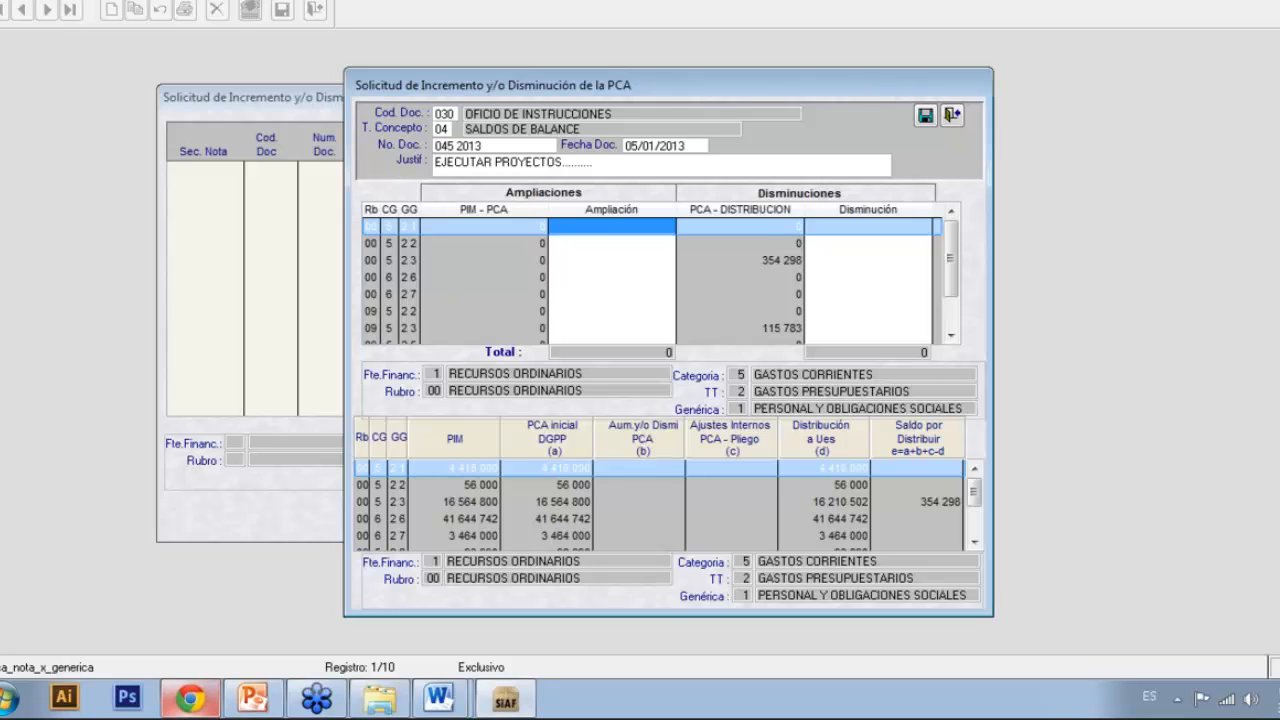
pyautogui.write('4')
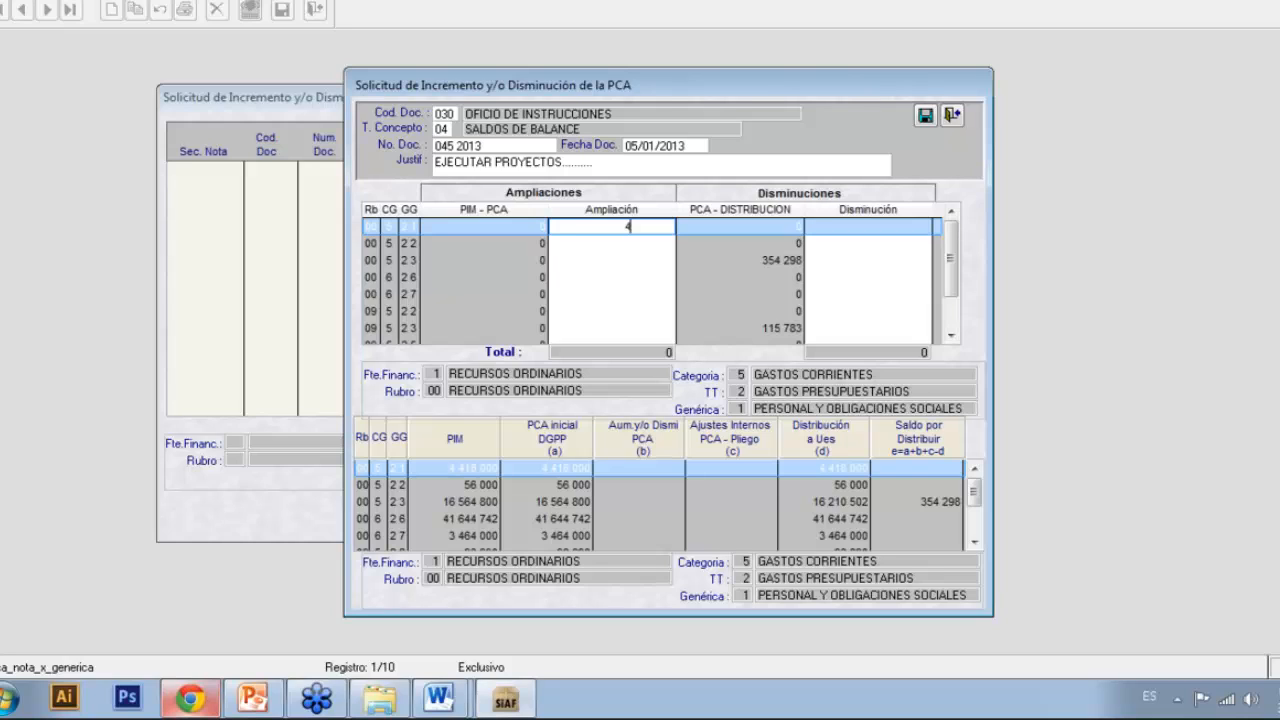
pyautogui.write('5')
pyautogui.press('Return')
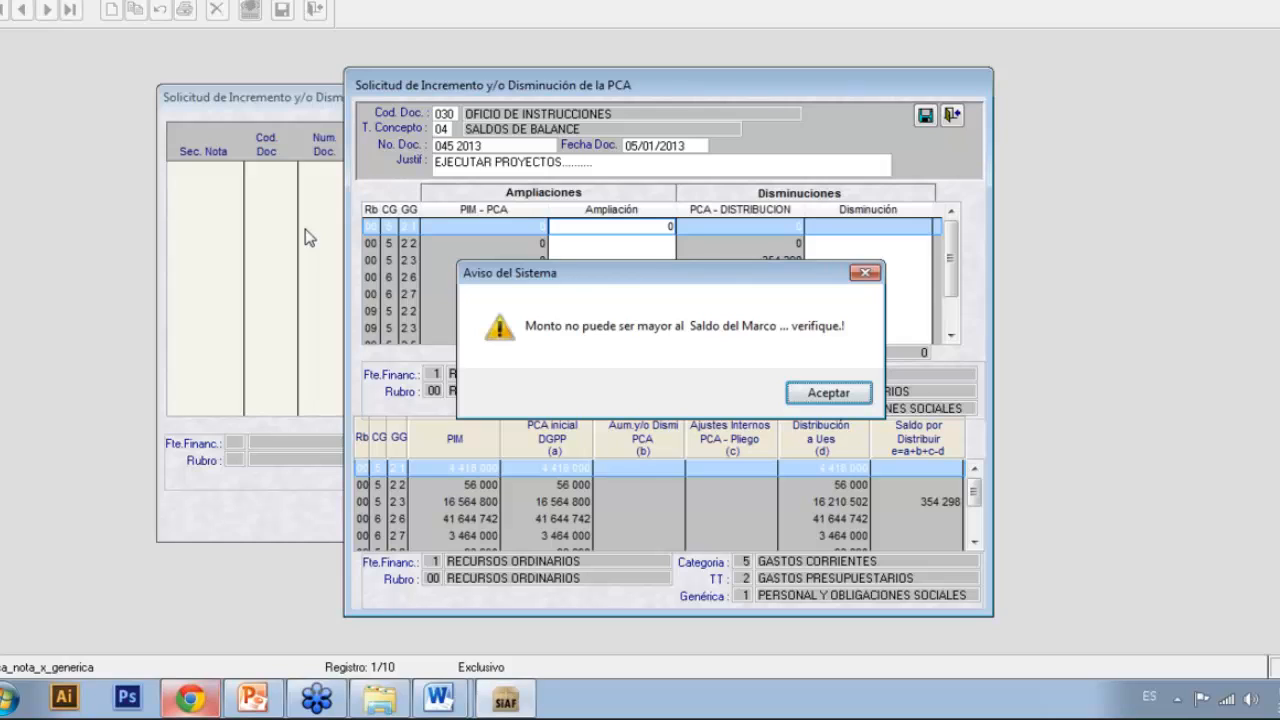
pyautogui.click(828, 393)
# Step: Enter a Disminución of 200 000 for rubro 00, generic 2 3 BIENES Y SERVICIOS, and save the request
pyautogui.click(867, 260)
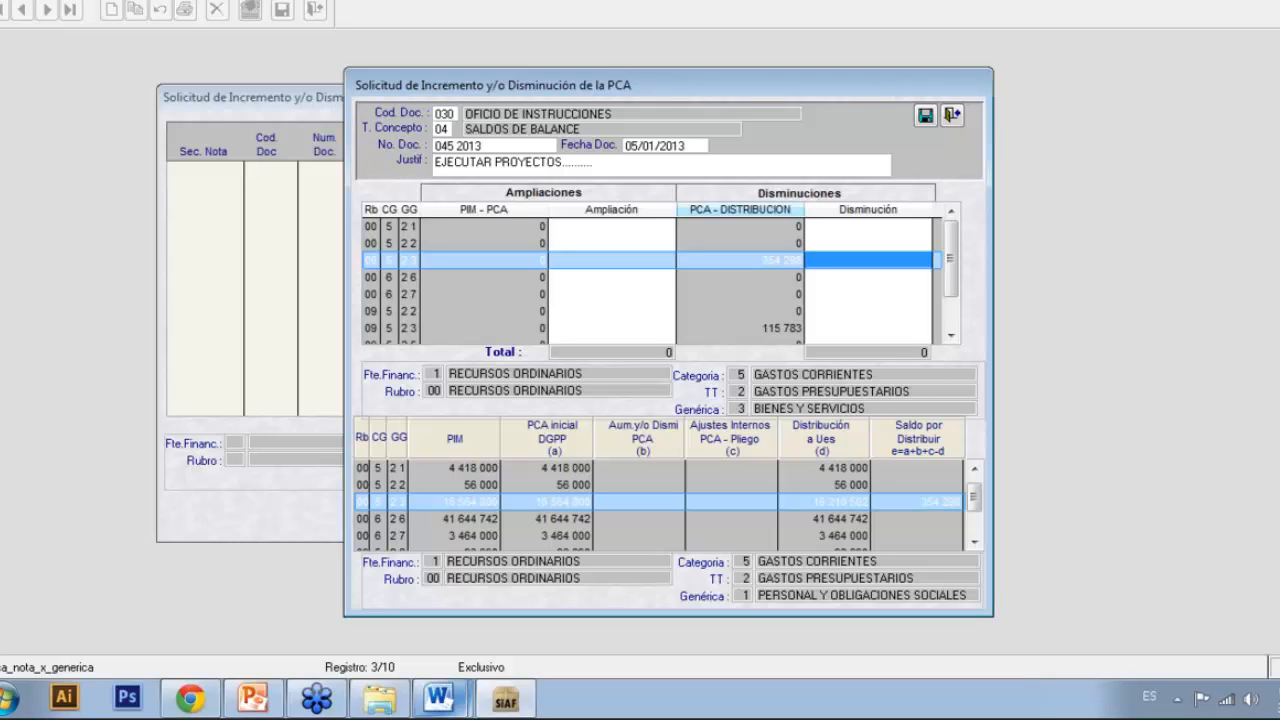
pyautogui.write('2')
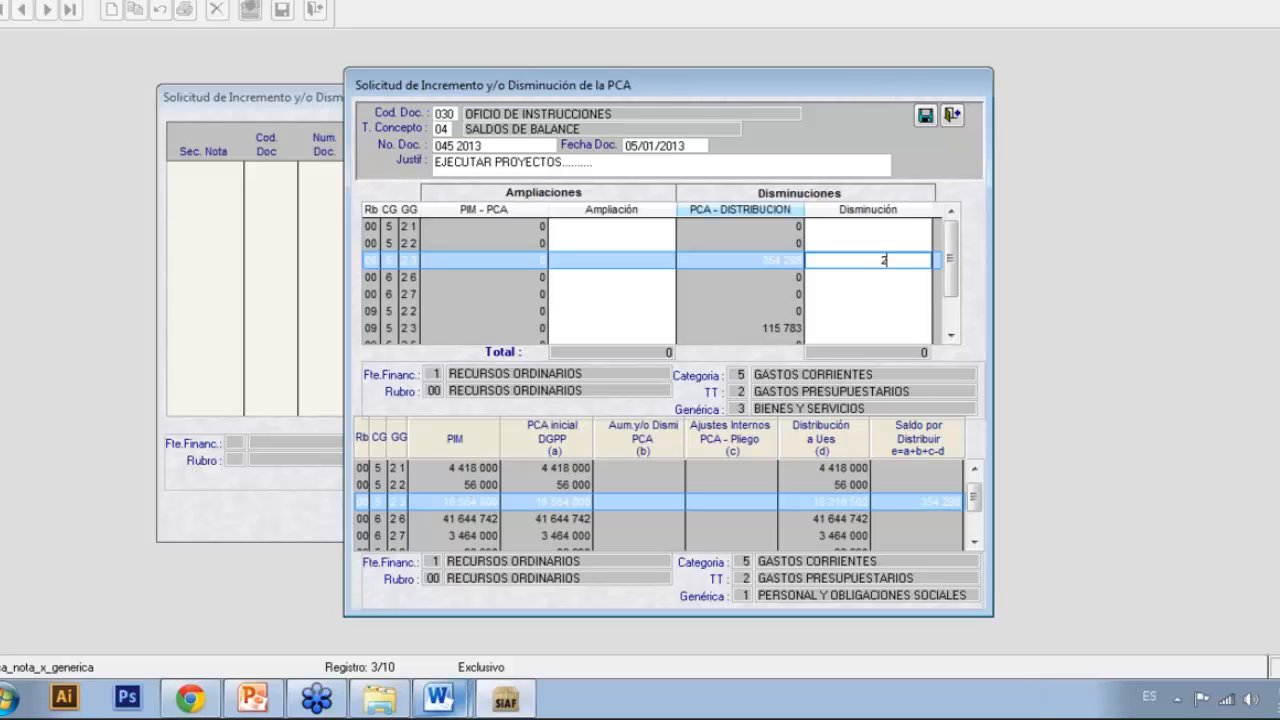
pyautogui.write('0')
pyautogui.write('0')
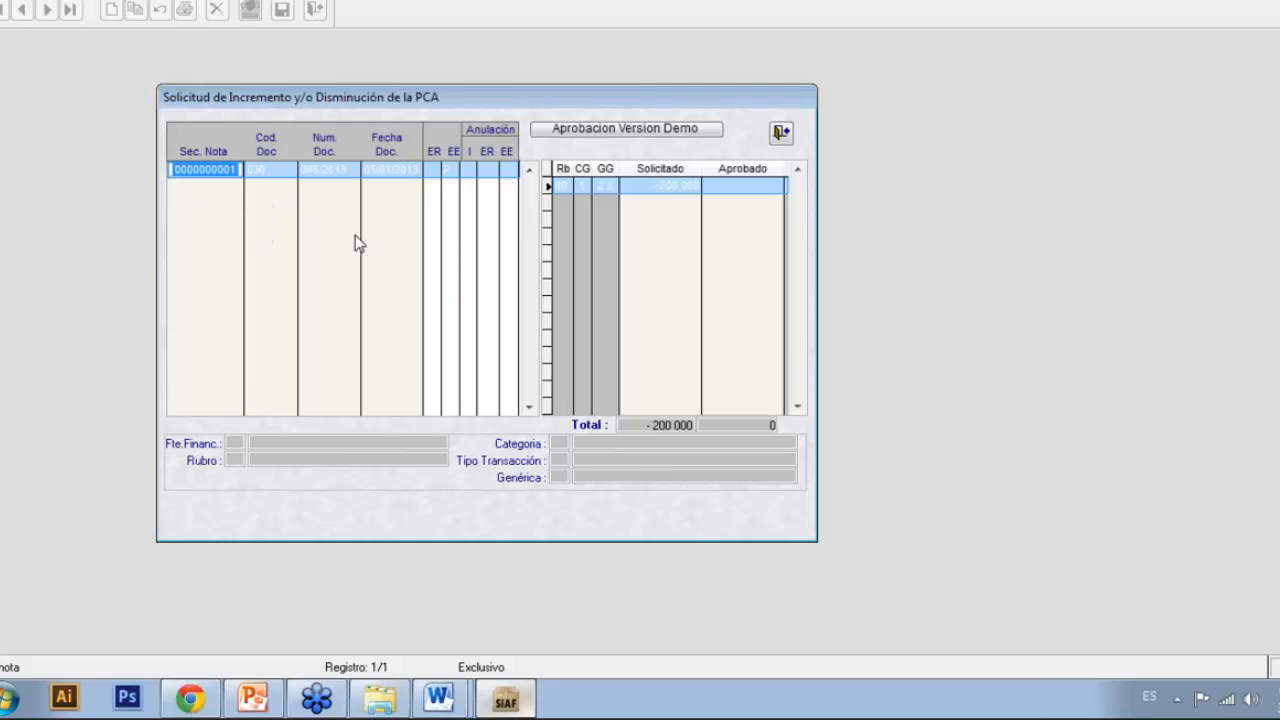
# Step: Enable sending for the saved decrease request and check its EE status
pyautogui.rightClick(237, 206)
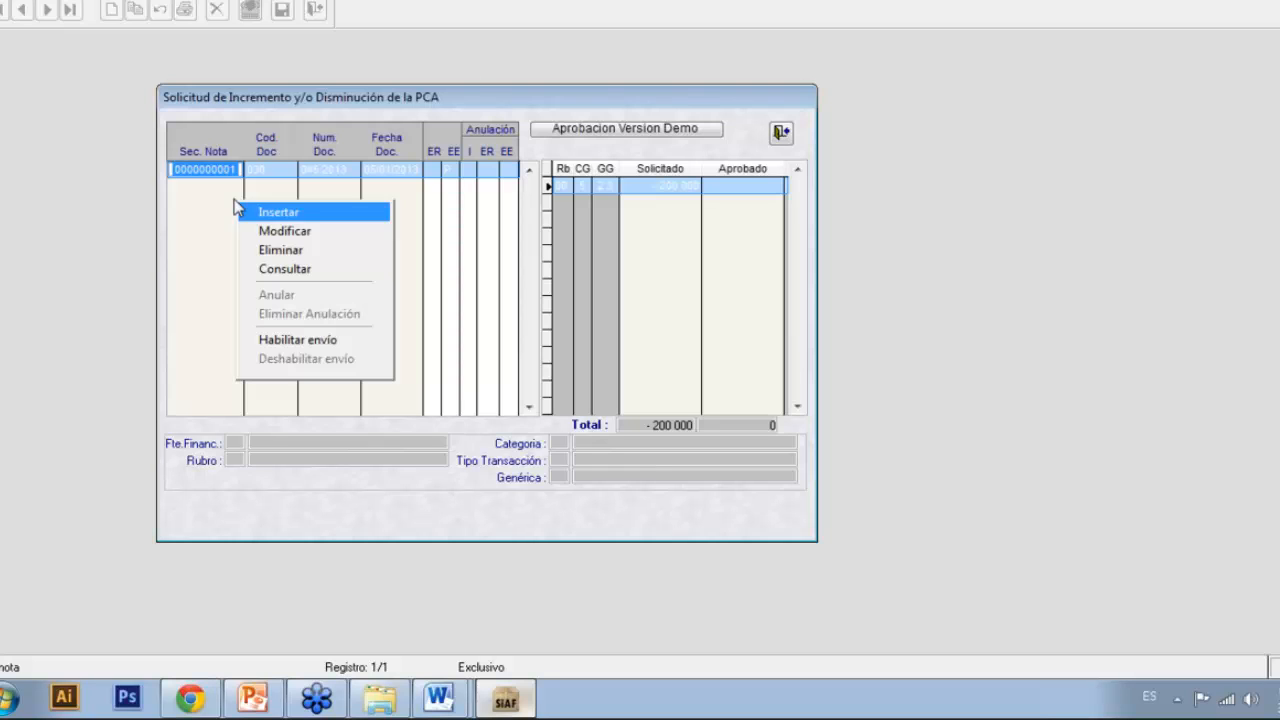
pyautogui.click(234, 199)
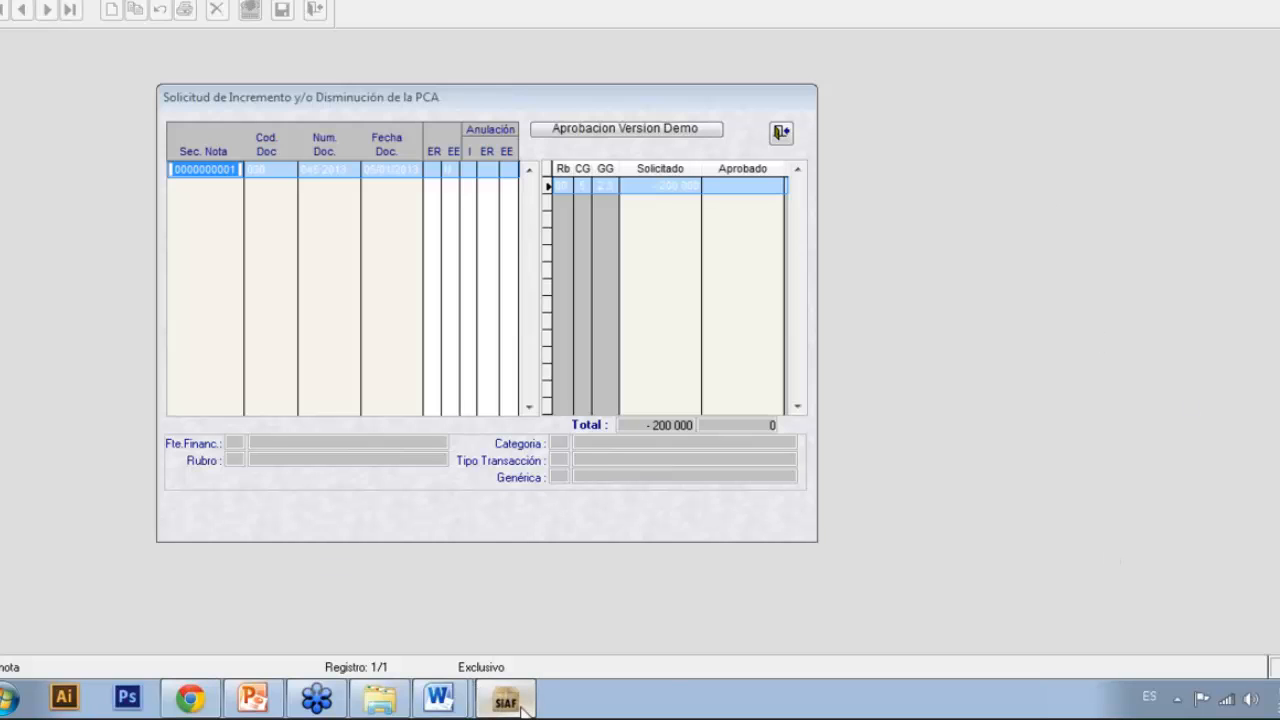
pyautogui.click(288, 172)
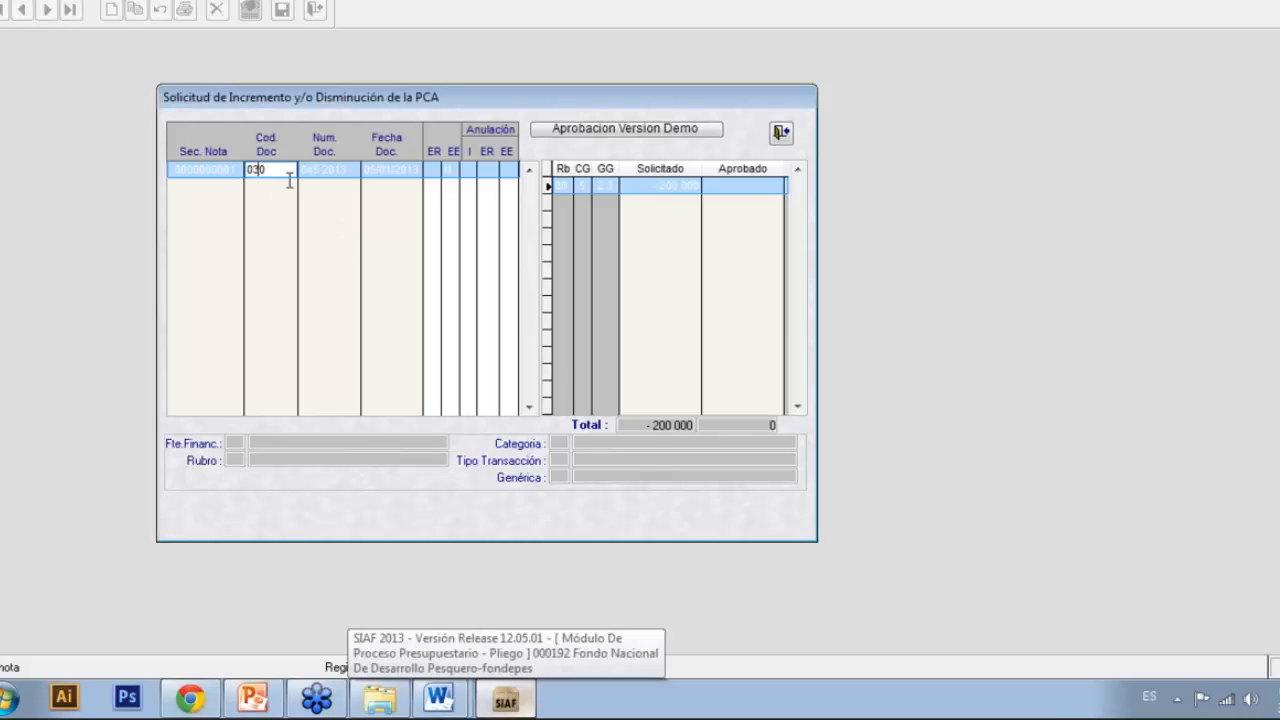
pyautogui.click(451, 170)
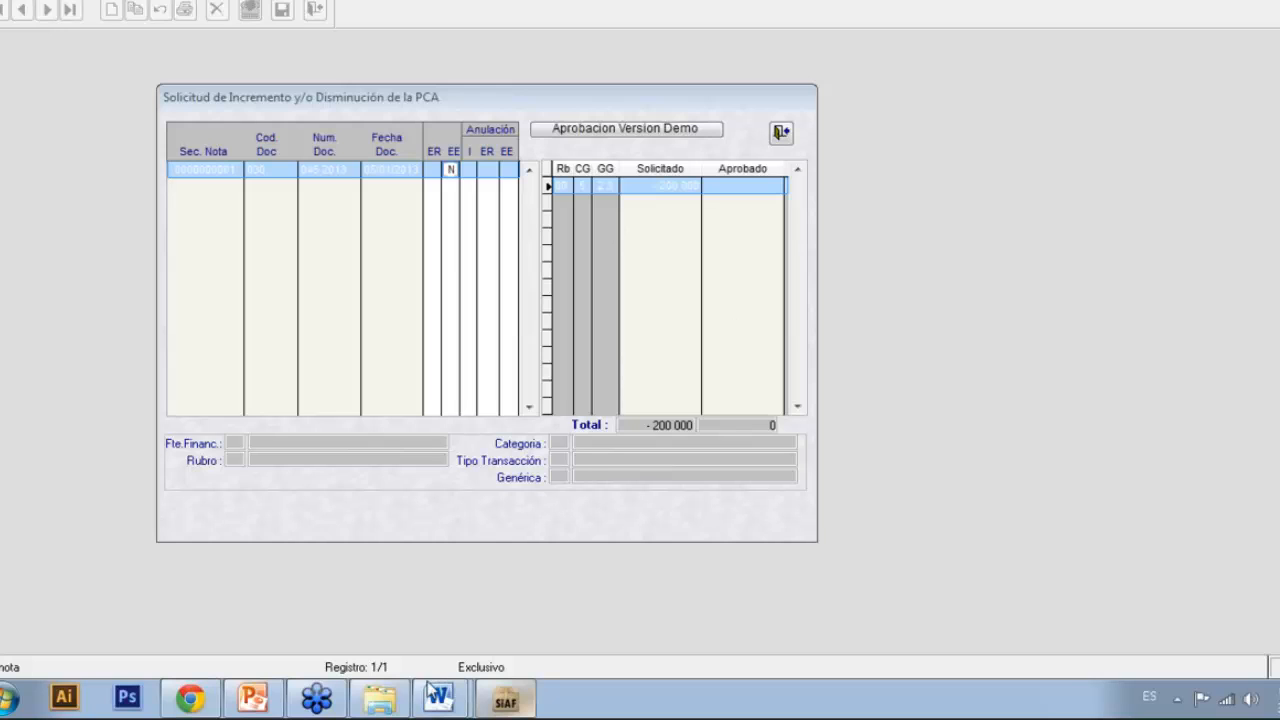
# Step: Switch to the Word notes in Documento1 and add blank lines below the pasted screenshot
pyautogui.moveTo(449, 703)
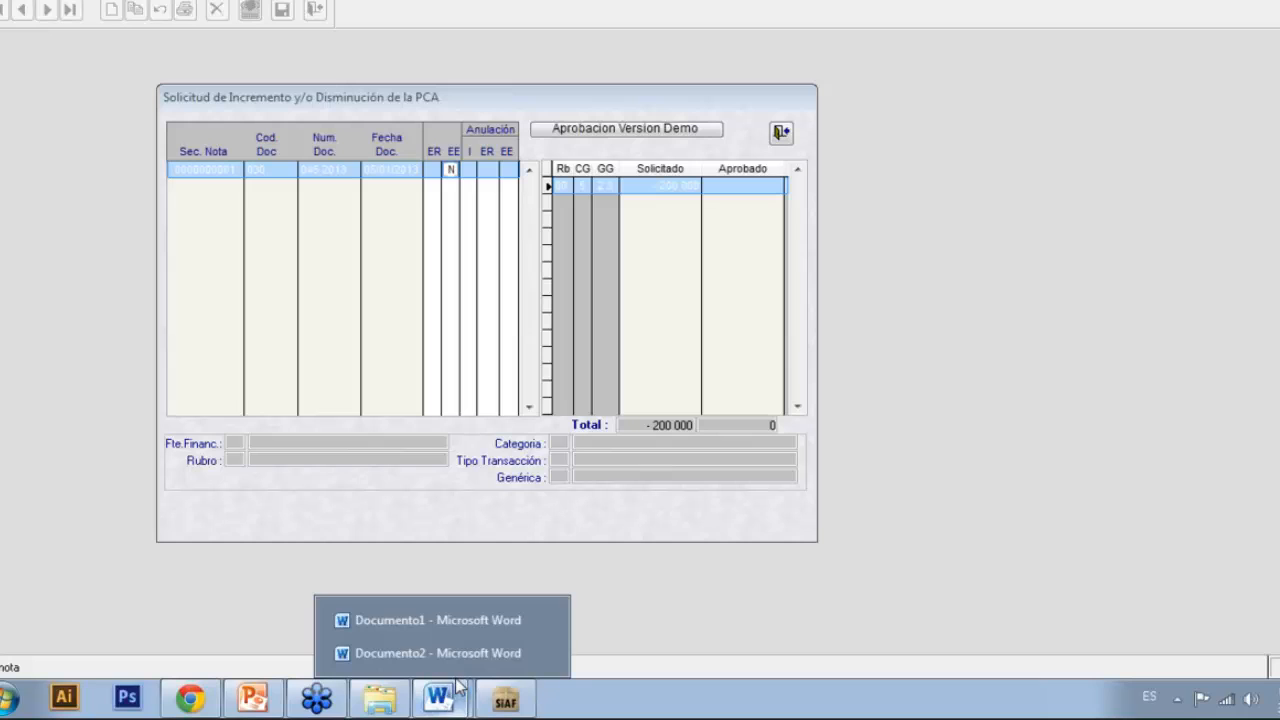
pyautogui.click(462, 622)
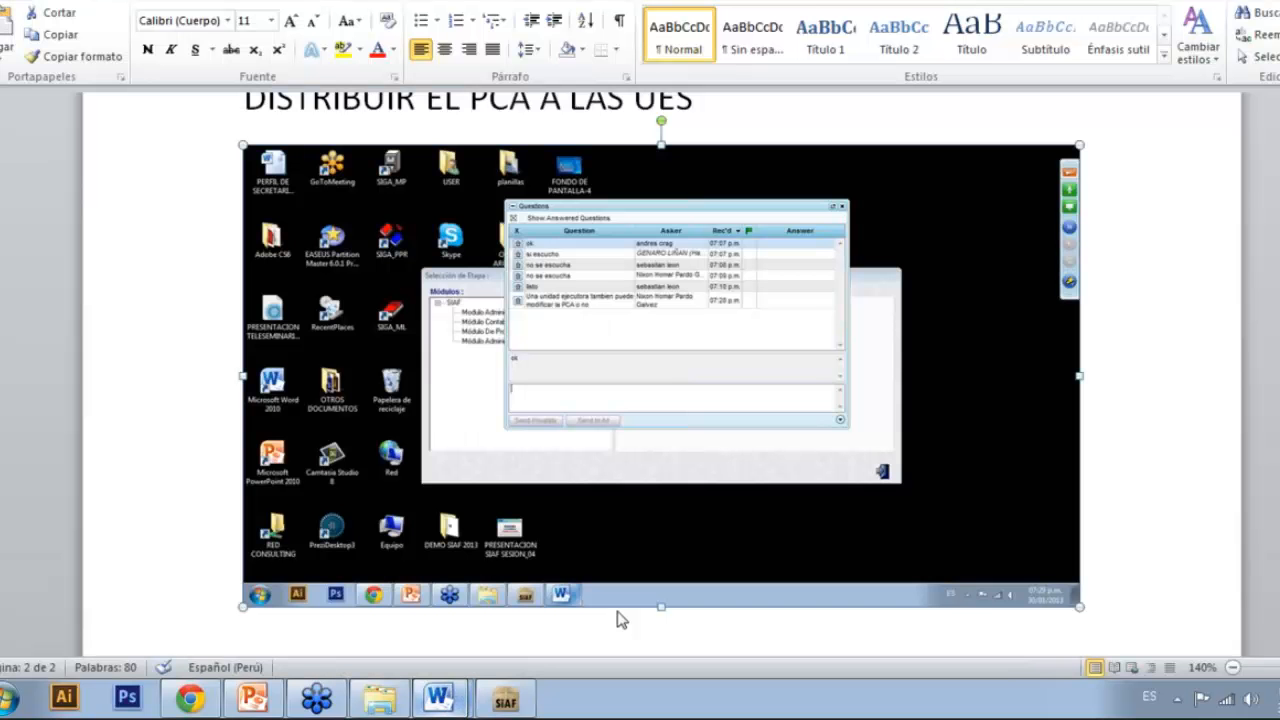
pyautogui.scroll(-3, 618, 610)
pyautogui.click(357, 514)
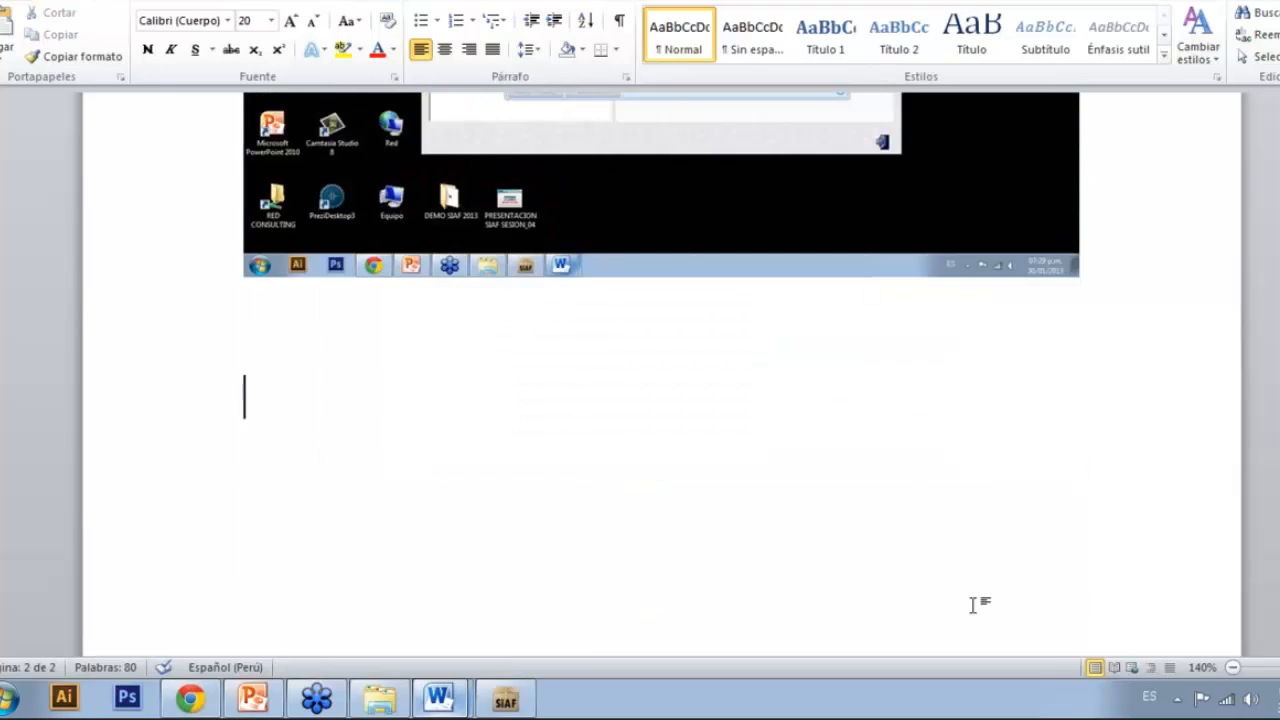
pyautogui.press('Return')
pyautogui.press('Return')
pyautogui.press('Return')
pyautogui.press('Return')
pyautogui.press('Return')
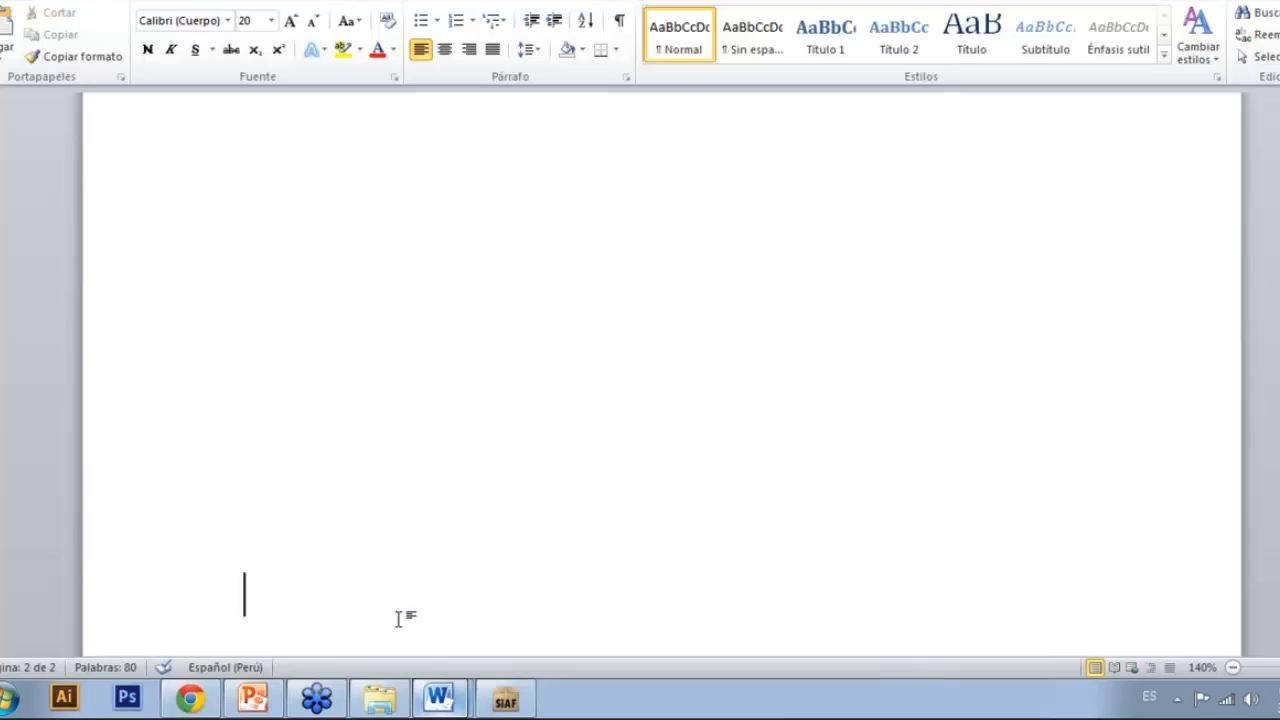
pyautogui.press('BackSpace')
pyautogui.rightClick(267, 511)
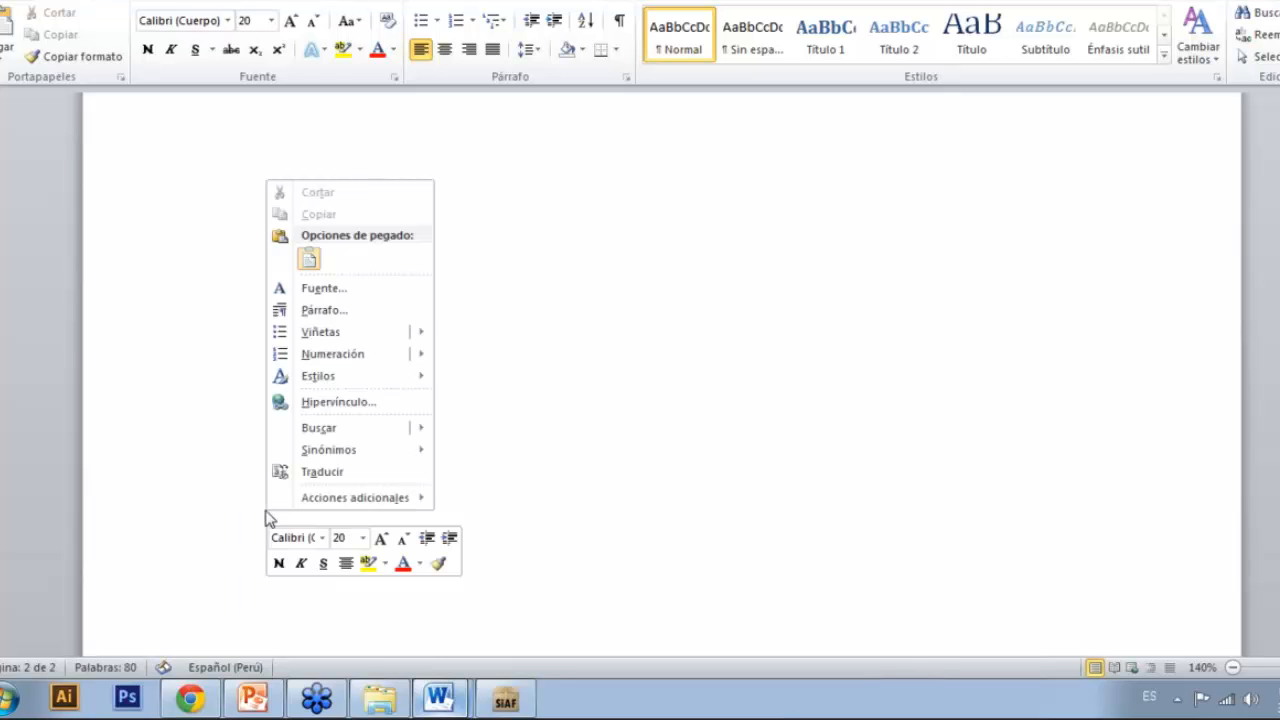
pyautogui.click(669, 534)
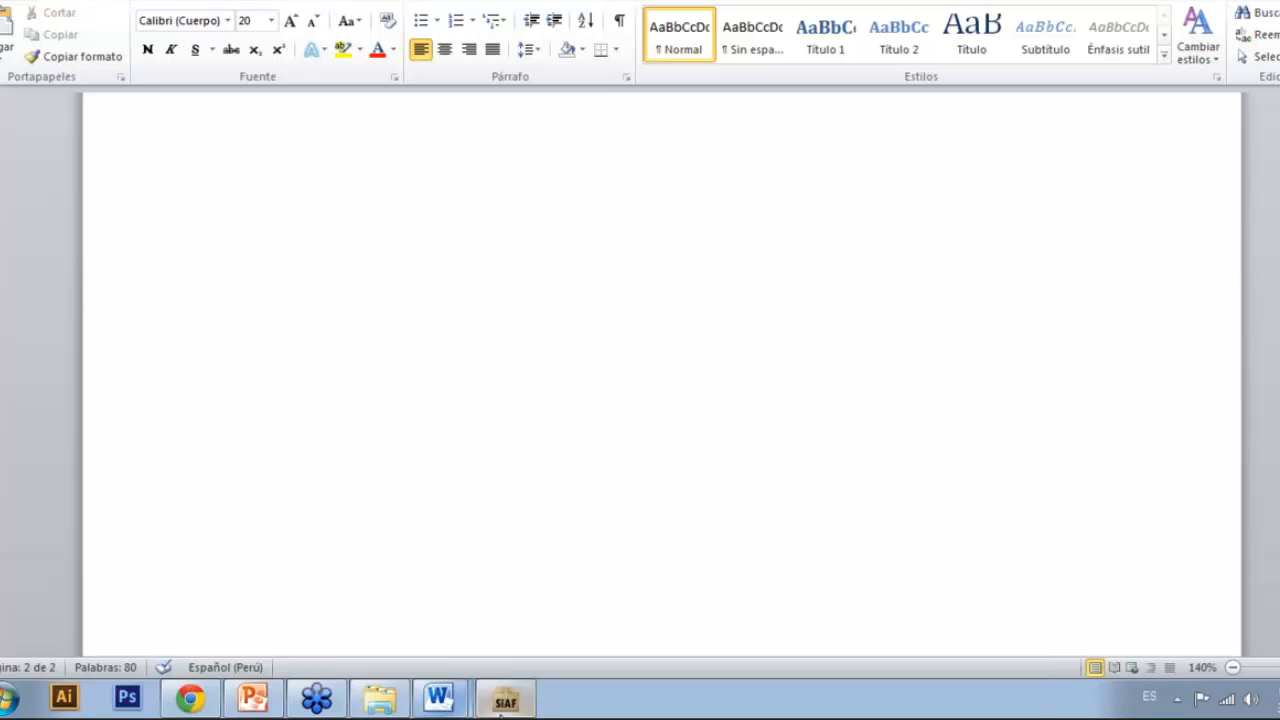
# Step: Return to SIAF and disable sending for the decrease request, checking its status columns
pyautogui.click(503, 702)
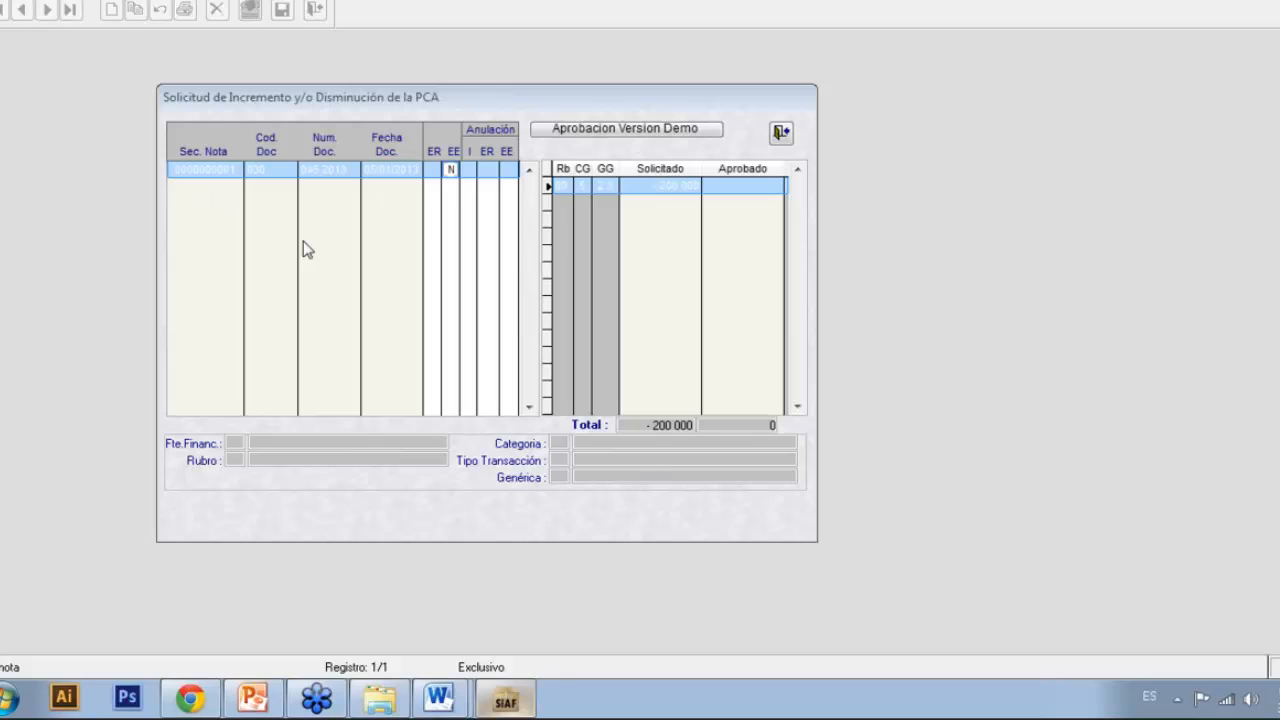
pyautogui.rightClick(219, 243)
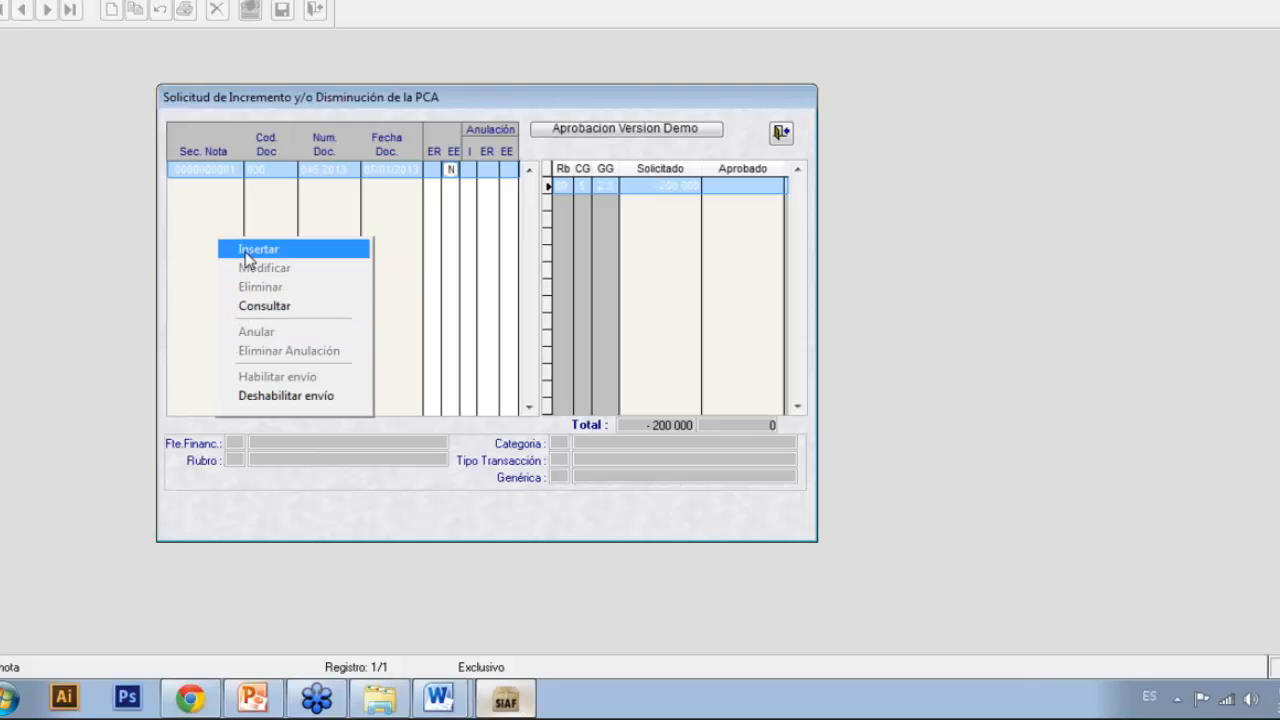
pyautogui.click(286, 396)
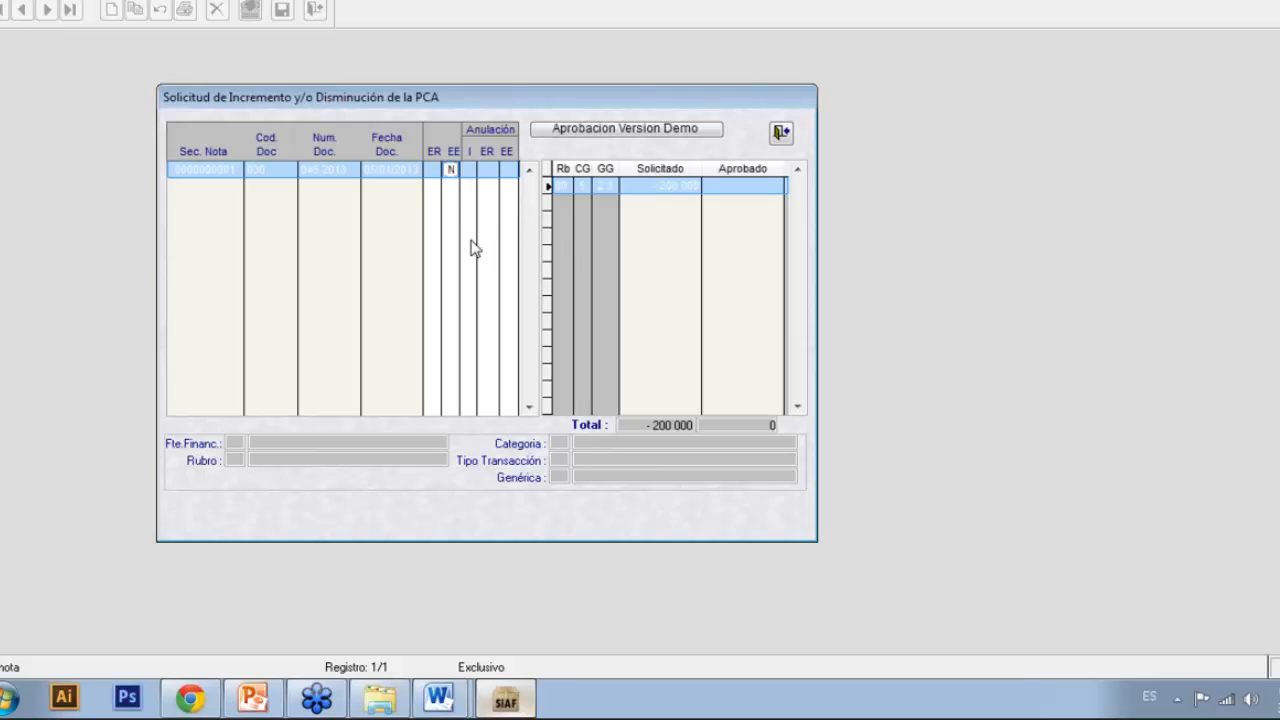
pyautogui.rightClick(348, 270)
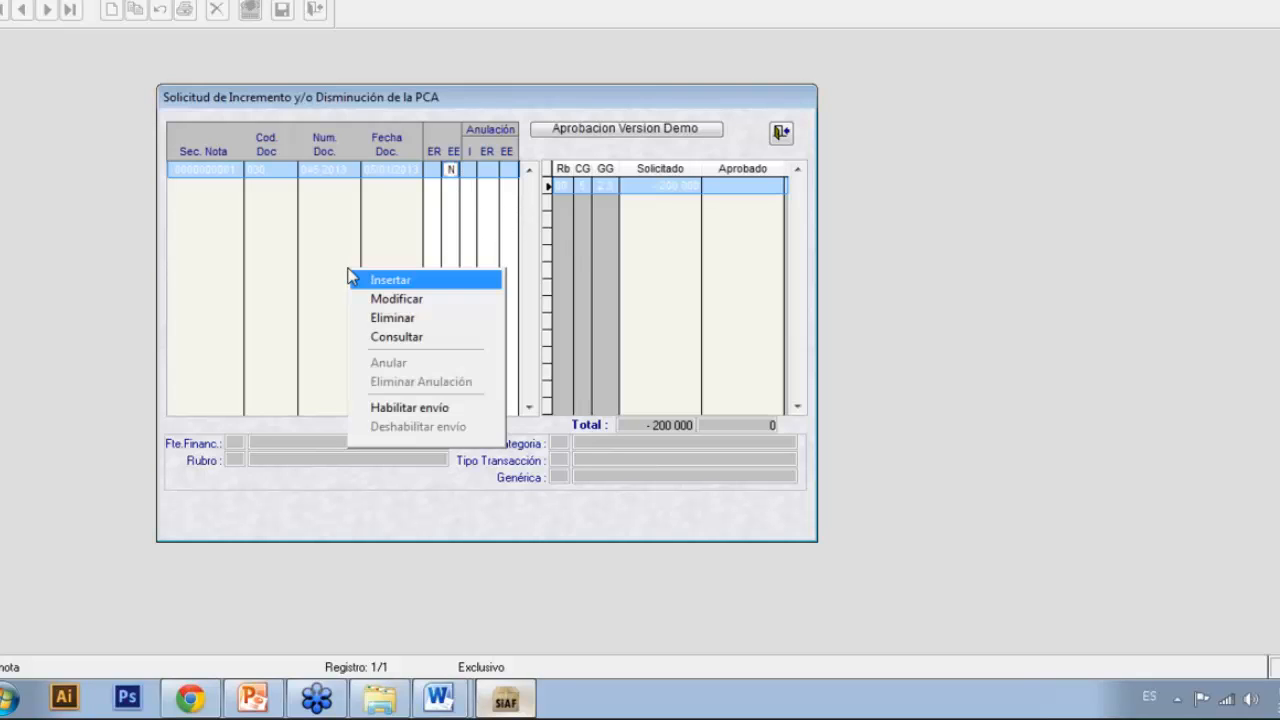
pyautogui.click(272, 281)
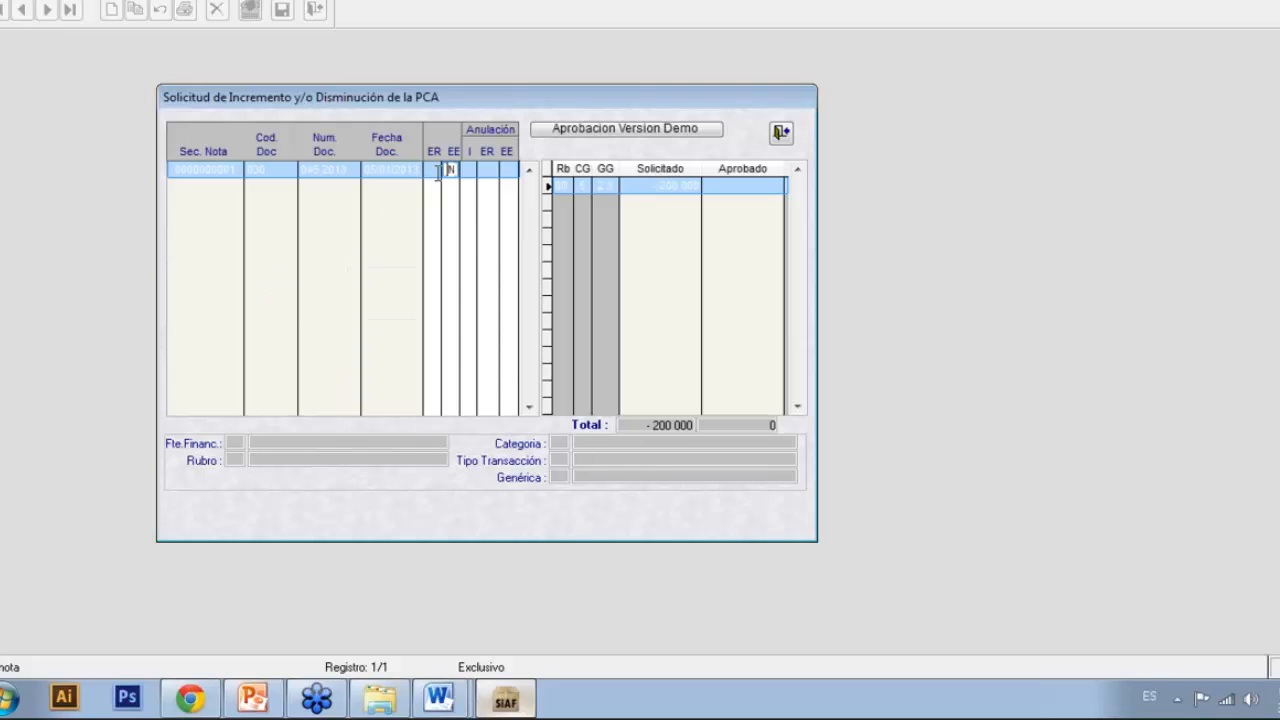
pyautogui.click(468, 170)
pyautogui.click(487, 172)
# Step: Delete the decrease request and close the PCA increase/decrease request window
pyautogui.rightClick(355, 217)
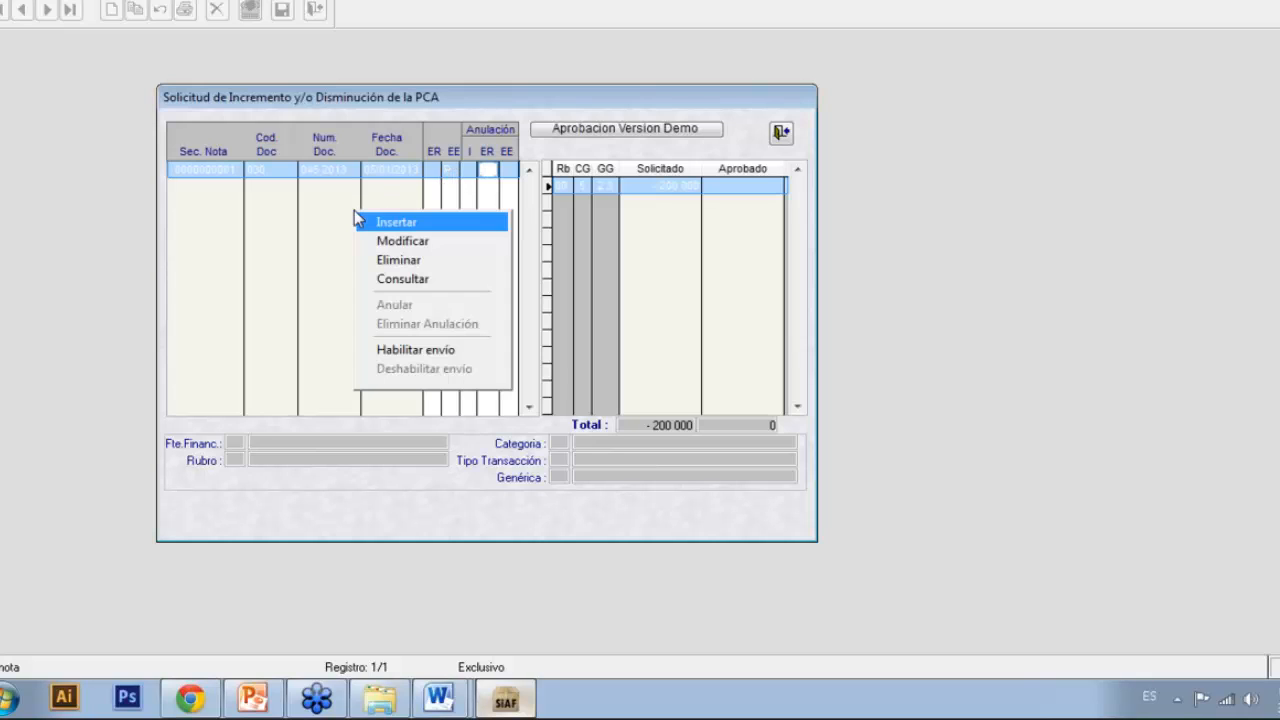
pyautogui.click(413, 261)
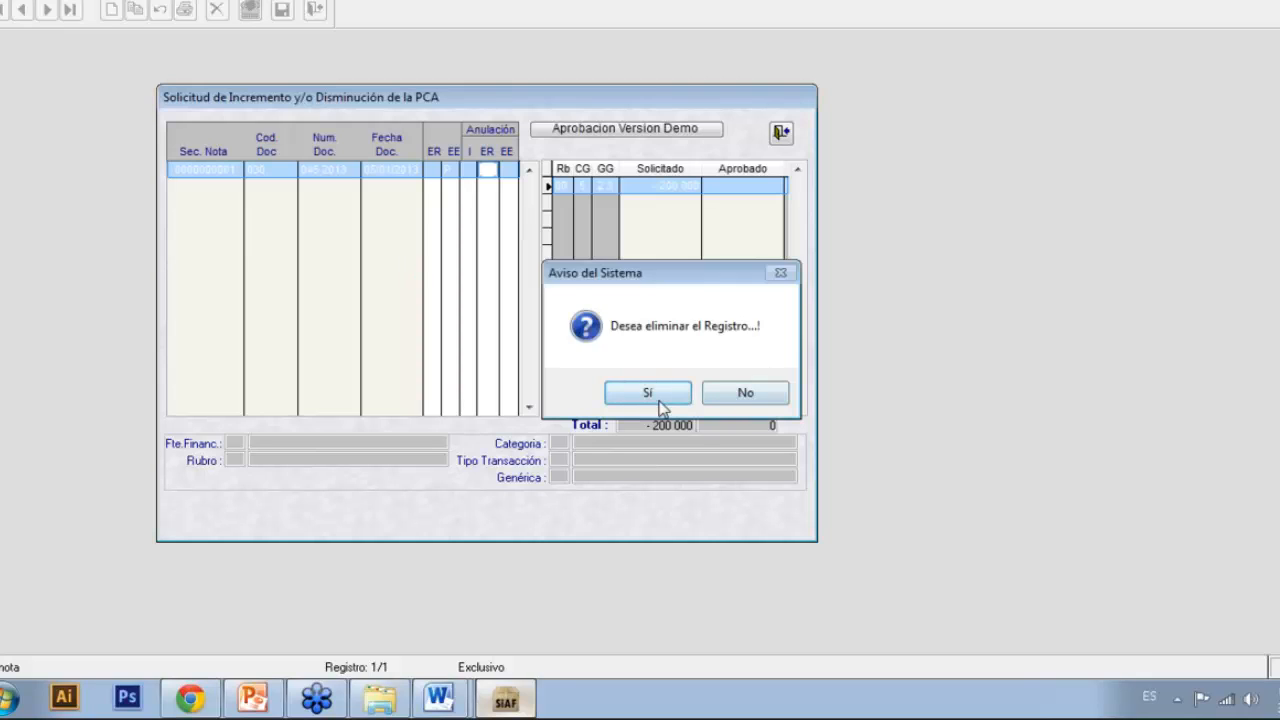
pyautogui.click(659, 398)
pyautogui.click(765, 397)
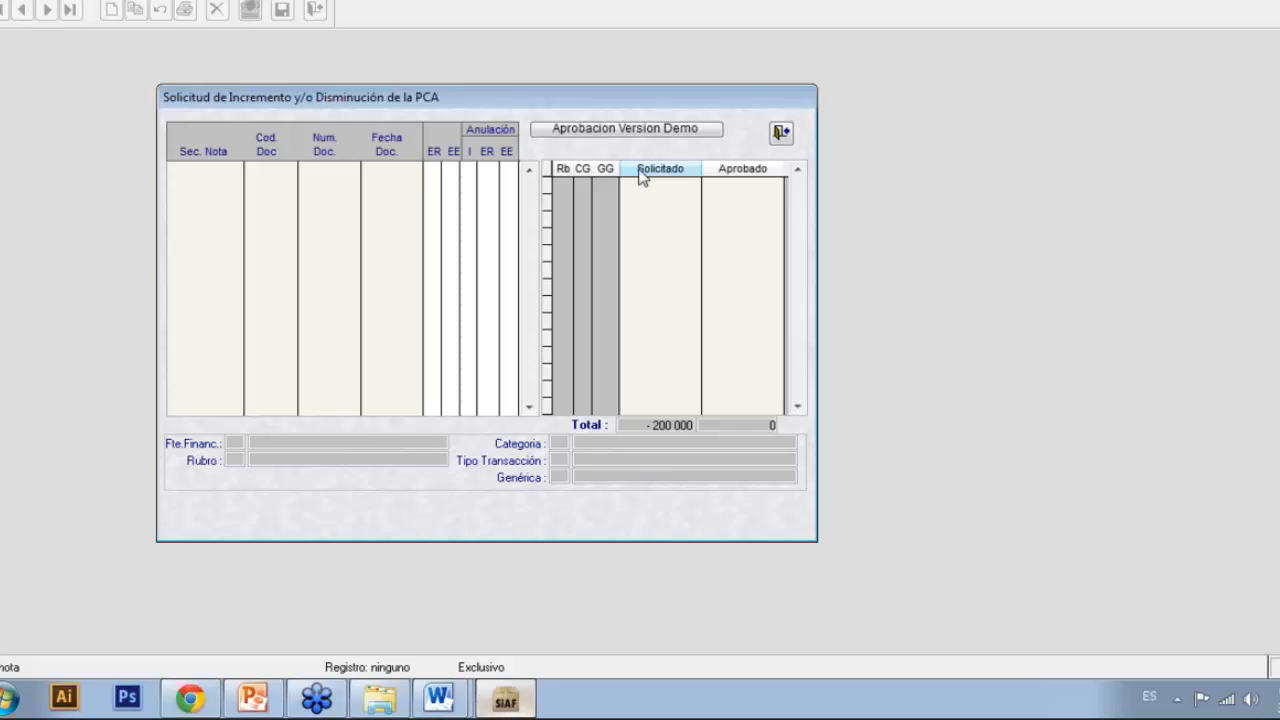
pyautogui.click(781, 132)
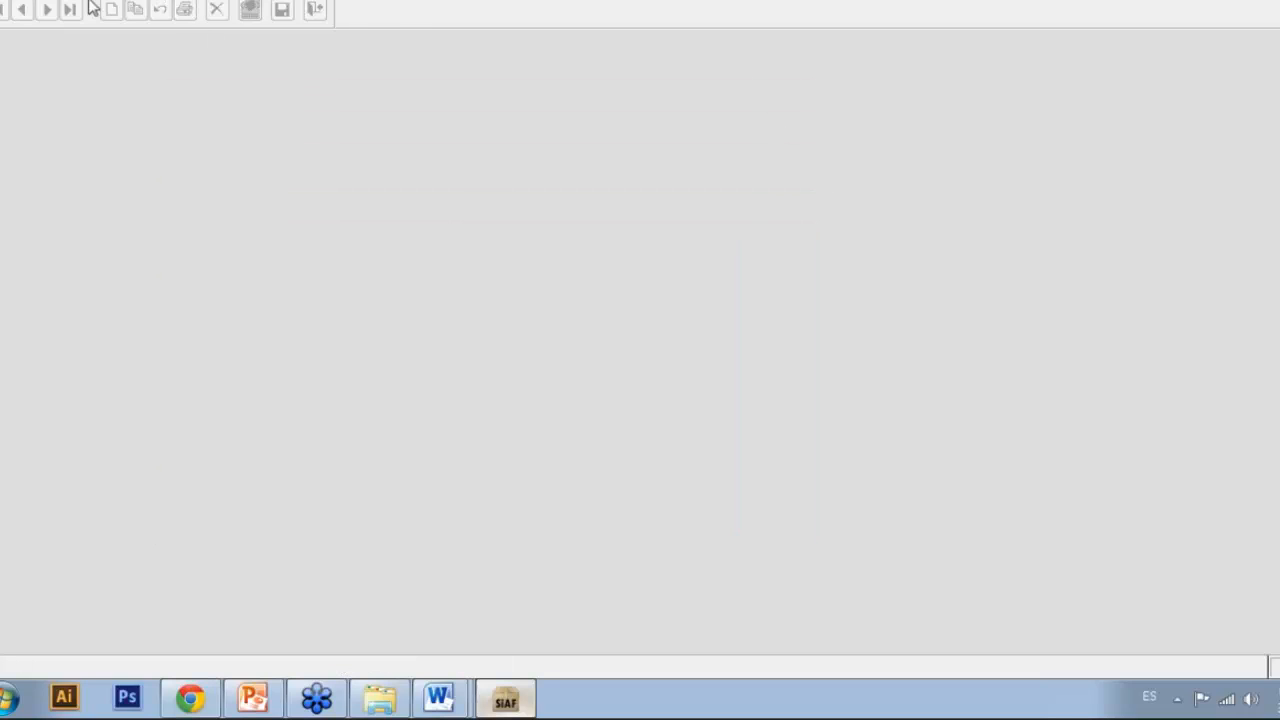
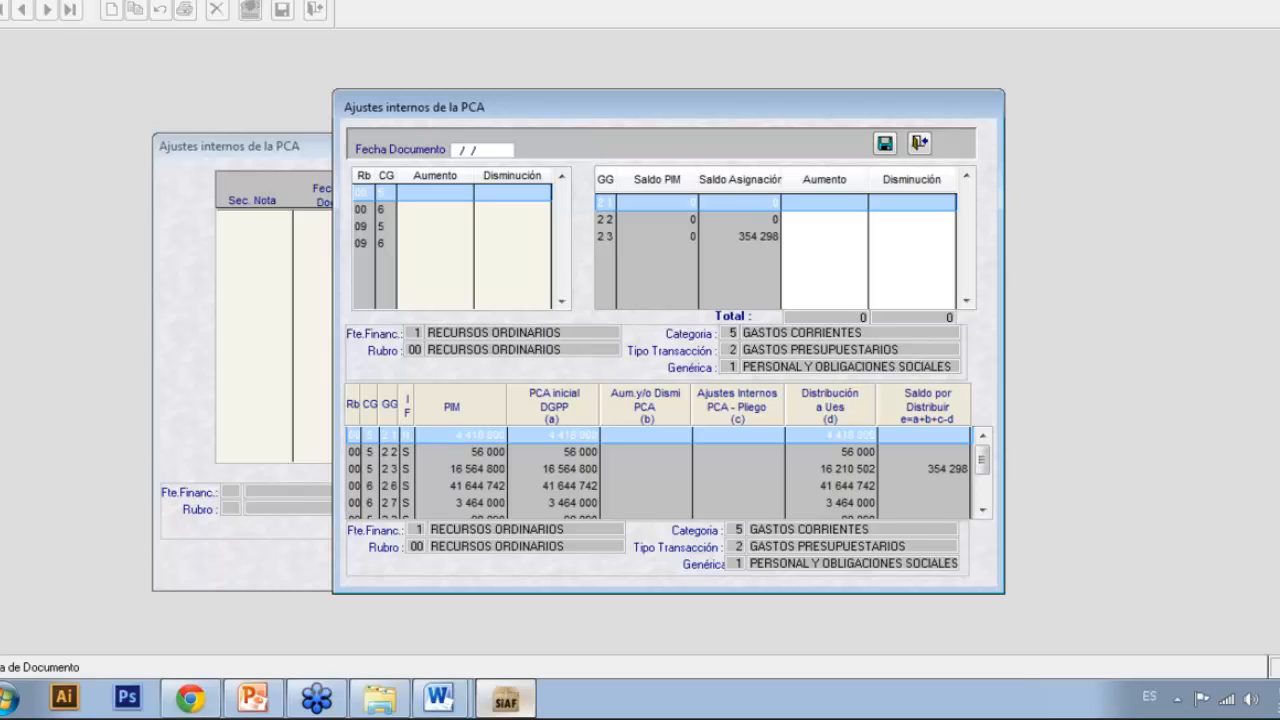
# Step: Set the document date of the new internal PCA adjustment to 05/01/2013
pyautogui.write('051')
pyautogui.press('Tab')
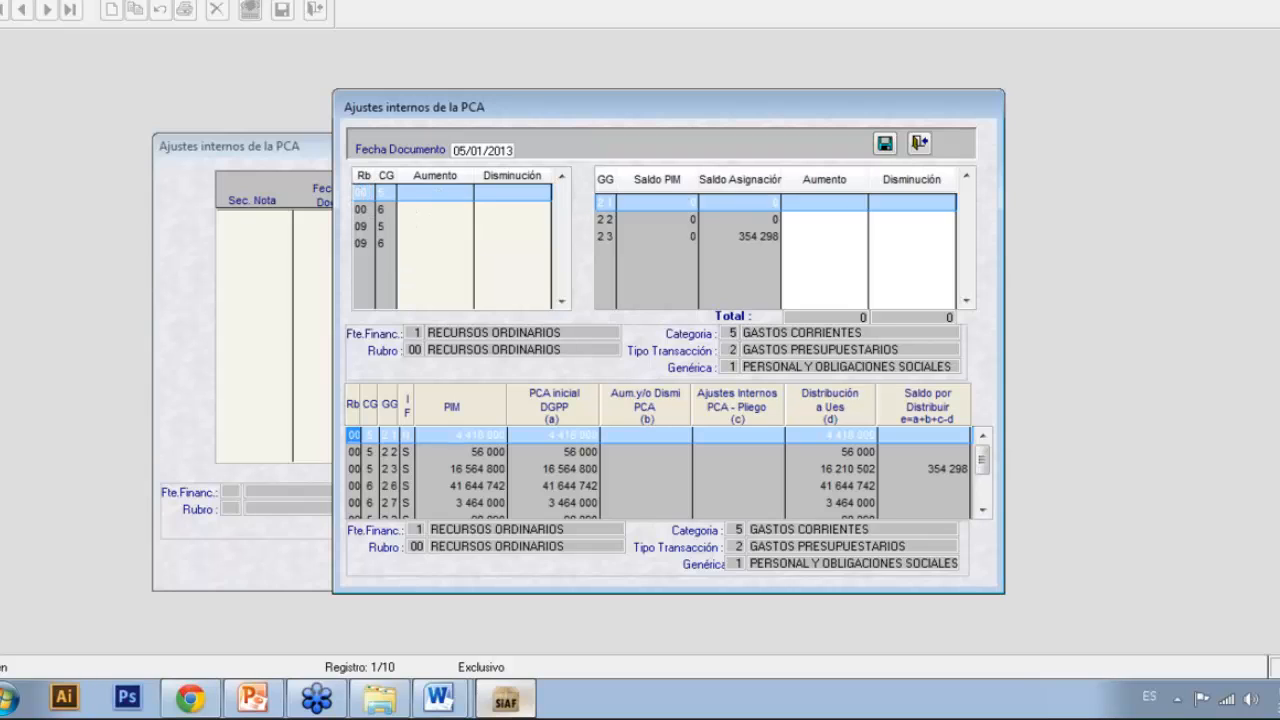
# Step: Examine the increase and decrease cells and assignment balances of generics 2 1 and 2 3 under rubro 00, category 5
pyautogui.click(358, 195)
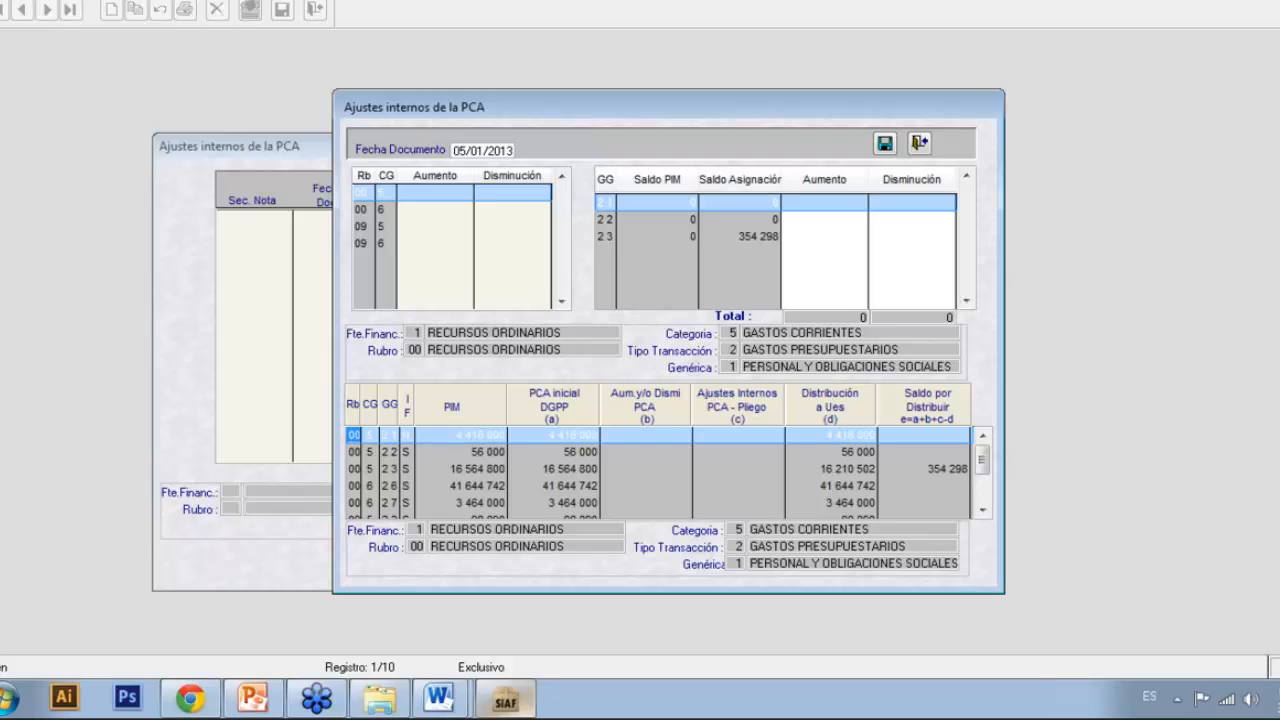
pyautogui.click(822, 201)
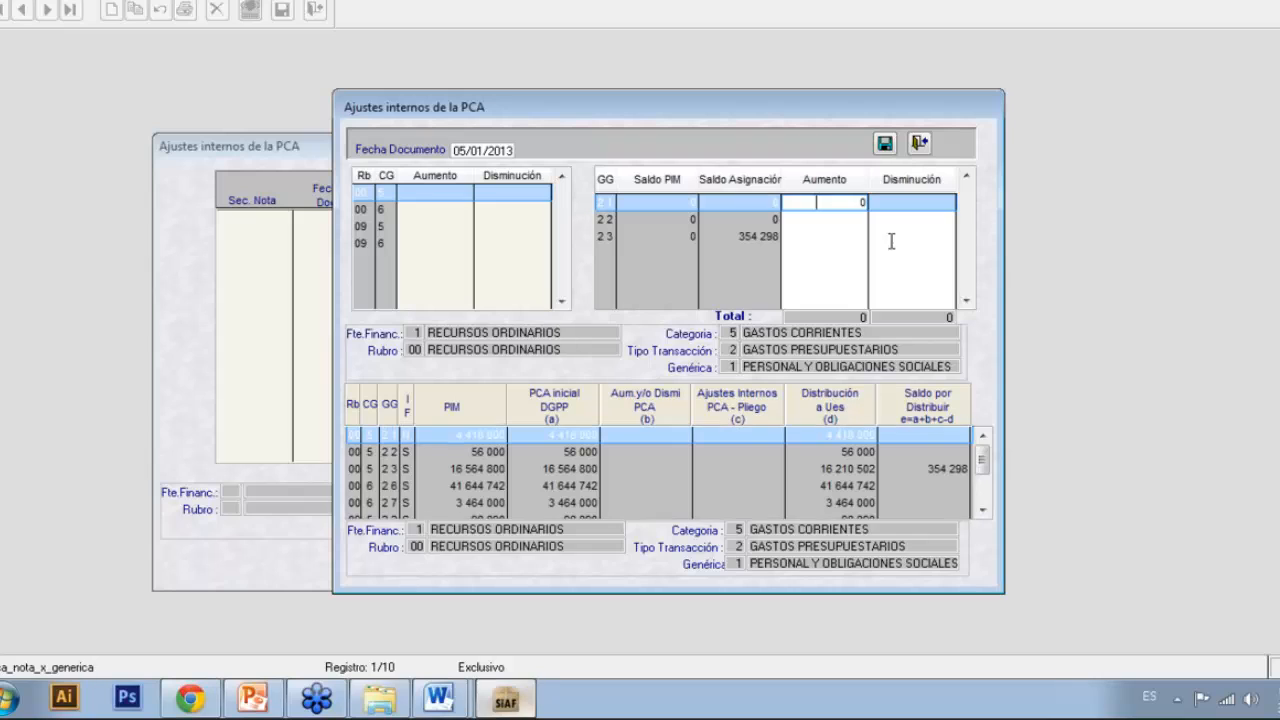
pyautogui.click(888, 237)
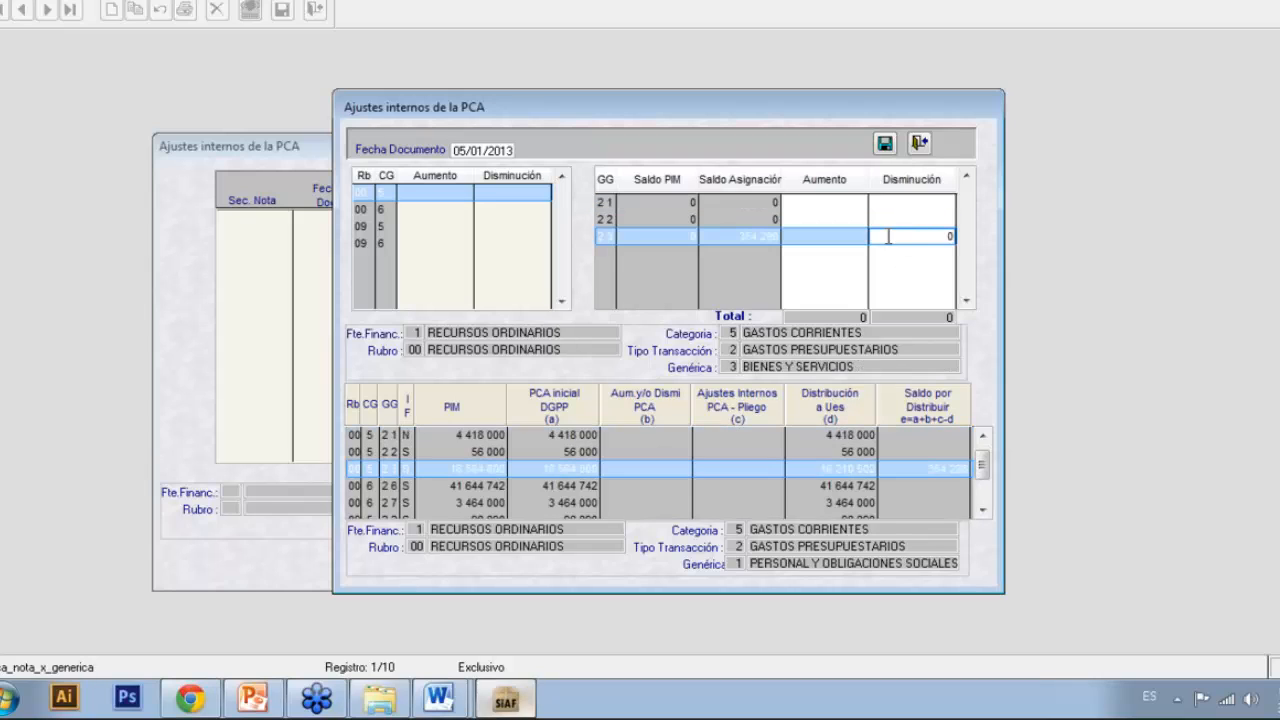
pyautogui.click(816, 200)
pyautogui.click(920, 240)
pyautogui.click(834, 203)
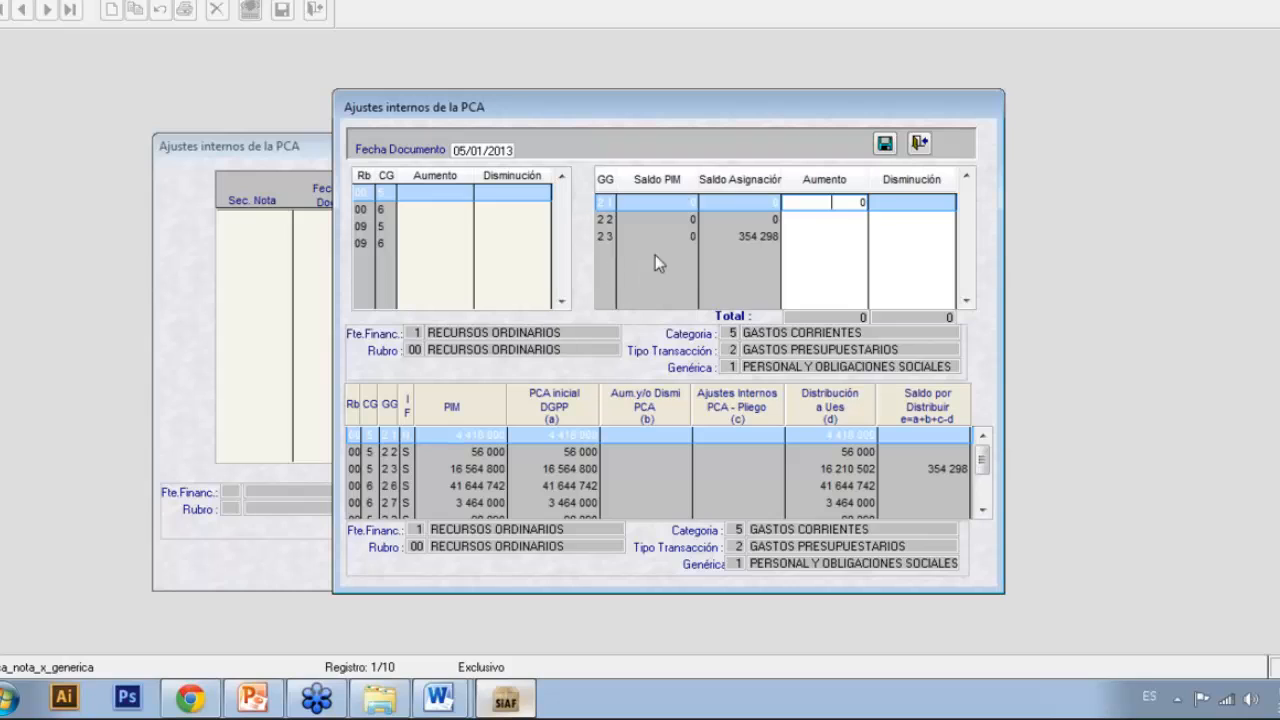
pyautogui.click(766, 236)
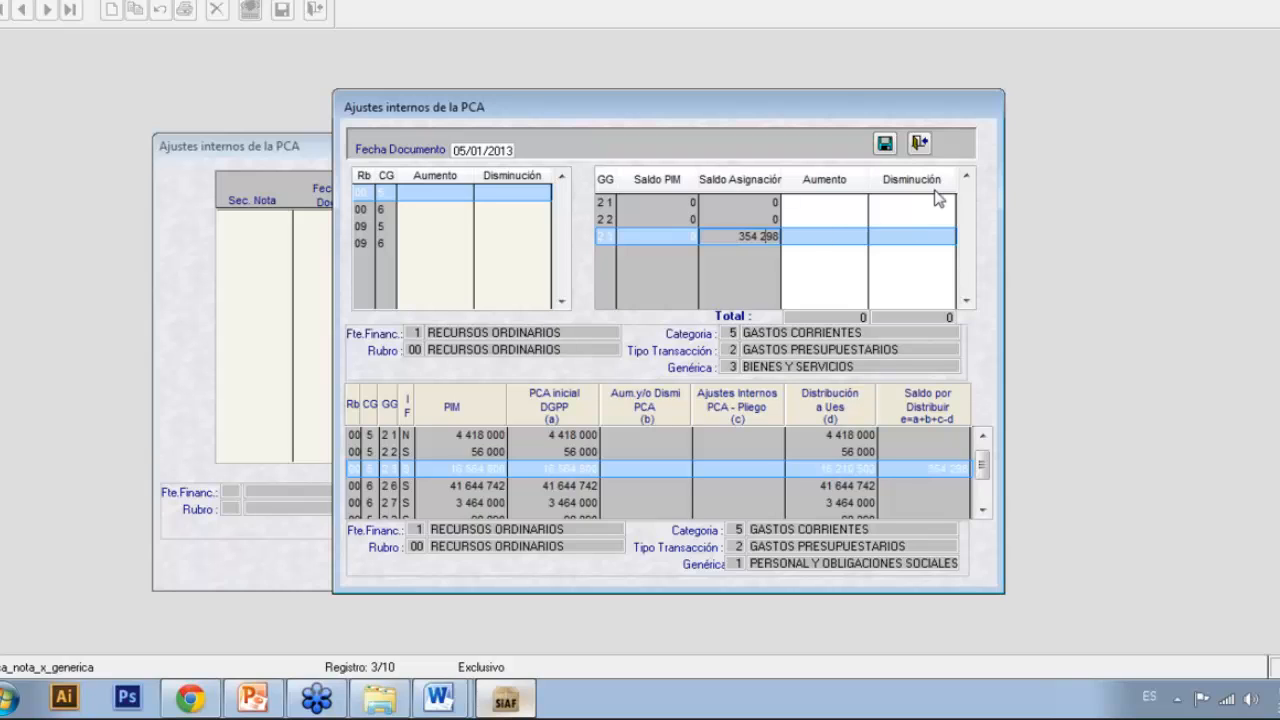
# Step: Enter a decrease of 20 000 for generic 2 3 (Bienes y Servicios) under rubro 00, category 5
pyautogui.click(919, 236)
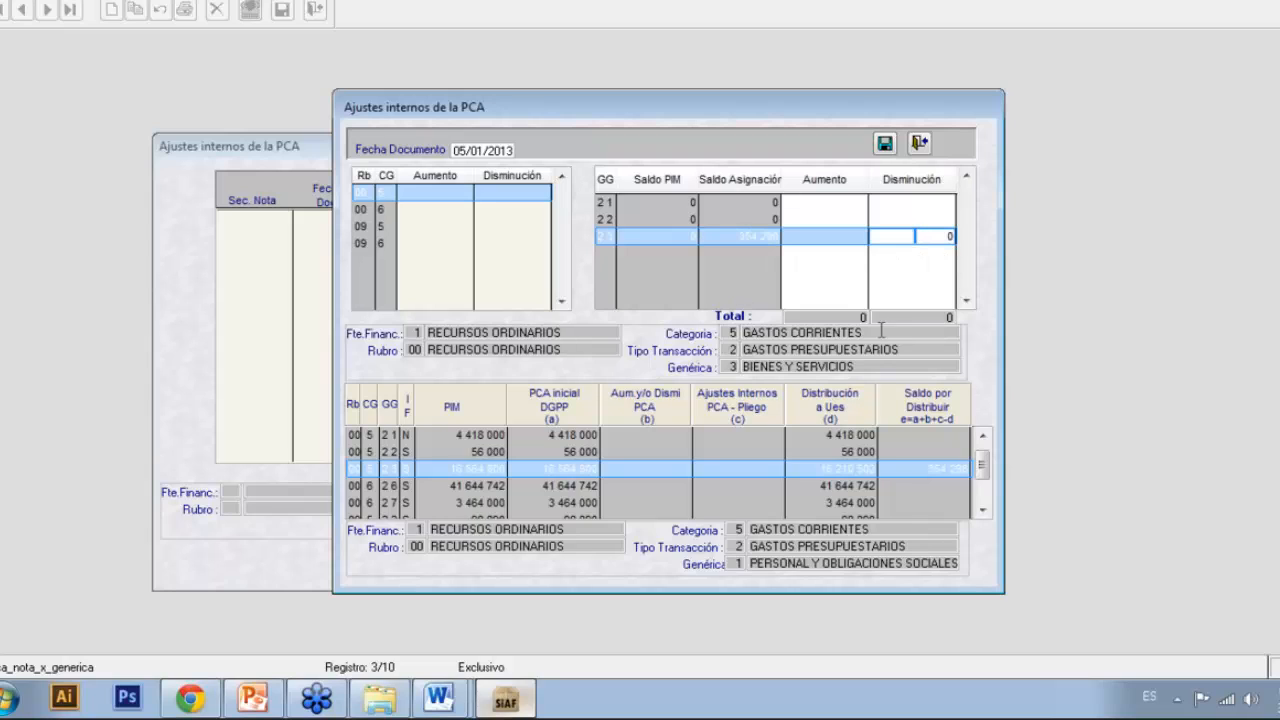
pyautogui.press('Down')
pyautogui.press('Up')
pyautogui.press('Down')
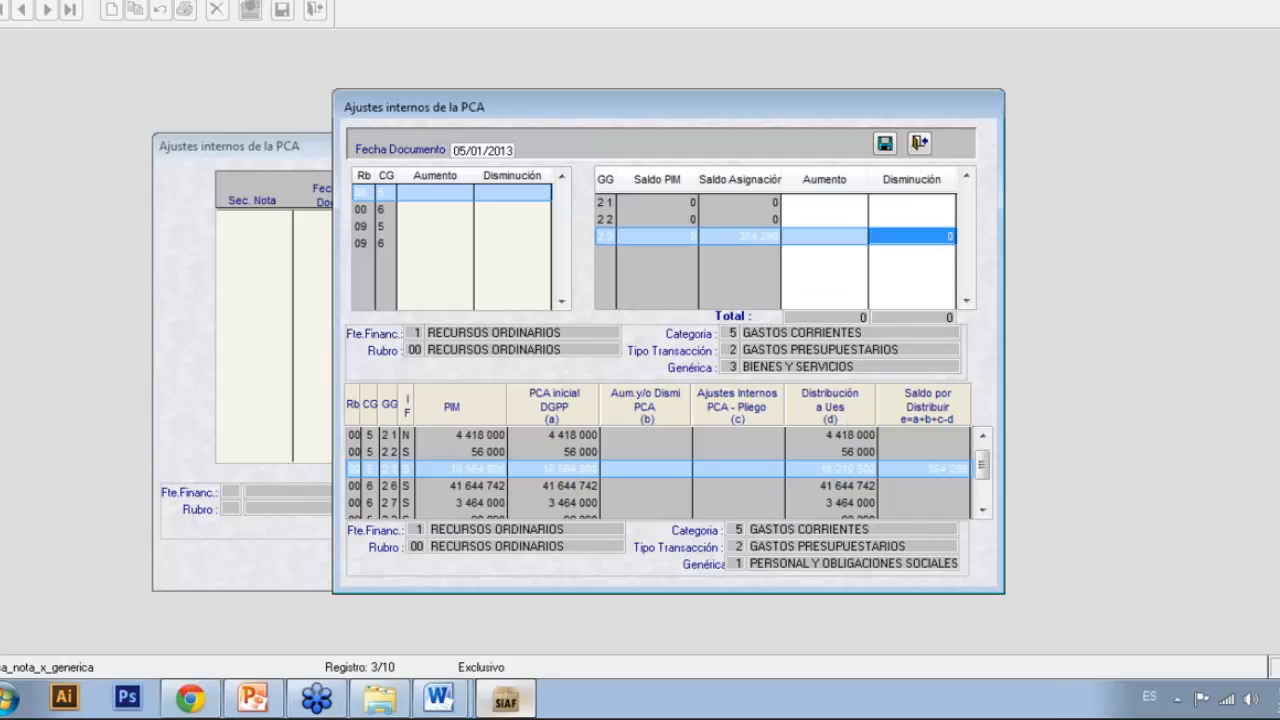
pyautogui.write('20 00')
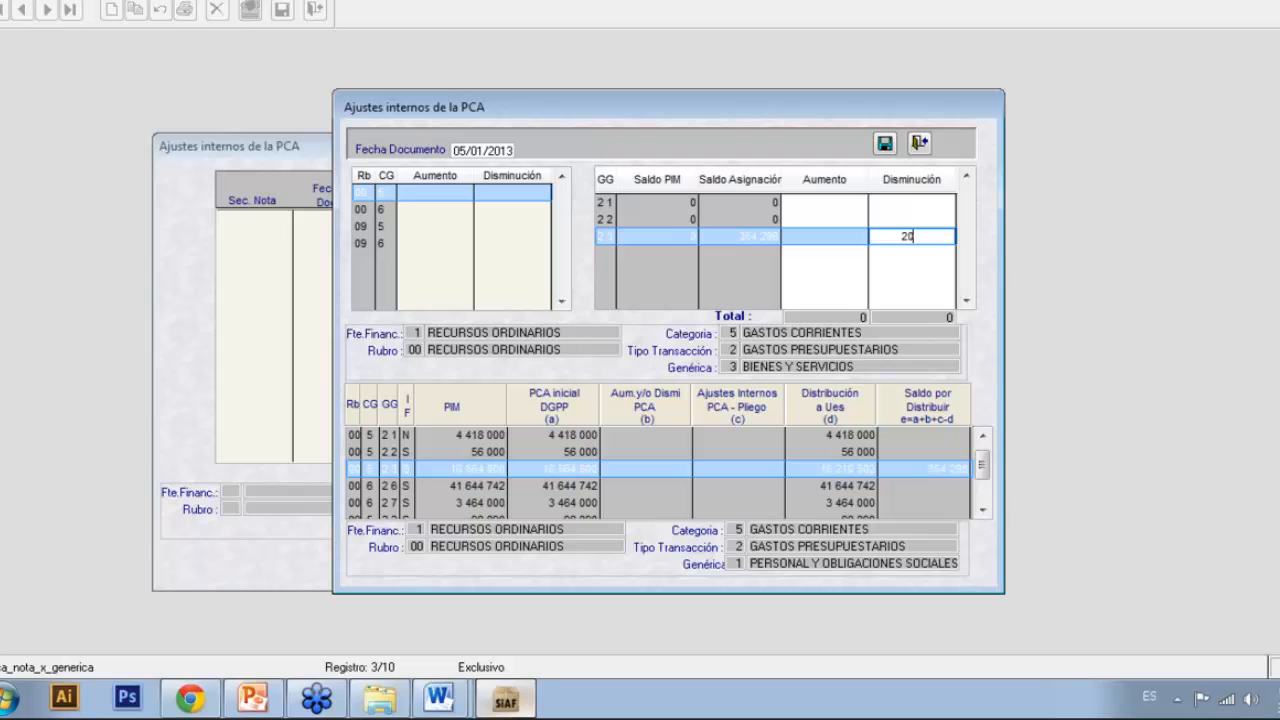
pyautogui.write('0')
pyautogui.press('Return')
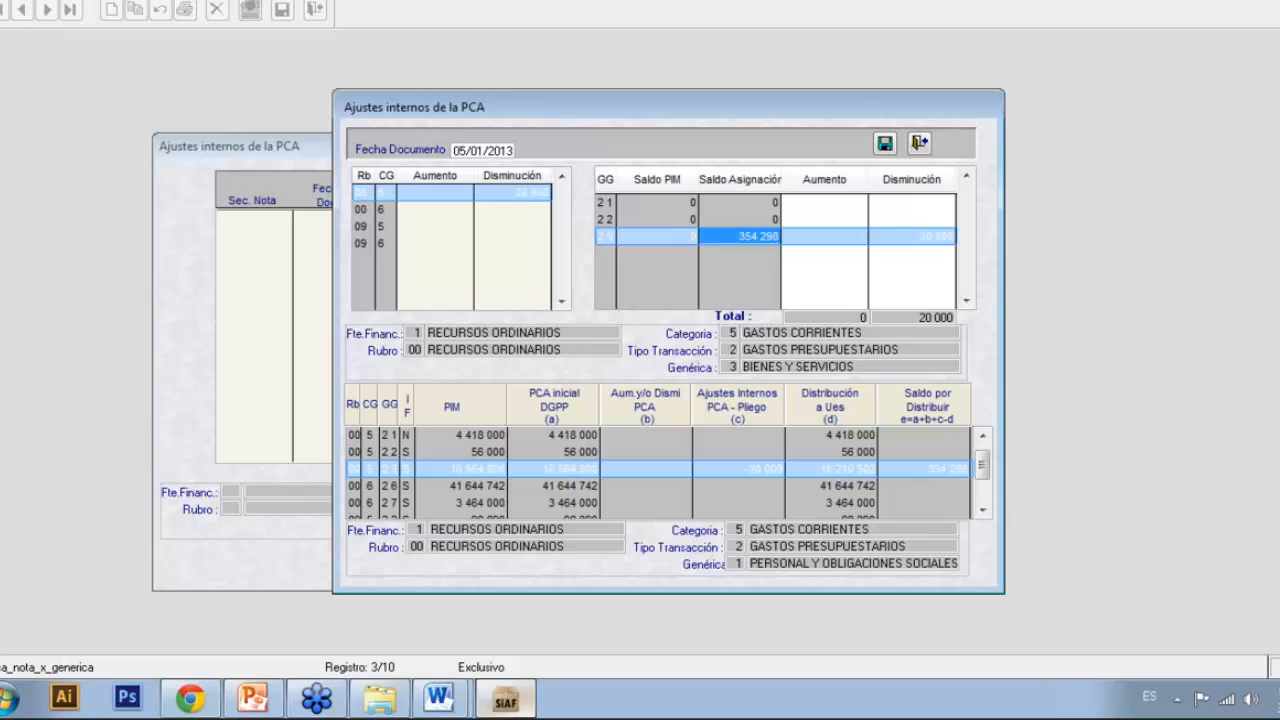
# Step: Try to enter an increase of 20 000 for generic 2 2 under rubro 00, category 5
pyautogui.press('Up')
pyautogui.press('Up')
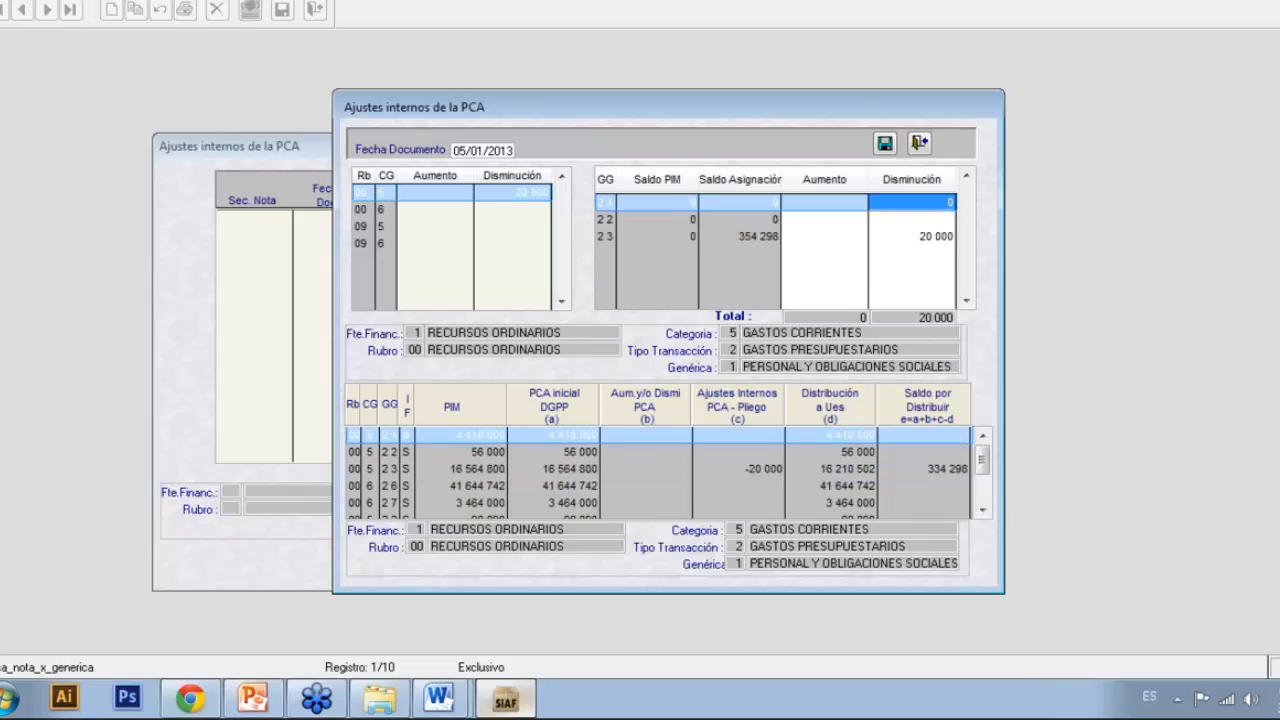
pyautogui.press('Down')
pyautogui.press('Tab')
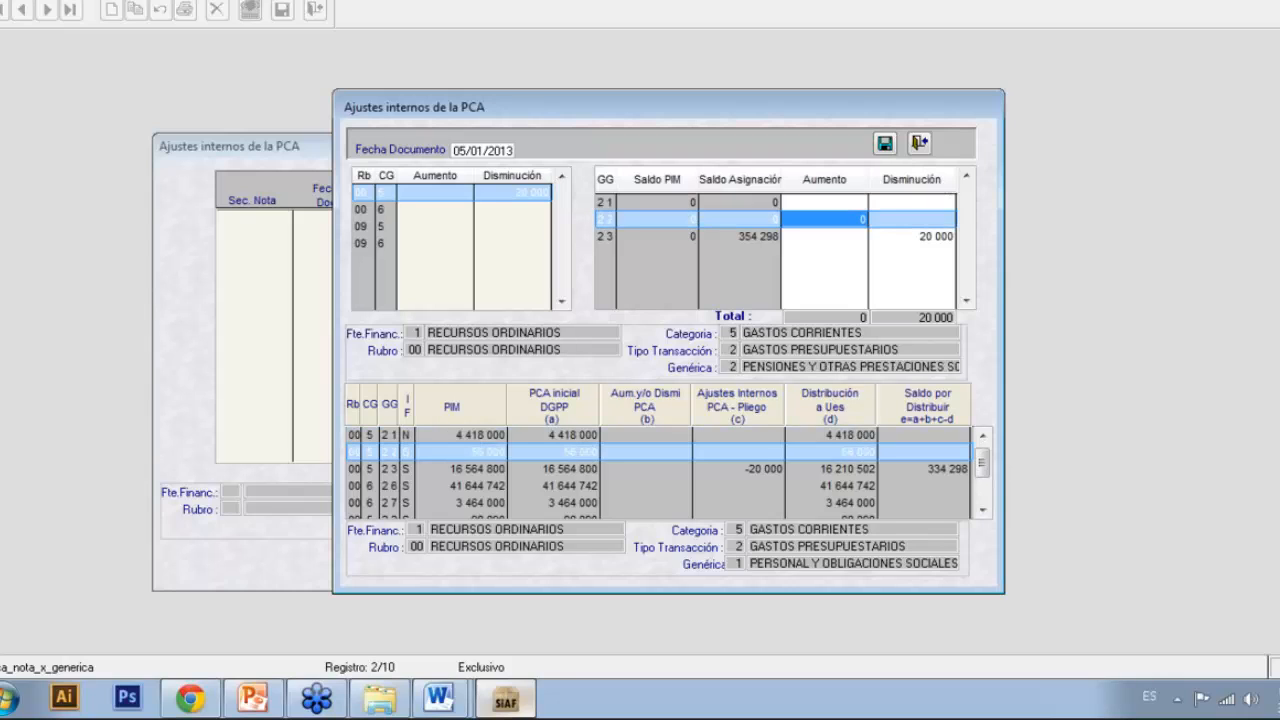
pyautogui.write('2')
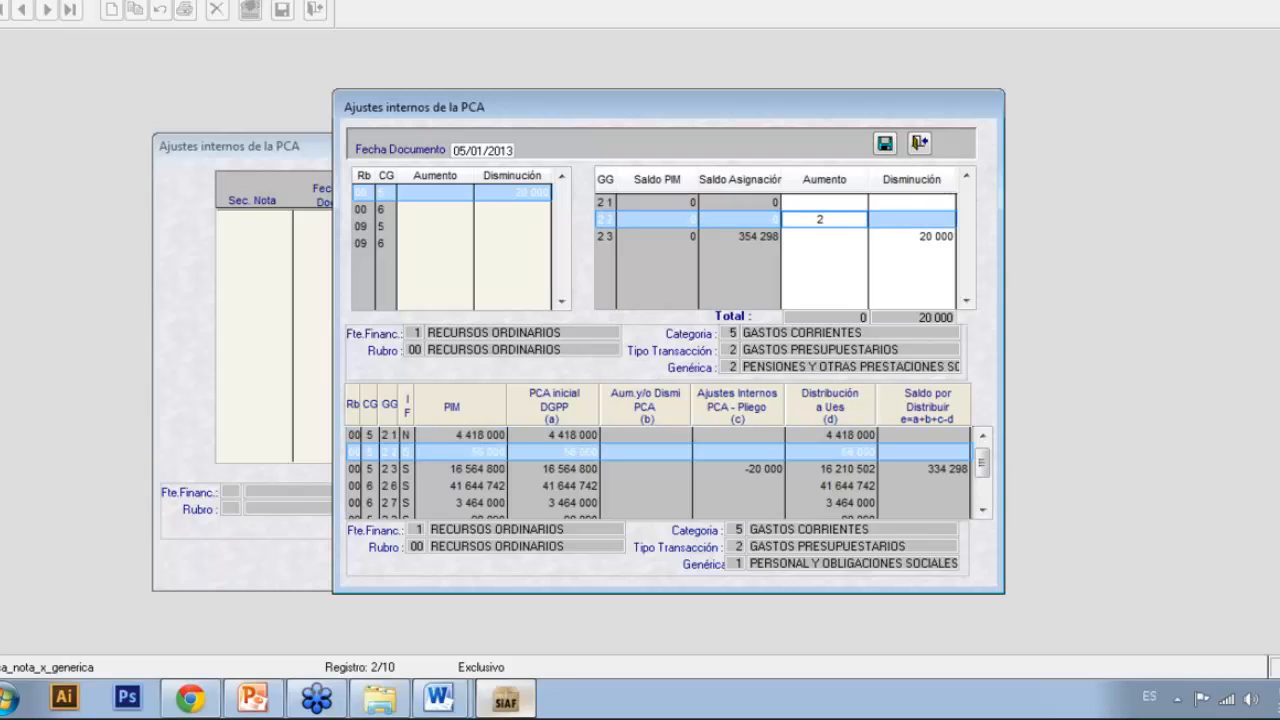
pyautogui.write('0000')
pyautogui.press('Return')
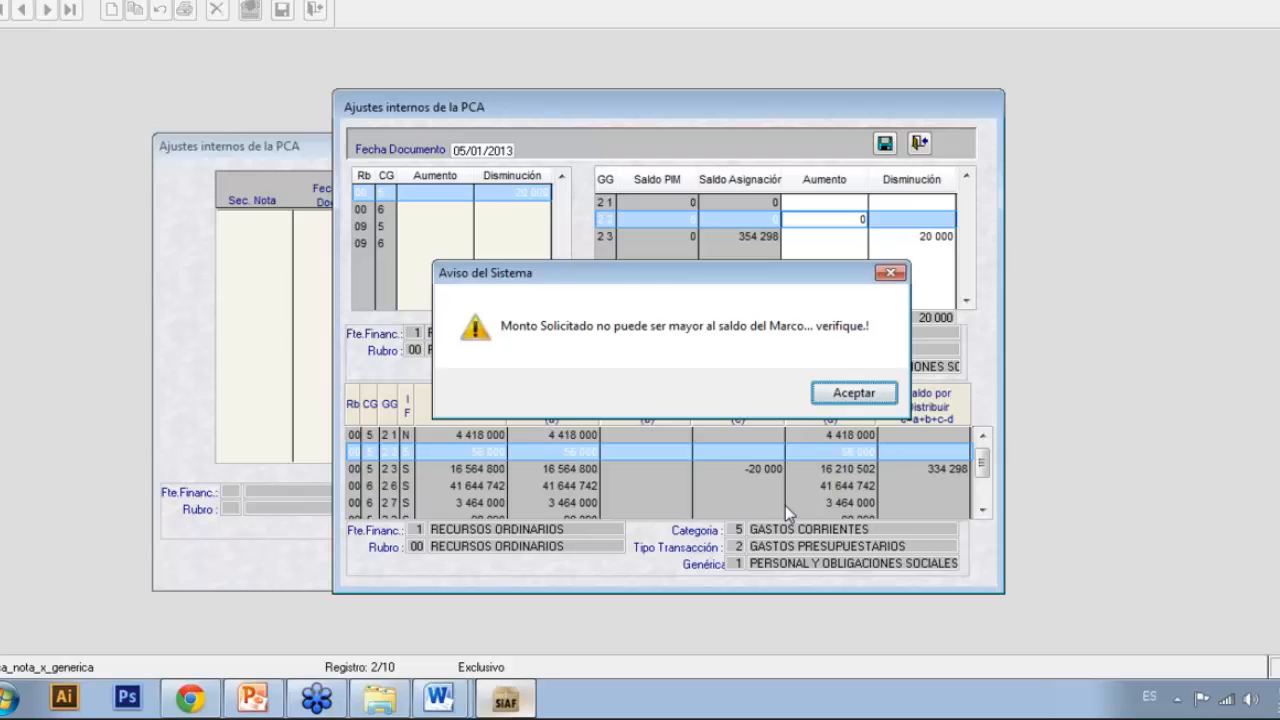
pyautogui.click(866, 395)
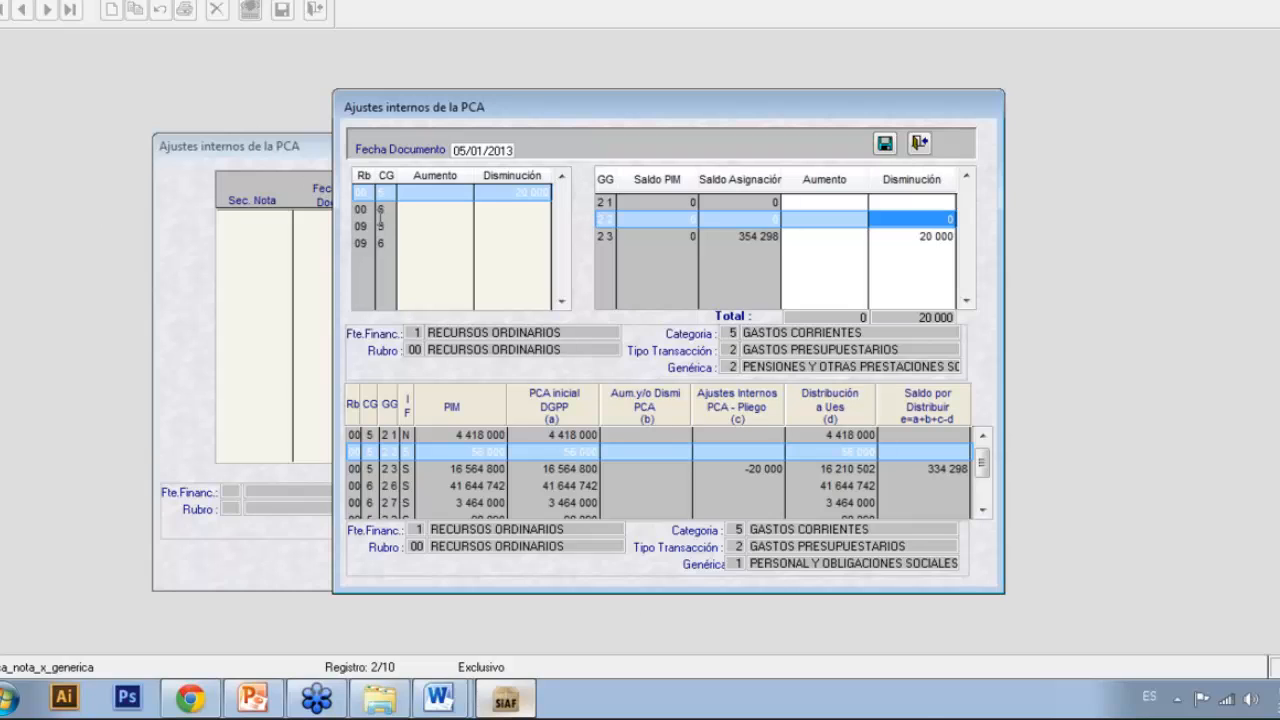
# Step: Check the generic balances of rubro 00, category 6 and rubro 09, category 5
pyautogui.click(371, 211)
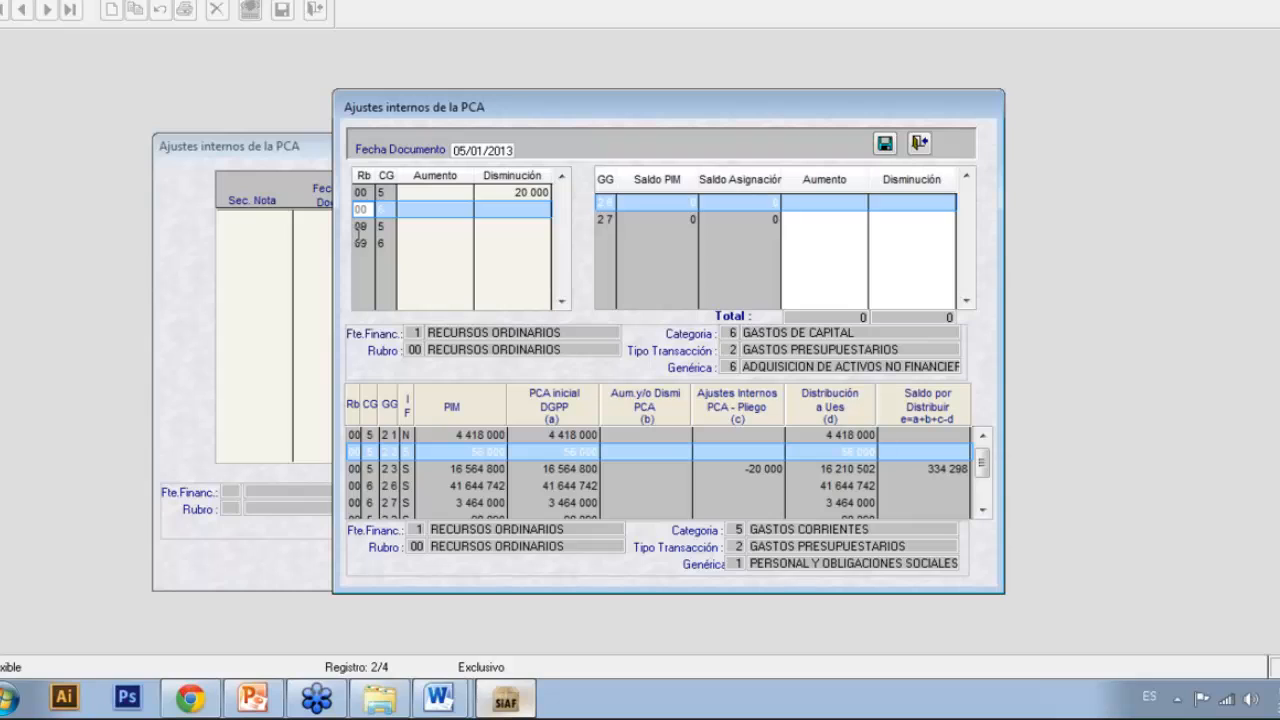
pyautogui.click(369, 232)
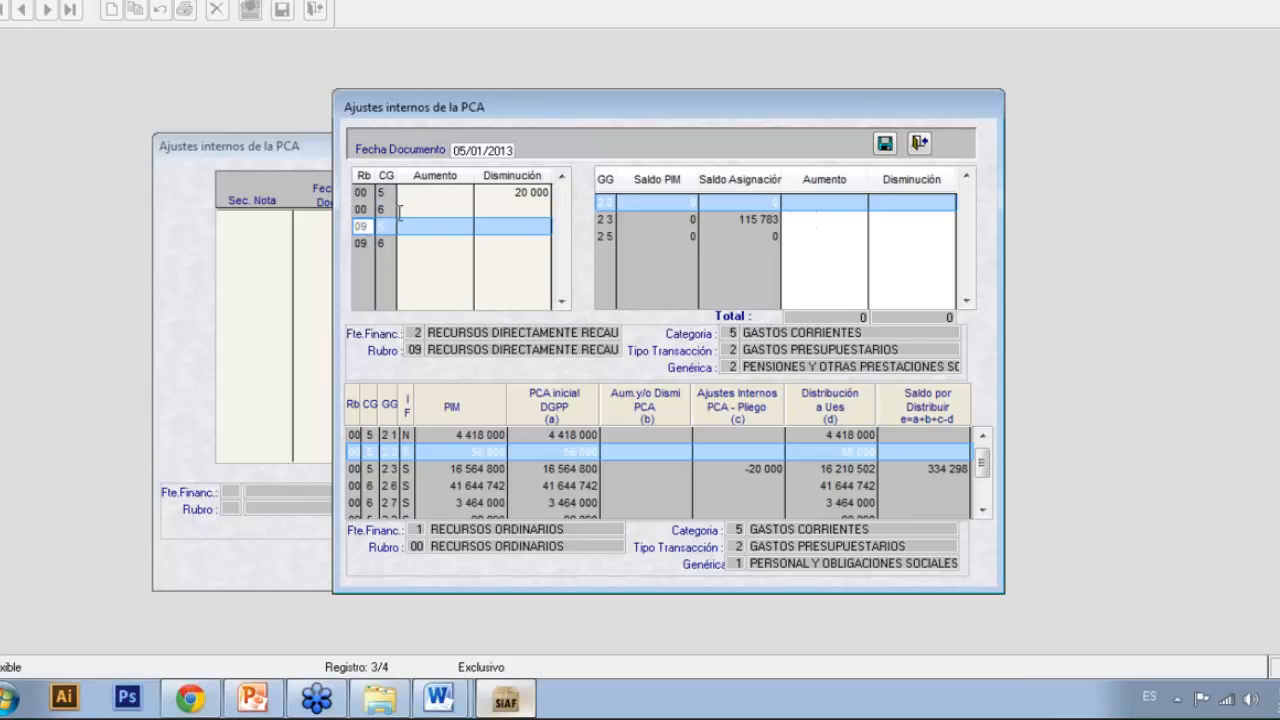
# Step: Leave the internal PCA adjustment form without saving and close the Ajustes internos de la PCA window
pyautogui.click(395, 243)
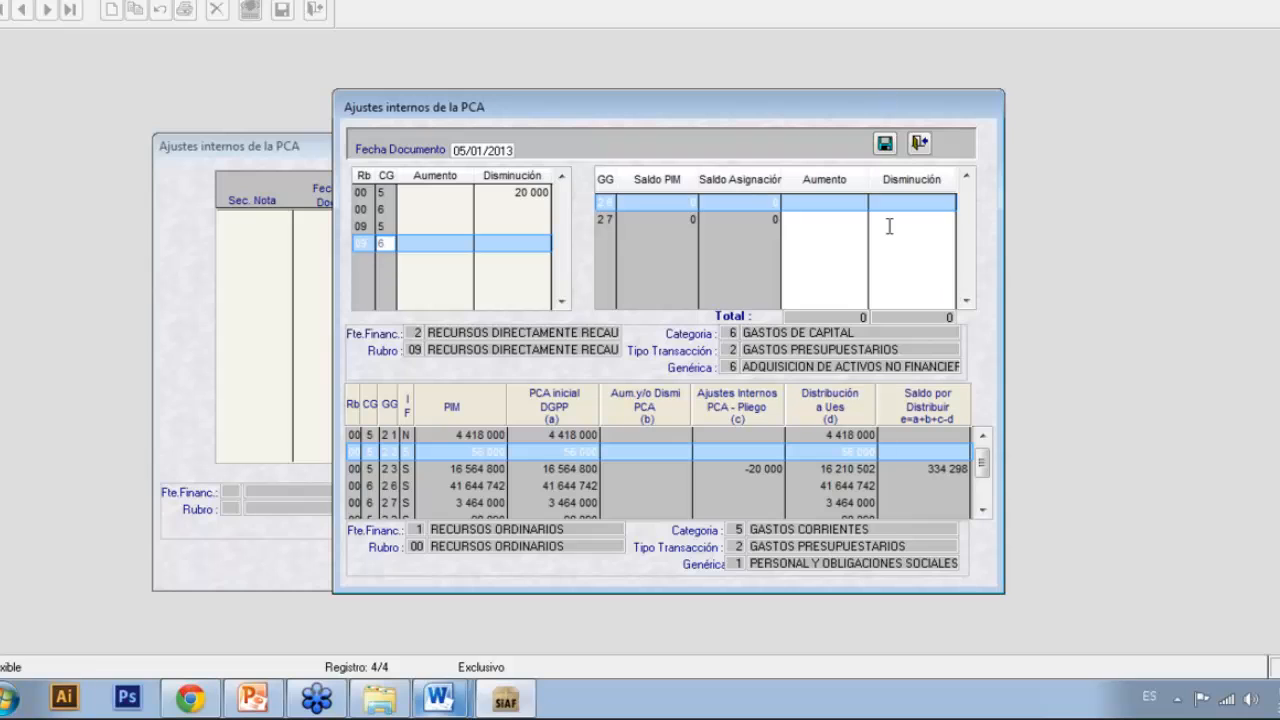
pyautogui.click(920, 144)
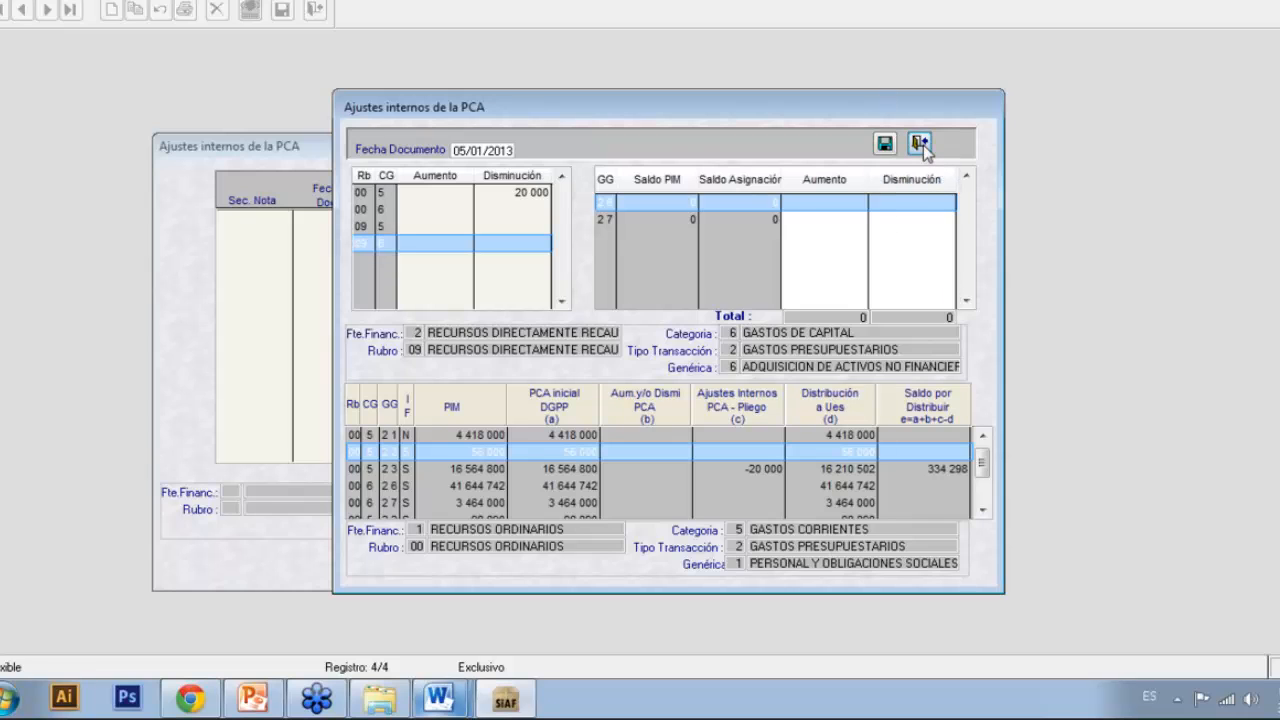
pyautogui.rightClick(281, 293)
pyautogui.click(247, 284)
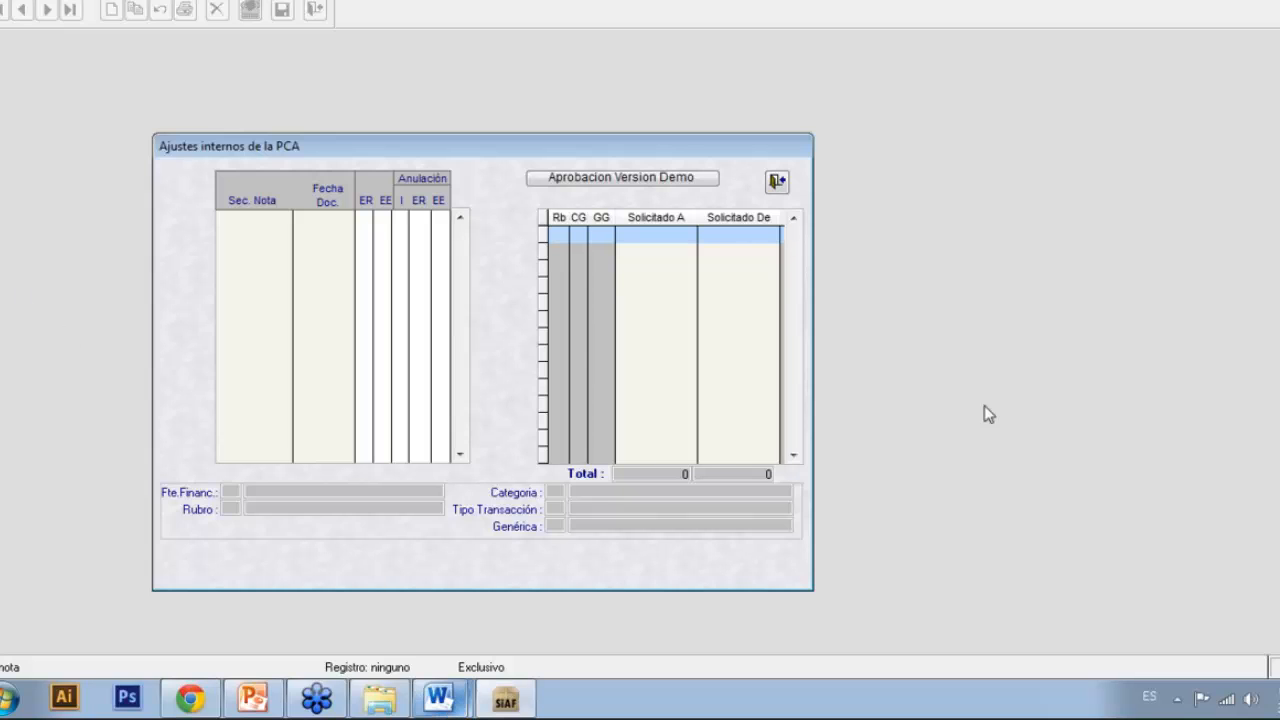
pyautogui.click(777, 182)
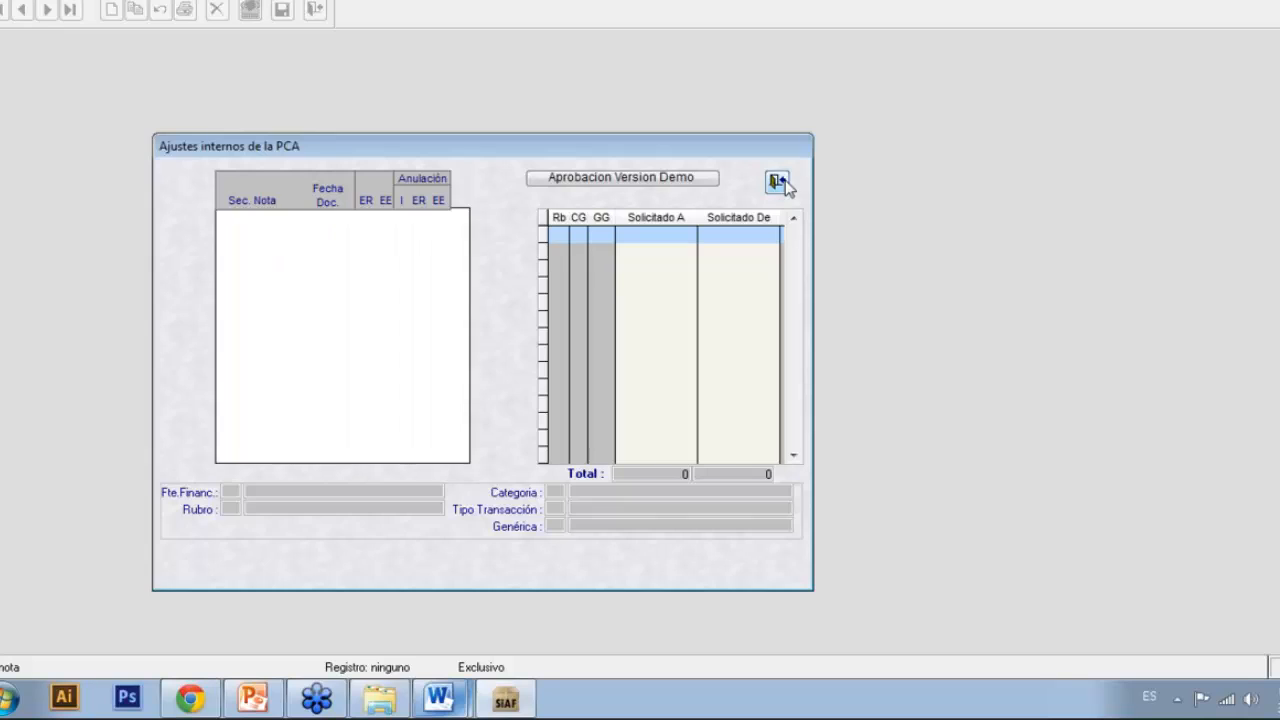
# Step: Open Distribución por UEs under Programación del Compromiso Anual - PCA and move its window to the middle of the workspace
pyautogui.click(68, 1)
pyautogui.moveTo(79, 56)
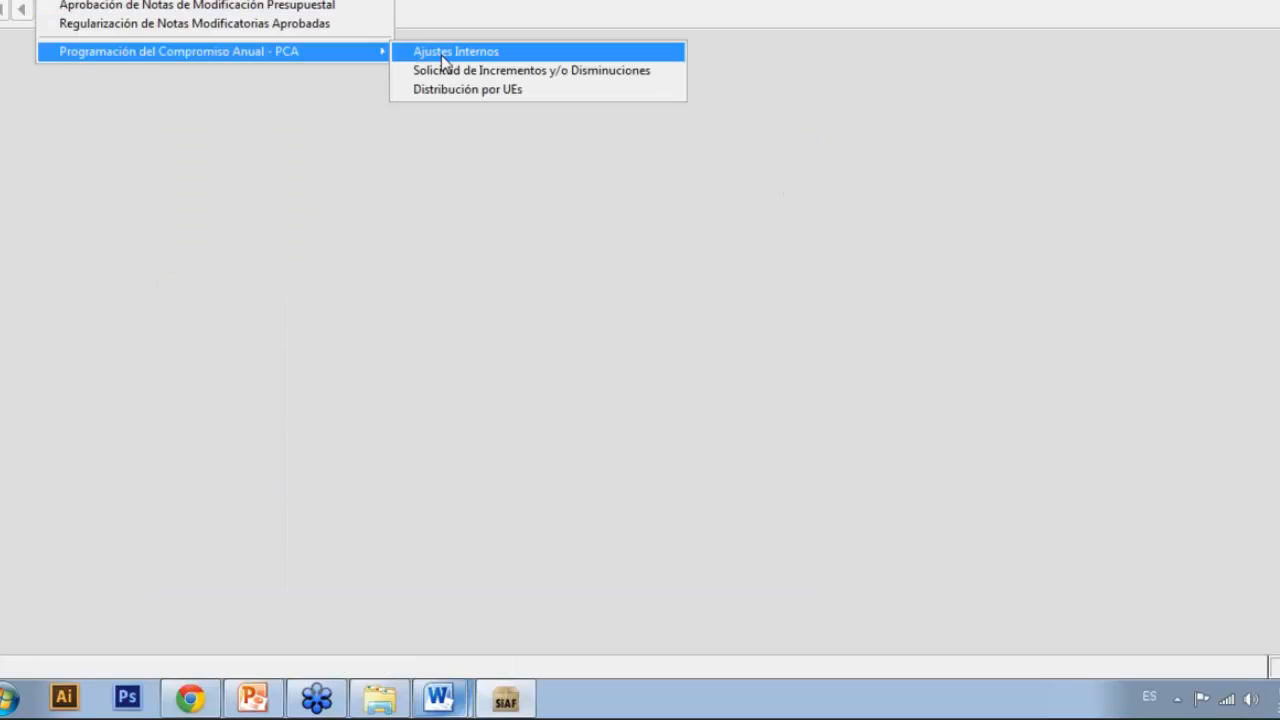
pyautogui.click(541, 92)
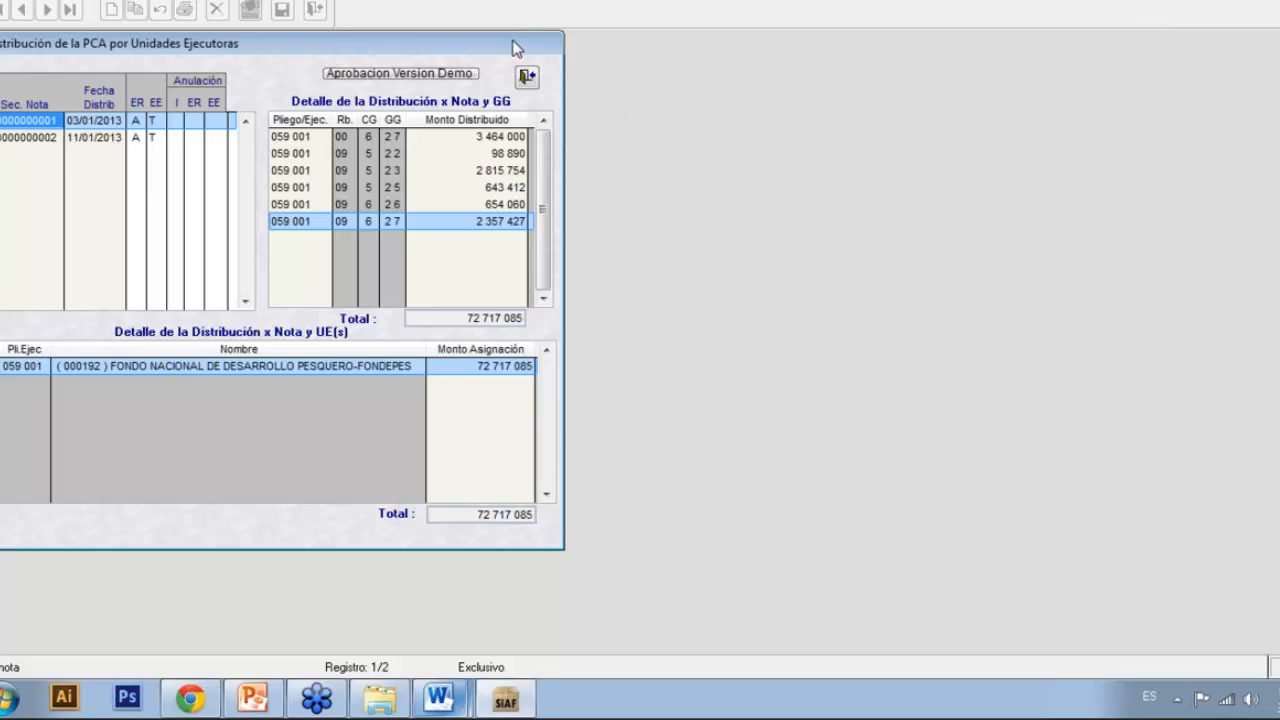
pyautogui.moveTo(515, 48); pyautogui.dragTo(832, 120)
pyautogui.click(391, 194)
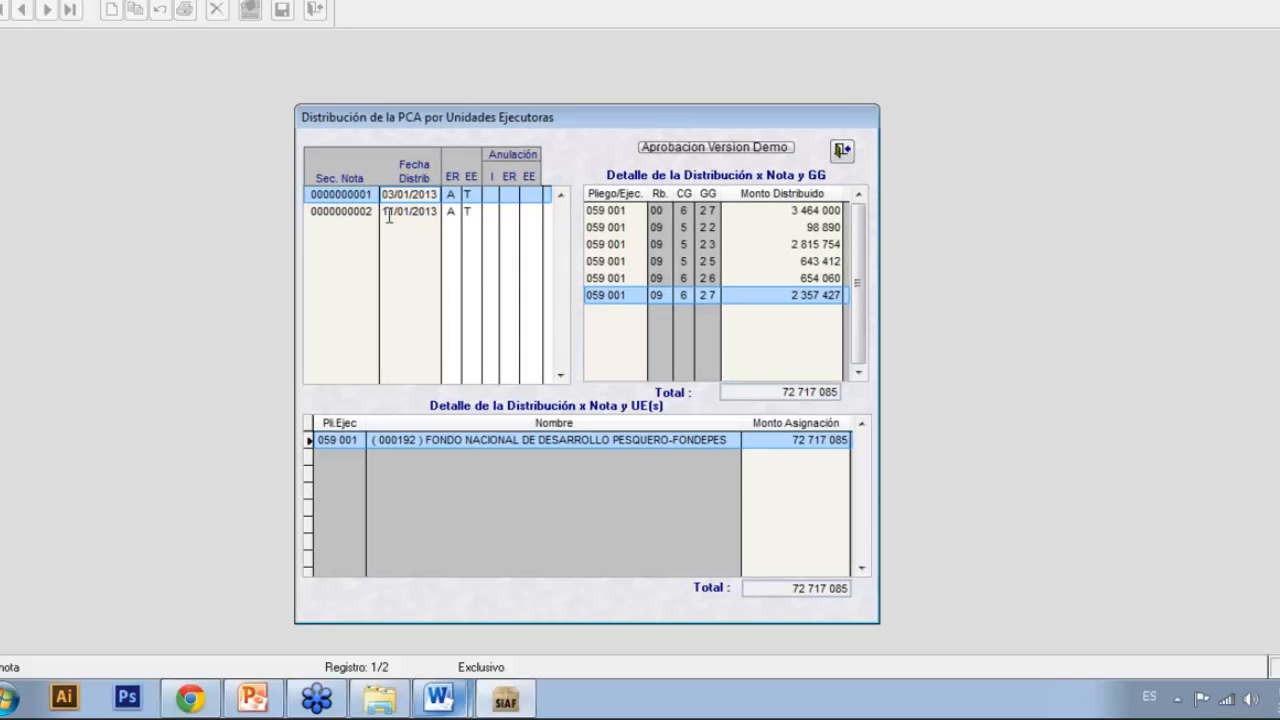
pyautogui.click(389, 212)
pyautogui.click(409, 194)
pyautogui.click(619, 210)
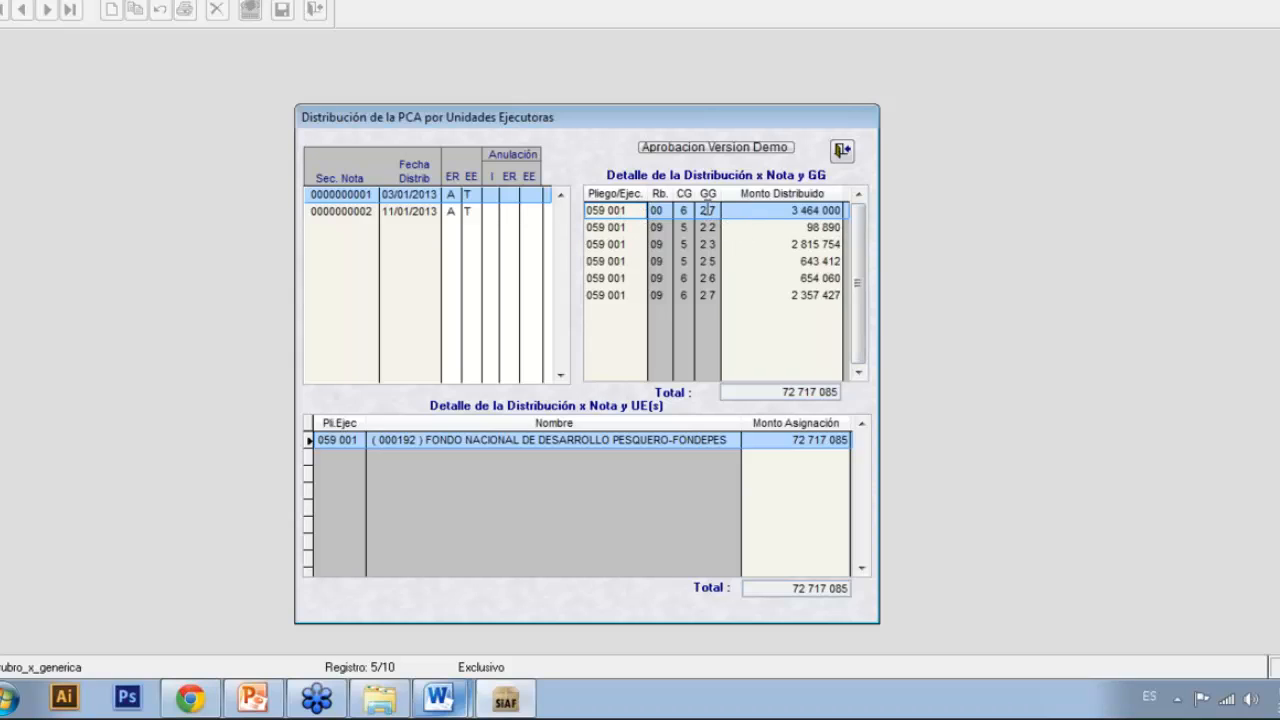
pyautogui.click(708, 211)
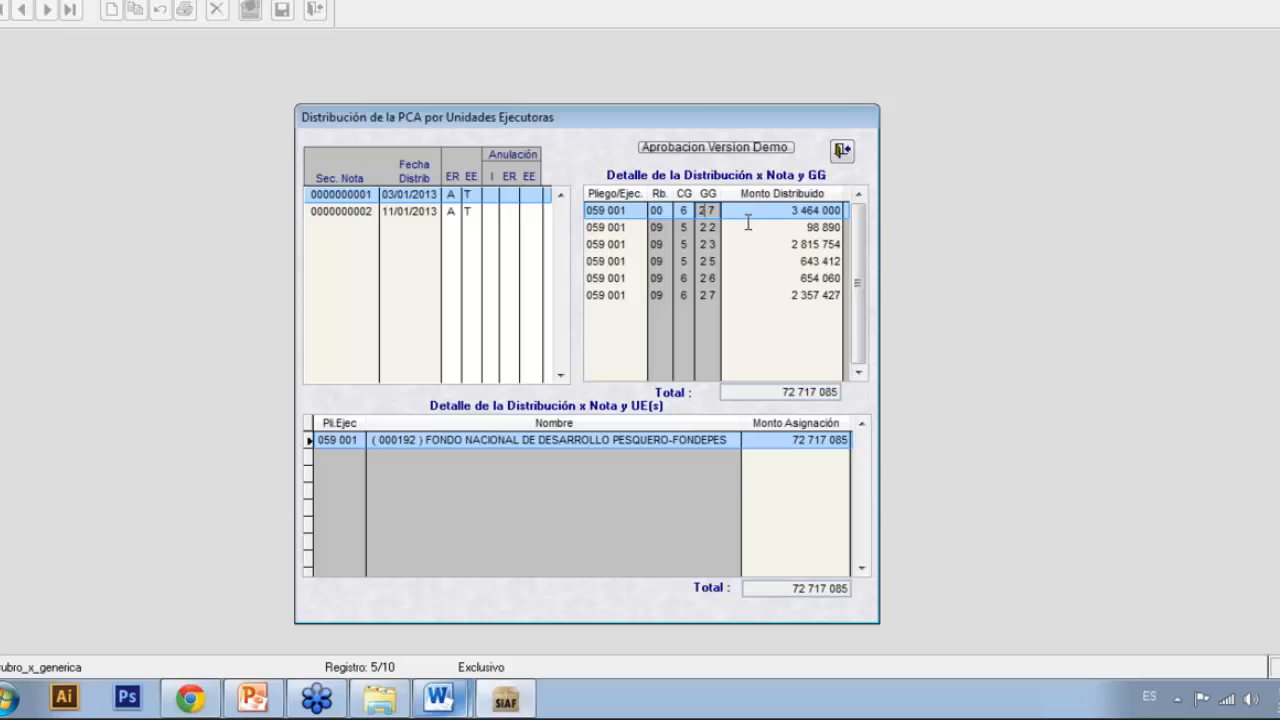
pyautogui.click(815, 211)
pyautogui.click(815, 227)
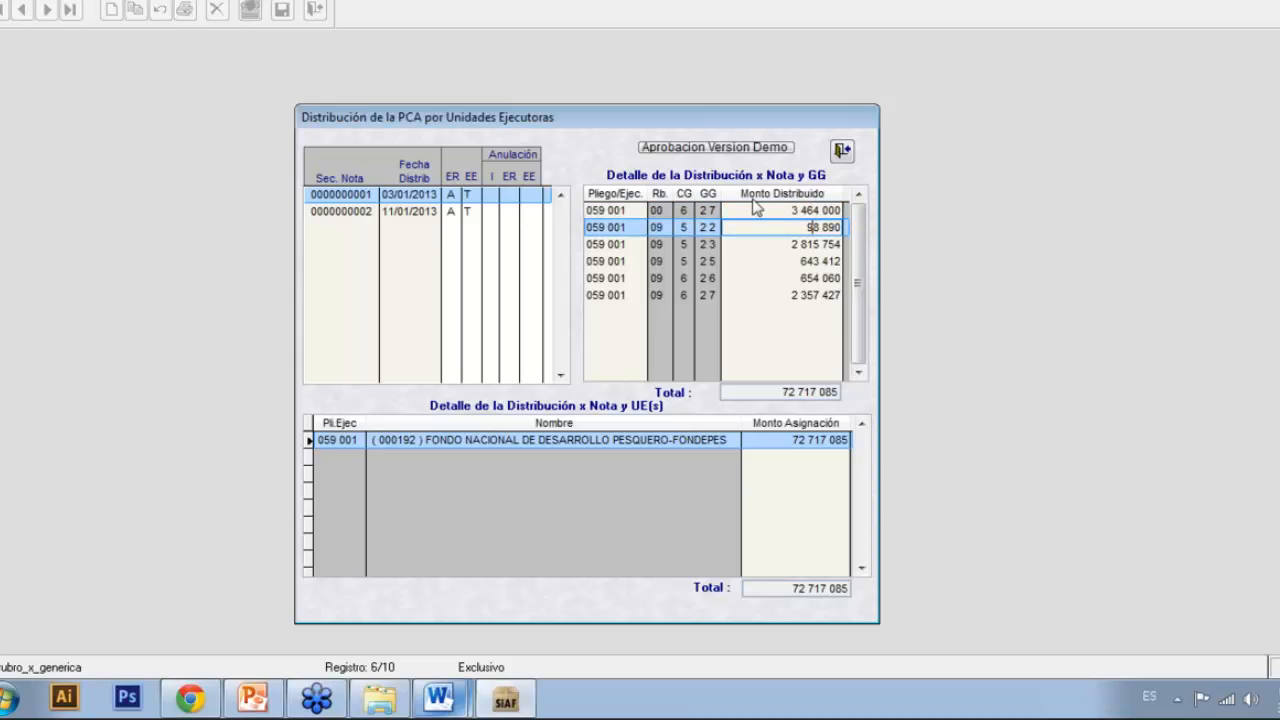
pyautogui.click(705, 210)
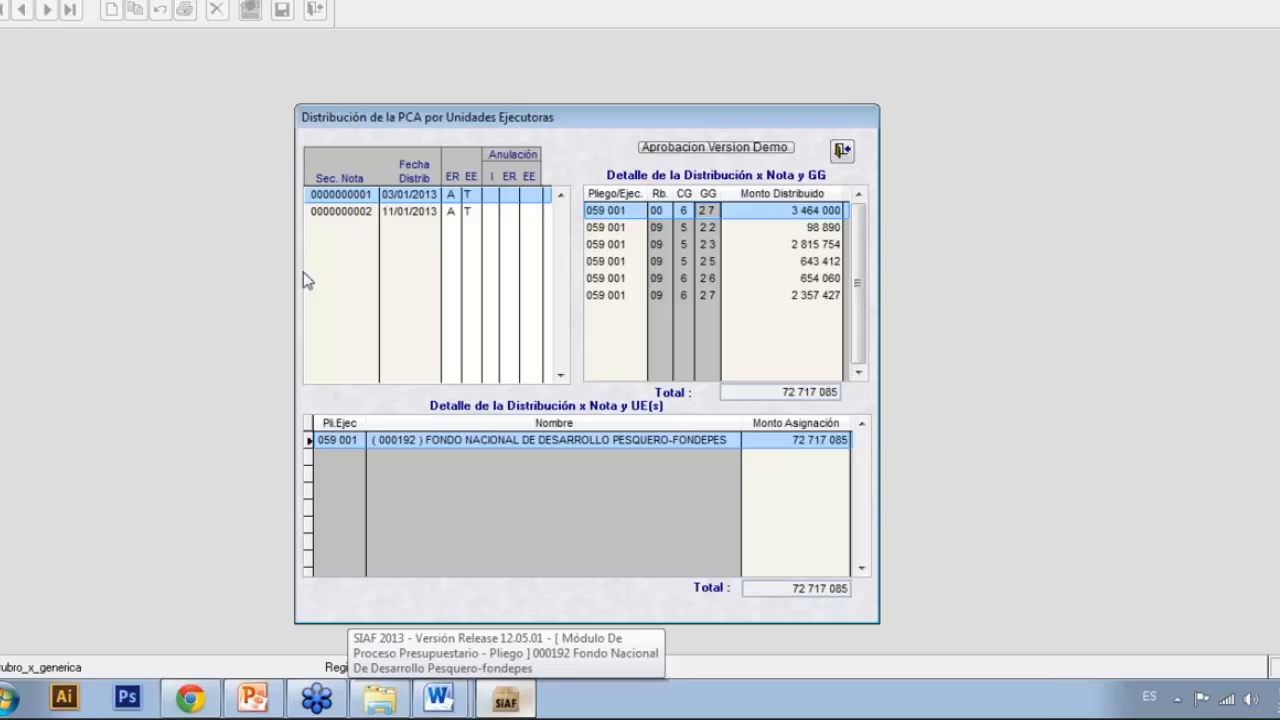
# Step: Insert a new PCA distribution note for executing units with the distribution date 05/01/2013
pyautogui.rightClick(365, 295)
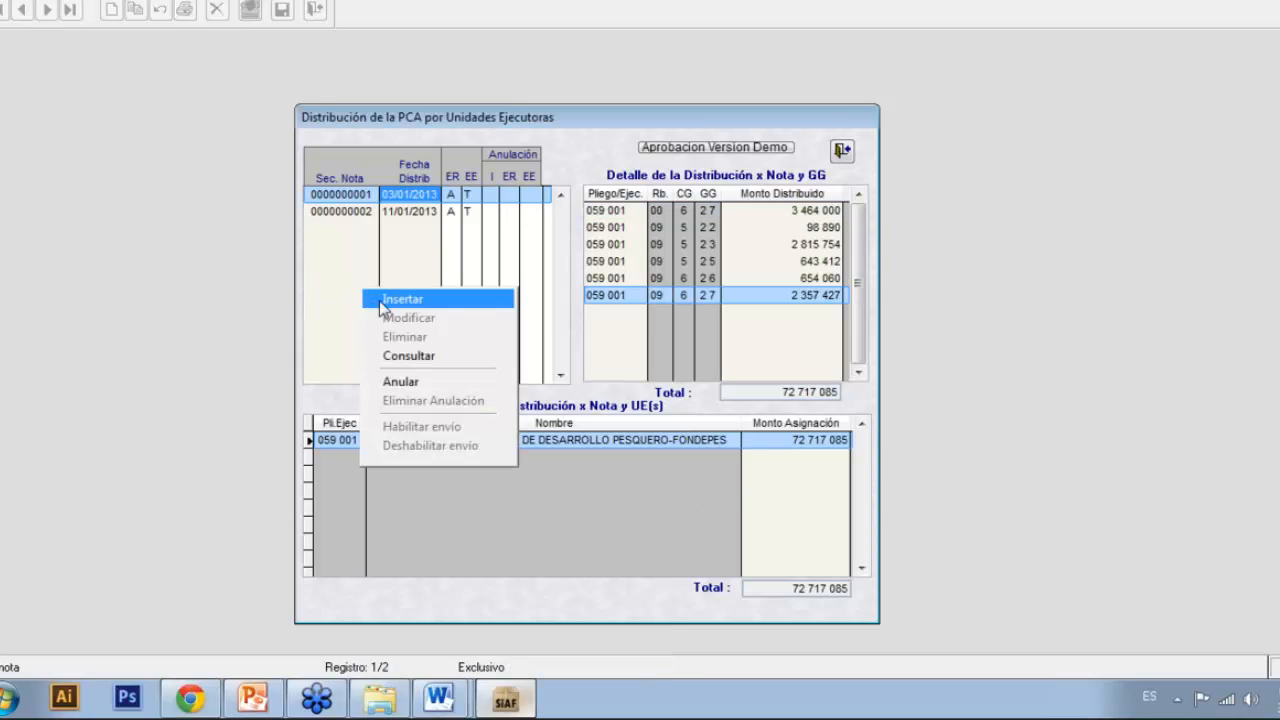
pyautogui.click(471, 297)
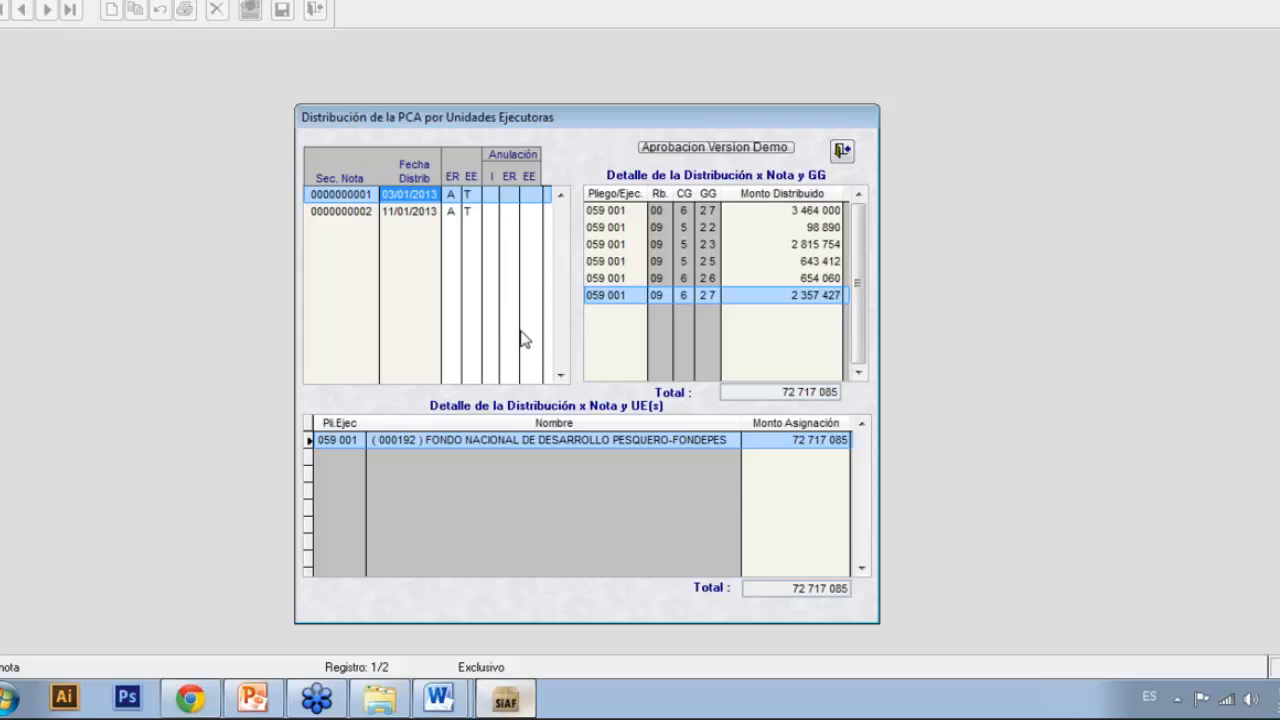
pyautogui.rightClick(320, 254)
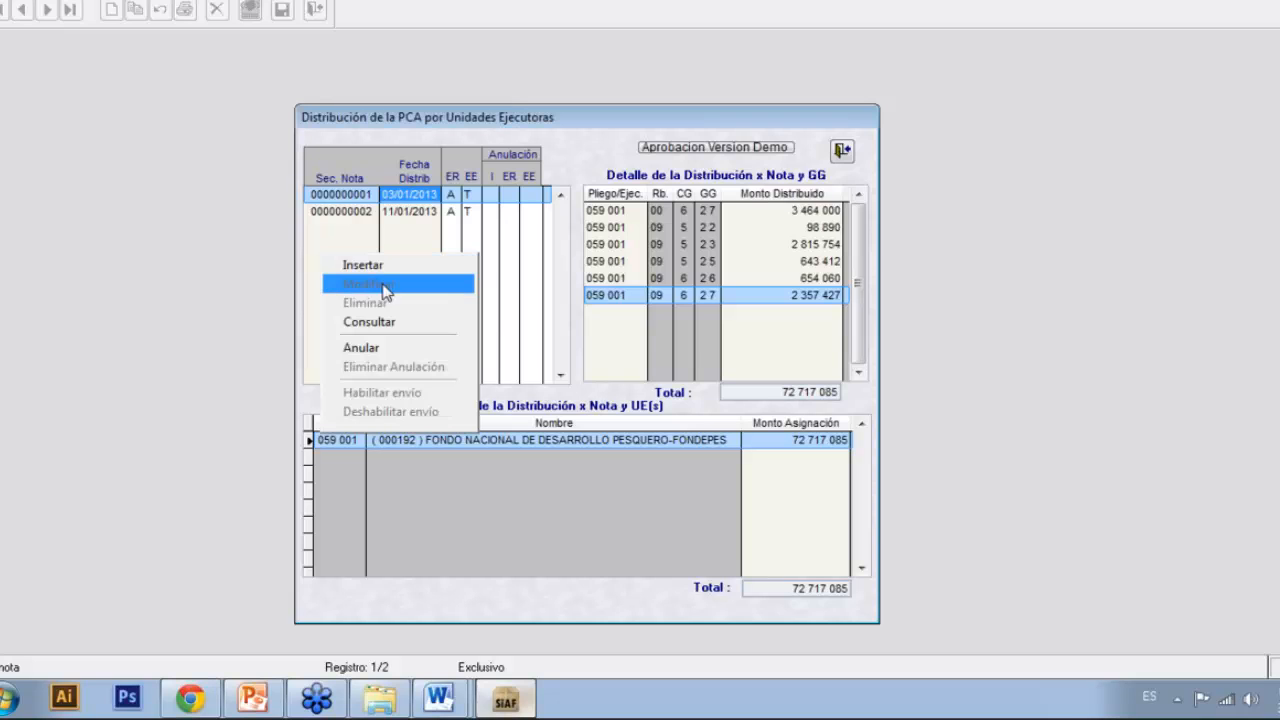
pyautogui.click(378, 268)
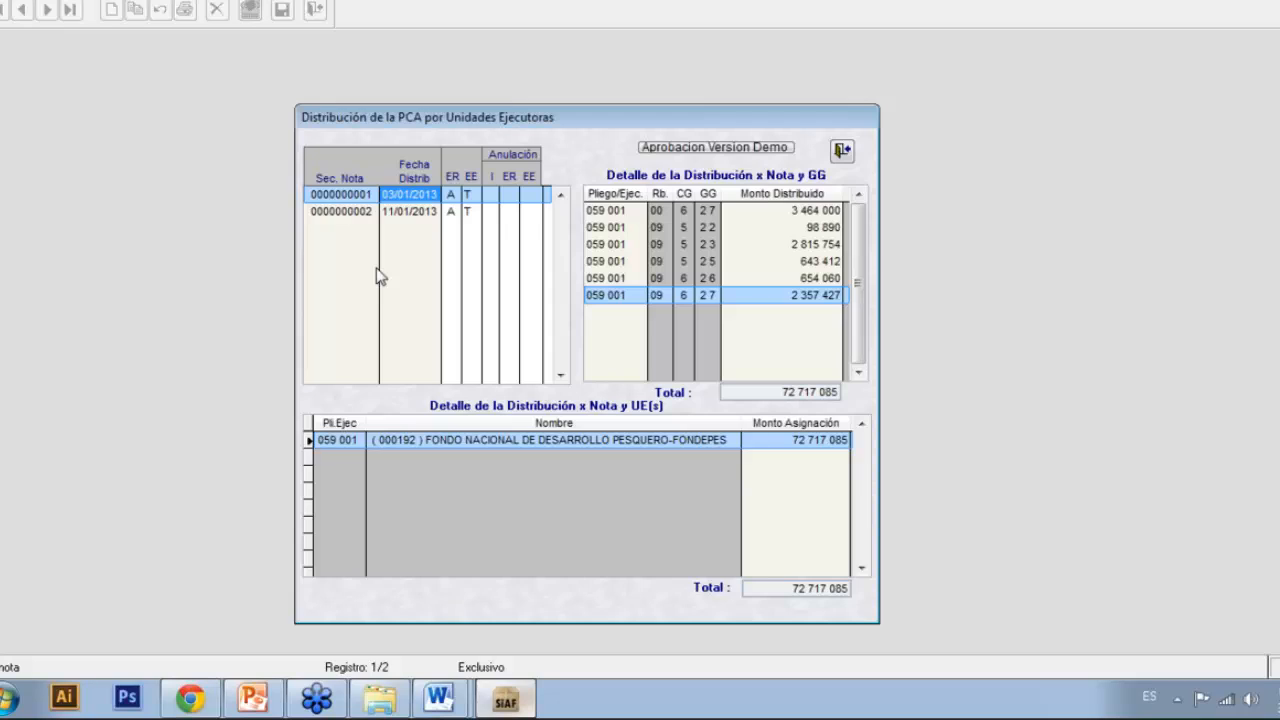
pyautogui.write('05/')
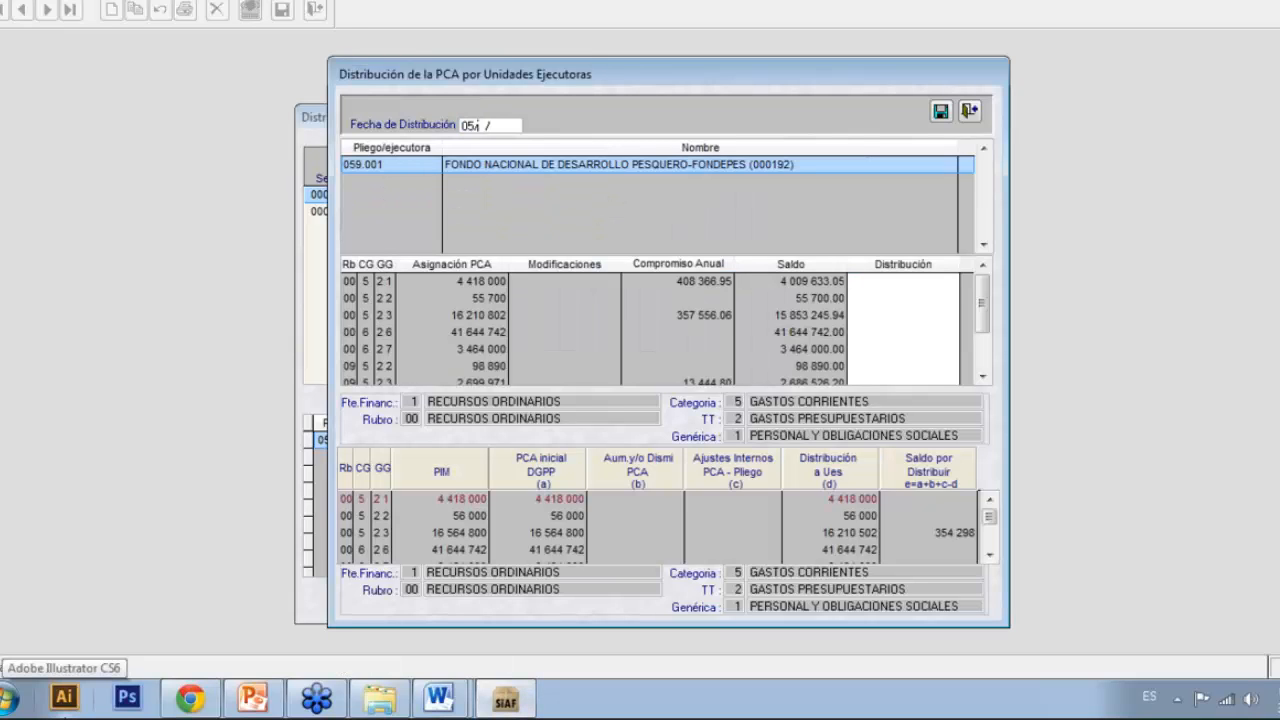
pyautogui.write('01/2013')
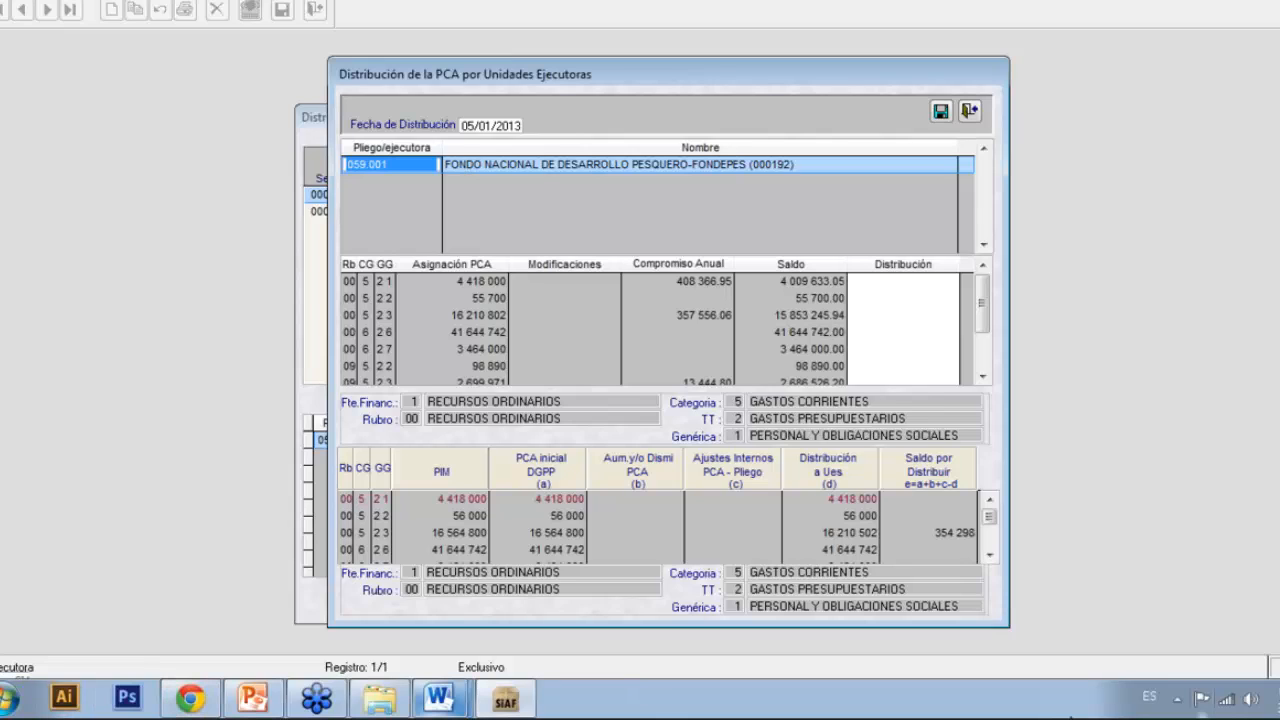
# Step: Try to distribute 60 000 to the line Rb 00, CG 5, GG 2 1 (personnel and social obligations)
pyautogui.click(929, 332)
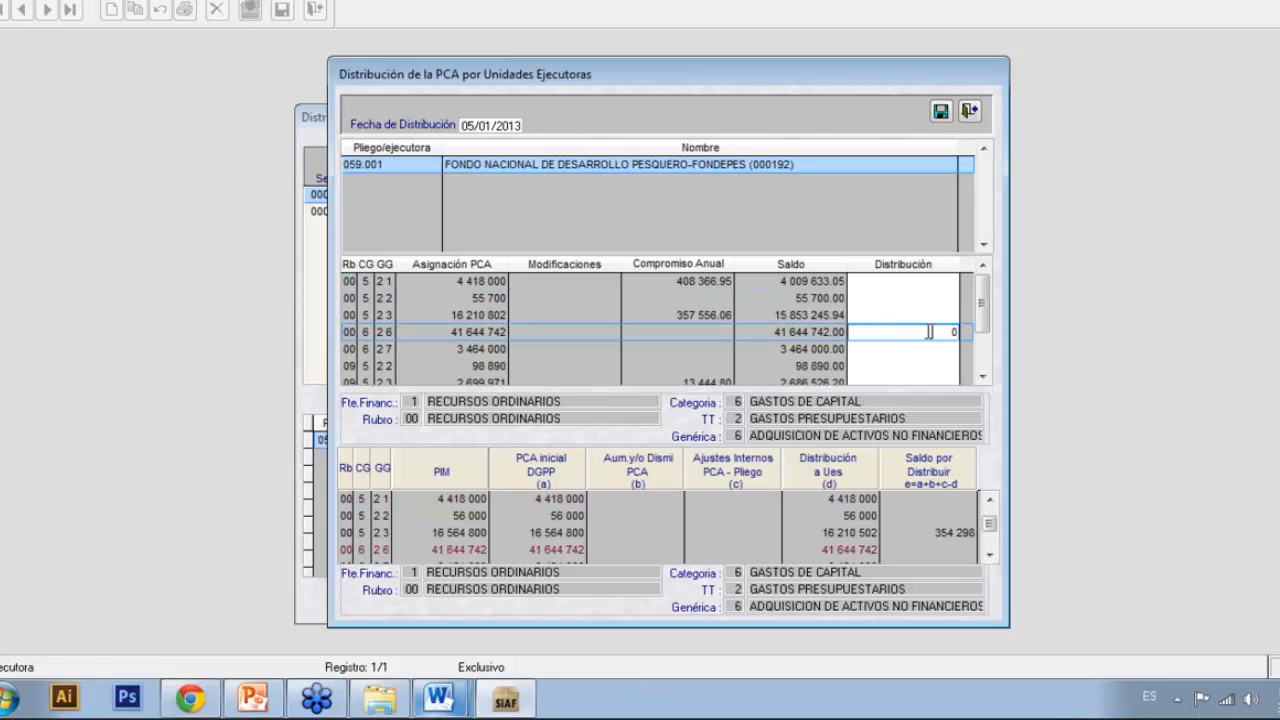
pyautogui.press('Up')
pyautogui.press('Up')
pyautogui.press('Up')
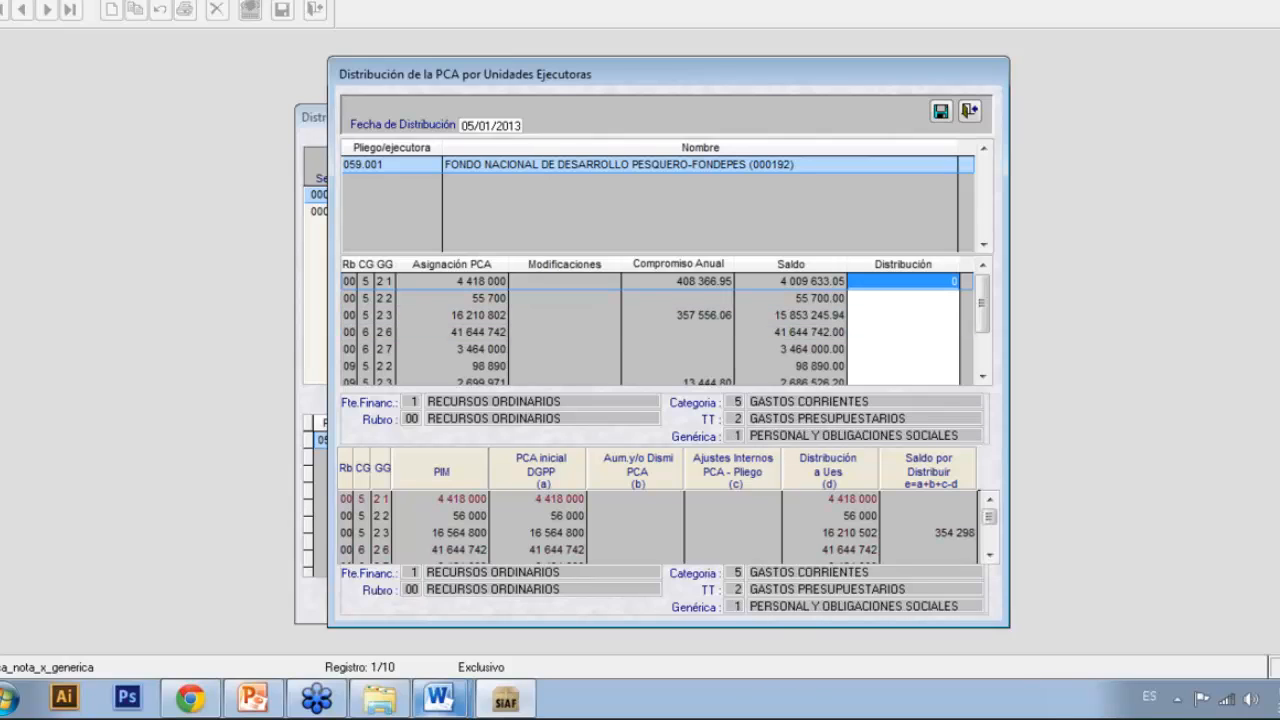
pyautogui.press('Down')
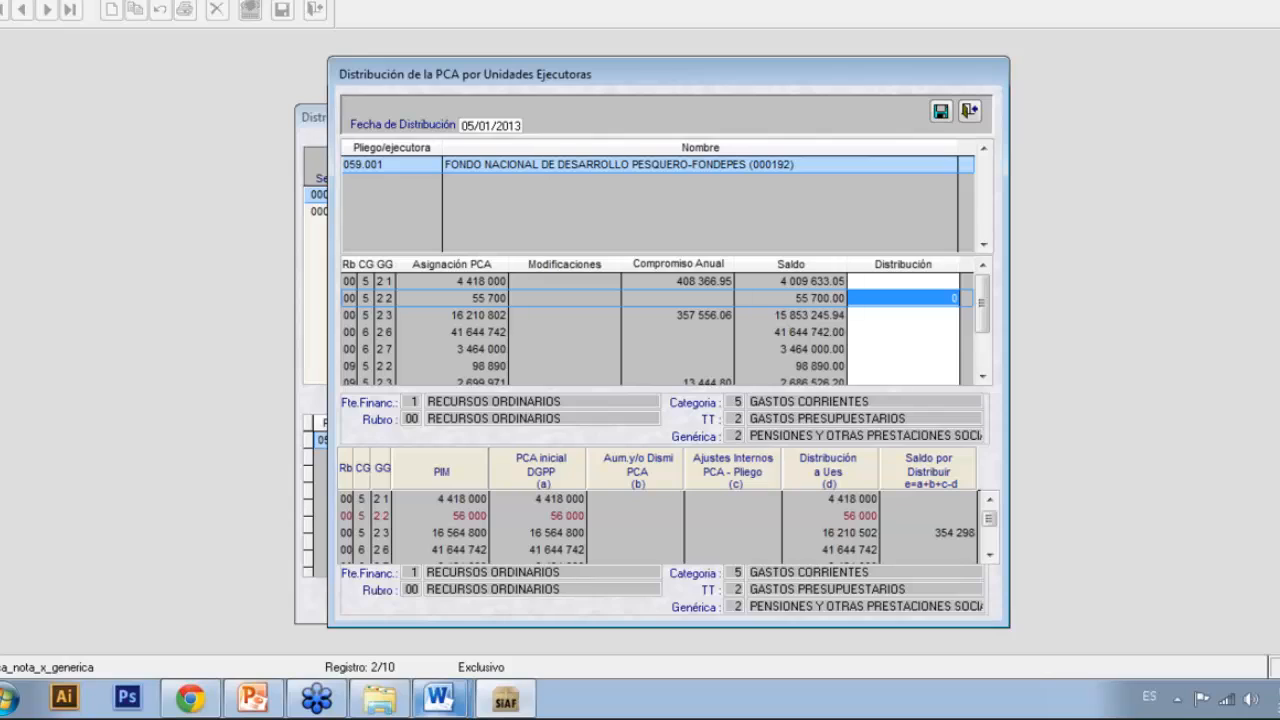
pyautogui.press('Up')
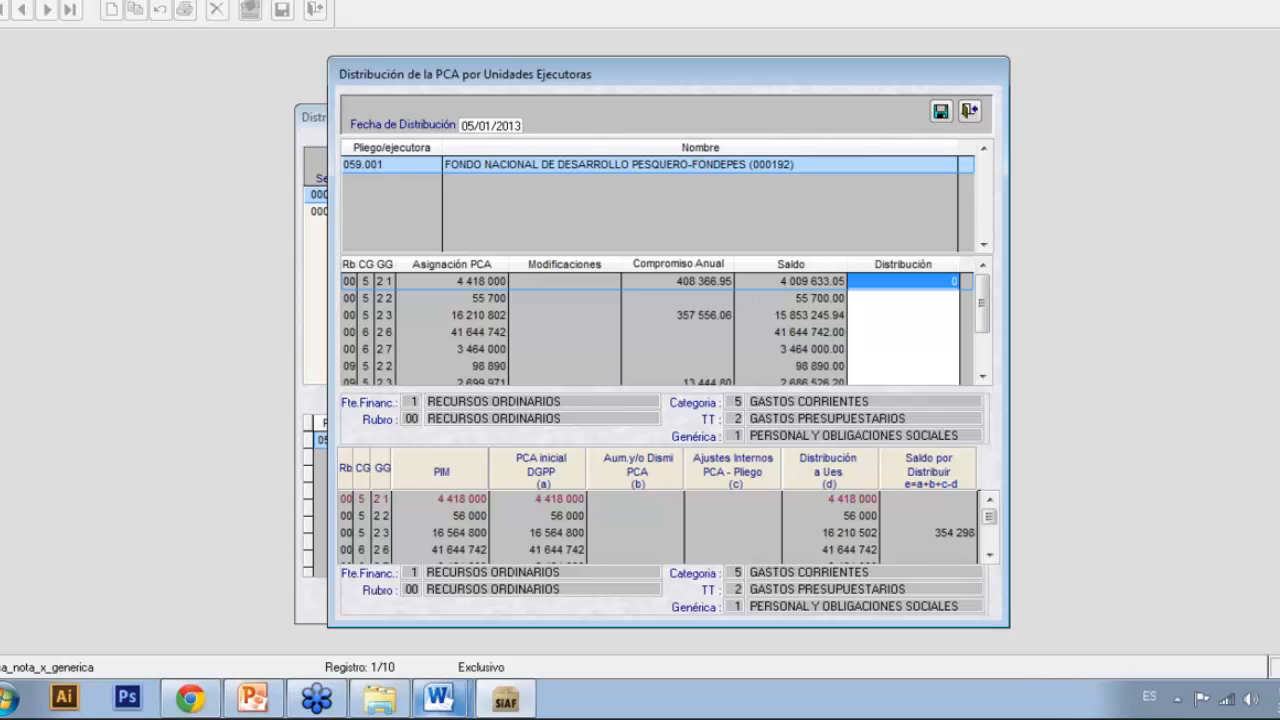
pyautogui.write('60000')
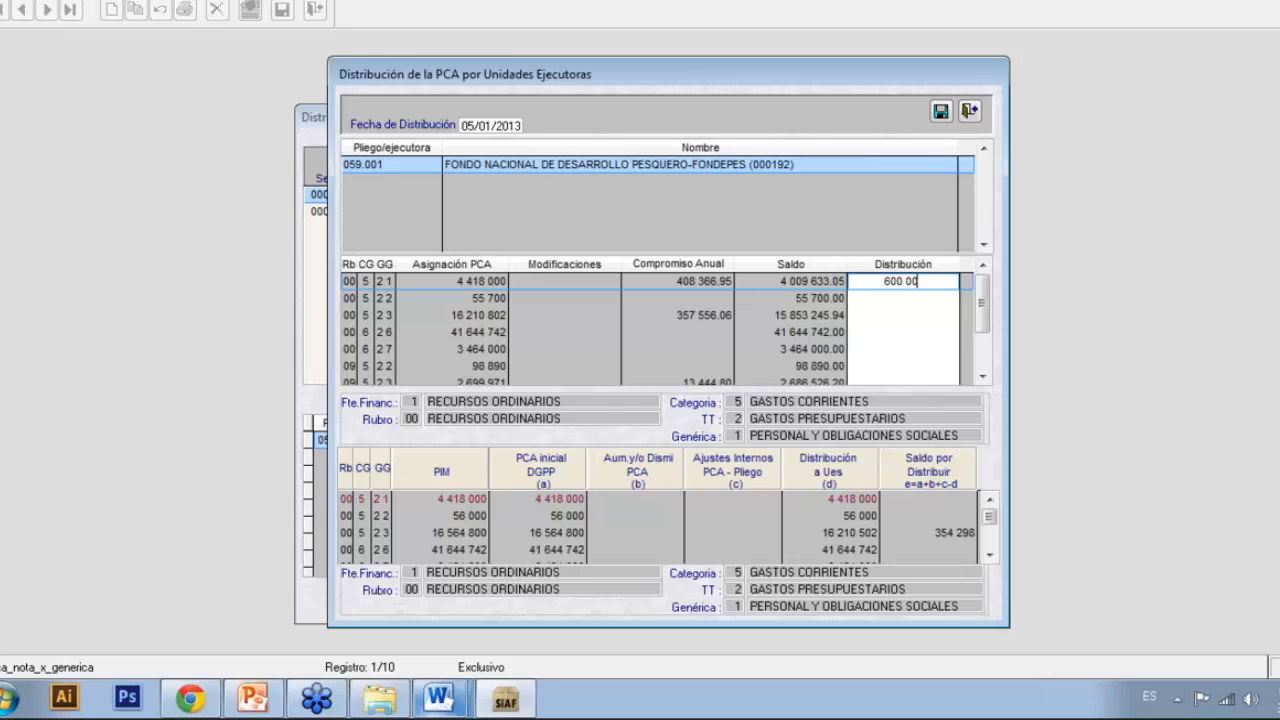
pyautogui.press('Return')
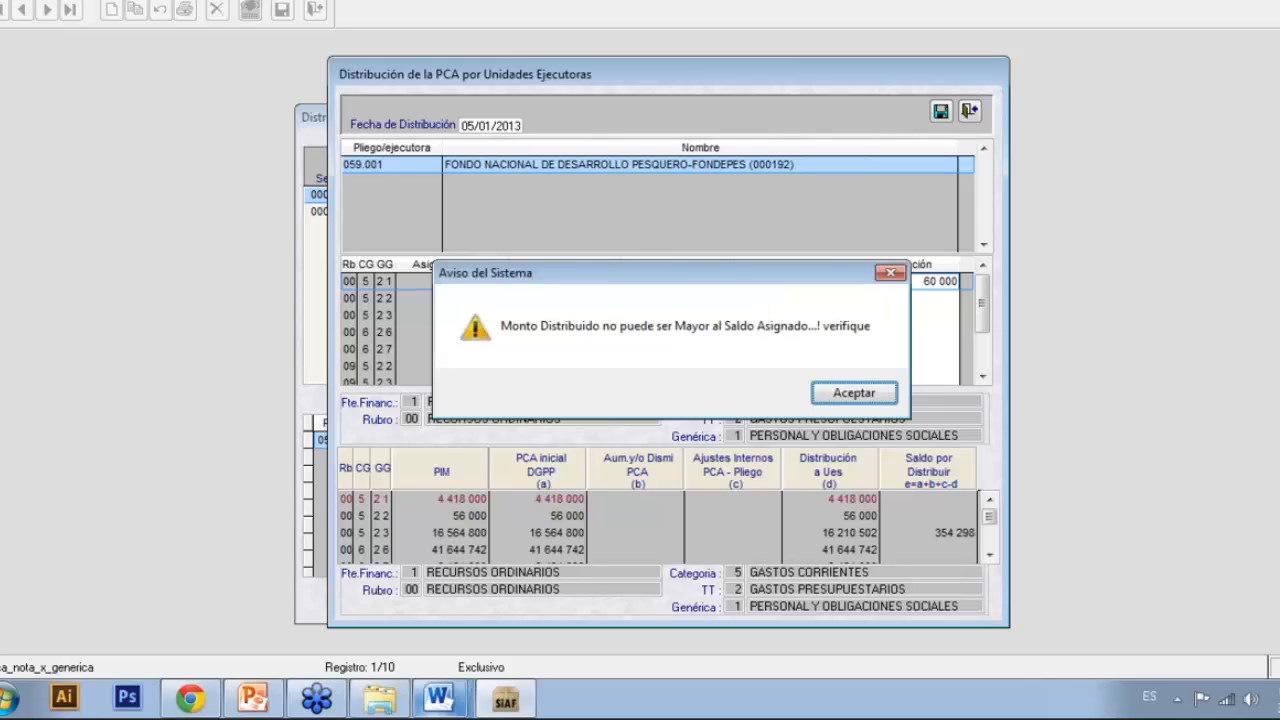
pyautogui.click(899, 396)
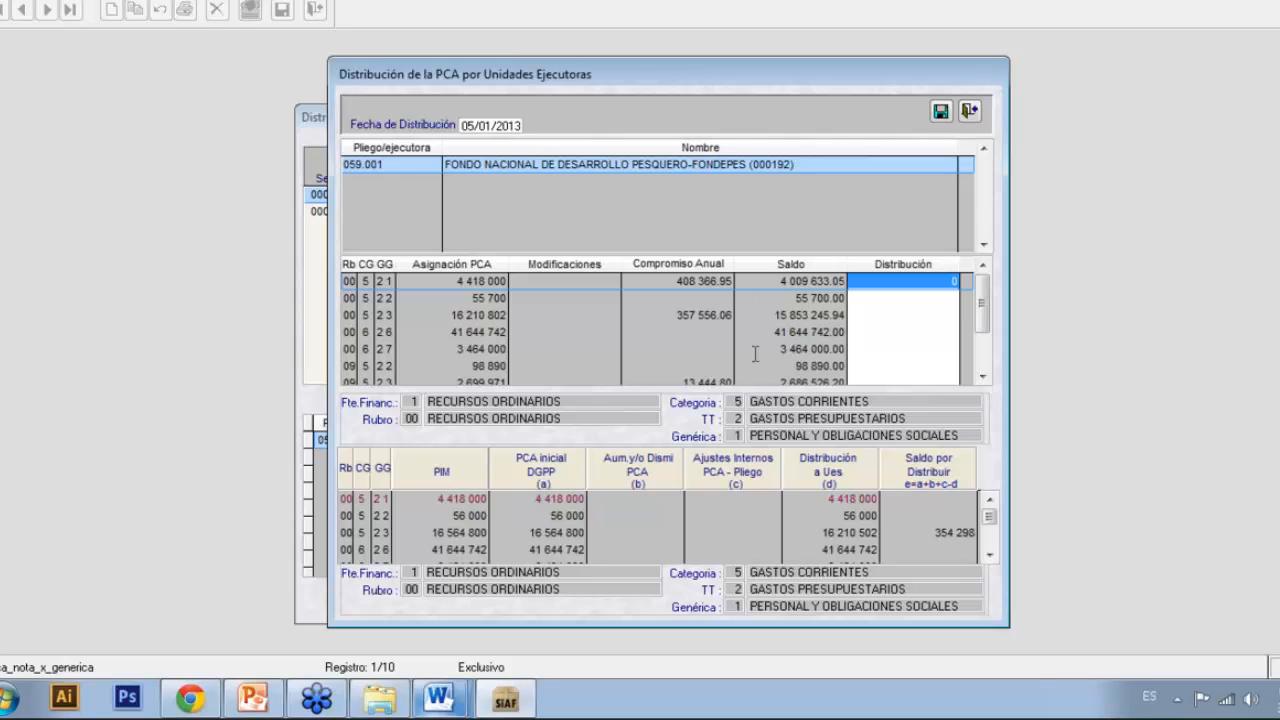
# Step: Go through the rubro 00 and 09 expense lines and check the Saldo por Distribuir, including that of Rb 00, CG 5, GG 2 3
pyautogui.press('Down')
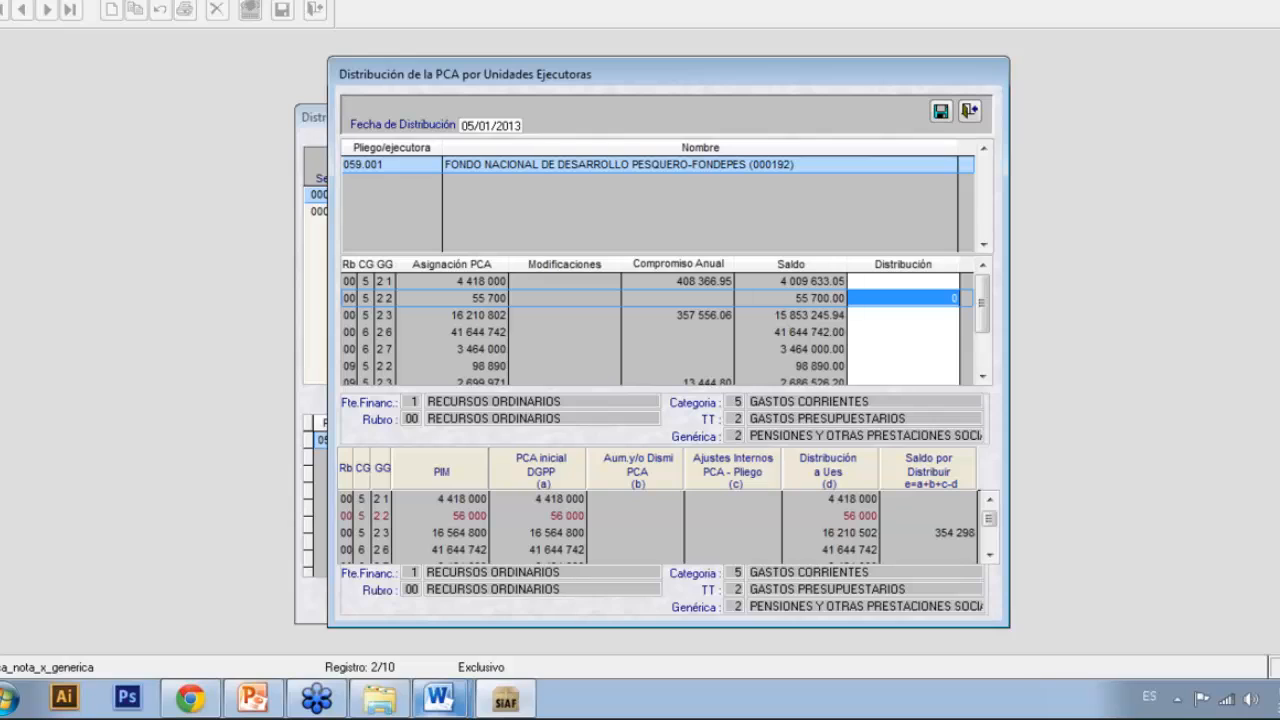
pyautogui.press('Up')
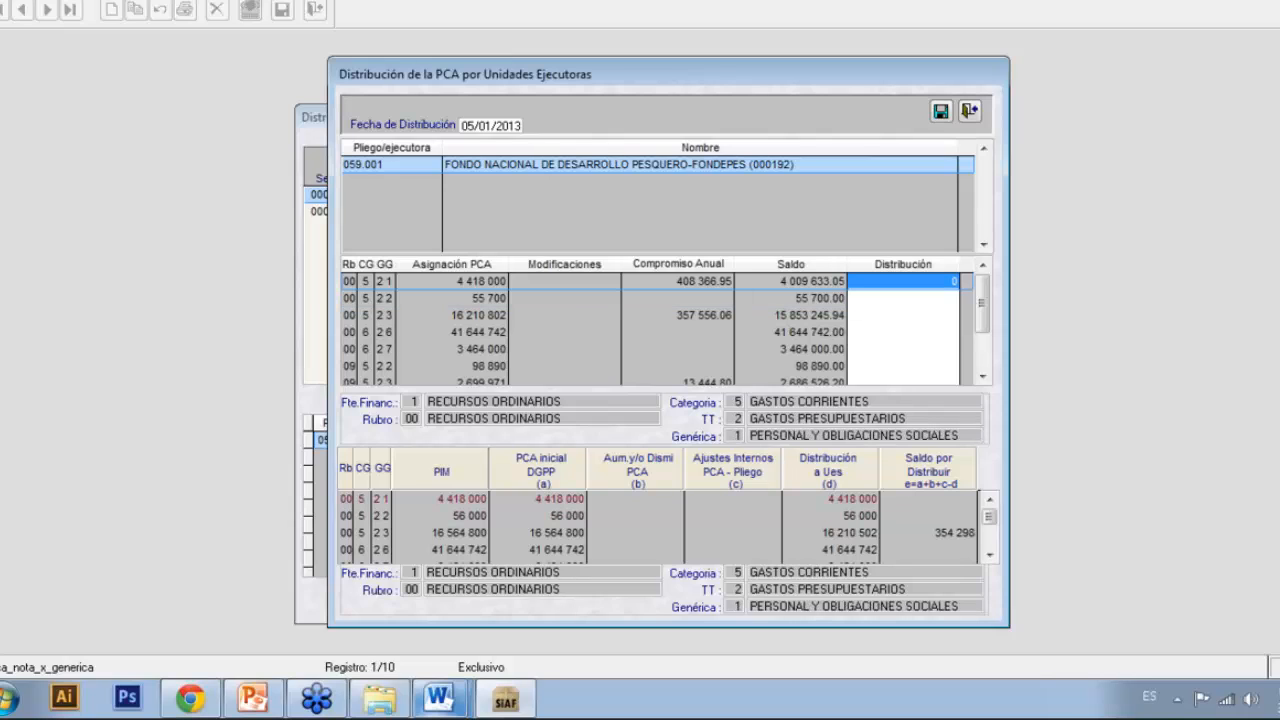
pyautogui.press('Down')
pyautogui.press('Down')
pyautogui.press('Down')
pyautogui.press('Down')
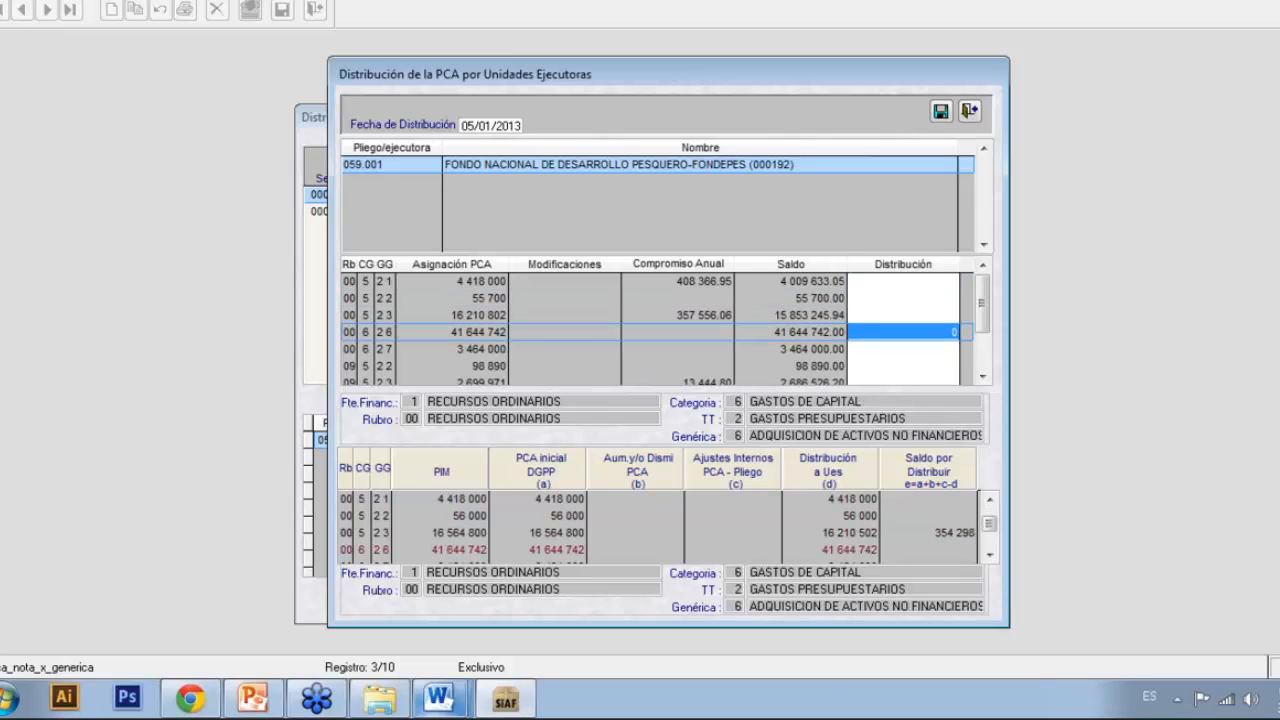
pyautogui.press('Down')
pyautogui.press('Down')
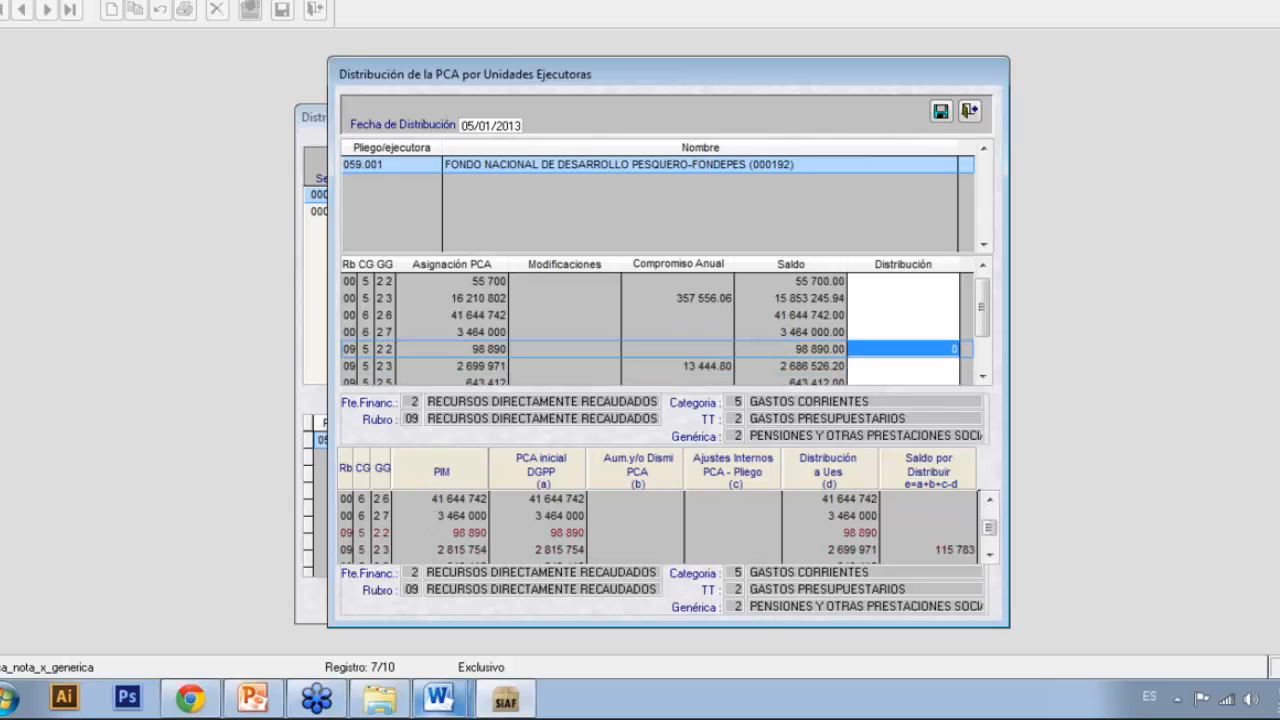
pyautogui.press('Up')
pyautogui.press('Up')
pyautogui.press('Up')
pyautogui.press('Up')
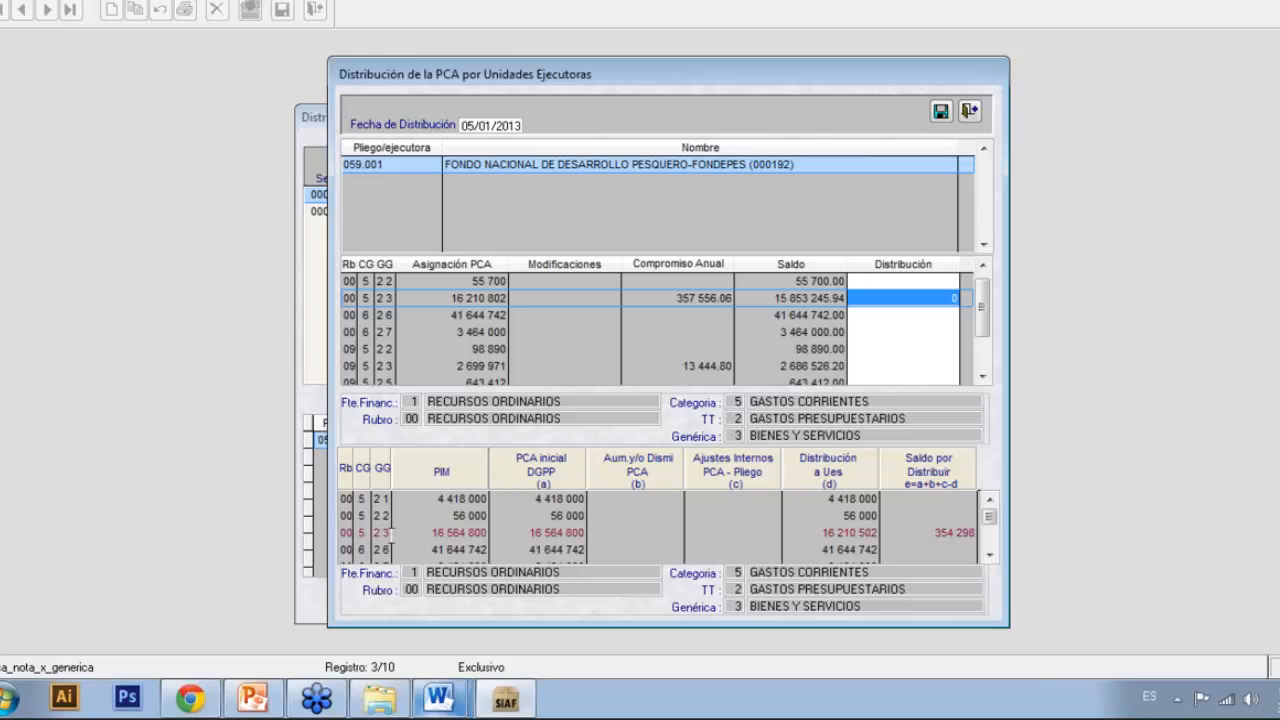
pyautogui.click(395, 532)
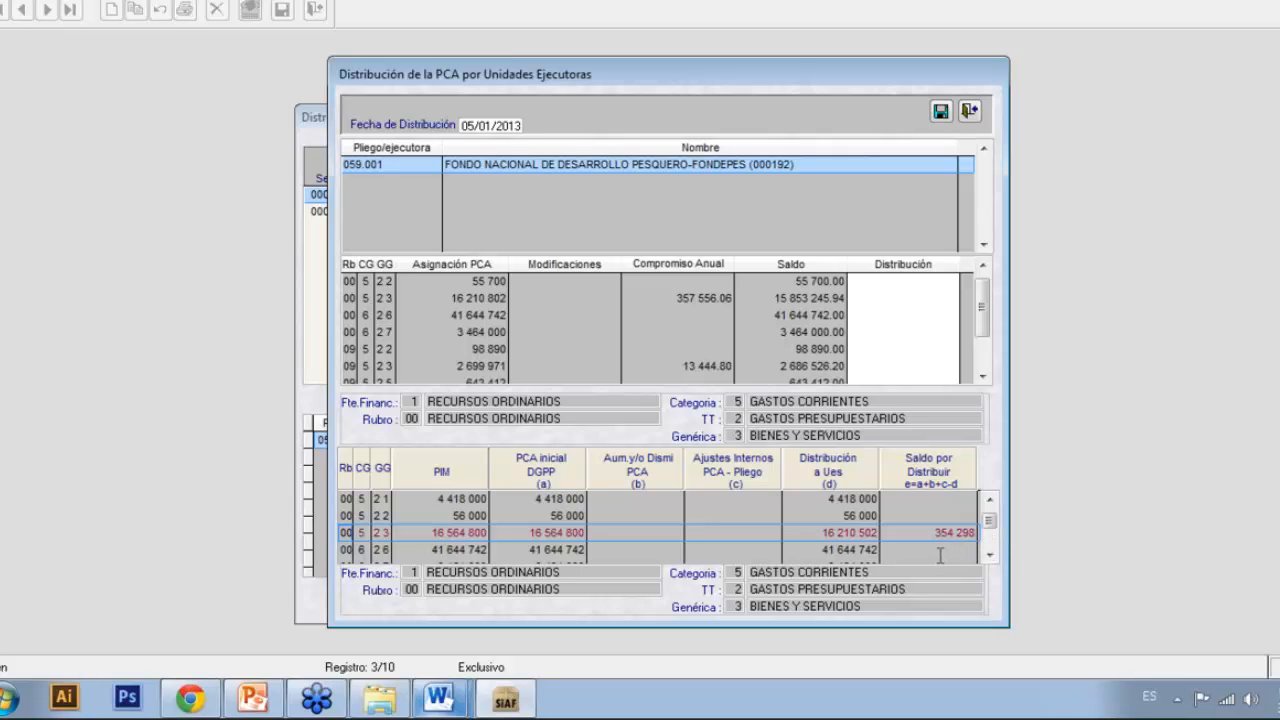
# Step: Check the balance available to distribute for goods and services, GG 2 3, under rubro 09
pyautogui.click(901, 342)
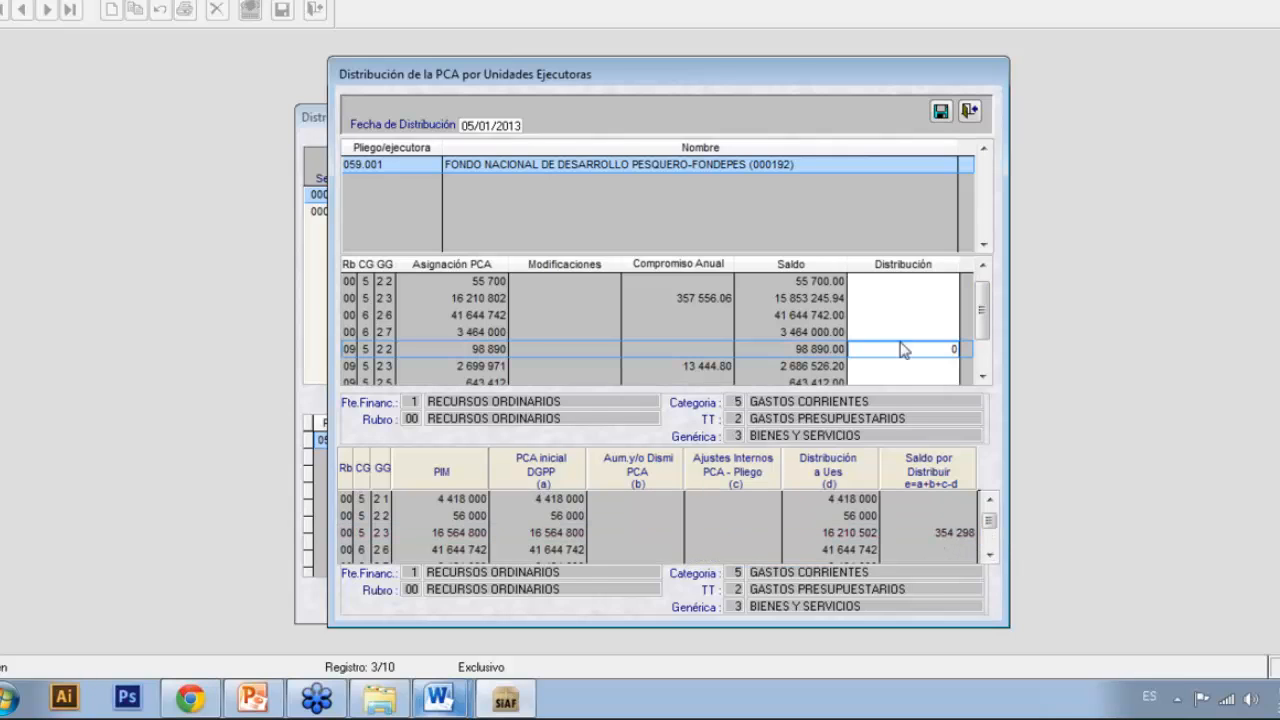
pyautogui.click(895, 365)
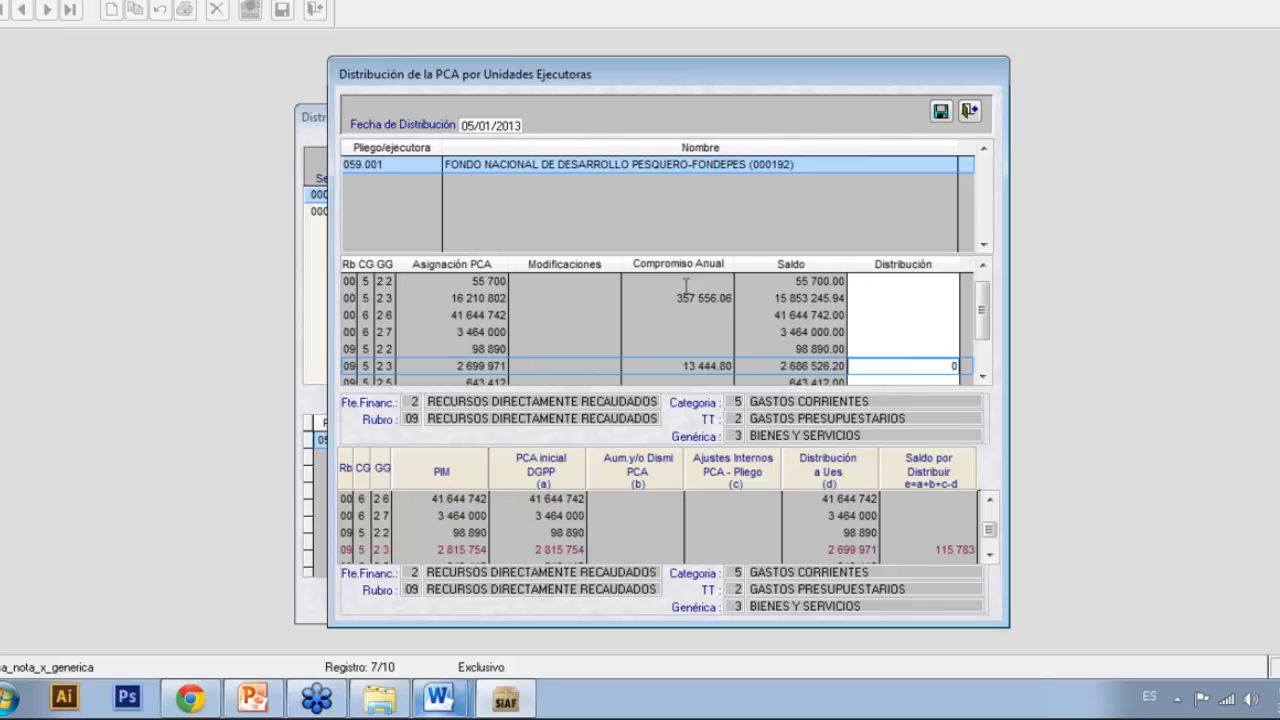
pyautogui.press('Down')
pyautogui.press('Up')
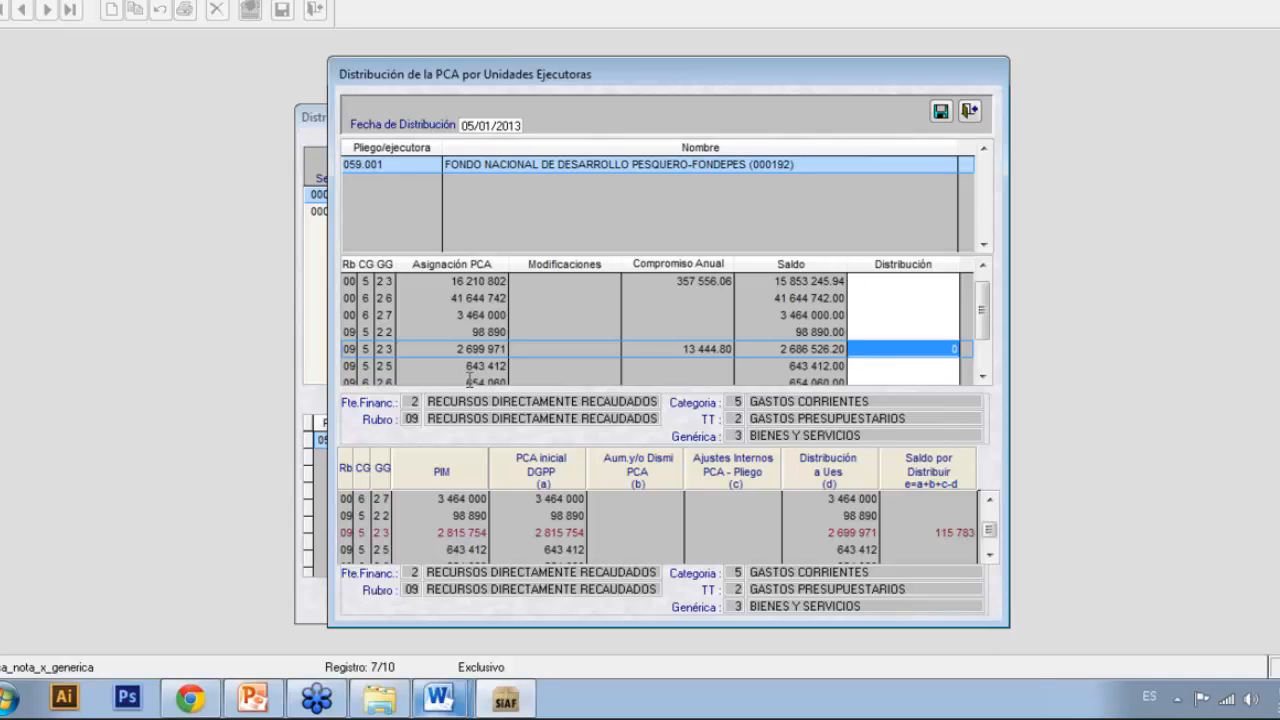
# Step: Distribute 300 000 to the goods and services line Rb 00, CG 5, GG 2 3 and save the distribution note
pyautogui.click(428, 281)
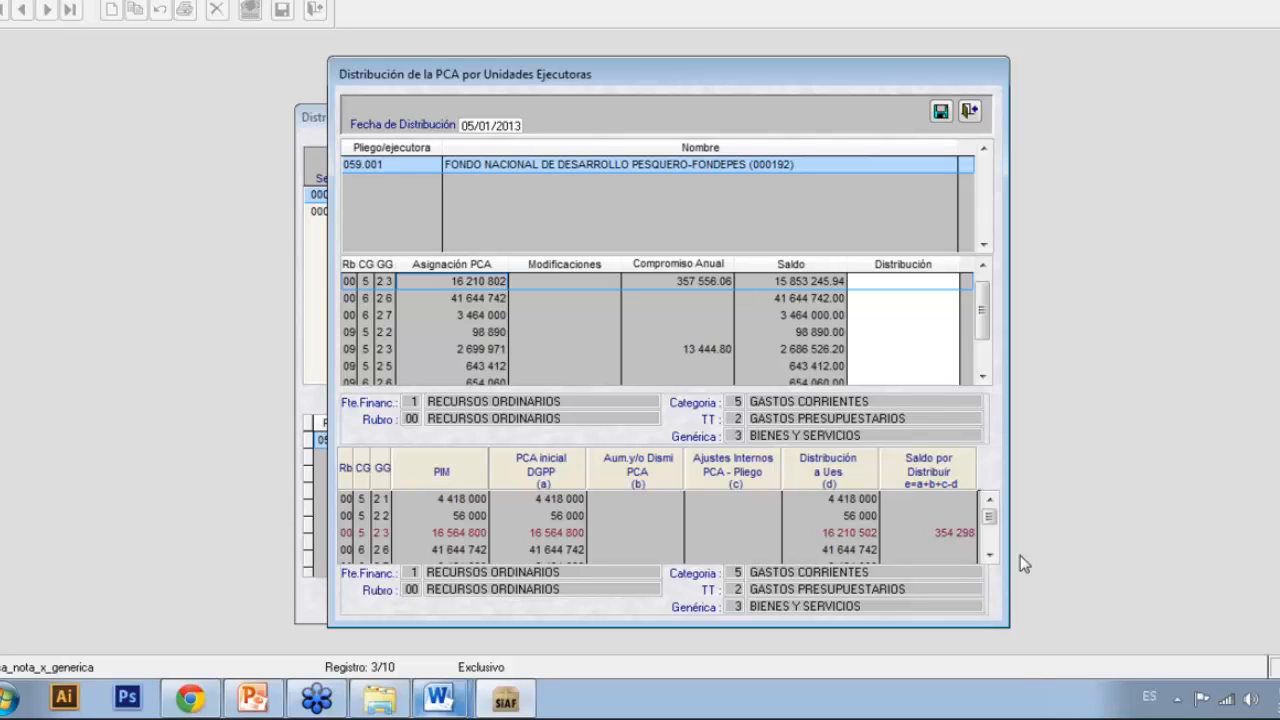
pyautogui.click(886, 286)
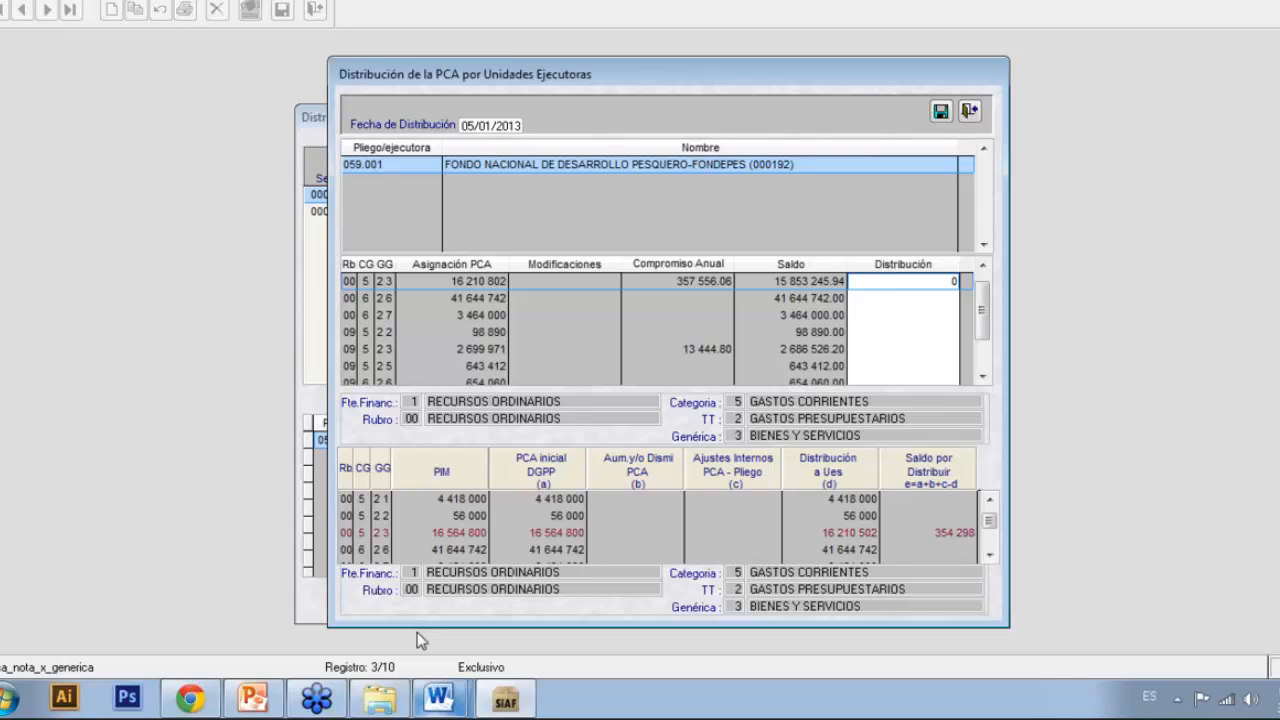
pyautogui.write('300 000')
pyautogui.press('Return')
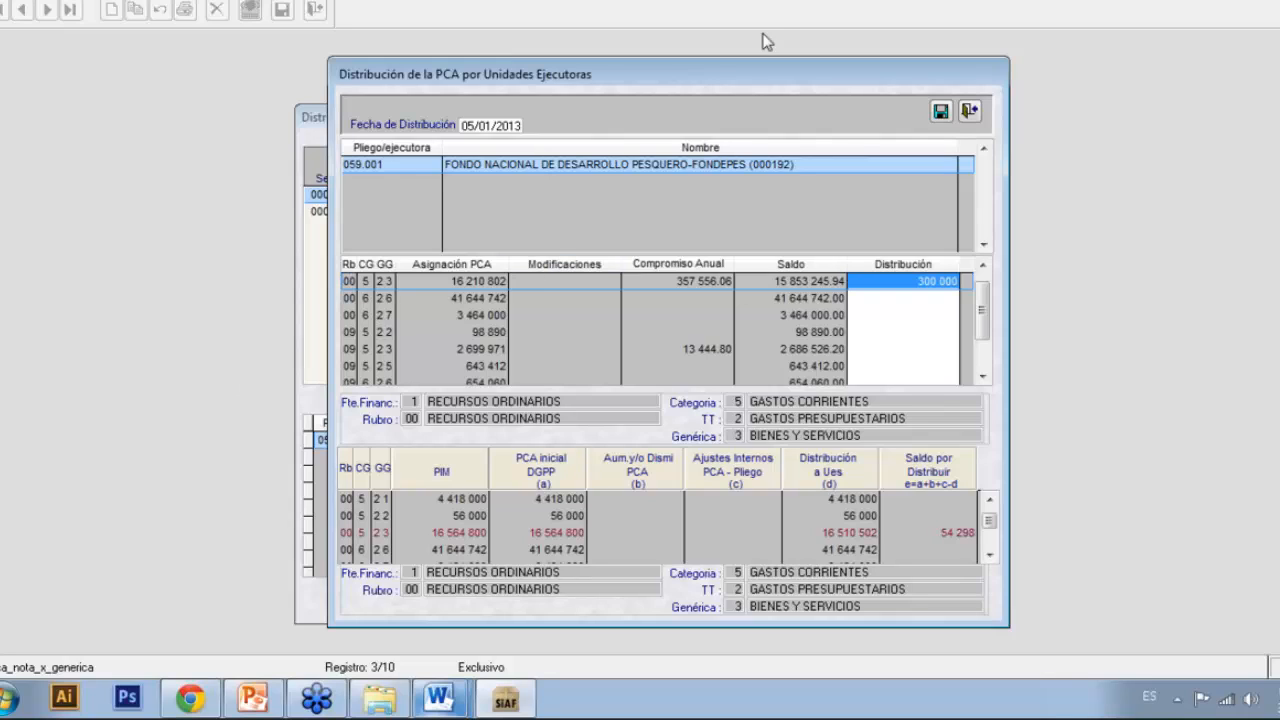
pyautogui.click(941, 111)
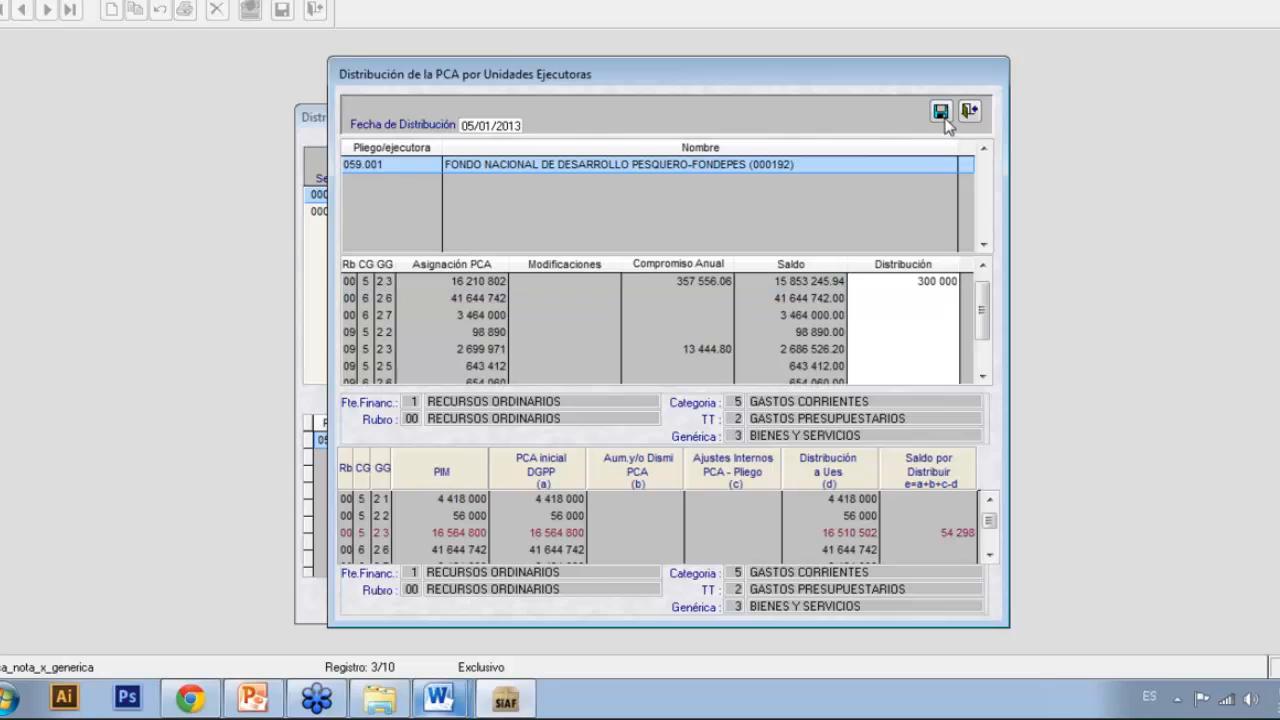
pyautogui.click(760, 393)
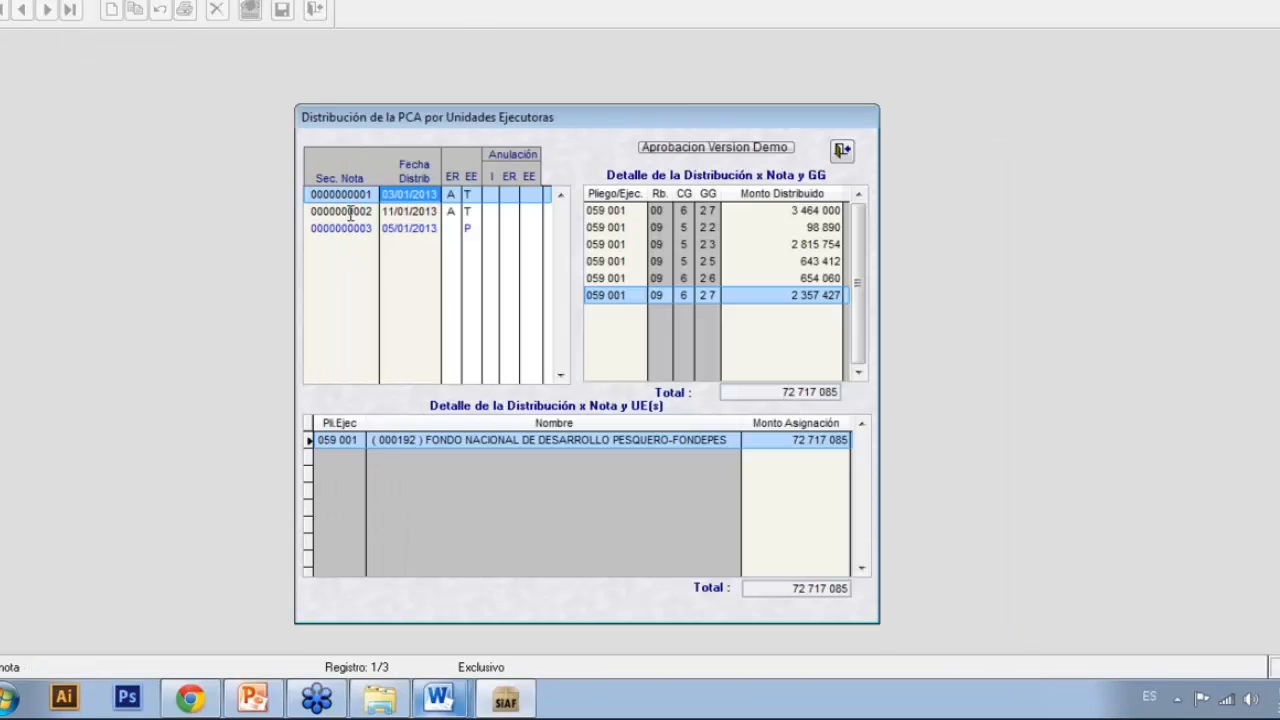
pyautogui.click(350, 212)
pyautogui.click(365, 228)
pyautogui.rightClick(378, 299)
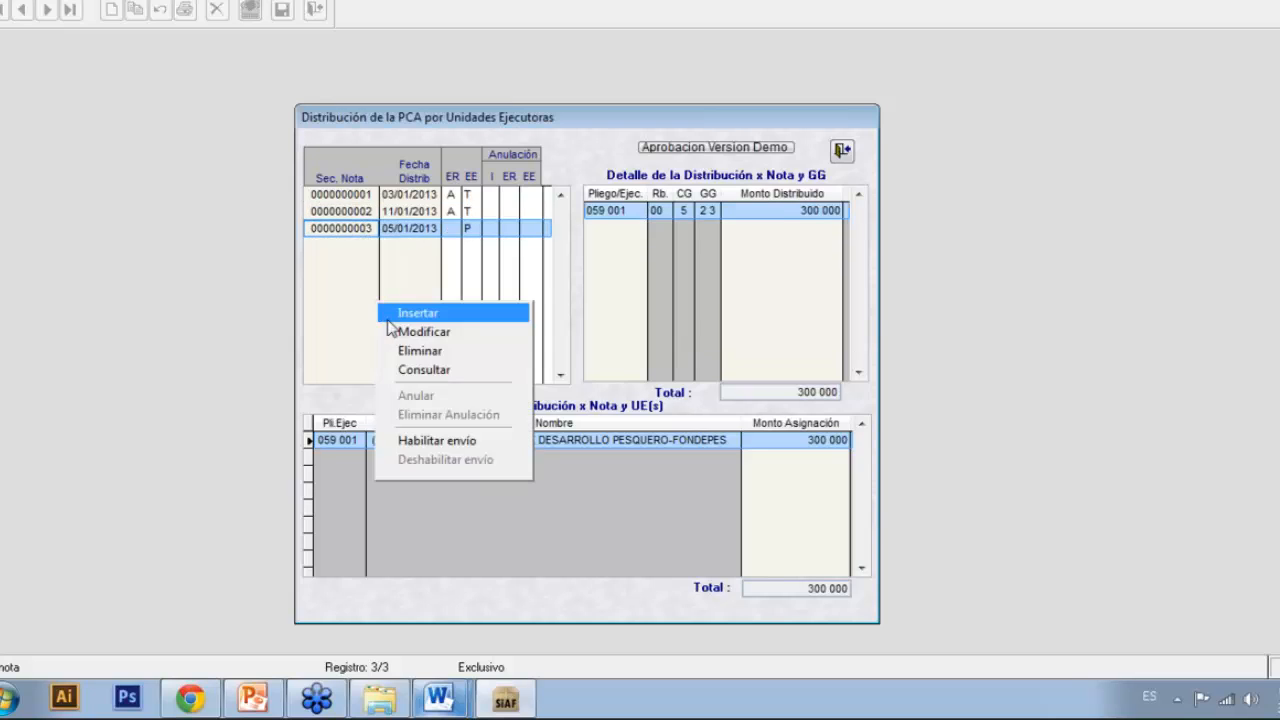
pyautogui.click(506, 446)
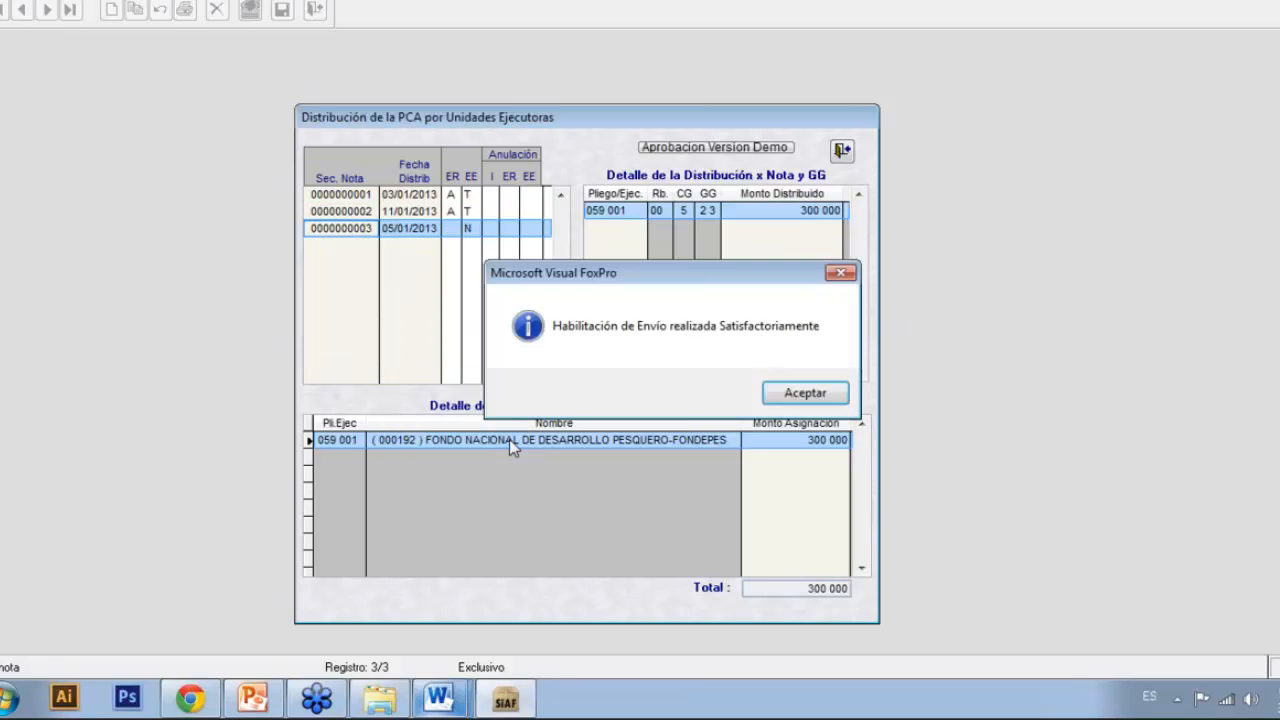
pyautogui.click(806, 392)
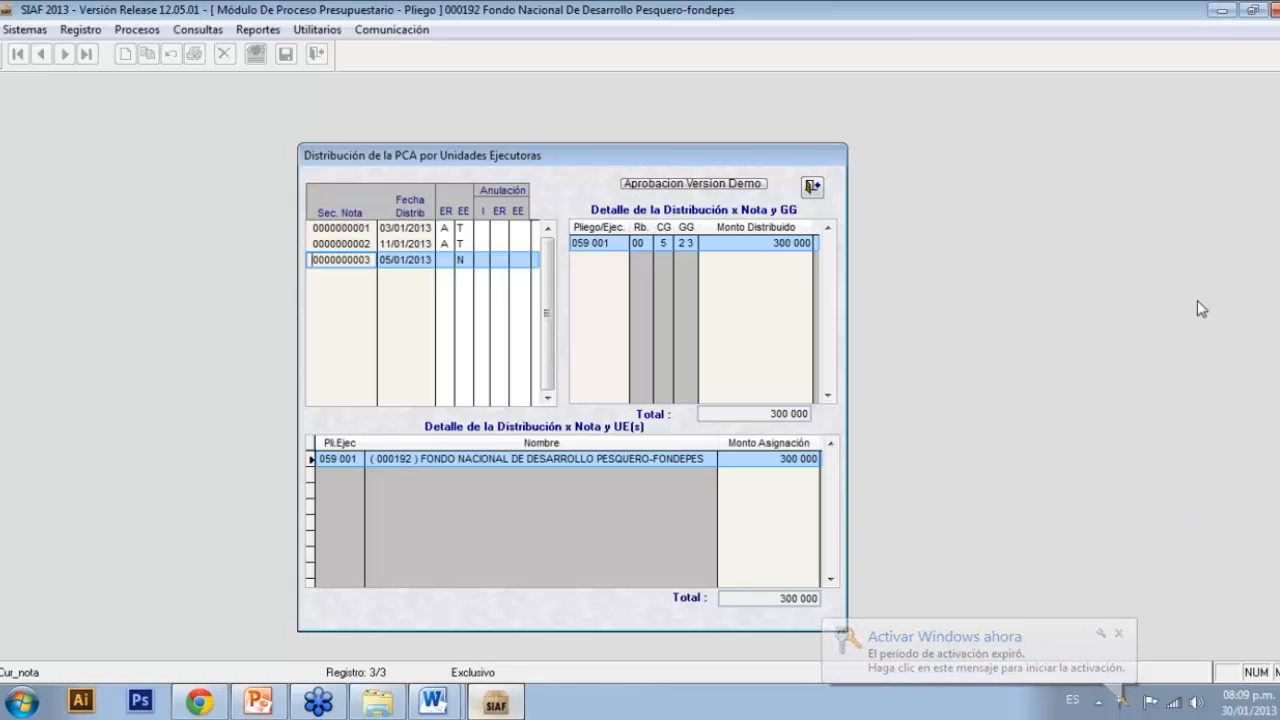
# Step: Leave the PCA distribution and the Pliego stage, and enter the MPP GN Ejecutora stage of the Módulo De Proceso Presupuestario
pyautogui.click(809, 188)
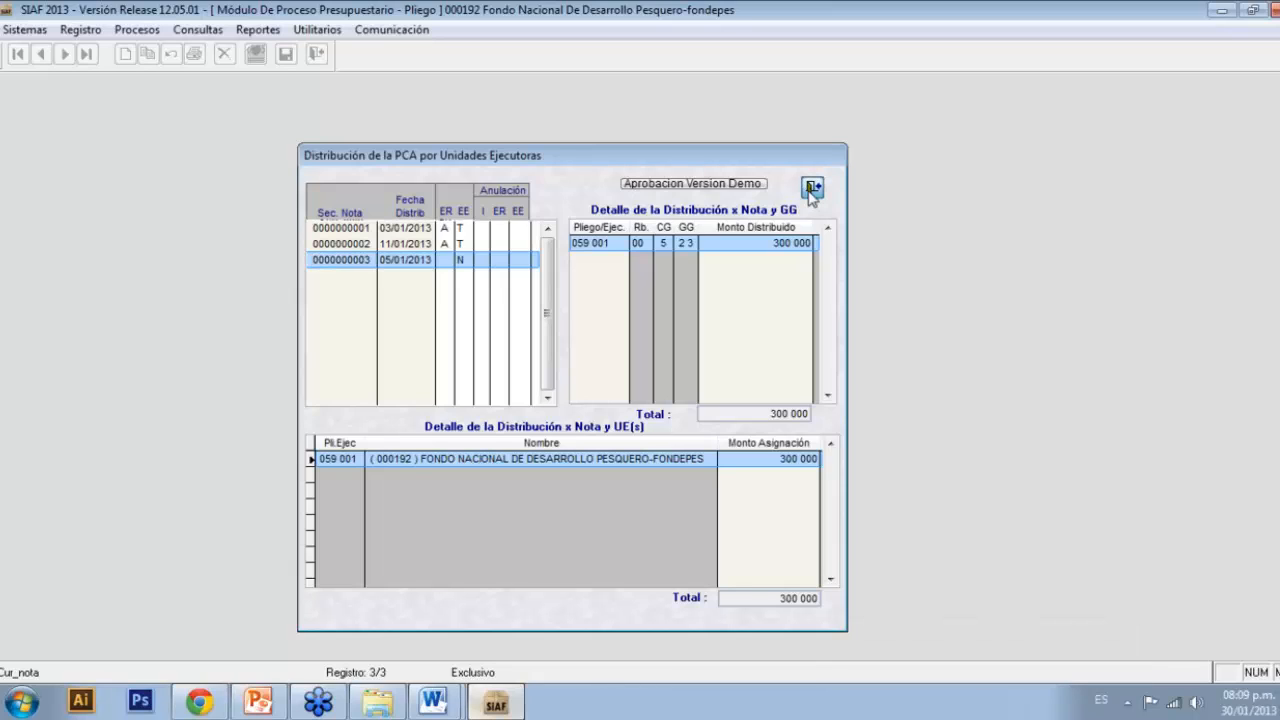
pyautogui.click(20, 35)
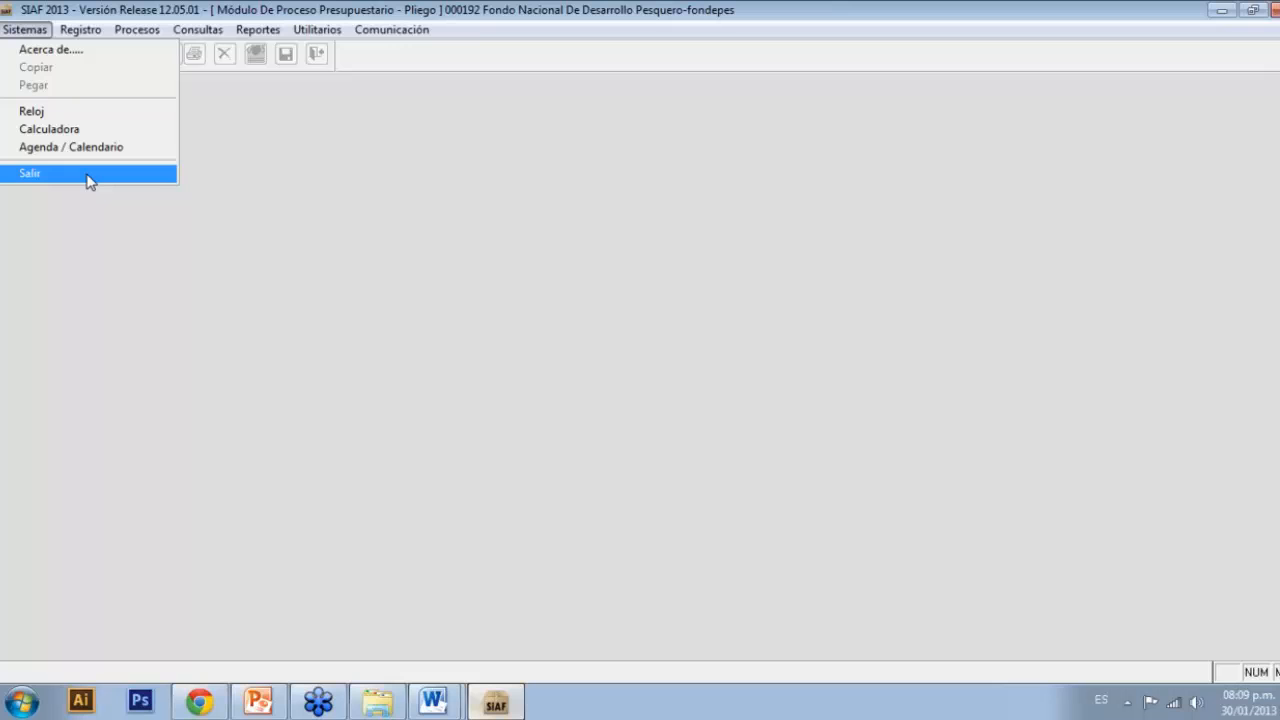
pyautogui.click(88, 176)
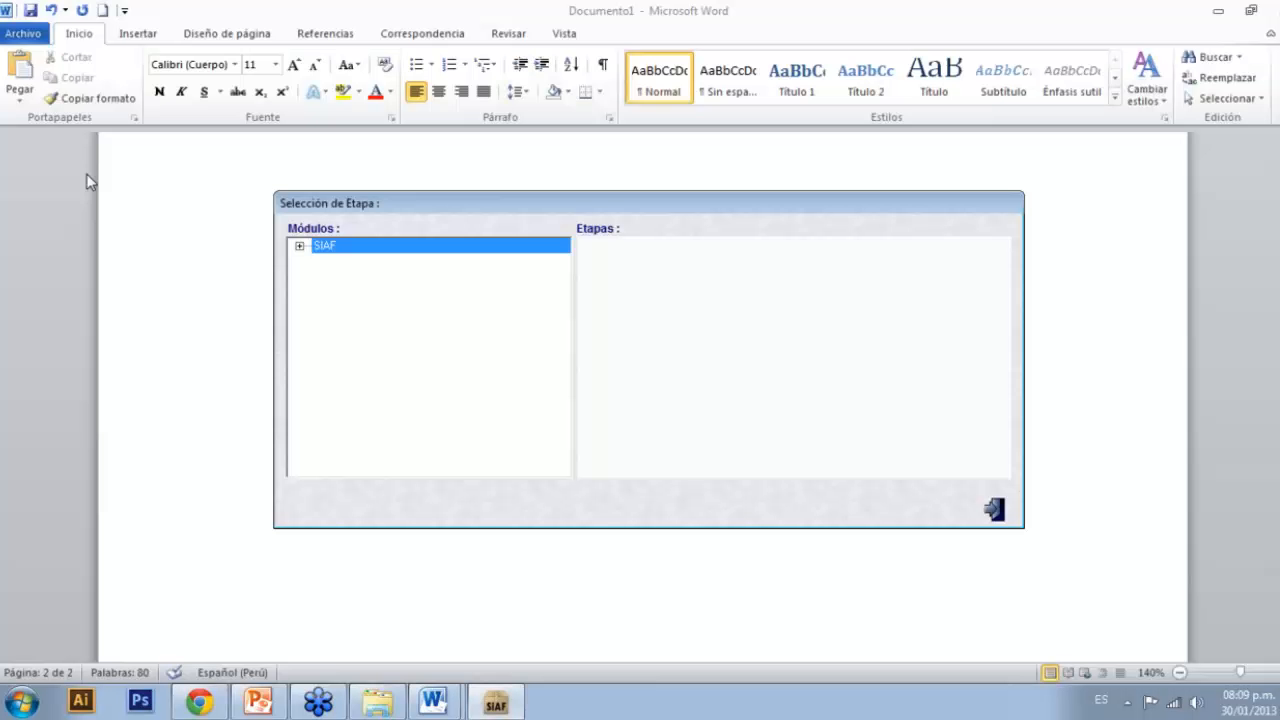
pyautogui.click(299, 246)
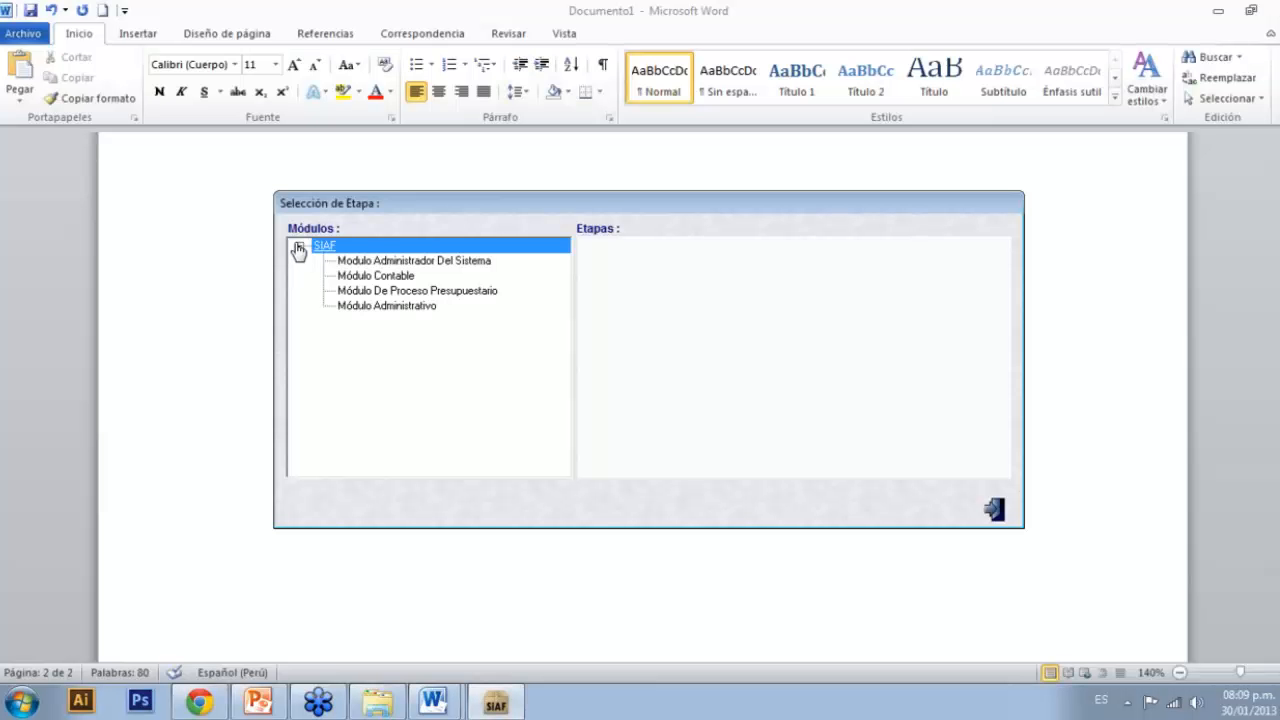
pyautogui.click(402, 290)
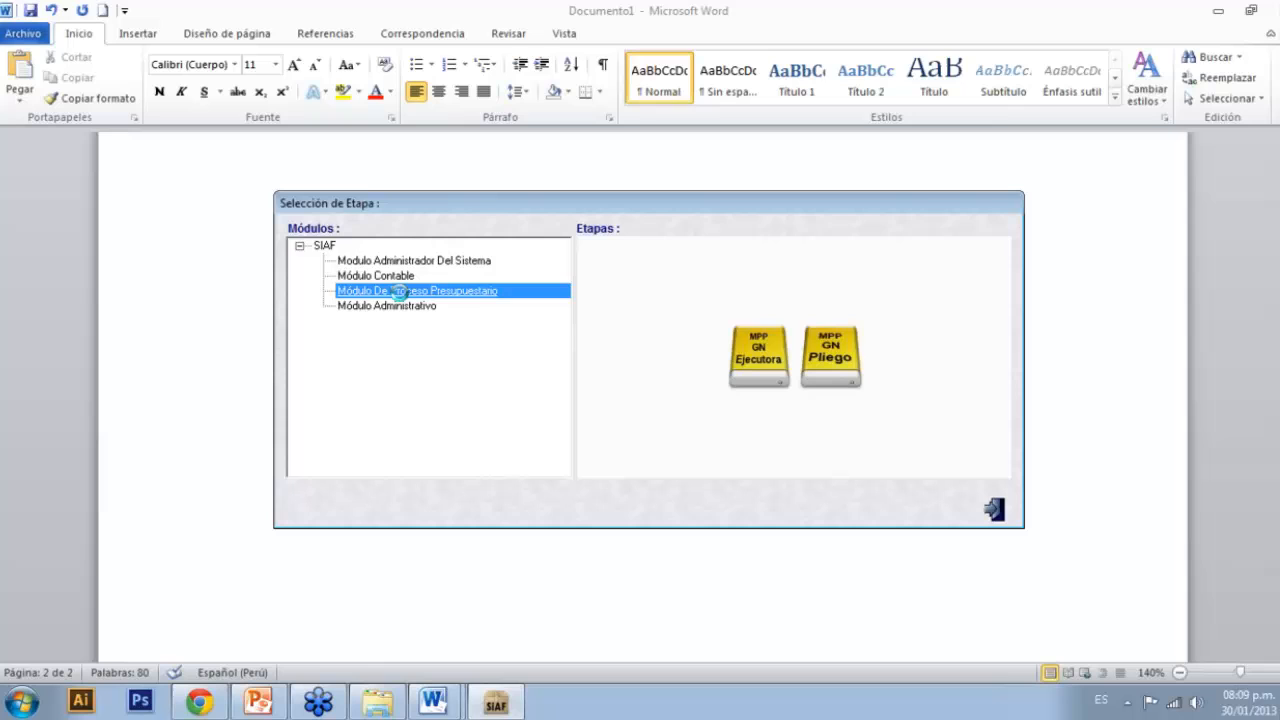
pyautogui.click(757, 338)
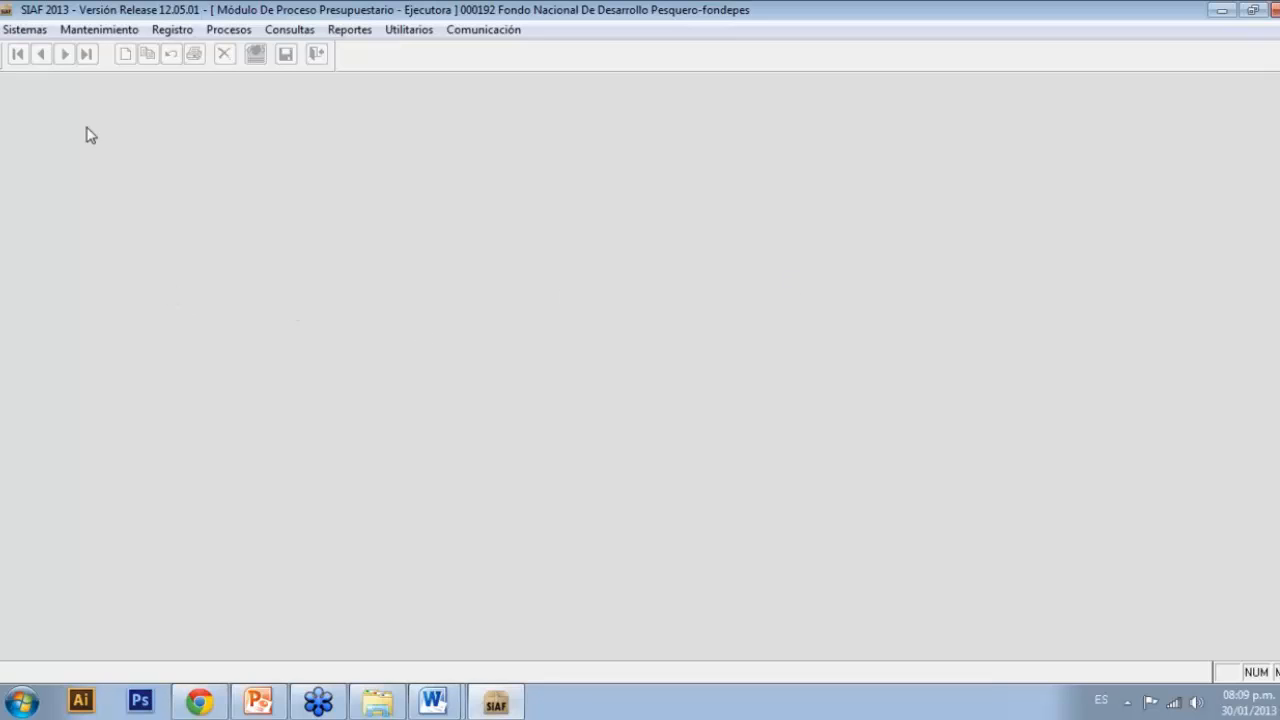
# Step: Consult the executing unit's Programación del Compromiso Anual - PCA by generic line, and review its Ajustes Internos de la PCA
pyautogui.click(288, 30)
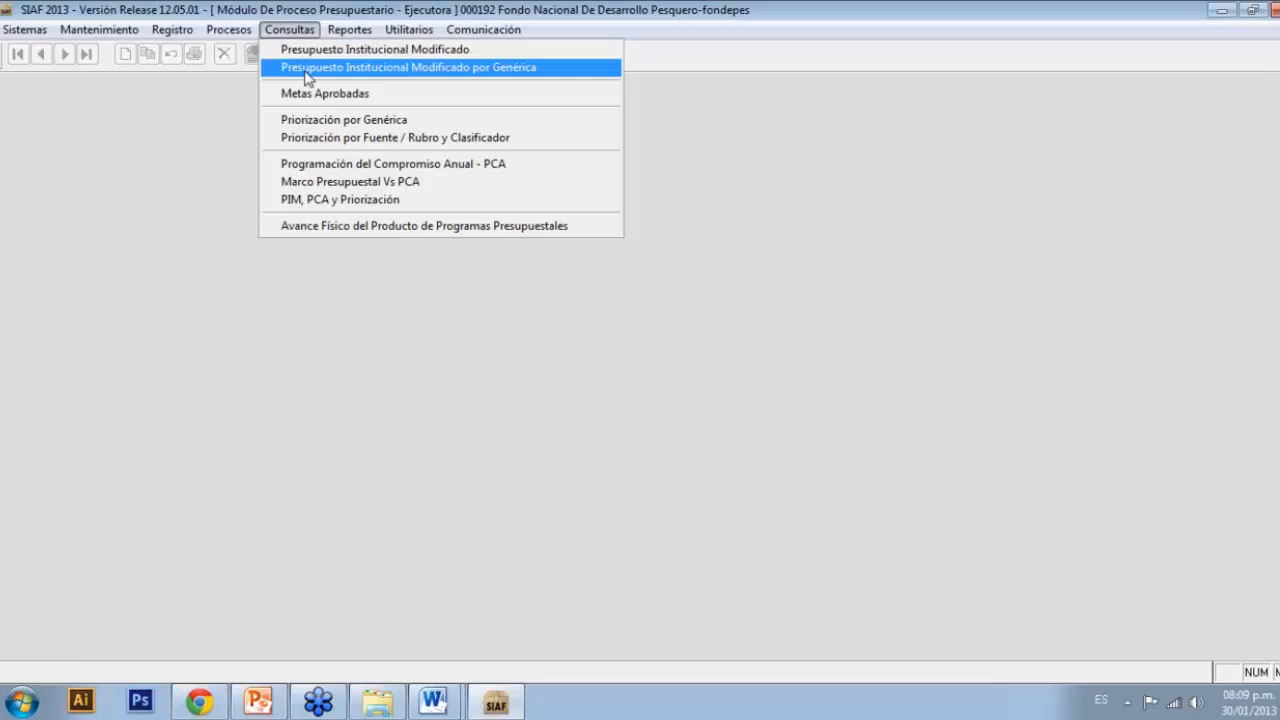
pyautogui.click(460, 166)
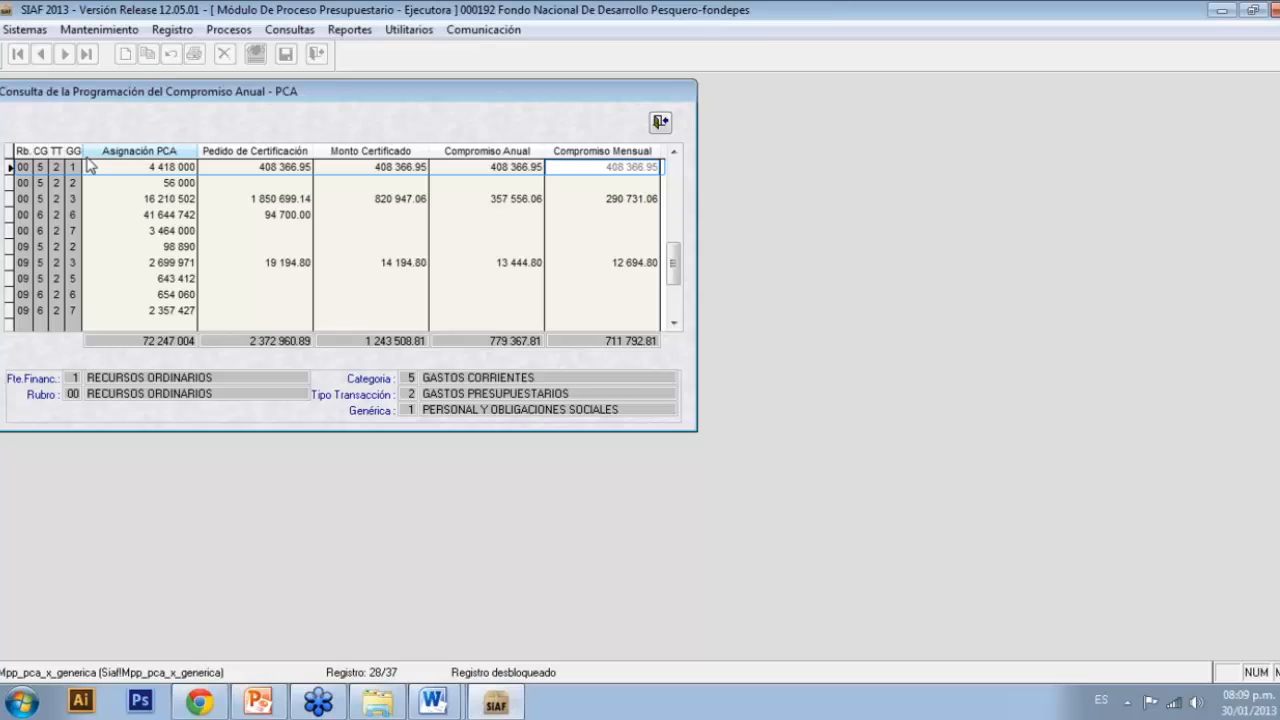
pyautogui.moveTo(297, 90); pyautogui.dragTo(401, 122)
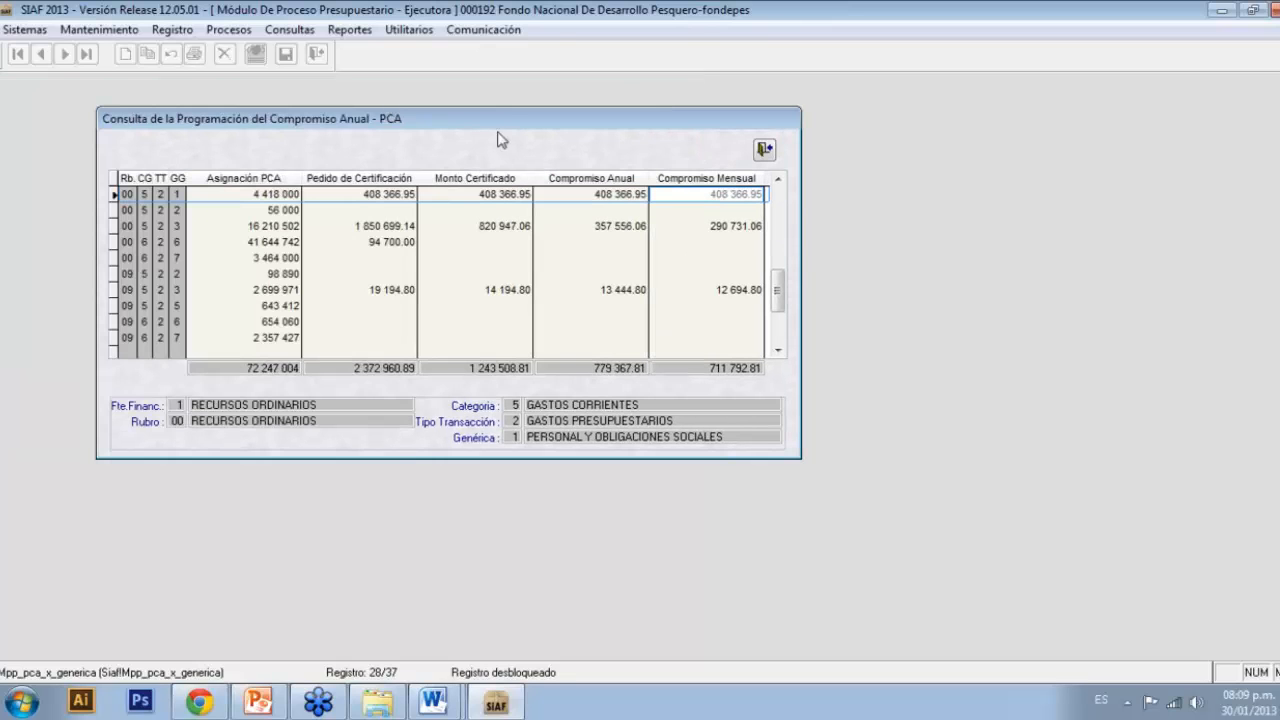
pyautogui.click(763, 152)
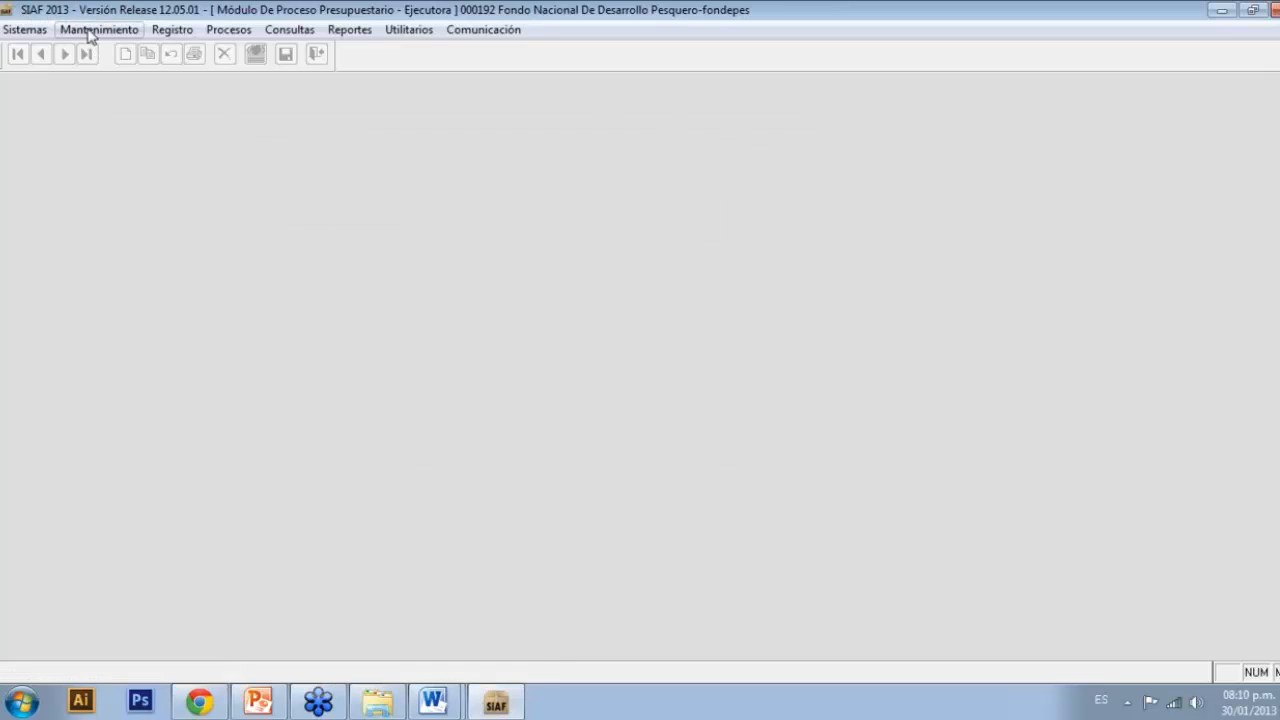
pyautogui.click(172, 33)
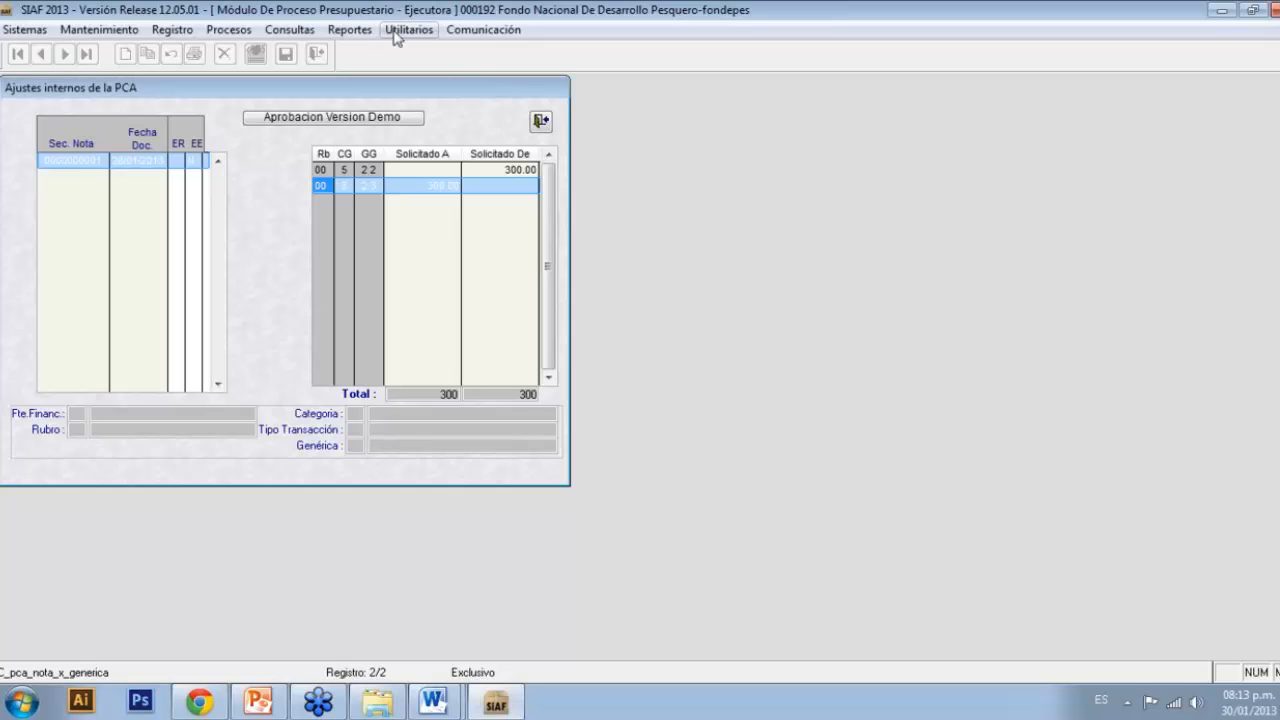
pyautogui.click(545, 129)
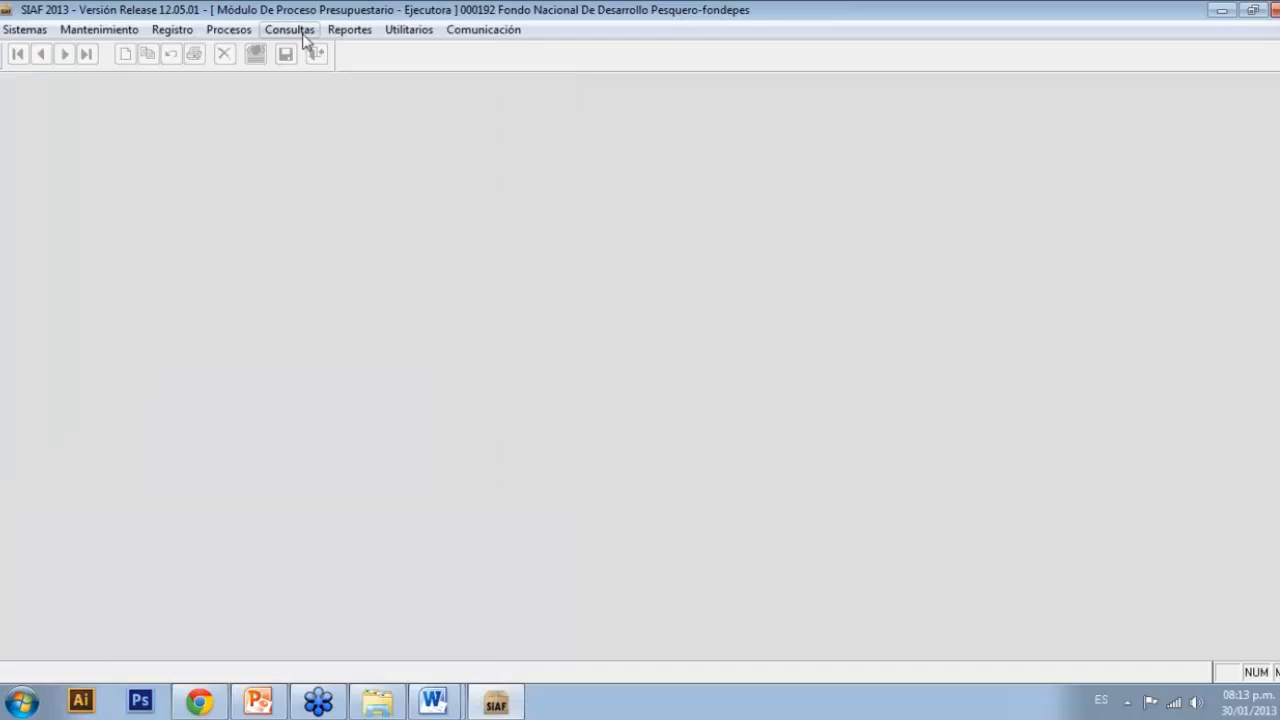
pyautogui.click(172, 31)
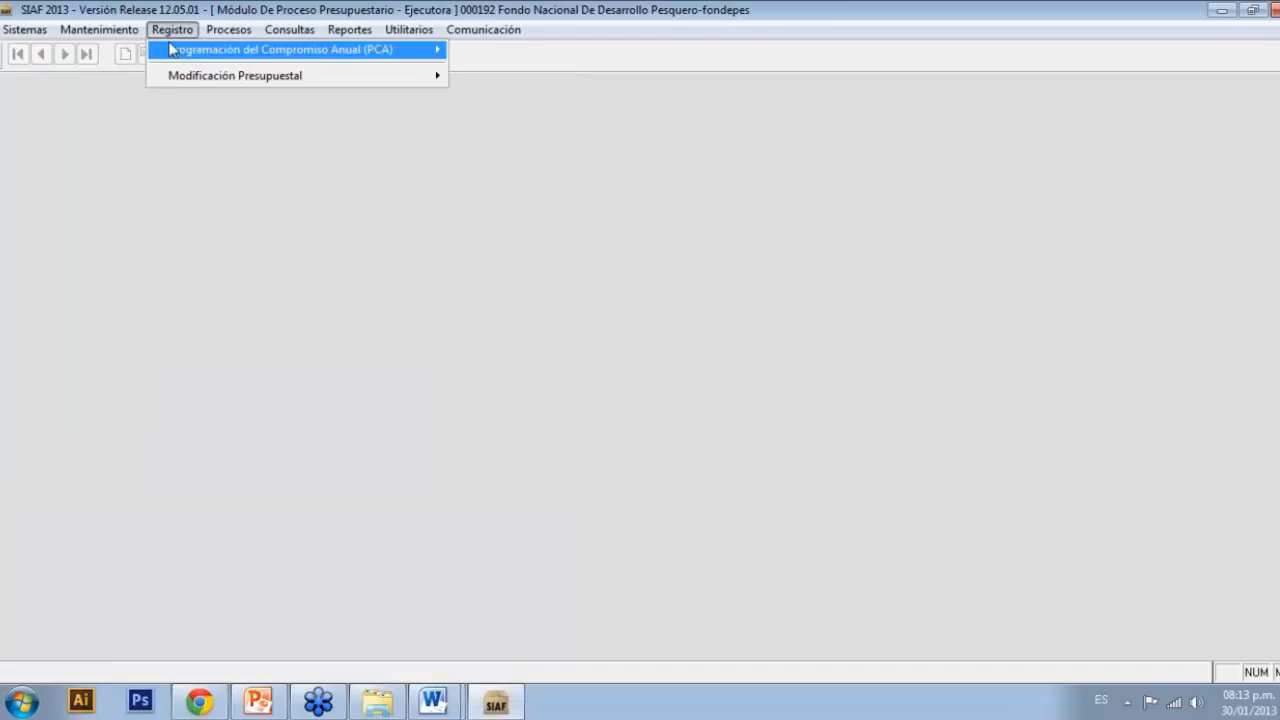
pyautogui.moveTo(190, 54)
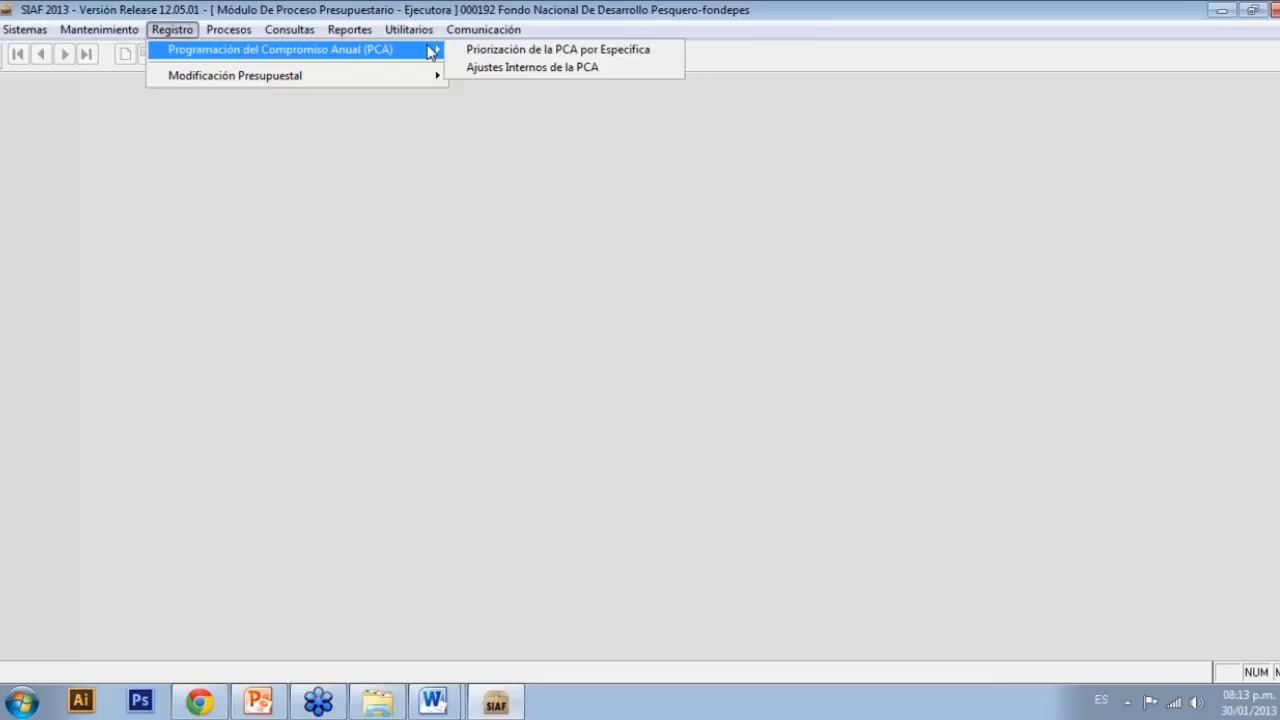
pyautogui.click(583, 60)
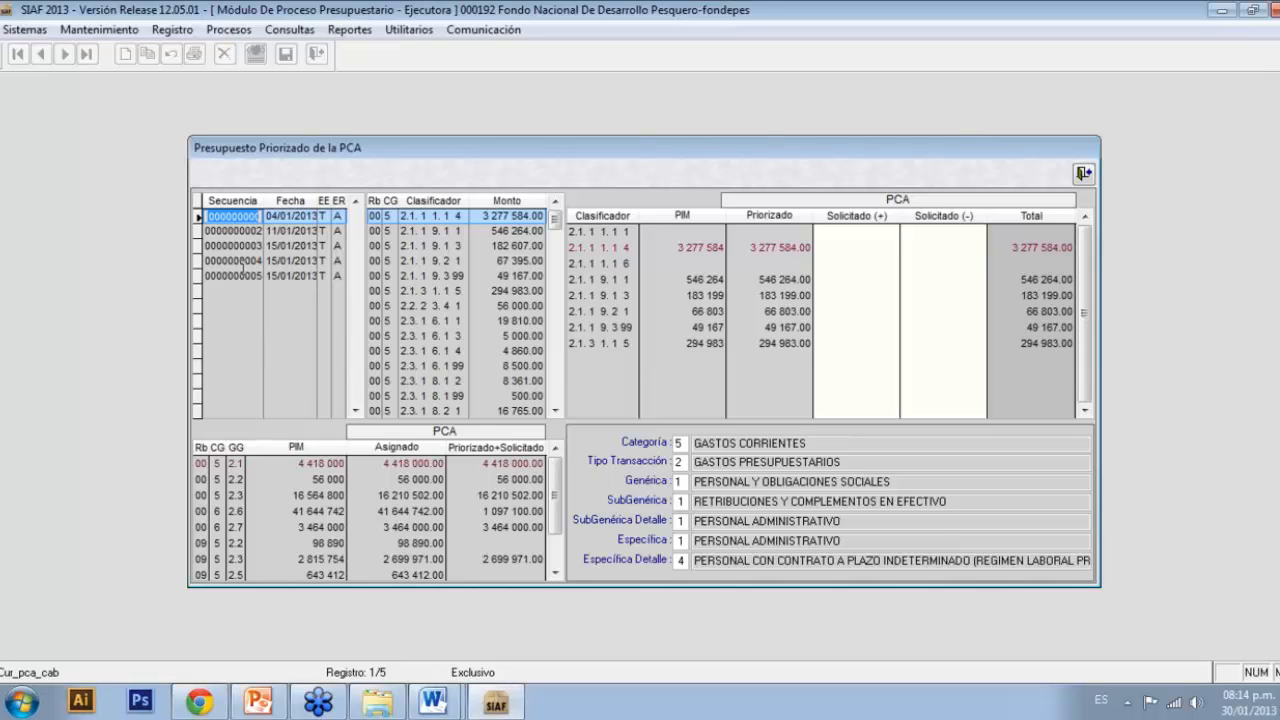
pyautogui.click(242, 262)
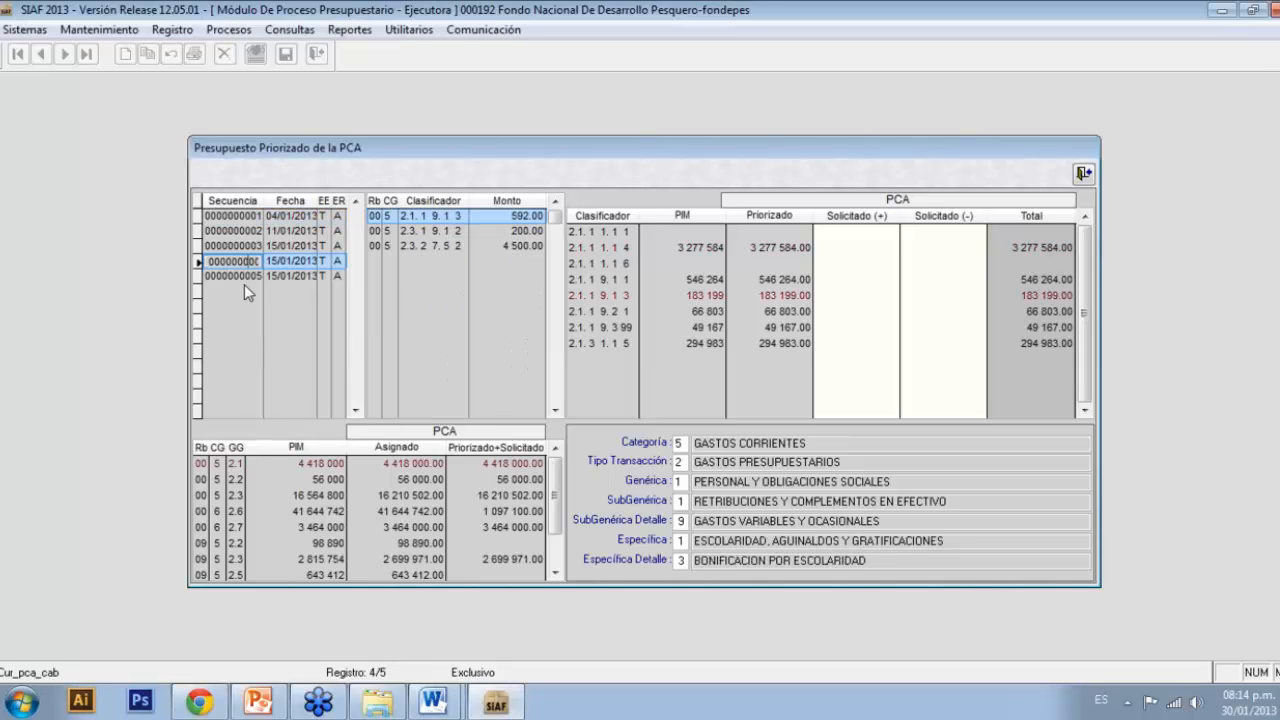
pyautogui.click(250, 278)
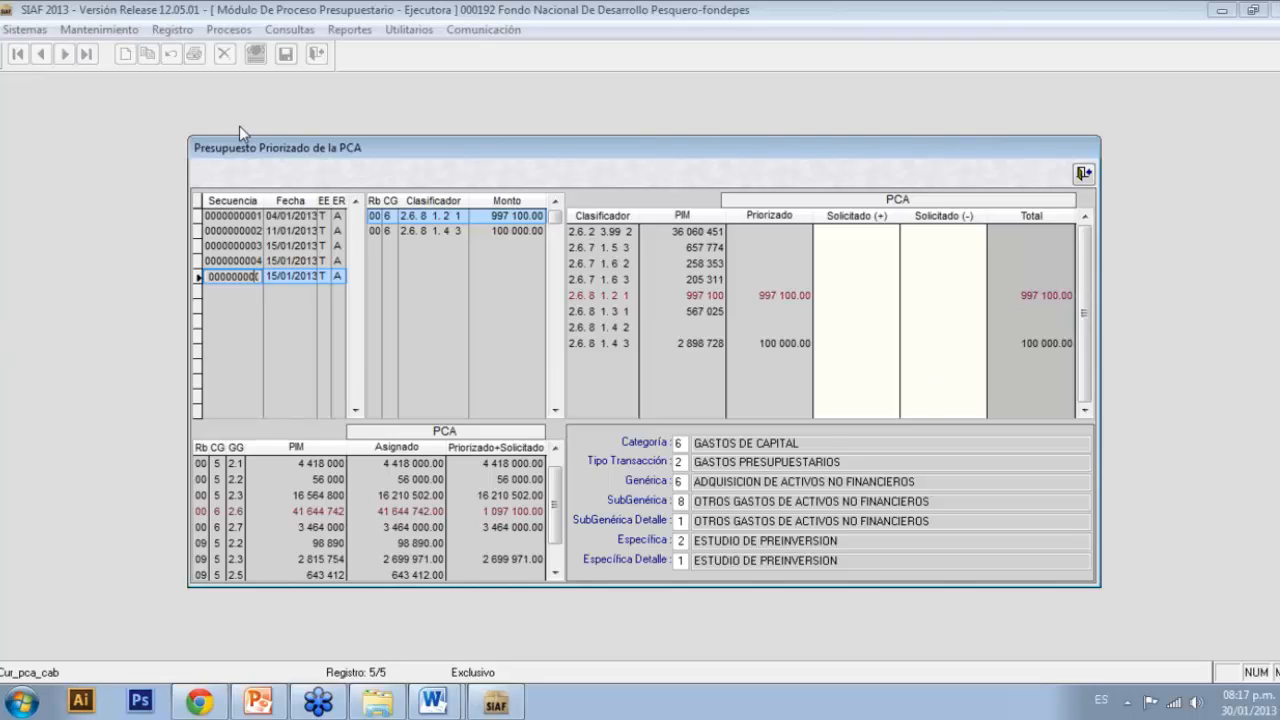
# Step: Insert a new PCA prioritization by specific classifier and display the classifiers of line Rb 00, CG 6, GG 2.6
pyautogui.rightClick(231, 314)
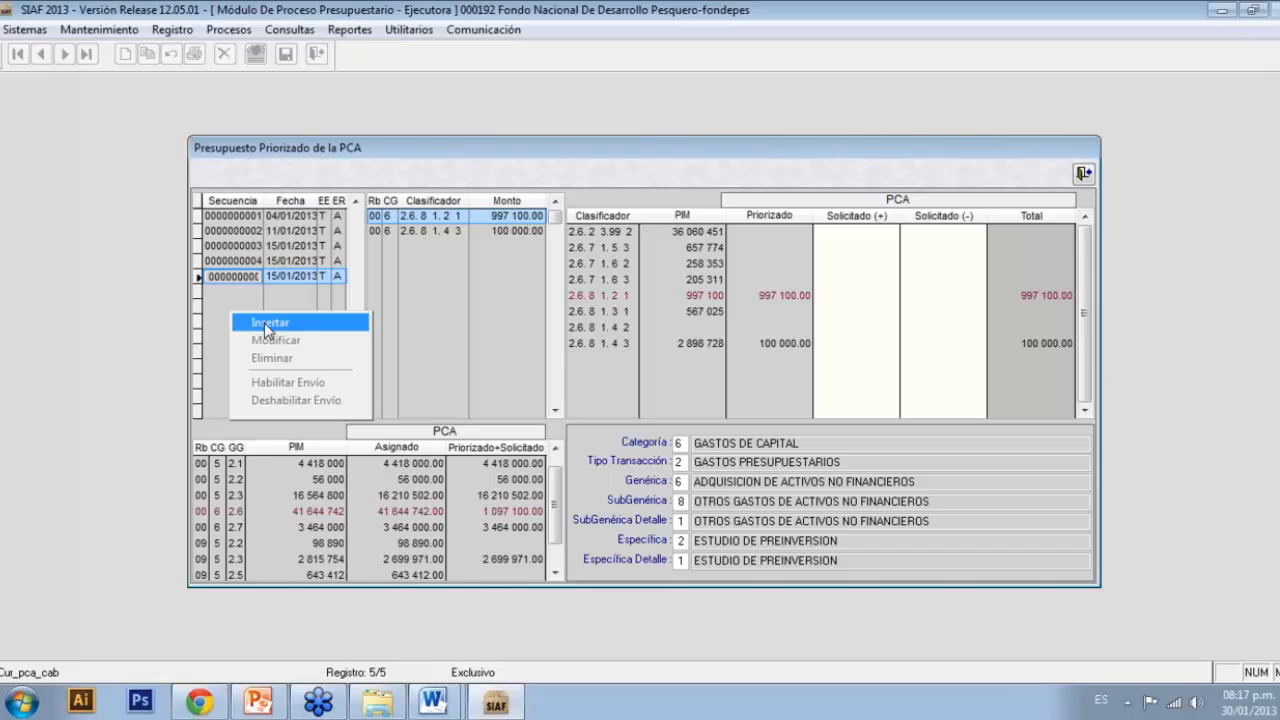
pyautogui.click(264, 323)
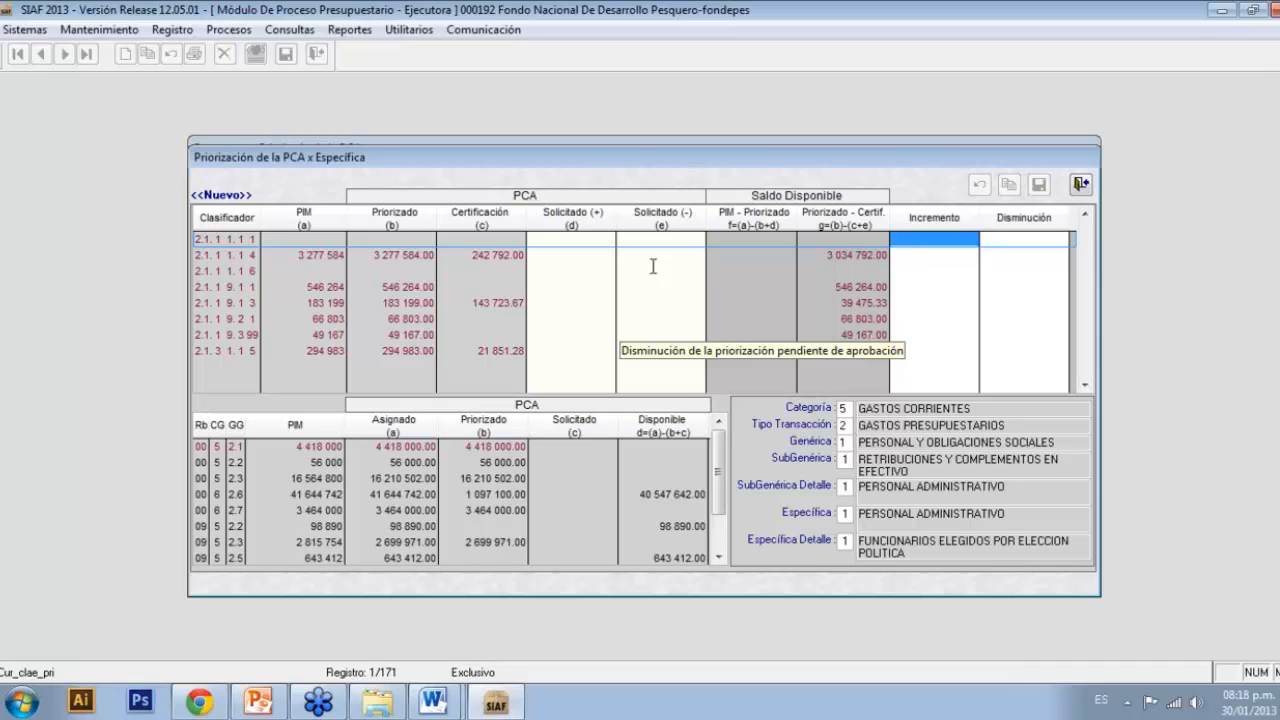
pyautogui.click(214, 478)
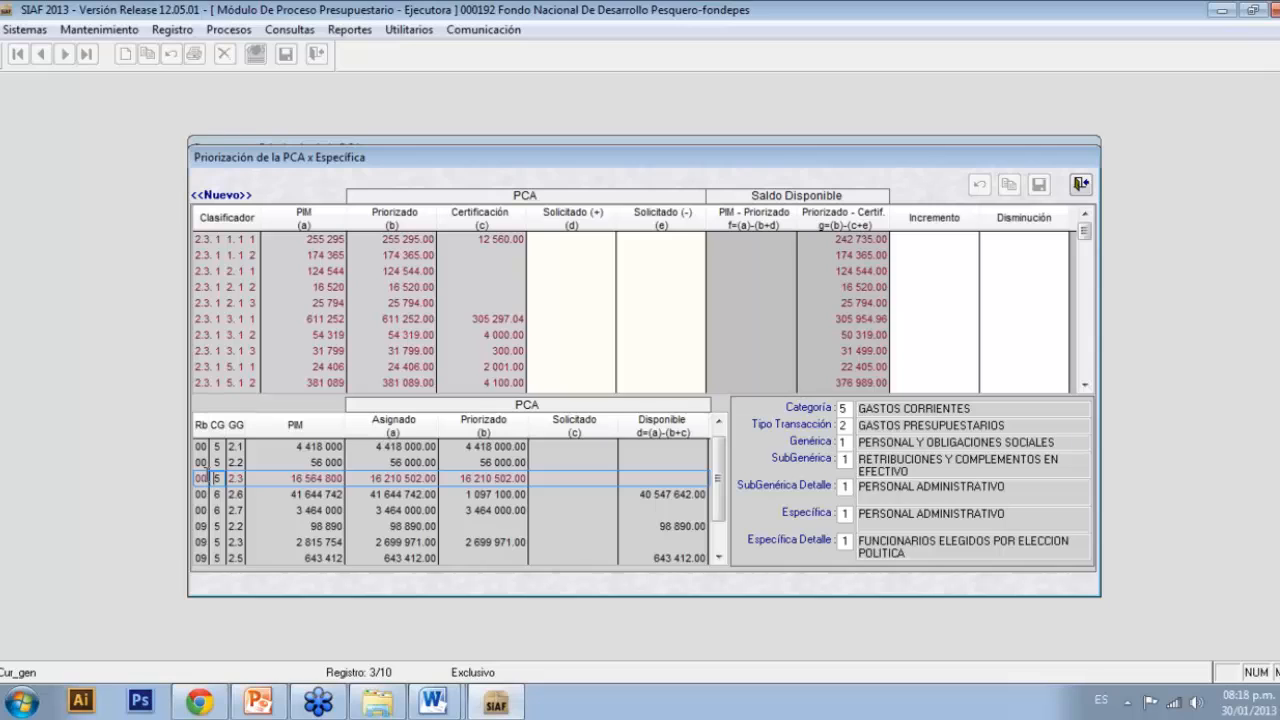
pyautogui.click(216, 494)
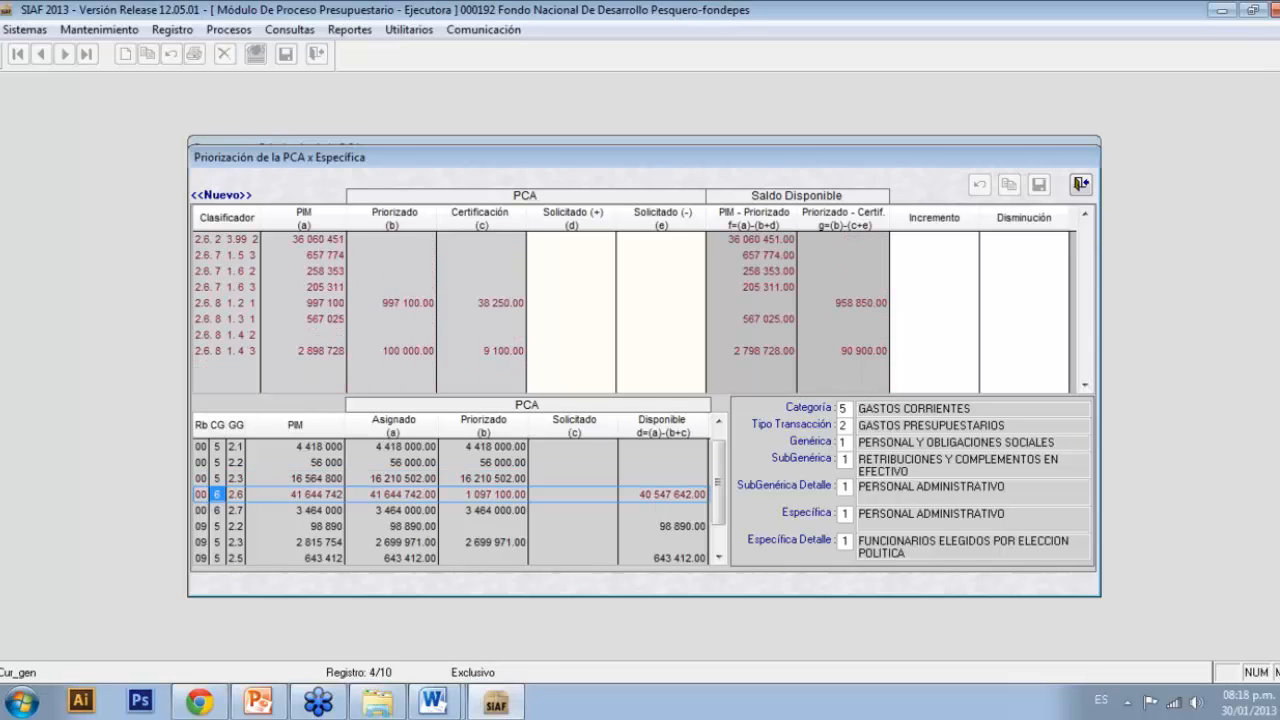
pyautogui.press('Down')
pyautogui.press('Up')
pyautogui.click(203, 510)
pyautogui.click(237, 491)
# Step: Set the Incremento of classifier 2.6. 2 3.99 2 (construction cost by contract) to 36 060 451.00
pyautogui.click(340, 244)
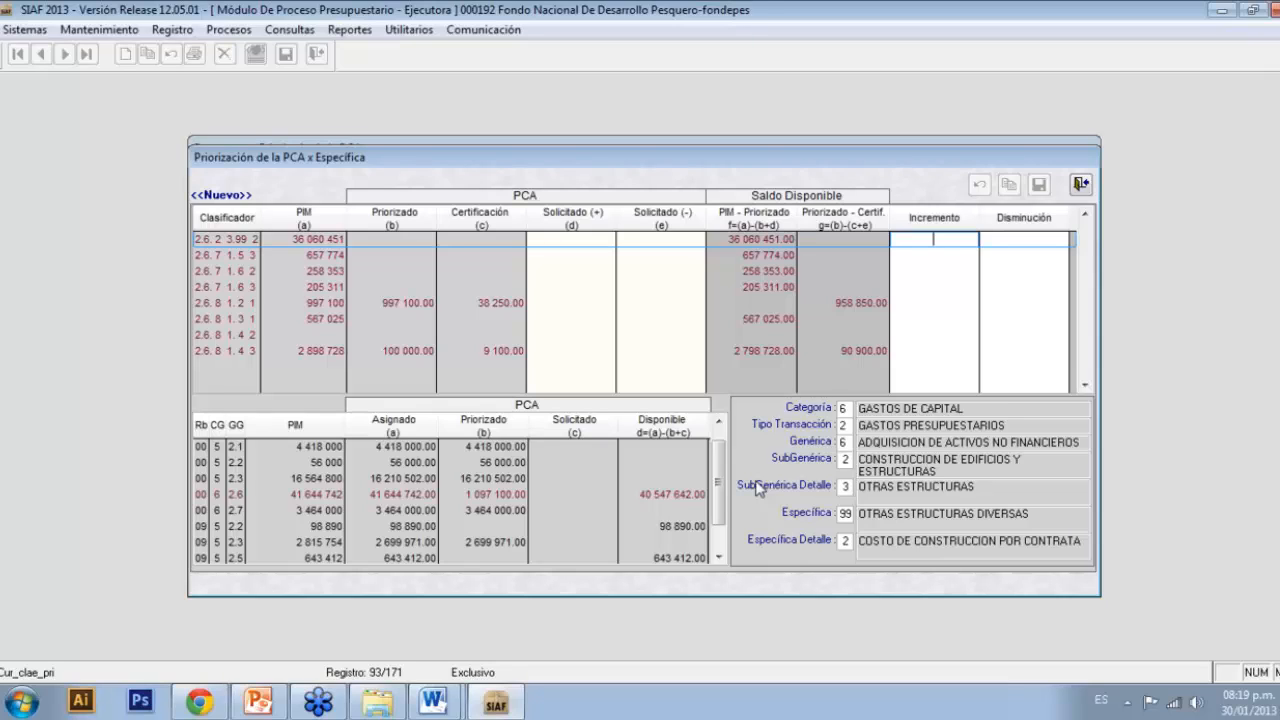
pyautogui.write('36060451 .00')
pyautogui.press('Return')
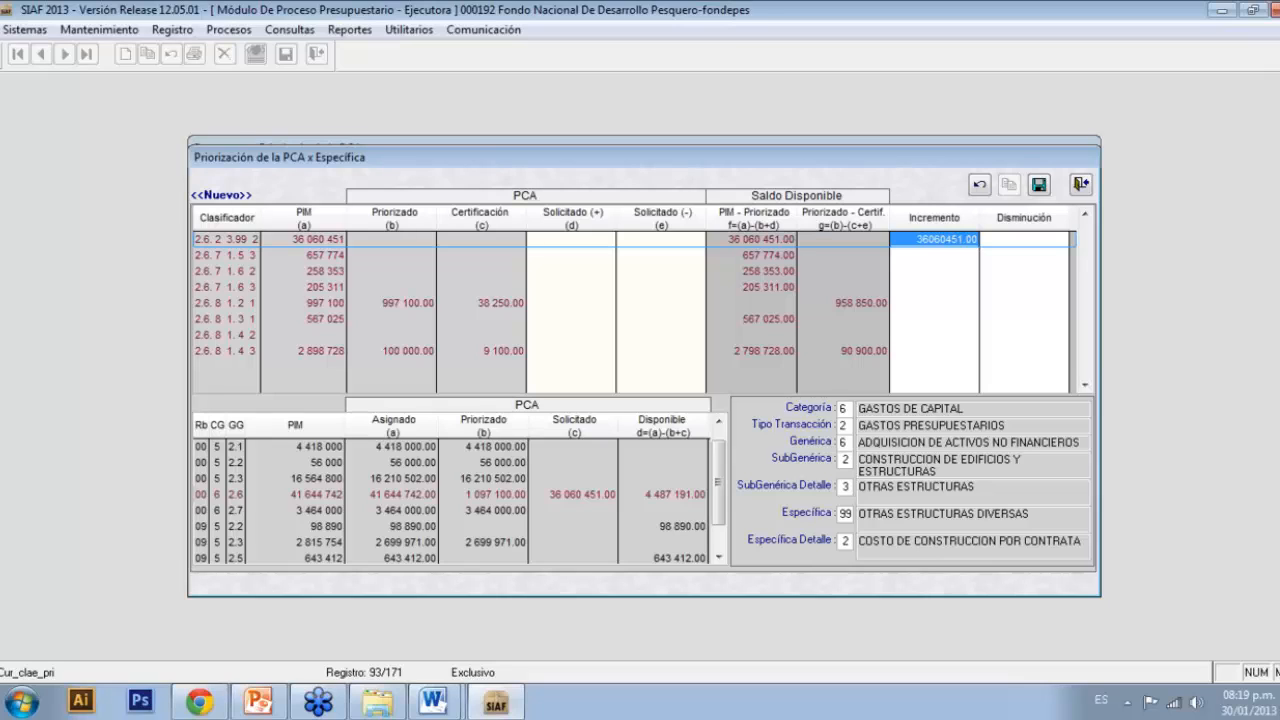
# Step: Set the Incremento of classifier 2.6. 7 1. 5 3 (training, service contracting) to 657 774.00
pyautogui.click(934, 255)
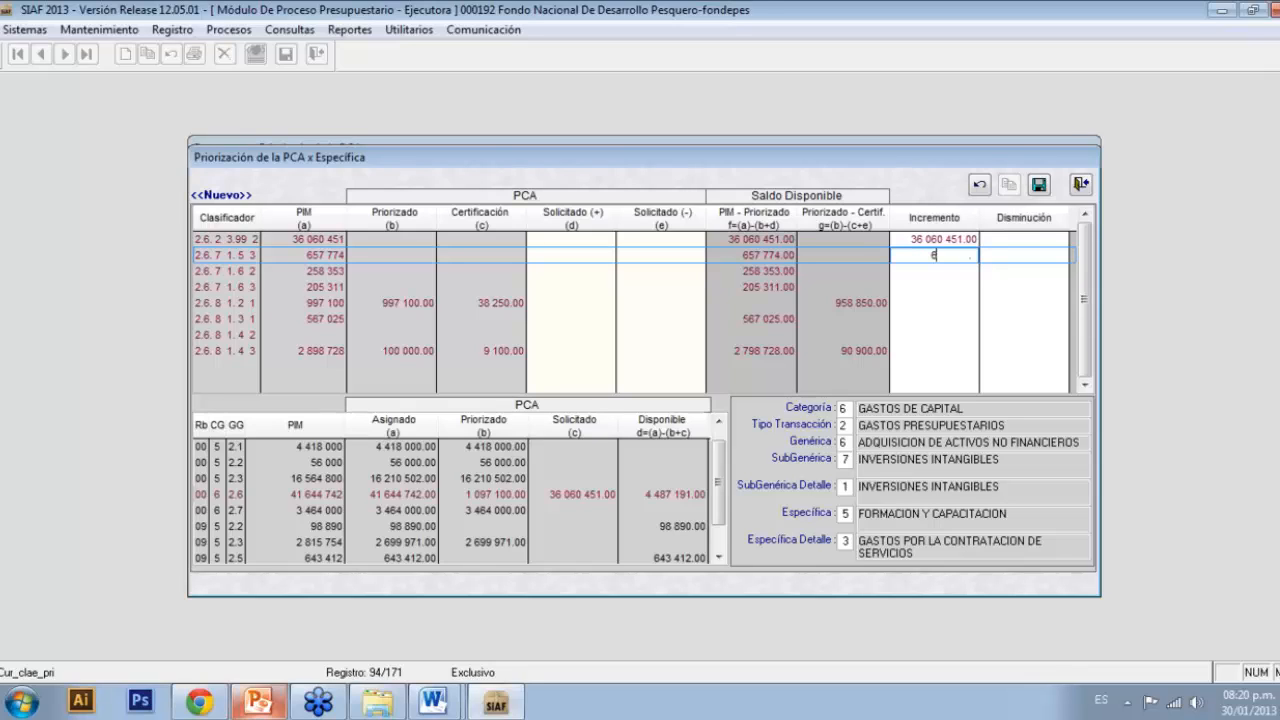
pyautogui.write('657774')
pyautogui.press('Return')
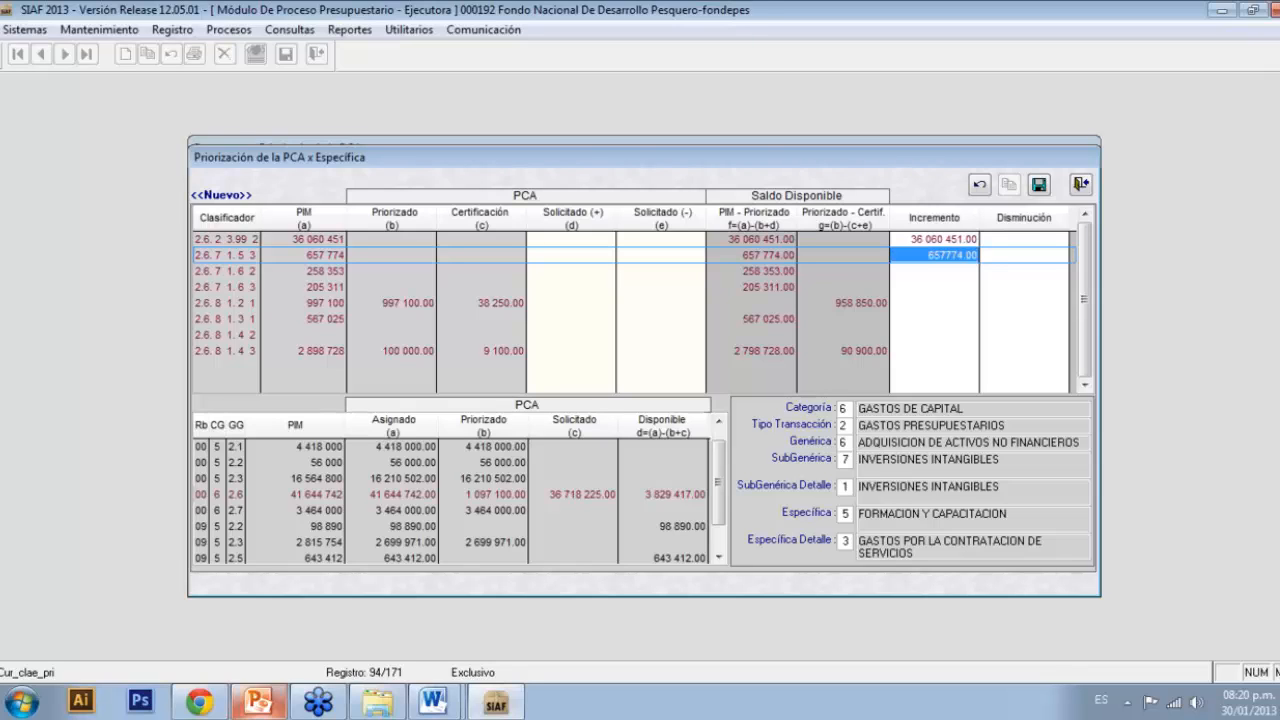
# Step: Go through the classifiers of GG 2.6 from 2.6. 7 1. 6 2 to 2.6. 8 1. 2 1 and examine their available balances
pyautogui.press('Down')
pyautogui.press('Up')
pyautogui.press('Down')
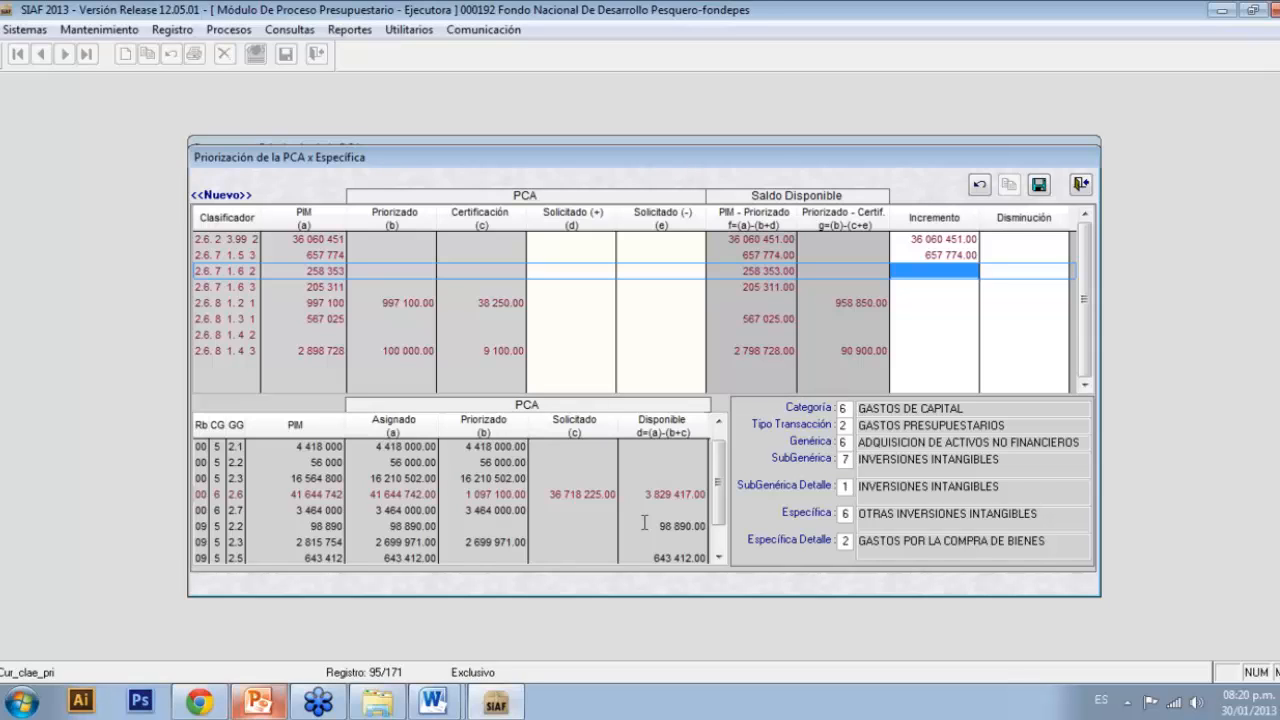
pyautogui.press('Up')
pyautogui.press('Down')
pyautogui.press('Down')
pyautogui.press('Down')
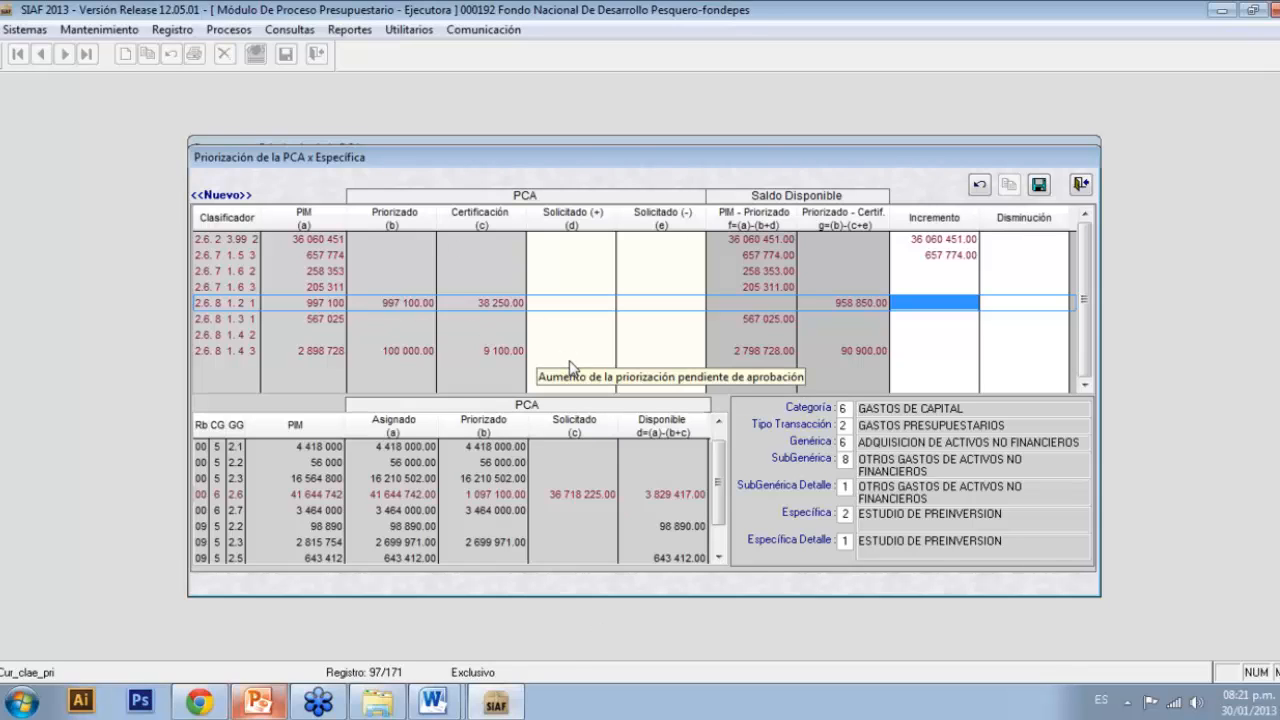
# Step: Set the Incremento of classifier 2.6. 8 1. 4 3 (service contracting) to 2 798 728.00
pyautogui.press('Down')
pyautogui.press('Down')
pyautogui.press('Down')
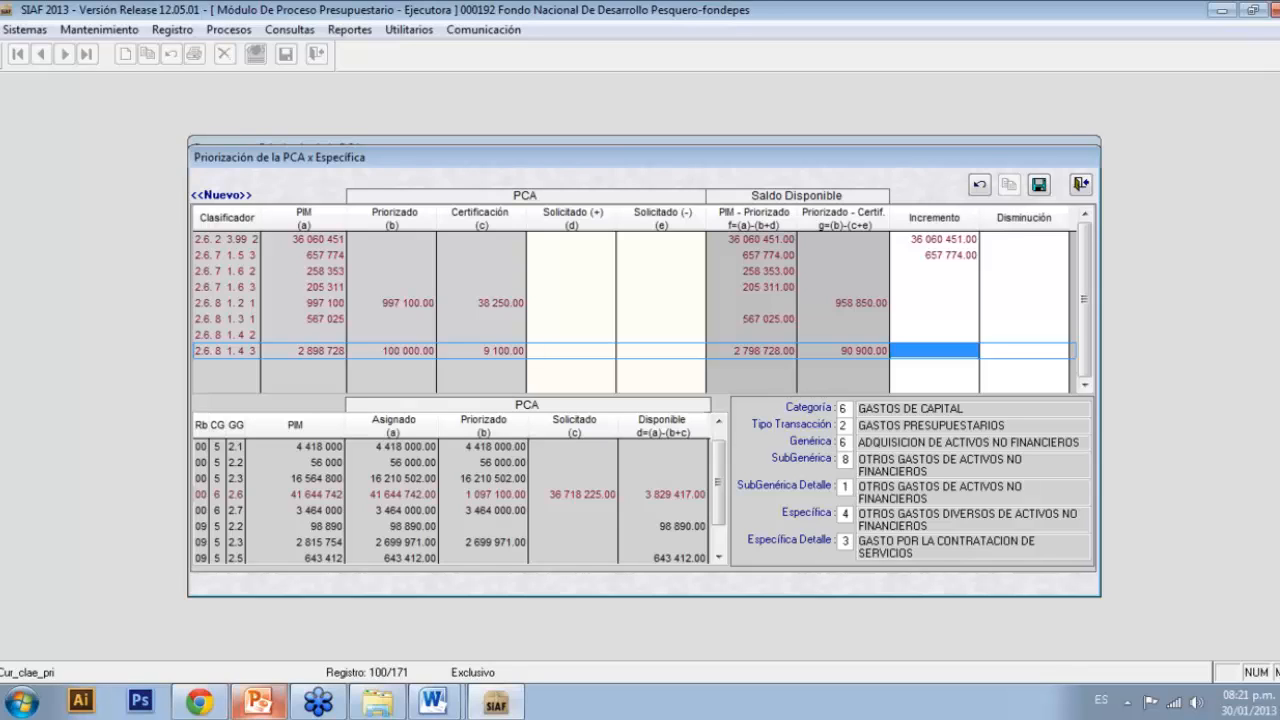
pyautogui.write('3')
pyautogui.press('BackSpace')
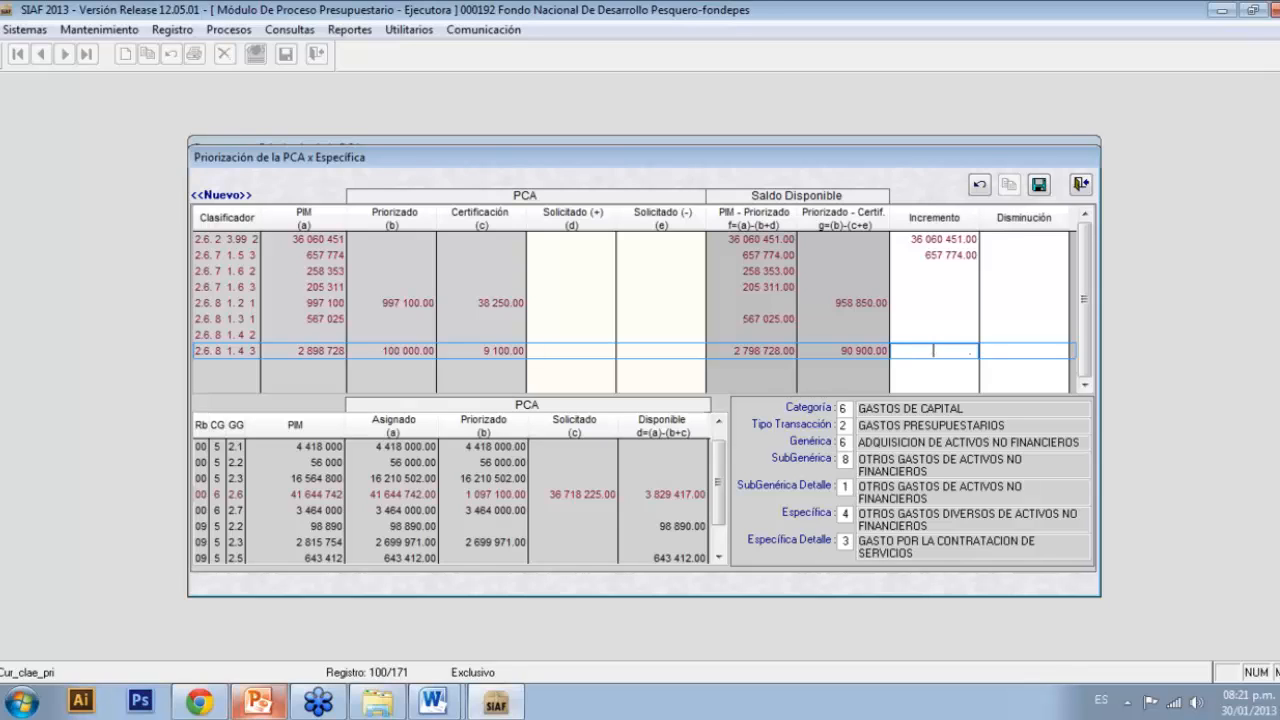
pyautogui.write('2798728')
pyautogui.press('Return')
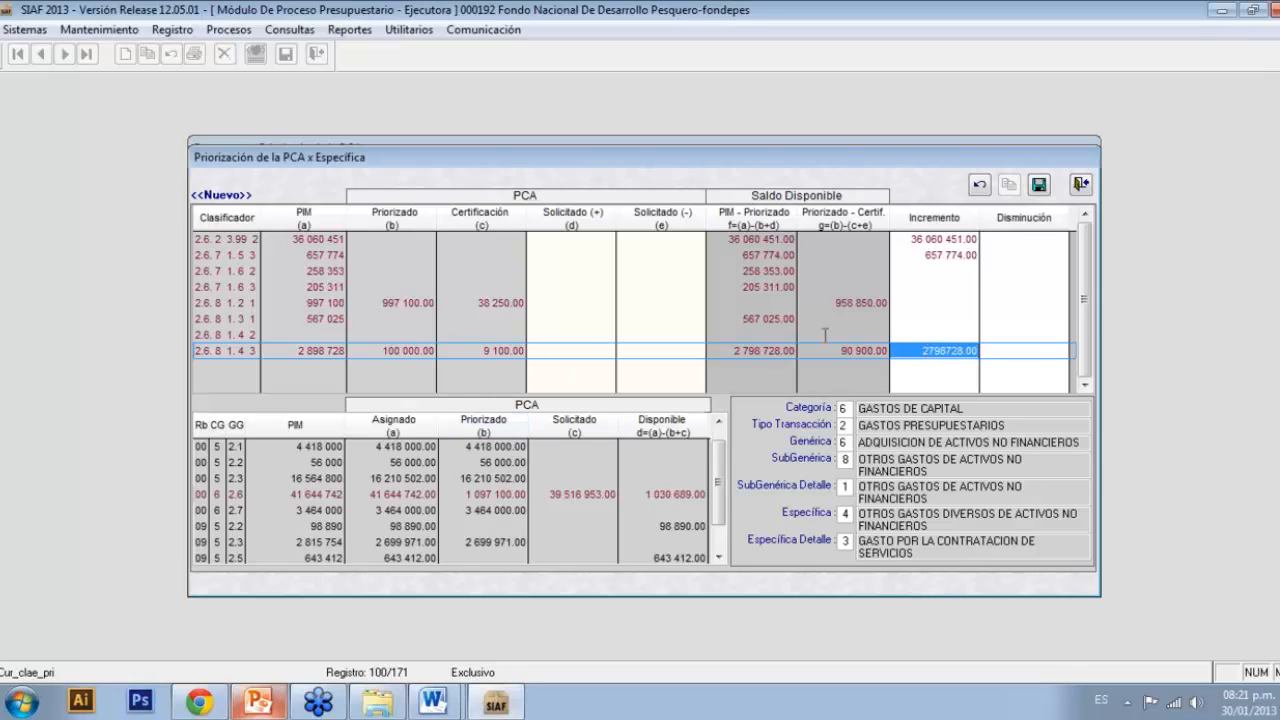
# Step: Save the new PCA prioritization by specific classifier and acknowledge the save
pyautogui.click(1085, 192)
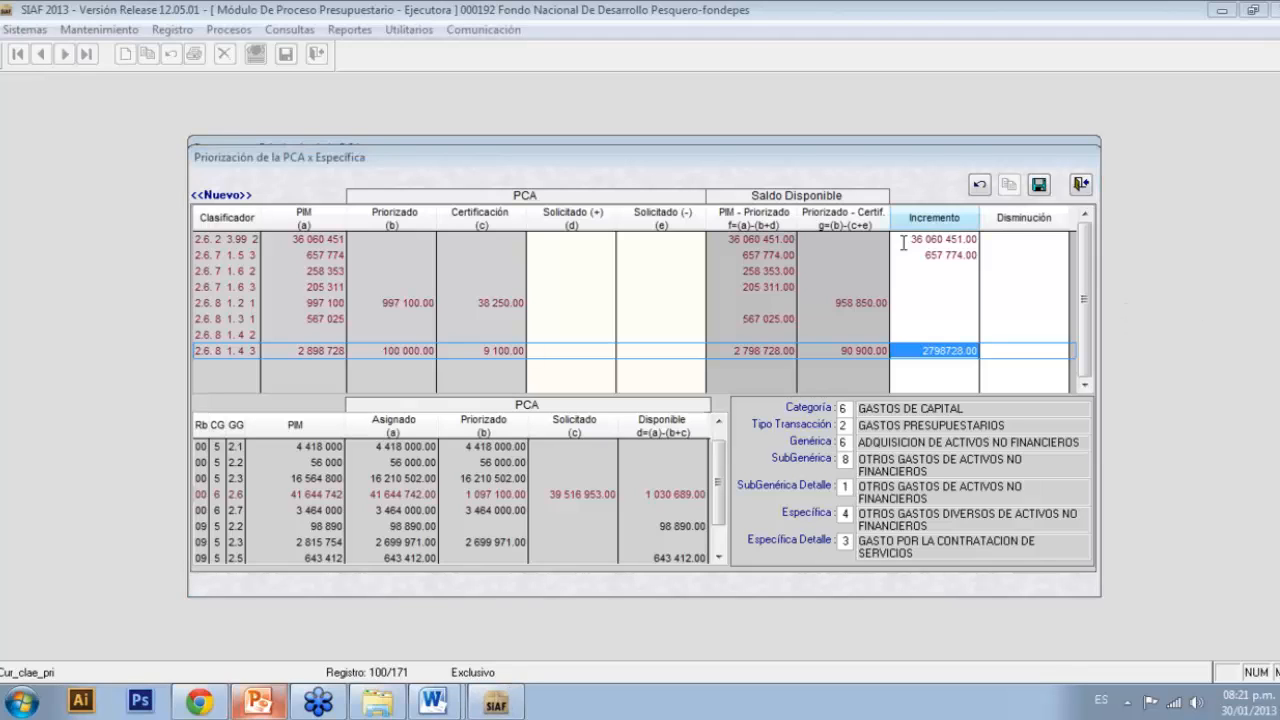
pyautogui.click(1040, 186)
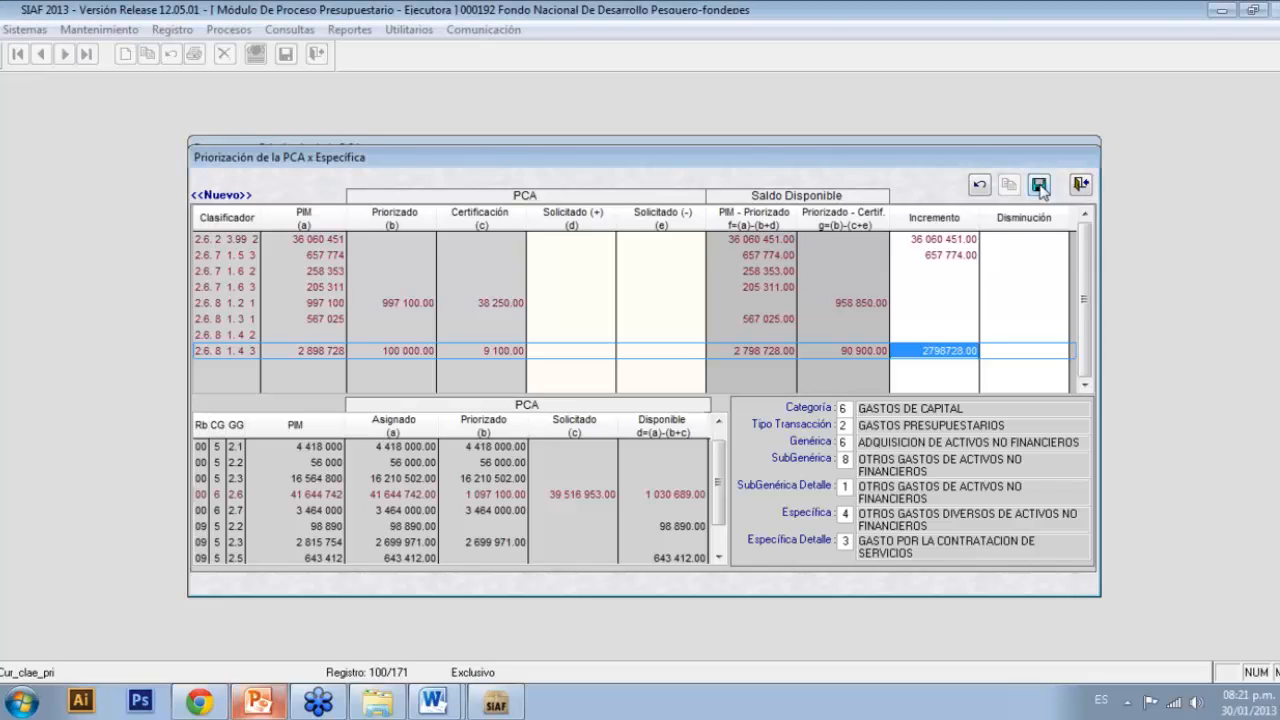
pyautogui.click(1040, 186)
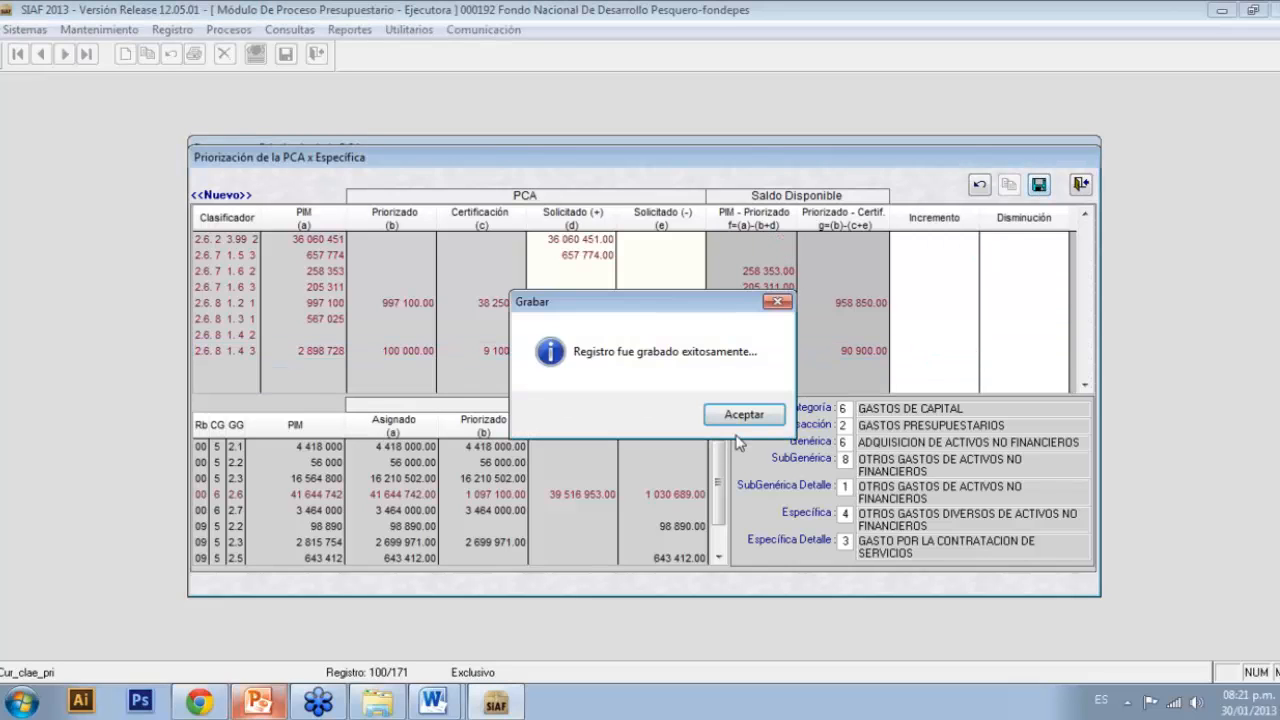
pyautogui.click(750, 420)
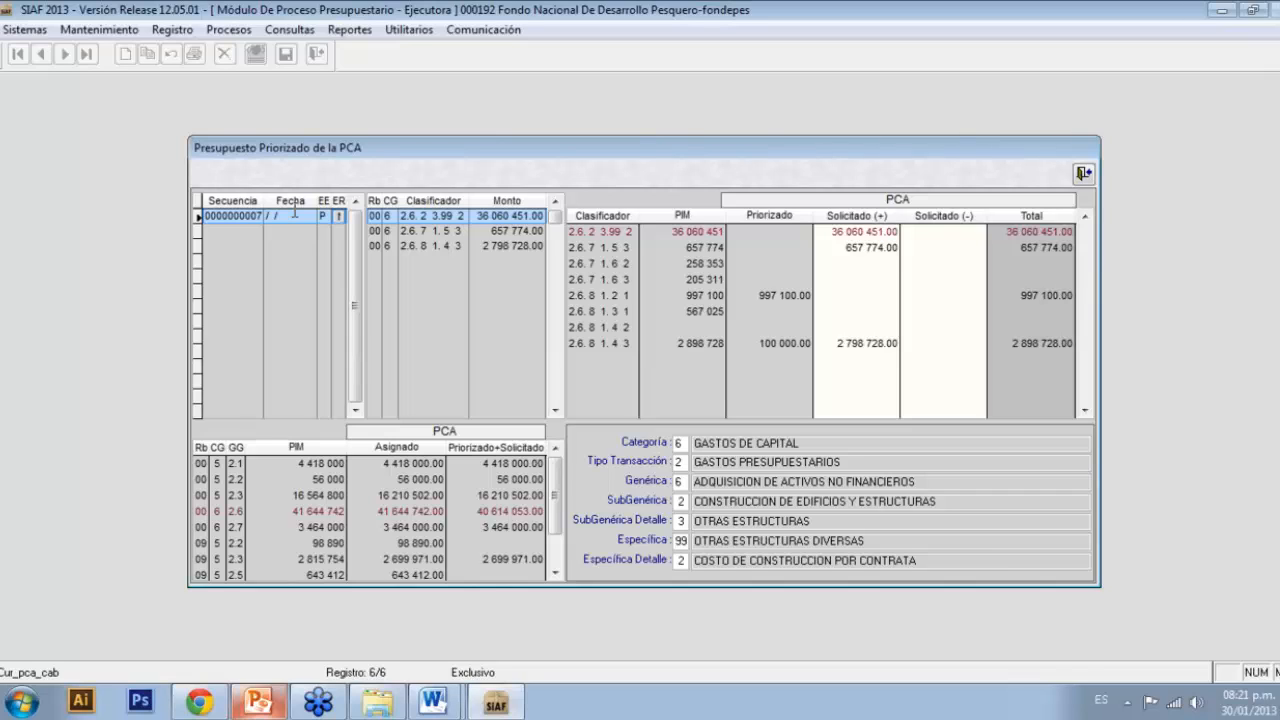
# Step: Display the classifiers of the third prioritization sequence, dated 15/01/2013, and exit the Módulo De Proceso Presupuestario
pyautogui.click(354, 201)
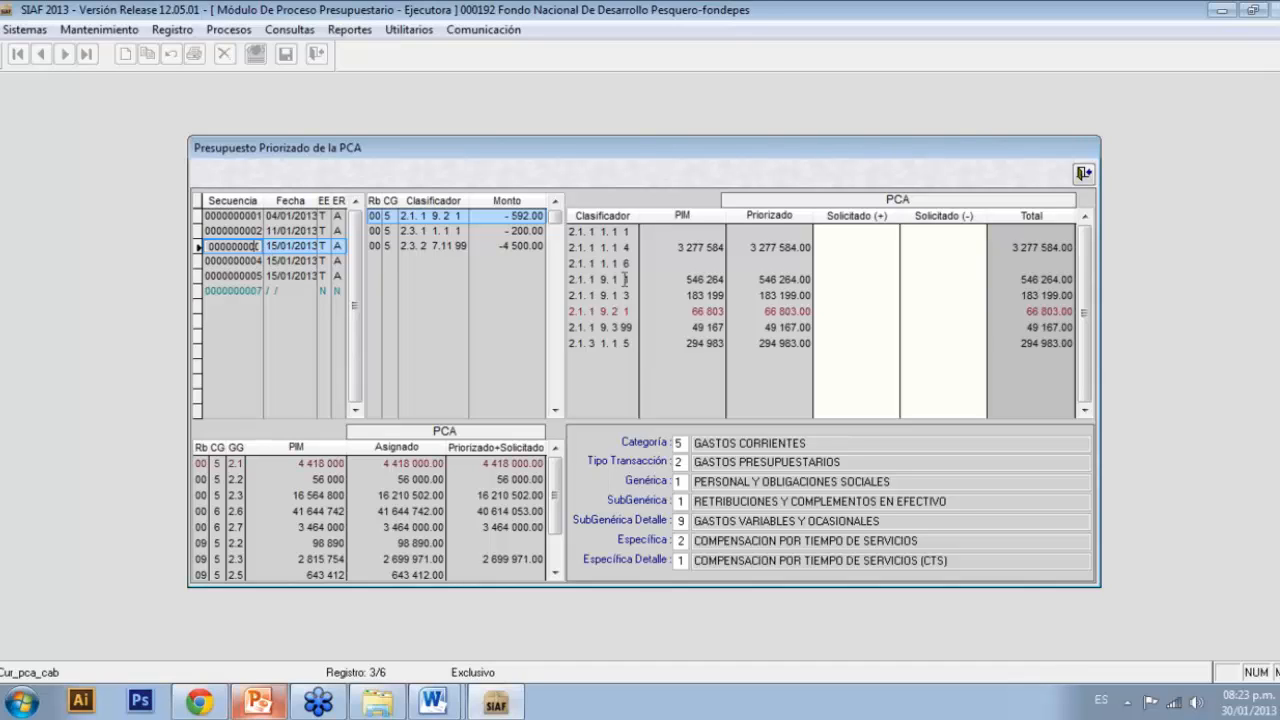
pyautogui.click(1083, 176)
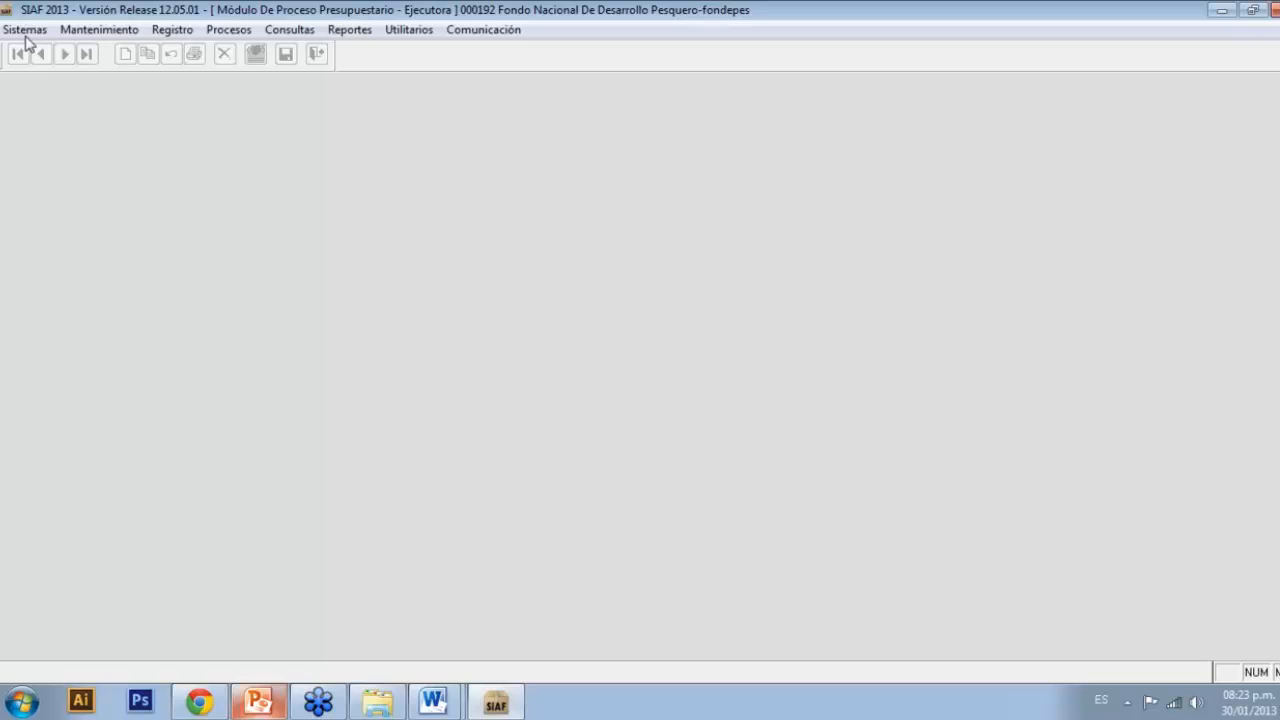
pyautogui.click(25, 30)
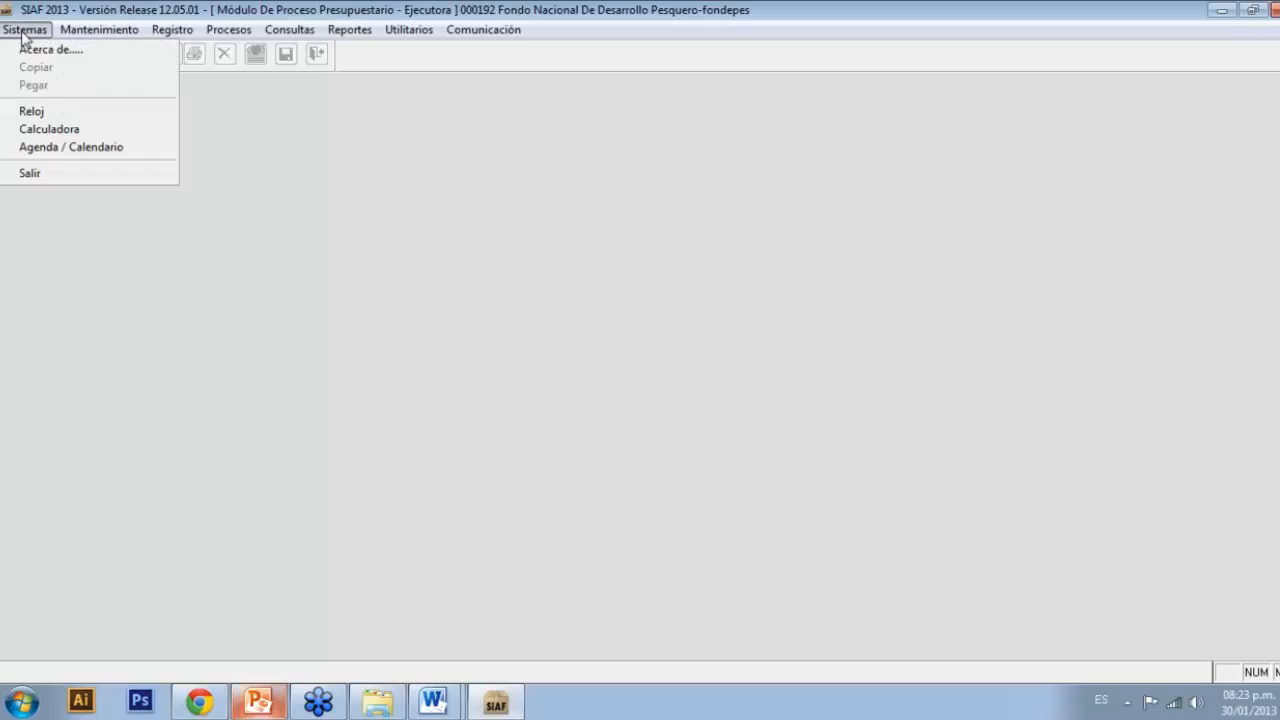
pyautogui.click(108, 179)
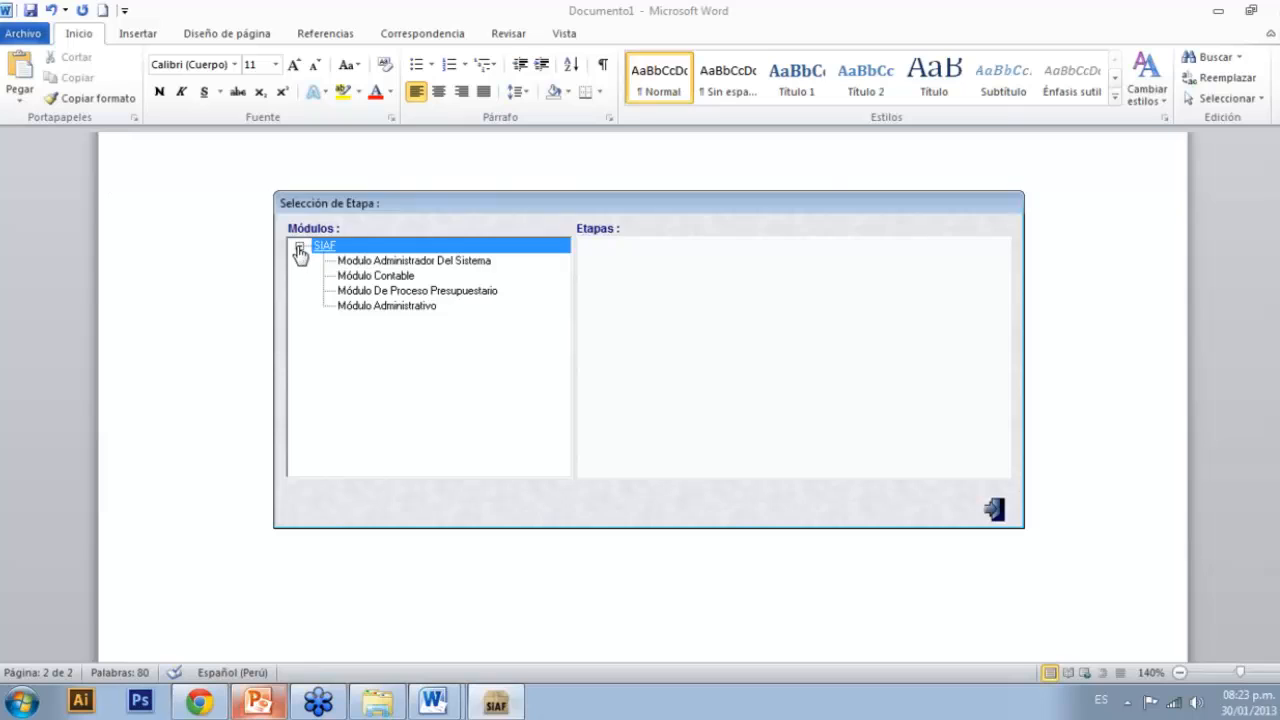
# Step: Enter the Módulo Administrativo for the Ejecutora and open its Certificación y Compromiso Anual register
pyautogui.click(421, 309)
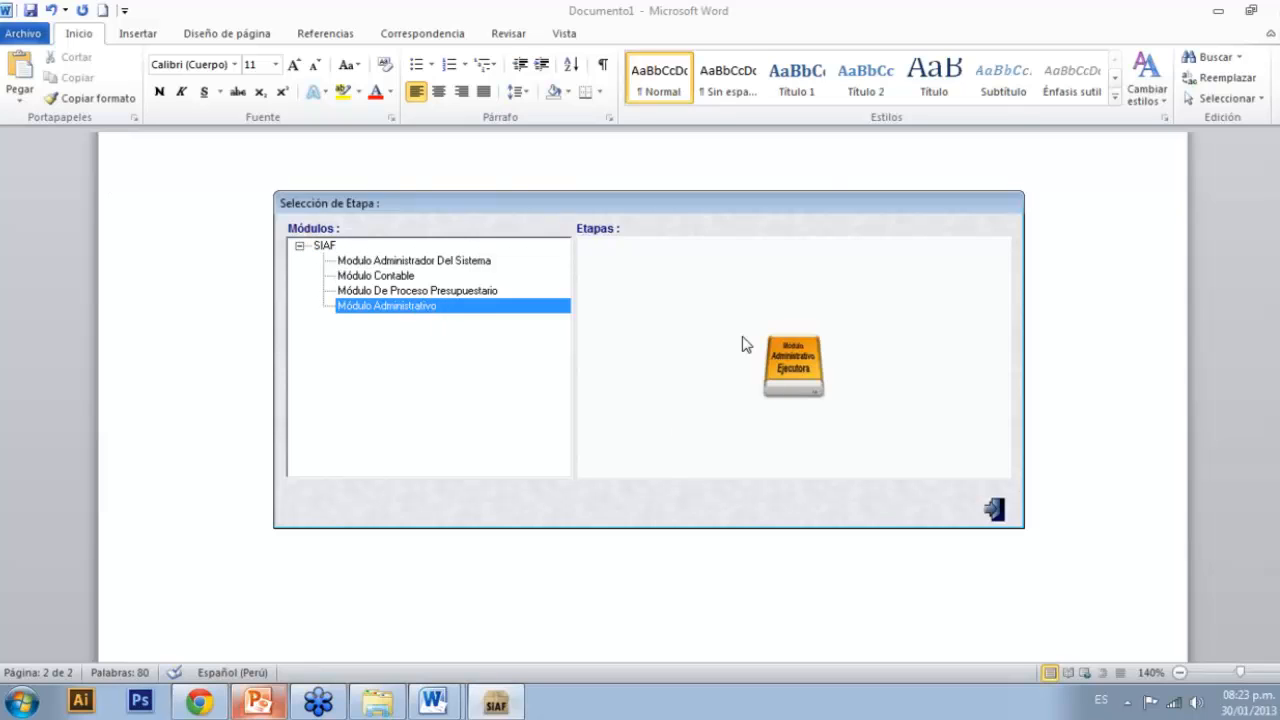
pyautogui.click(823, 400)
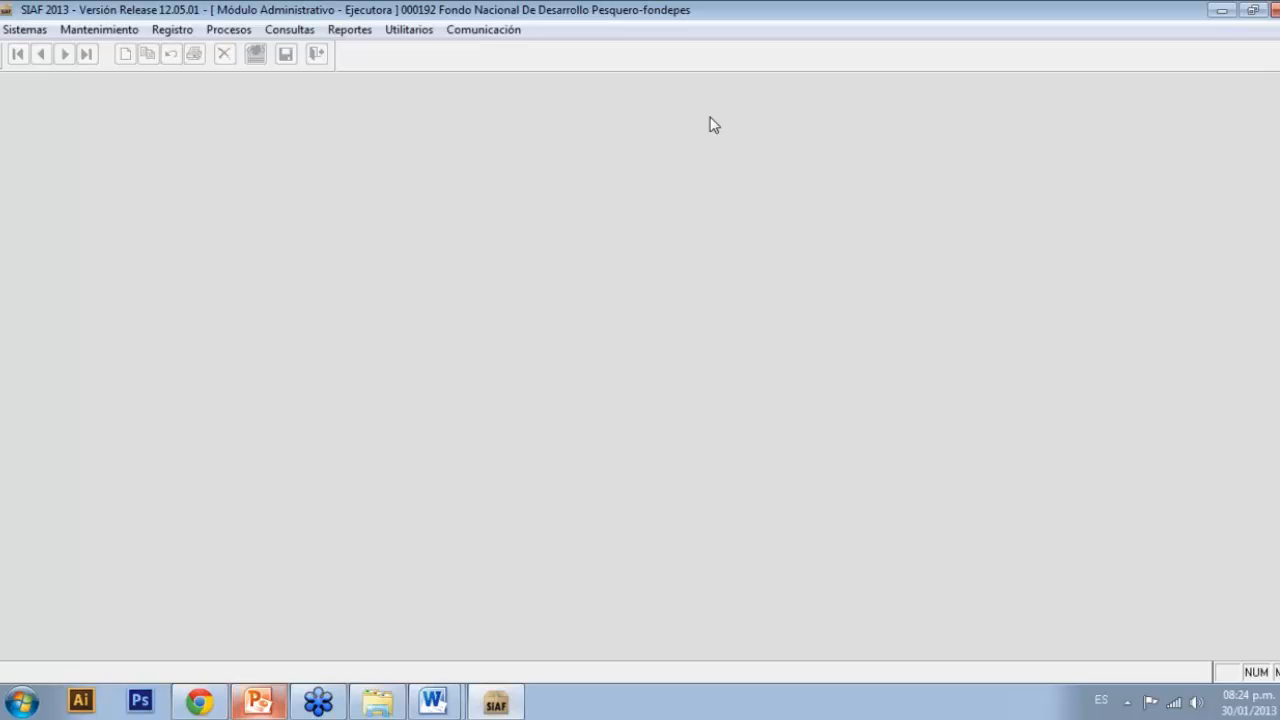
pyautogui.click(188, 33)
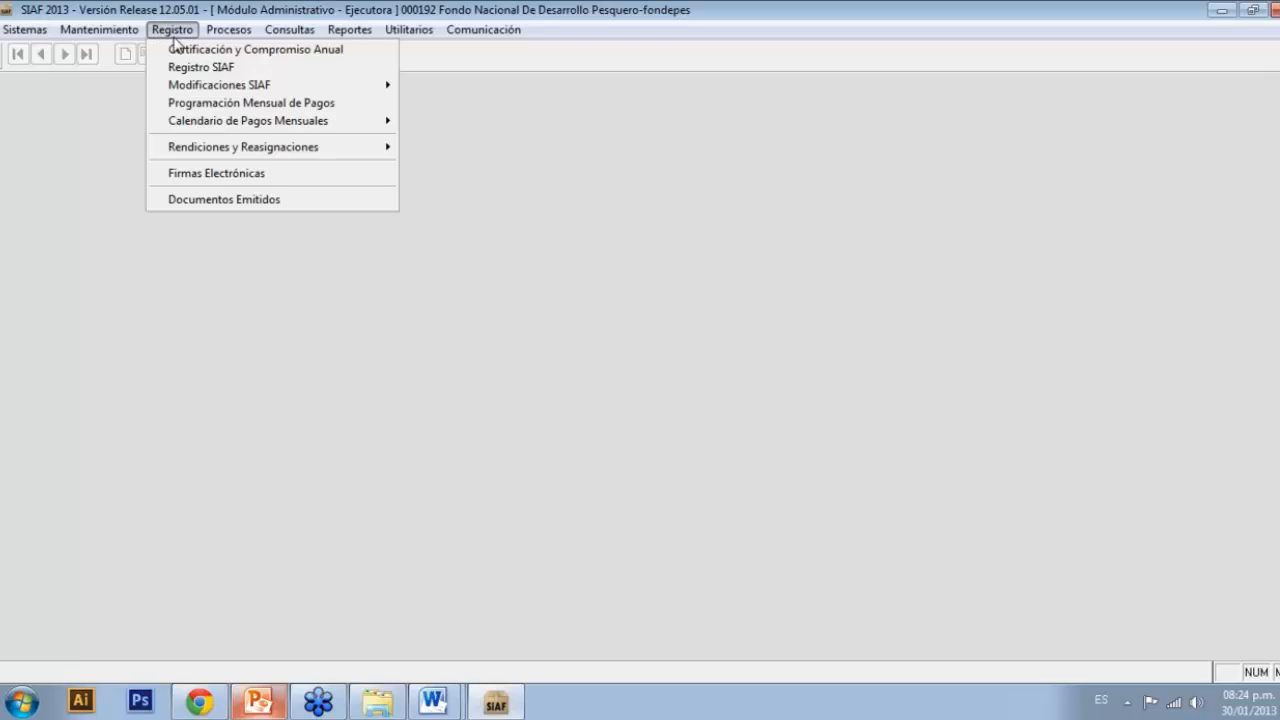
pyautogui.click(256, 50)
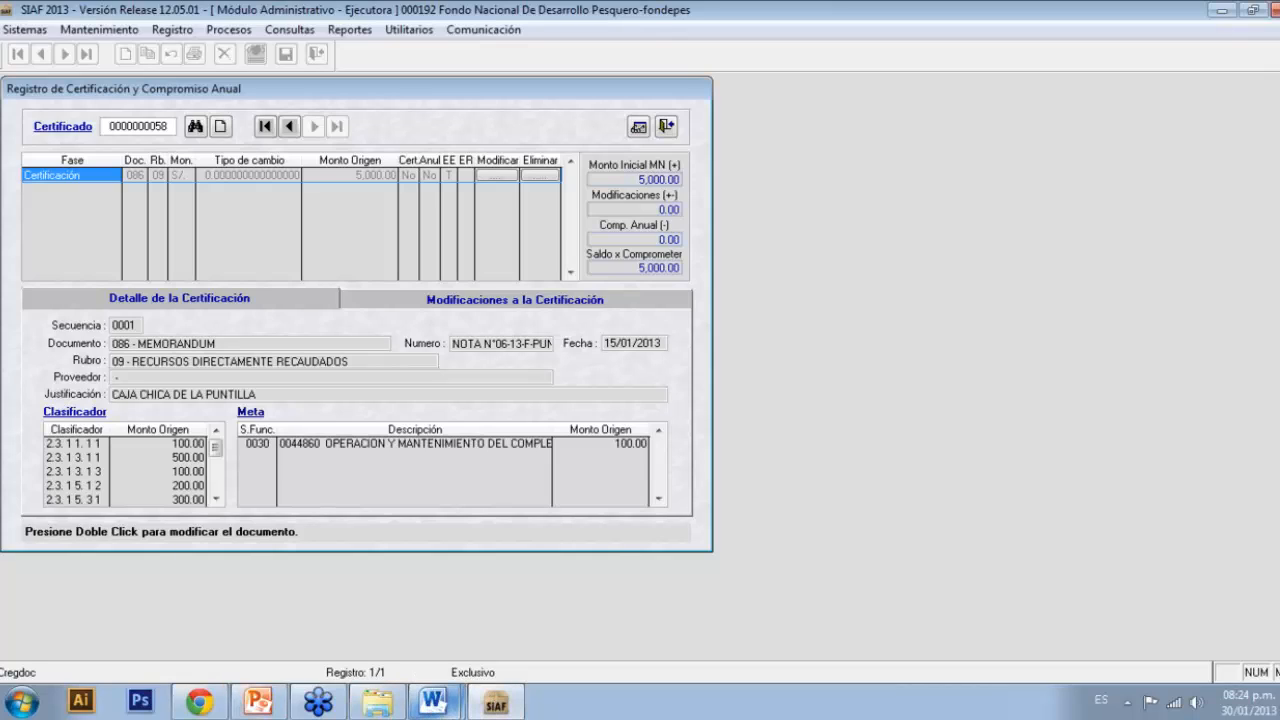
# Step: Switch to Documento1 in Word and write the heading "CERTIFICACION PRESUPUESTAL:" below the pasted screenshot on page 2
pyautogui.click(431, 704)
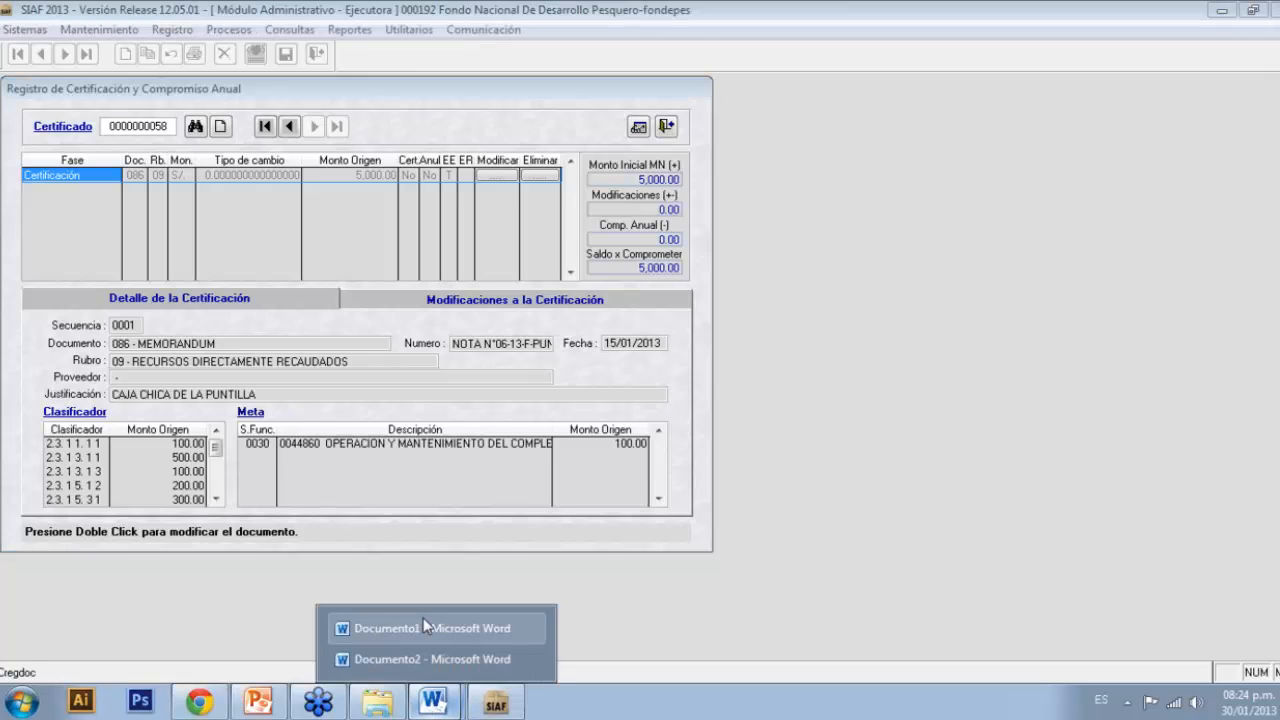
pyautogui.click(500, 630)
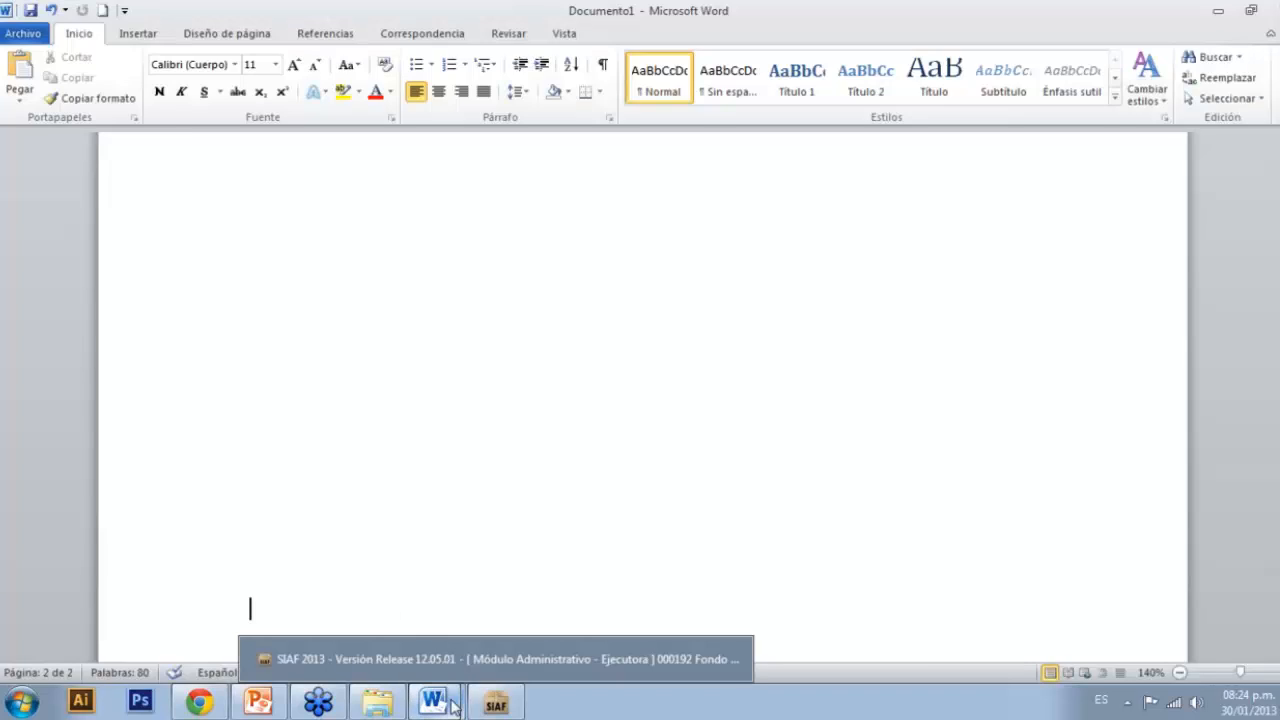
pyautogui.hotkey('ctrl', 'v')
pyautogui.scroll(1, 360, 522)
pyautogui.scroll(-3, 358, 518)
pyautogui.click(252, 278)
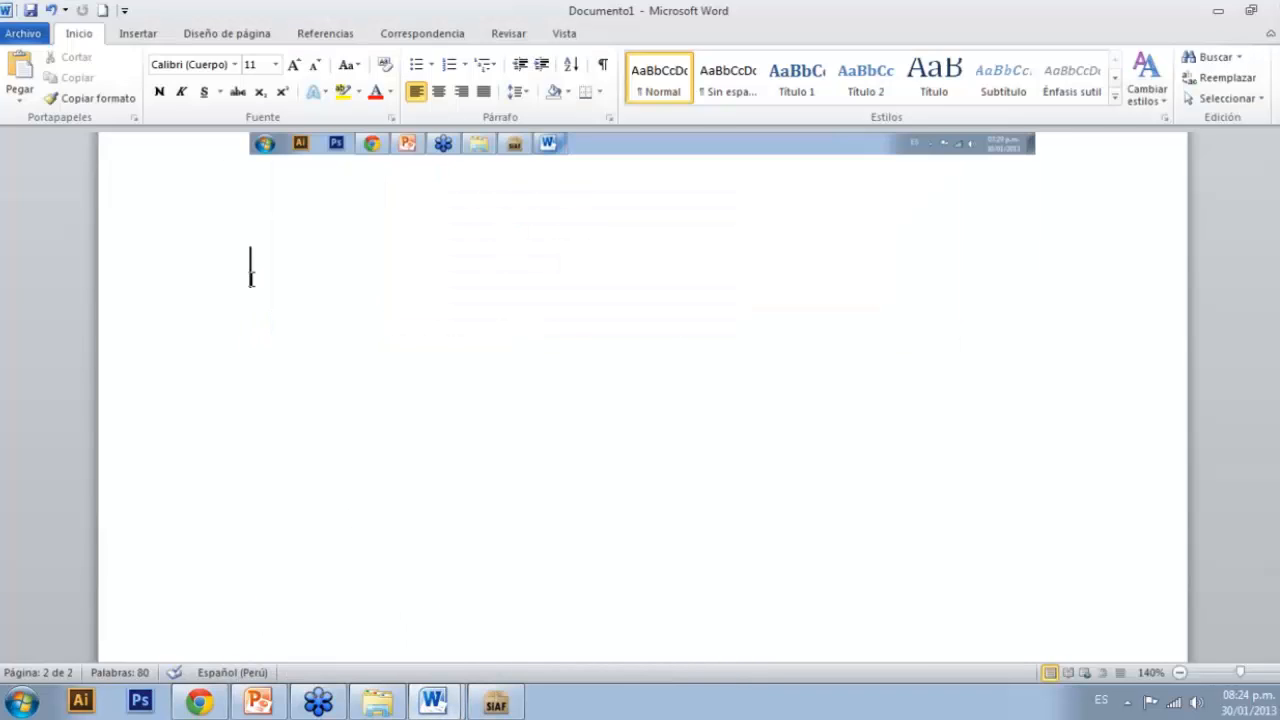
pyautogui.write('CERTIFI')
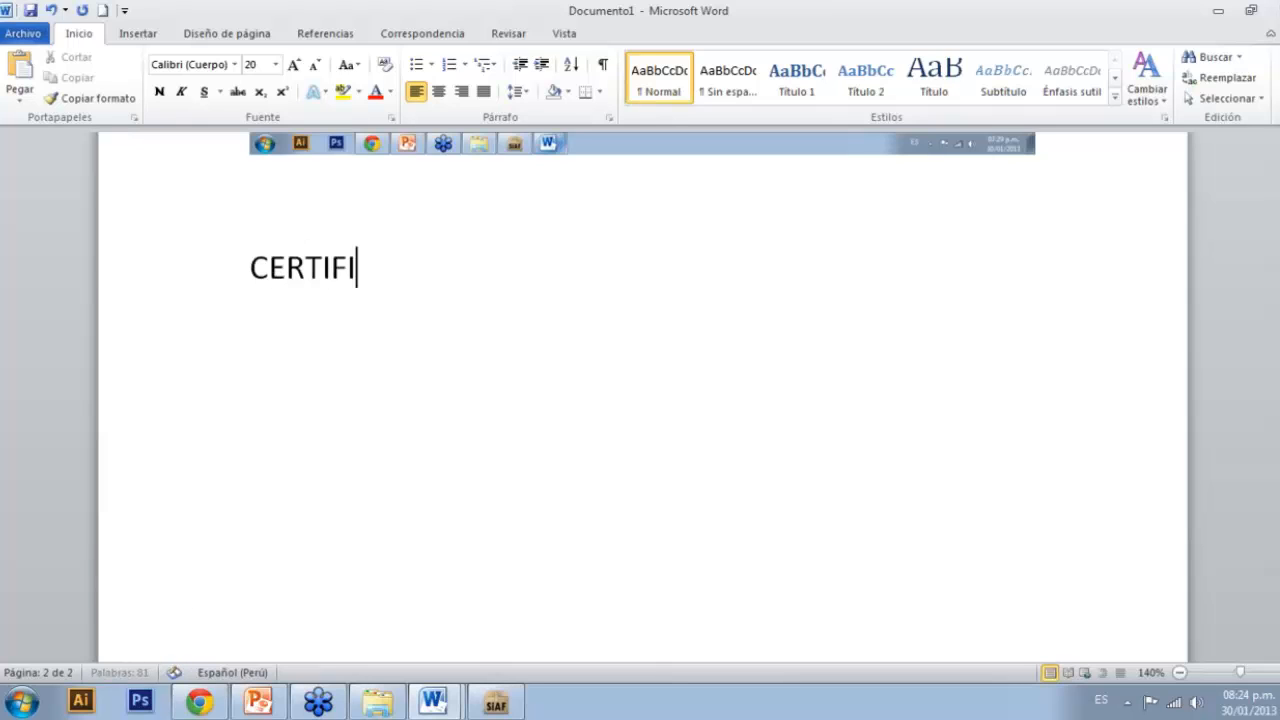
pyautogui.write('CACIO')
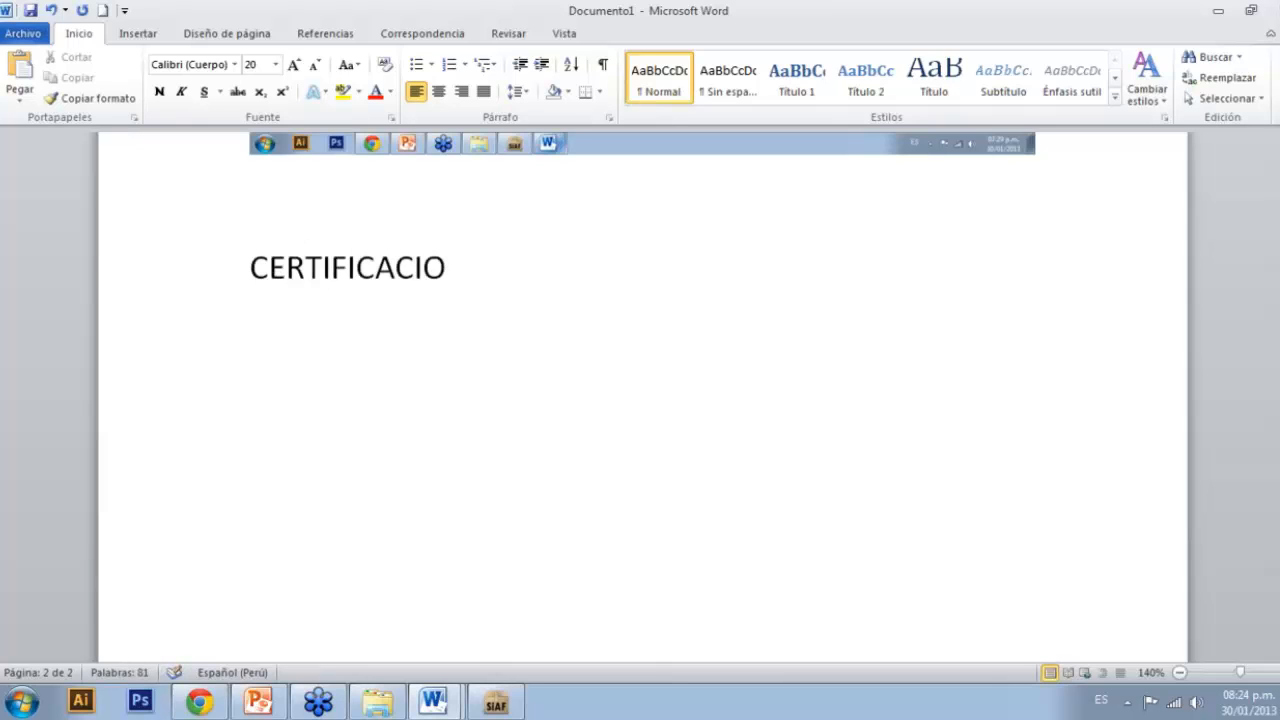
pyautogui.write('N PRESU')
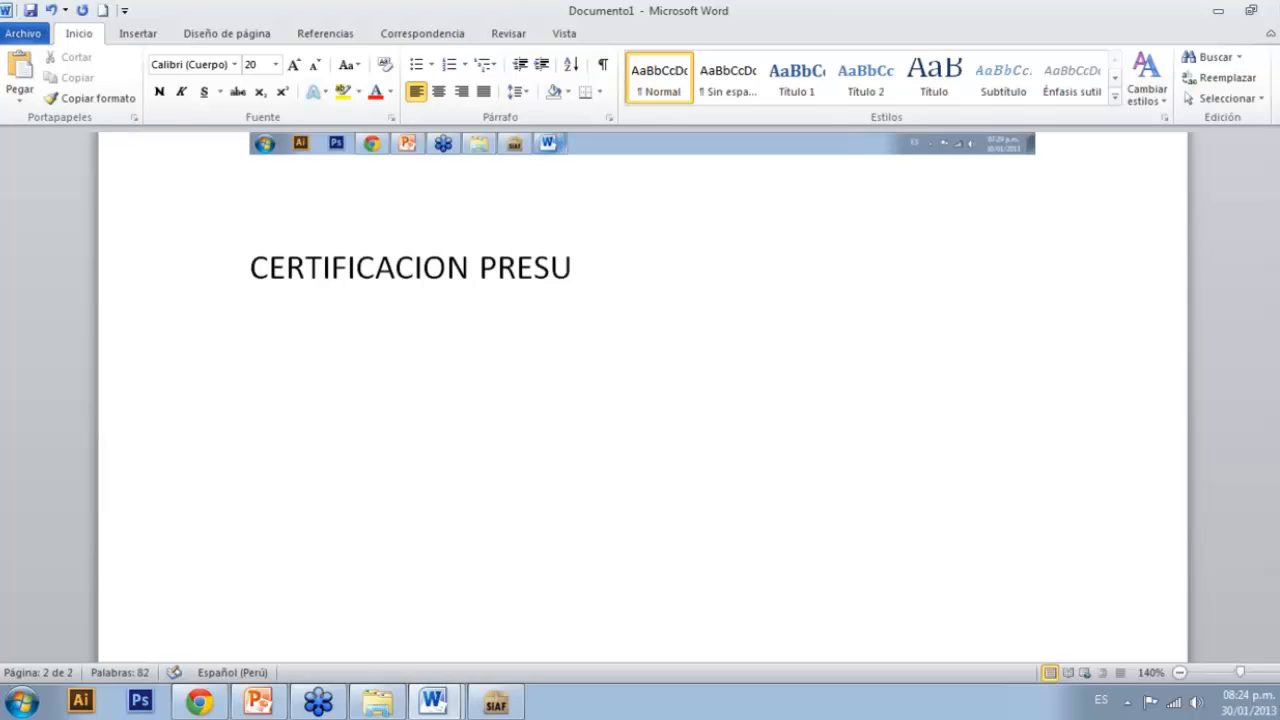
pyautogui.write('PUESTAL')
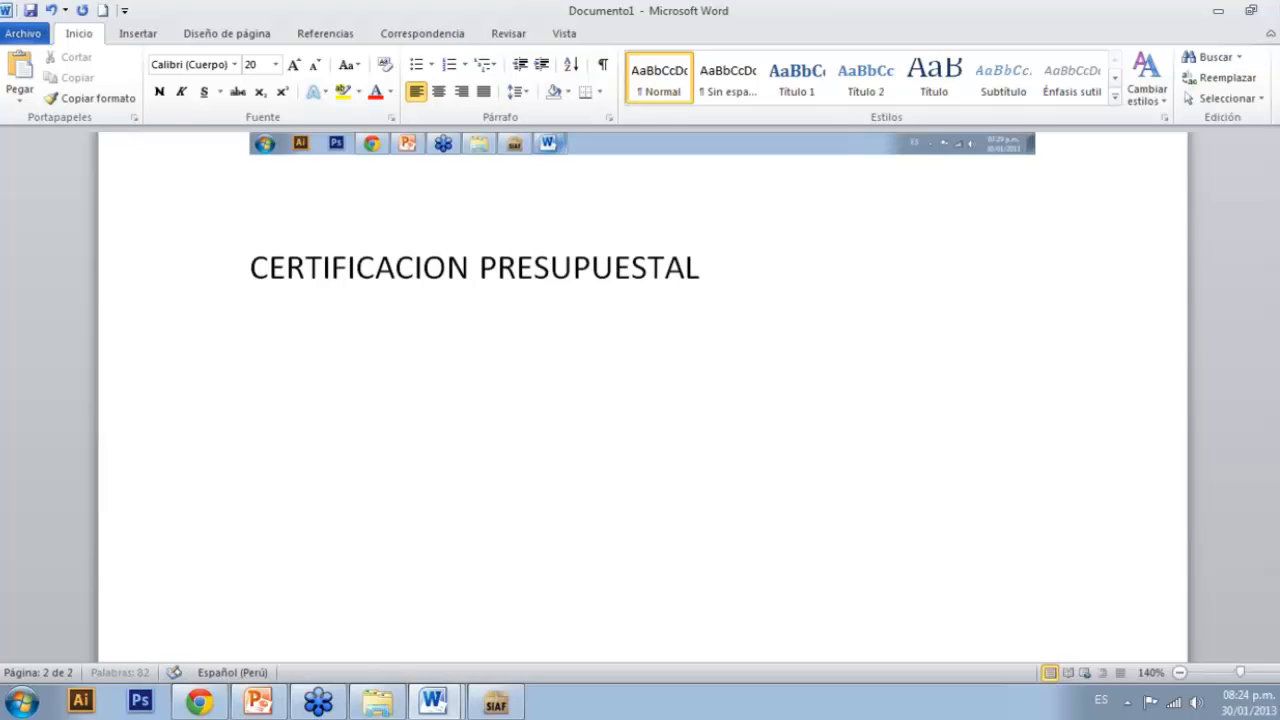
pyautogui.write(':')
# Step: Start writing the word "Afectación" on the line below the heading
pyautogui.write('AF')
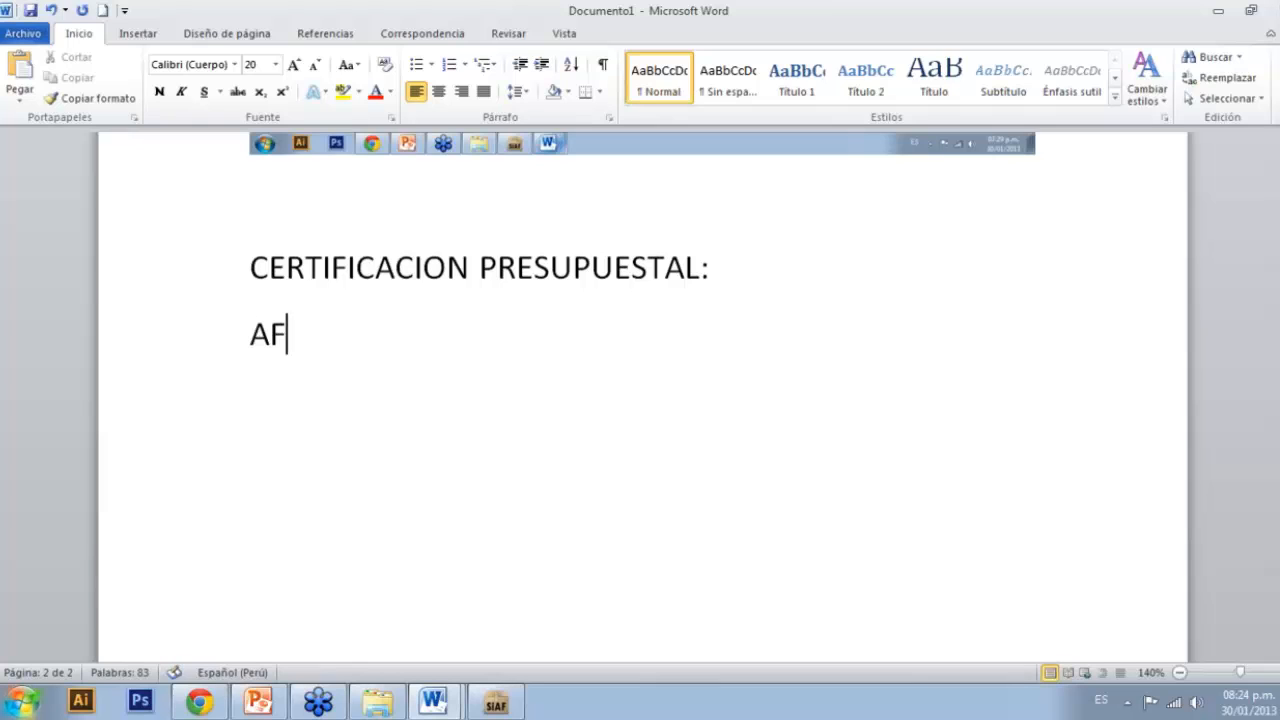
pyautogui.write('E')
pyautogui.press('BackSpace')
pyautogui.press('BackSpace')
pyautogui.write('fecta')
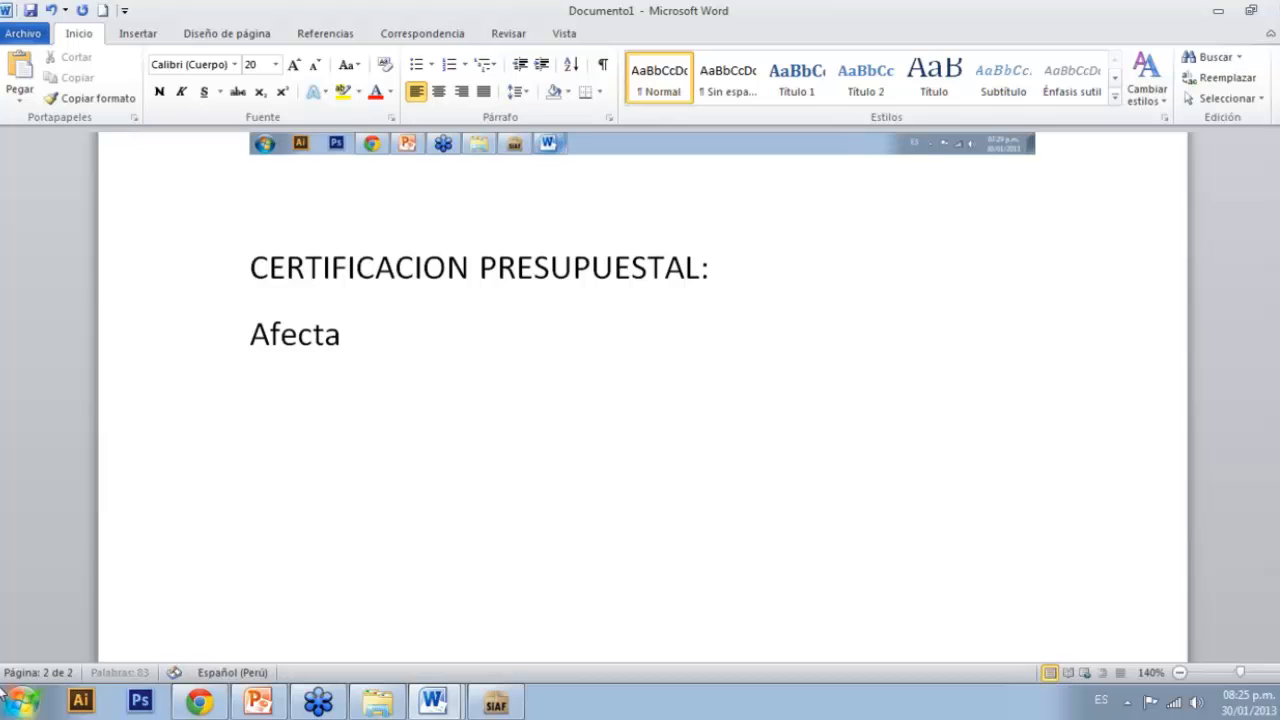
pyautogui.write('cion')
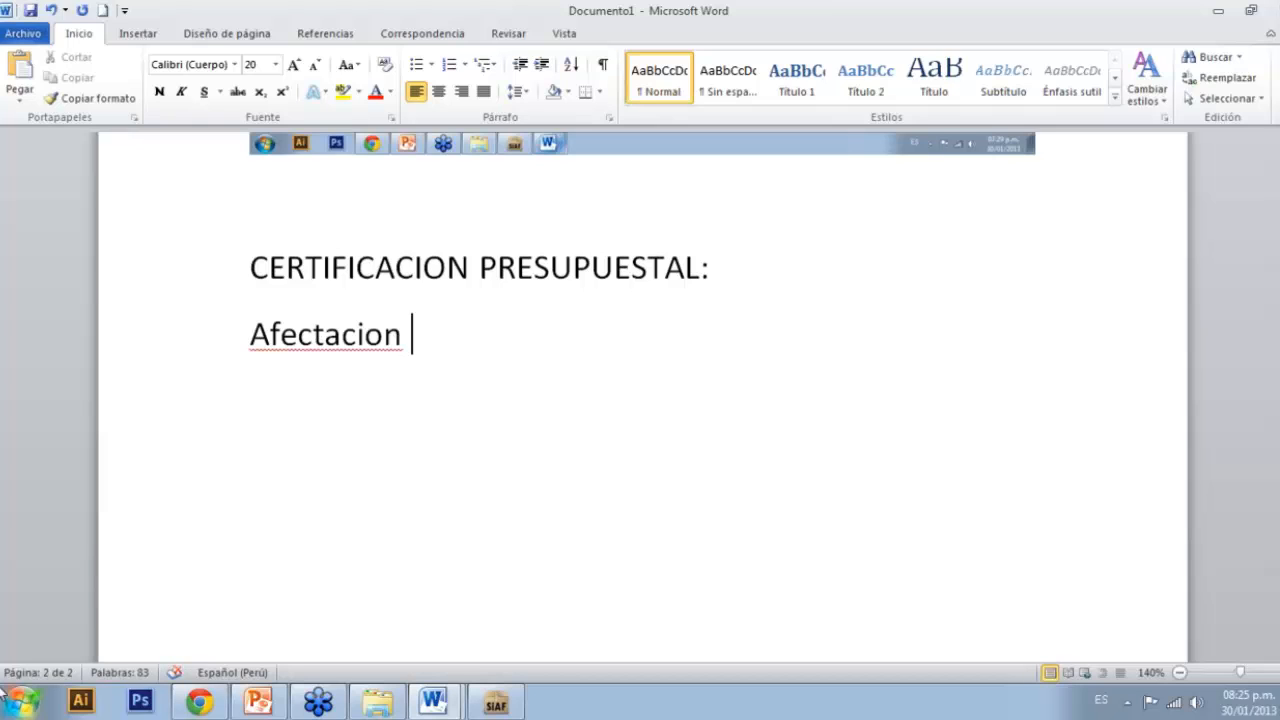
pyautogui.press('BackSpace')
pyautogui.press('BackSpace')
pyautogui.press('BackSpace')
pyautogui.write('ñ')
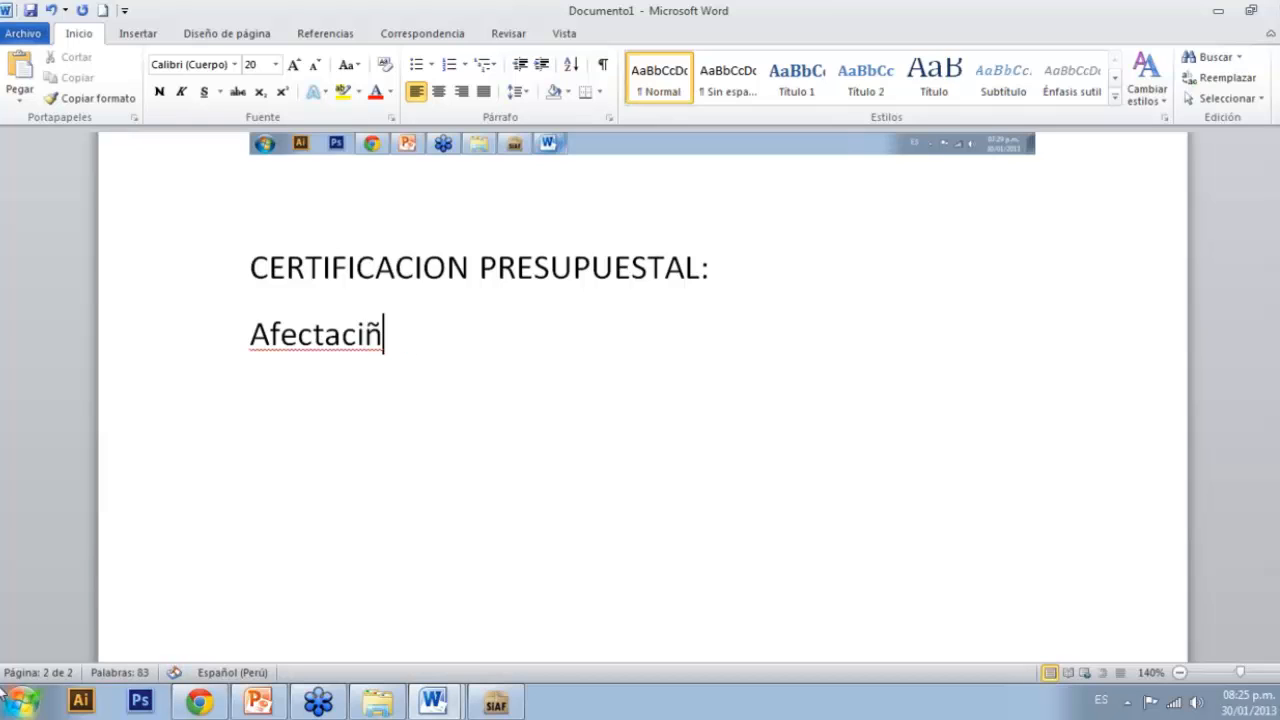
pyautogui.press('BackSpace')
pyautogui.write('{o')
pyautogui.press('BackSpace')
pyautogui.press('BackSpace')
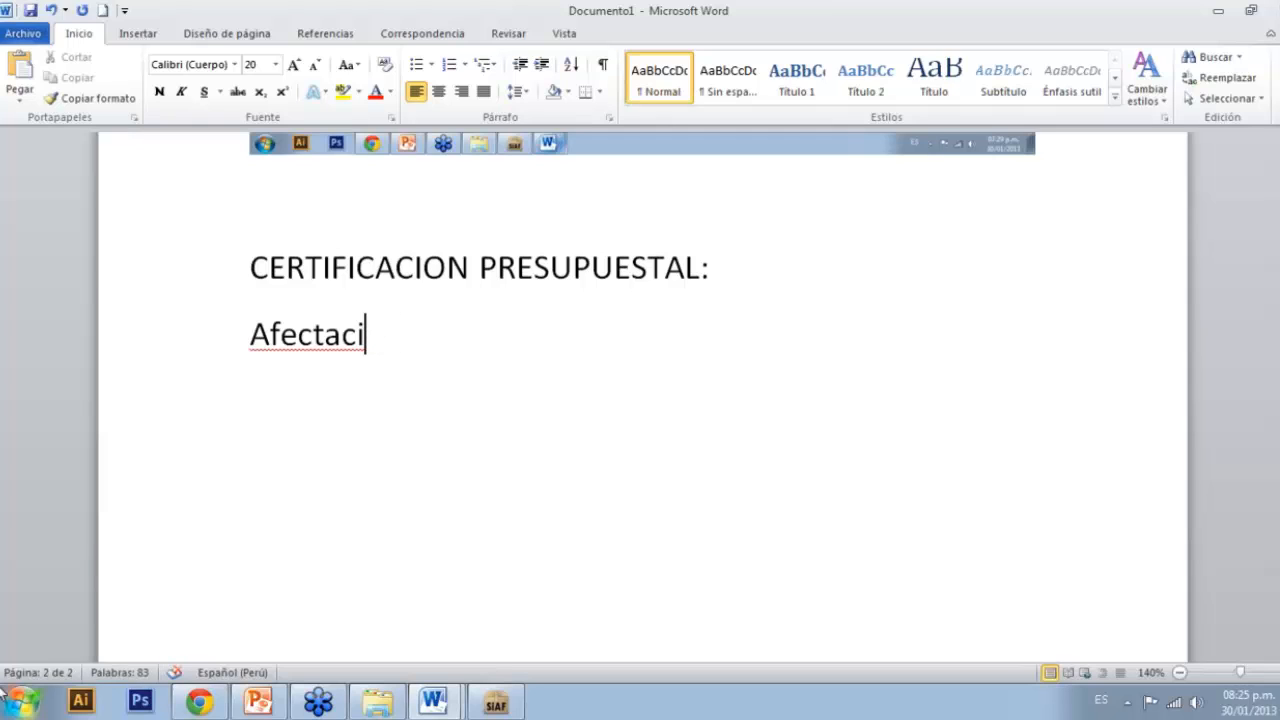
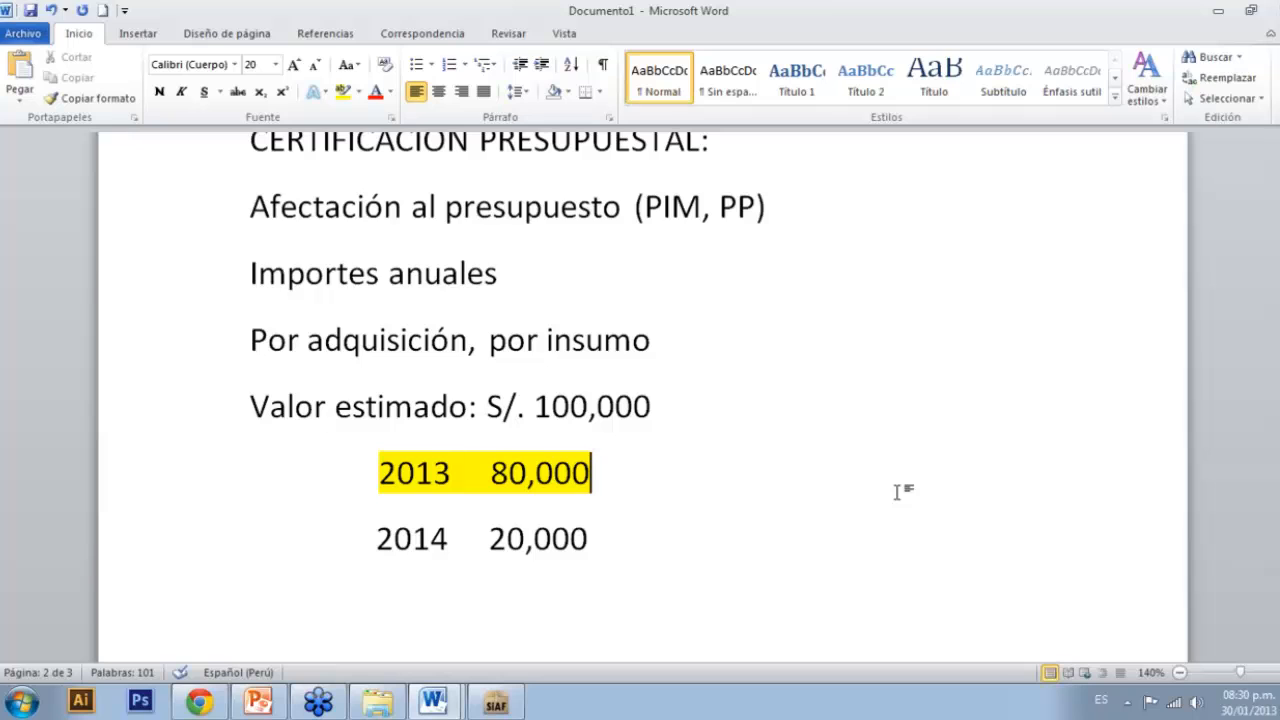
# Step: Switch back to SIAF and start a new certification record with 000 - SIN DOCUMENTO as its document
pyautogui.click(1219, 12)
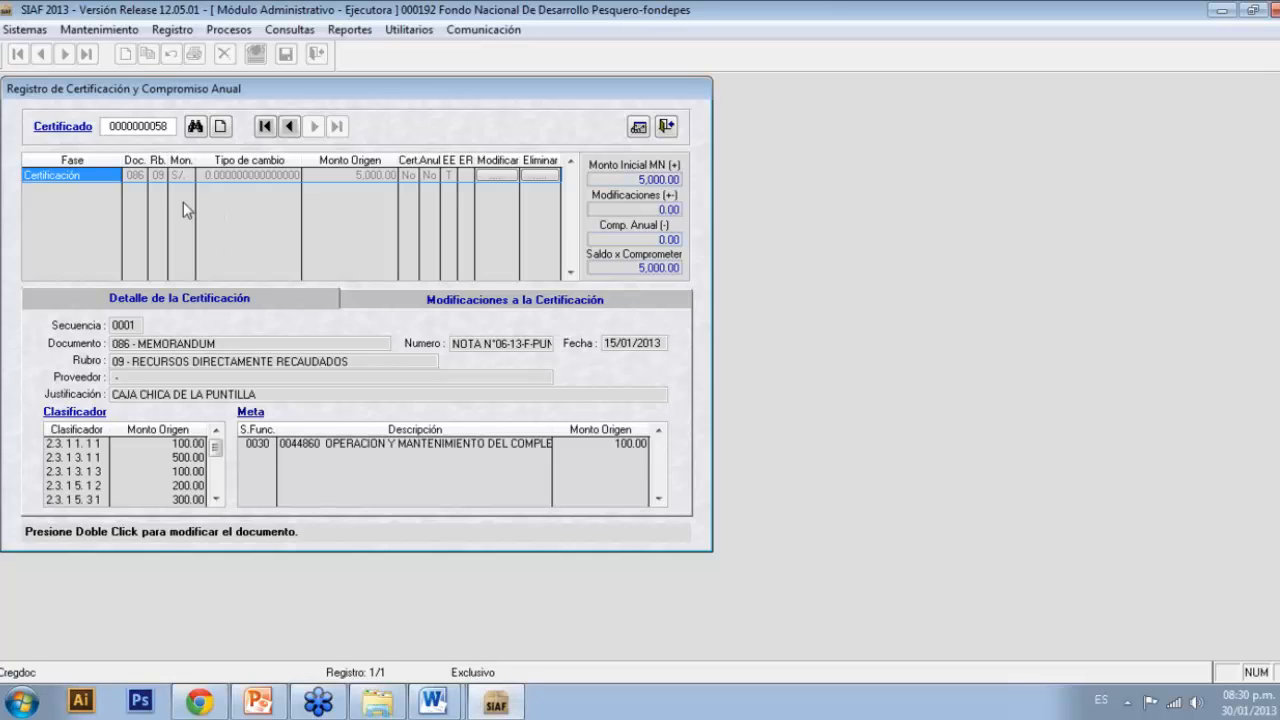
pyautogui.click(221, 127)
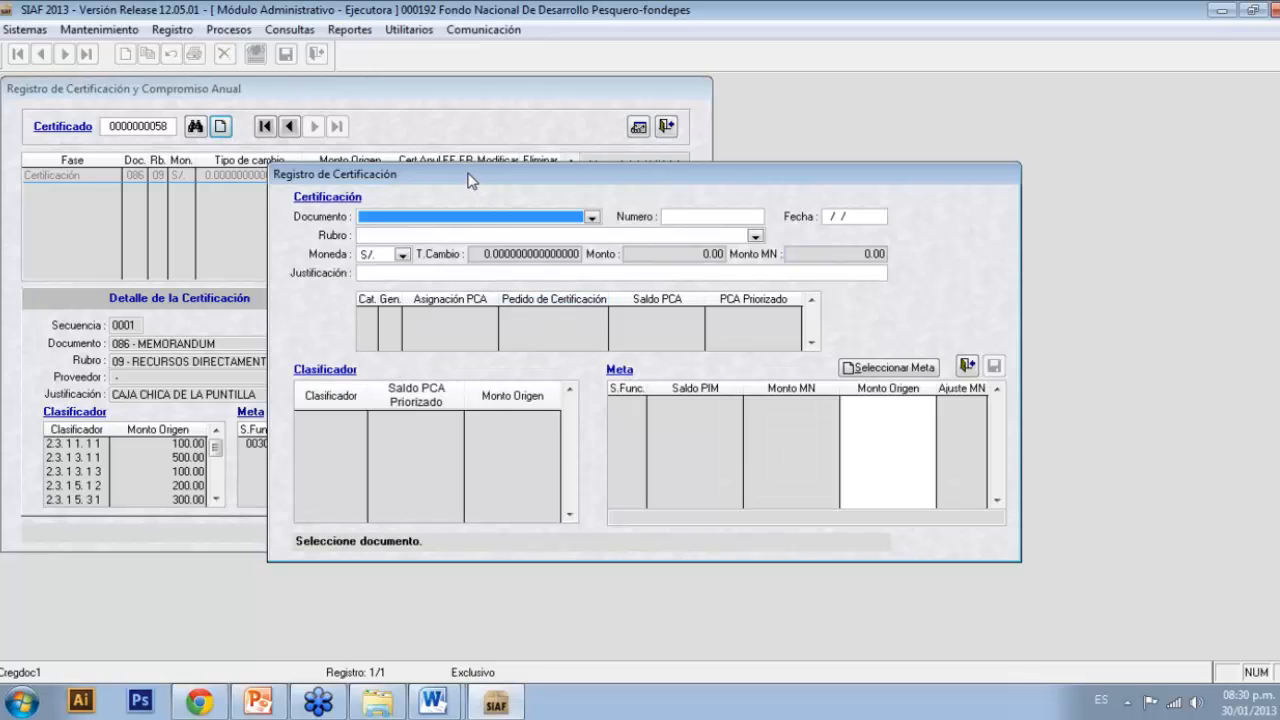
pyautogui.moveTo(466, 172); pyautogui.dragTo(440, 156)
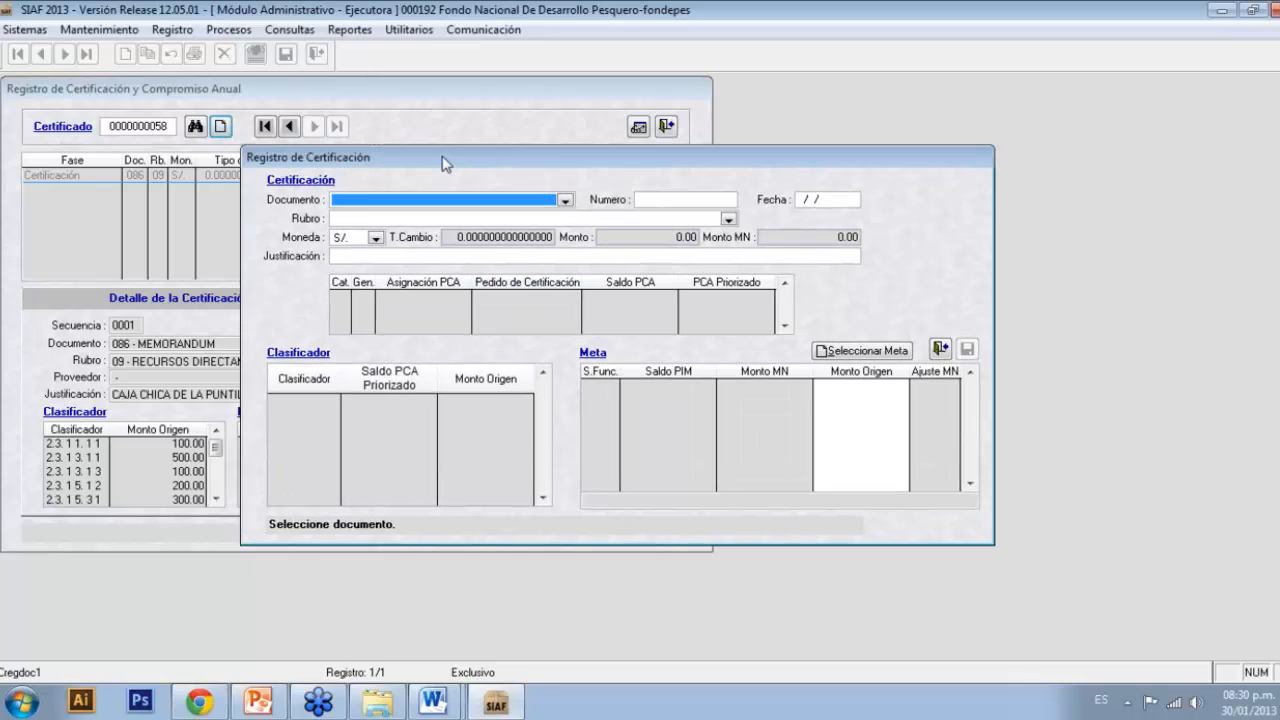
pyautogui.click(566, 202)
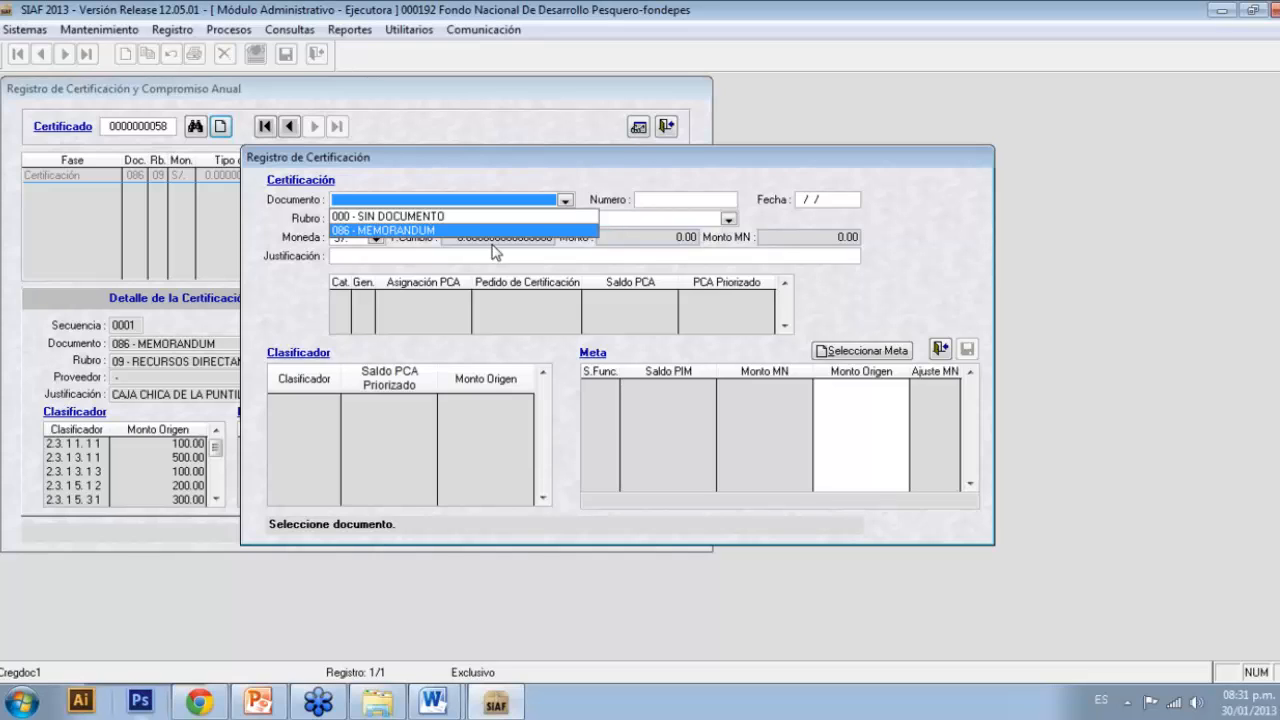
pyautogui.click(530, 219)
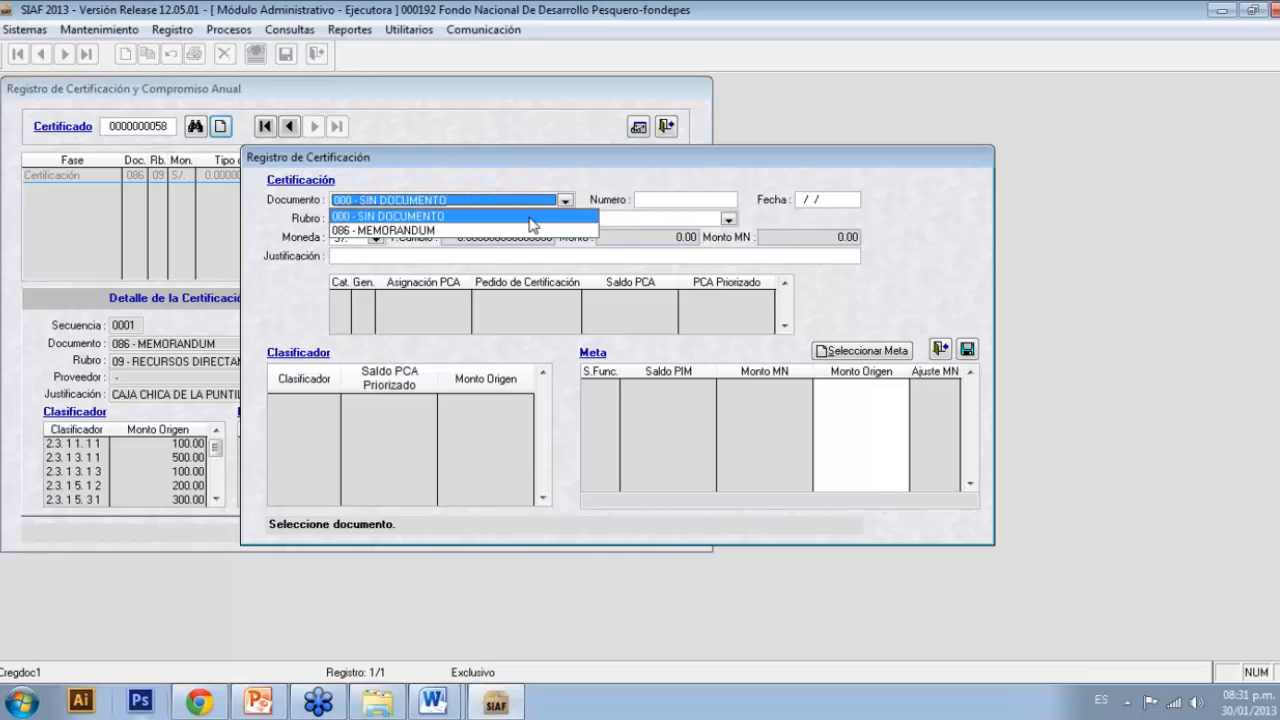
pyautogui.click(530, 219)
# Step: Set the Numero of the new certification's document to 013
pyautogui.click(646, 199)
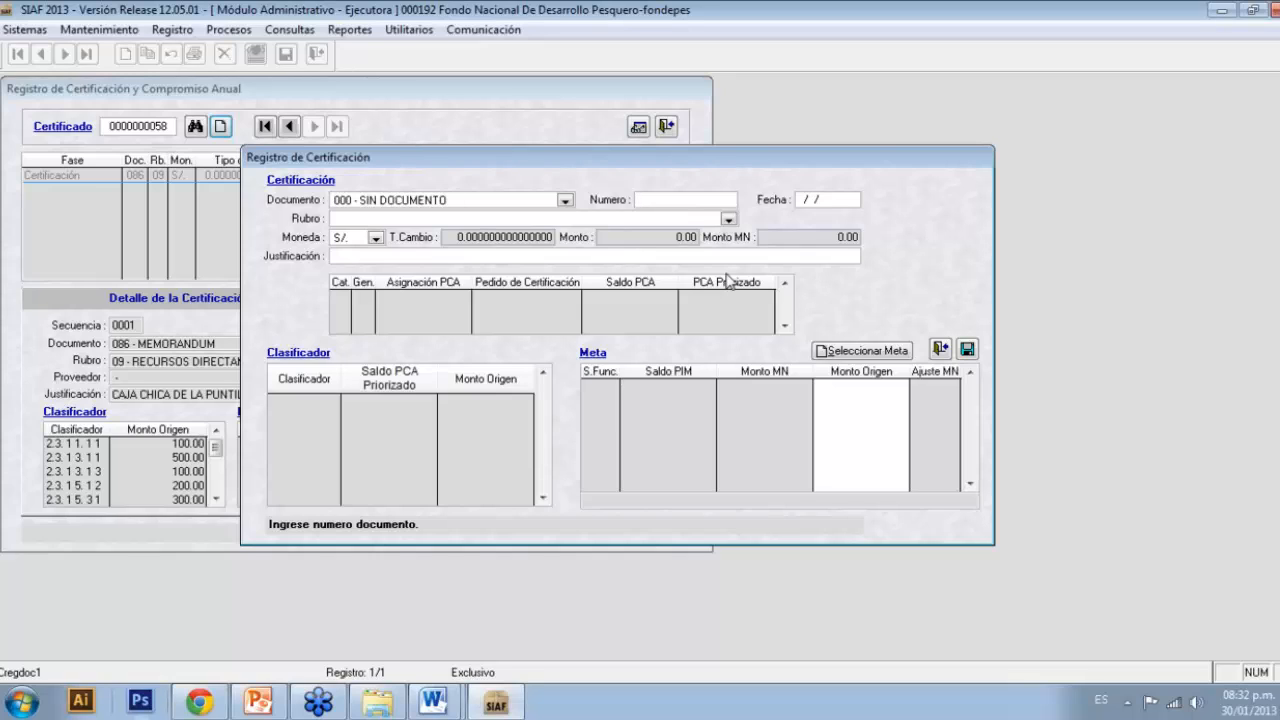
pyautogui.write('rec')
pyautogui.press('BackSpace')
pyautogui.write('q.')
pyautogui.write(' 00')
pyautogui.write('13')
pyautogui.click(657, 199)
pyautogui.press('BackSpace')
pyautogui.press('BackSpace')
pyautogui.press('BackSpace')
pyautogui.press('BackSpace')
pyautogui.press('BackSpace')
pyautogui.press('Delete')
pyautogui.press('Tab')
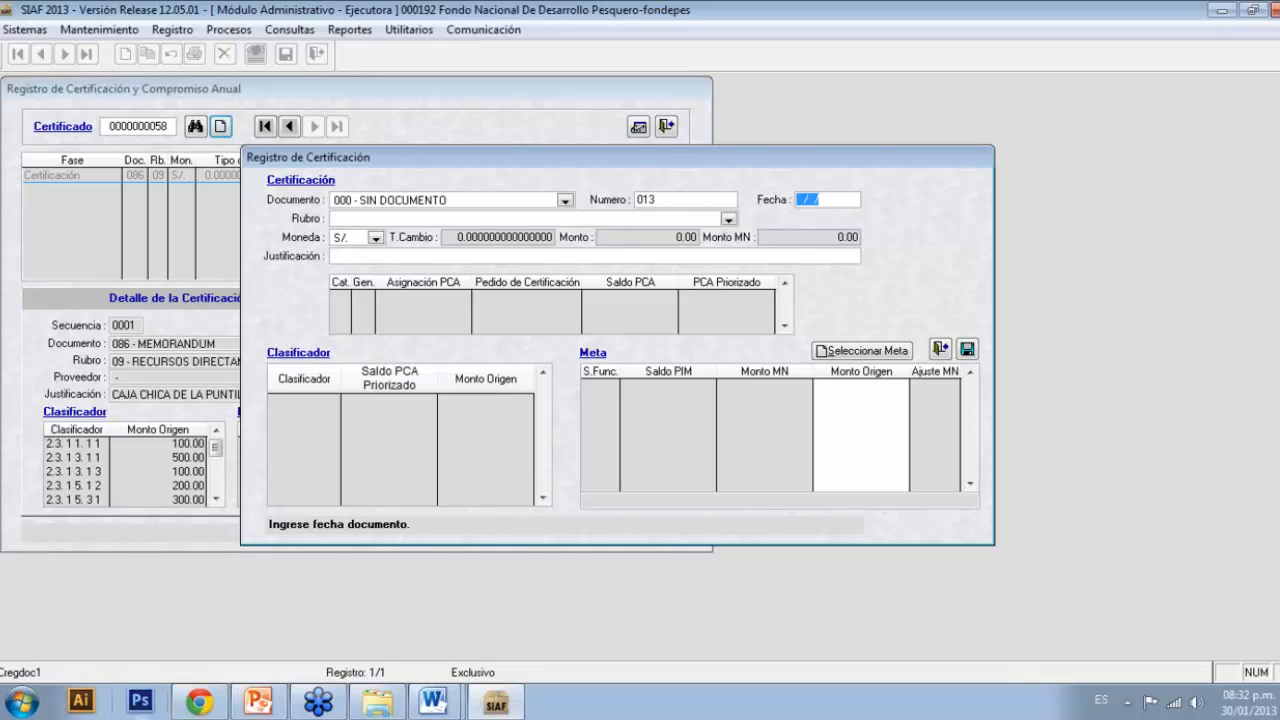
# Step: Set the certification's Fecha to 06/01/2013 and its Rubro to 00 - RECURSOS ORDINARIOS
pyautogui.click(799, 199)
pyautogui.write('061')
pyautogui.press('Return')
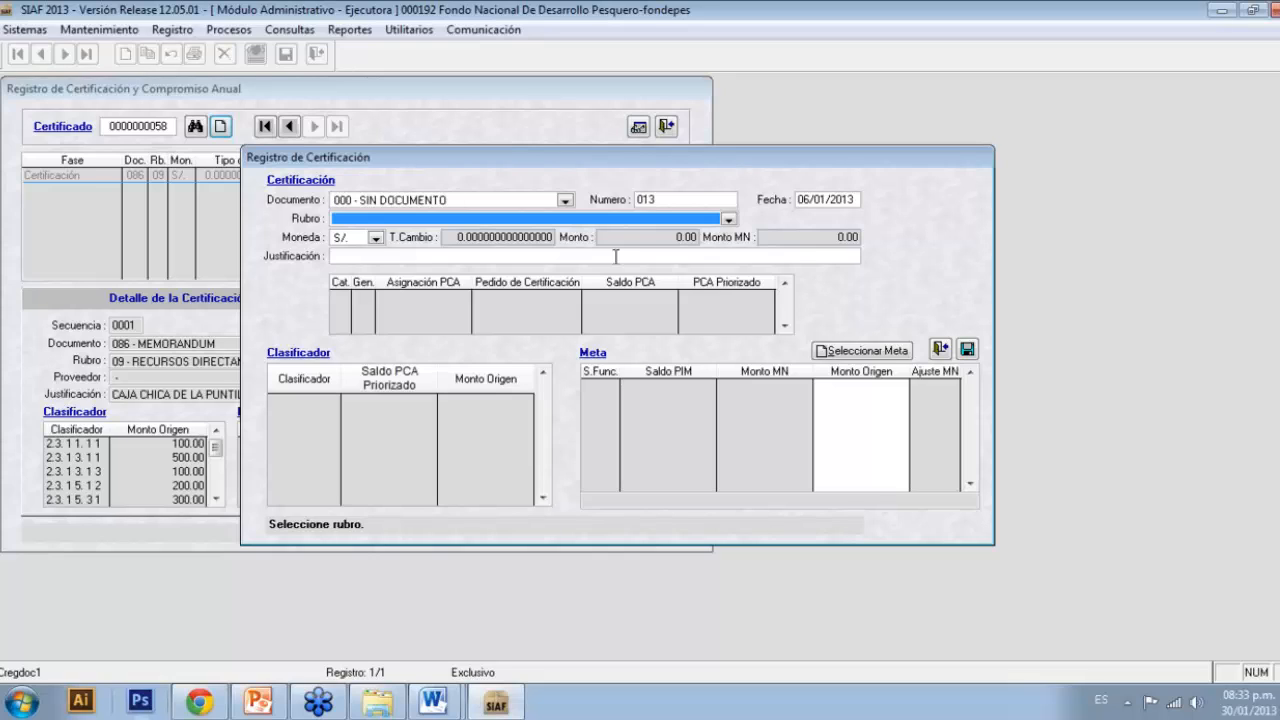
pyautogui.click(728, 219)
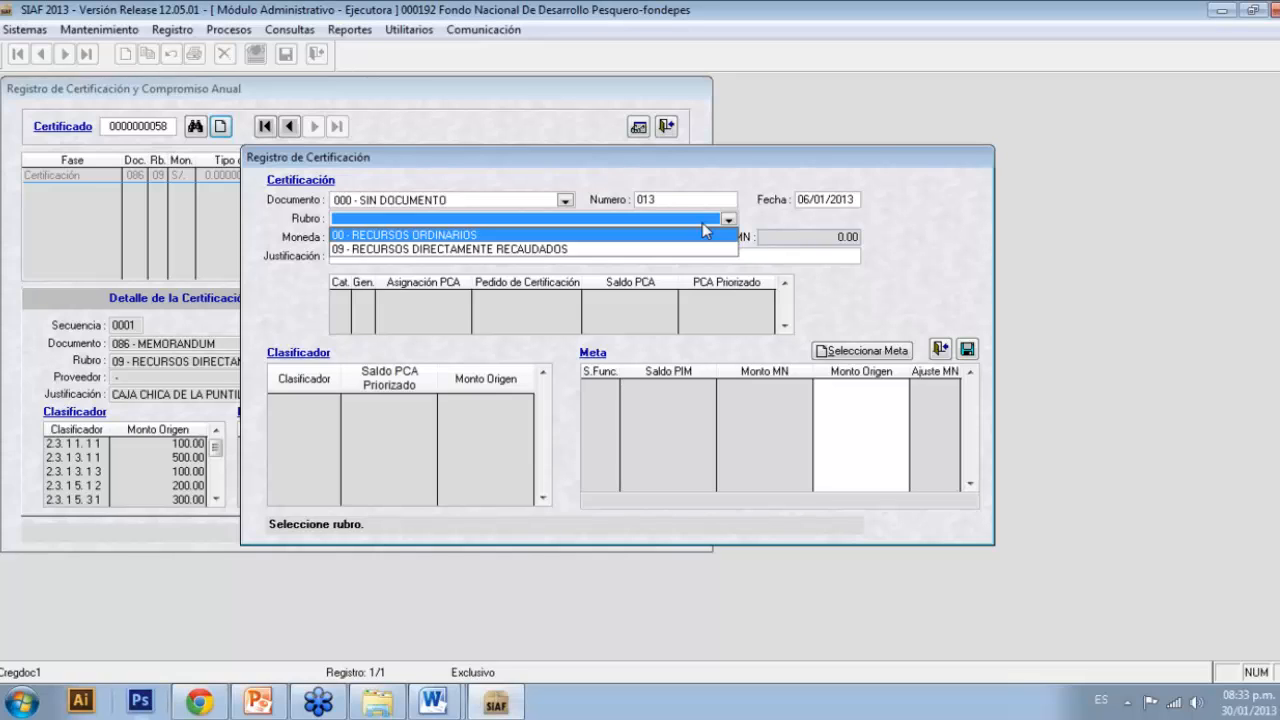
pyautogui.click(702, 222)
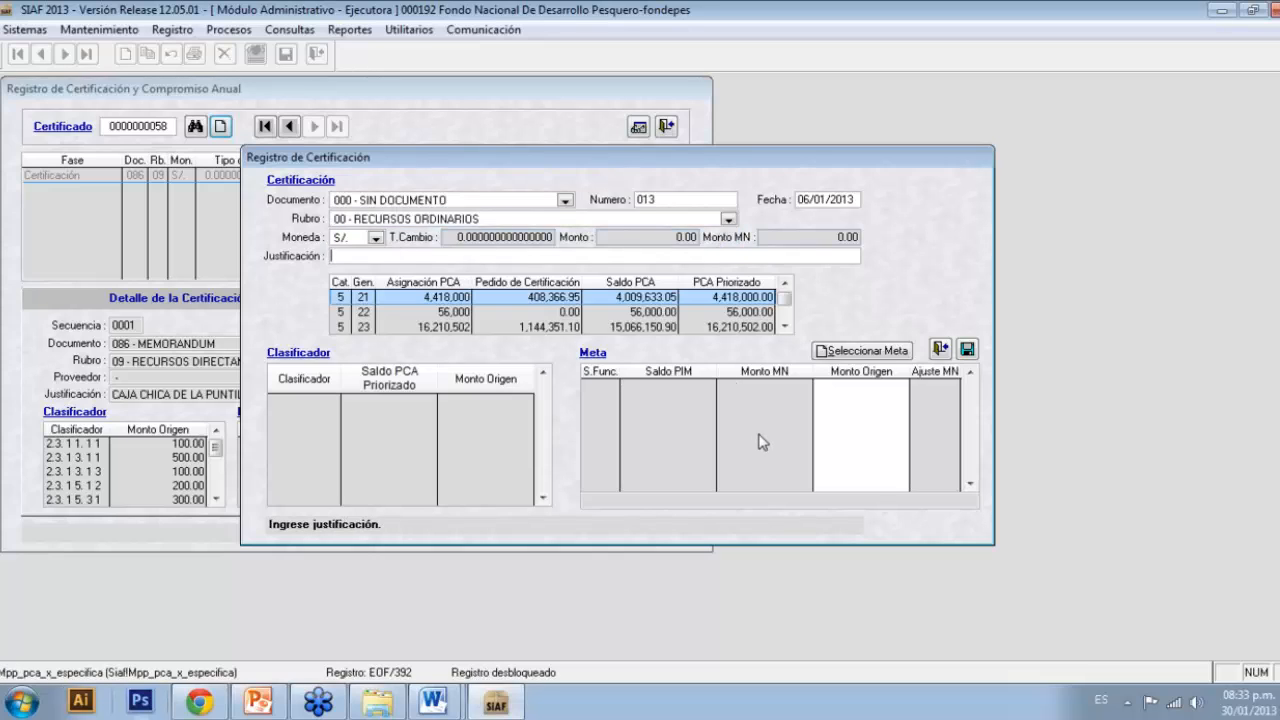
# Step: Enter "Consultoria........." as the certification's Justificación
pyautogui.write('u')
pyautogui.press('BackSpace')
pyautogui.press('BackSpace')
pyautogui.write('c')
pyautogui.write('onsultoria.....')
# Step: In the goal selection for generic 23, find and select classifier 2.3. 2 7. 1 1, CONSULTORIAS by PERSONAS JURIDICAS
pyautogui.press('Down')
pyautogui.press('Down')
pyautogui.press('Down')
pyautogui.press('Down')
pyautogui.press('Down')
pyautogui.press('Down')
pyautogui.press('Down')
pyautogui.press('Down')
pyautogui.press('Down')
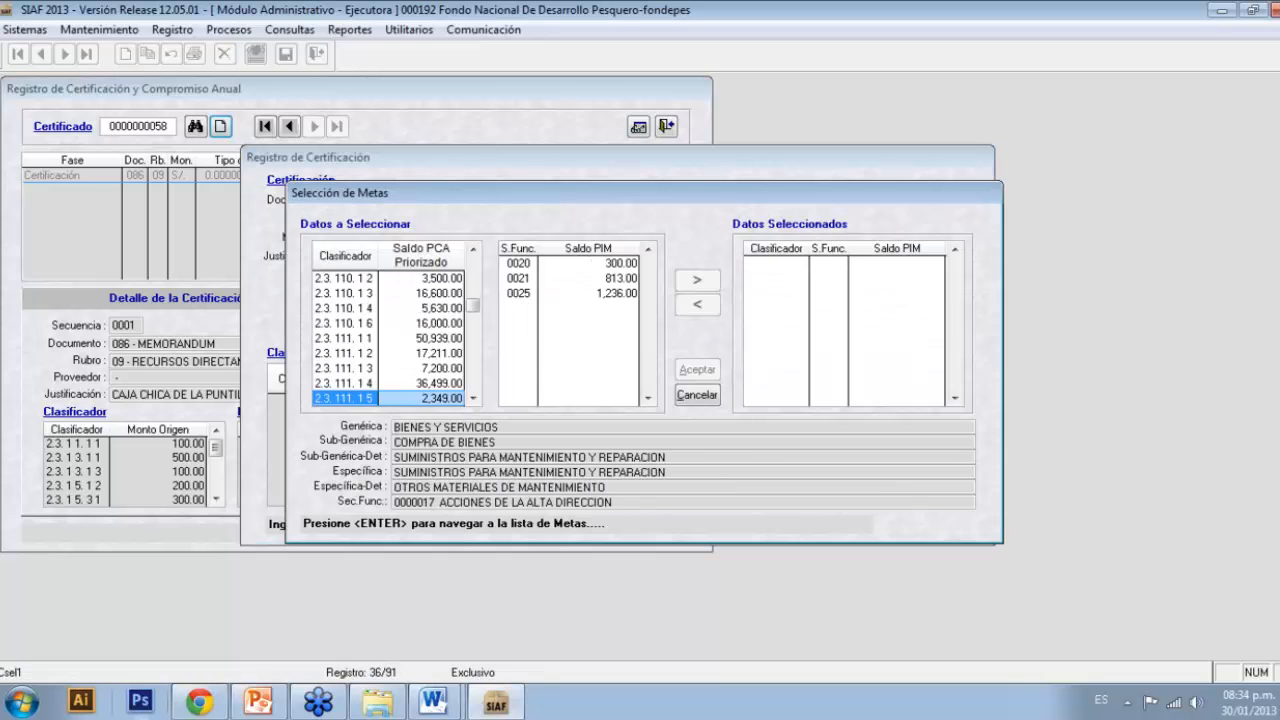
pyautogui.press('Down')
pyautogui.press('Down')
pyautogui.press('Down')
pyautogui.press('Down')
pyautogui.press('Down')
pyautogui.press('Down')
pyautogui.press('Down')
pyautogui.press('Down')
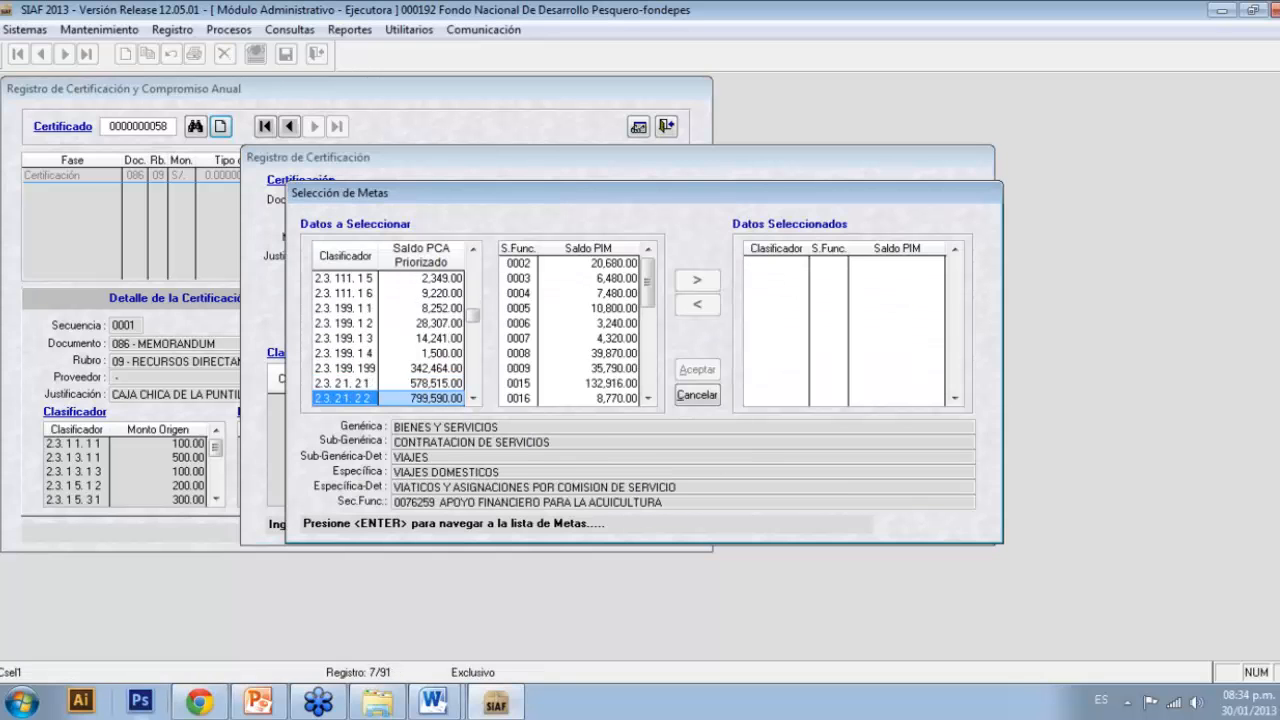
pyautogui.press('Down')
pyautogui.press('Down')
pyautogui.press('Down')
pyautogui.press('Down')
pyautogui.press('Down')
pyautogui.press('Down')
pyautogui.press('Down')
pyautogui.press('Down')
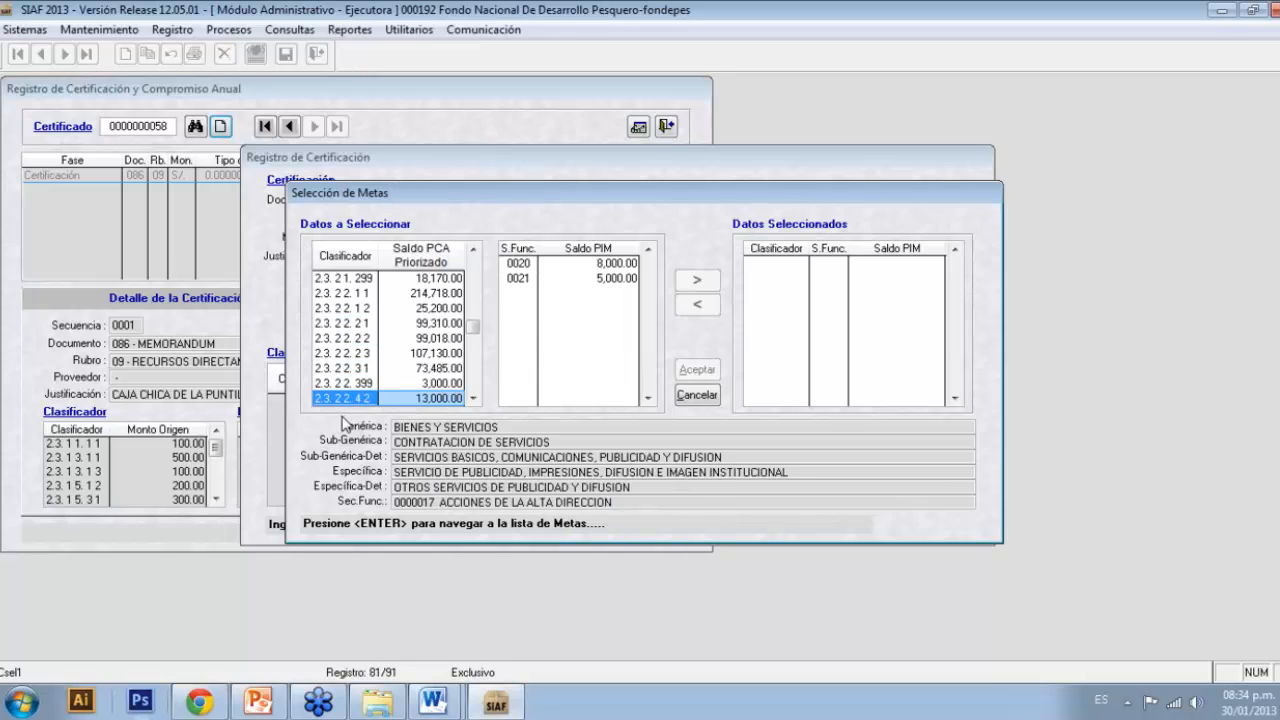
pyautogui.press('Down')
pyautogui.press('Down')
pyautogui.press('Down')
pyautogui.press('Down')
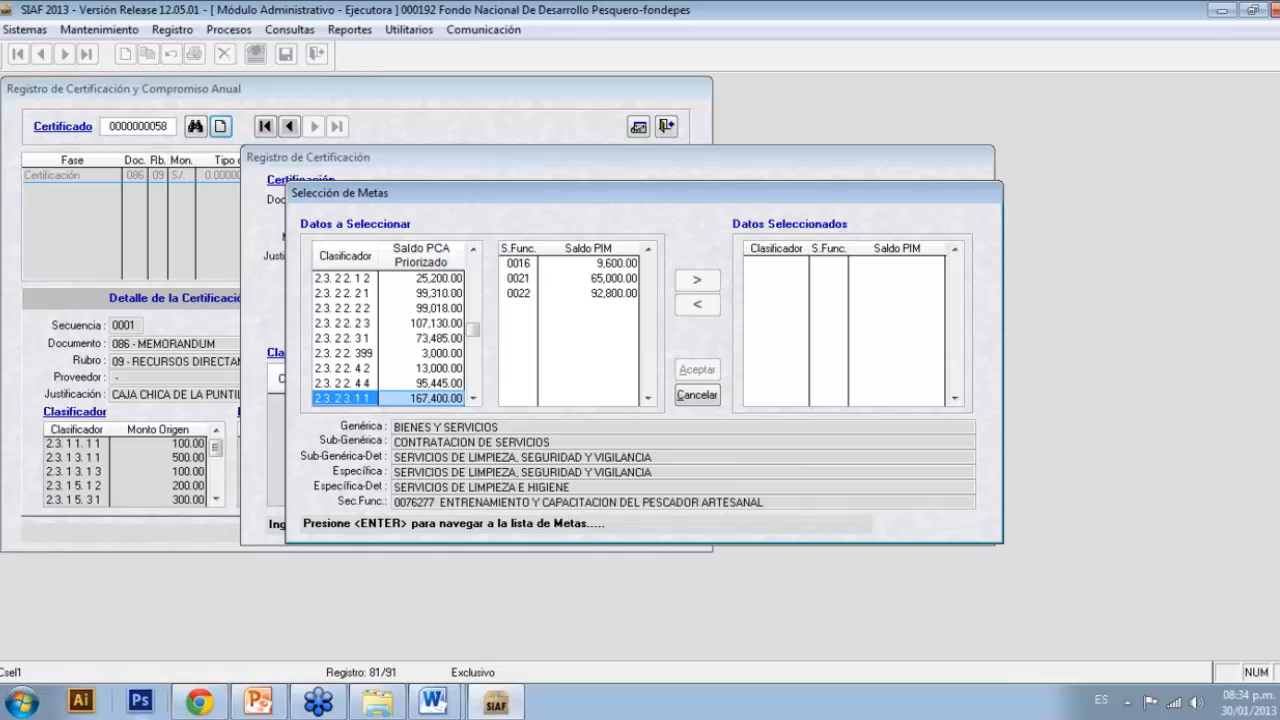
pyautogui.press('Down')
pyautogui.press('Down')
pyautogui.press('Down')
pyautogui.press('Down')
pyautogui.press('Down')
pyautogui.press('Down')
pyautogui.press('Down')
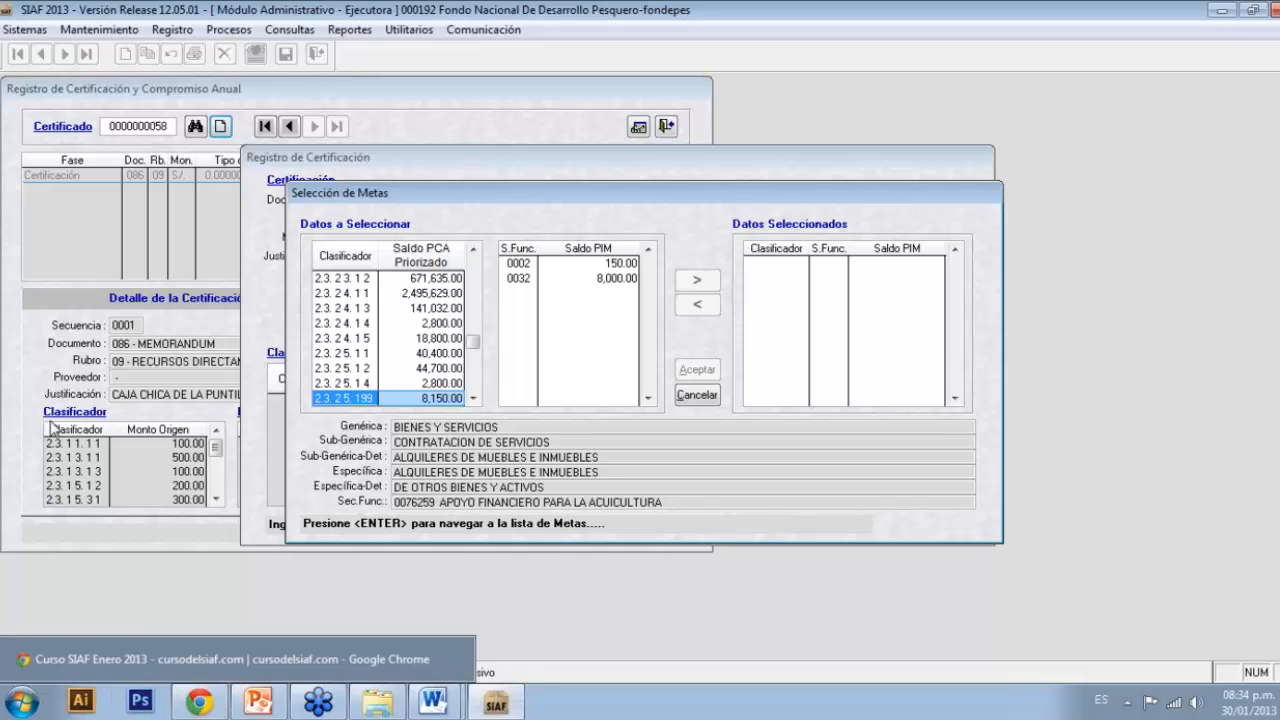
pyautogui.press('Down')
pyautogui.press('Down')
pyautogui.press('Down')
pyautogui.press('Down')
pyautogui.press('Down')
pyautogui.press('Down')
pyautogui.press('Down')
pyautogui.press('Down')
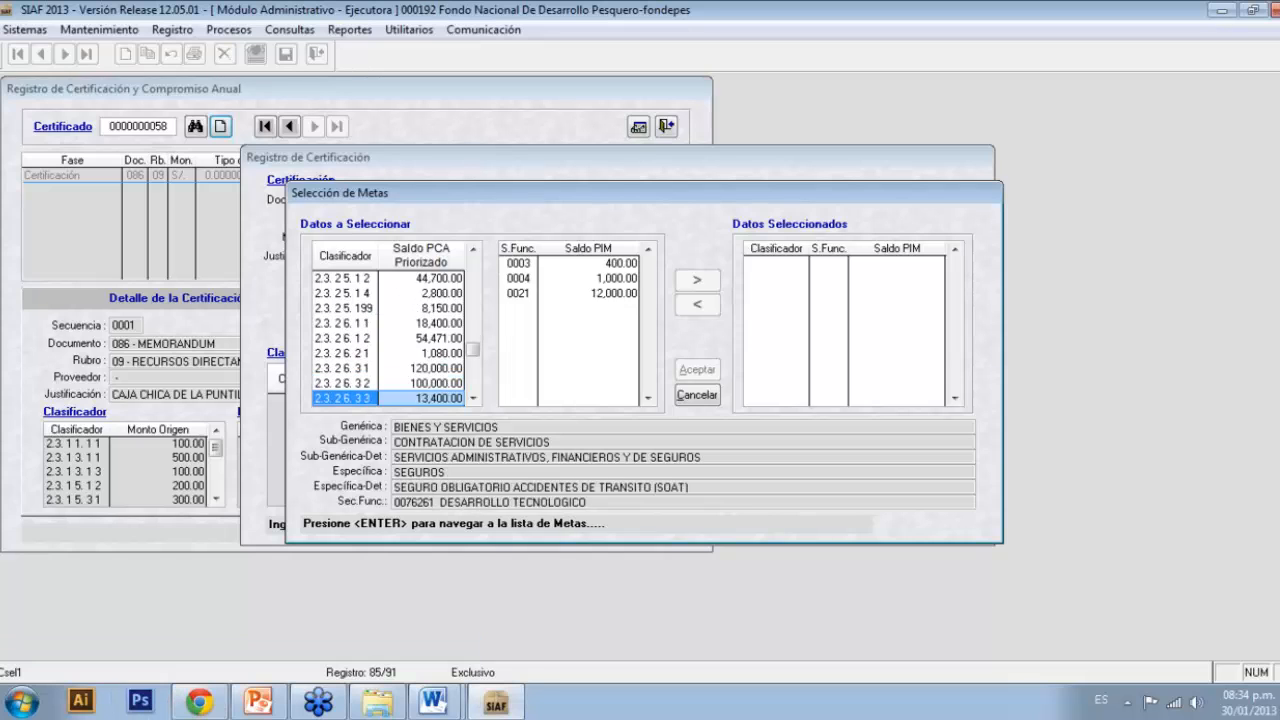
pyautogui.press('Down')
pyautogui.press('Down')
pyautogui.press('Down')
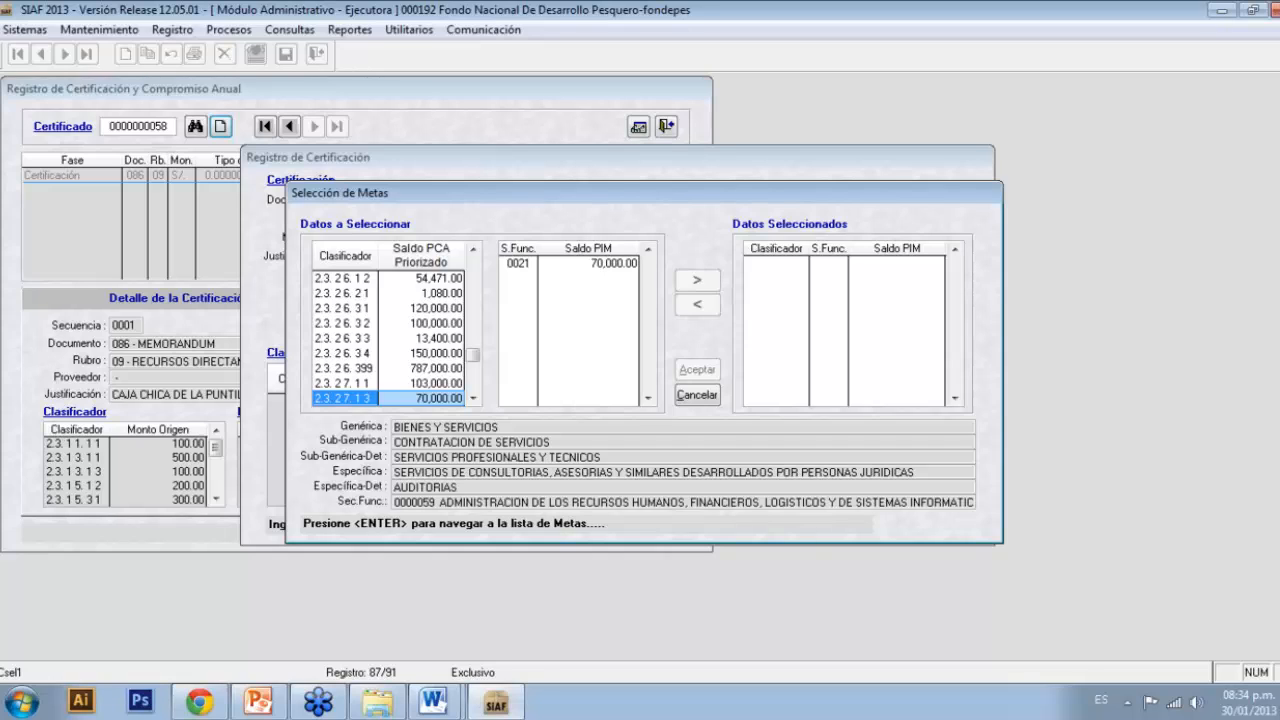
pyautogui.press('Down')
pyautogui.press('Down')
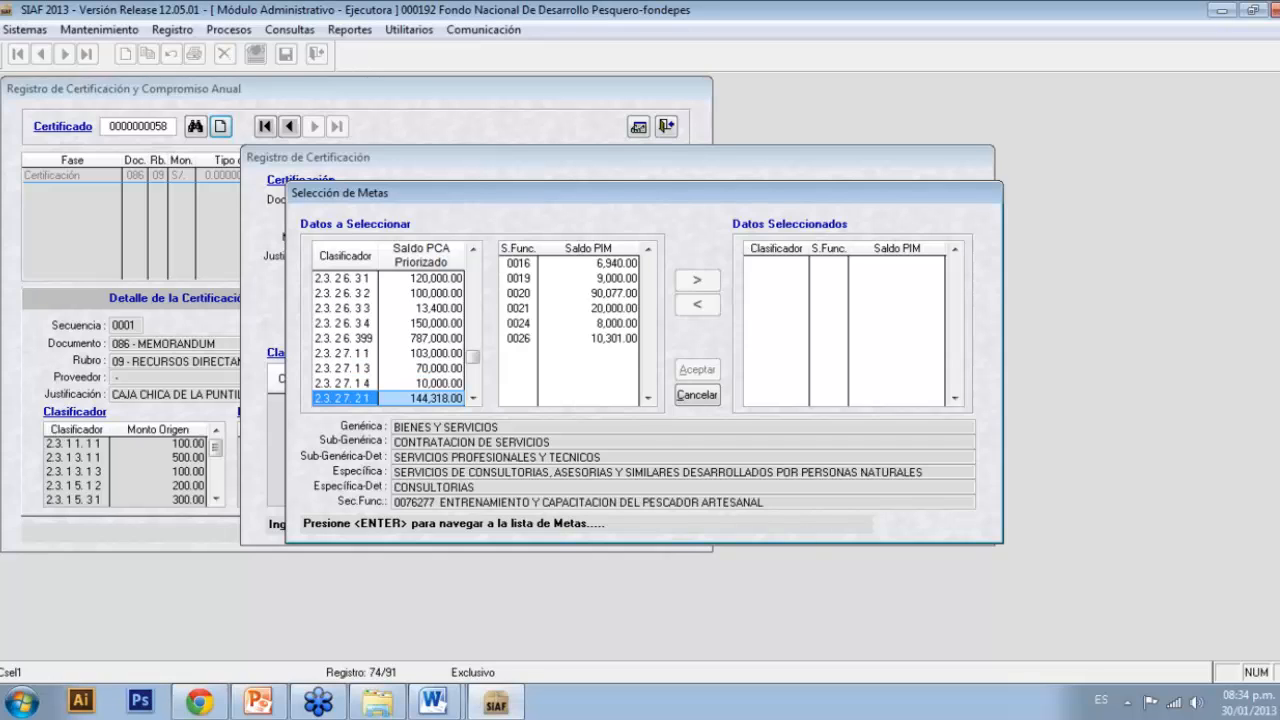
pyautogui.press('Down')
pyautogui.press('Down')
pyautogui.press('Down')
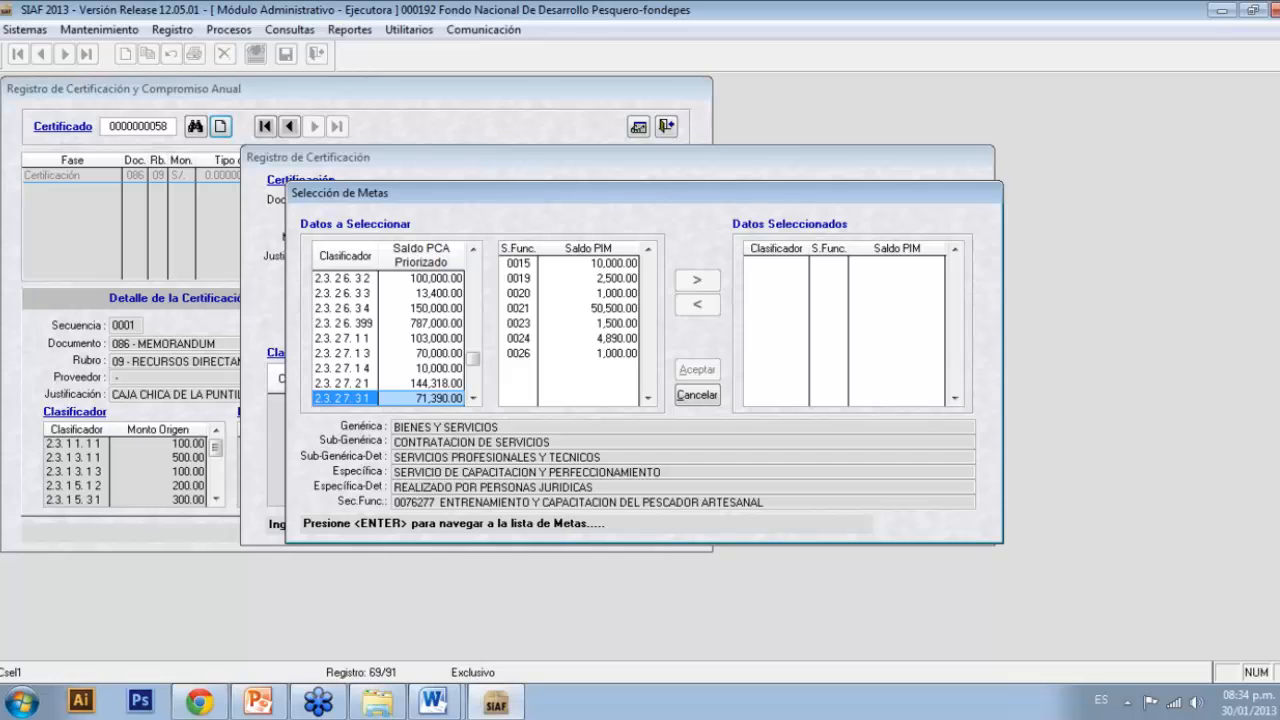
pyautogui.press('Down')
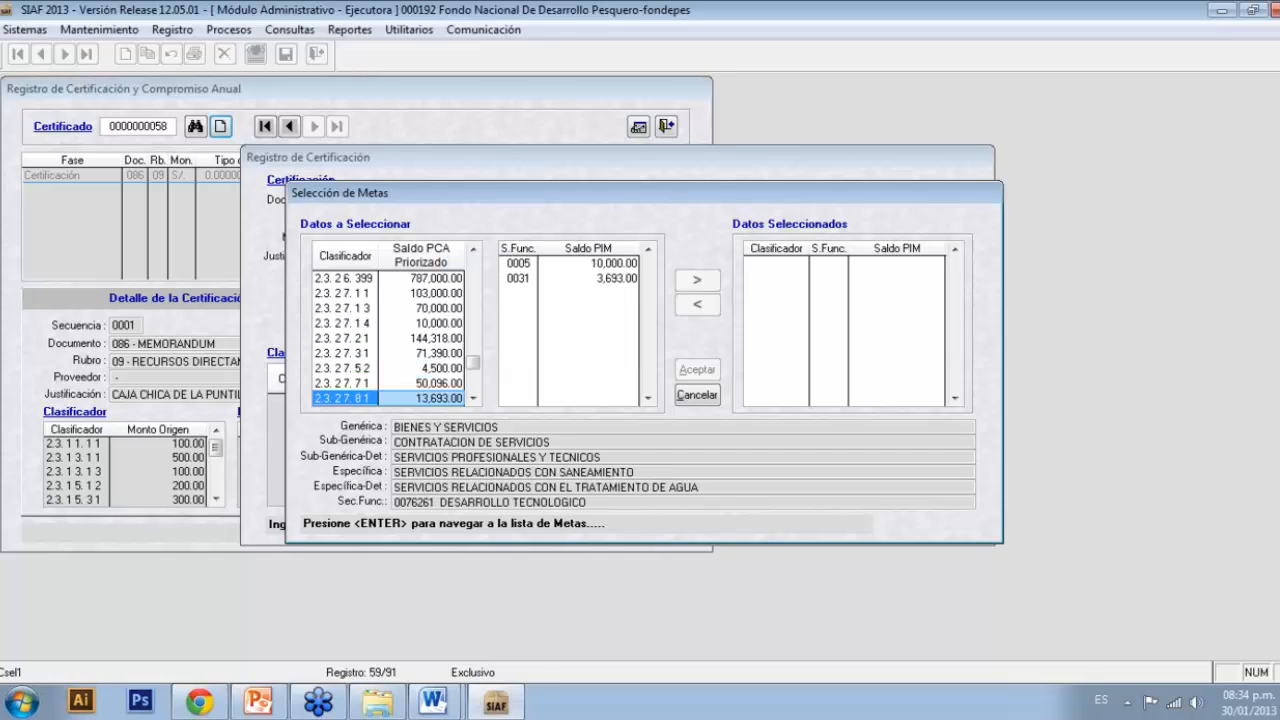
pyautogui.press('Down')
pyautogui.press('Down')
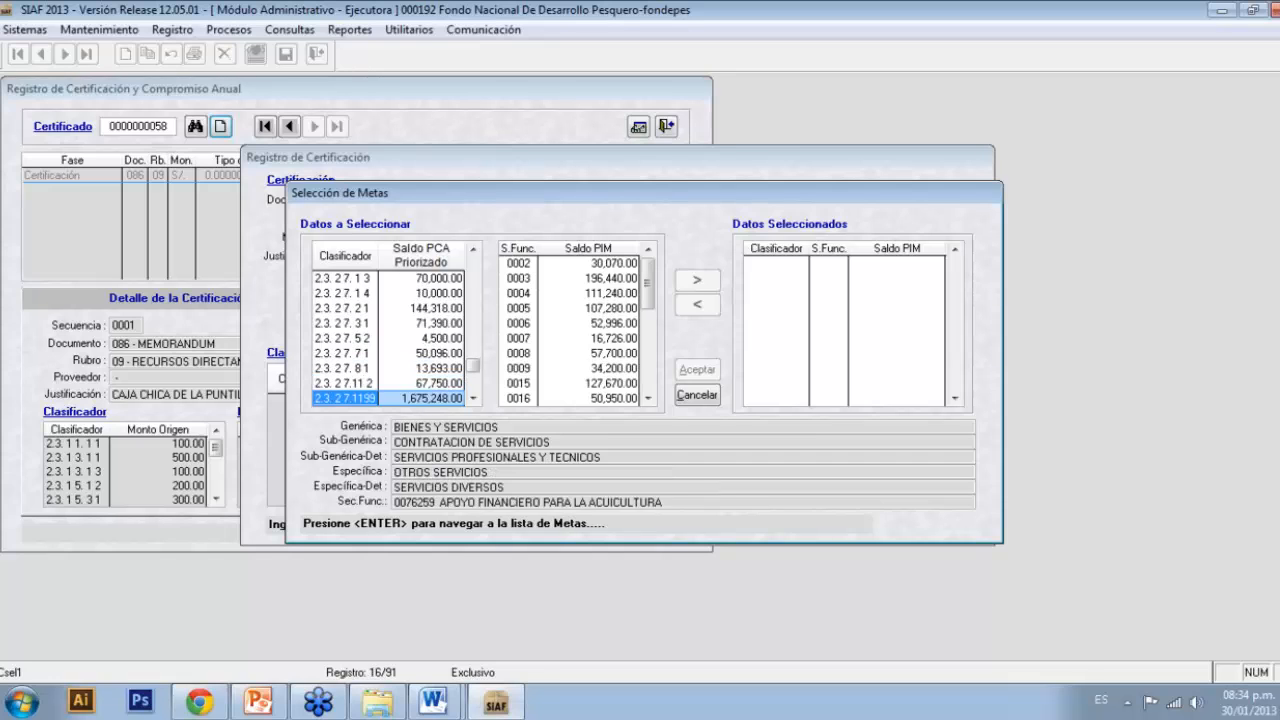
pyautogui.press('Up')
pyautogui.press('Up')
pyautogui.press('Up')
pyautogui.press('Up')
pyautogui.press('Up')
pyautogui.press('Up')
pyautogui.press('Up')
pyautogui.press('Up')
pyautogui.press('Up')
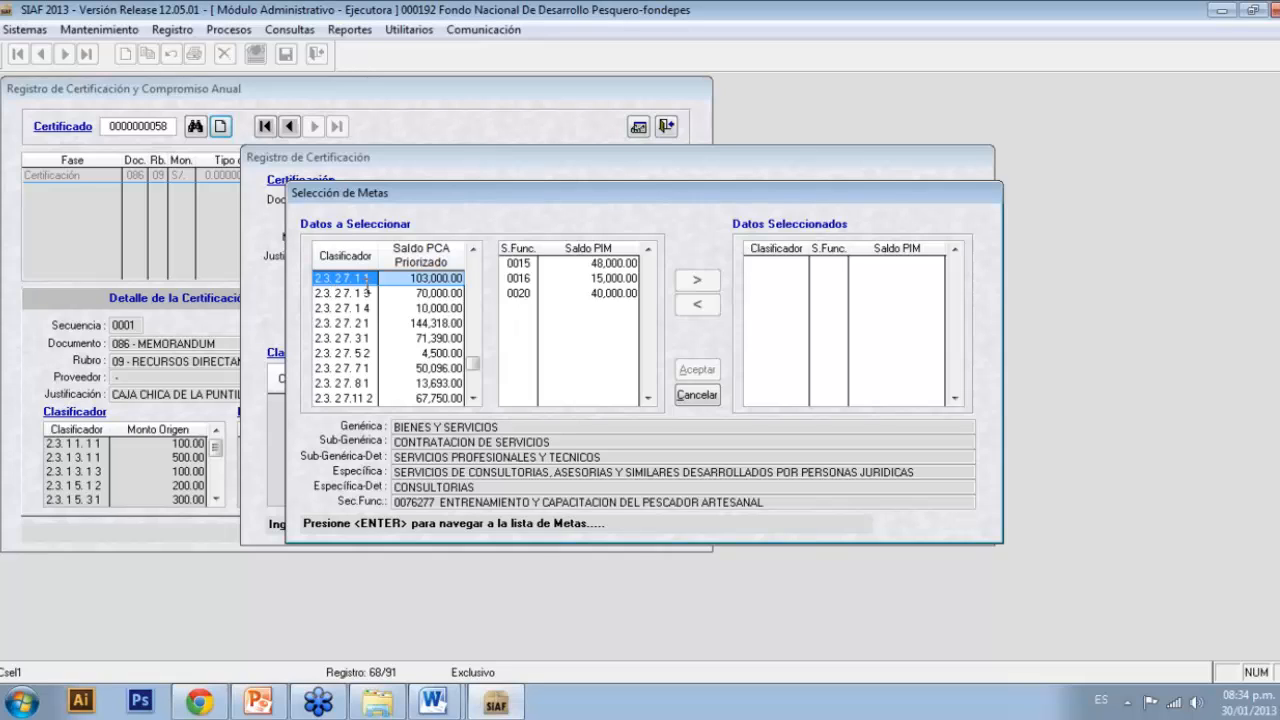
# Step: Add meta 0015 of the selected classifier to the Datos Seleccionados and accept the selection
pyautogui.click(523, 263)
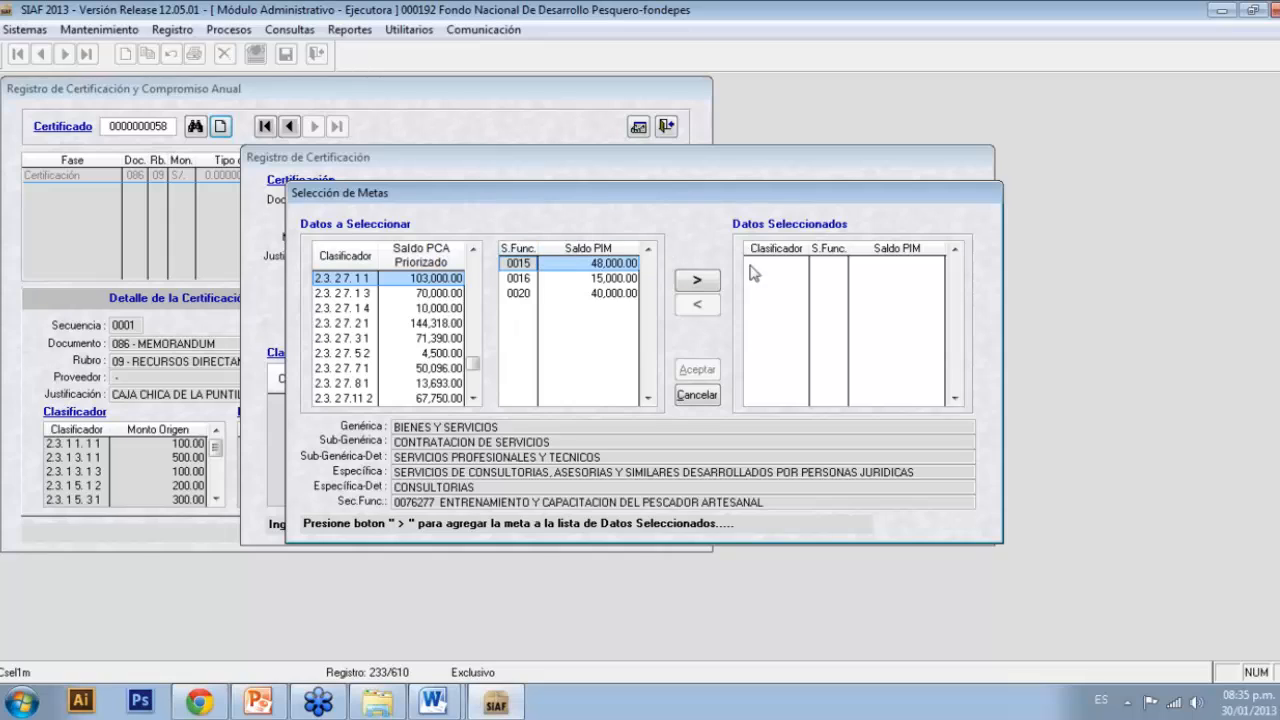
pyautogui.click(692, 290)
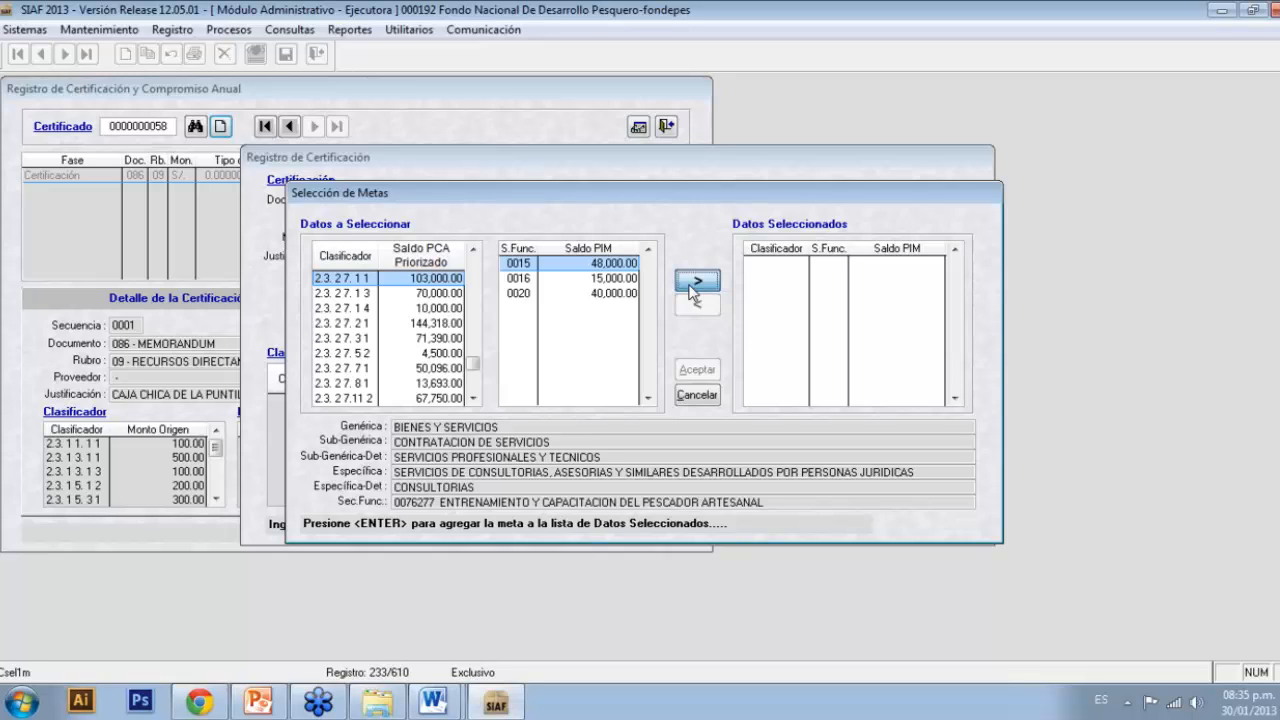
pyautogui.click(689, 286)
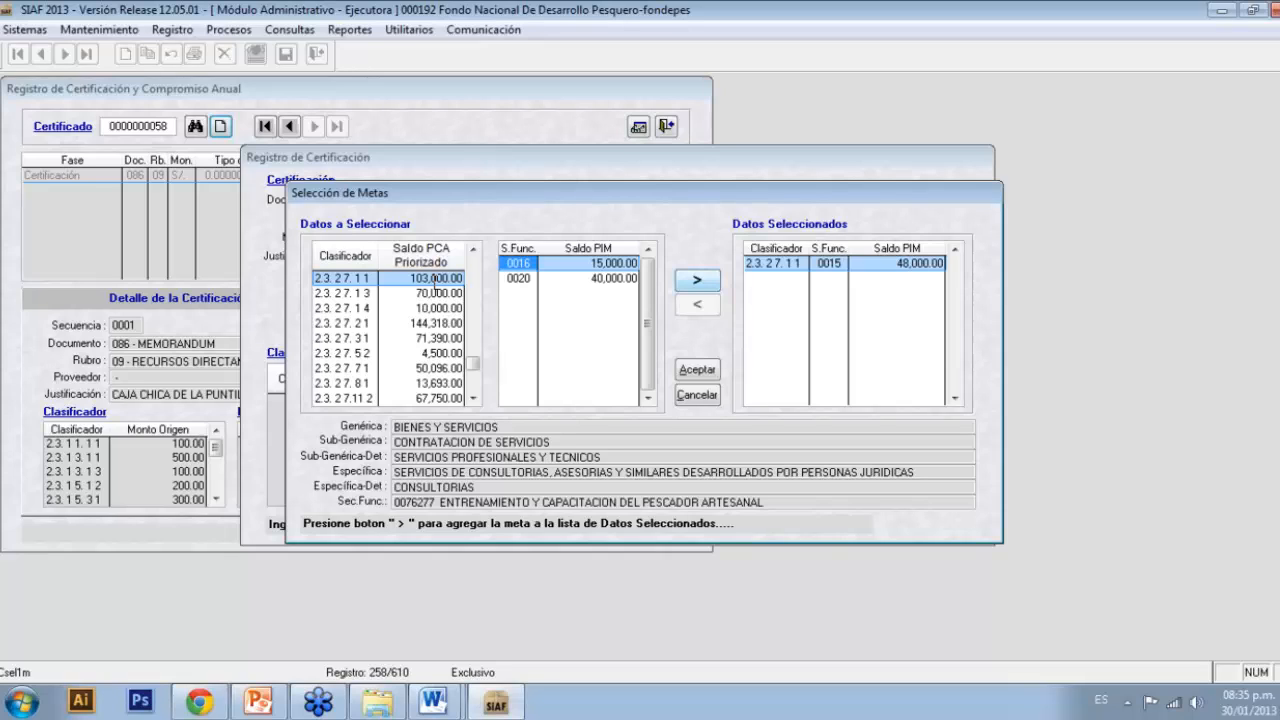
pyautogui.click(413, 285)
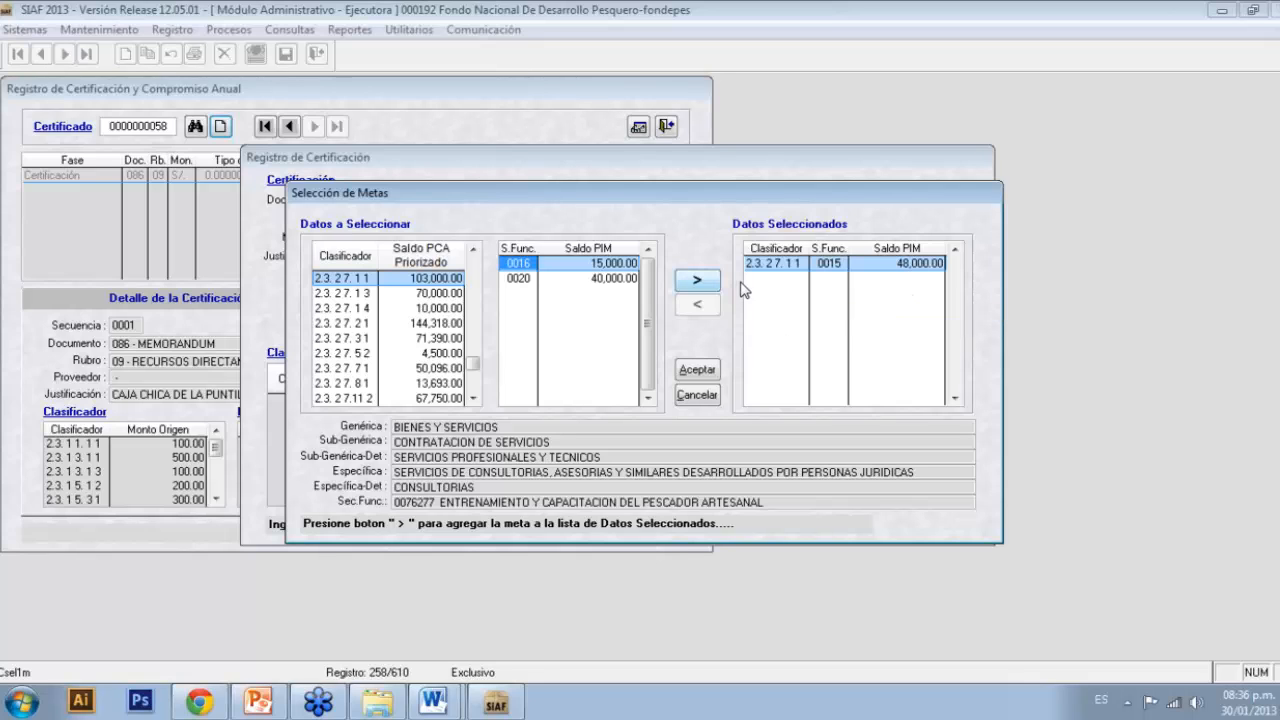
pyautogui.click(698, 370)
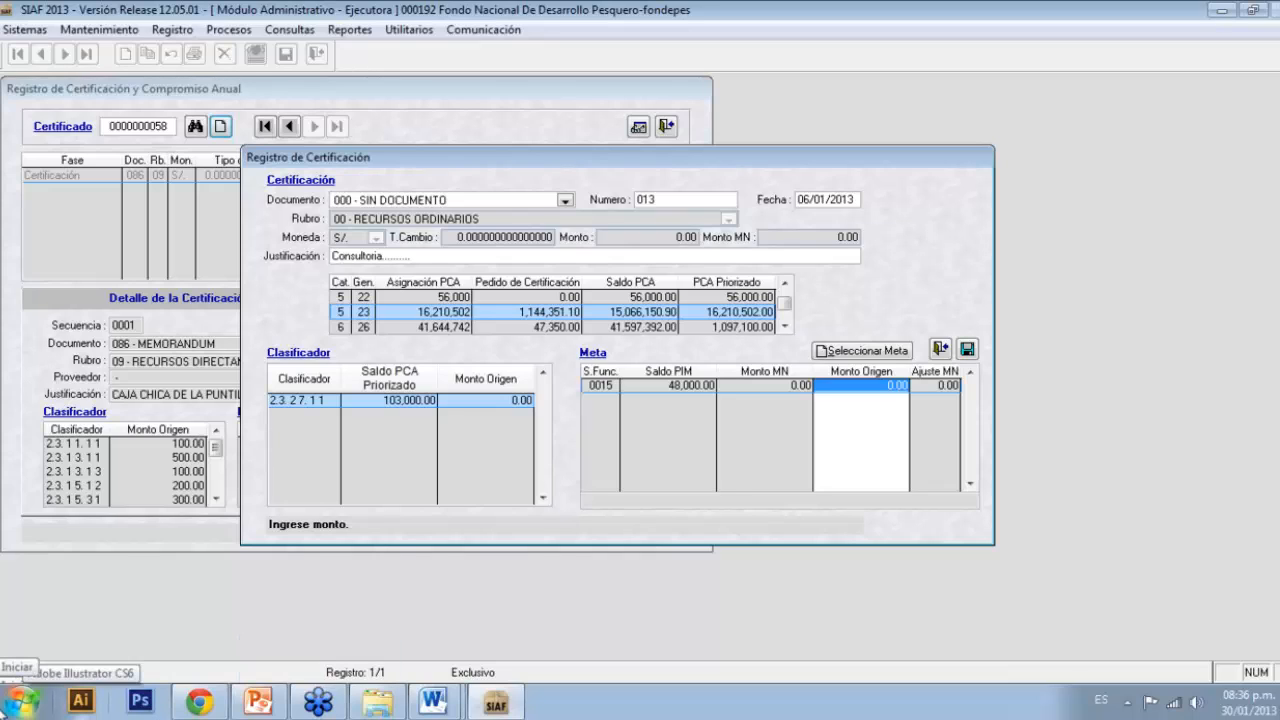
# Step: Set the Monto Origen of meta 0015 to 30,000.00 and save the certification
pyautogui.write('3')
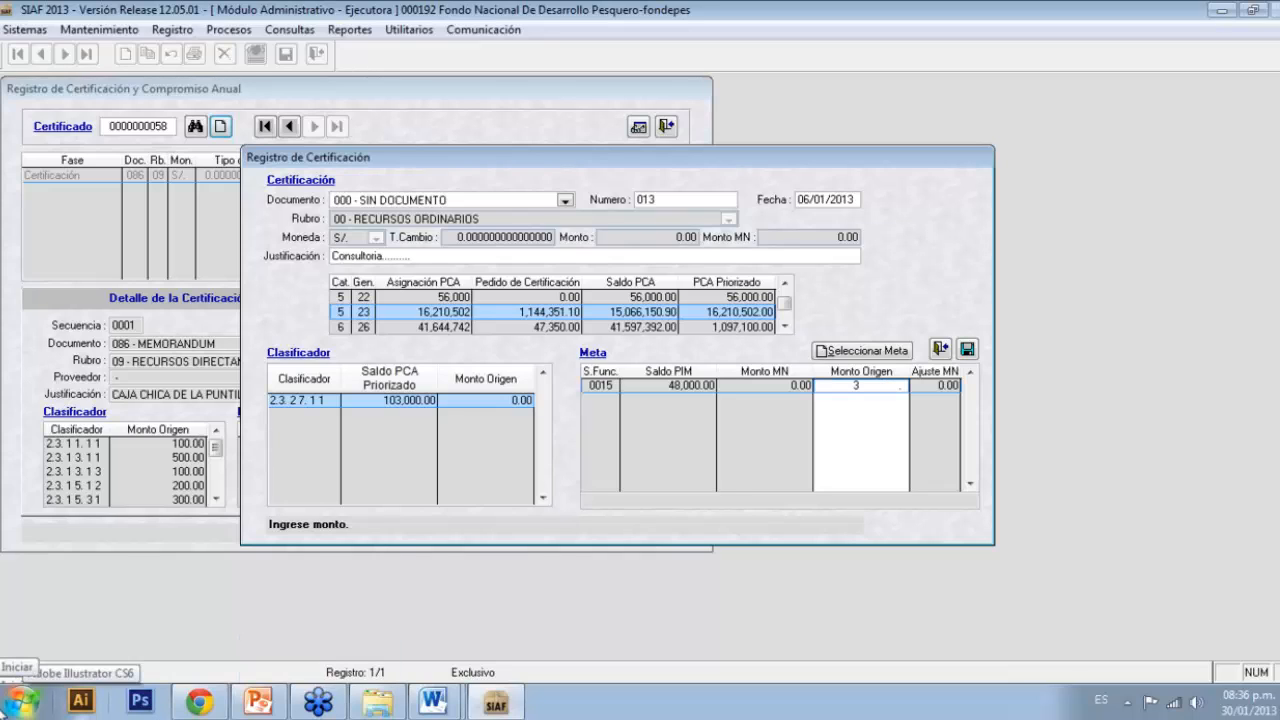
pyautogui.write('00,00')
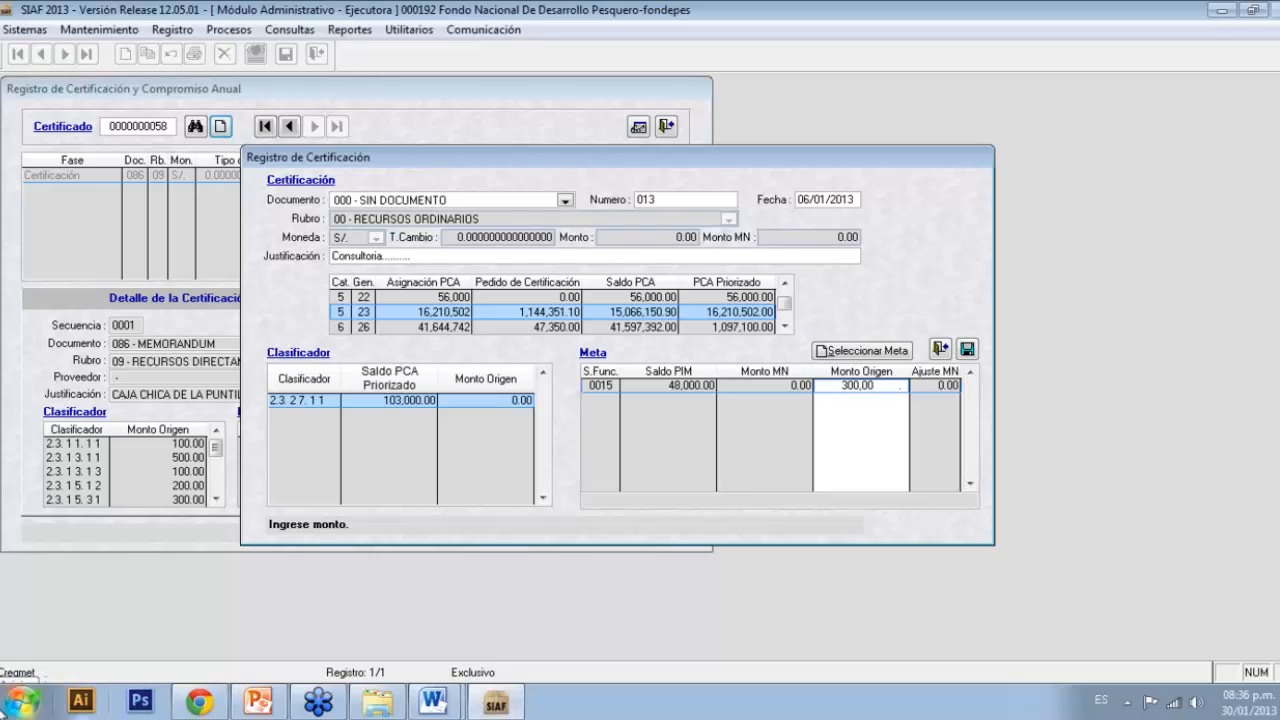
pyautogui.press('Return')
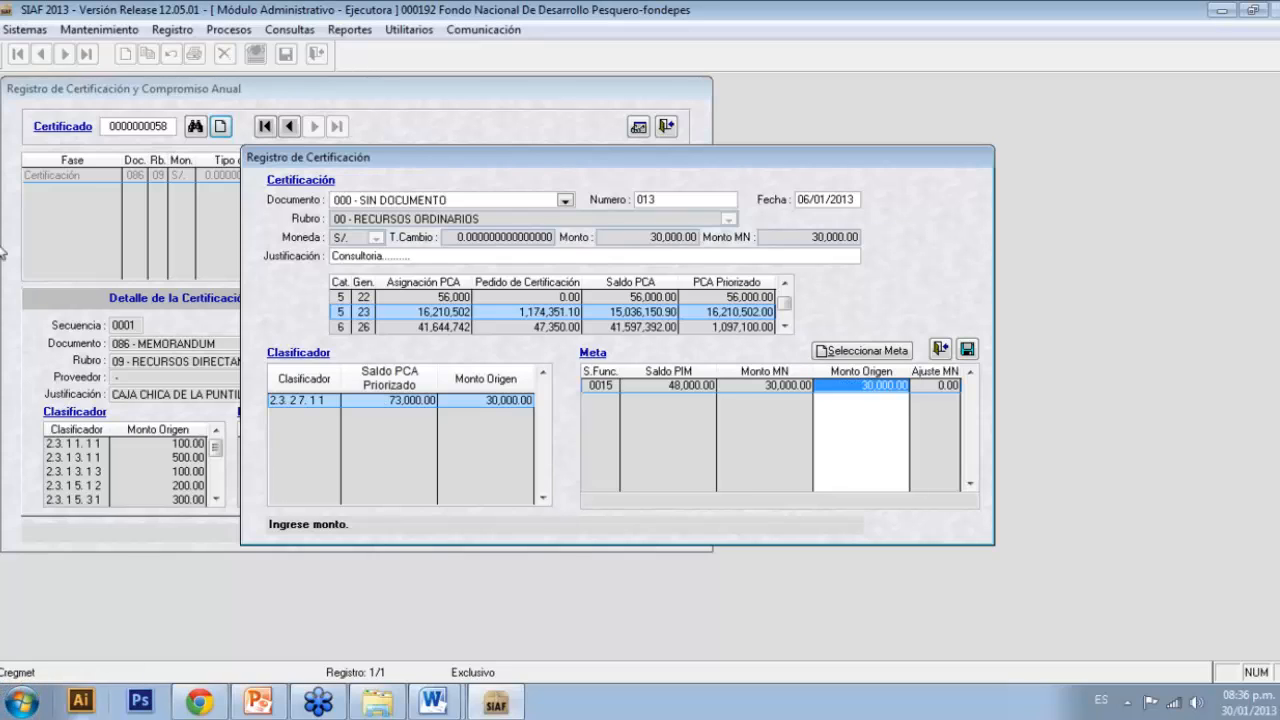
pyautogui.click(967, 349)
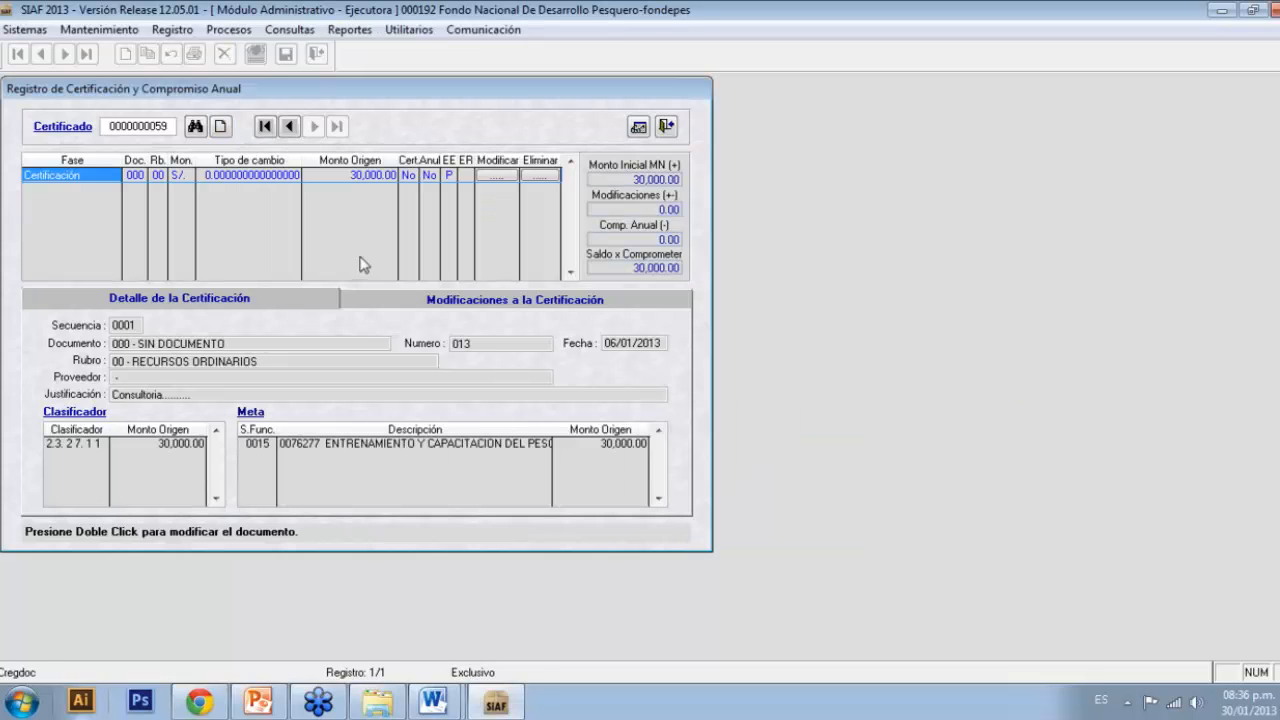
# Step: Enable the new certification of document 013 for sending and close the Registro de Certificación y Compromiso Anual window
pyautogui.rightClick(94, 204)
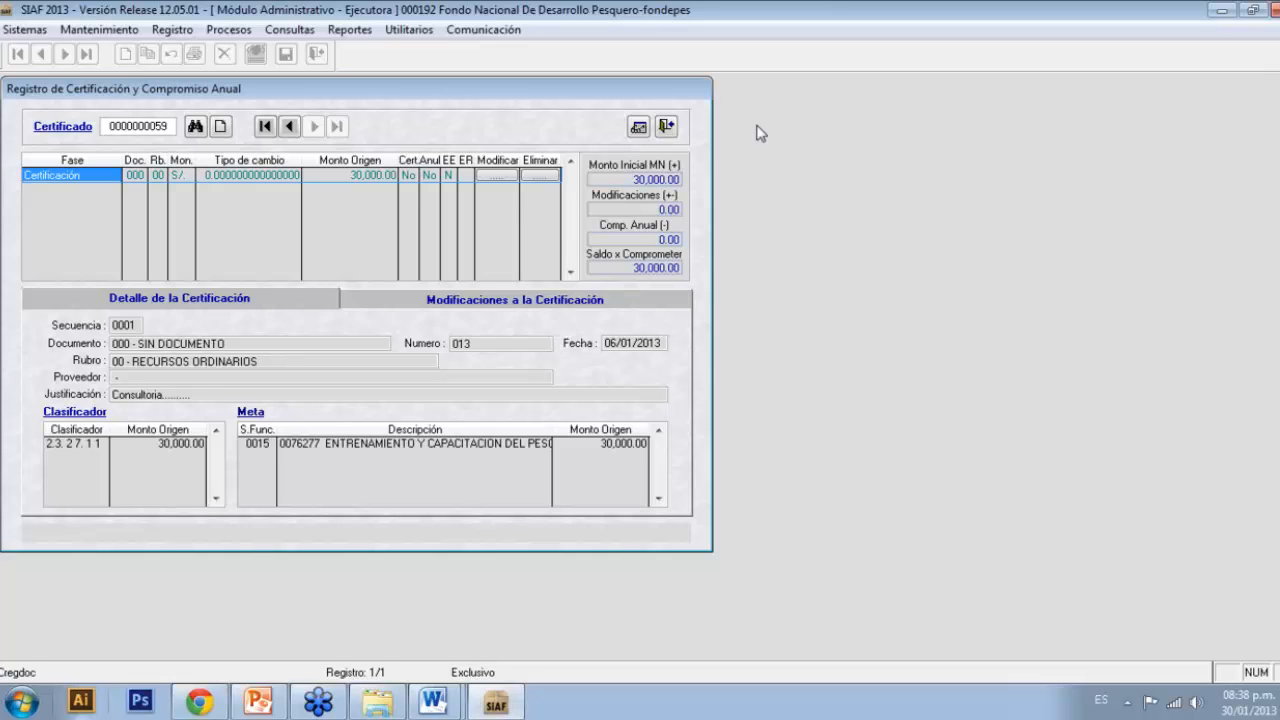
pyautogui.click(666, 127)
# Step: Exit the Módulo Administrativo and open the certification document approval list in the Módulo De Proceso Presupuestario for MPP GN Ejecutora
pyautogui.click(25, 29)
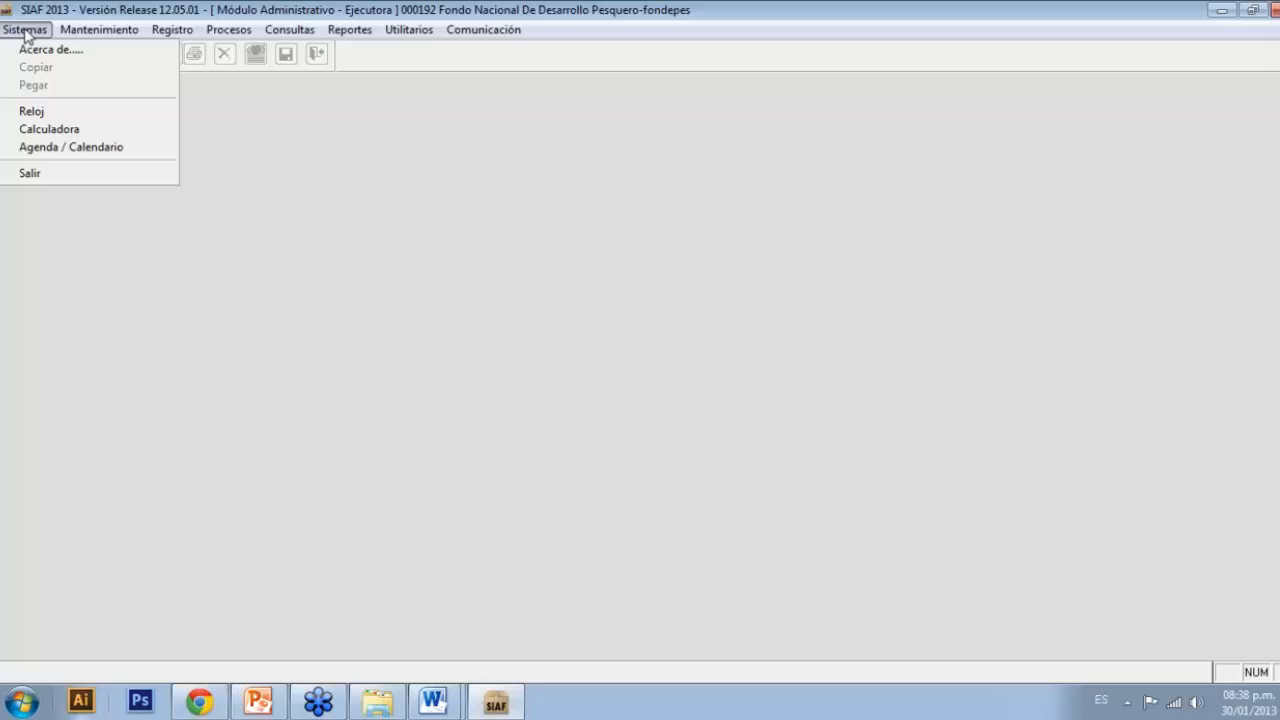
pyautogui.click(108, 175)
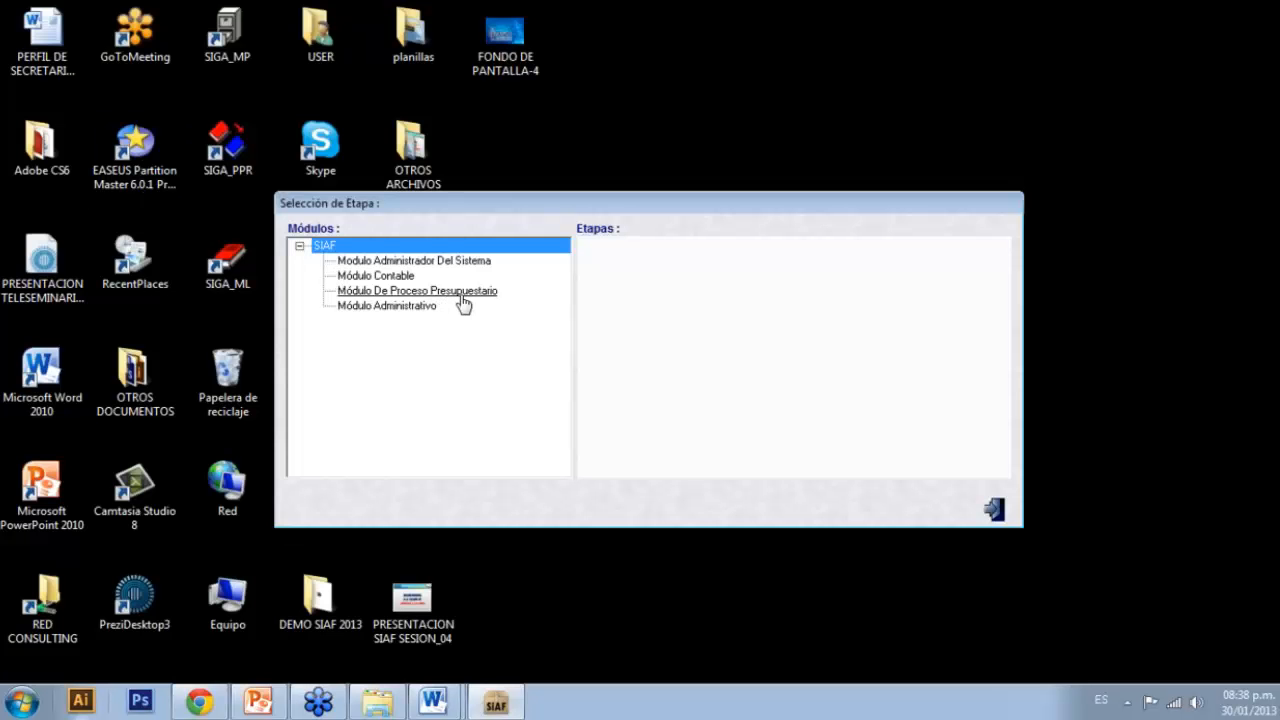
pyautogui.click(463, 303)
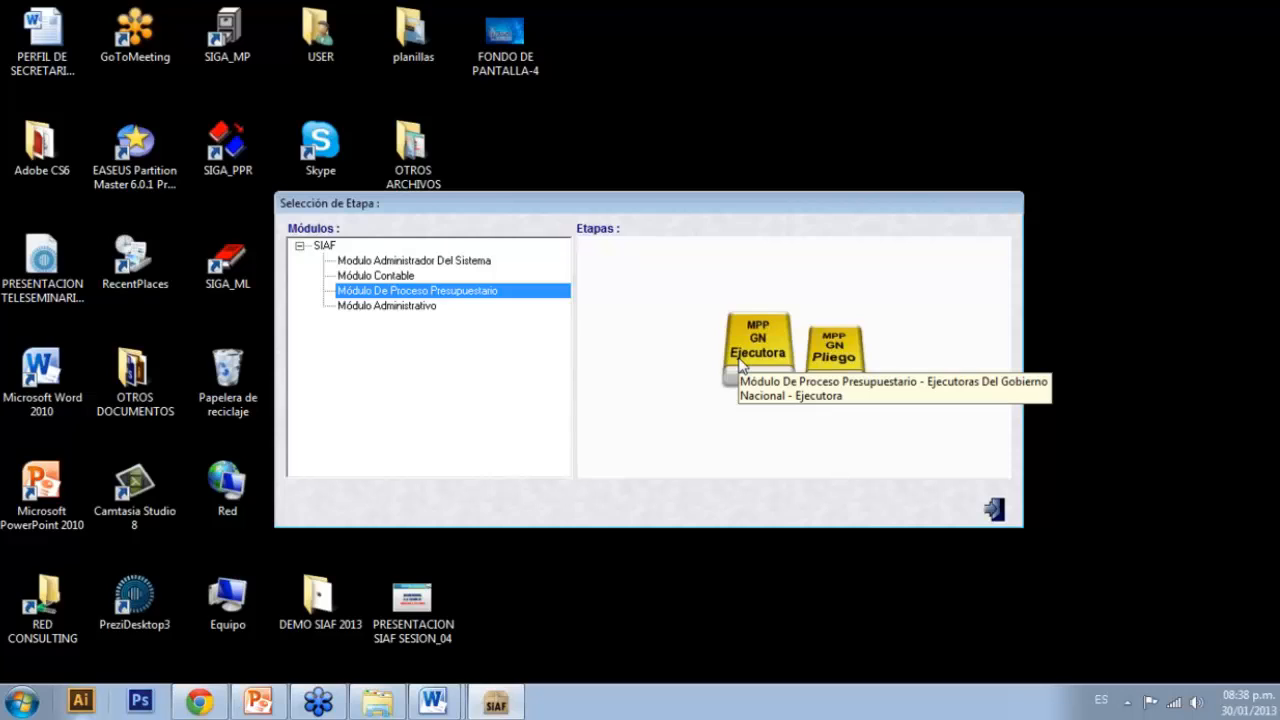
pyautogui.click(757, 345)
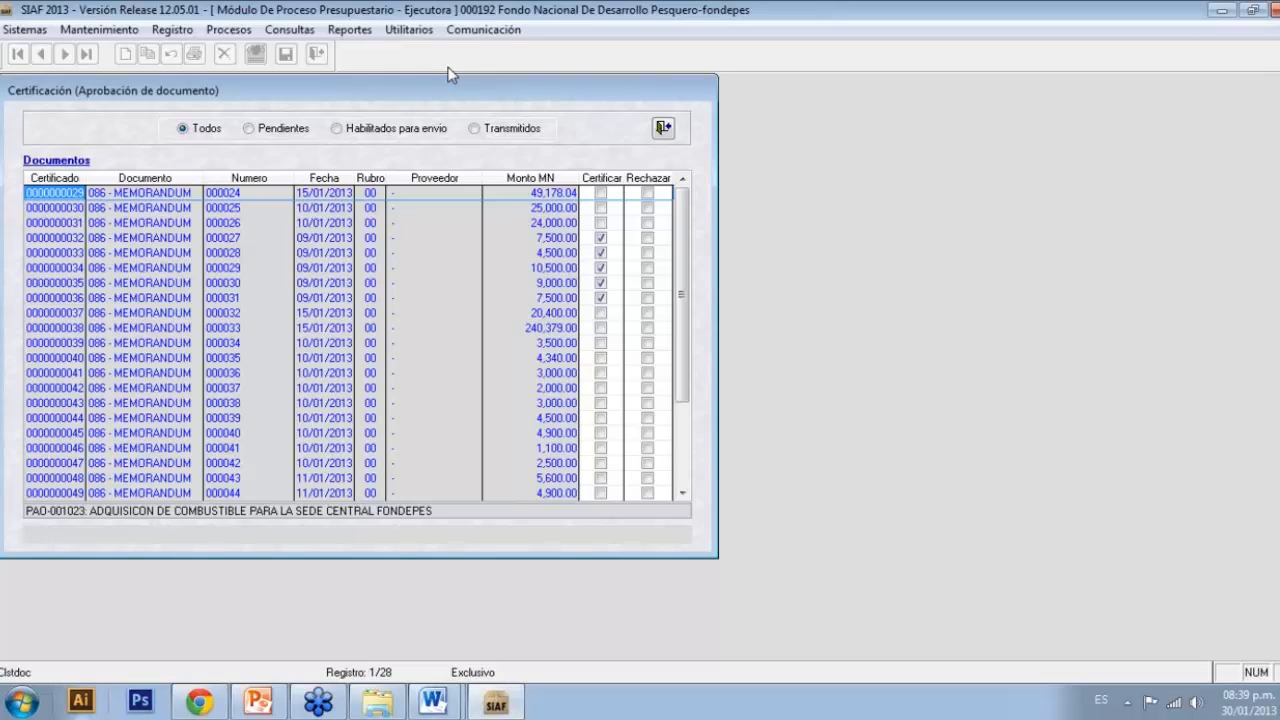
# Step: Mark MEMORANDUM 000024 as Certificar and clear the Certificar marks of MEMORANDUM 000027 through 000031
pyautogui.moveTo(680, 290); pyautogui.dragTo(686, 333)
pyautogui.click(601, 194)
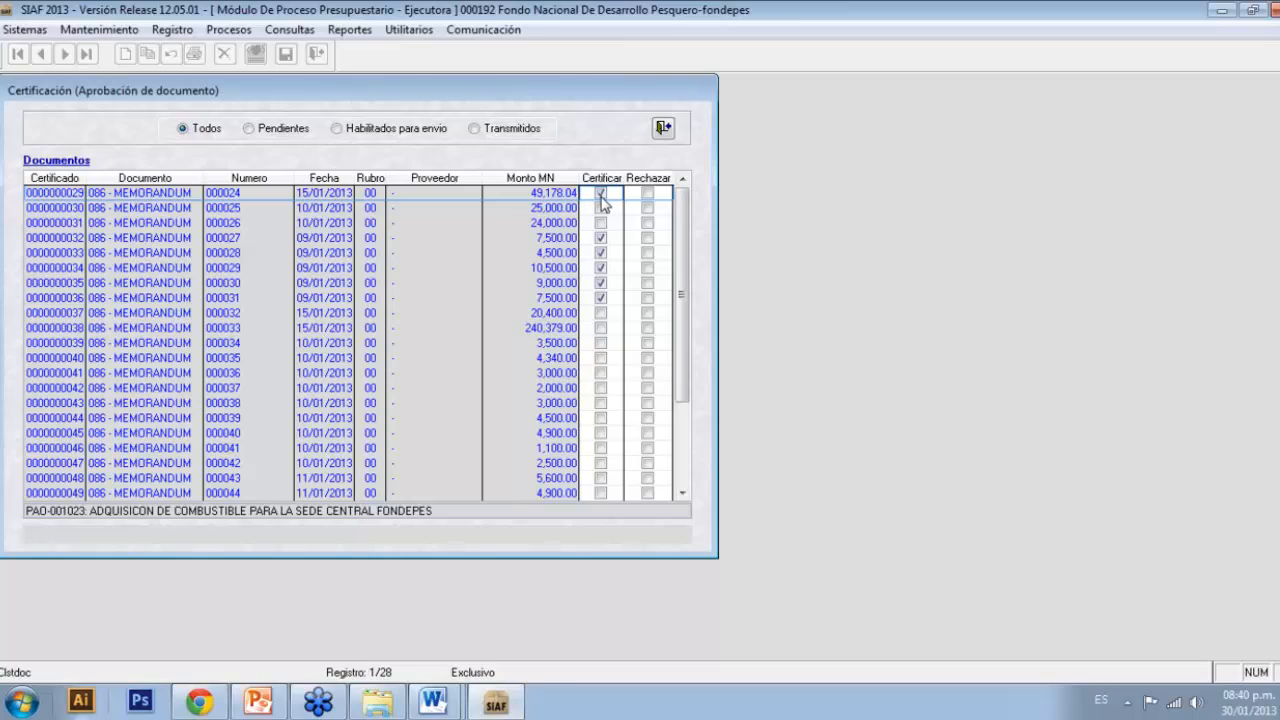
pyautogui.click(599, 240)
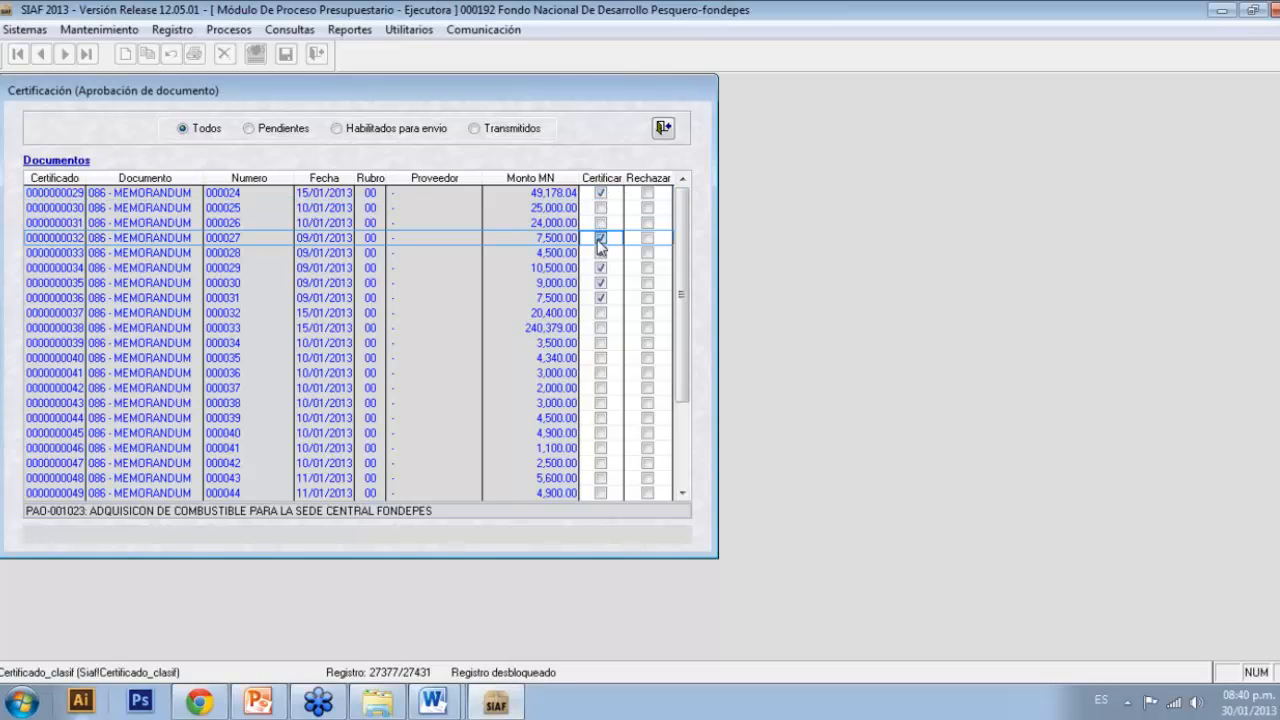
pyautogui.click(600, 254)
pyautogui.click(601, 269)
pyautogui.click(602, 284)
pyautogui.click(602, 298)
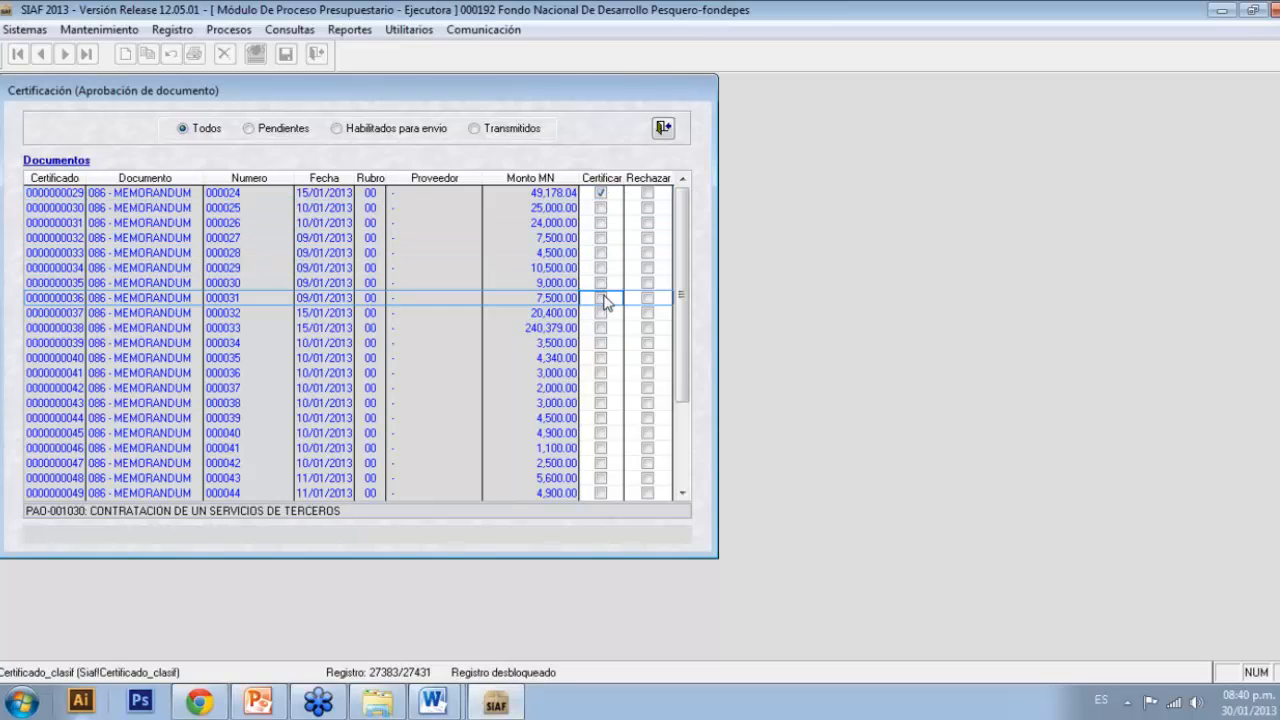
# Step: Mark MEMORANDUM 000025, the 25,000.00 document, as Certificar
pyautogui.click(543, 193)
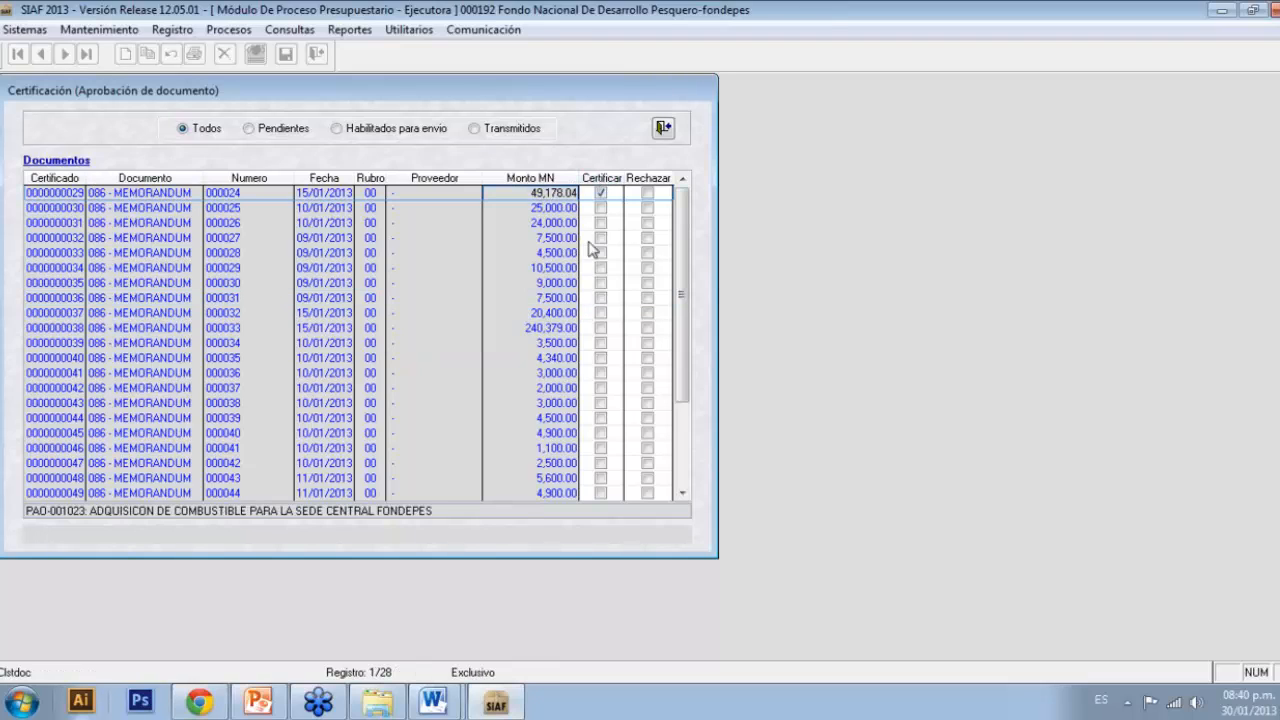
pyautogui.click(565, 208)
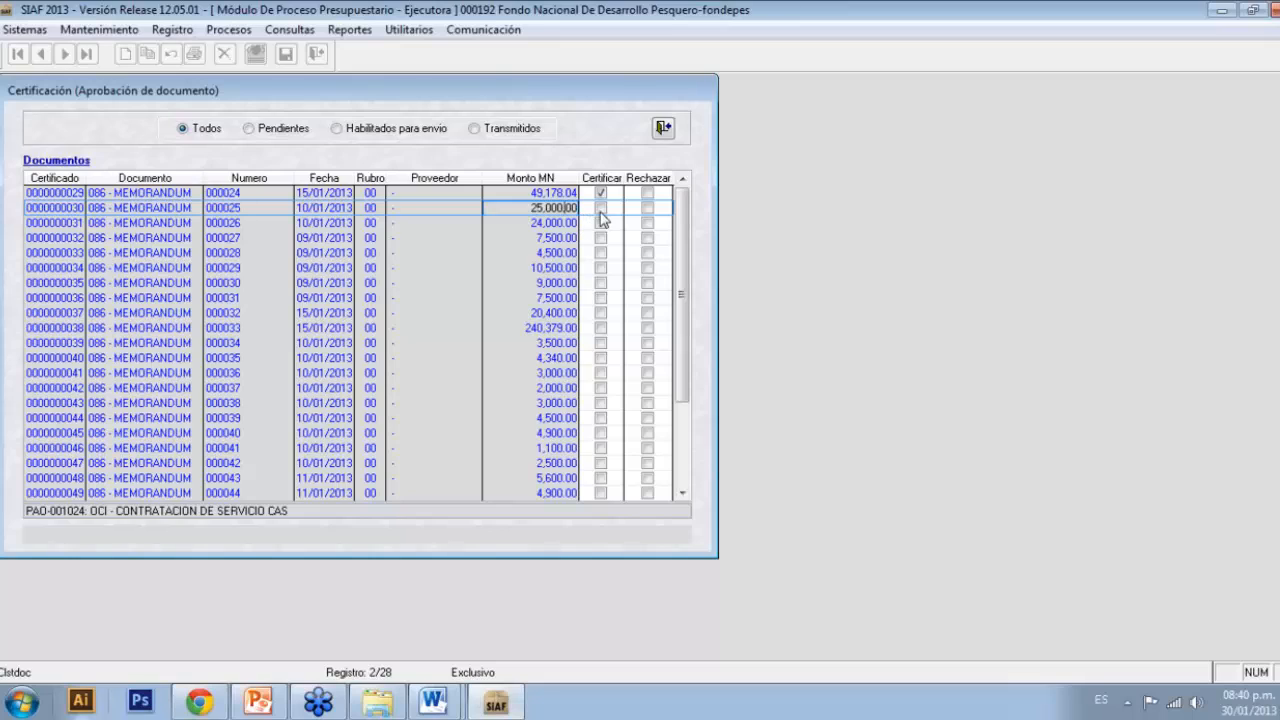
pyautogui.click(600, 208)
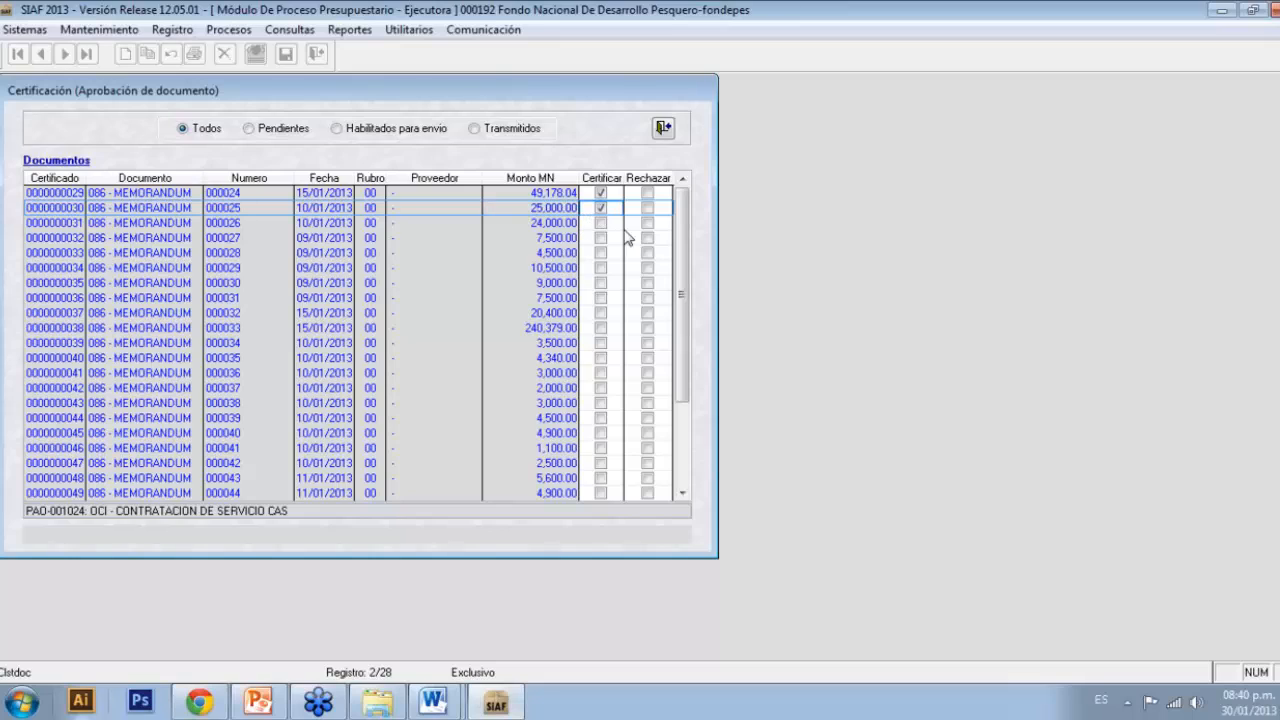
# Step: Enable the approved MEMORANDUM 000024 and 000025 for sending and close the Certificación (Aprobación de documento) window
pyautogui.rightClick(77, 196)
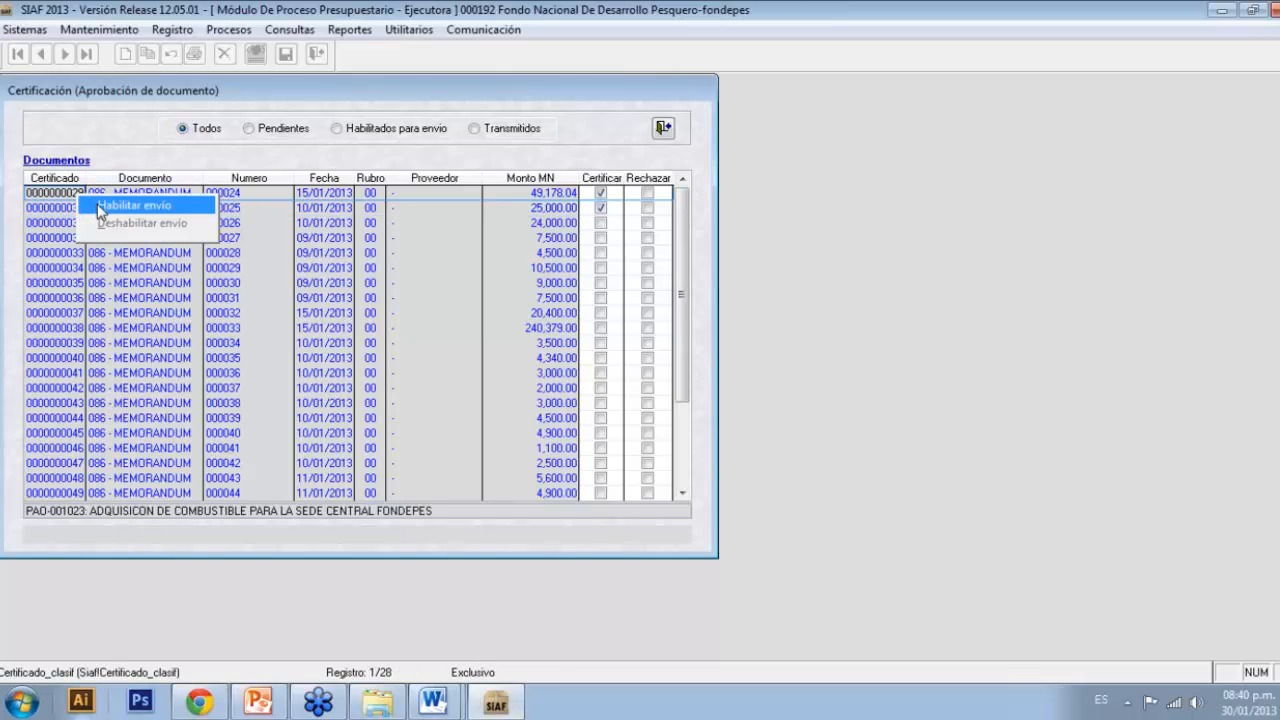
pyautogui.click(100, 206)
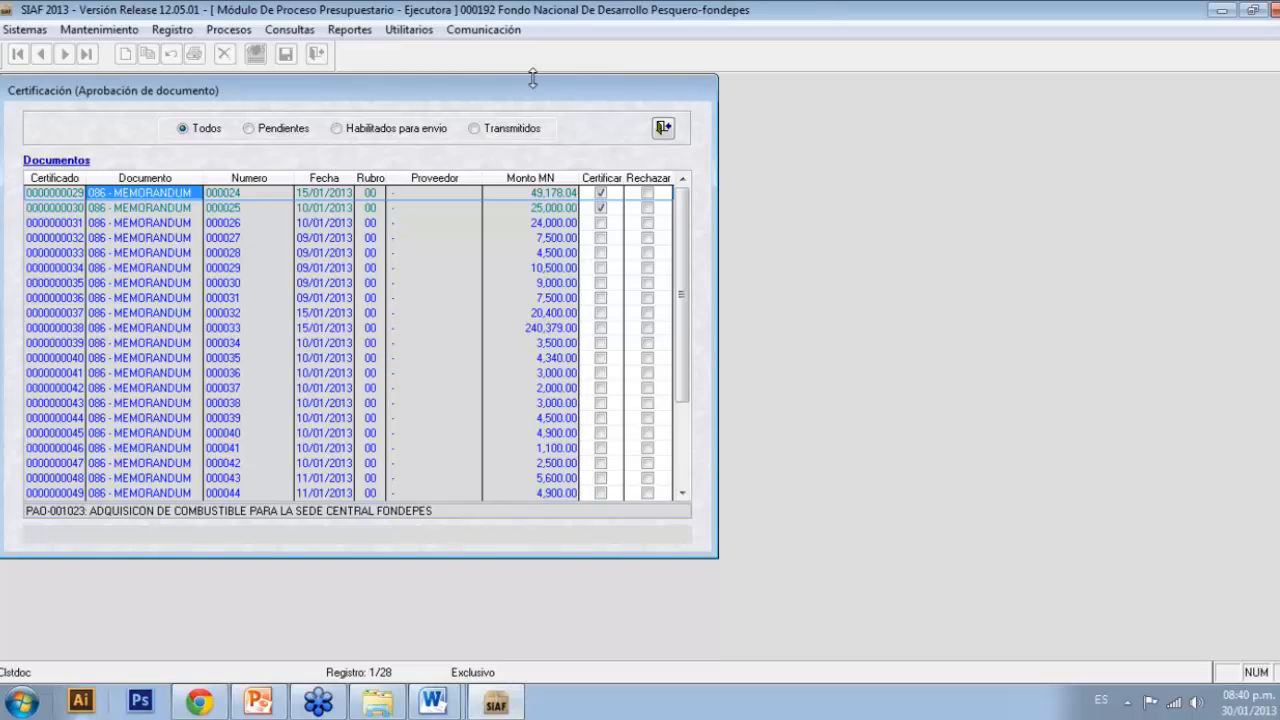
pyautogui.click(663, 127)
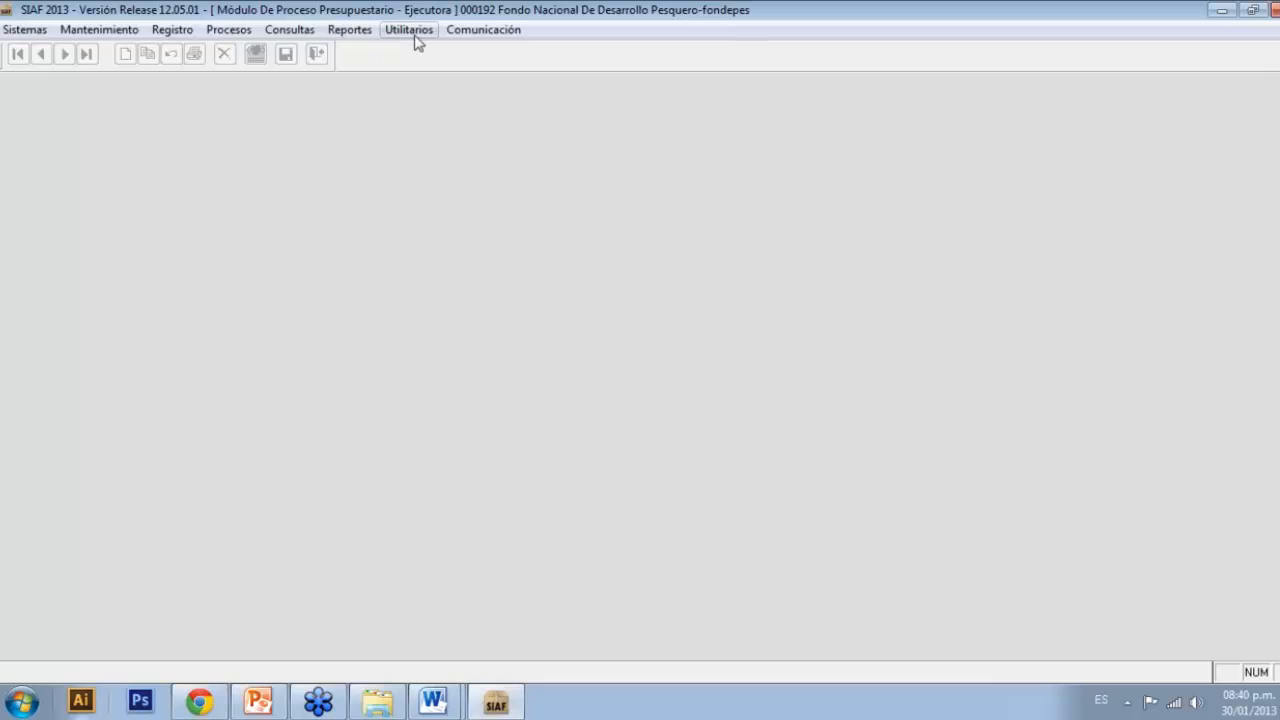
# Step: Exit the Módulo De Proceso Presupuestario and open Certificación y Compromiso Anual in the Módulo Administrativo for the Ejecutora stage
pyautogui.click(483, 29)
pyautogui.click(28, 33)
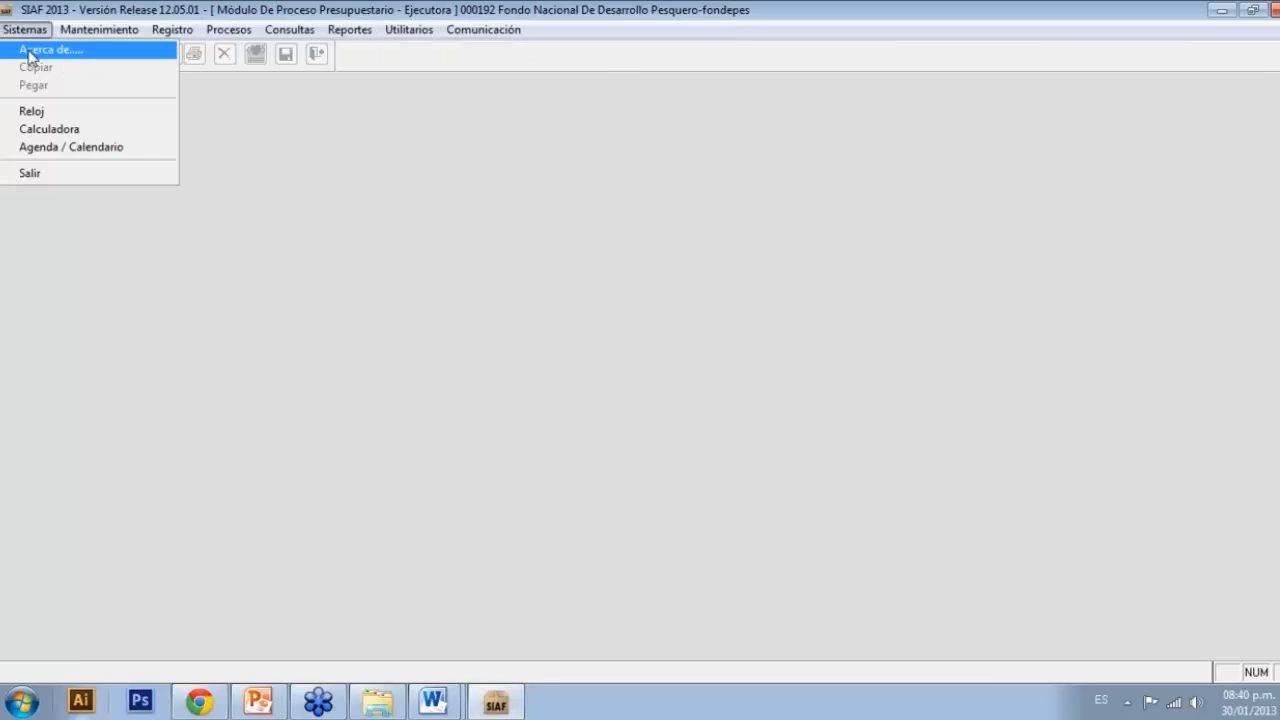
pyautogui.click(48, 175)
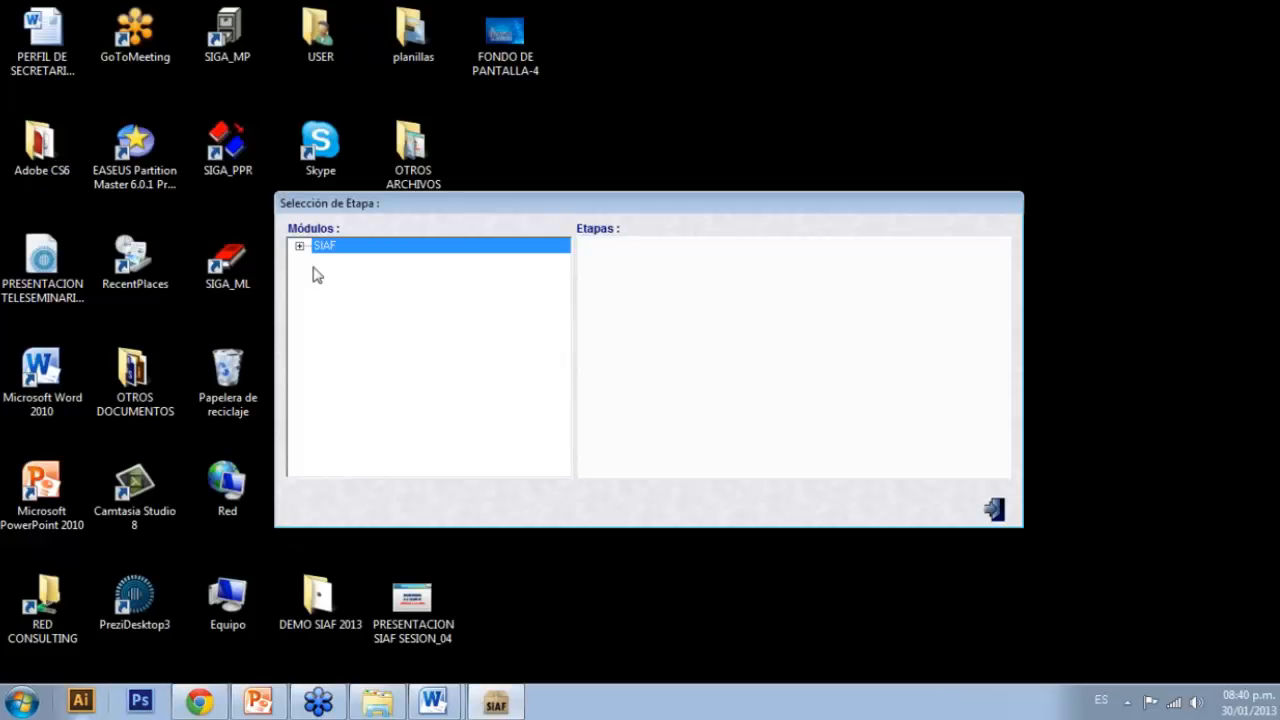
pyautogui.click(297, 247)
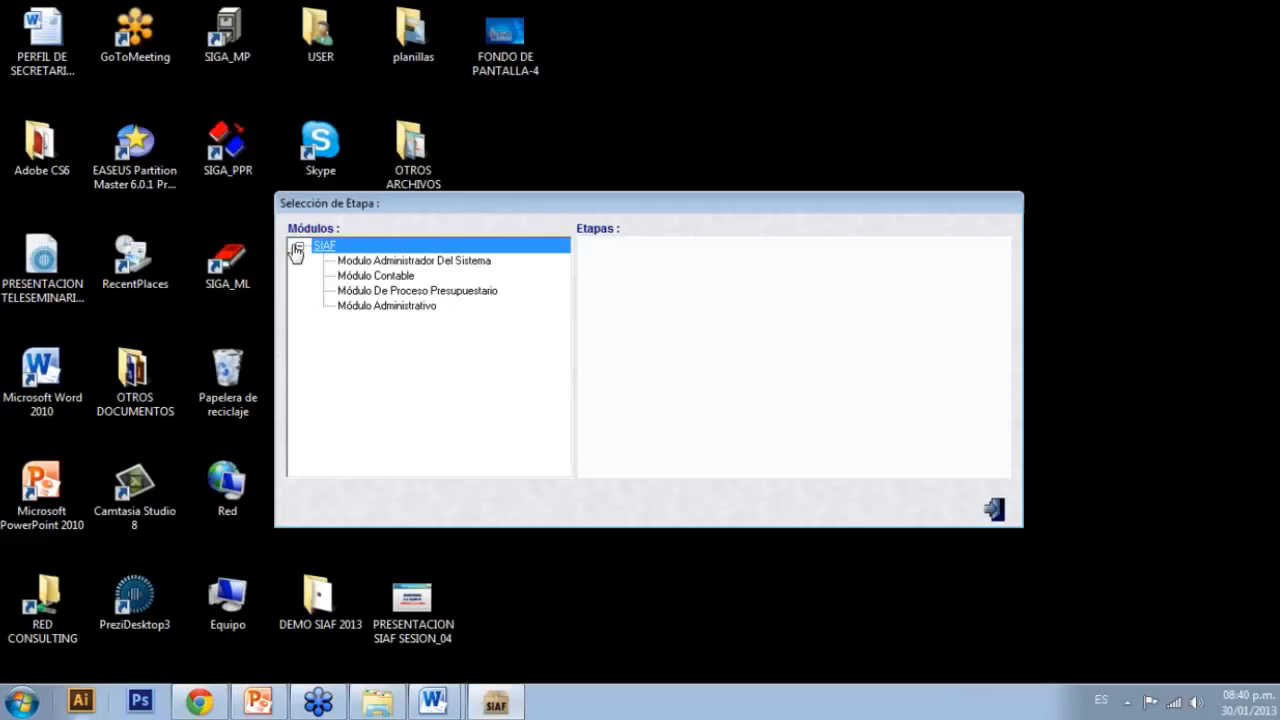
pyautogui.click(398, 307)
pyautogui.click(793, 358)
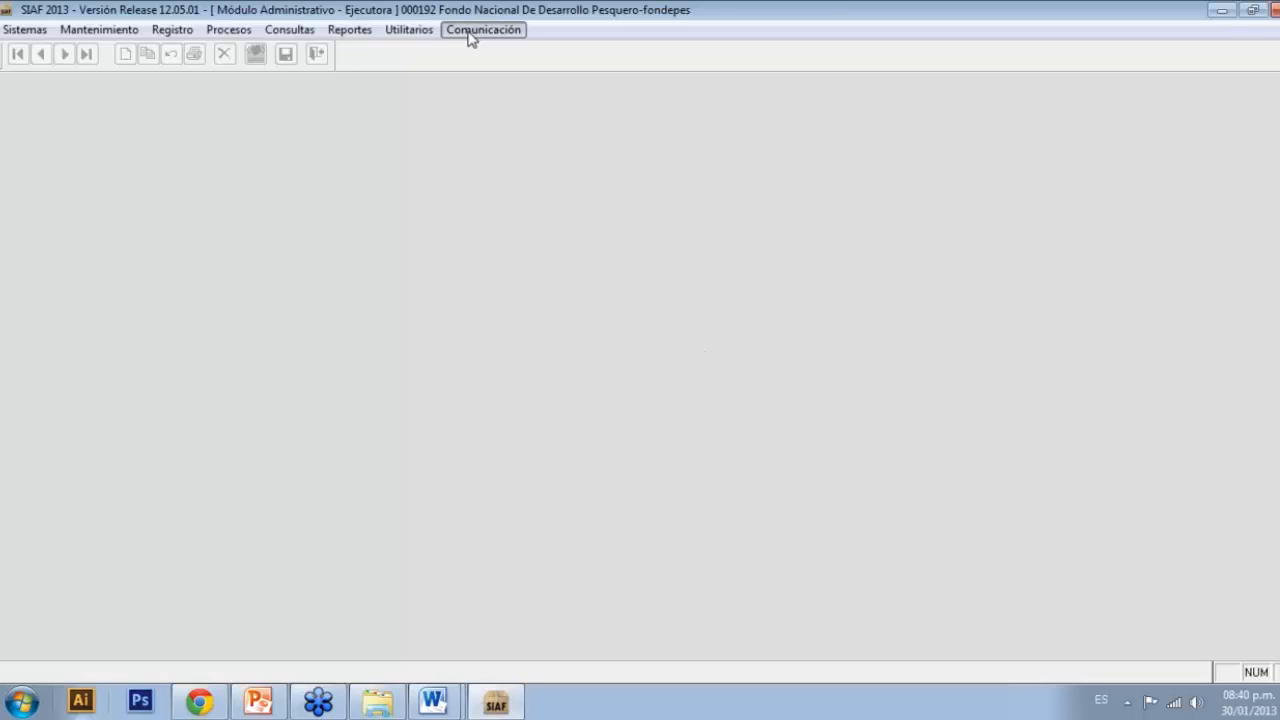
pyautogui.click(469, 36)
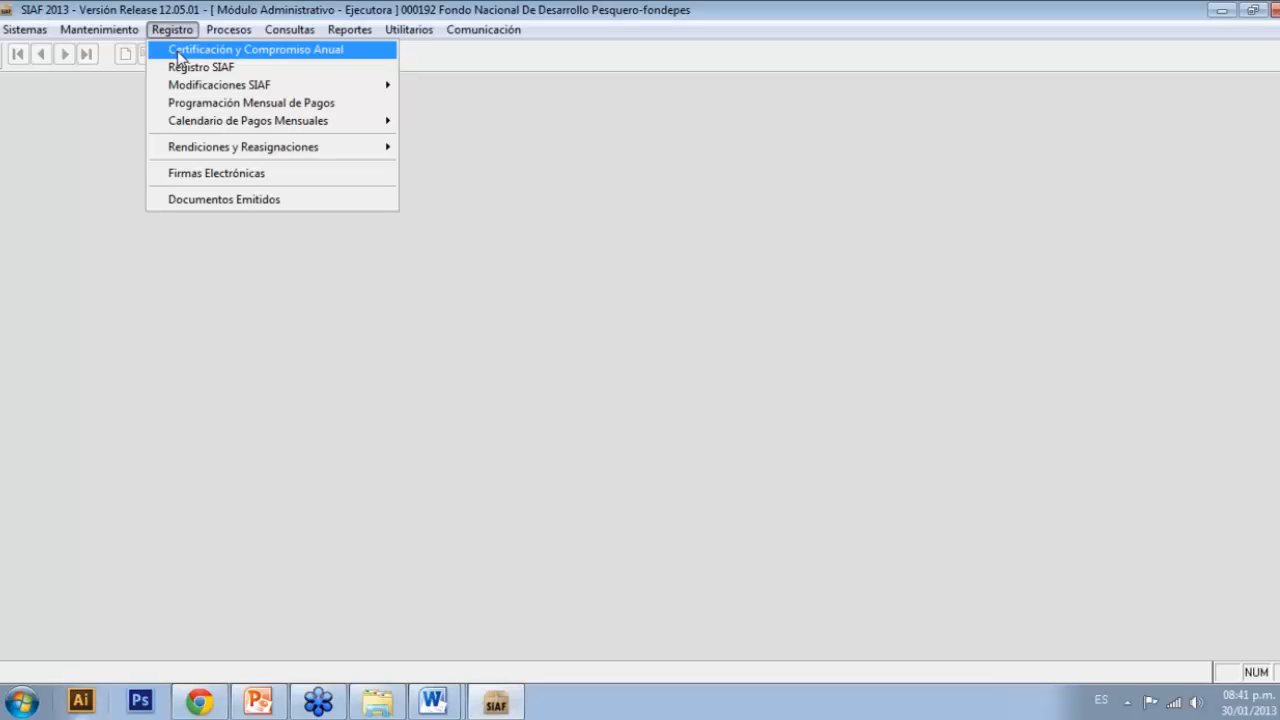
pyautogui.click(180, 52)
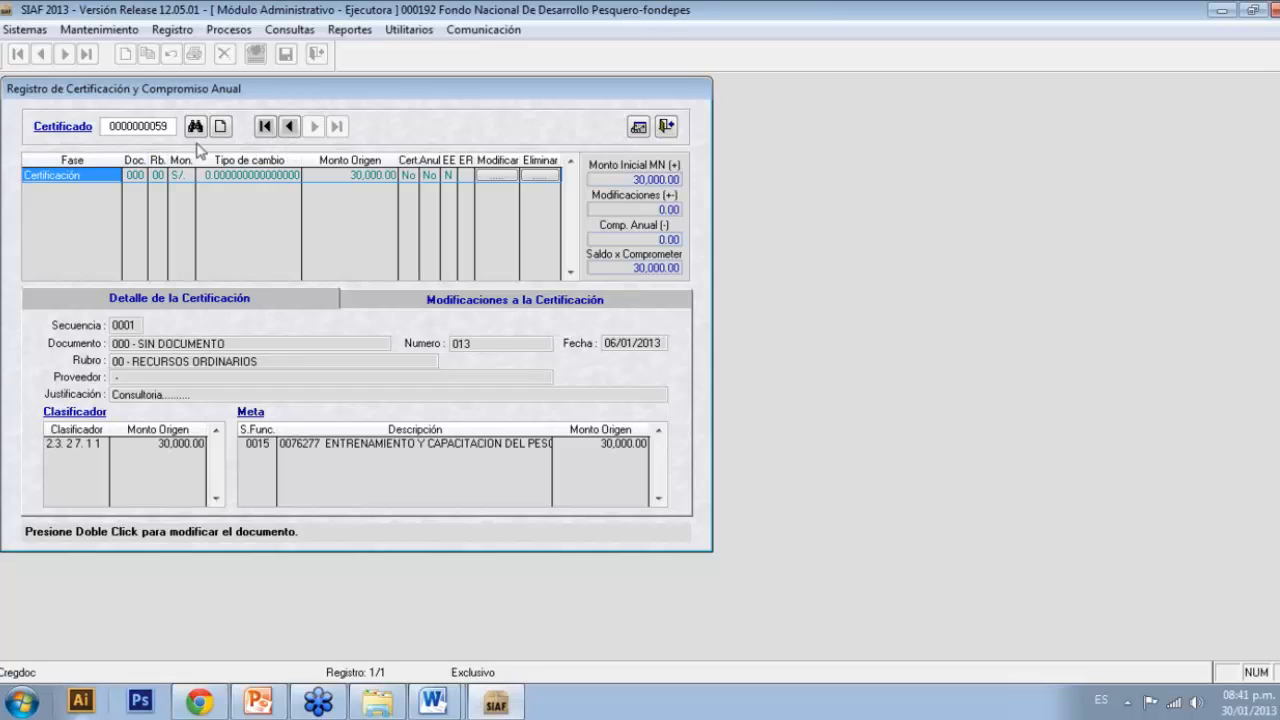
pyautogui.click(291, 126)
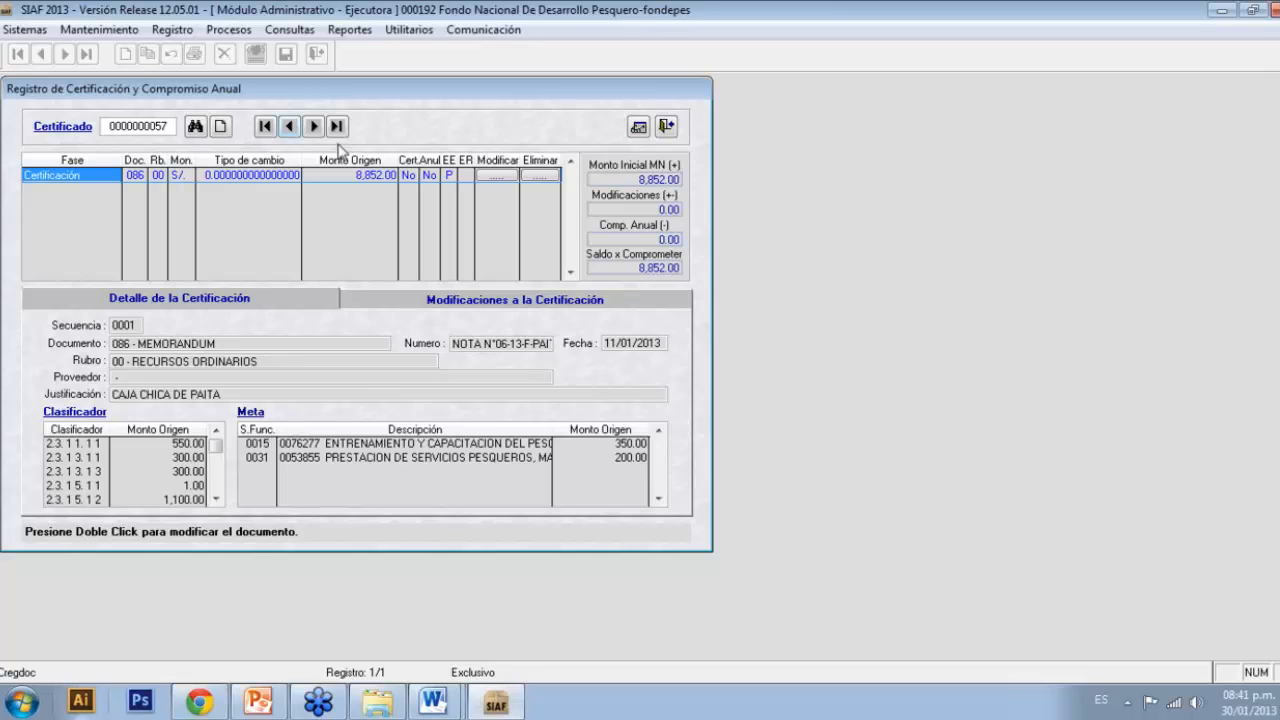
pyautogui.click(291, 126)
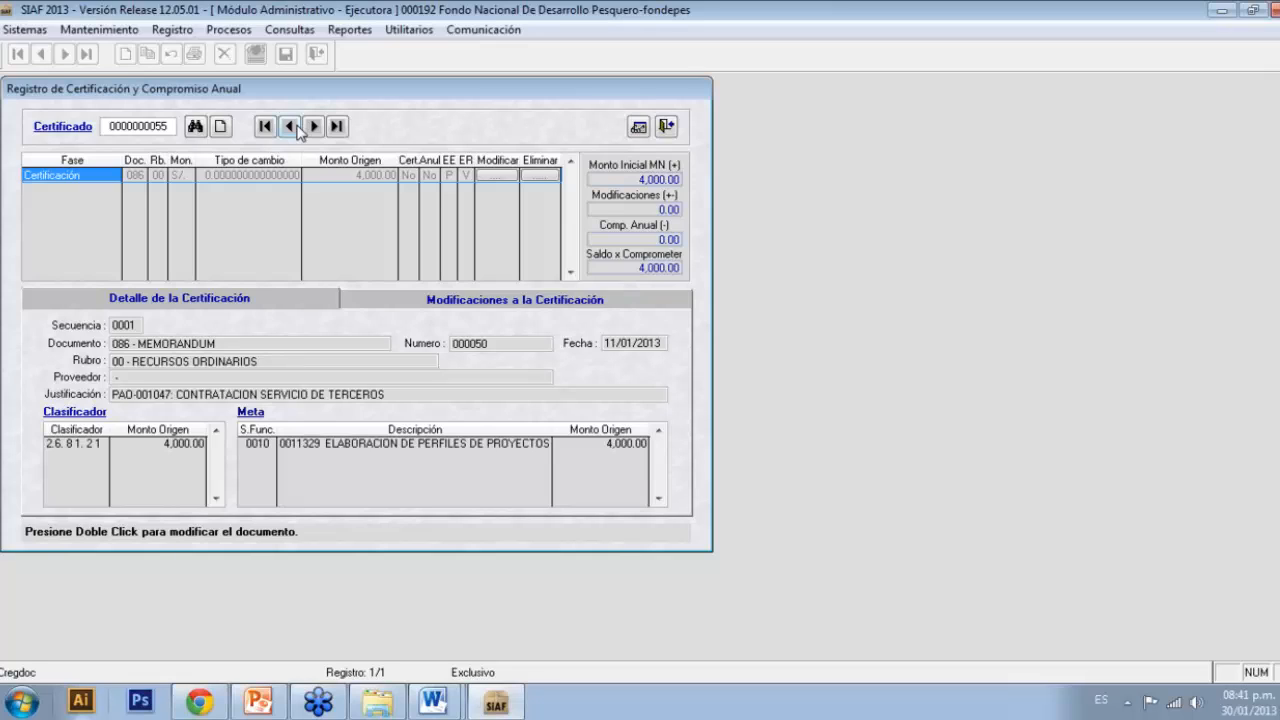
pyautogui.click(291, 126)
pyautogui.click(297, 132)
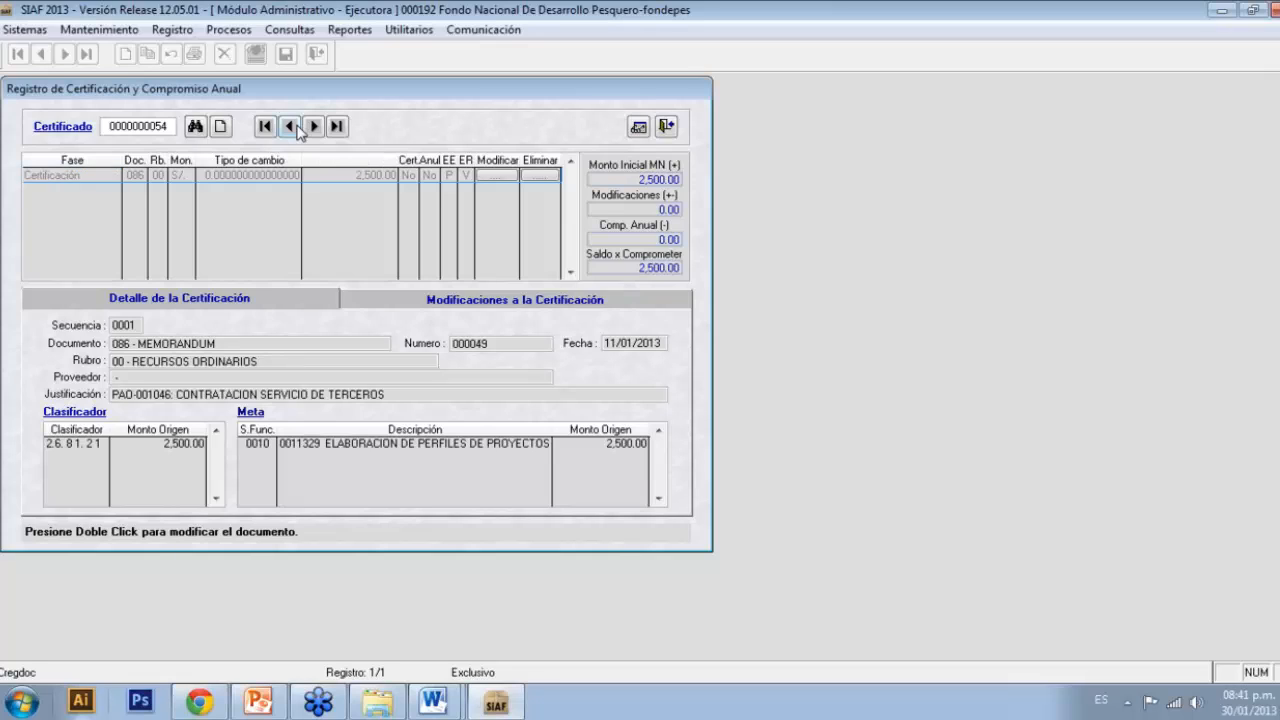
pyautogui.click(297, 132)
pyautogui.click(297, 132)
pyautogui.click(297, 132)
pyautogui.click(297, 132)
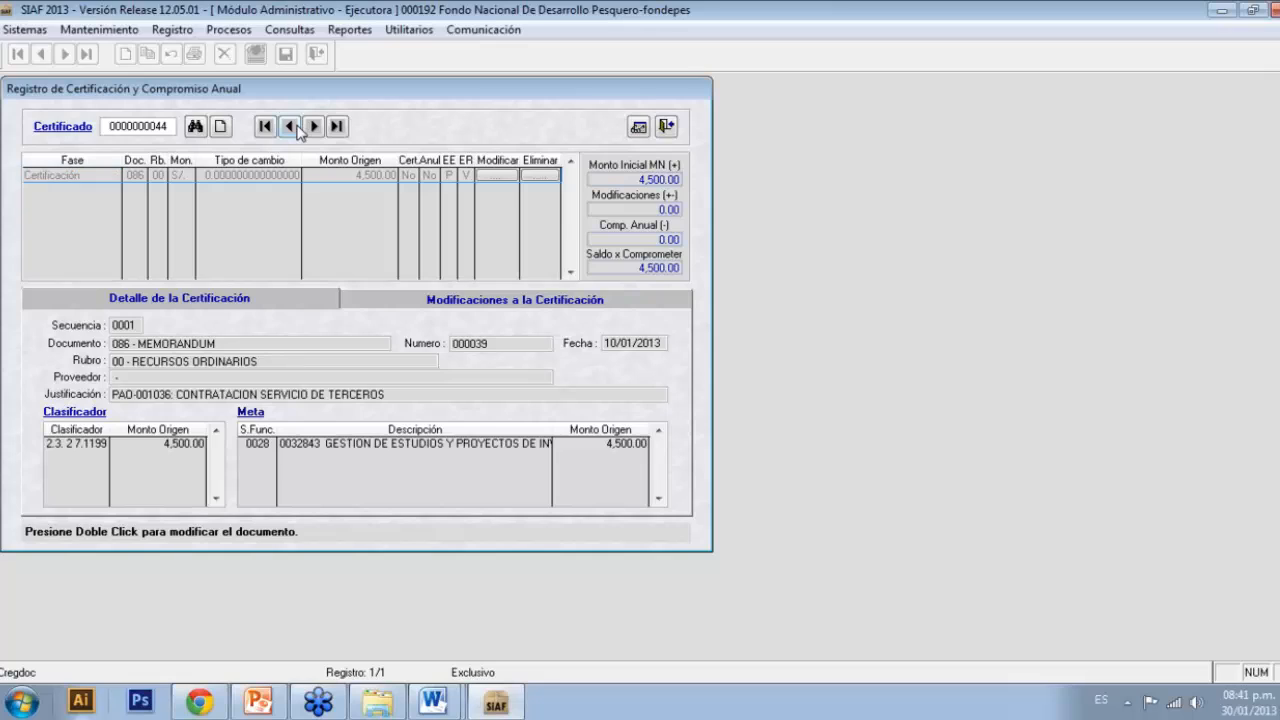
pyautogui.click(297, 132)
pyautogui.click(297, 132)
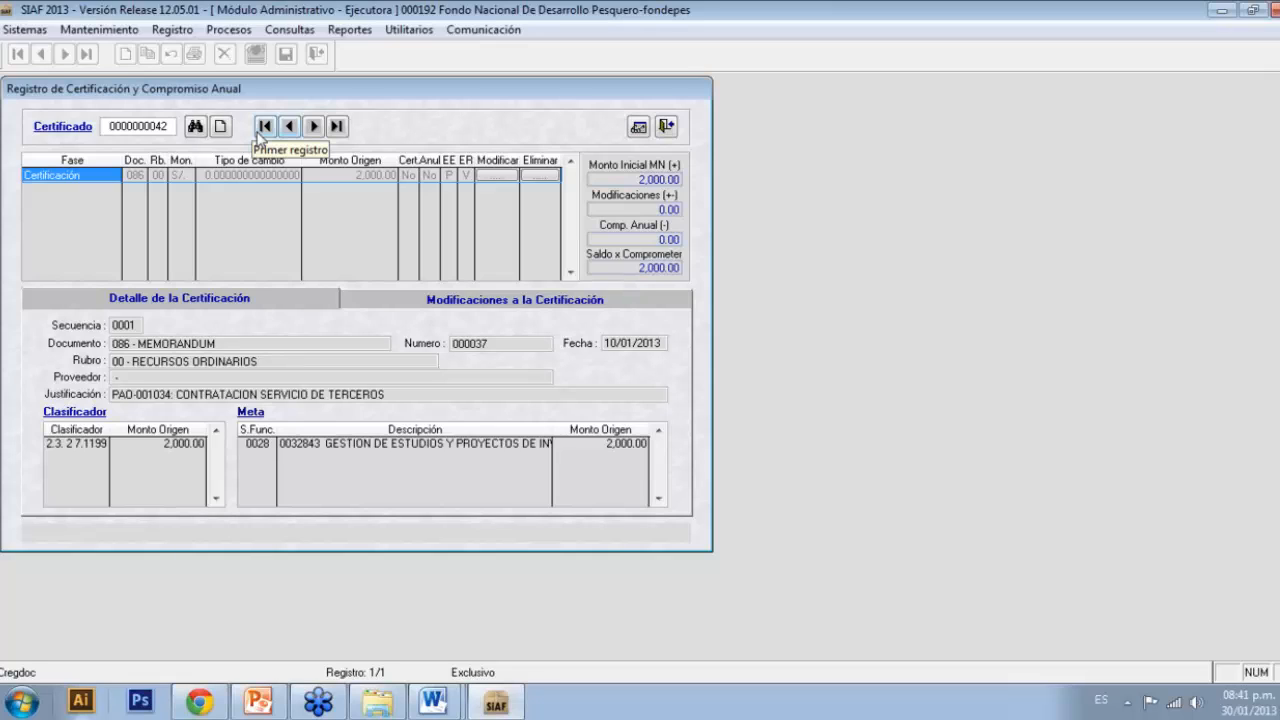
pyautogui.click(260, 130)
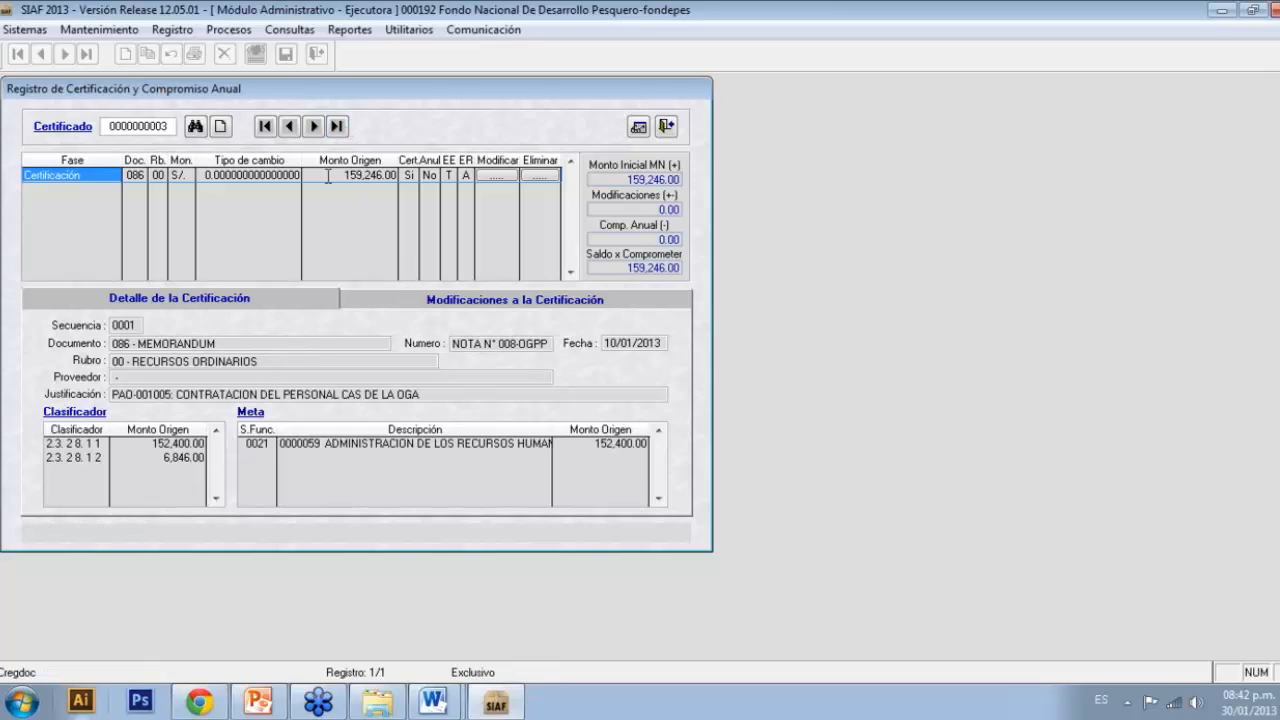
pyautogui.click(313, 128)
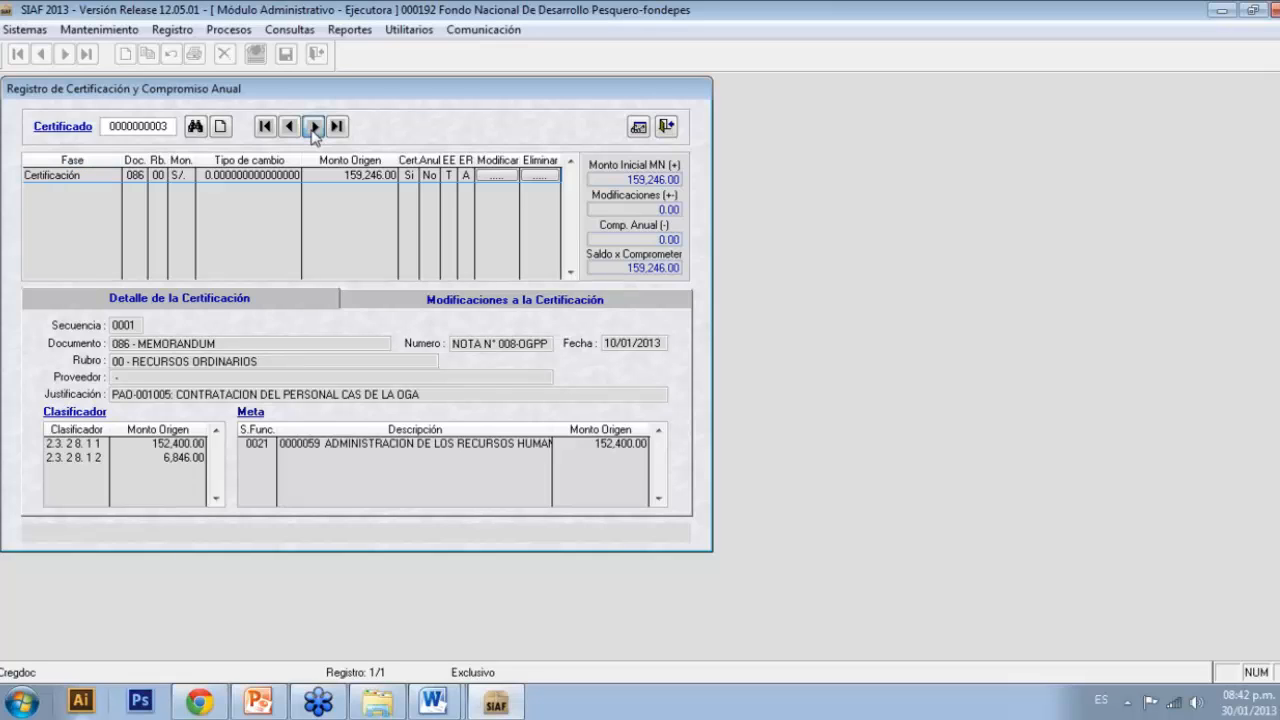
pyautogui.click(313, 127)
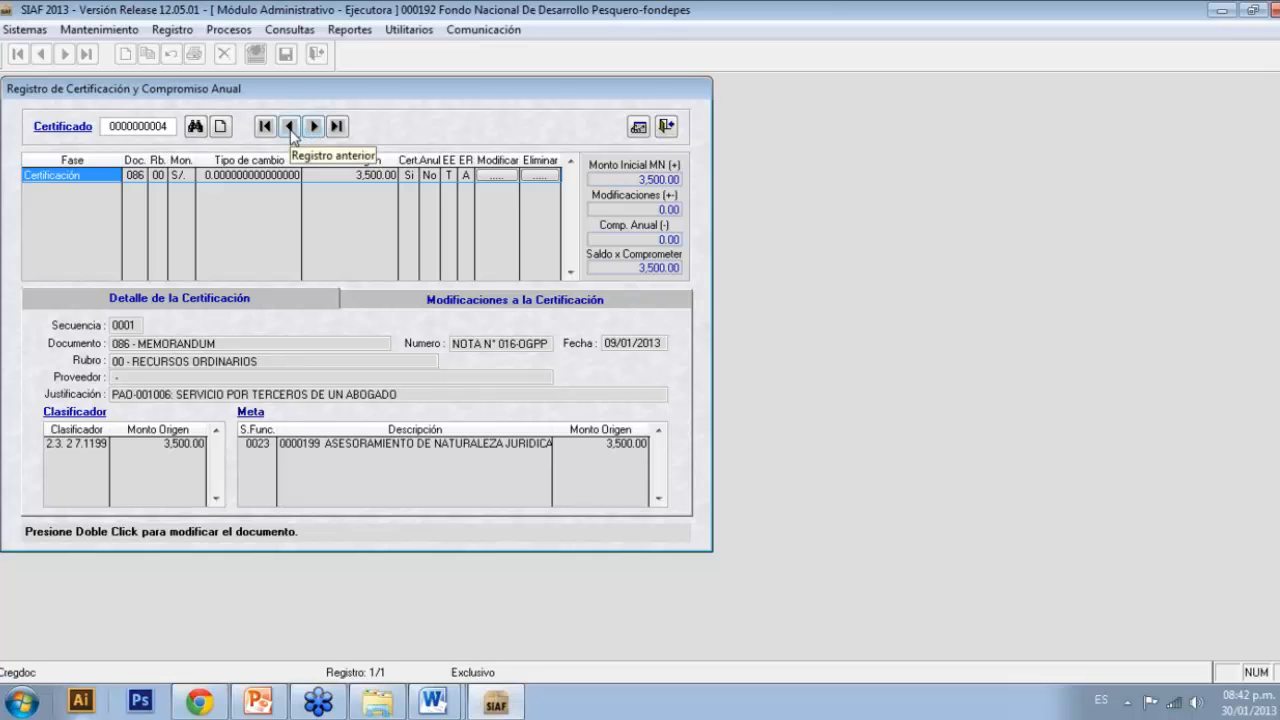
pyautogui.click(290, 127)
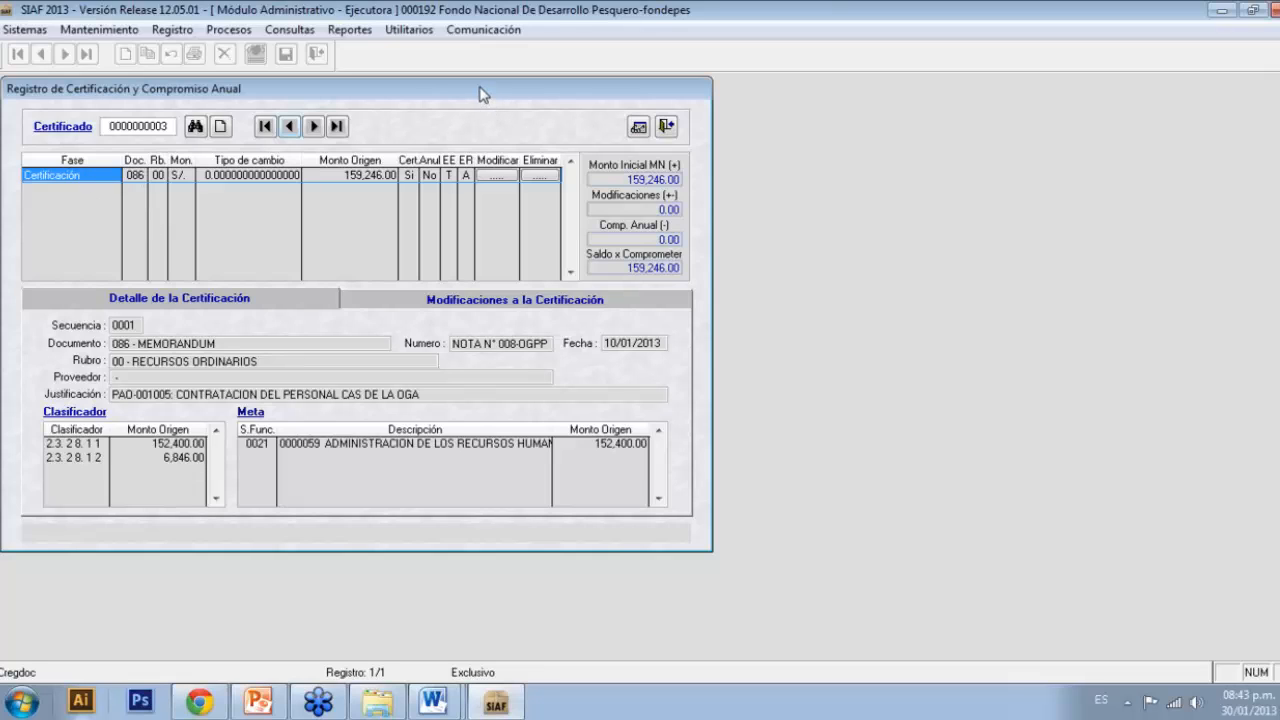
pyautogui.moveTo(479, 94); pyautogui.dragTo(663, 97)
pyautogui.rightClick(411, 209)
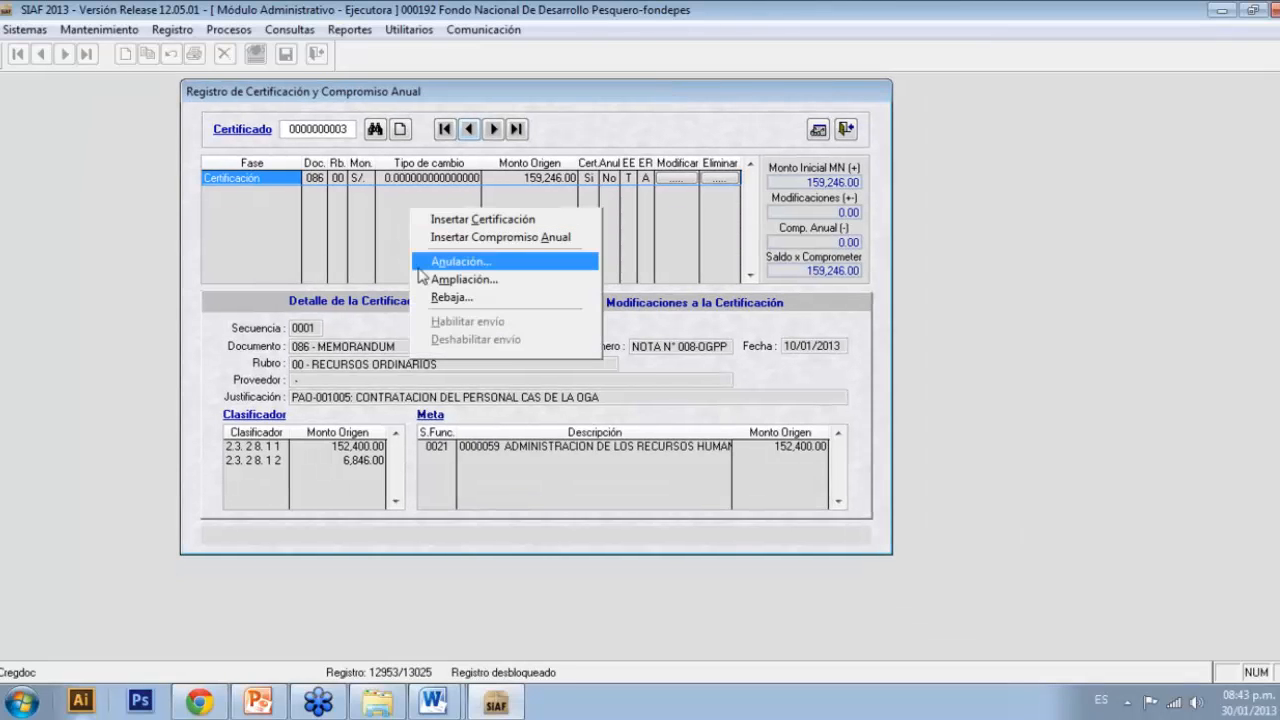
pyautogui.click(478, 237)
# Step: Examine the Tipo Operación options available for the annual commitment, from internal encargos to payroll and debt service
pyautogui.scroll(3, 809, 291)
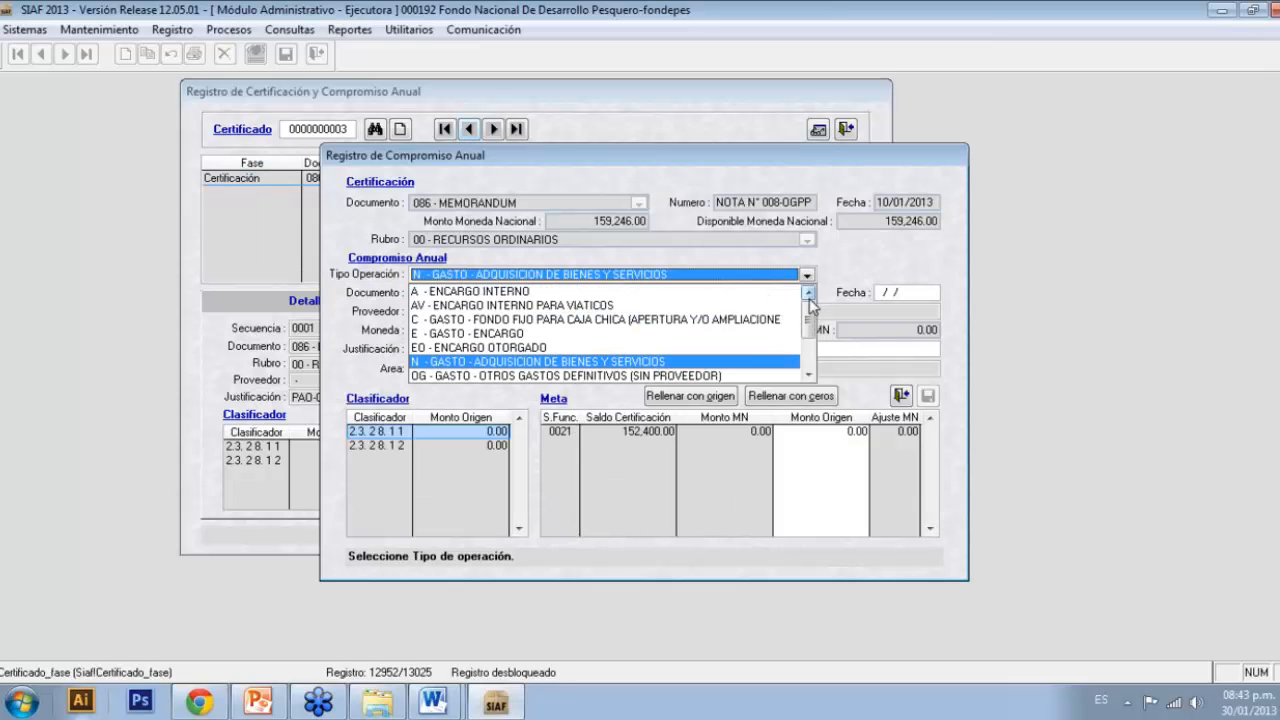
pyautogui.click(810, 376)
pyautogui.click(898, 367)
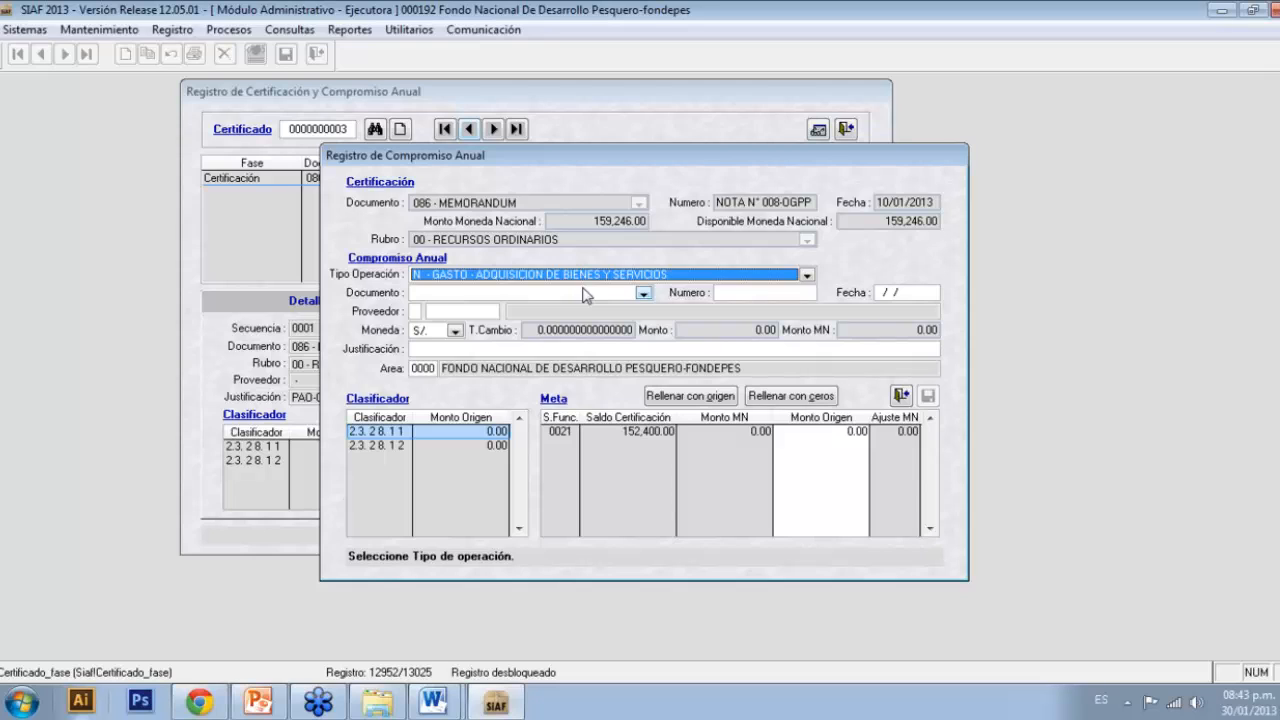
pyautogui.click(600, 275)
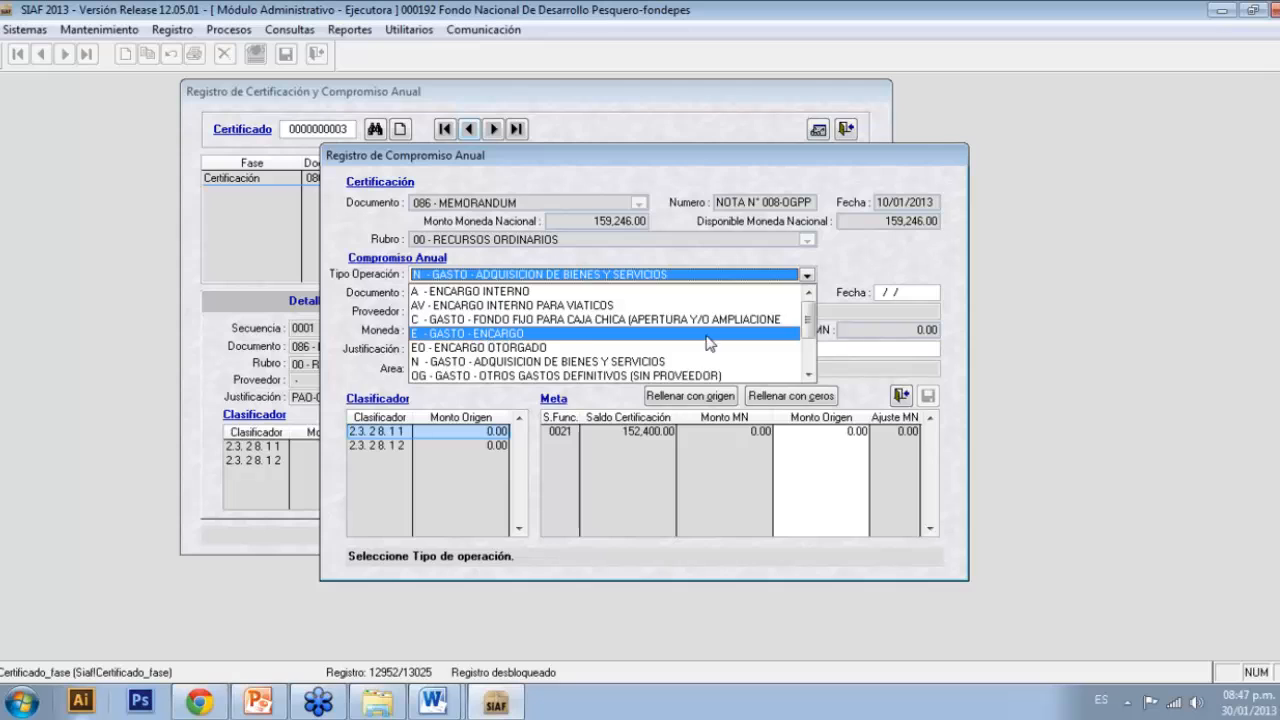
pyautogui.click(808, 375)
pyautogui.click(808, 375)
pyautogui.click(808, 375)
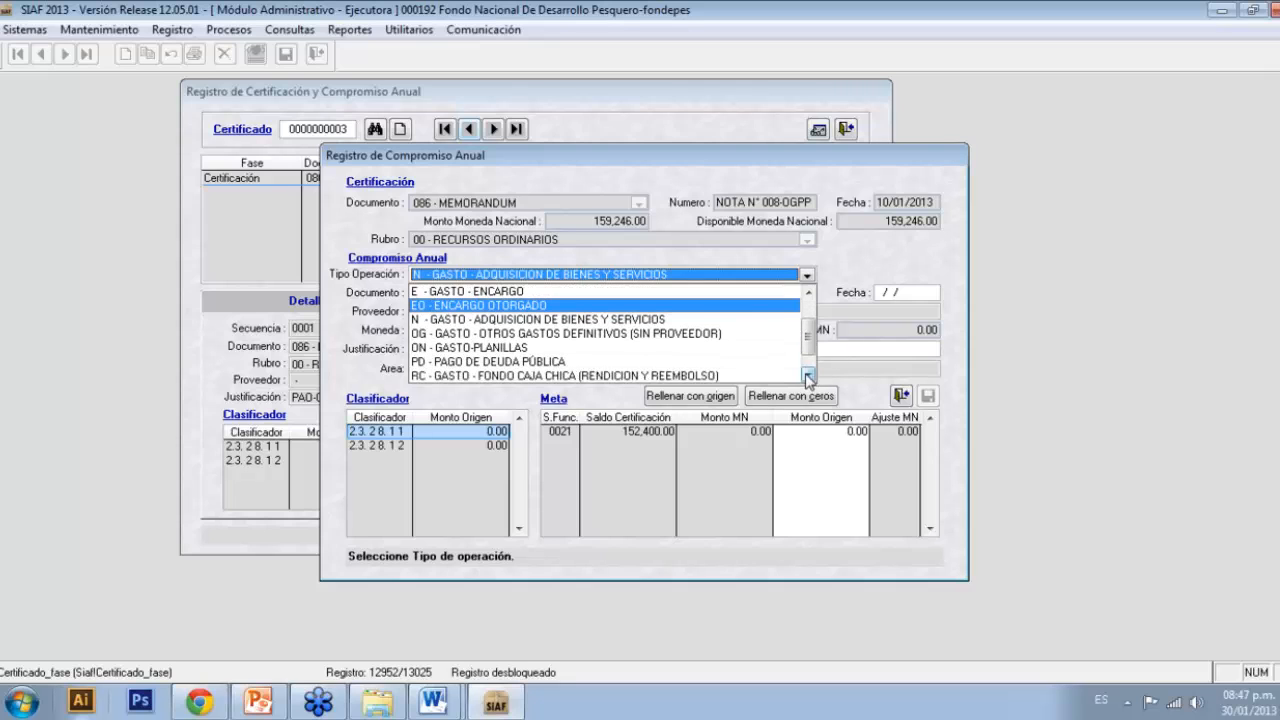
pyautogui.click(808, 375)
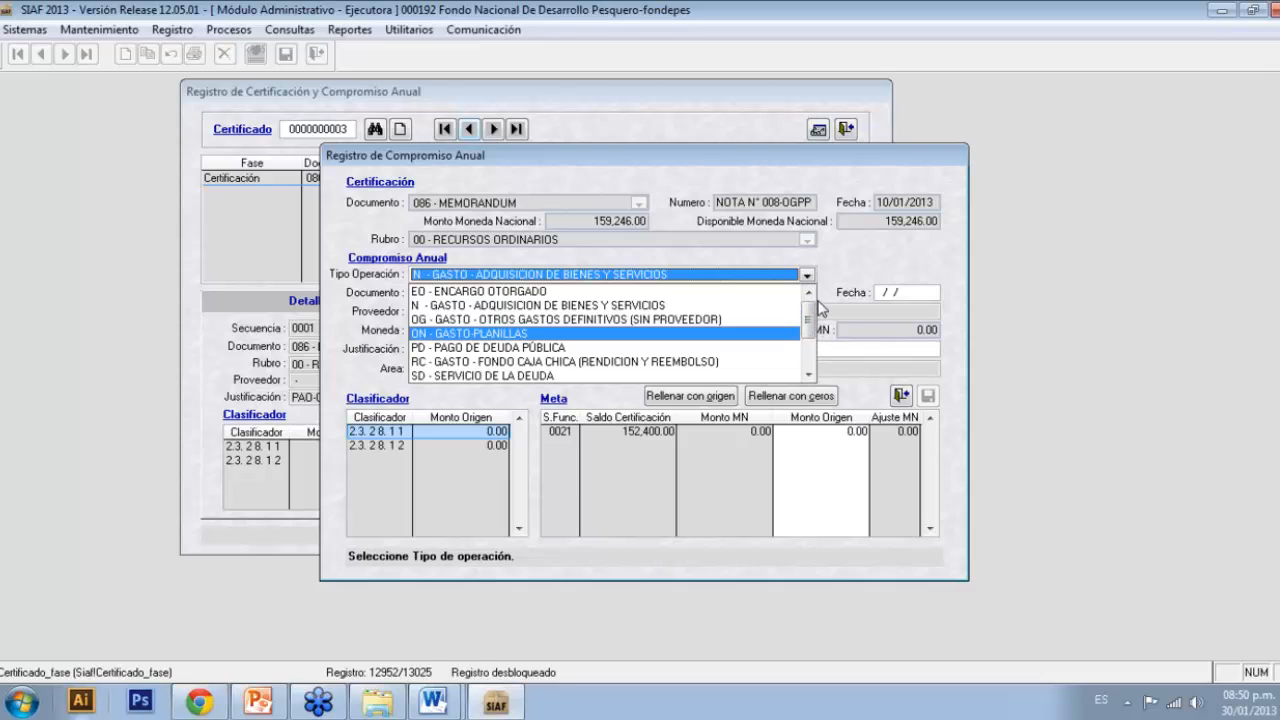
# Step: Set the commitment's operation type to ON - GASTO-PLANILLAS and its document to 232 - RESUMEN ANUALIZADO RETRIBUCIONES - CAS
pyautogui.scroll(2, 818, 303)
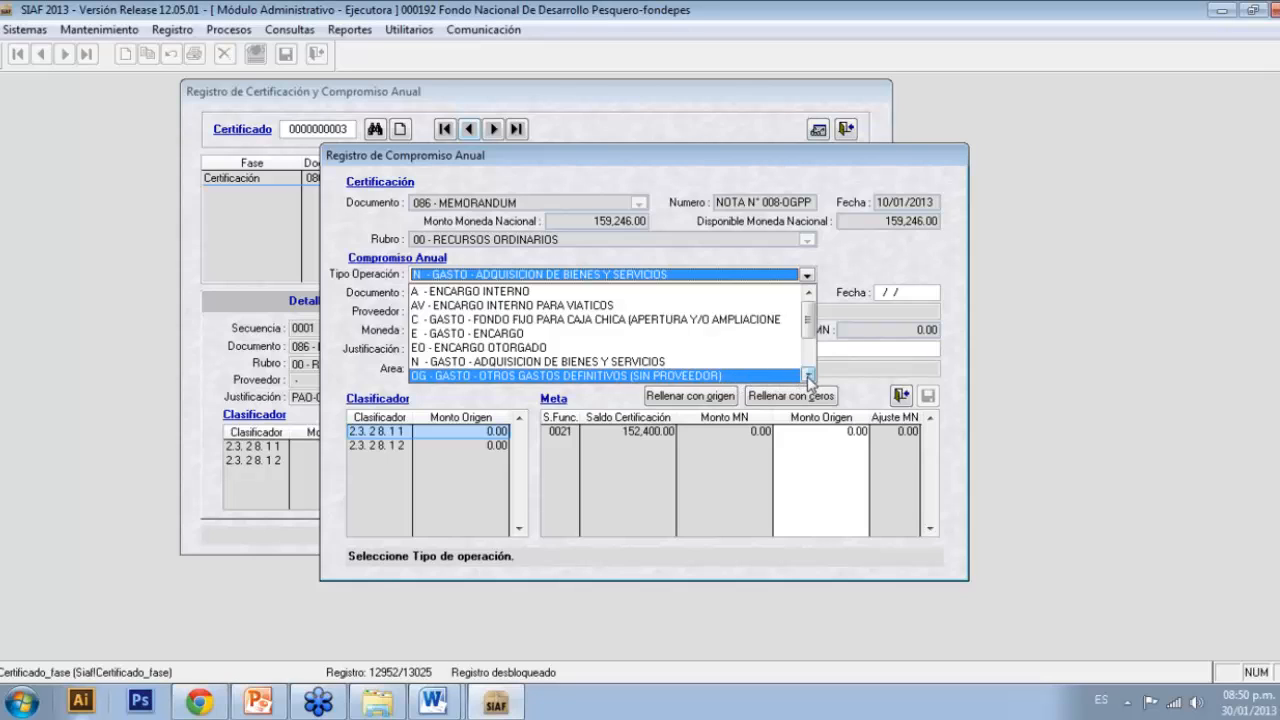
pyautogui.scroll(-2, 805, 376)
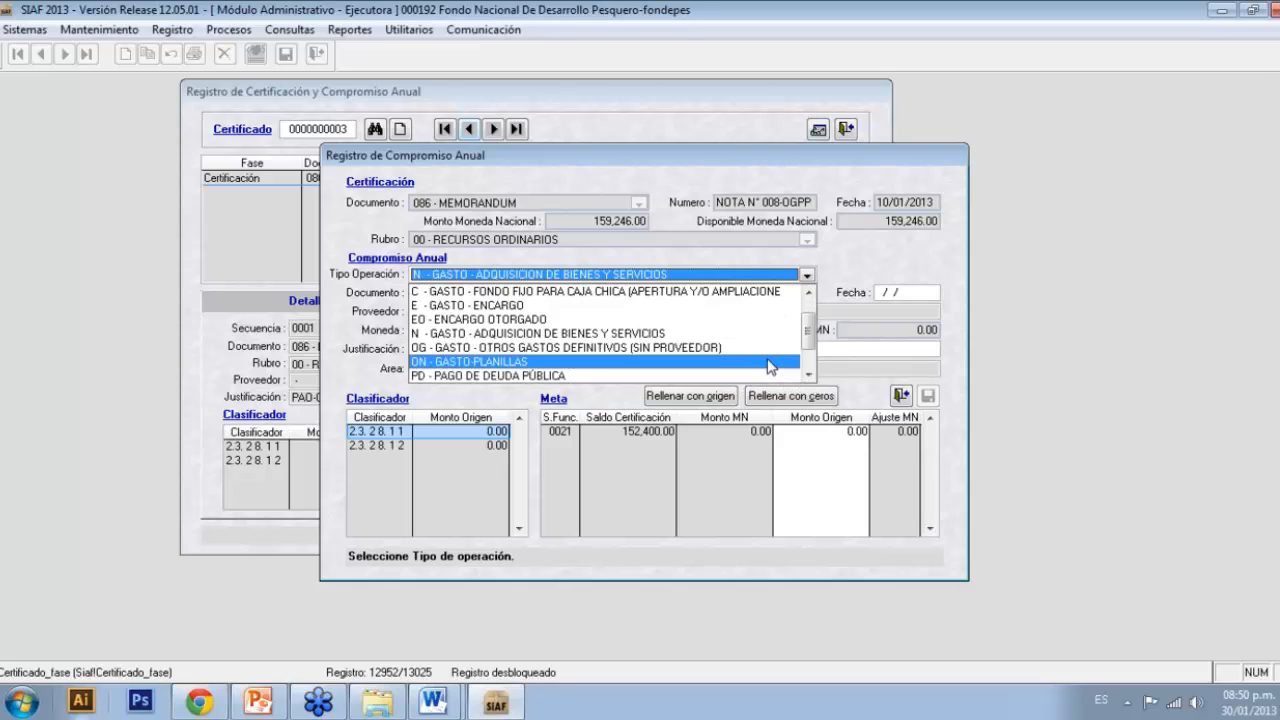
pyautogui.click(768, 361)
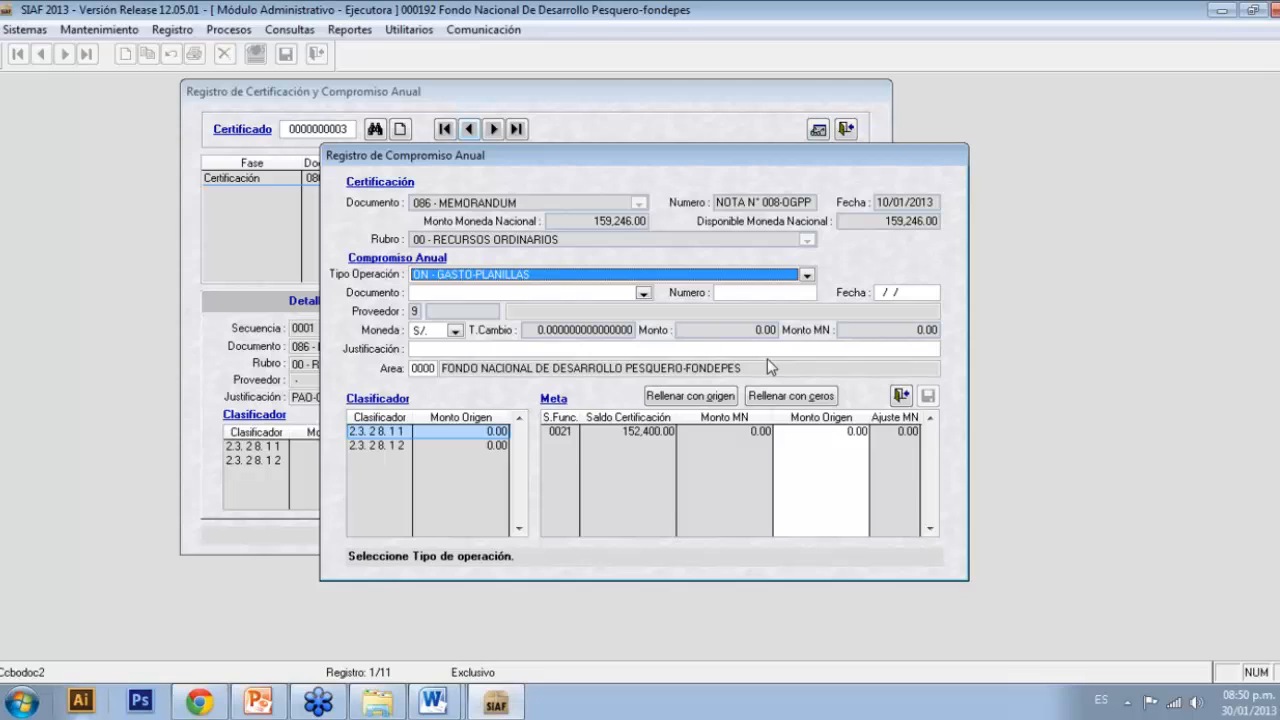
pyautogui.click(643, 293)
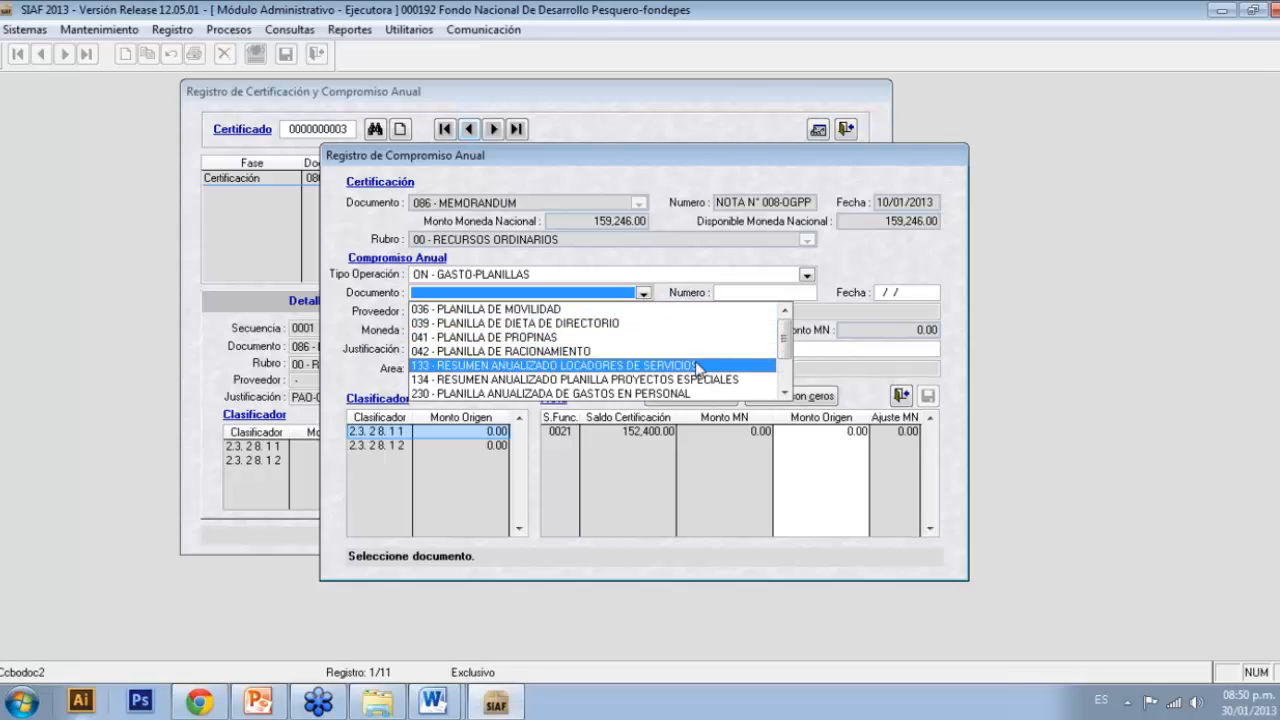
pyautogui.click(786, 393)
pyautogui.click(786, 393)
pyautogui.click(786, 393)
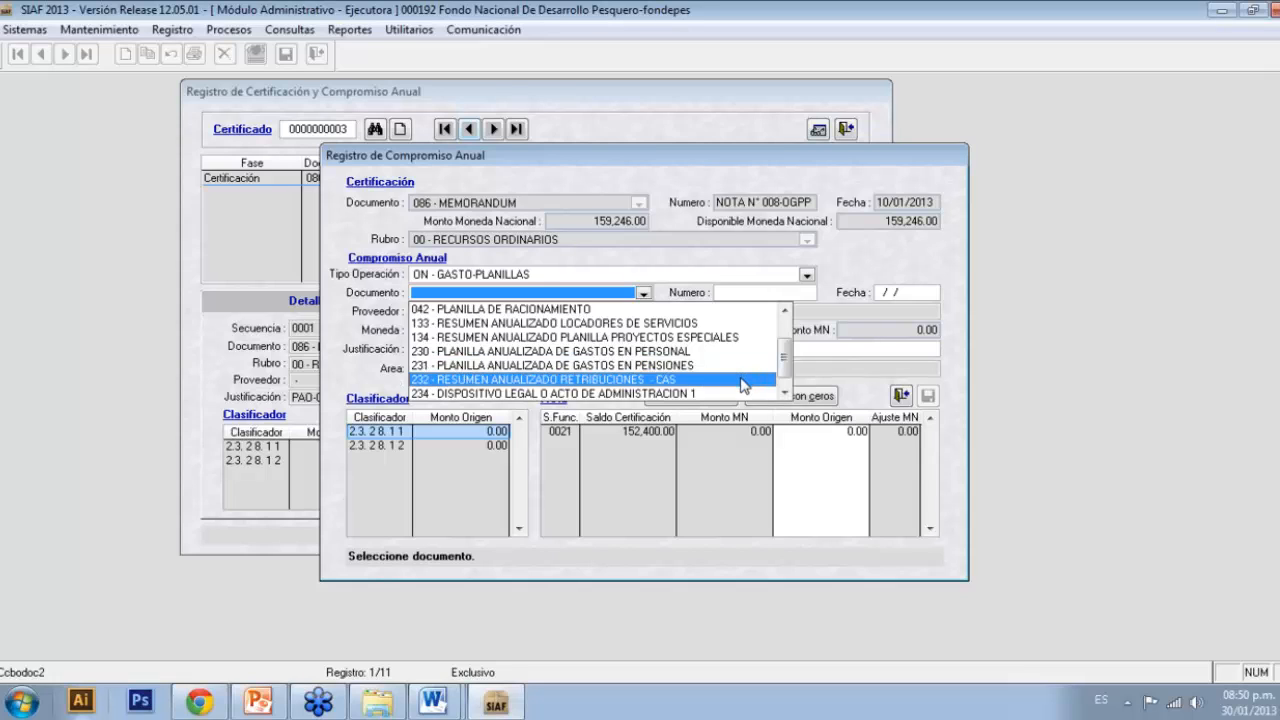
pyautogui.click(742, 381)
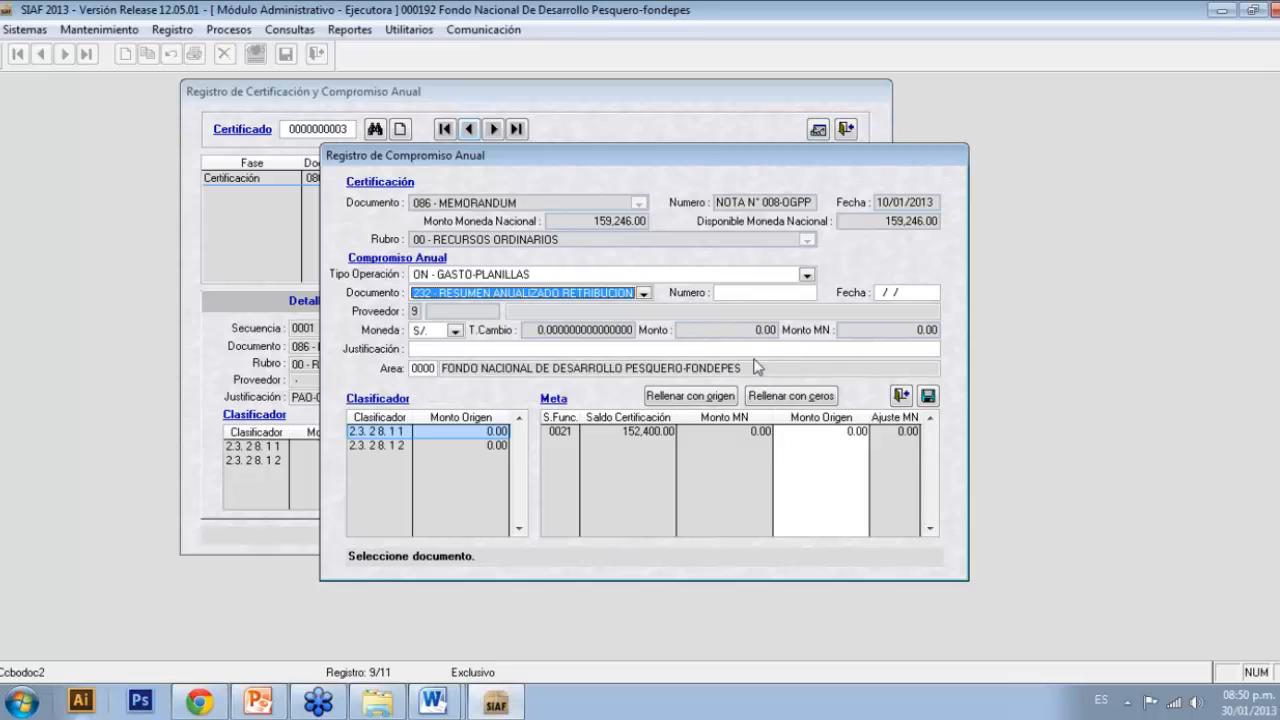
# Step: Enter 2013 as the commitment's document number and 10/01/2013 as its date
pyautogui.click(756, 292)
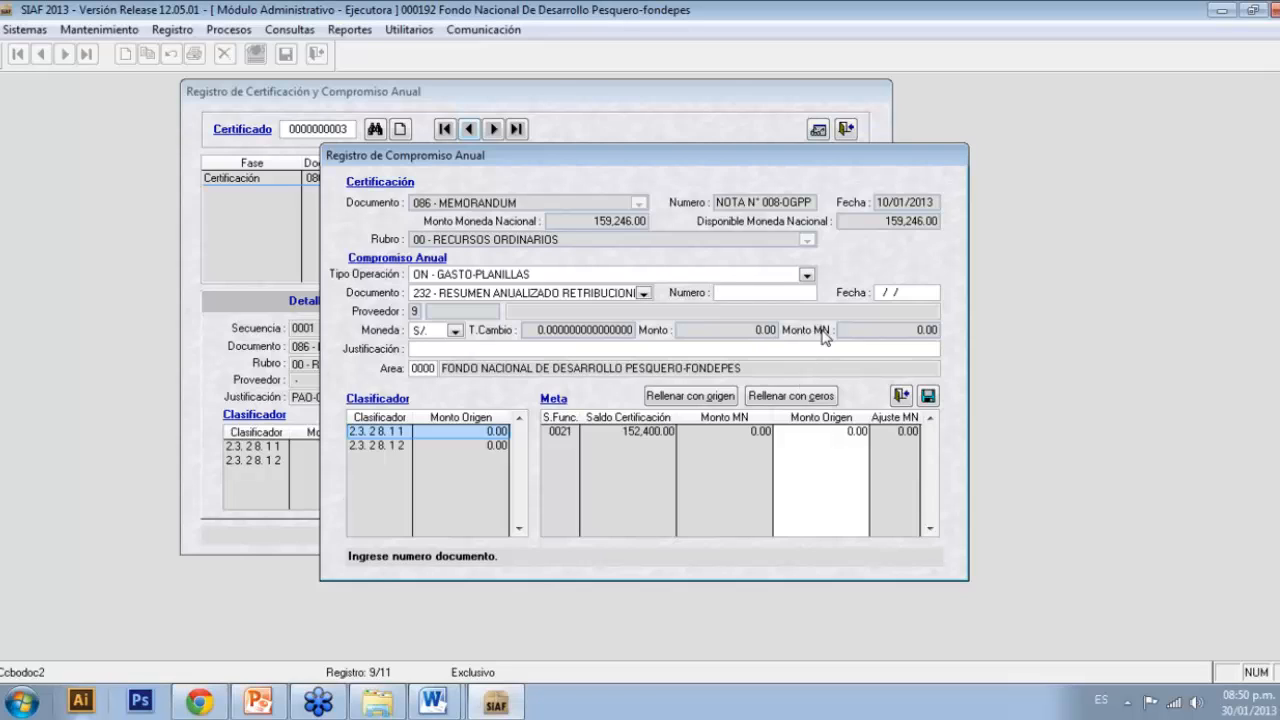
pyautogui.write('4')
pyautogui.write('013')
pyautogui.press('Tab')
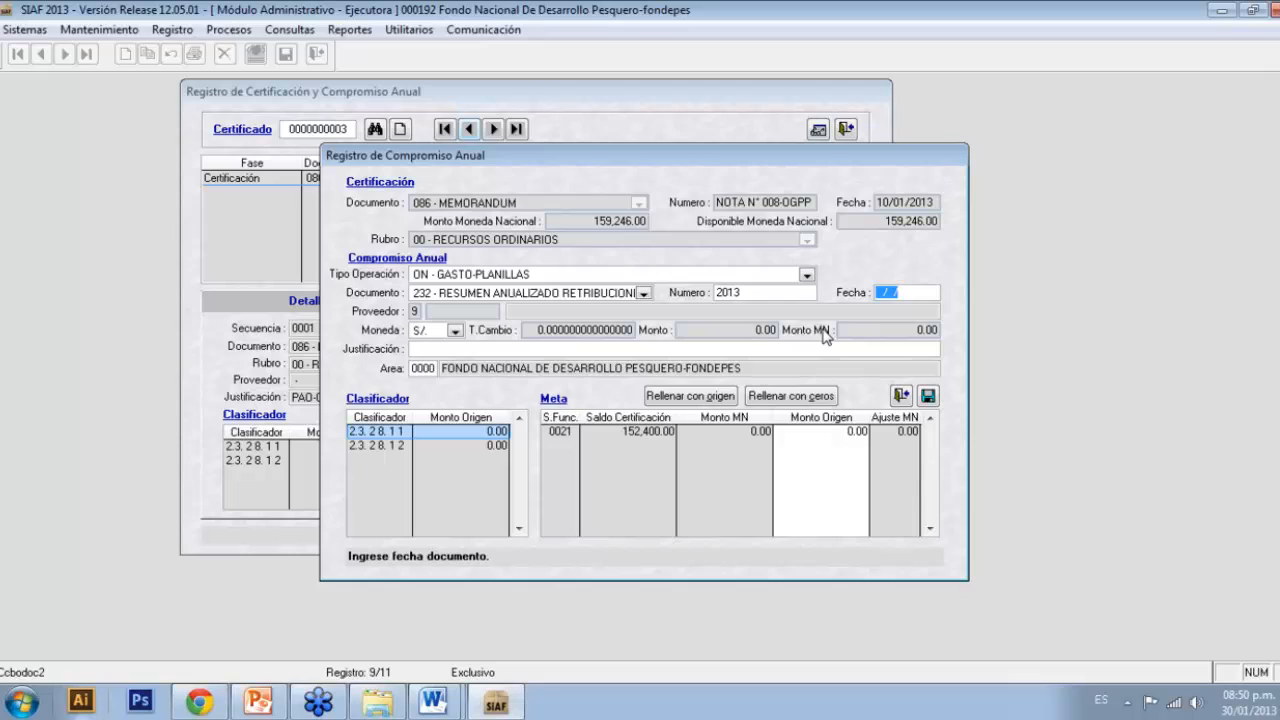
pyautogui.write('10/01/2013')
pyautogui.press('Tab')
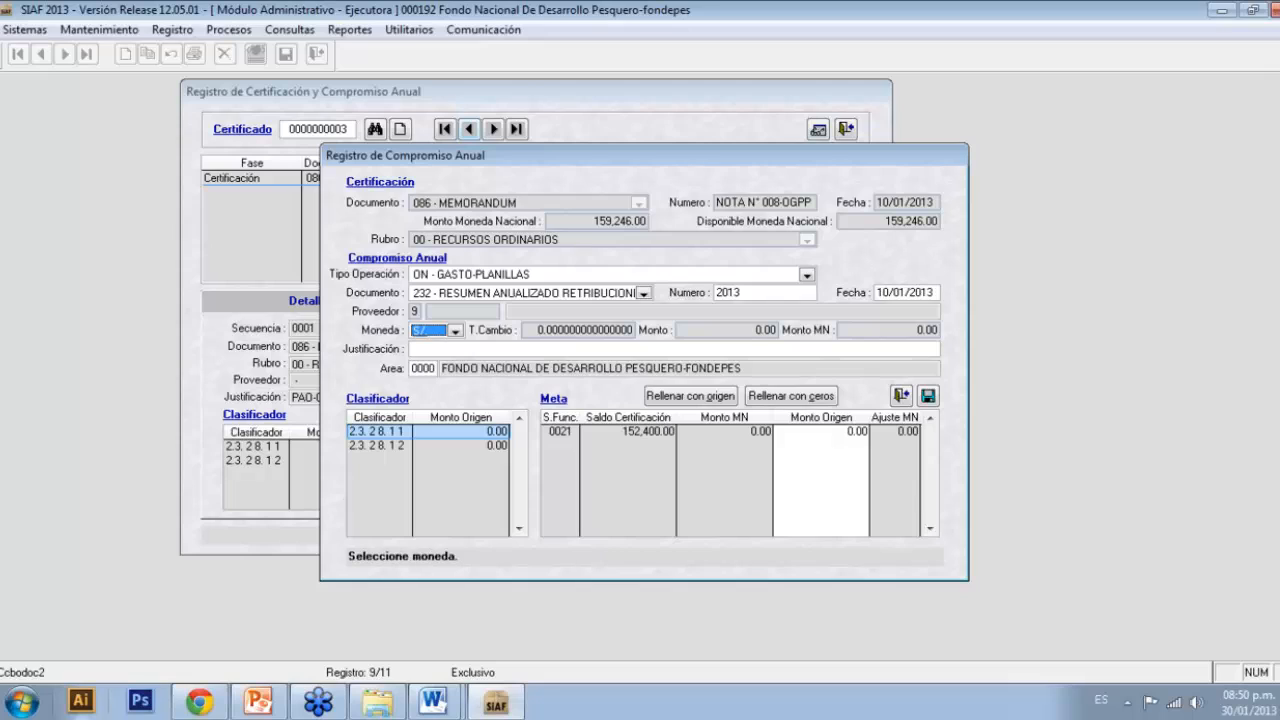
# Step: Enter "planilla CAS" as the justification of the annual commitment
pyautogui.click(451, 350)
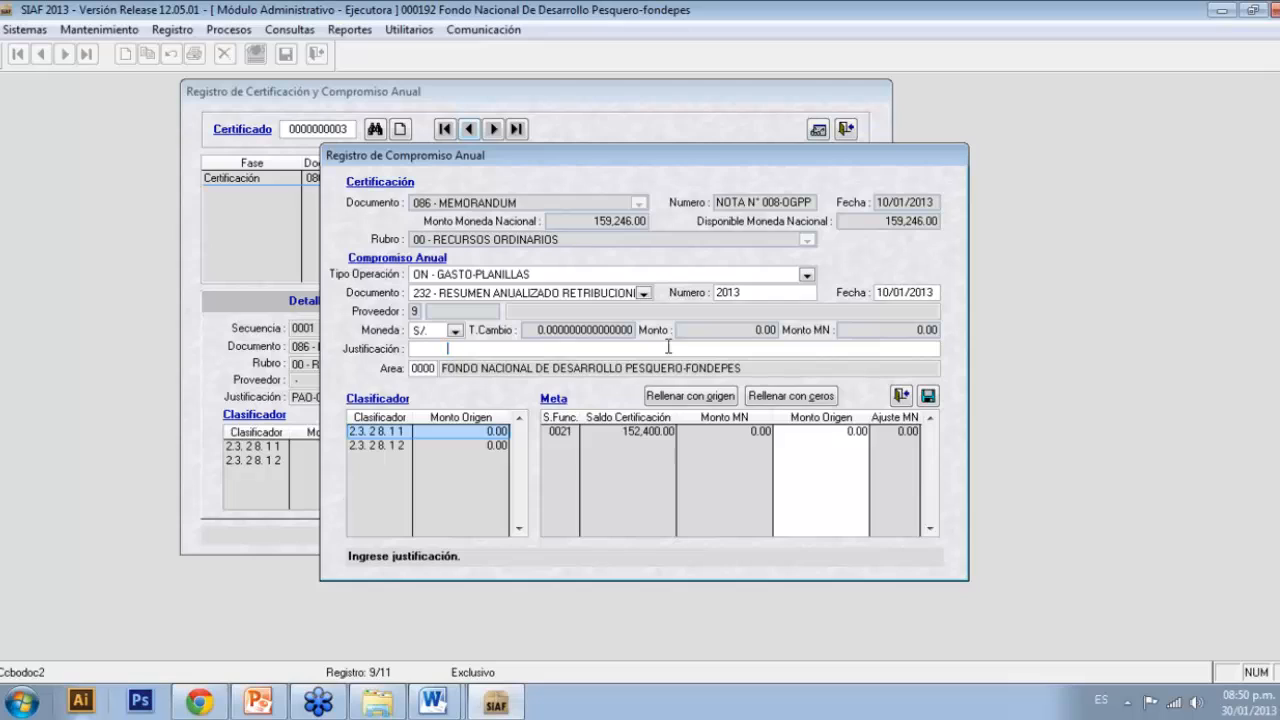
pyautogui.press('BackSpace')
pyautogui.press('BackSpace')
pyautogui.press('BackSpace')
pyautogui.press('BackSpace')
pyautogui.press('BackSpace')
pyautogui.press('BackSpace')
pyautogui.press('BackSpace')
pyautogui.press('BackSpace')
pyautogui.press('BackSpace')
pyautogui.press('BackSpace')
pyautogui.press('BackSpace')
pyautogui.press('BackSpace')
pyautogui.write('planilla CAS')
pyautogui.press('Return')
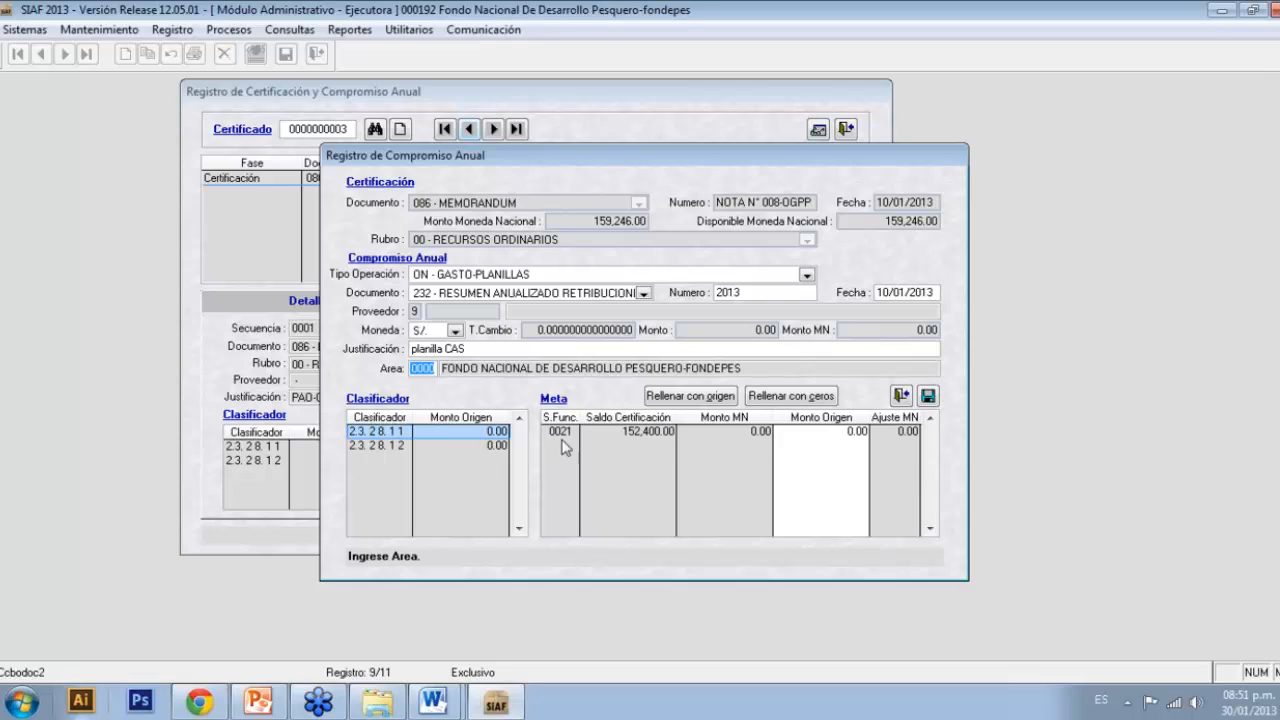
# Step: Enter 152,400 as the commitment's origin amount for classifier 2.3.28.11 under meta 0021
pyautogui.click(790, 438)
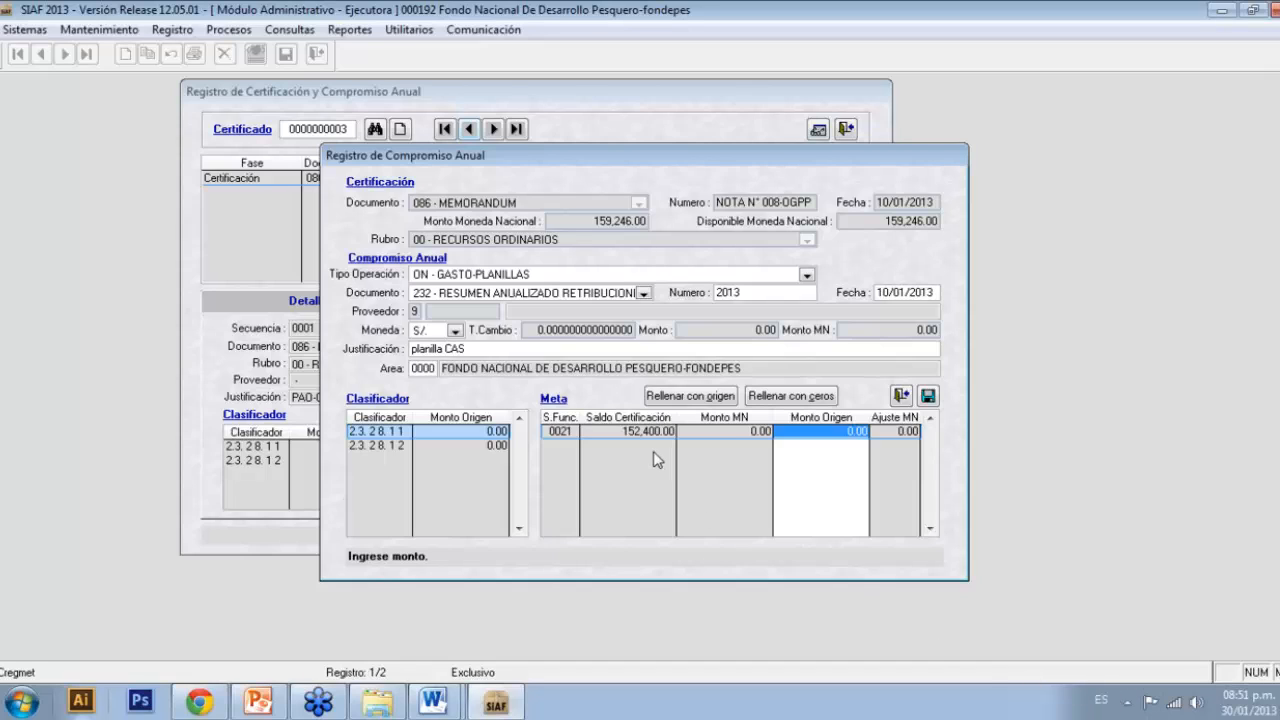
pyautogui.write('152400')
pyautogui.press('Return')
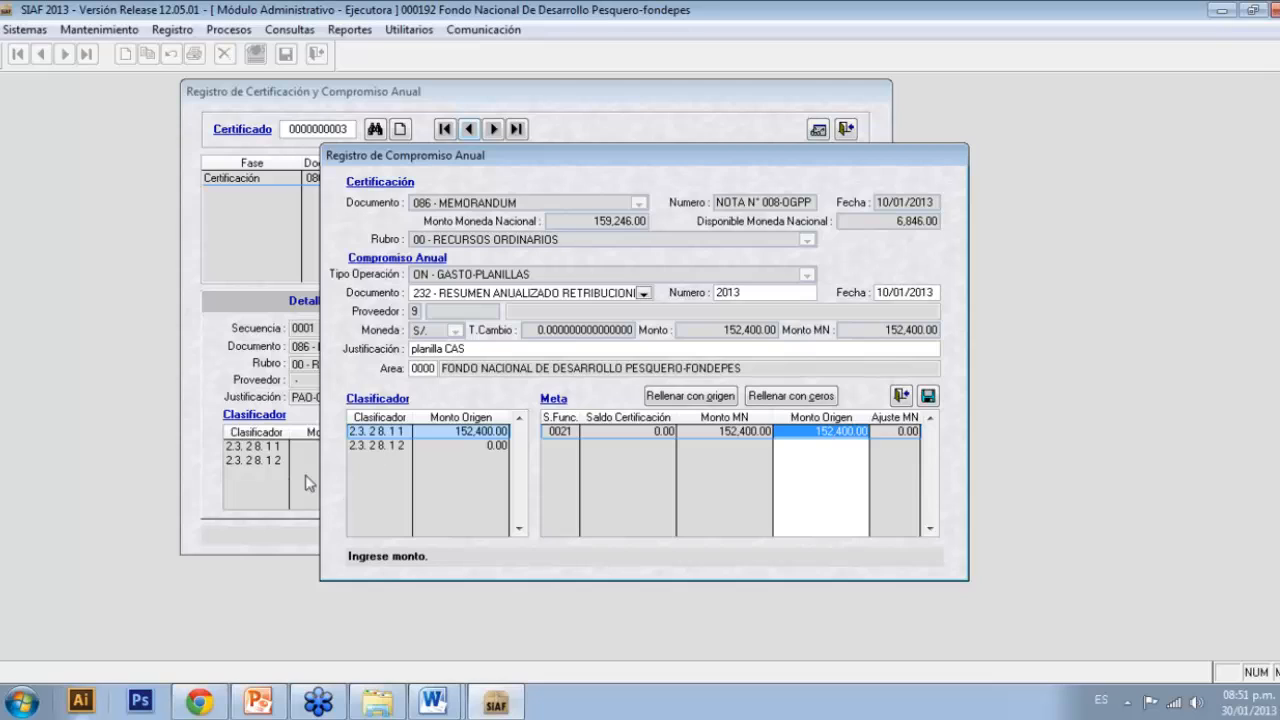
# Step: Enter 6,846 as the origin amount for classifier 2.3.28.12 under meta 0021 and save the annual commitment
pyautogui.click(393, 446)
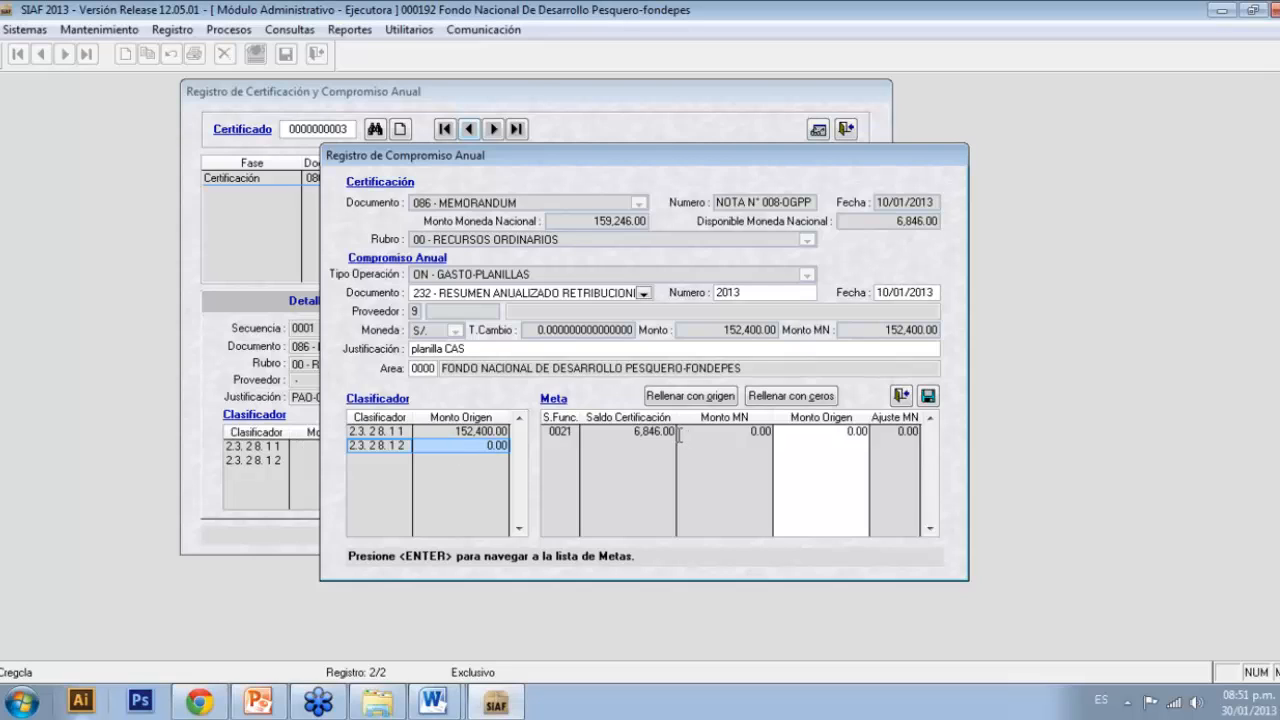
pyautogui.press('Return')
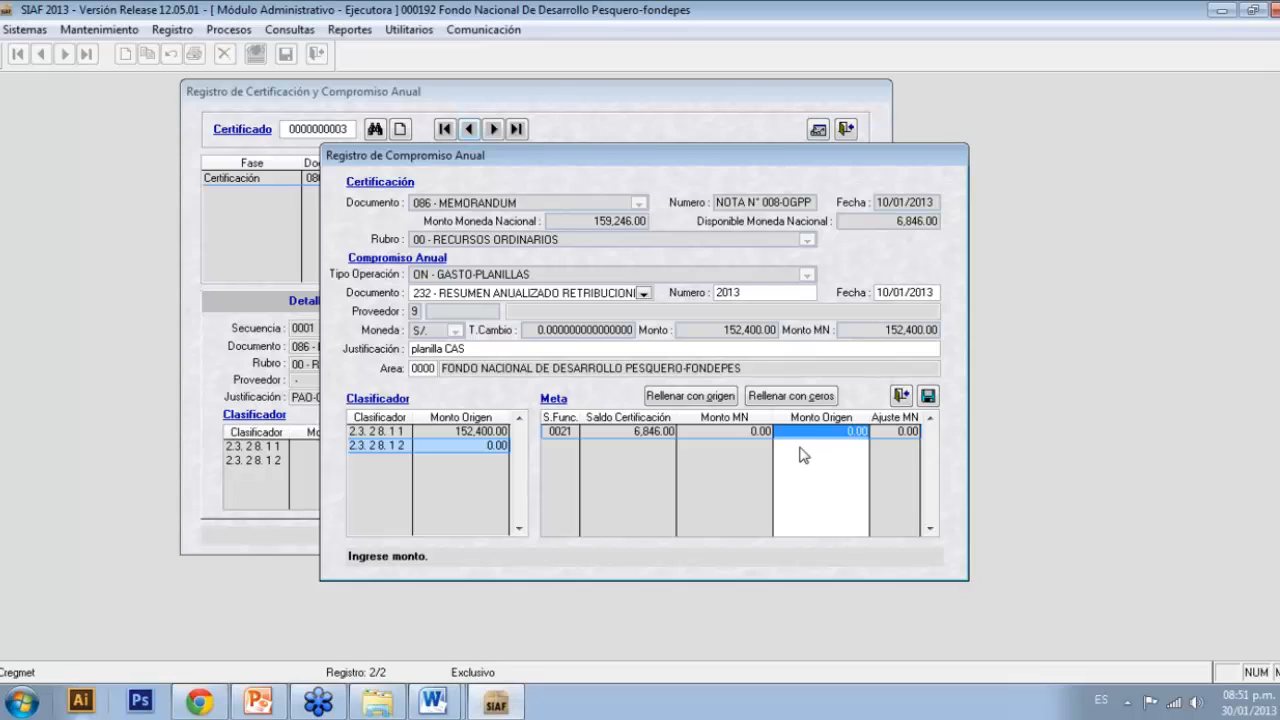
pyautogui.write('6846')
pyautogui.press('Return')
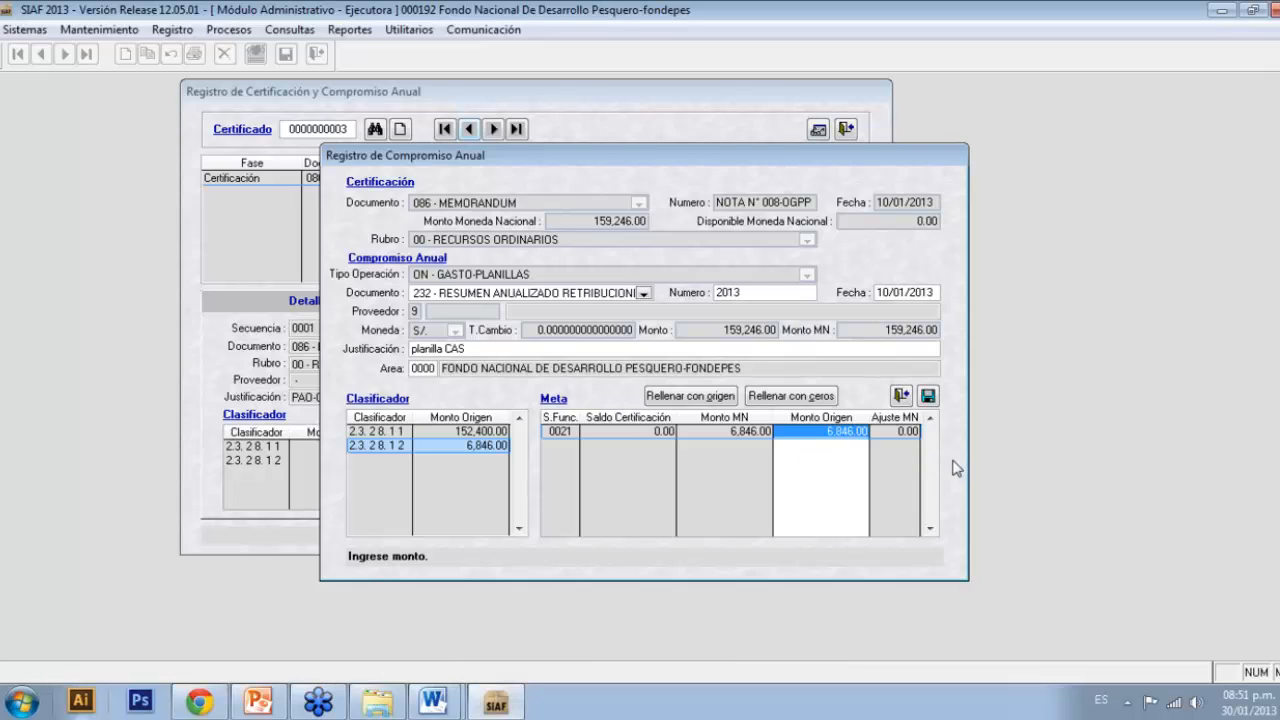
pyautogui.click(928, 398)
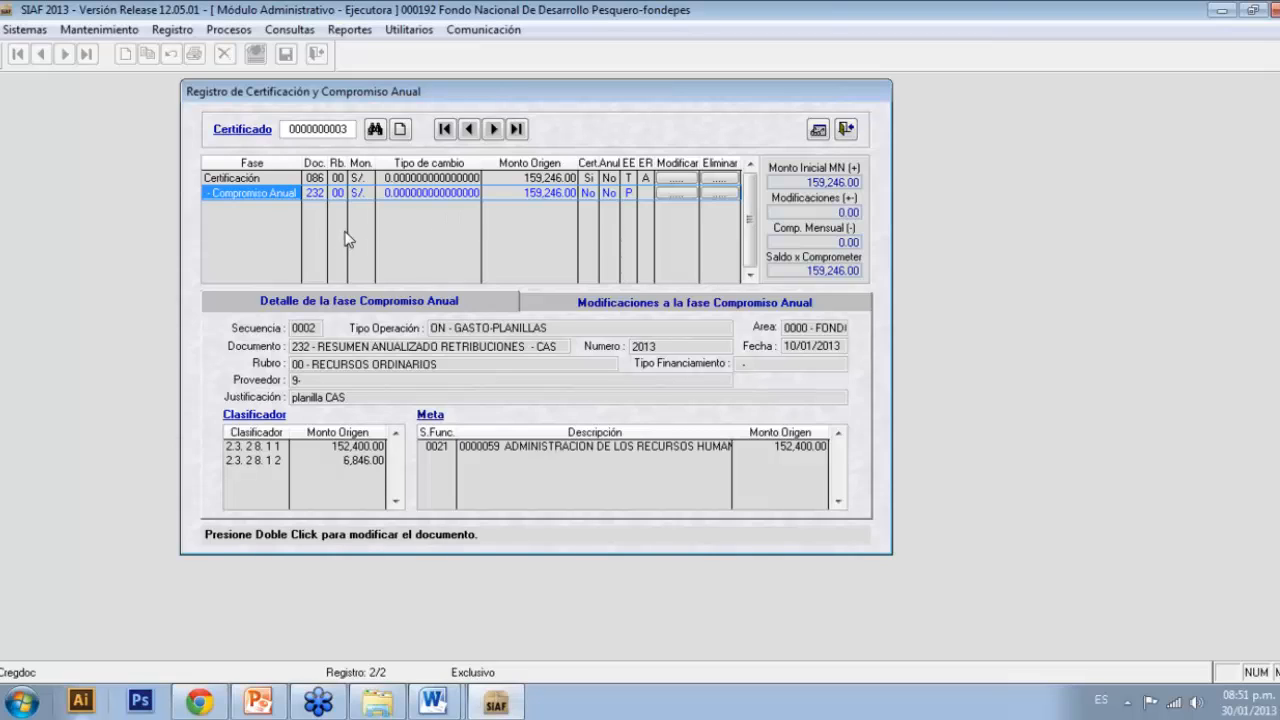
pyautogui.rightClick(483, 224)
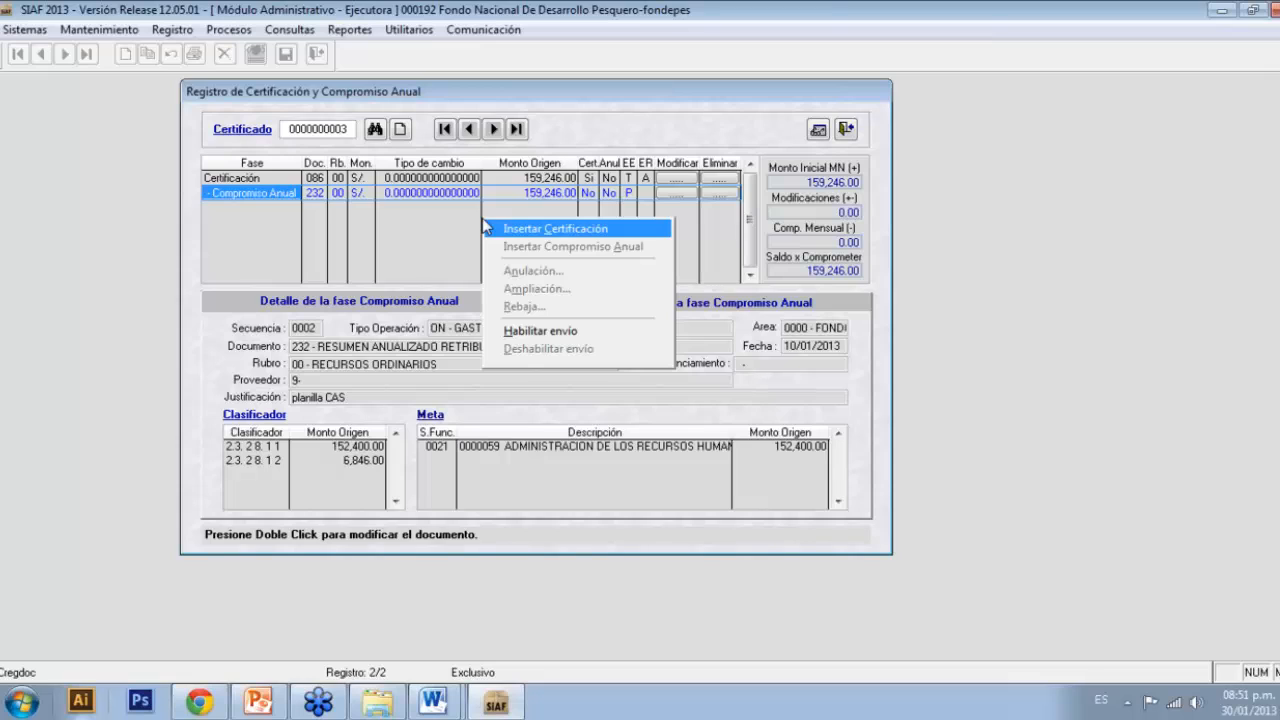
pyautogui.click(483, 225)
pyautogui.click(504, 195)
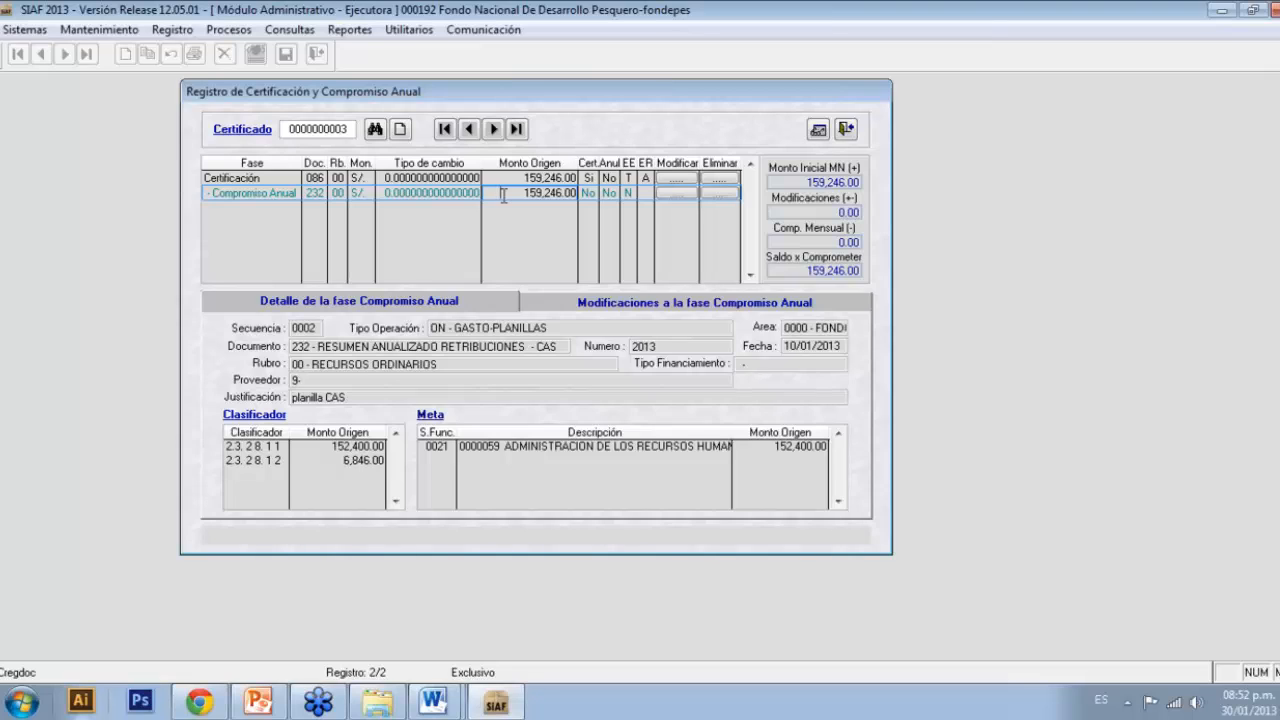
# Step: Compare the balances of the certification and annual commitment phases, and close the certification and commitment register
pyautogui.click(281, 177)
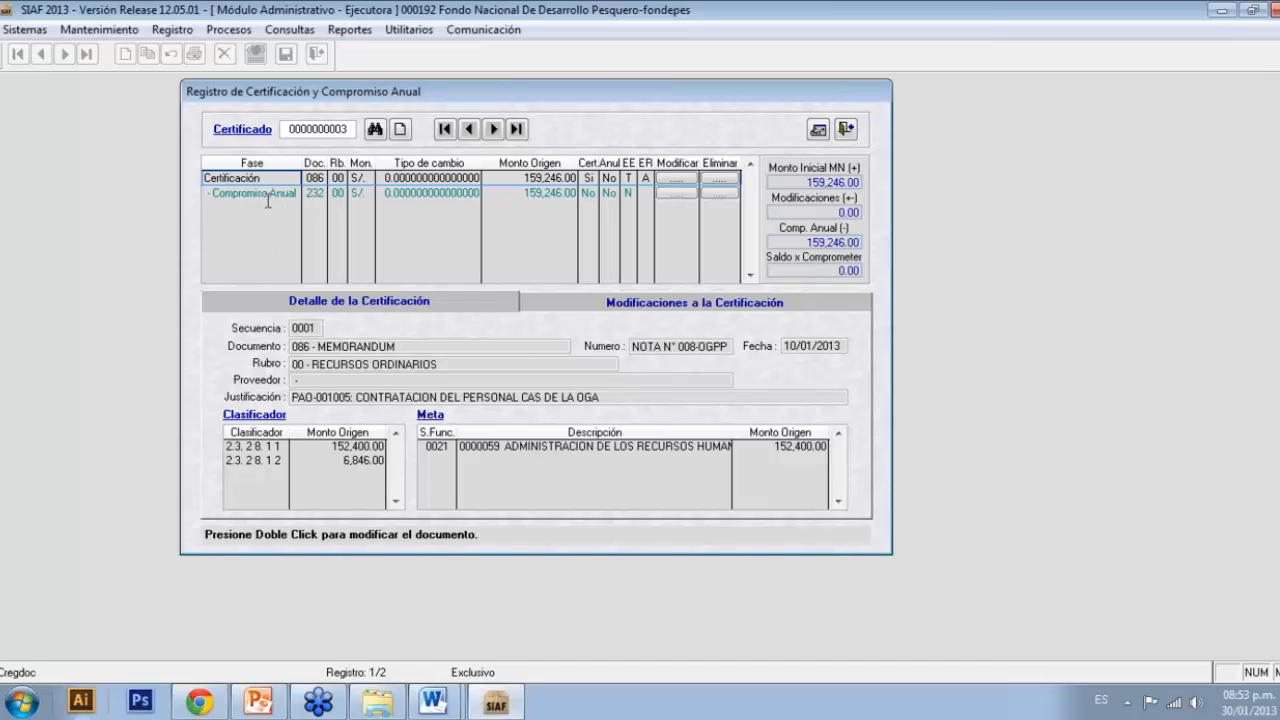
pyautogui.click(266, 193)
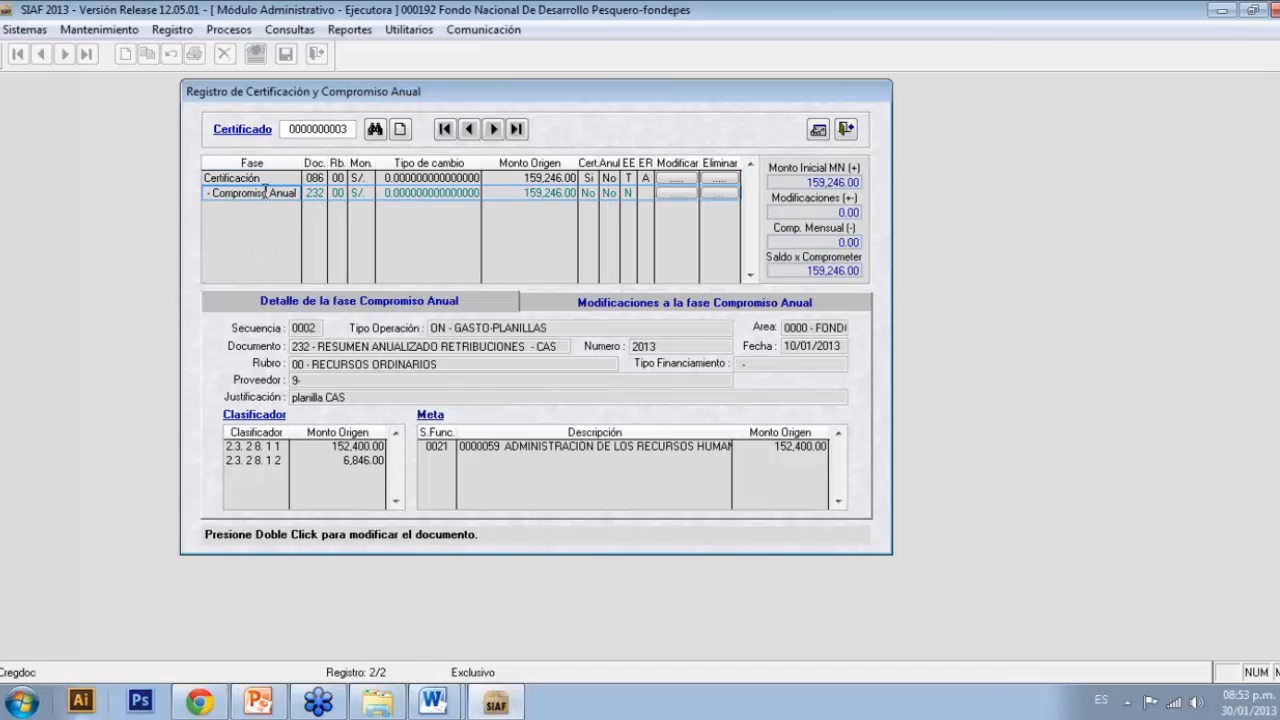
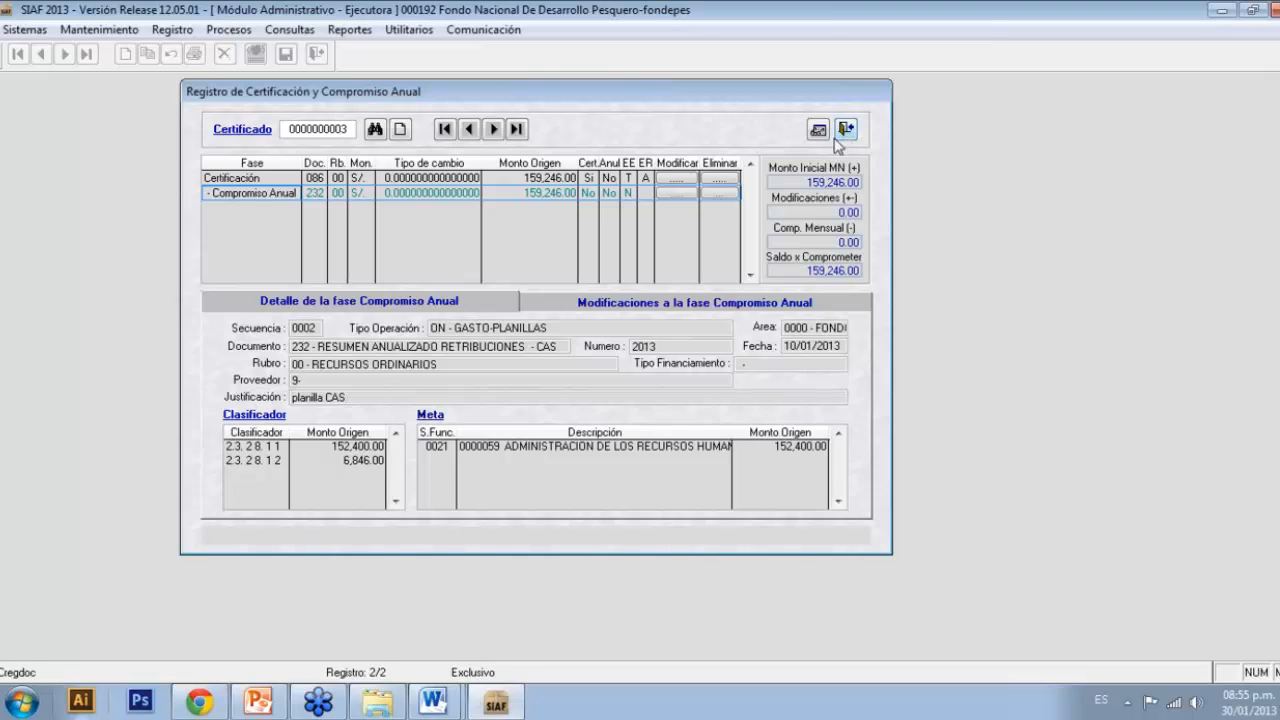
pyautogui.click(845, 130)
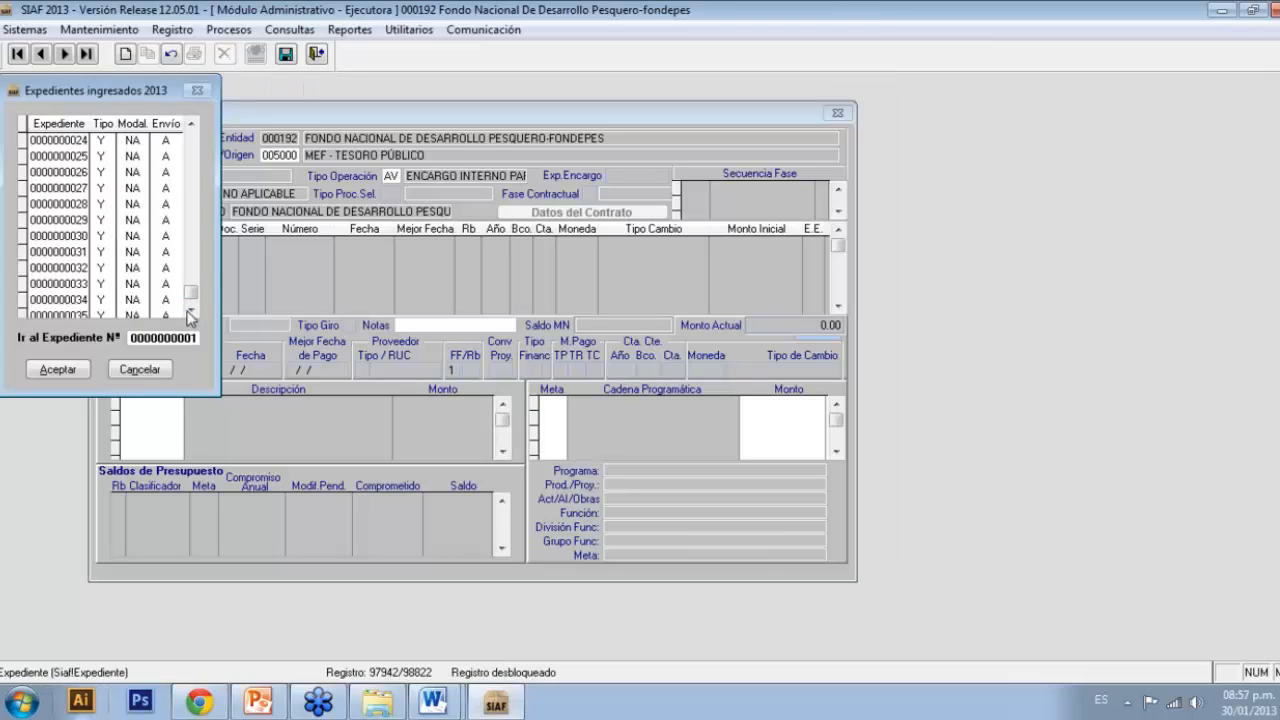
pyautogui.click(187, 313)
pyautogui.click(187, 313)
pyautogui.click(187, 313)
pyautogui.click(187, 313)
pyautogui.click(187, 311)
pyautogui.click(187, 311)
pyautogui.click(187, 311)
pyautogui.click(187, 311)
pyautogui.click(187, 311)
pyautogui.click(190, 313)
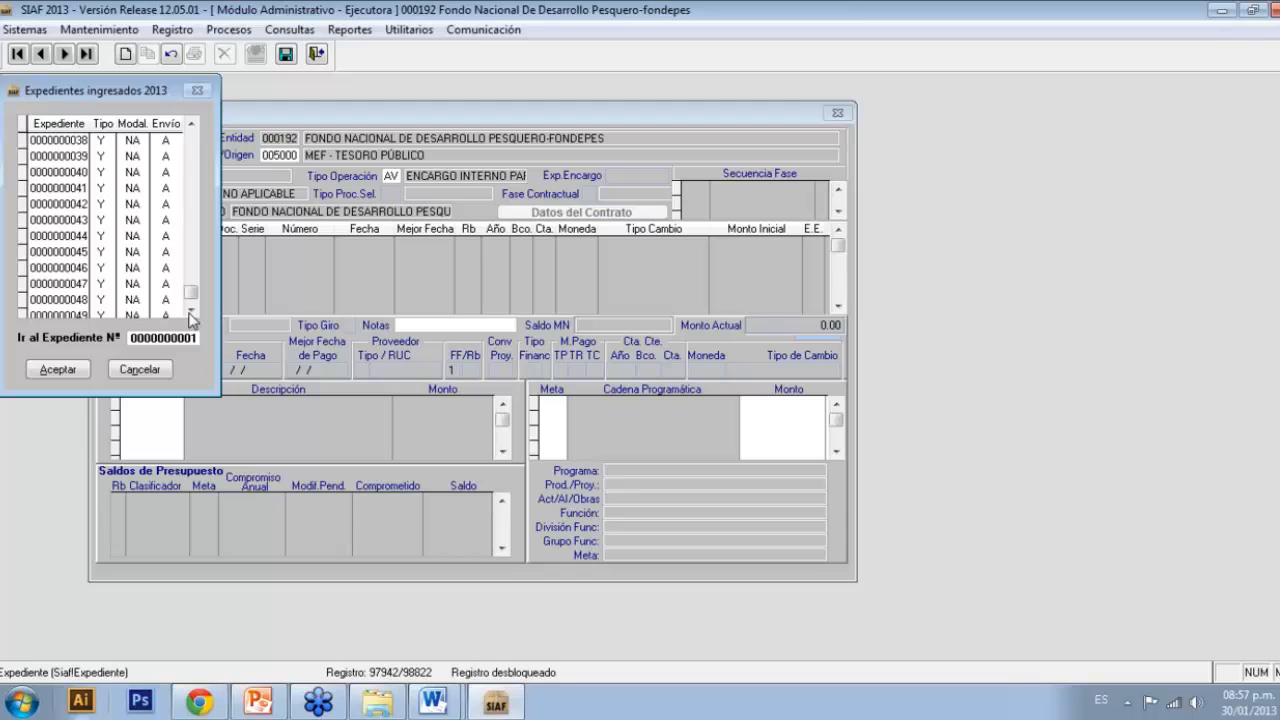
pyautogui.click(190, 313)
pyautogui.click(190, 313)
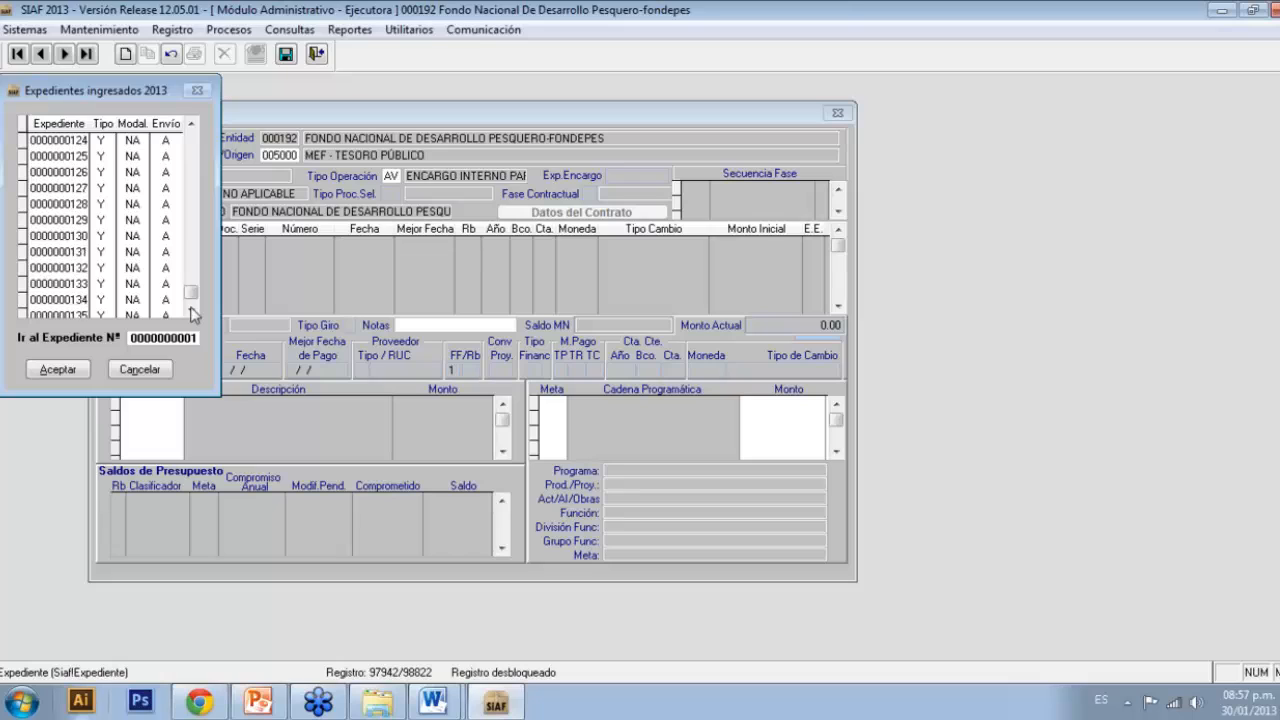
pyautogui.click(192, 314)
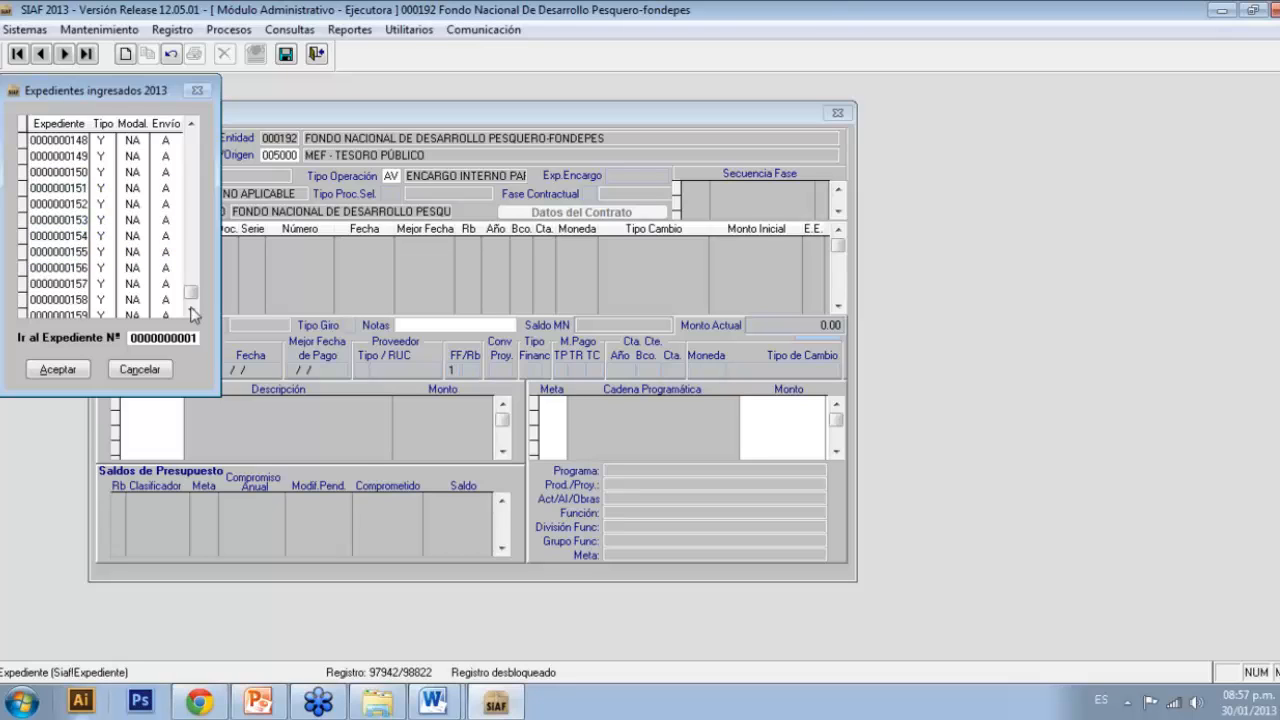
pyautogui.click(192, 314)
pyautogui.click(192, 314)
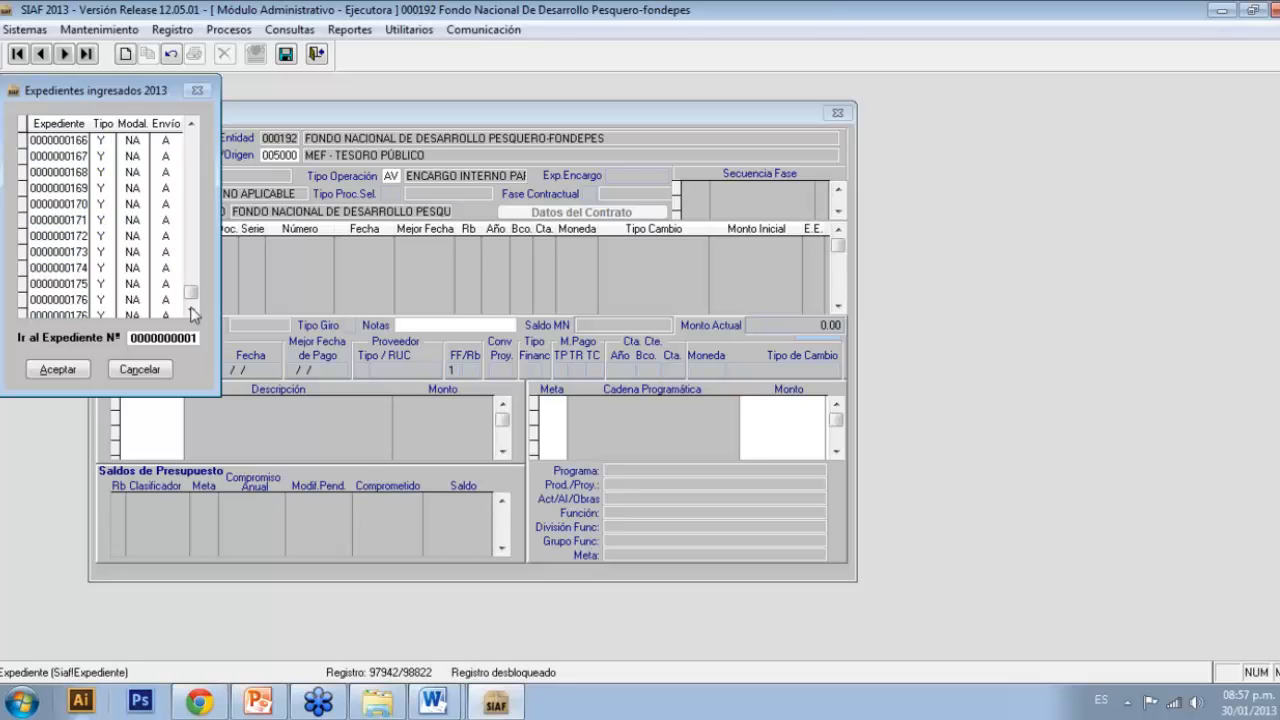
pyautogui.click(192, 314)
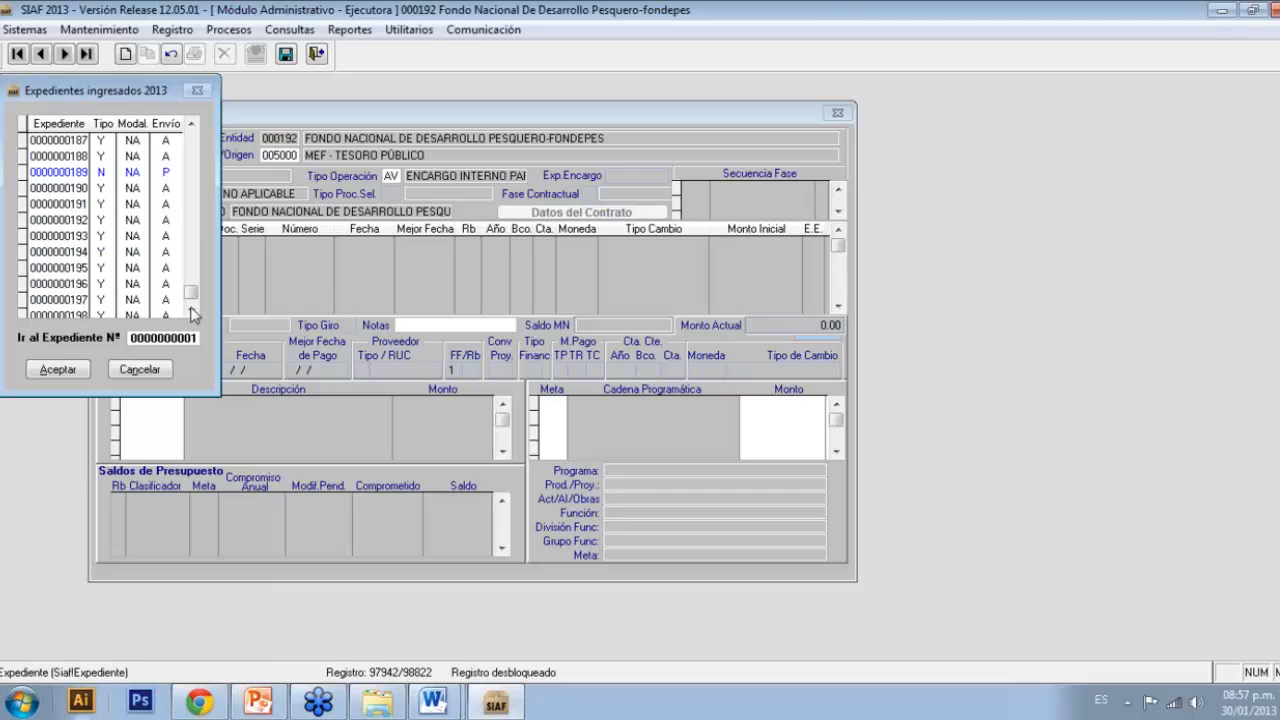
pyautogui.click(192, 314)
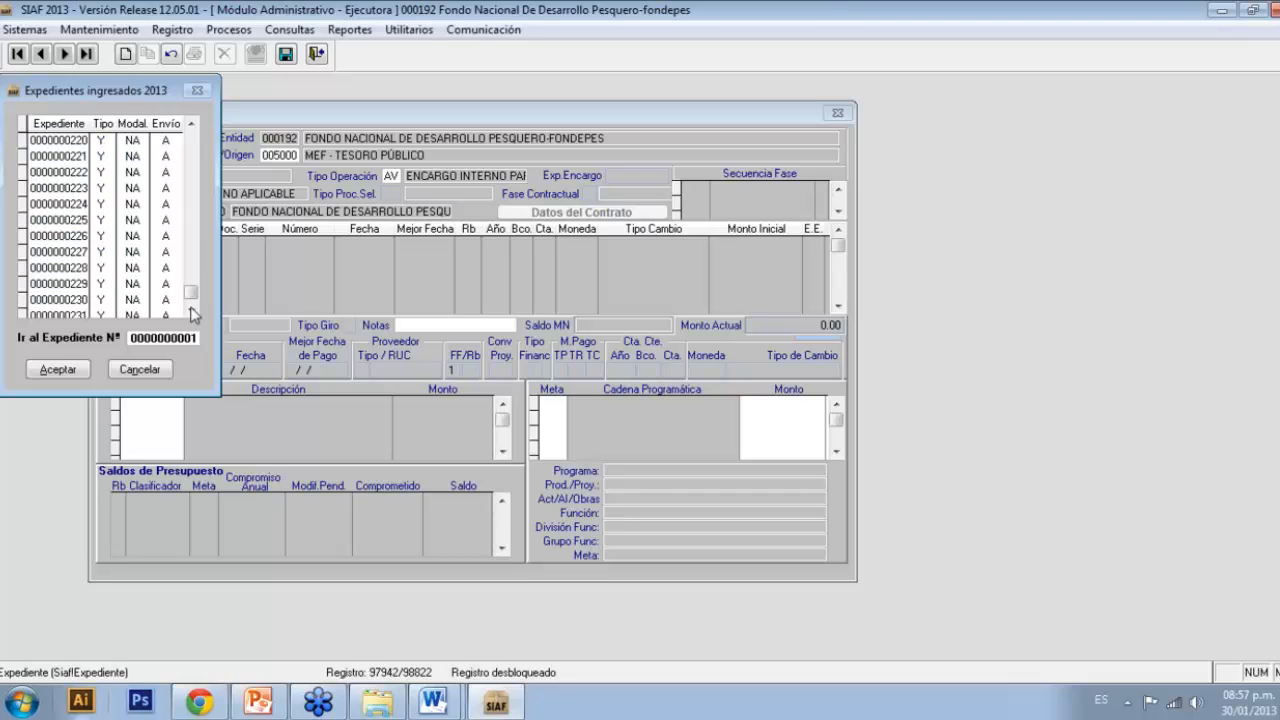
pyautogui.click(192, 314)
pyautogui.scroll(-9, 191, 313)
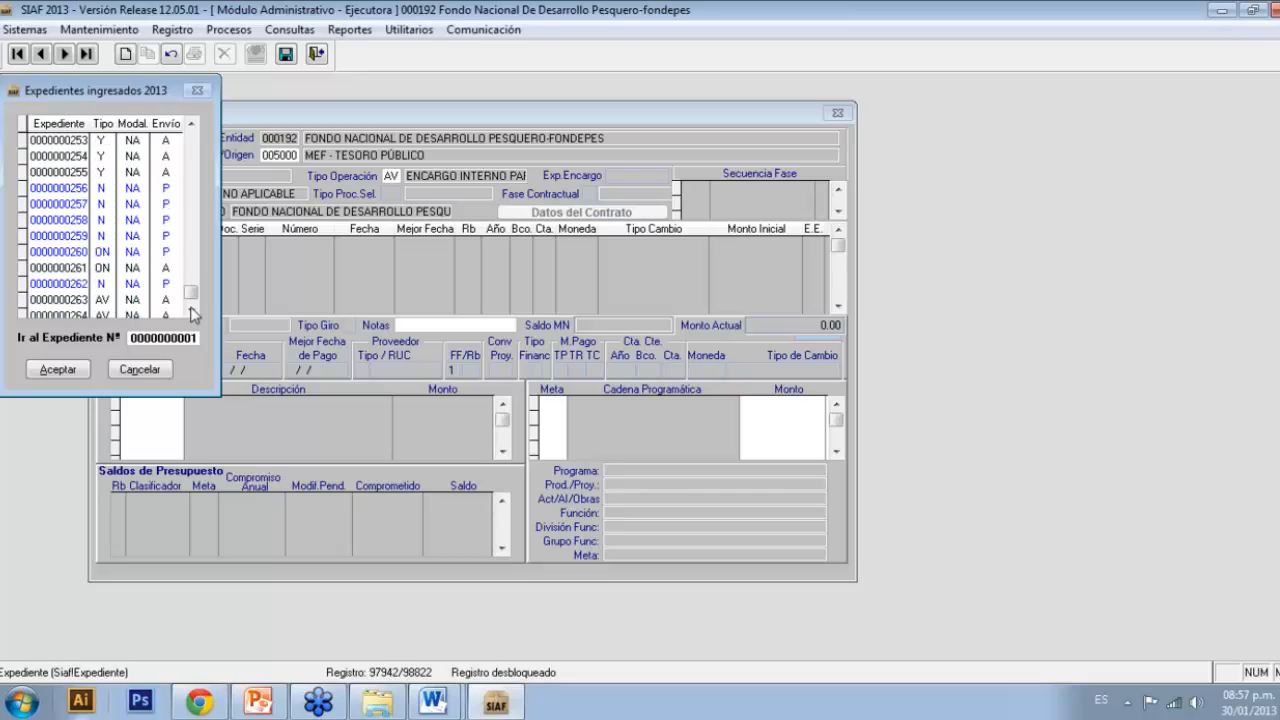
pyautogui.scroll(-7, 191, 313)
pyautogui.scroll(-6, 191, 313)
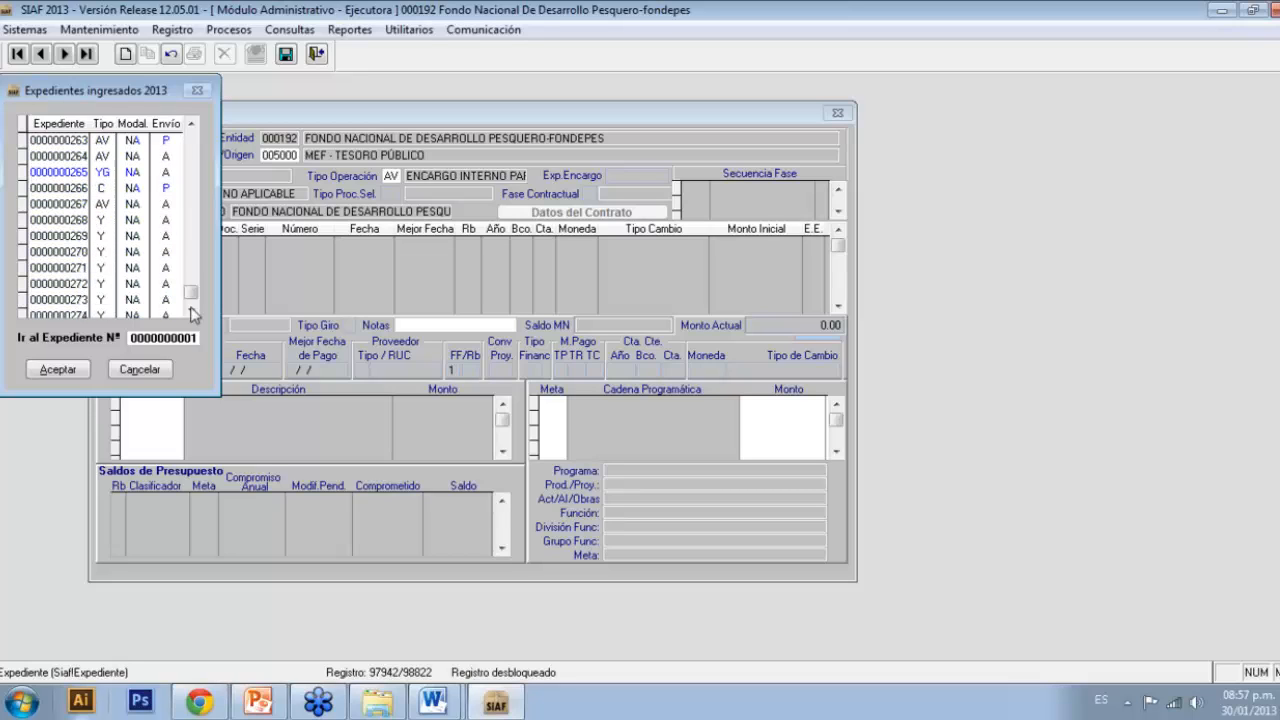
pyautogui.scroll(-20, 191, 313)
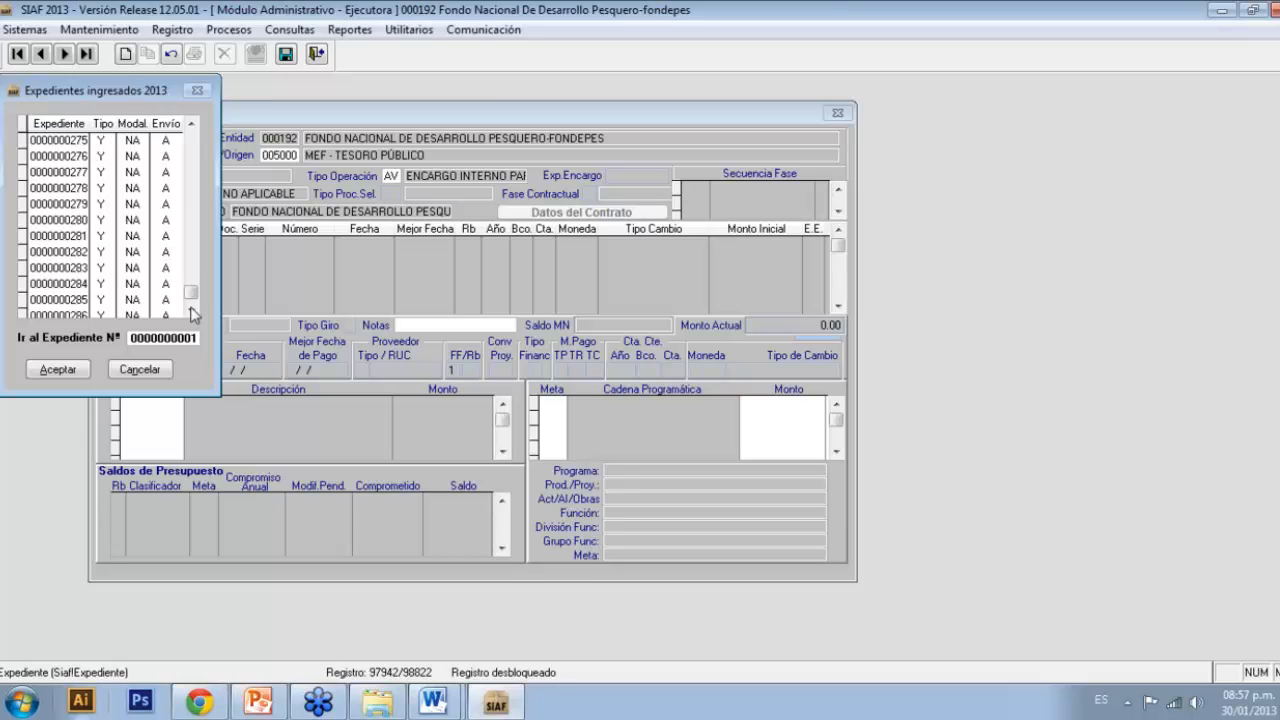
pyautogui.scroll(-9, 191, 313)
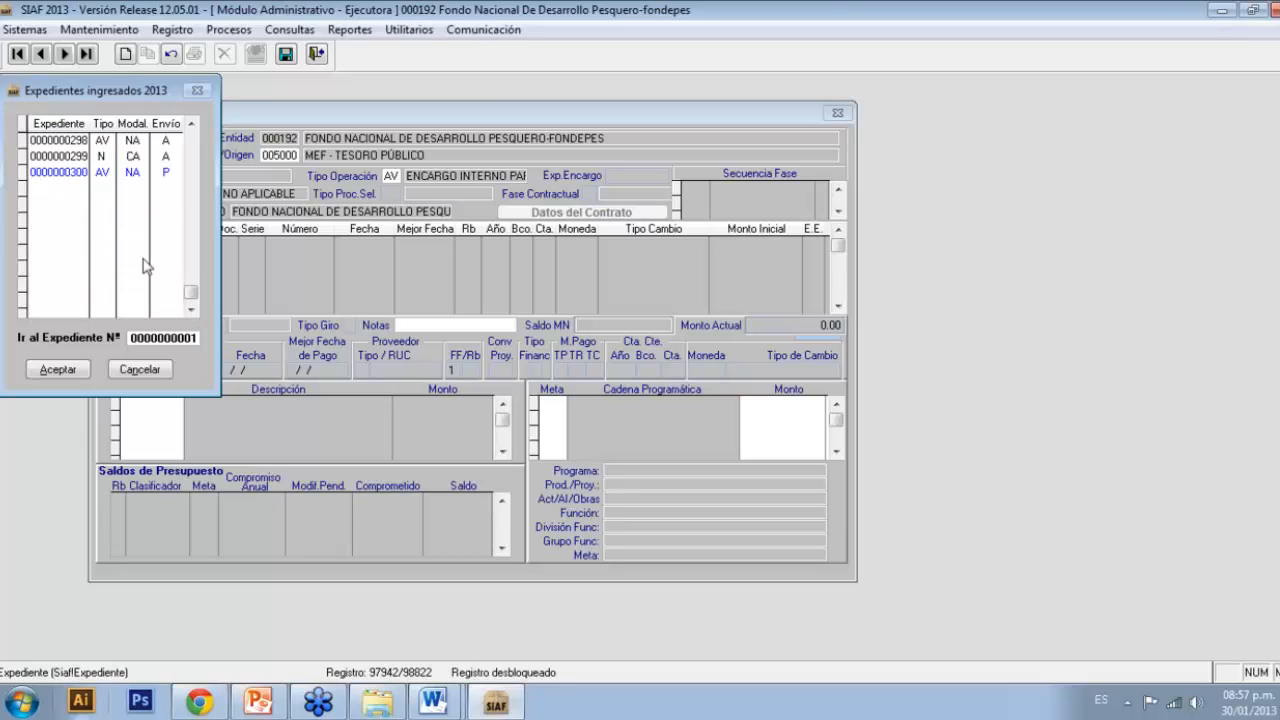
pyautogui.click(122, 157)
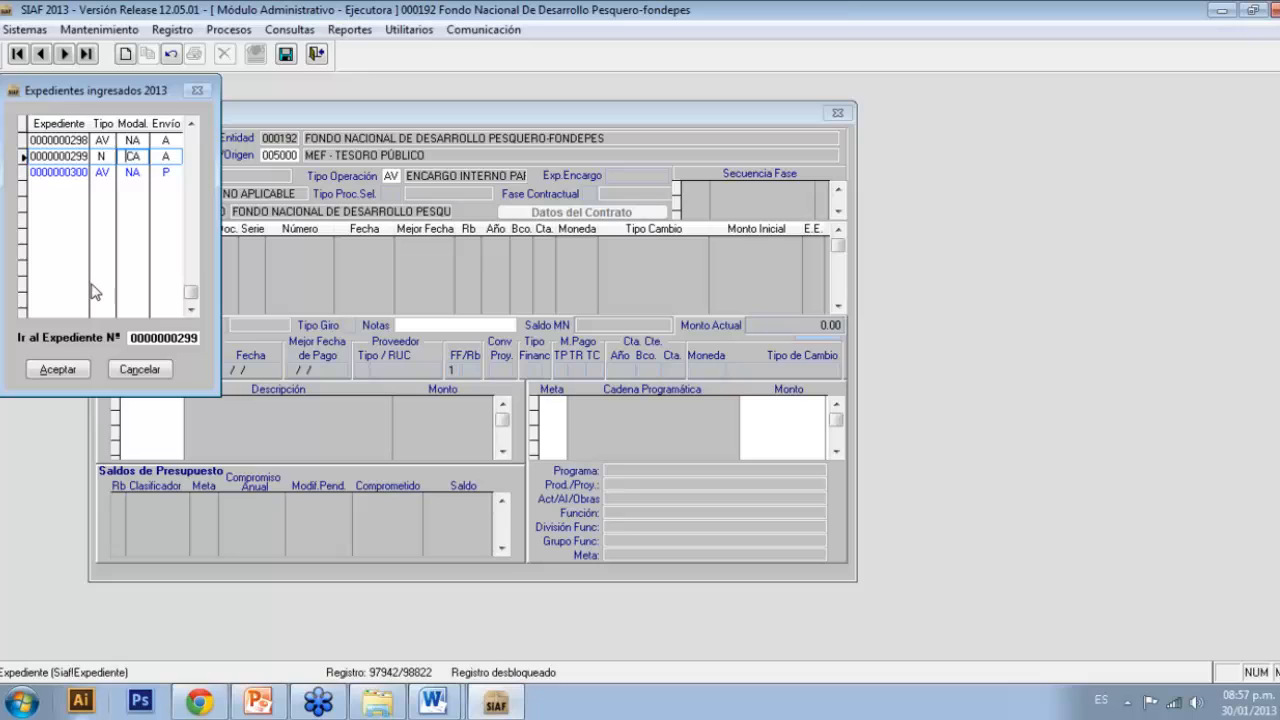
pyautogui.click(75, 370)
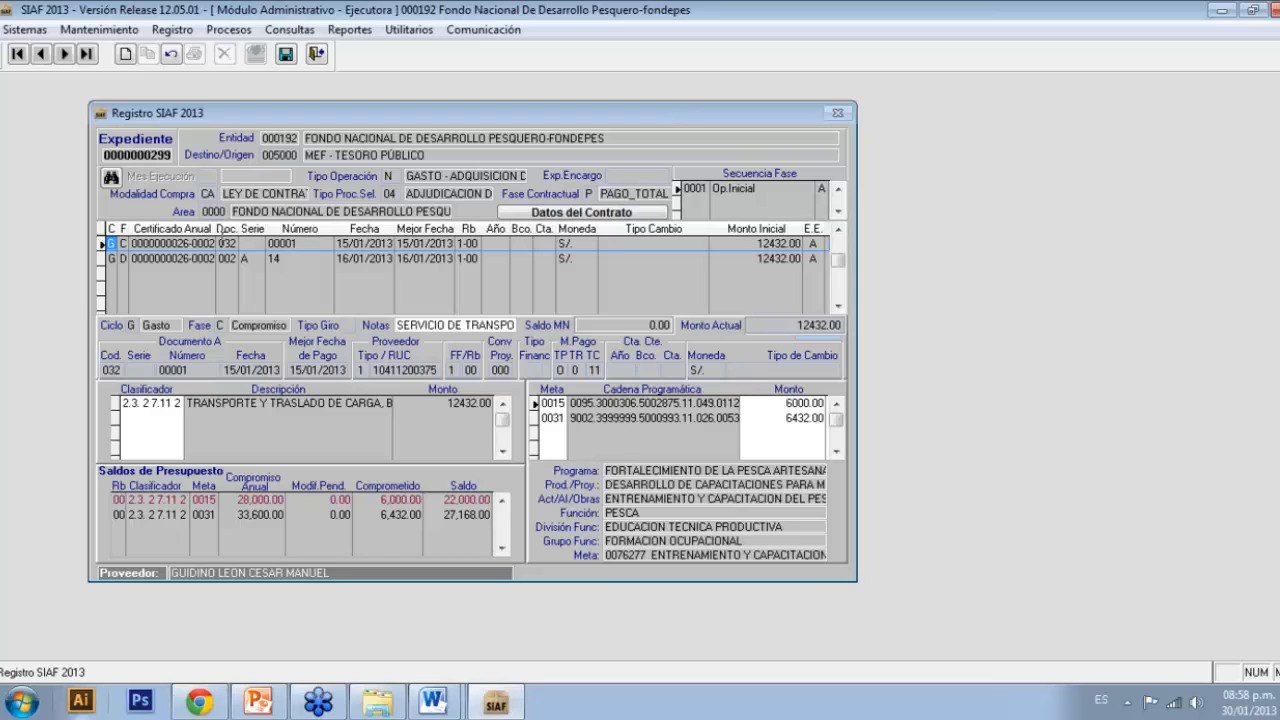
pyautogui.click(243, 259)
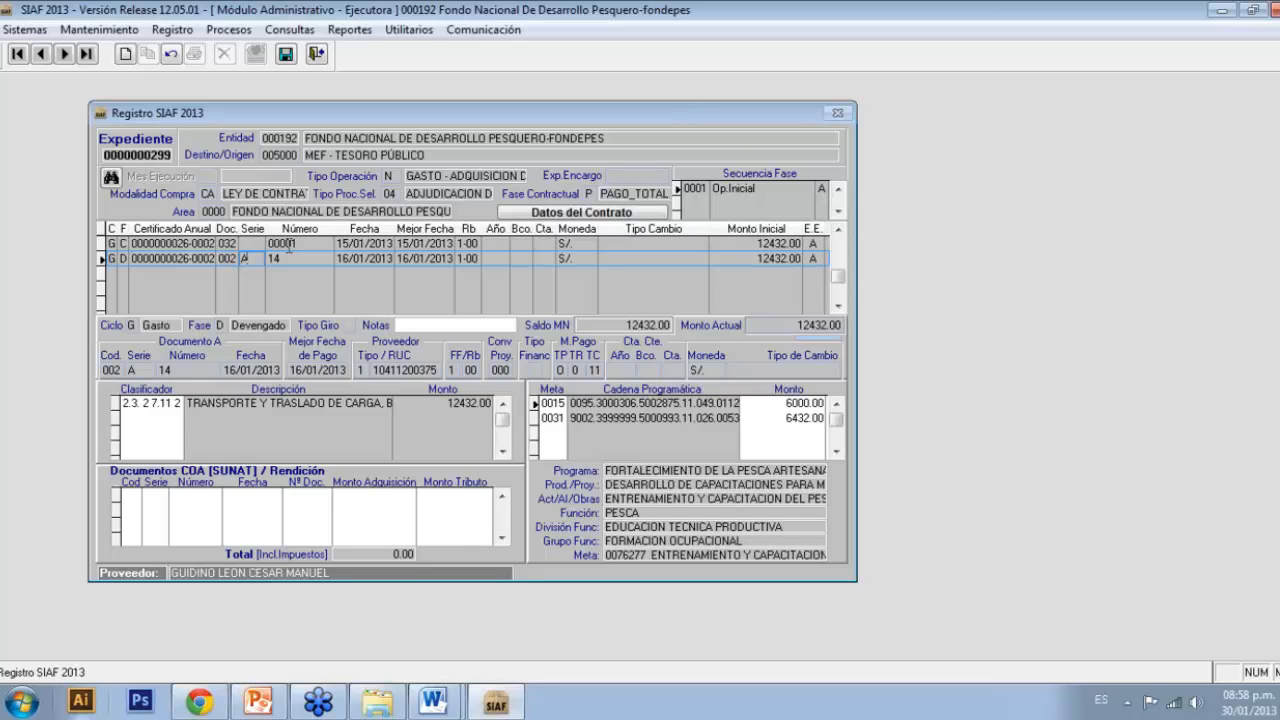
pyautogui.click(289, 244)
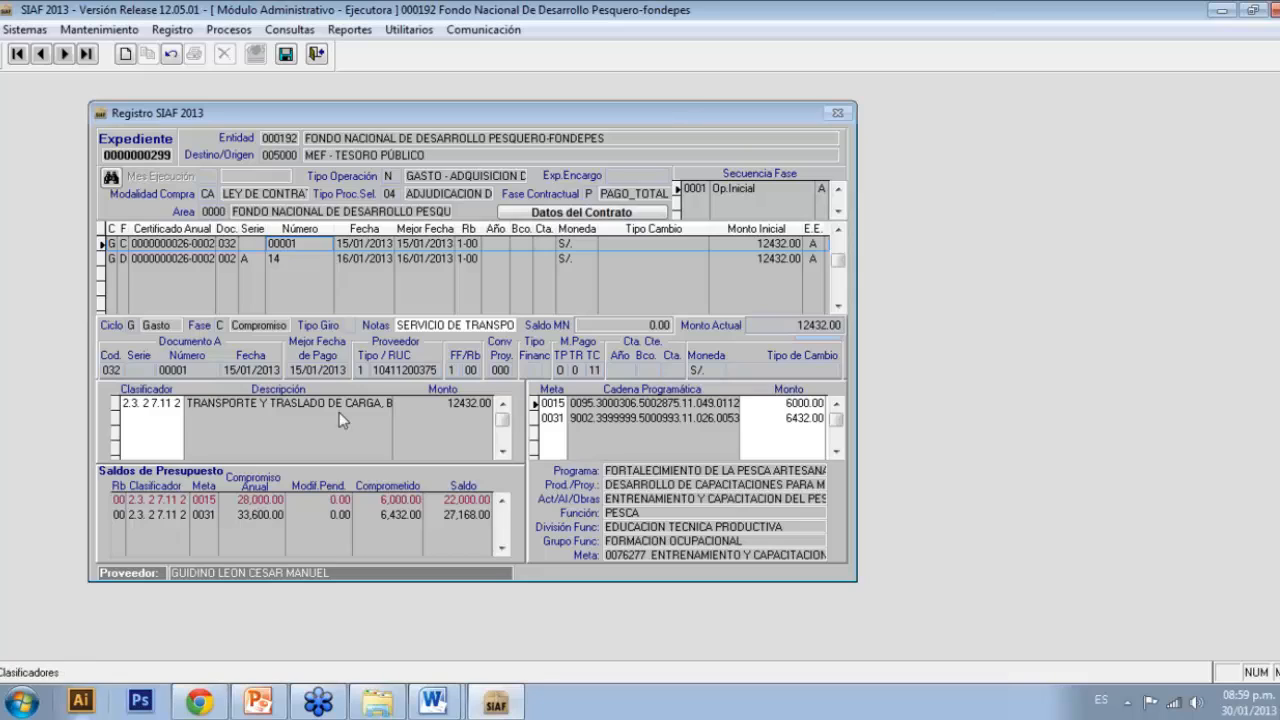
pyautogui.click(505, 326)
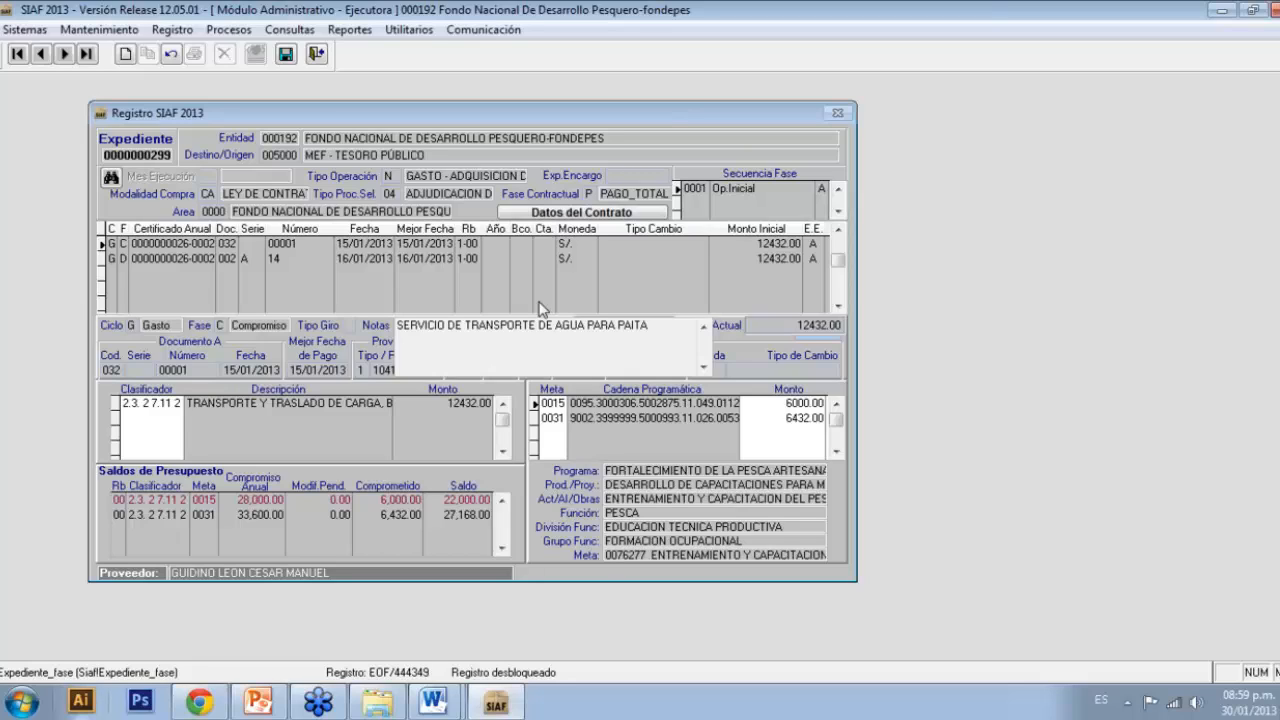
pyautogui.click(540, 308)
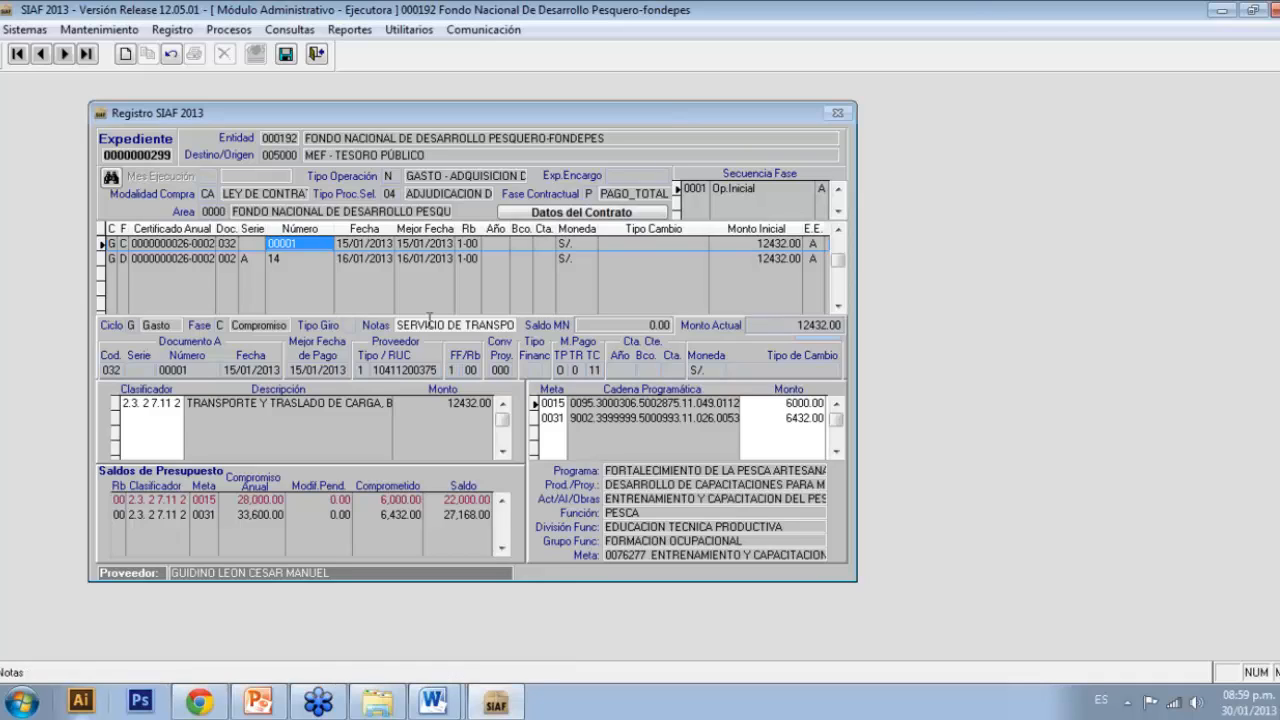
pyautogui.click(368, 243)
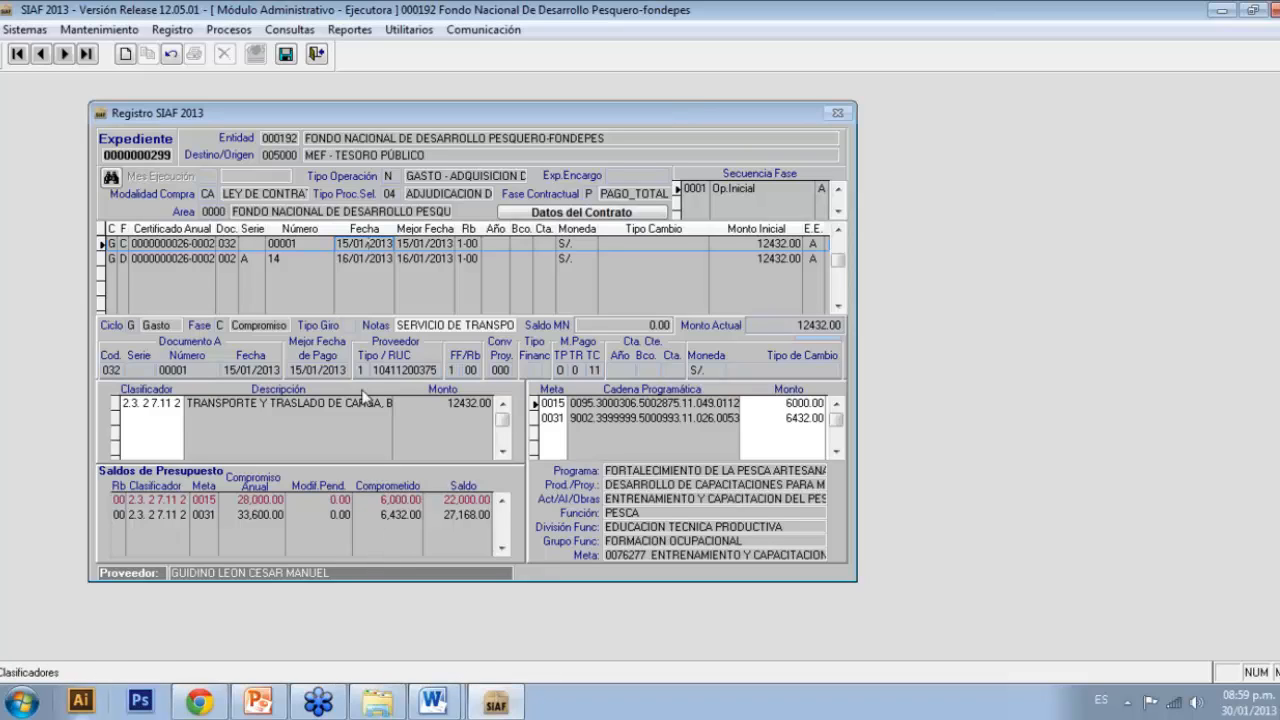
pyautogui.click(351, 259)
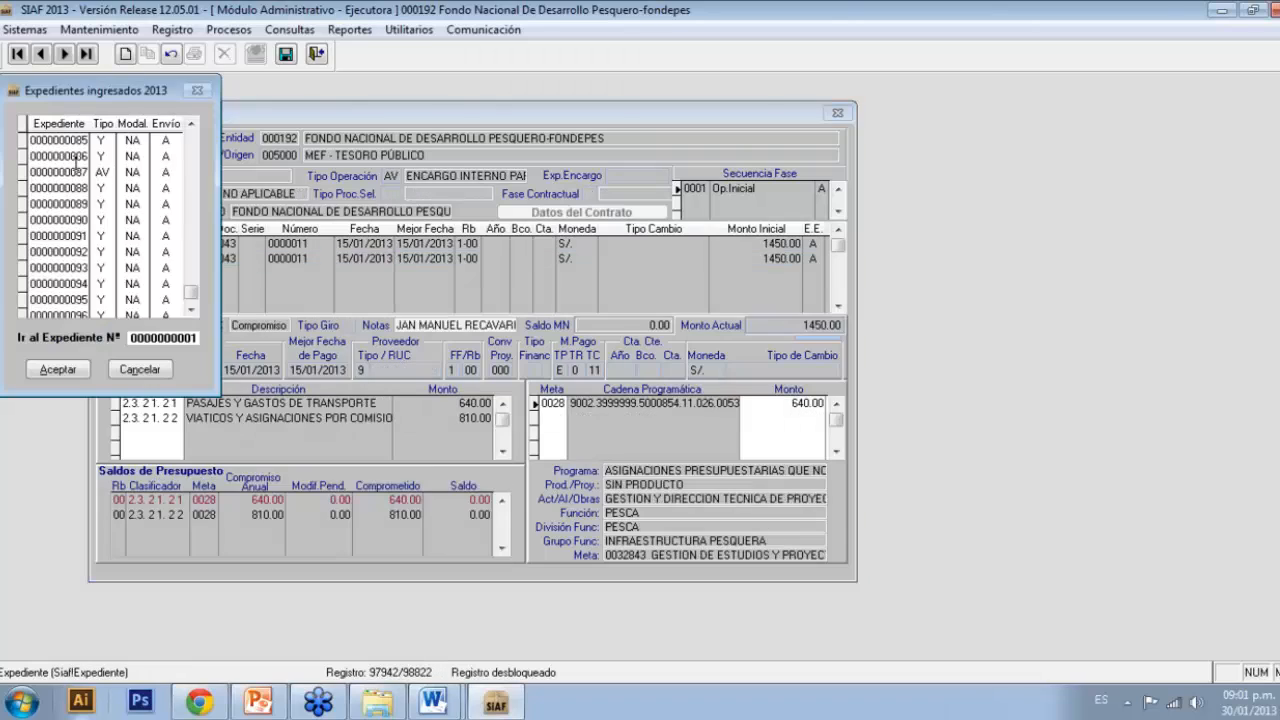
pyautogui.click(76, 157)
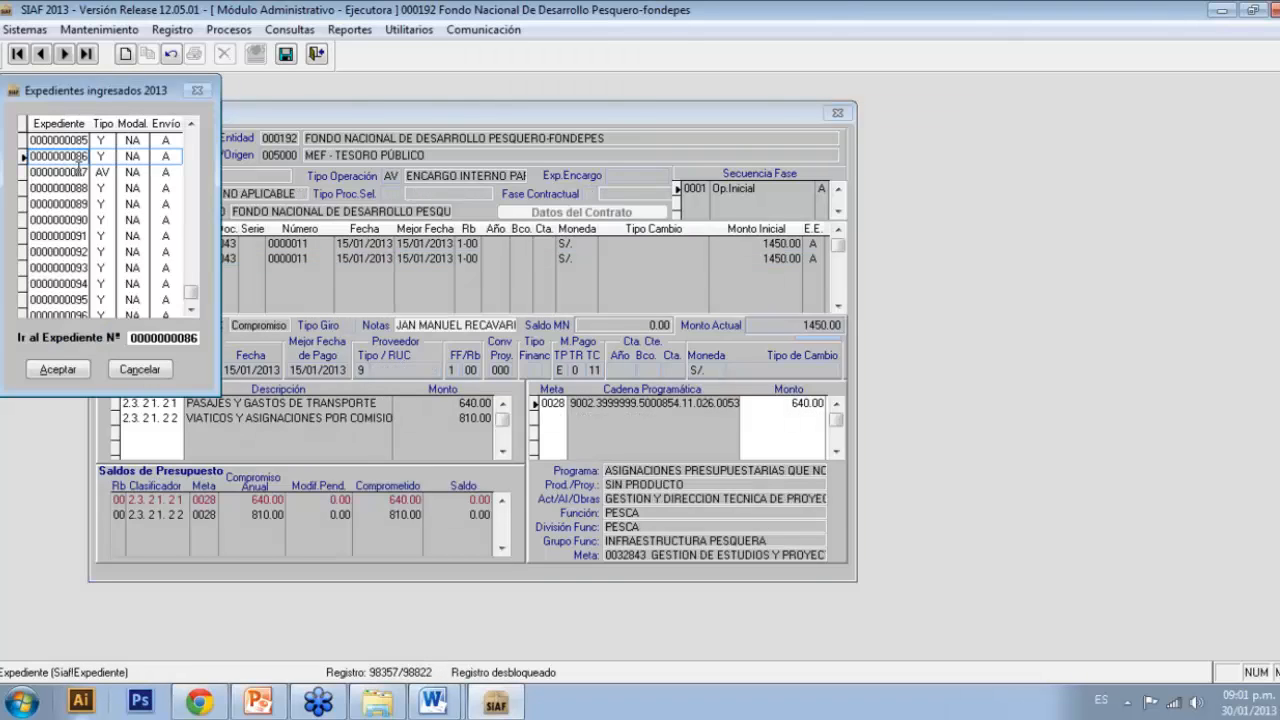
pyautogui.click(76, 172)
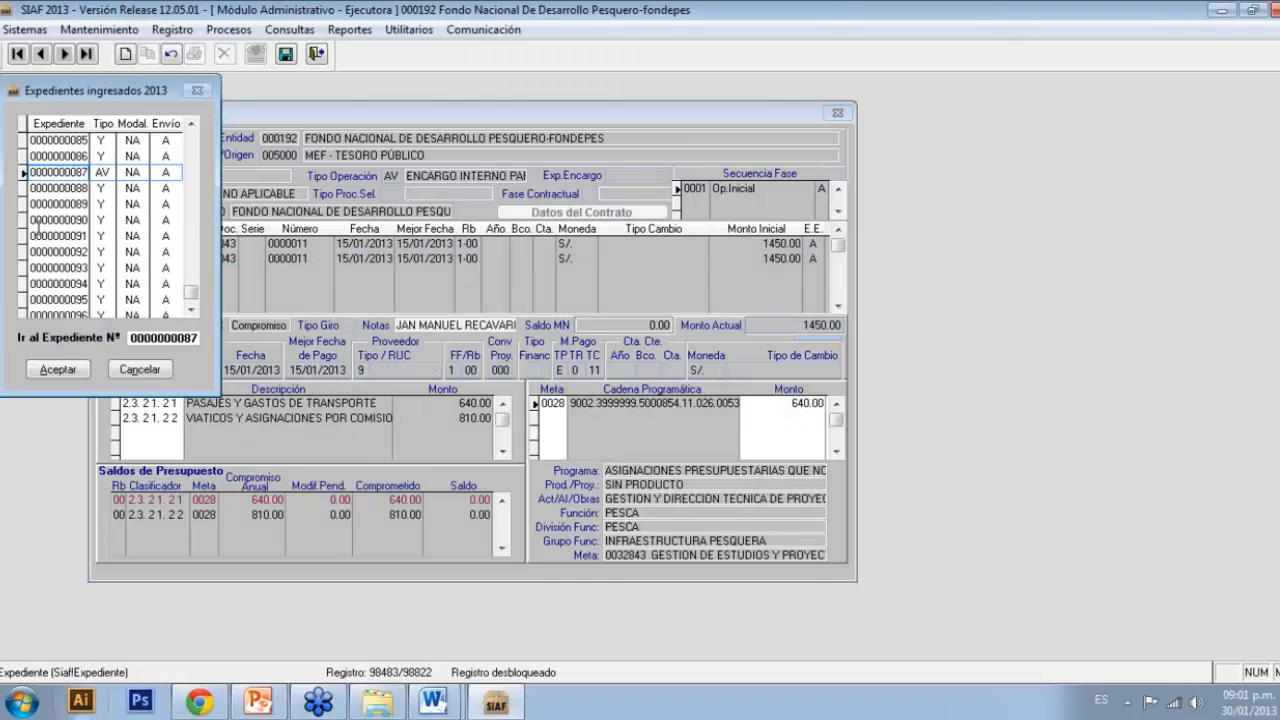
pyautogui.click(72, 371)
pyautogui.click(157, 273)
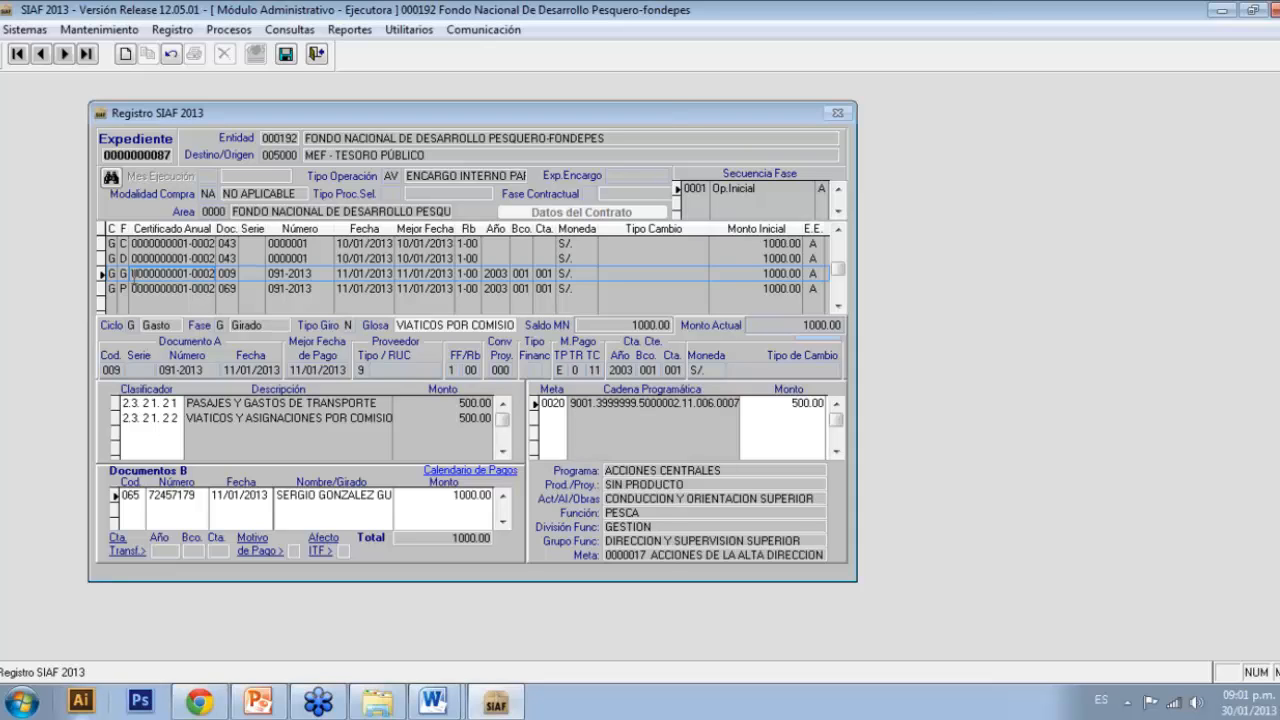
pyautogui.click(188, 503)
pyautogui.click(175, 291)
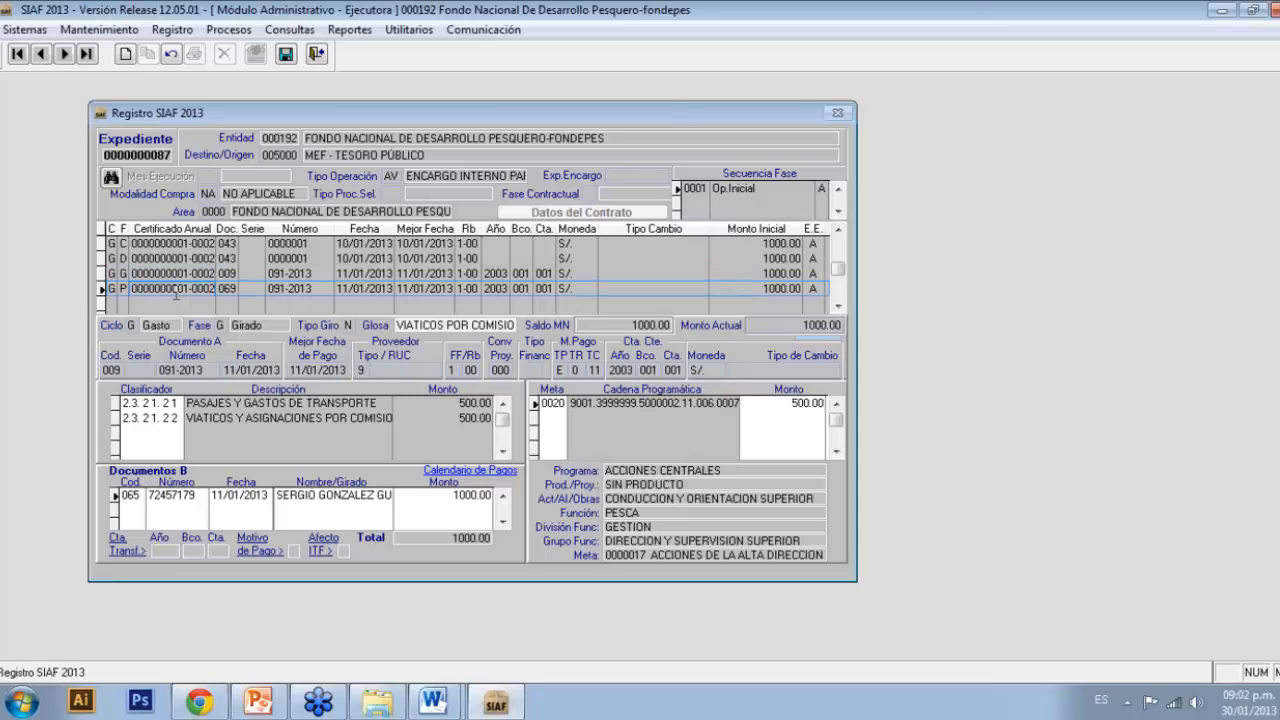